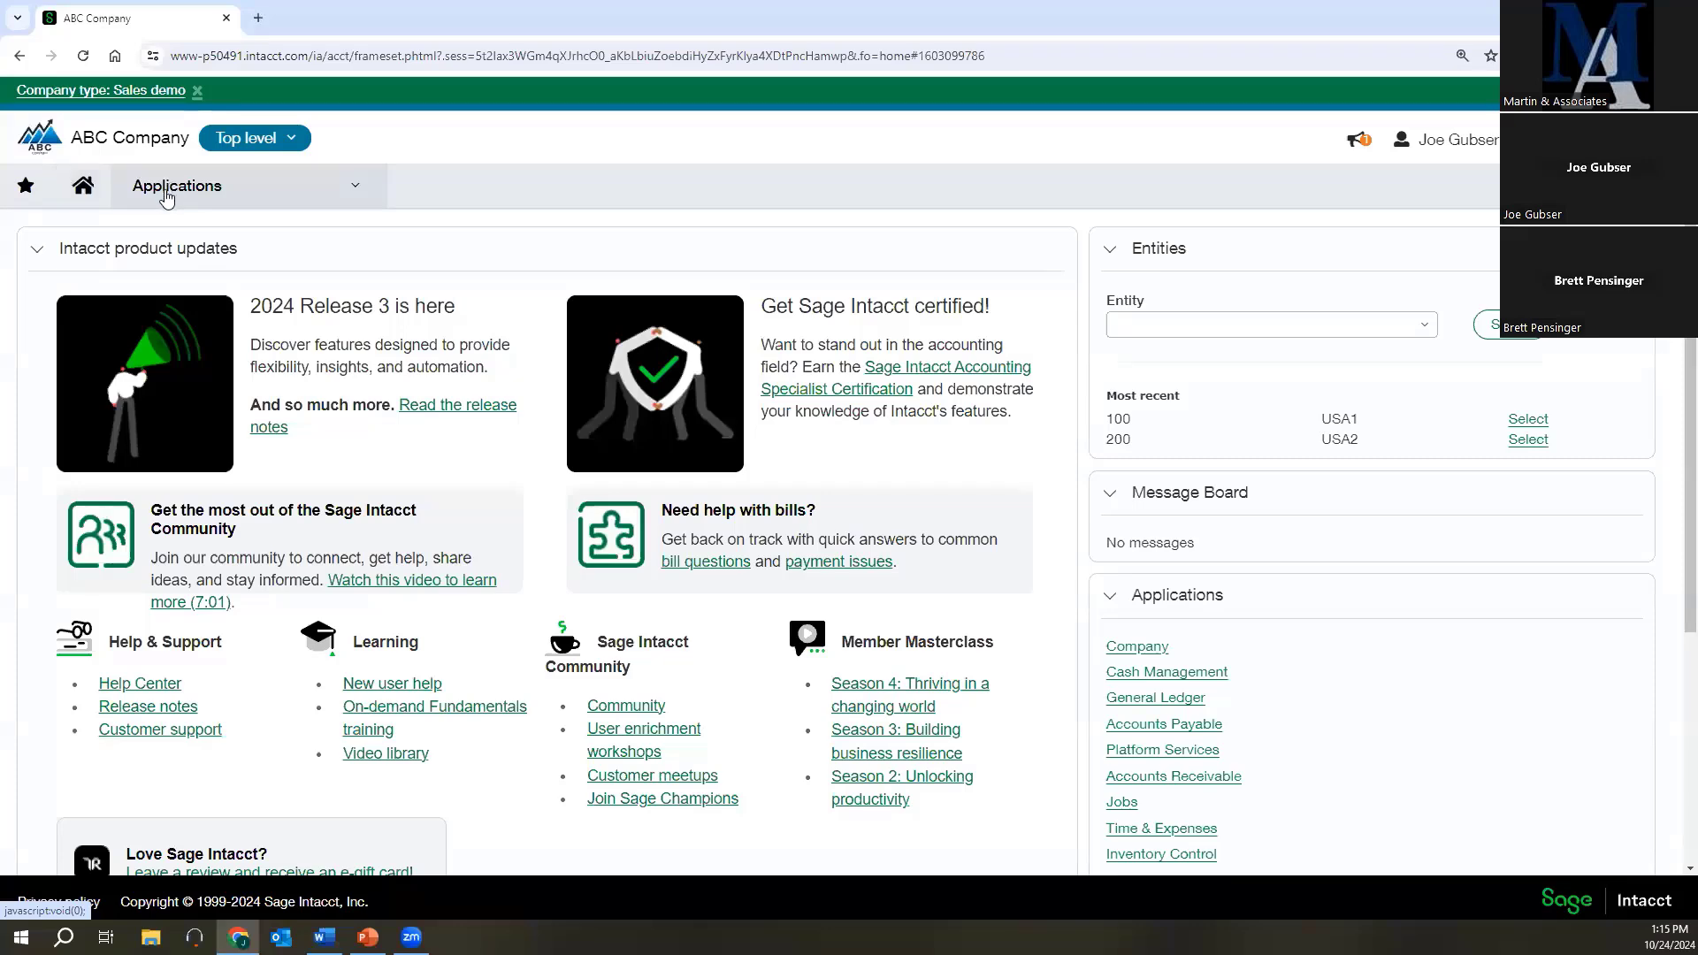
Open the company's Terminology setup list and look through the available terms.
{"action": "left_click", "coordinate": [170, 191]}
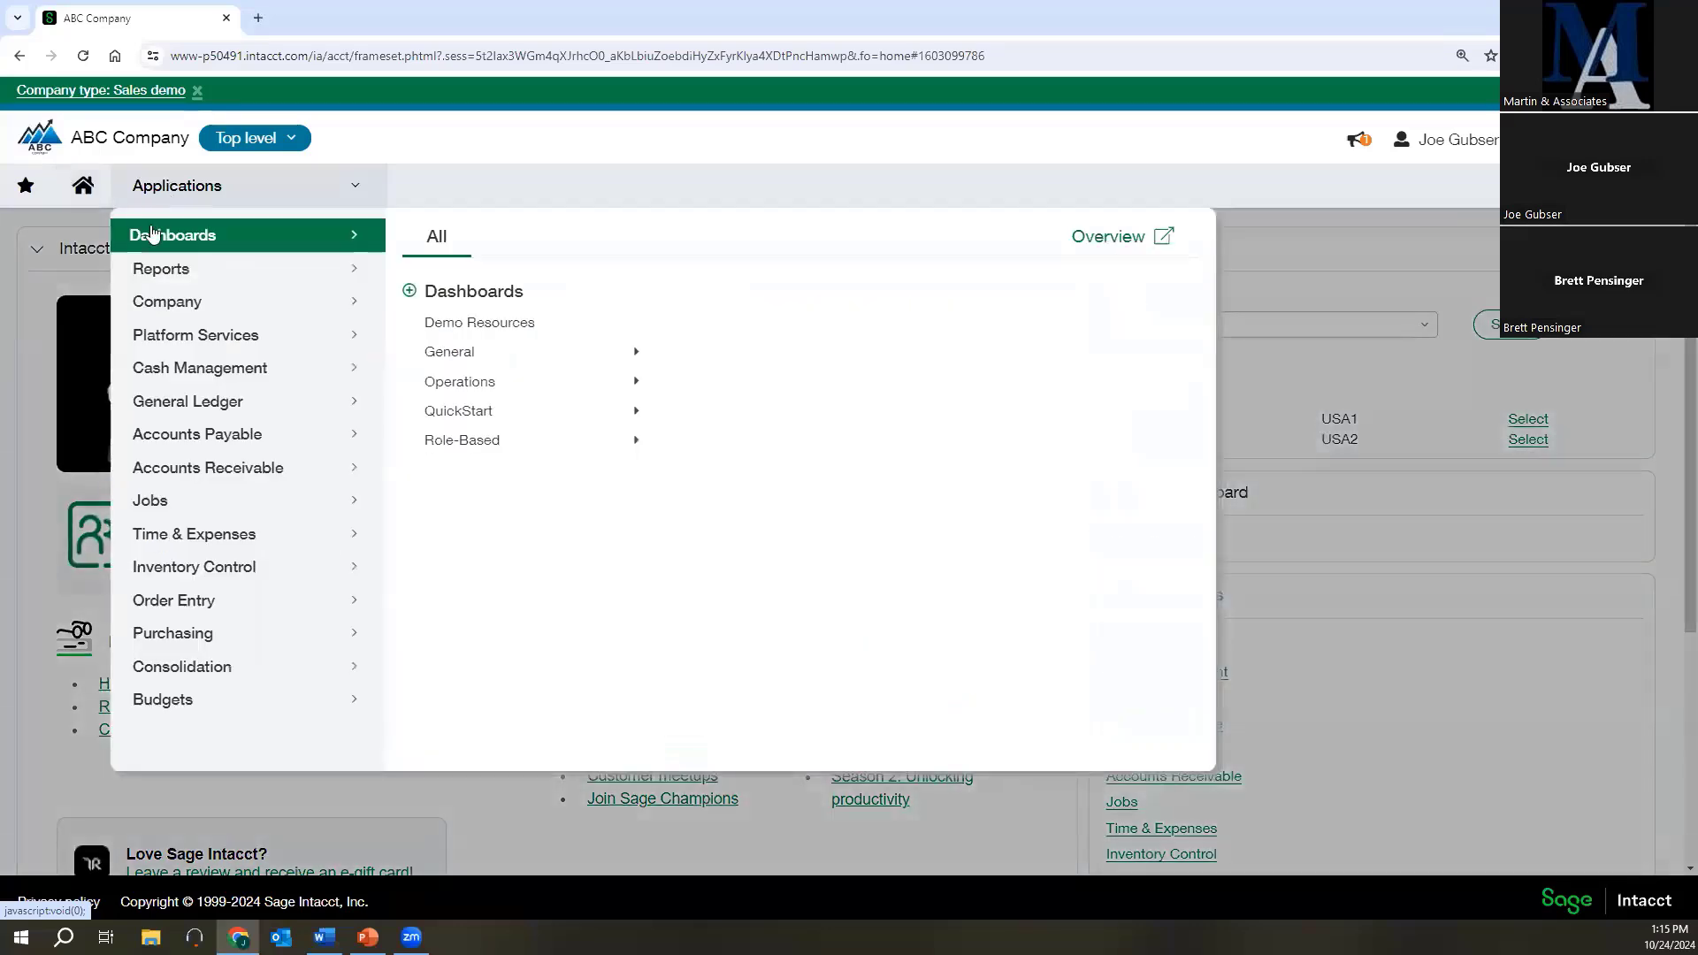
{"action": "left_click", "coordinate": [191, 316]}
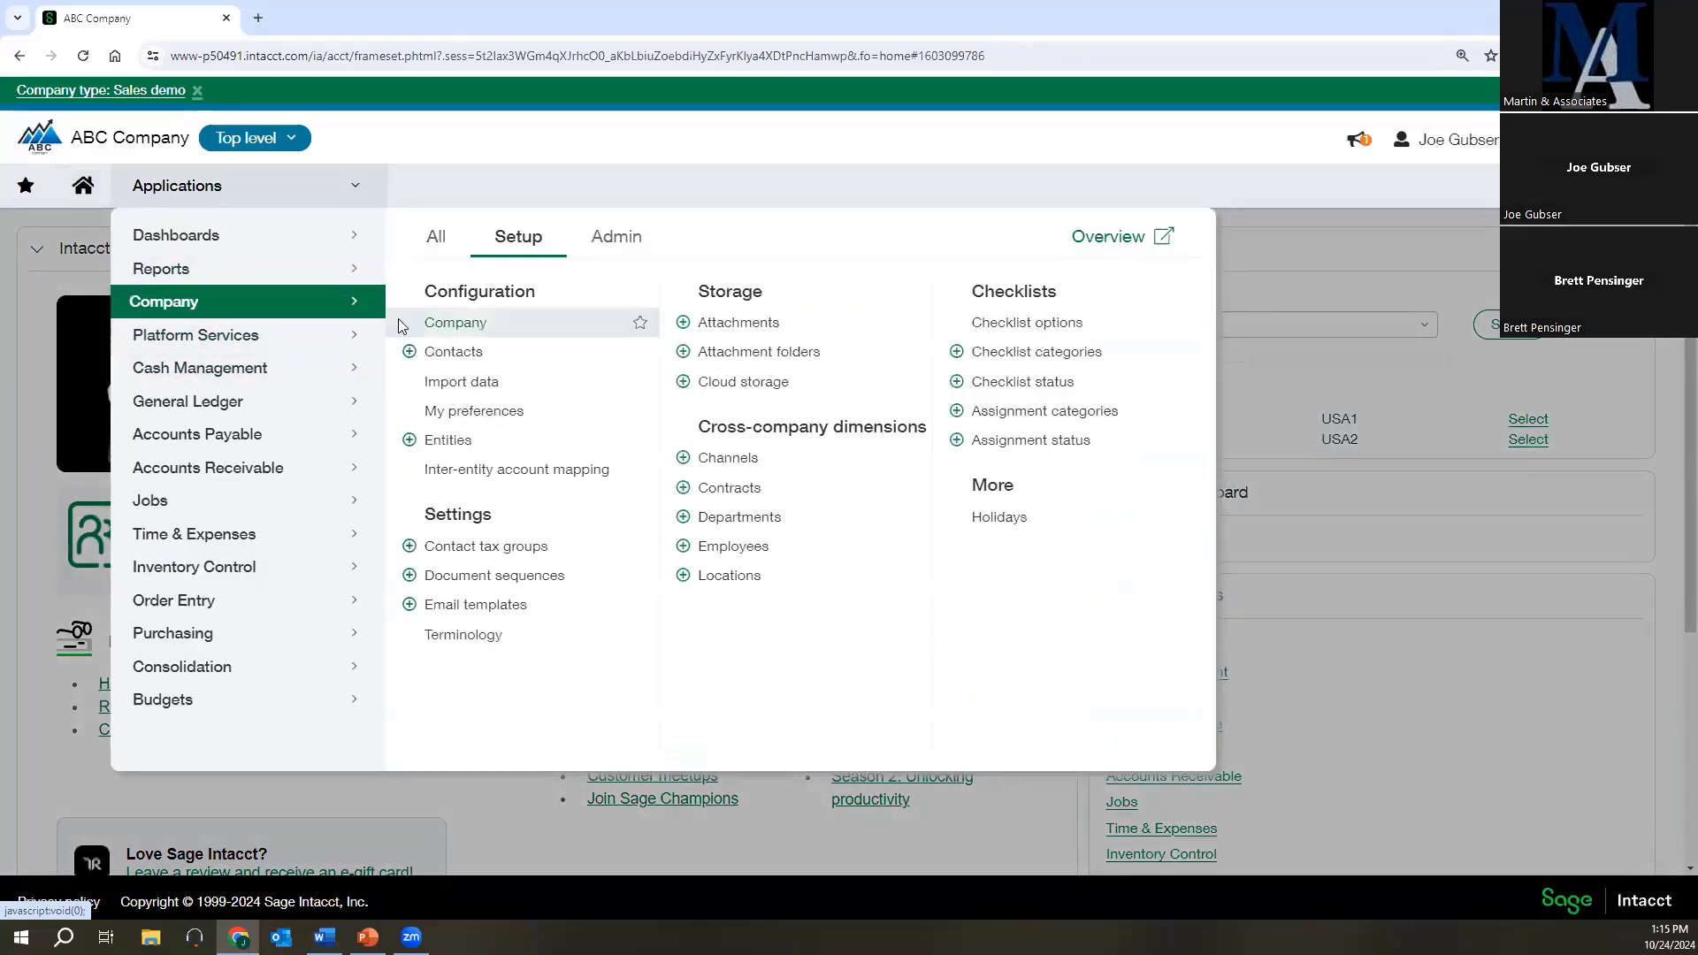
{"action": "left_click", "coordinate": [485, 633]}
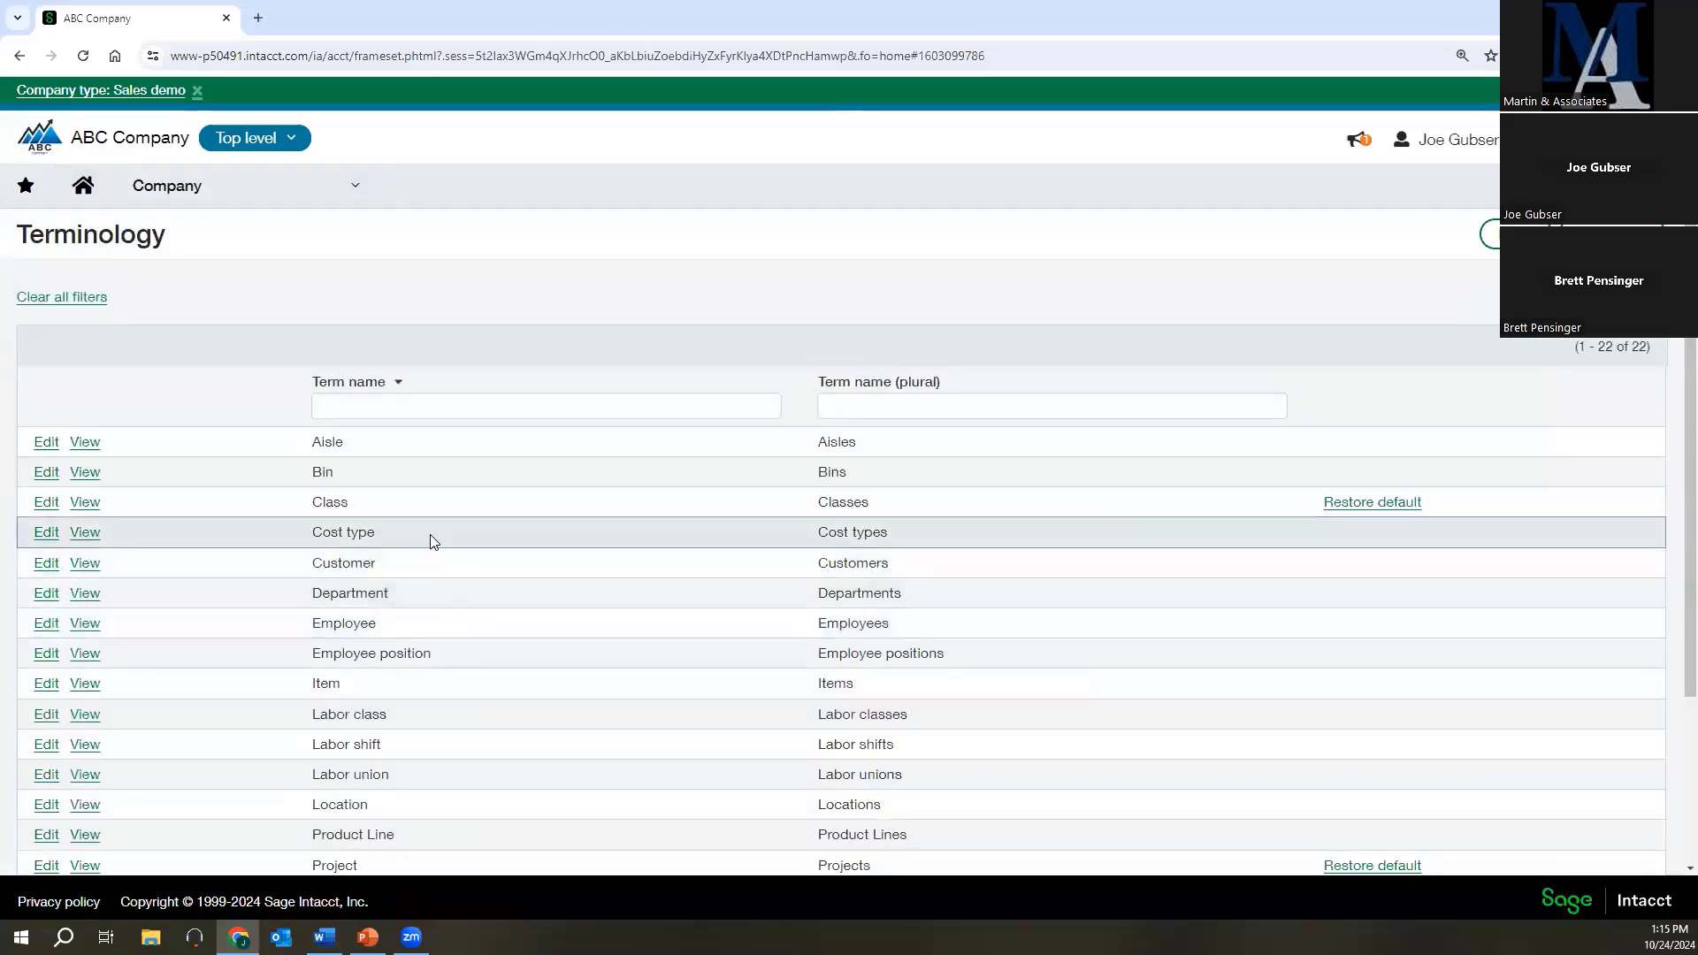
{"action": "scroll", "coordinate": [428, 540], "scroll_direction": "down", "scroll_amount": 3}
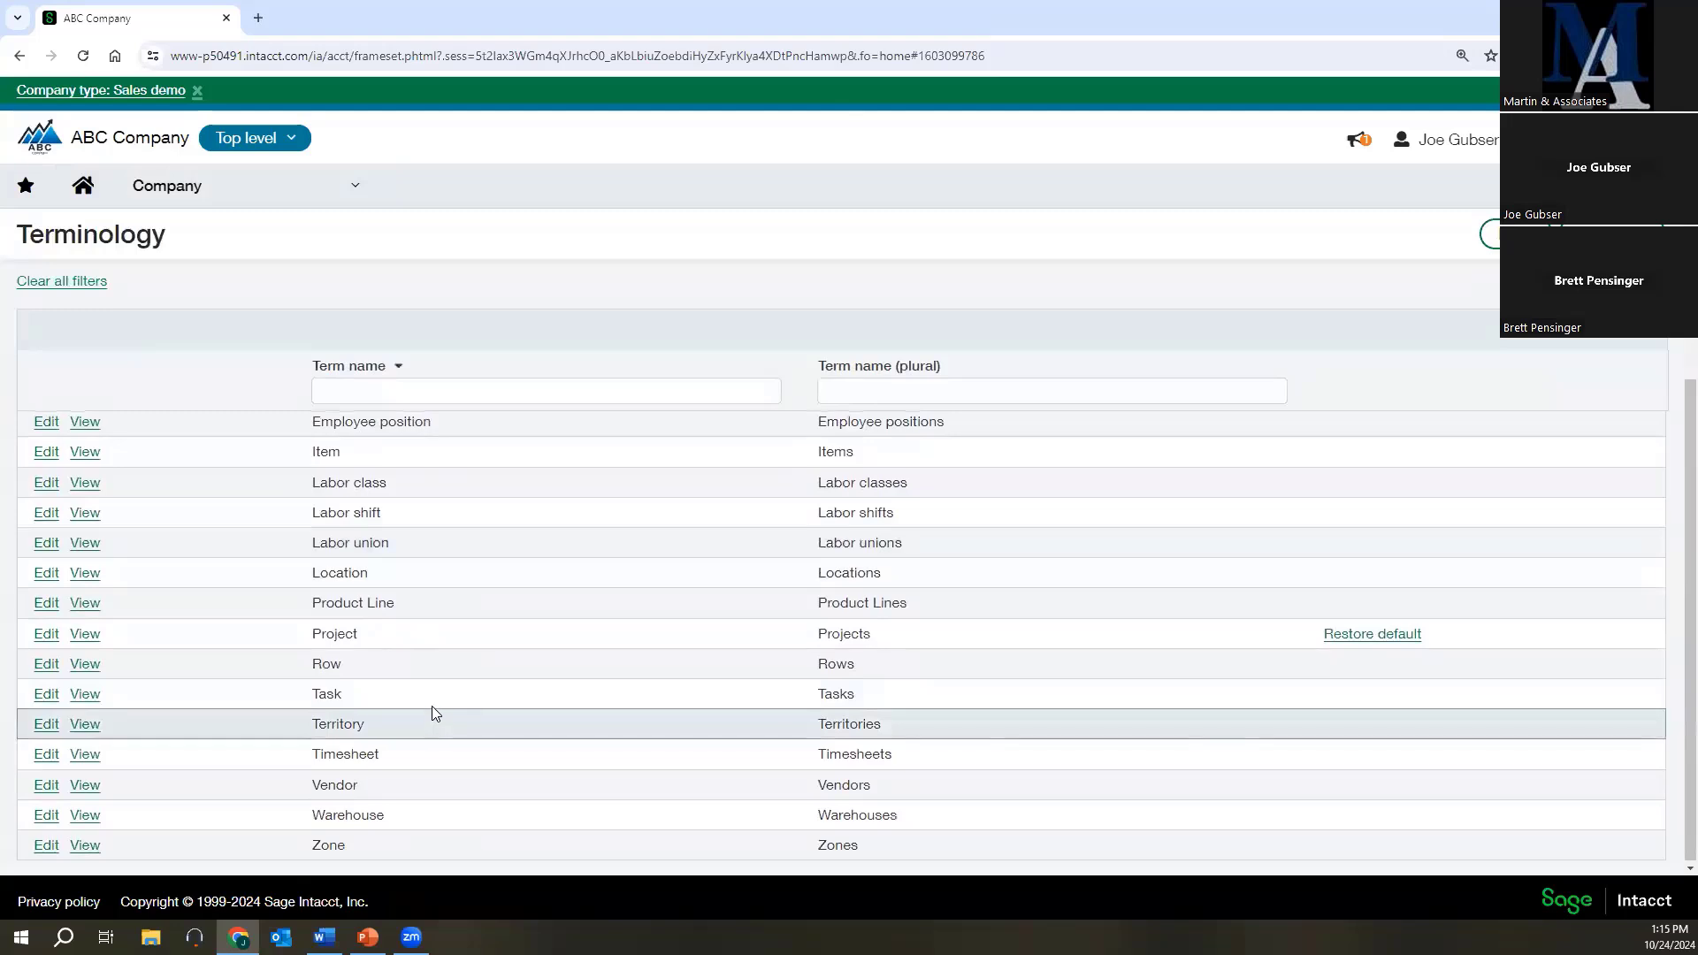
{"action": "scroll", "coordinate": [432, 706], "scroll_direction": "up", "scroll_amount": 3}
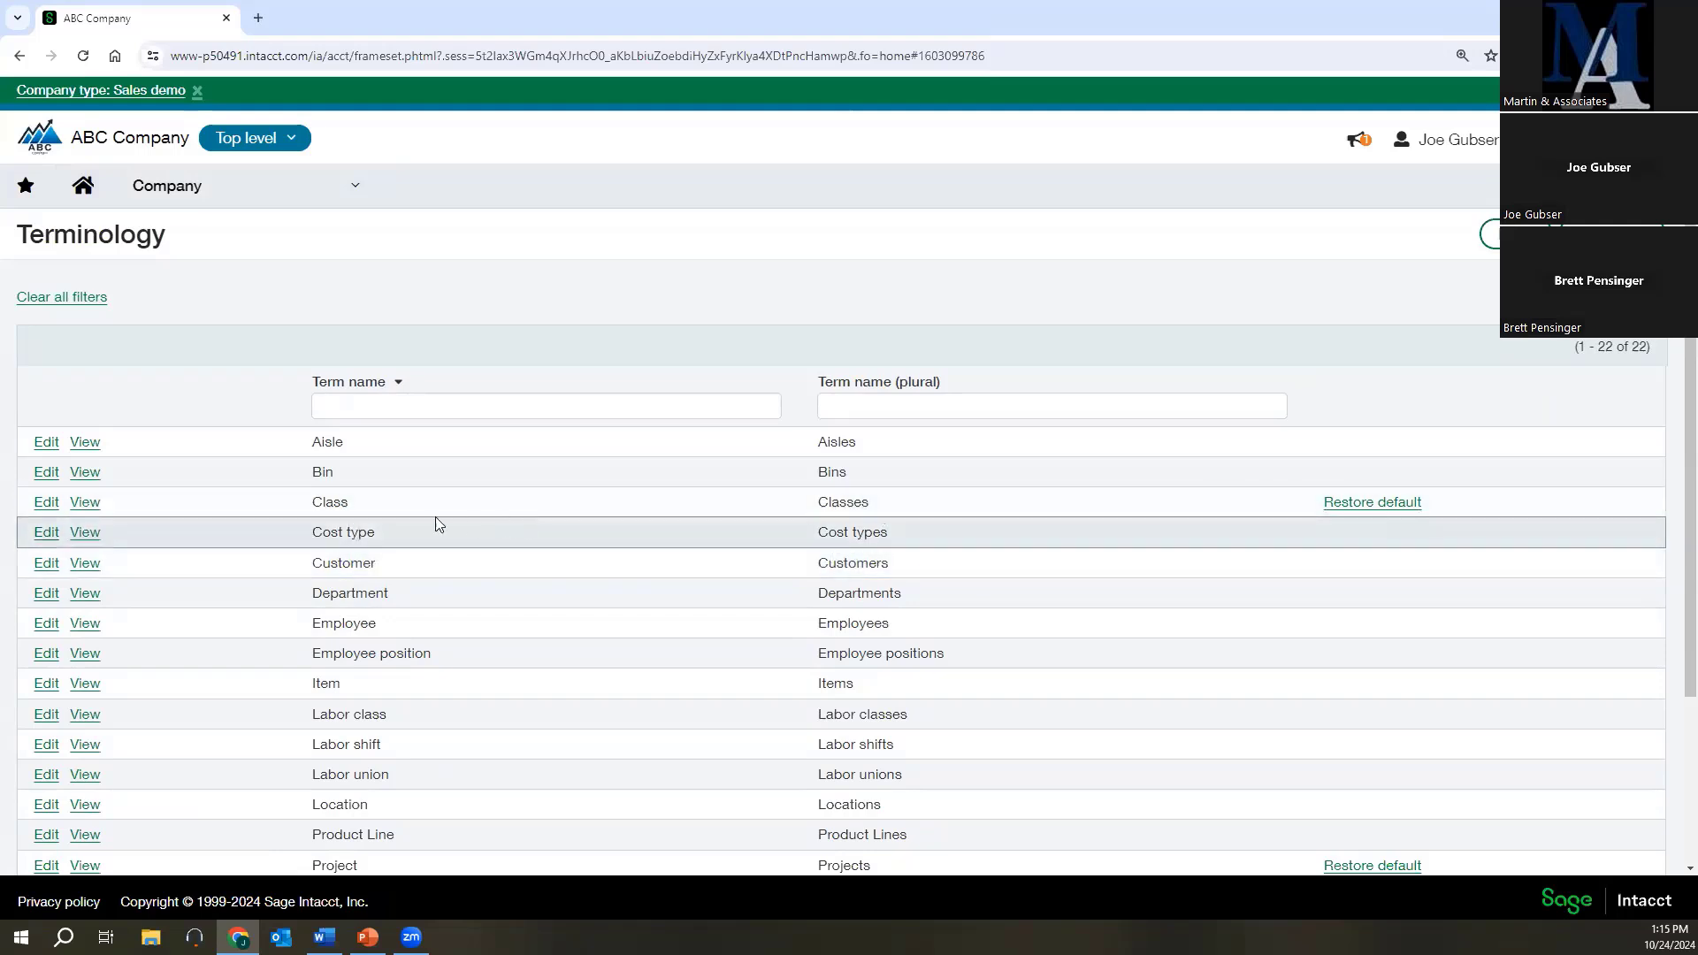
Open the Class term for editing, review its singular and plural name entries, and close it without saving.
{"action": "left_click_drag", "start_coordinate": [316, 502], "coordinate": [345, 502]}
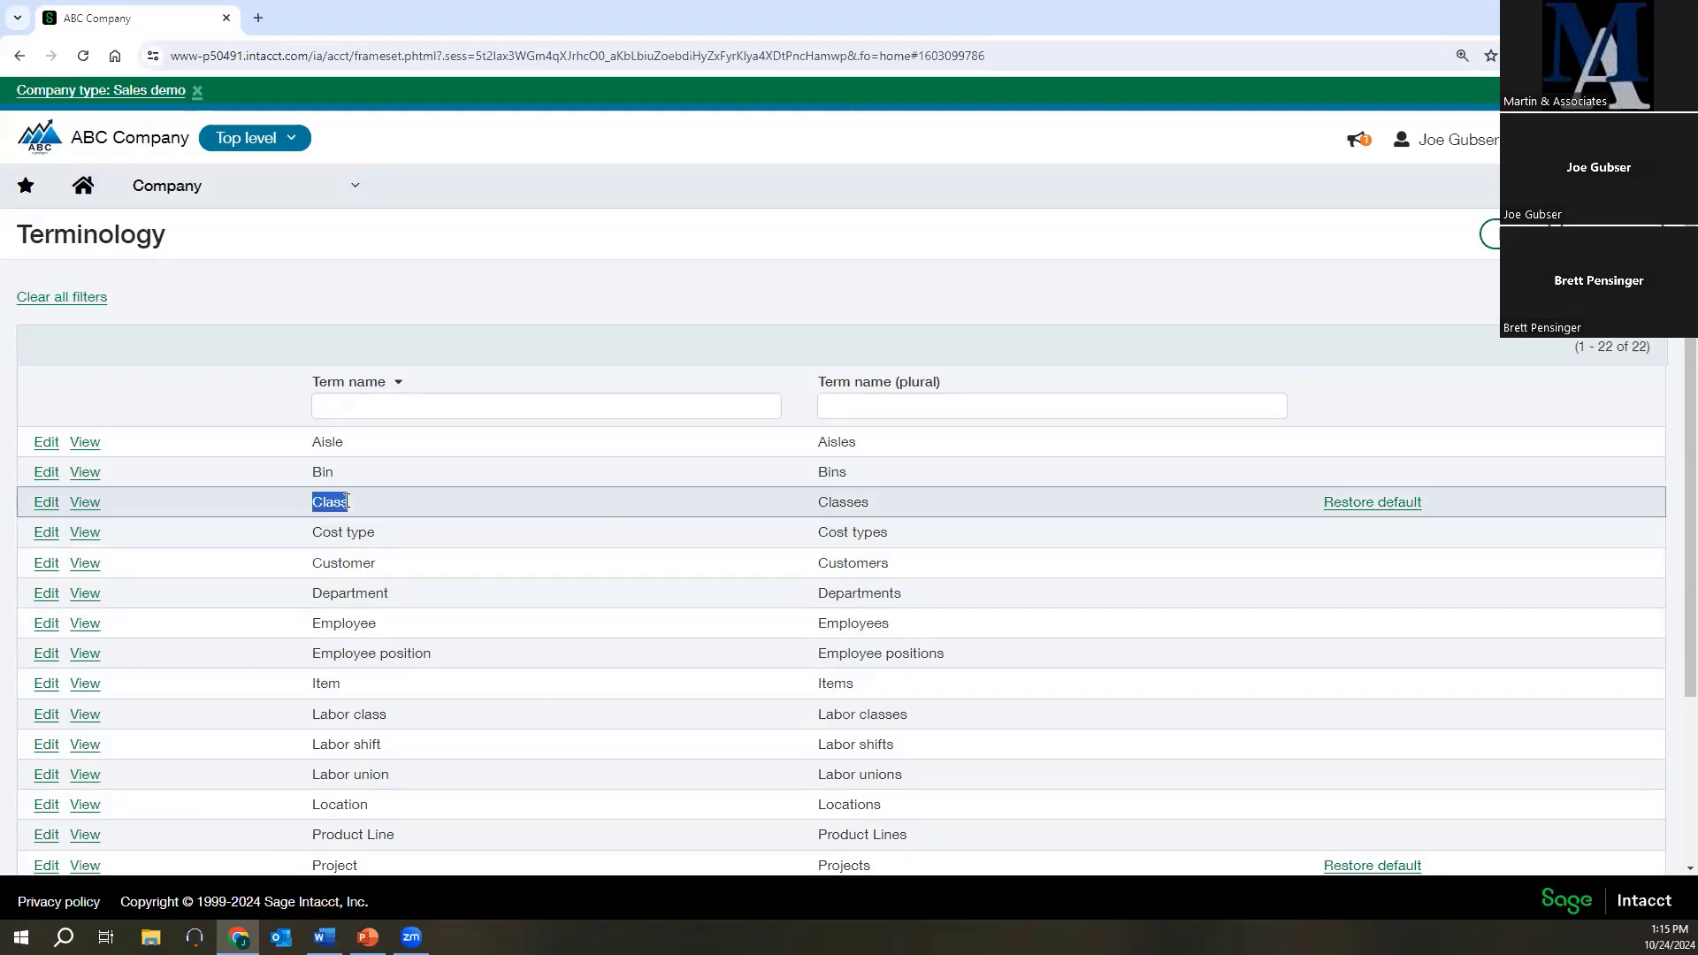
{"action": "left_click", "coordinate": [419, 501]}
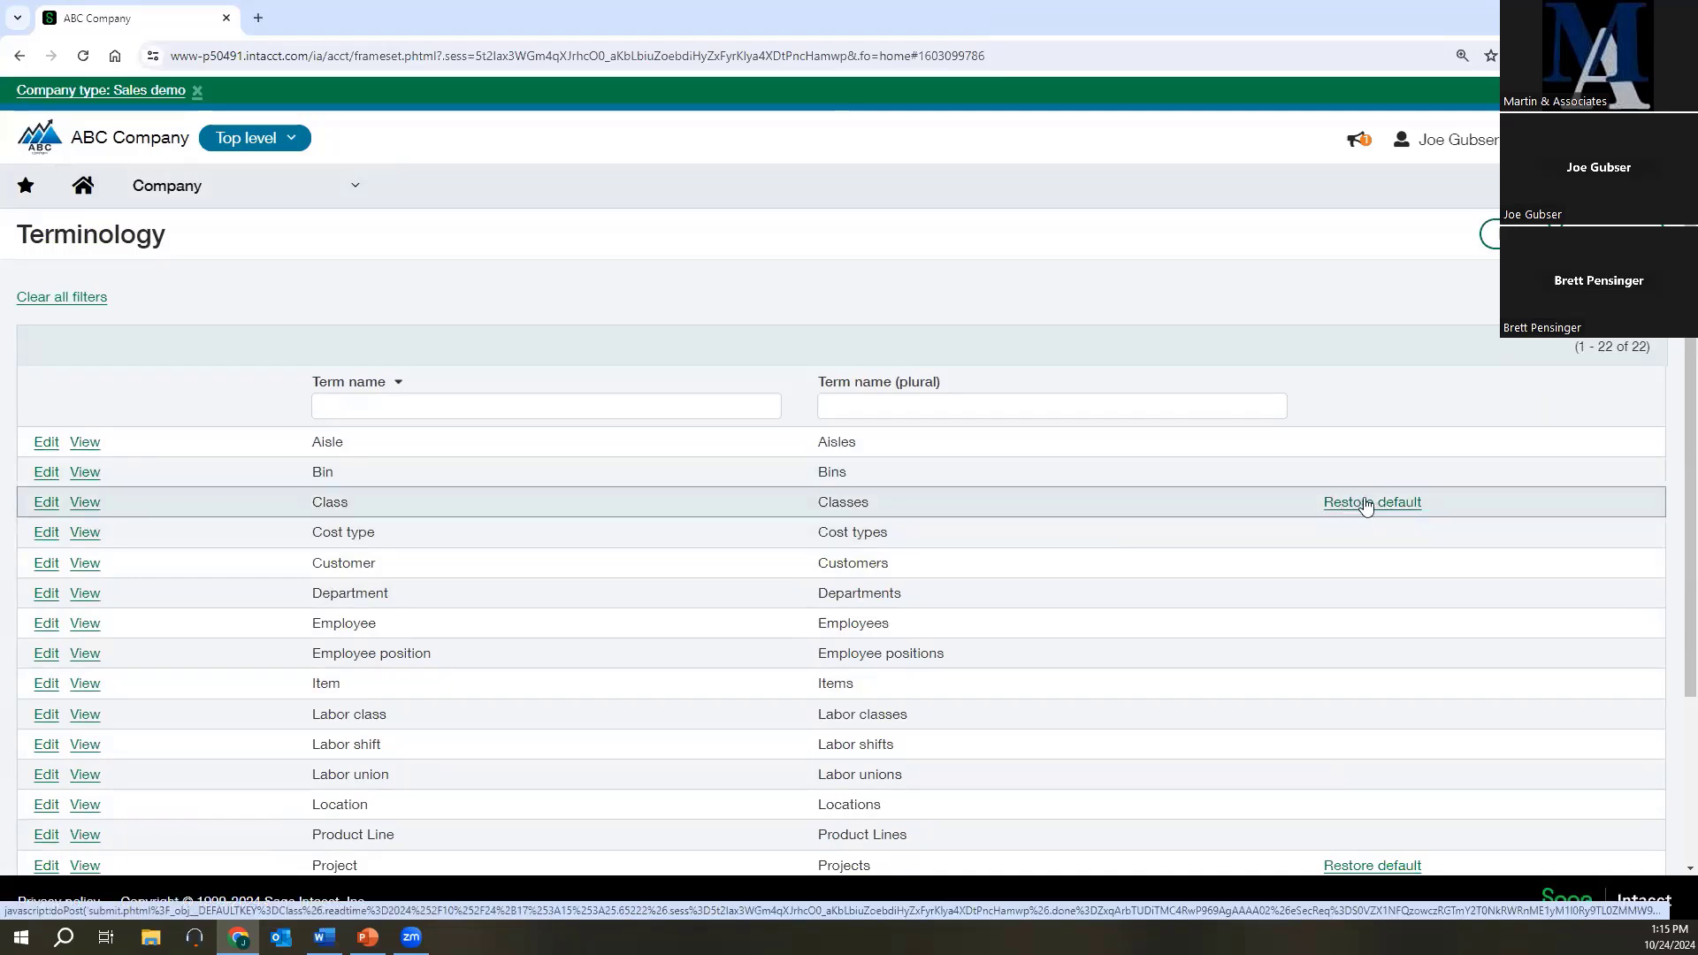
{"action": "left_click", "coordinate": [52, 504]}
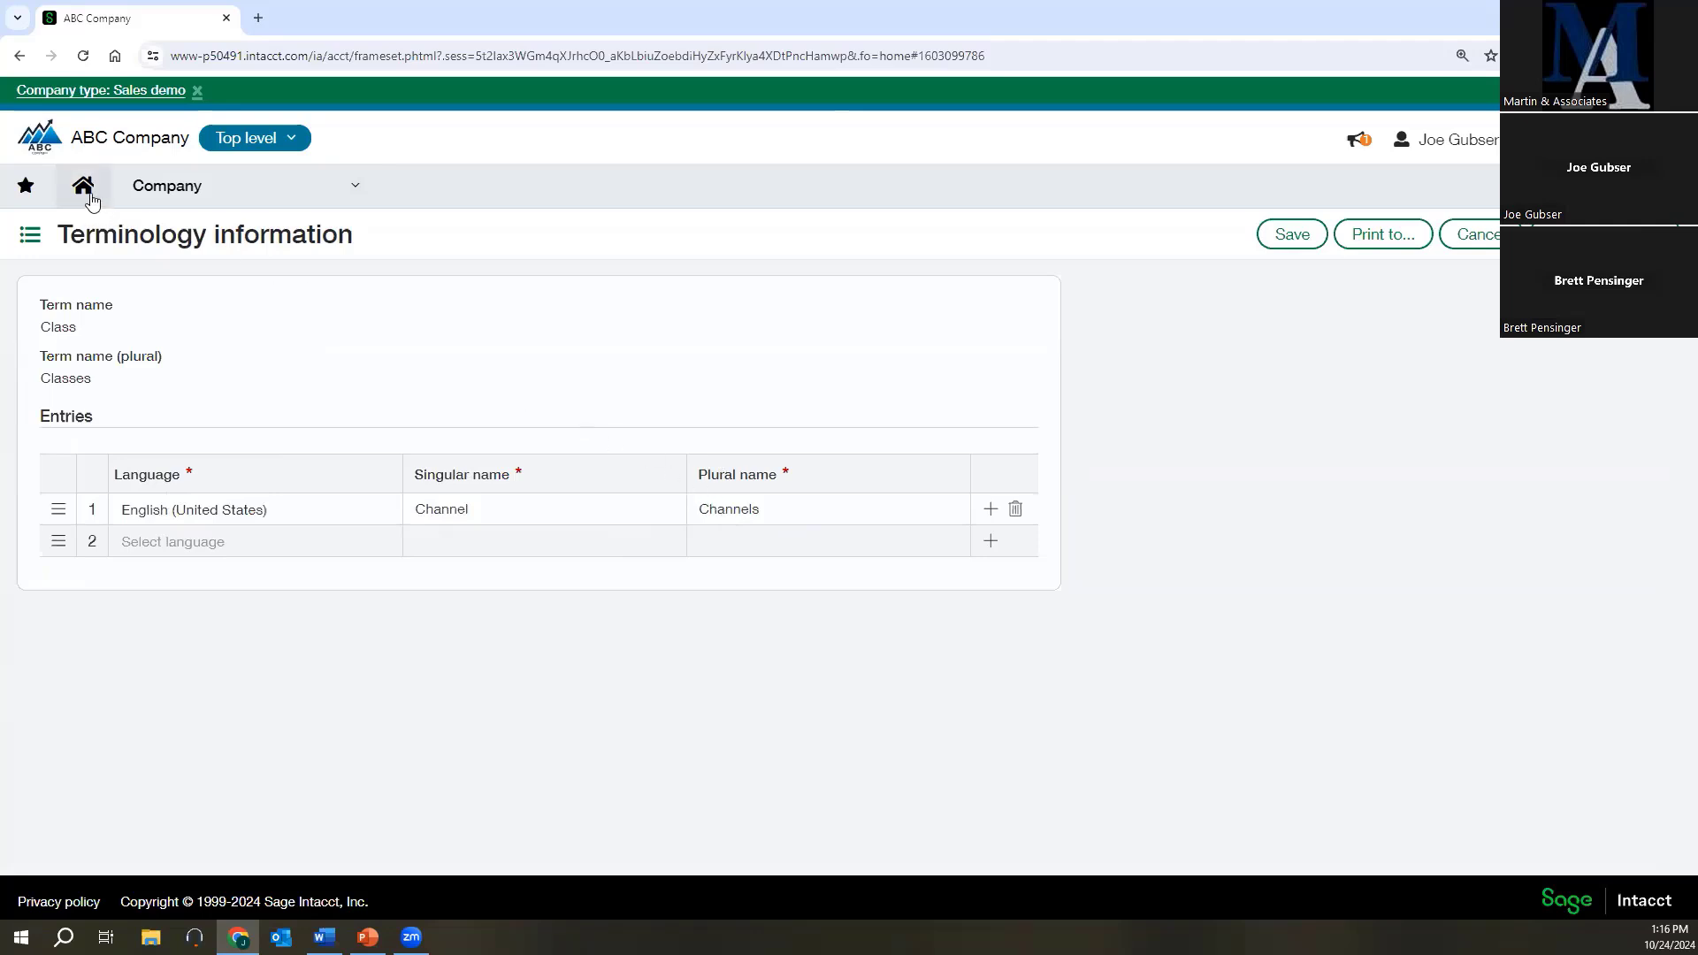
{"action": "left_click", "coordinate": [1464, 241]}
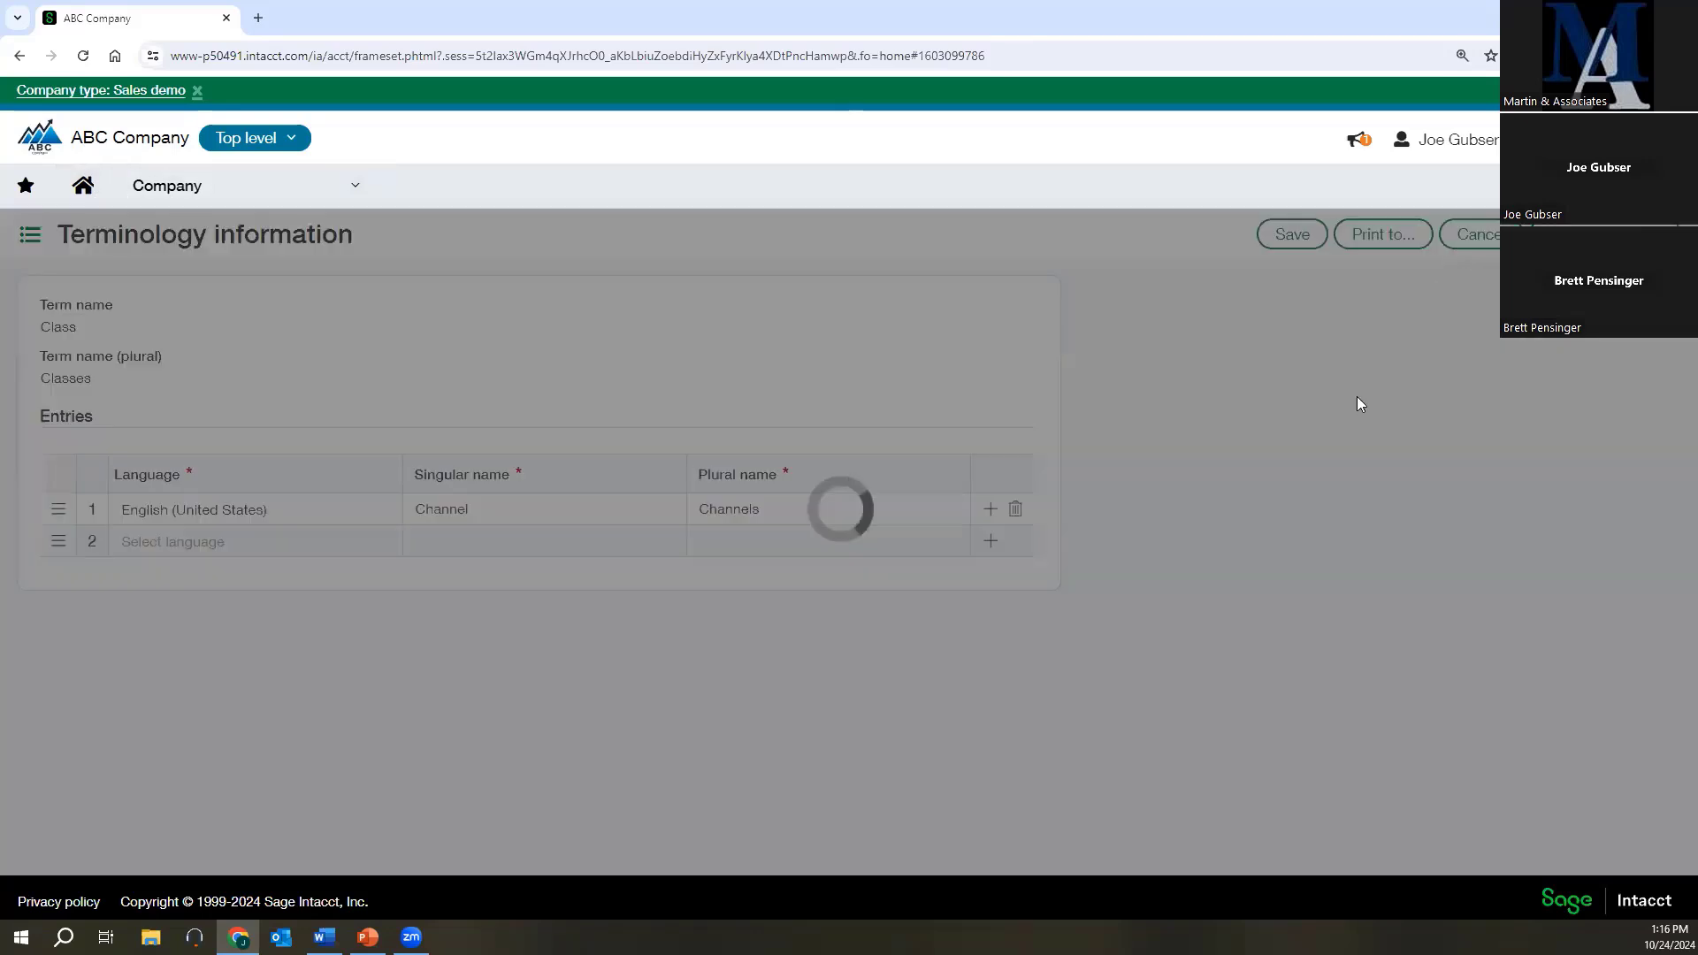
Open the Project term for editing, review its singular and plural name entries, and return to the terminology list without saving.
{"action": "scroll", "coordinate": [1134, 641], "scroll_direction": "down", "scroll_amount": 1}
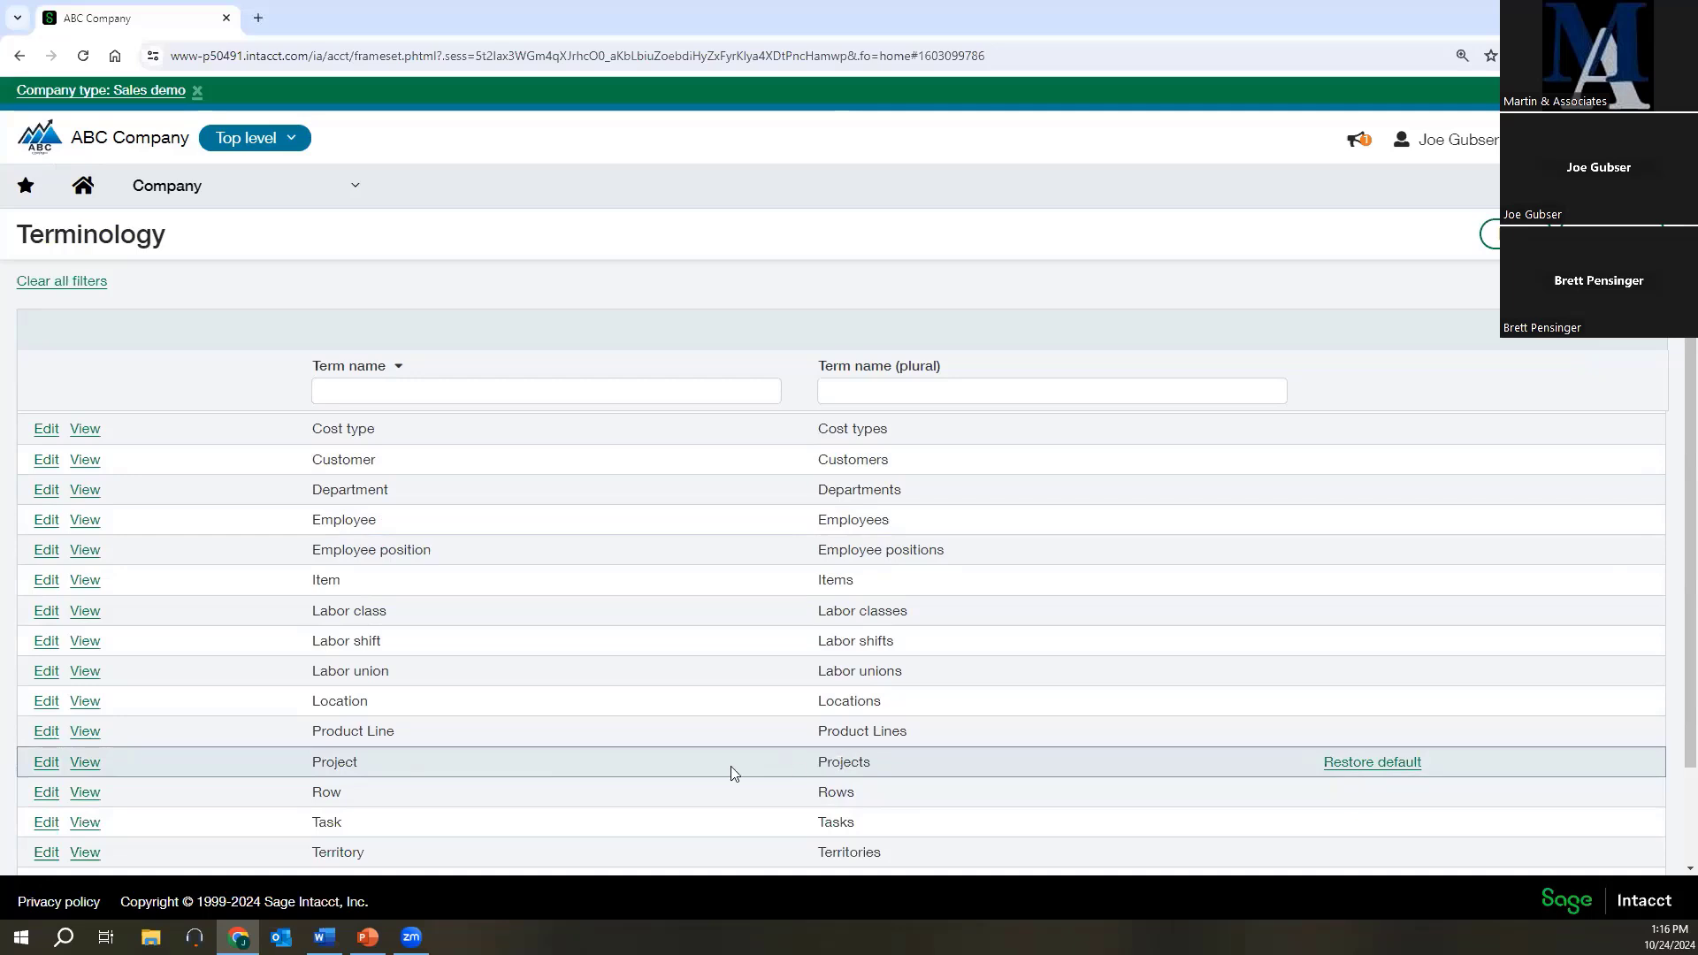
{"action": "left_click", "coordinate": [45, 761]}
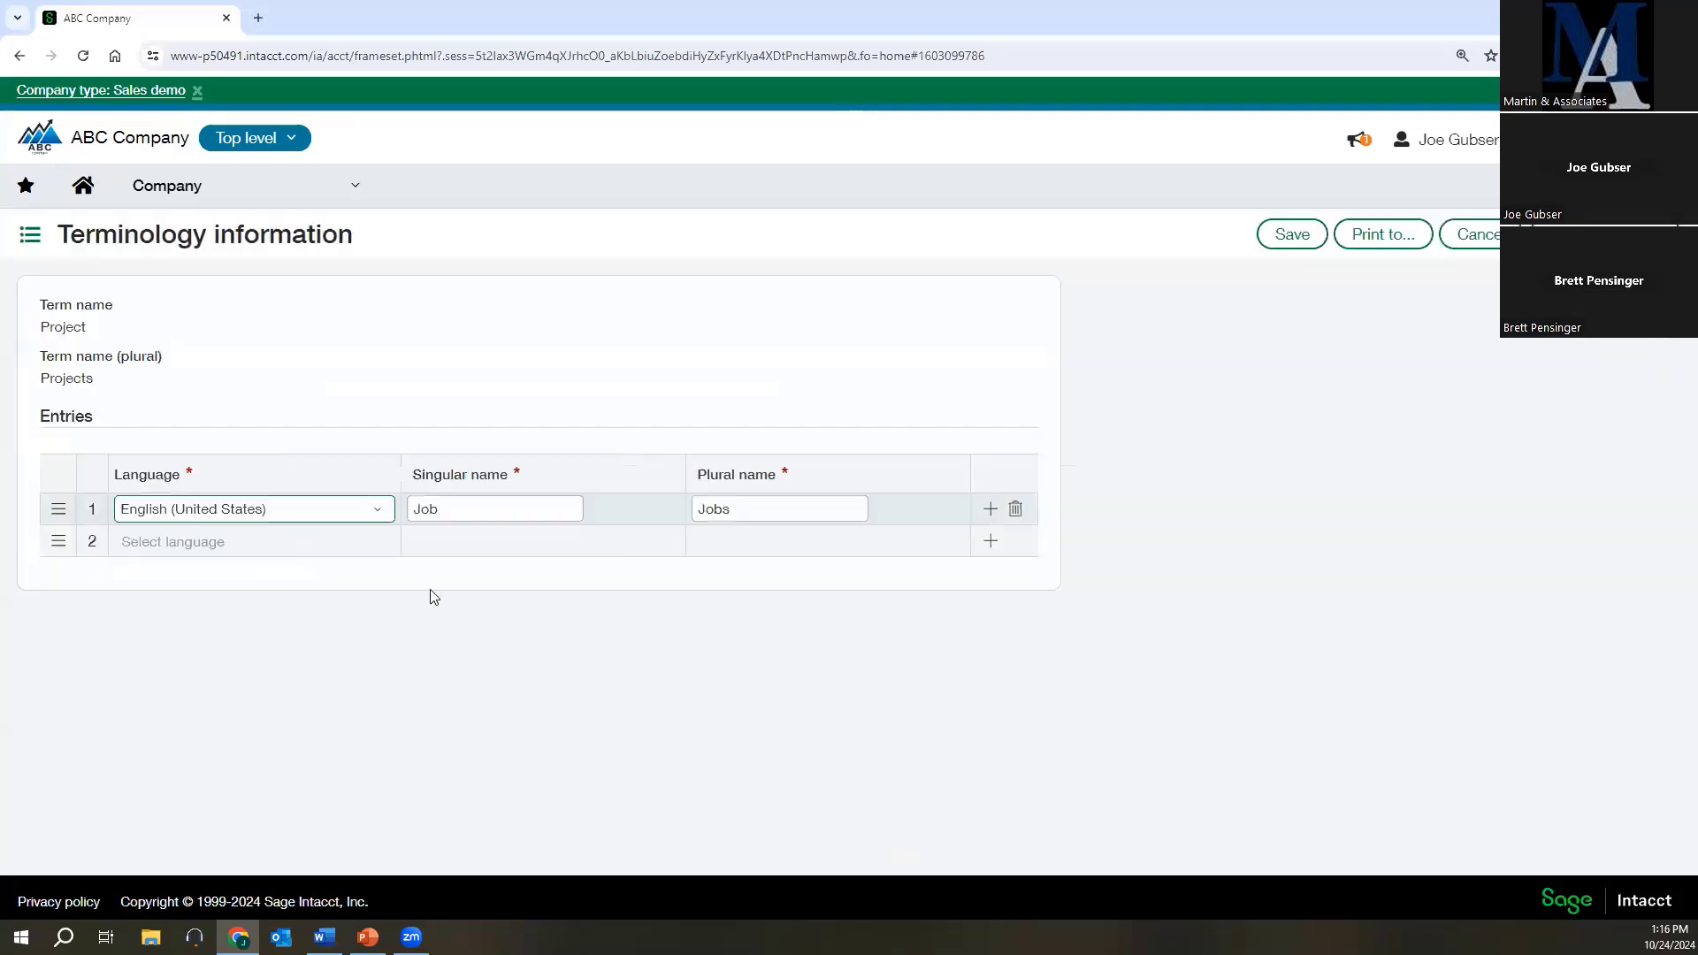
{"action": "left_click", "coordinate": [713, 509]}
{"action": "left_click", "coordinate": [1468, 234]}
{"action": "scroll", "coordinate": [325, 580], "scroll_direction": "down", "scroll_amount": 1}
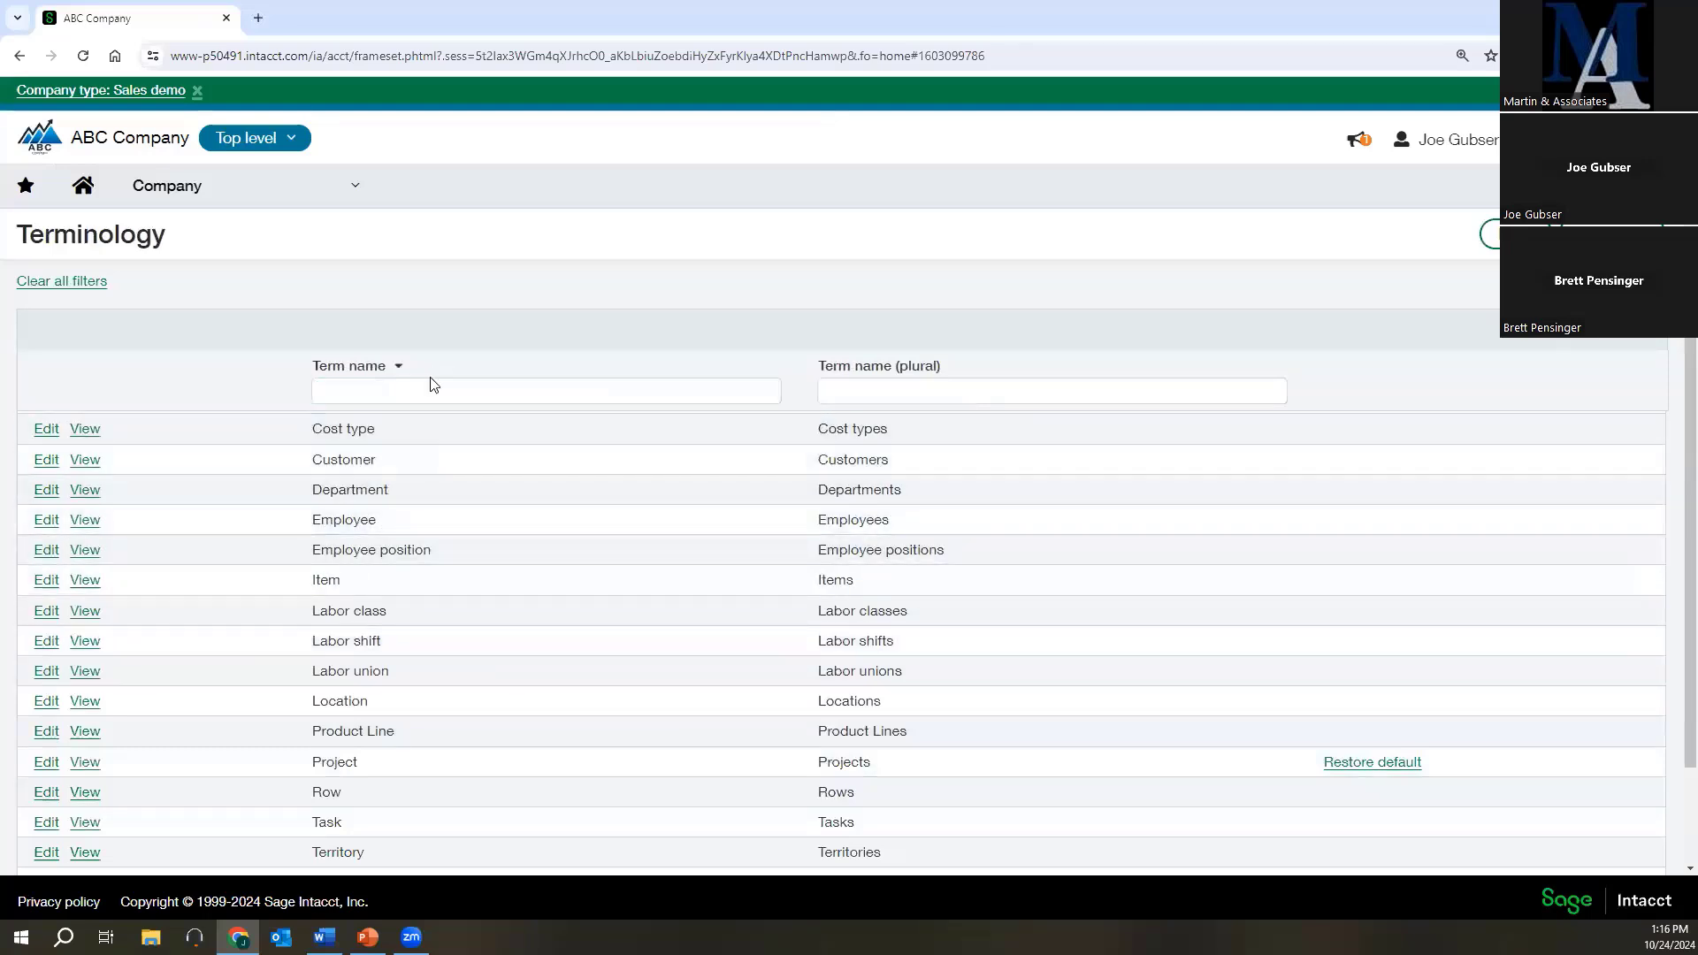
Open the Departments list from the dimensions in the Reports setup.
{"action": "left_click", "coordinate": [195, 204]}
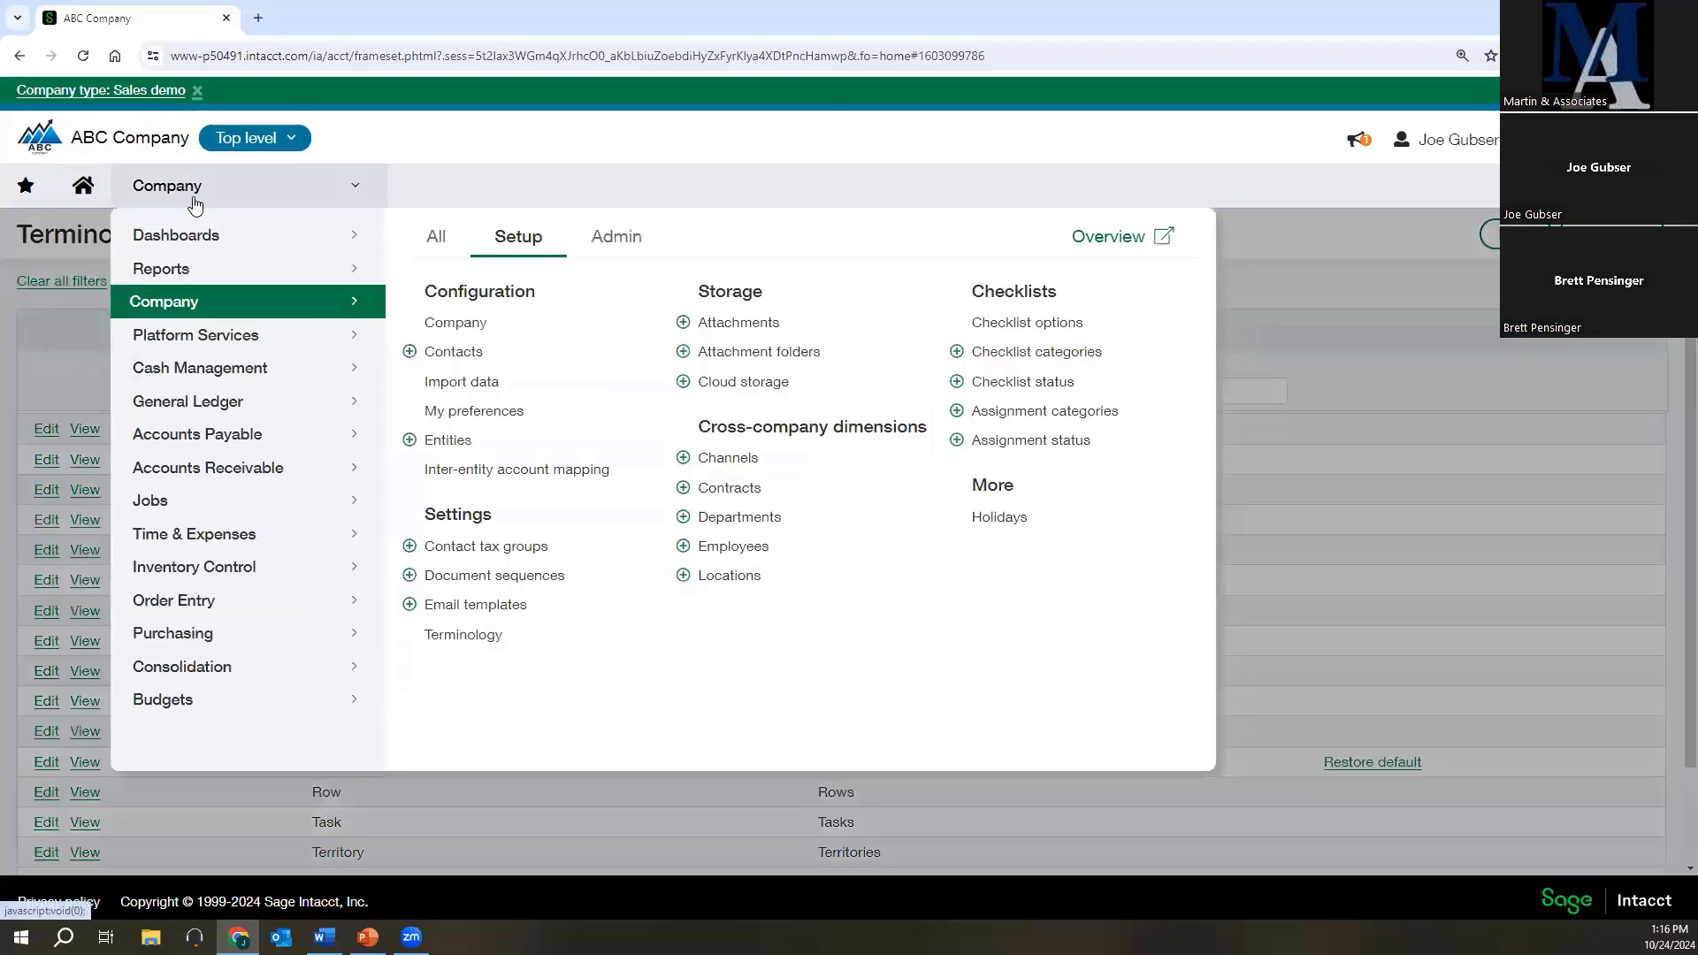
{"action": "left_click", "coordinate": [176, 275]}
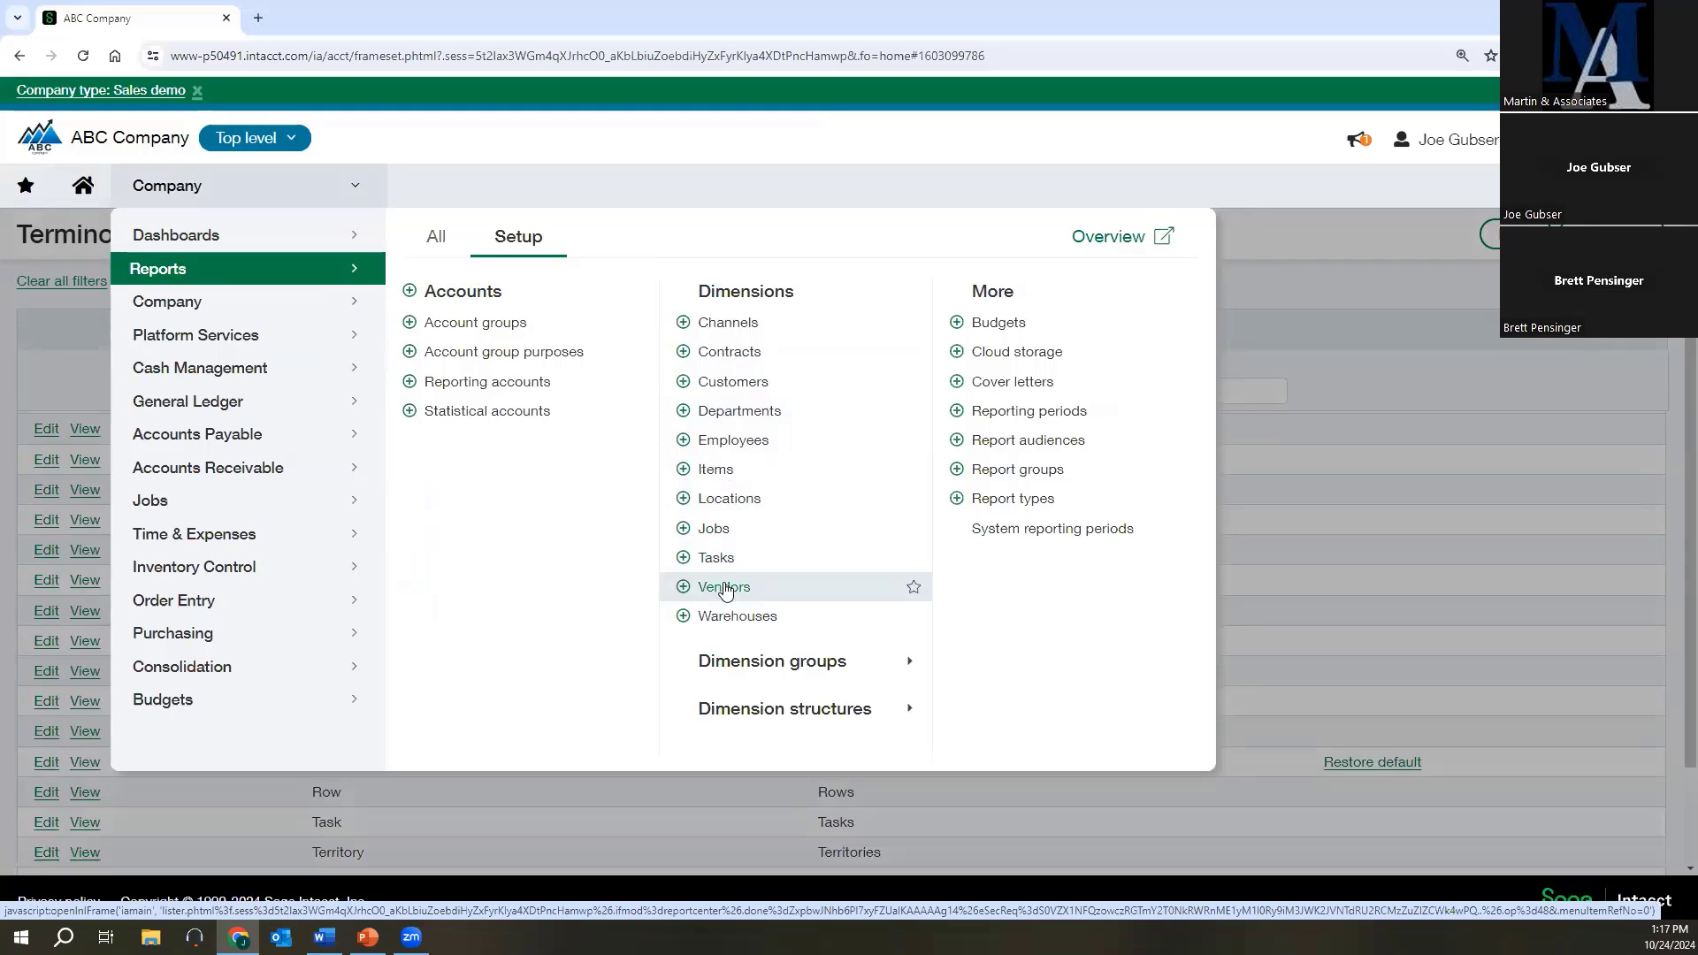
{"action": "left_click", "coordinate": [721, 412]}
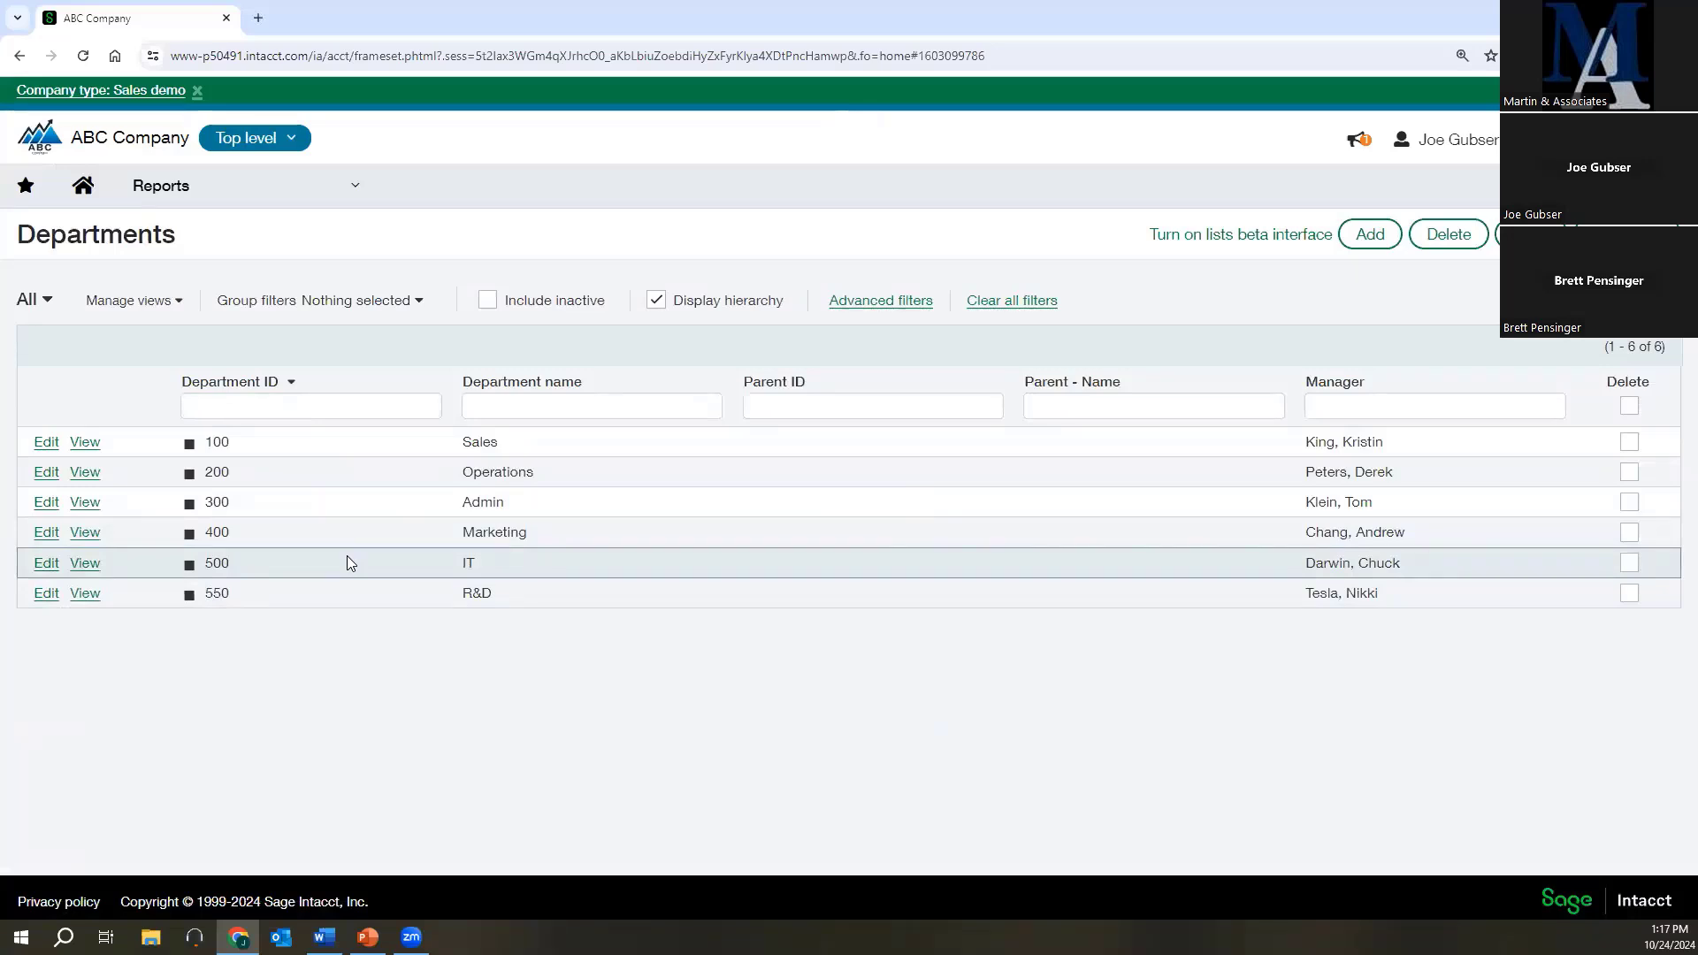
Open the Sales department record for editing and review the available Manager and Status options without changing them.
{"action": "left_click", "coordinate": [47, 444]}
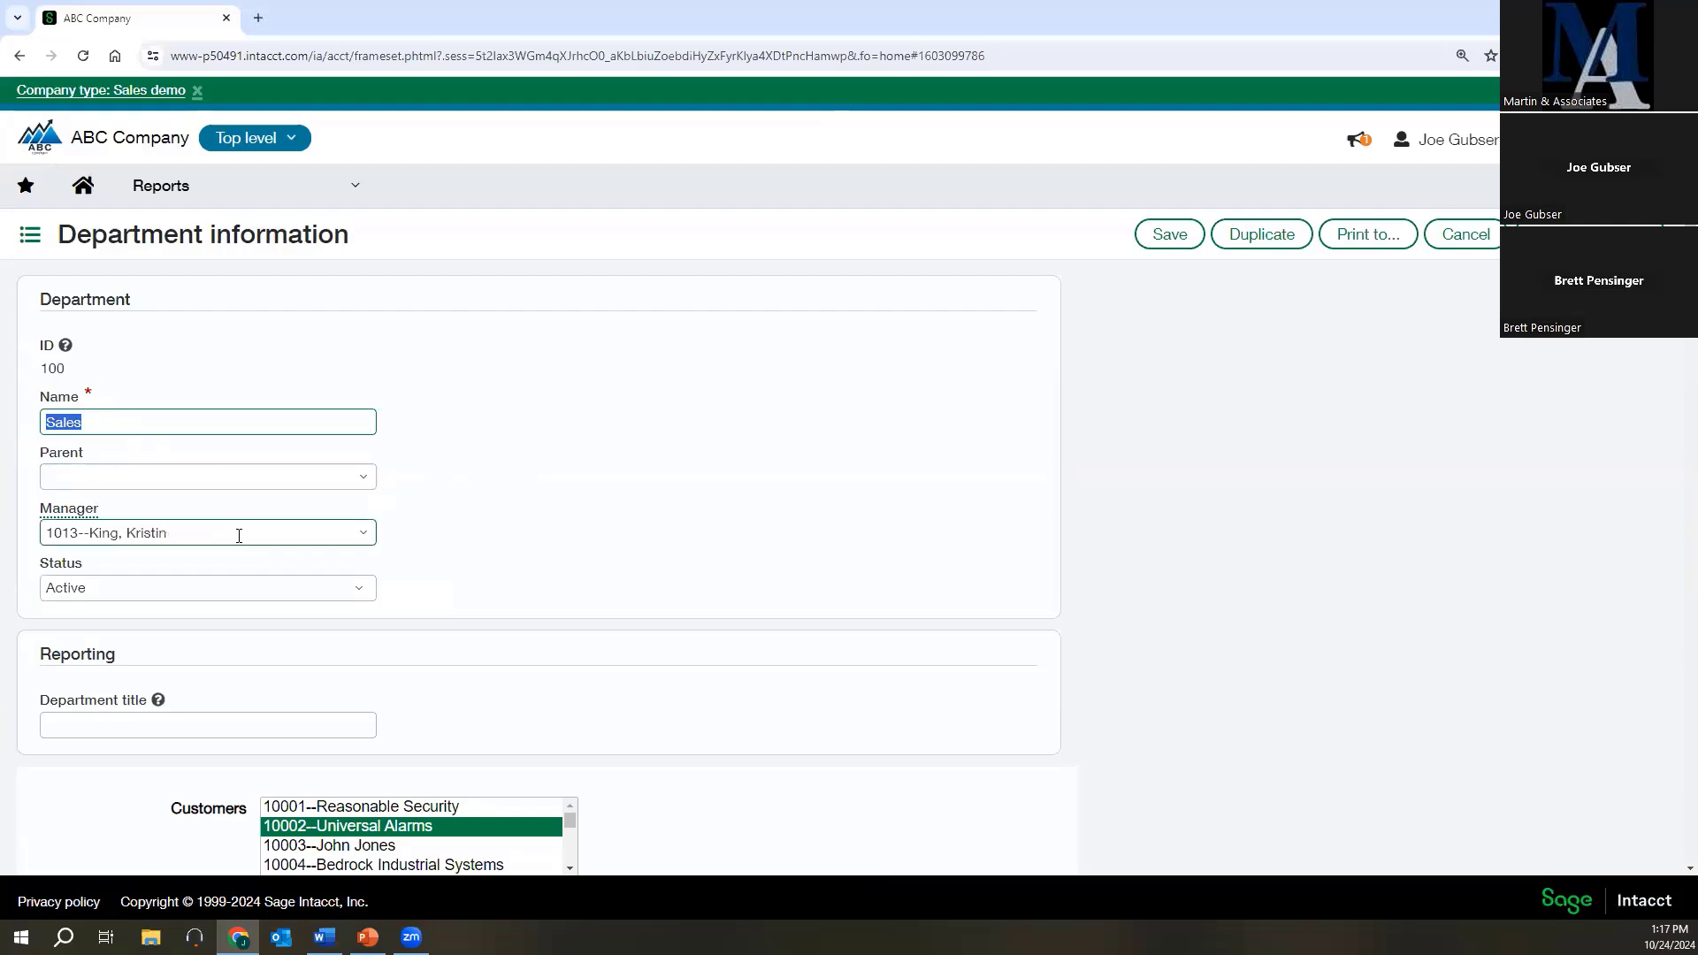
{"action": "left_click", "coordinate": [363, 537]}
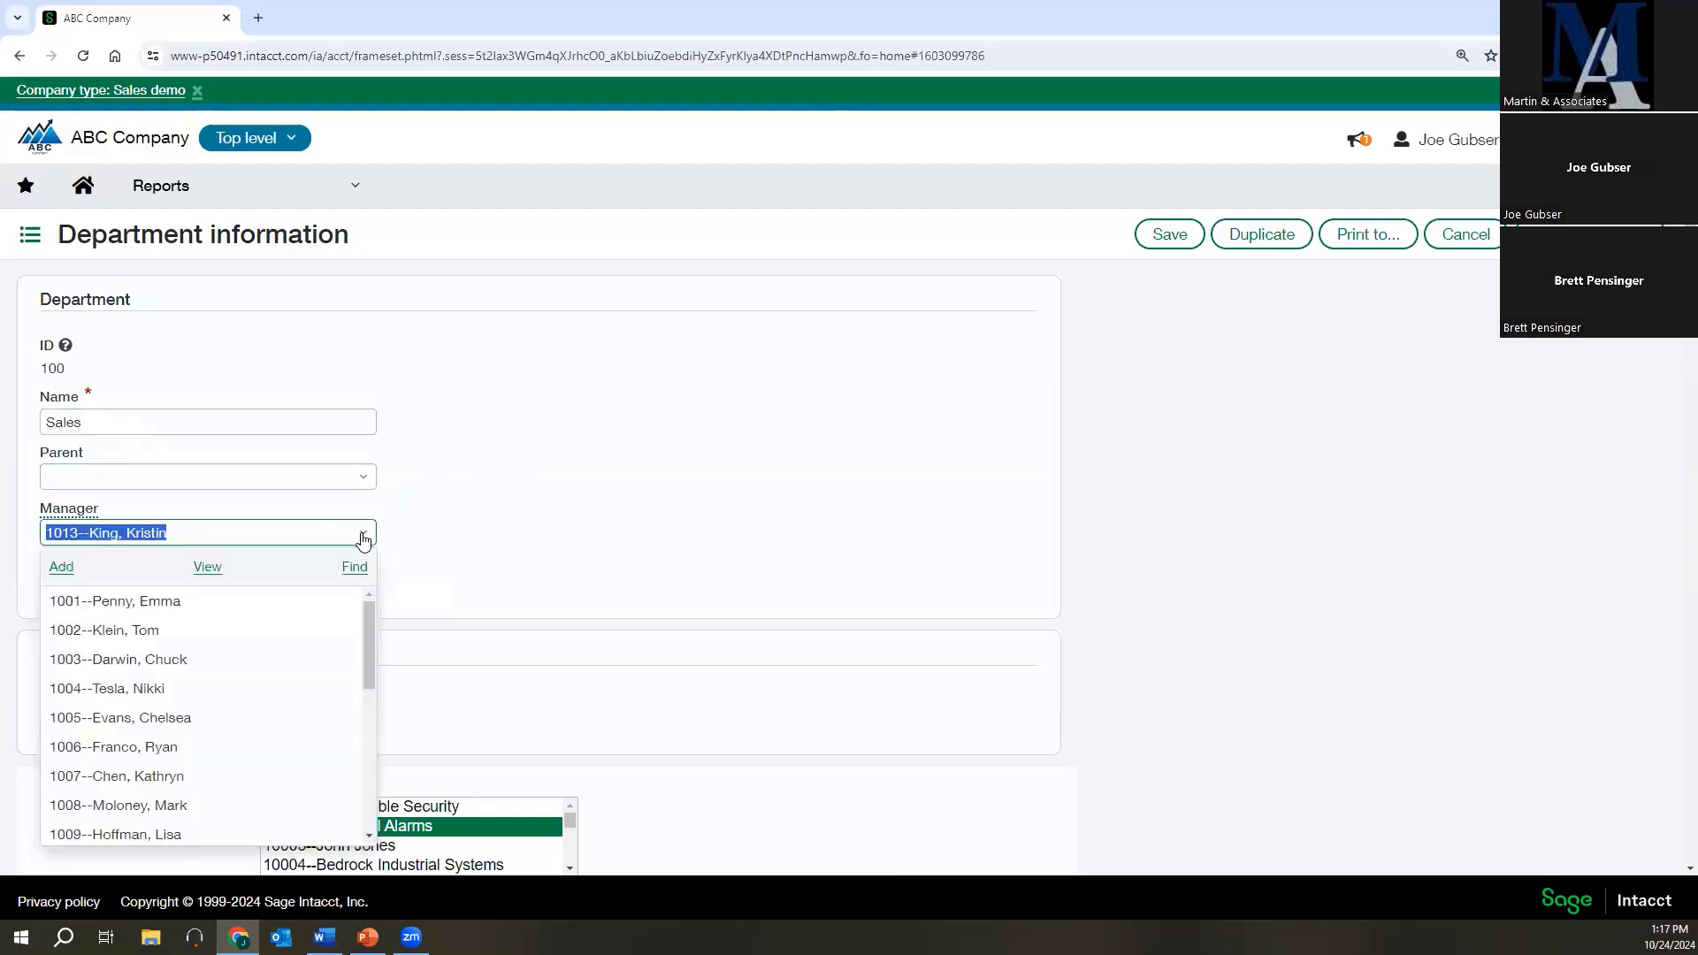
{"action": "left_click", "coordinate": [363, 535]}
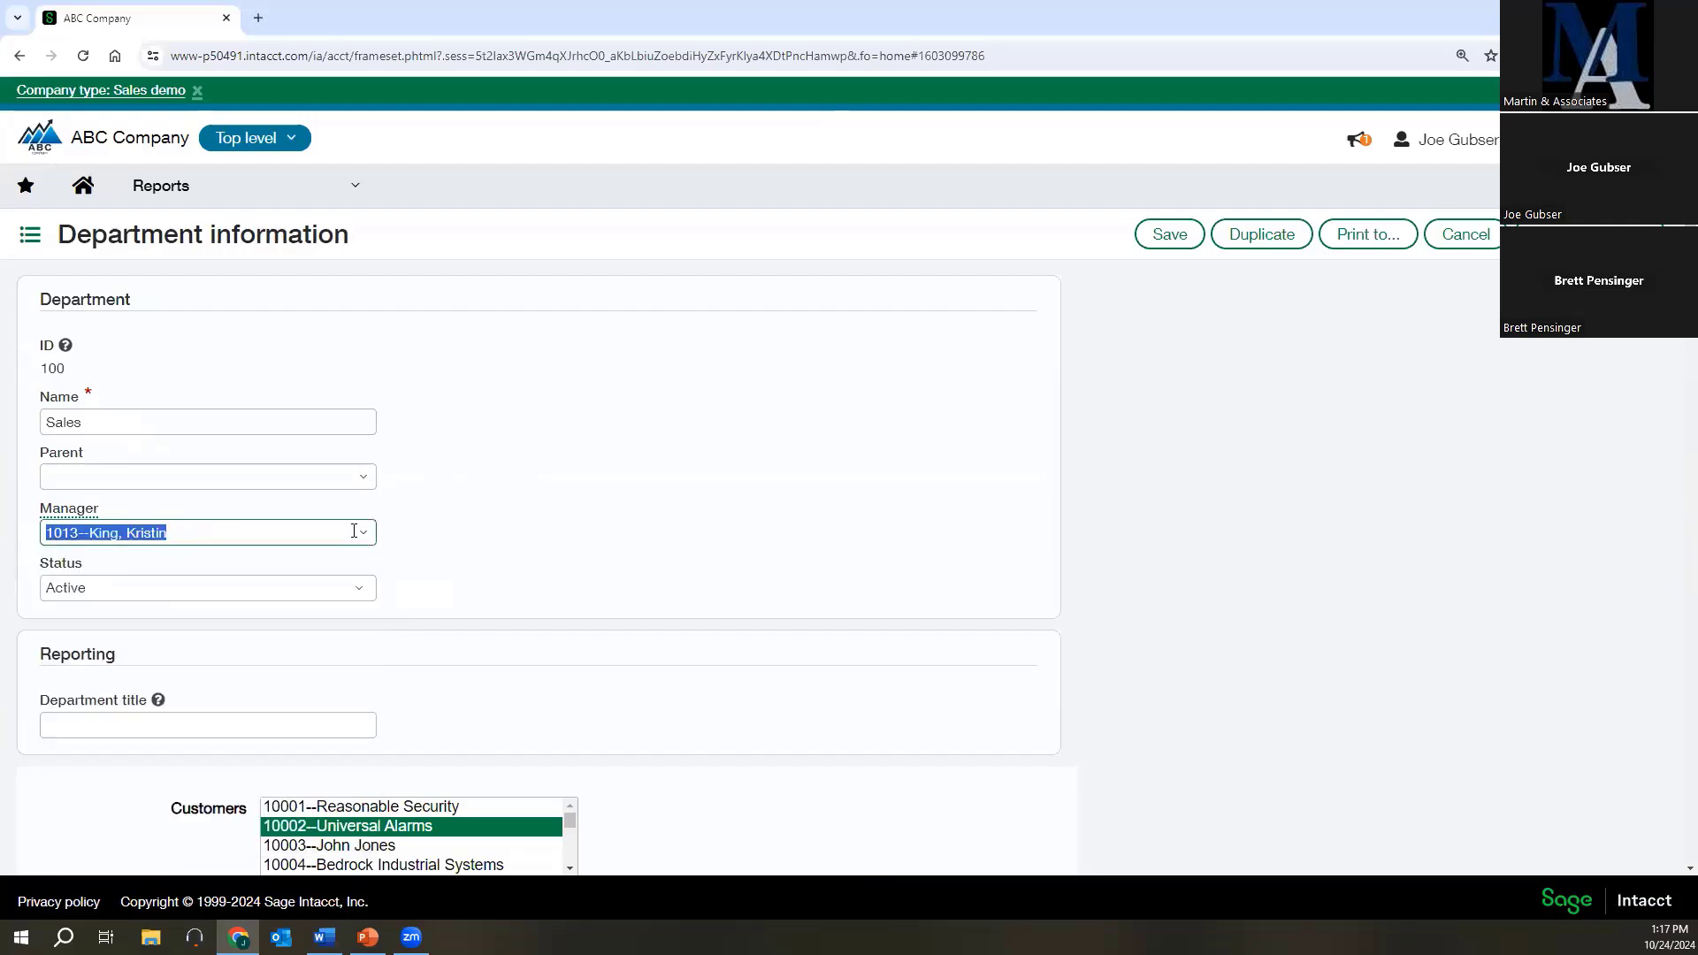
{"action": "left_click", "coordinate": [371, 591]}
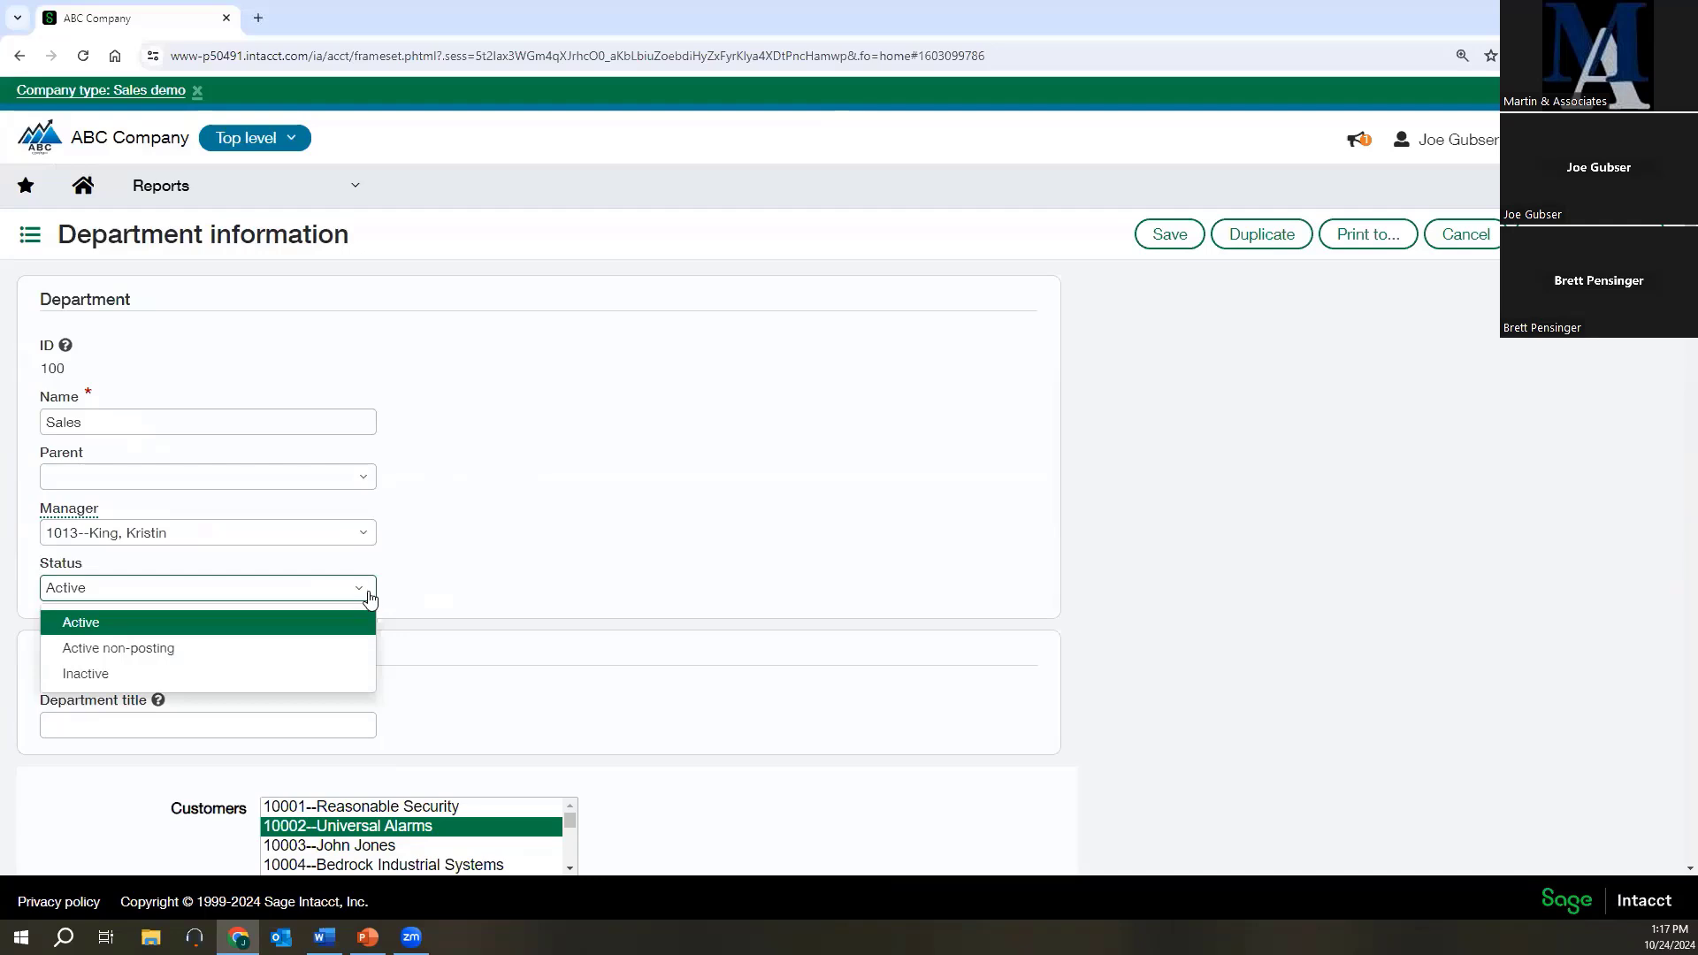
{"action": "left_click", "coordinate": [370, 599]}
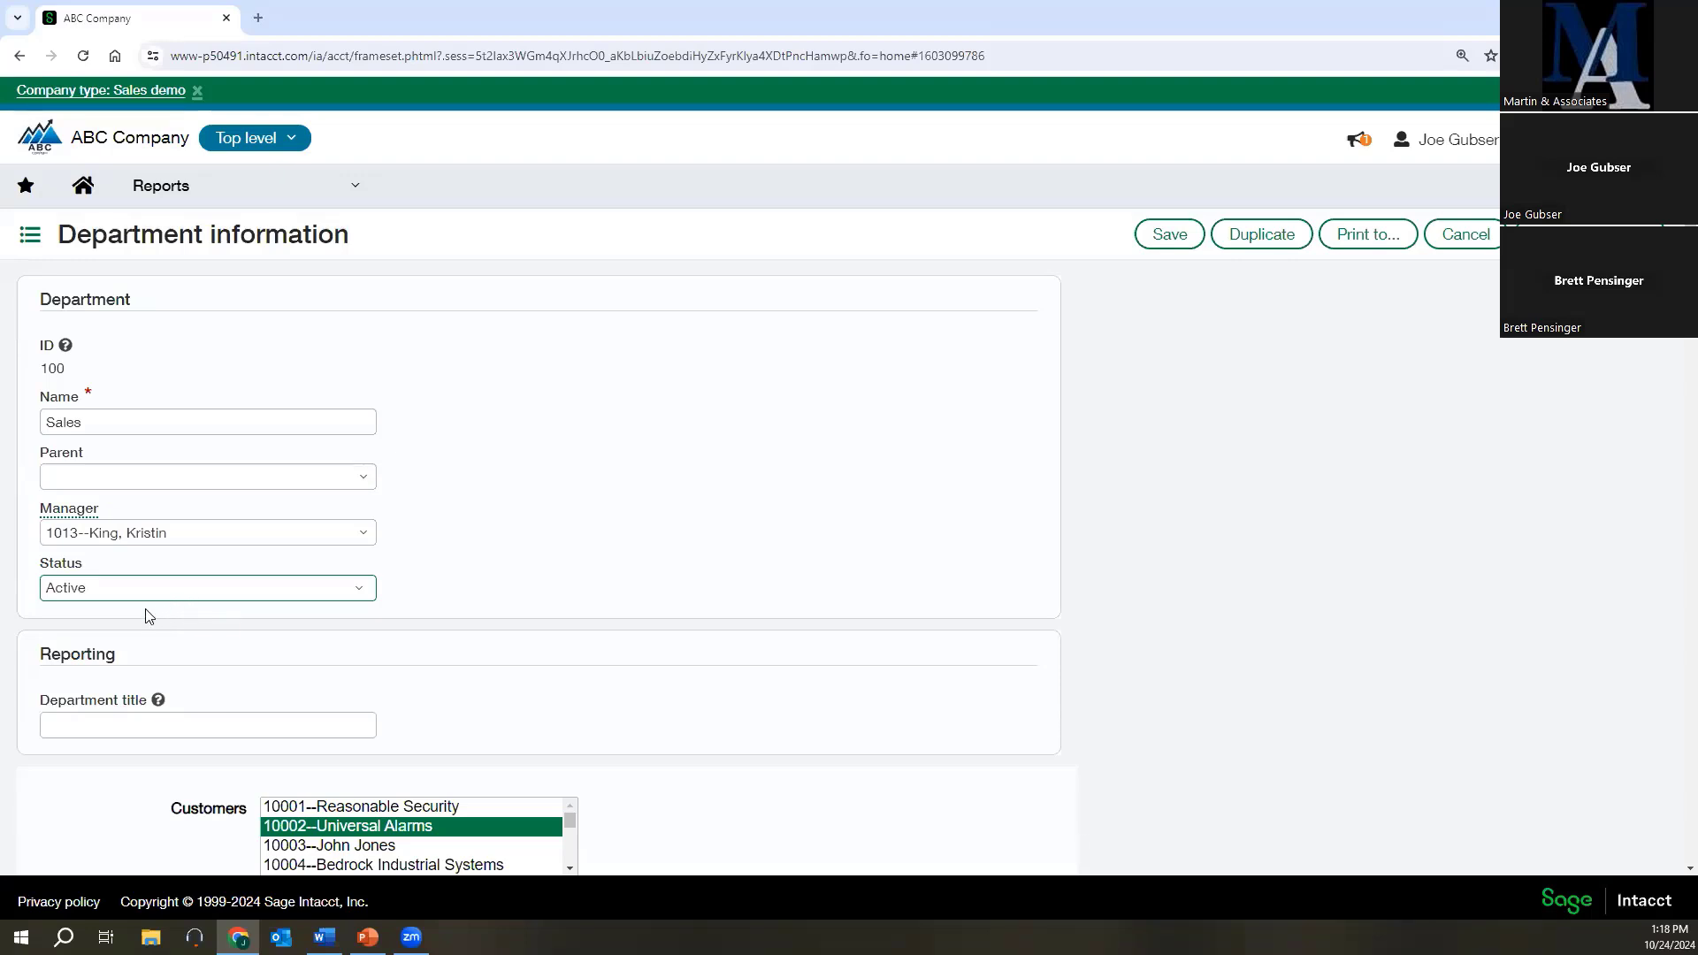
Inspect the Department title field in the Reporting section, leaving it without an entry.
{"action": "left_click", "coordinate": [106, 725]}
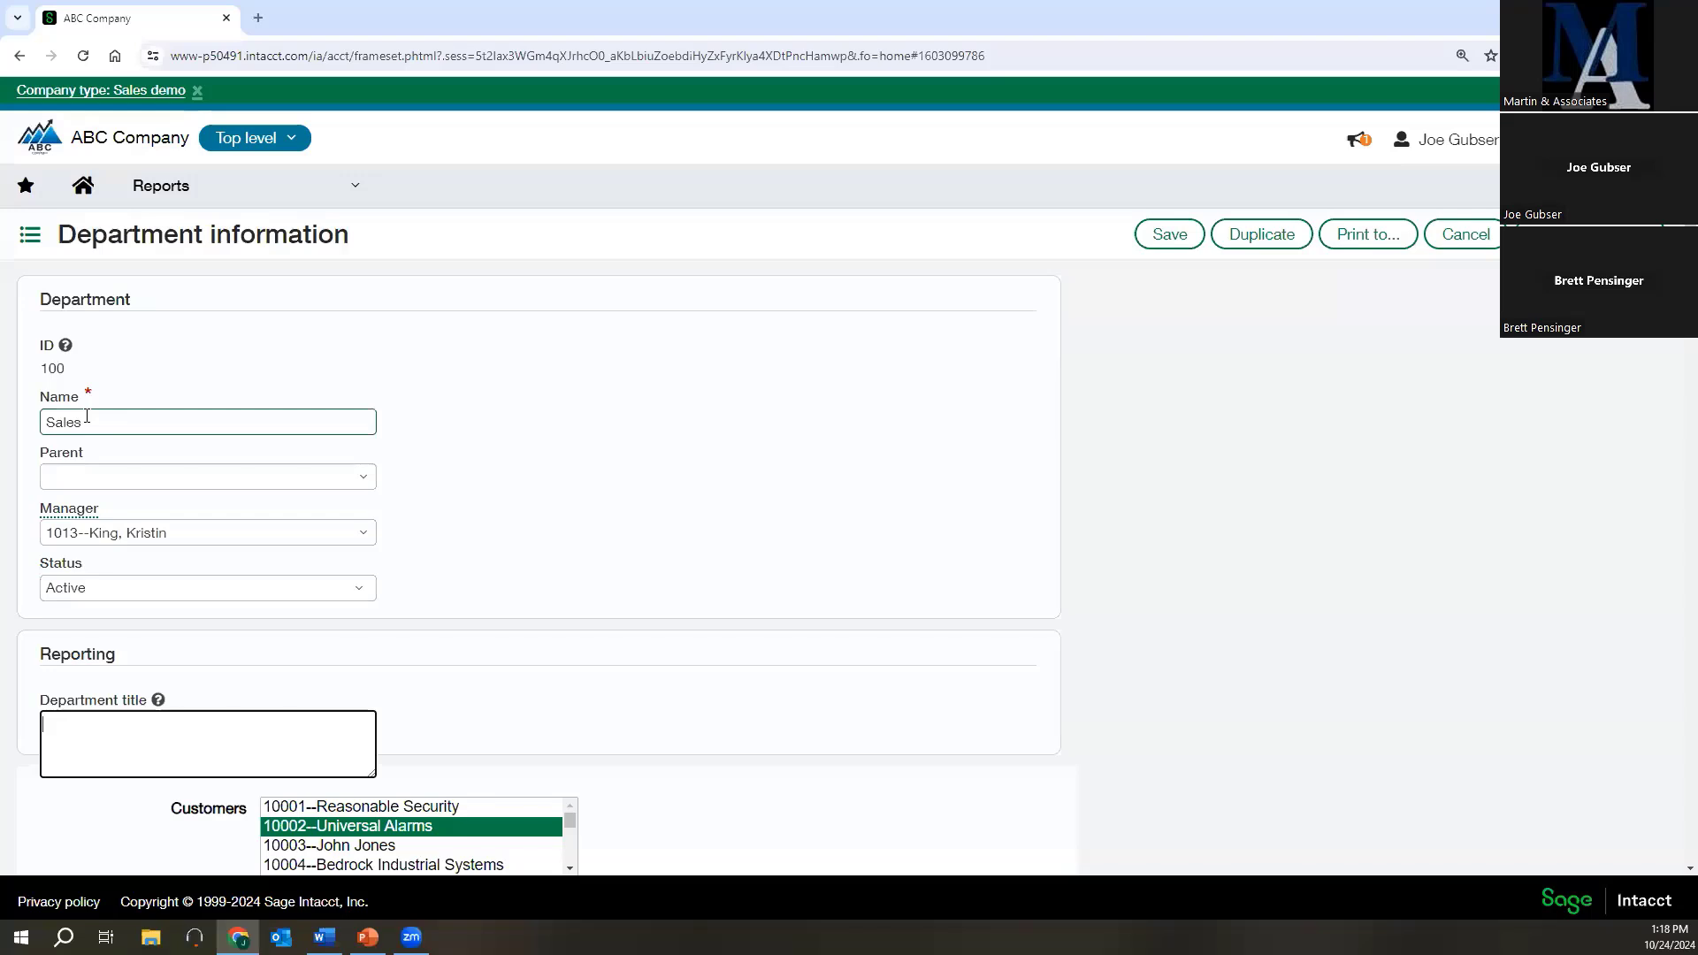
{"action": "left_click", "coordinate": [141, 753]}
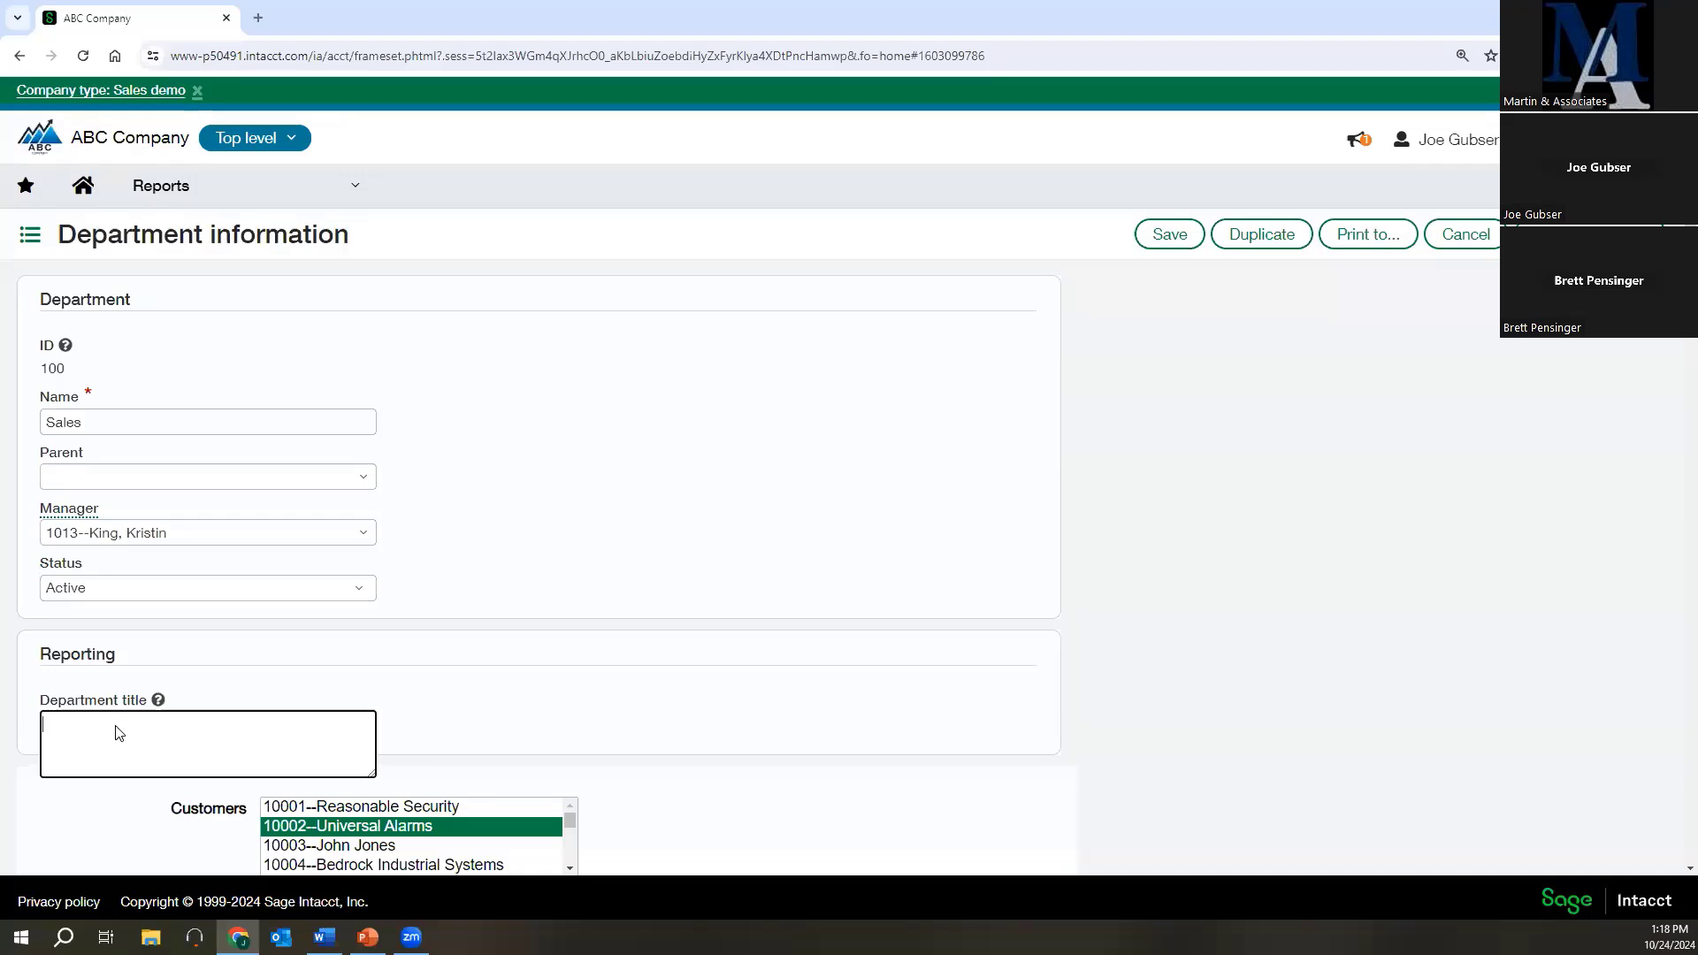
{"action": "left_click", "coordinate": [720, 772]}
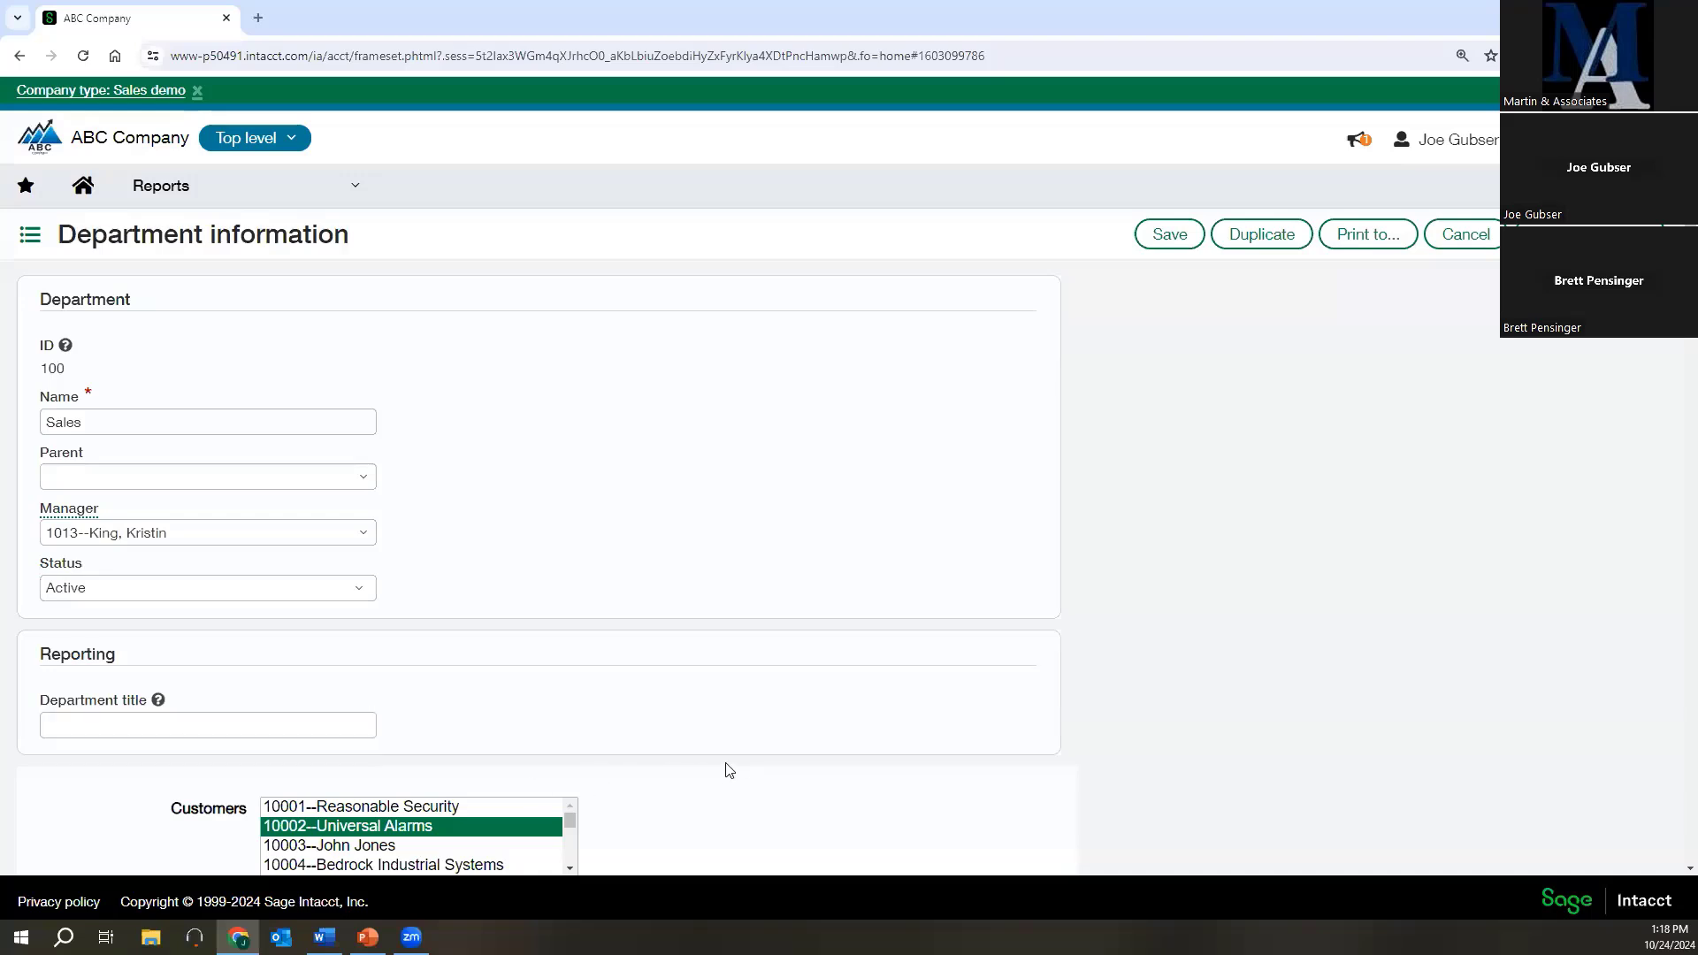
Examine the customers and GL accounts related to the Sales department and close the record without saving.
{"action": "scroll", "coordinate": [721, 772], "scroll_direction": "down", "scroll_amount": 3}
{"action": "scroll", "coordinate": [599, 758], "scroll_direction": "up", "scroll_amount": 3}
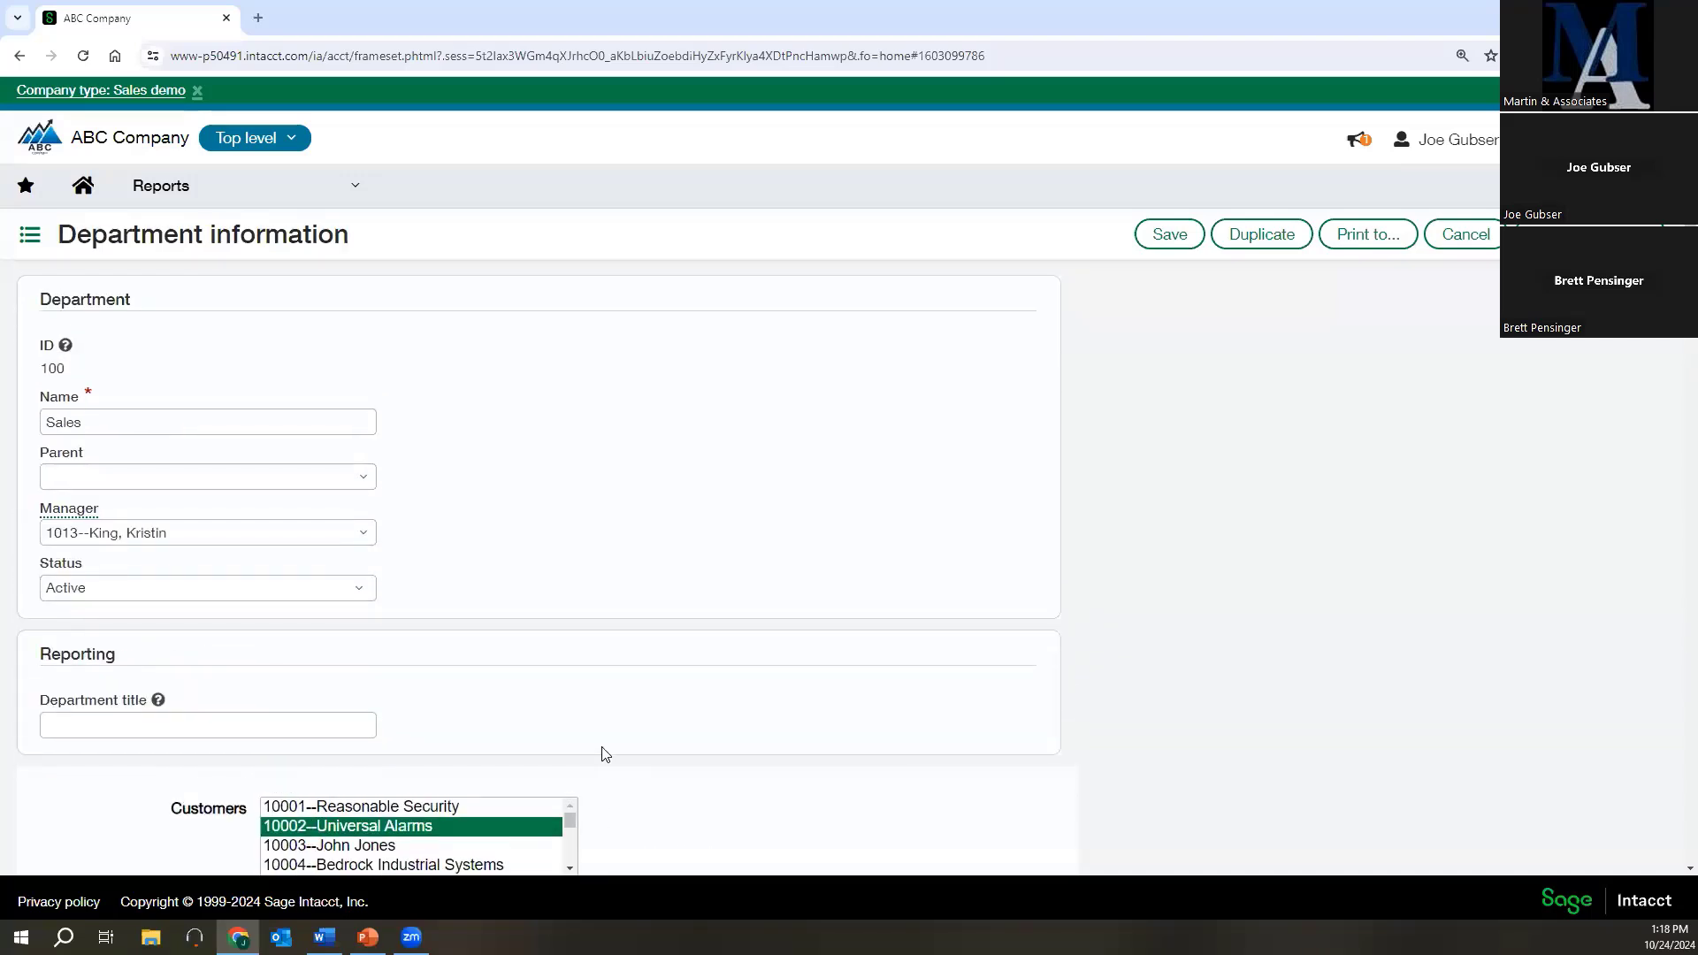
{"action": "scroll", "coordinate": [605, 758], "scroll_direction": "down", "scroll_amount": 2}
{"action": "scroll", "coordinate": [605, 758], "scroll_direction": "down", "scroll_amount": 3}
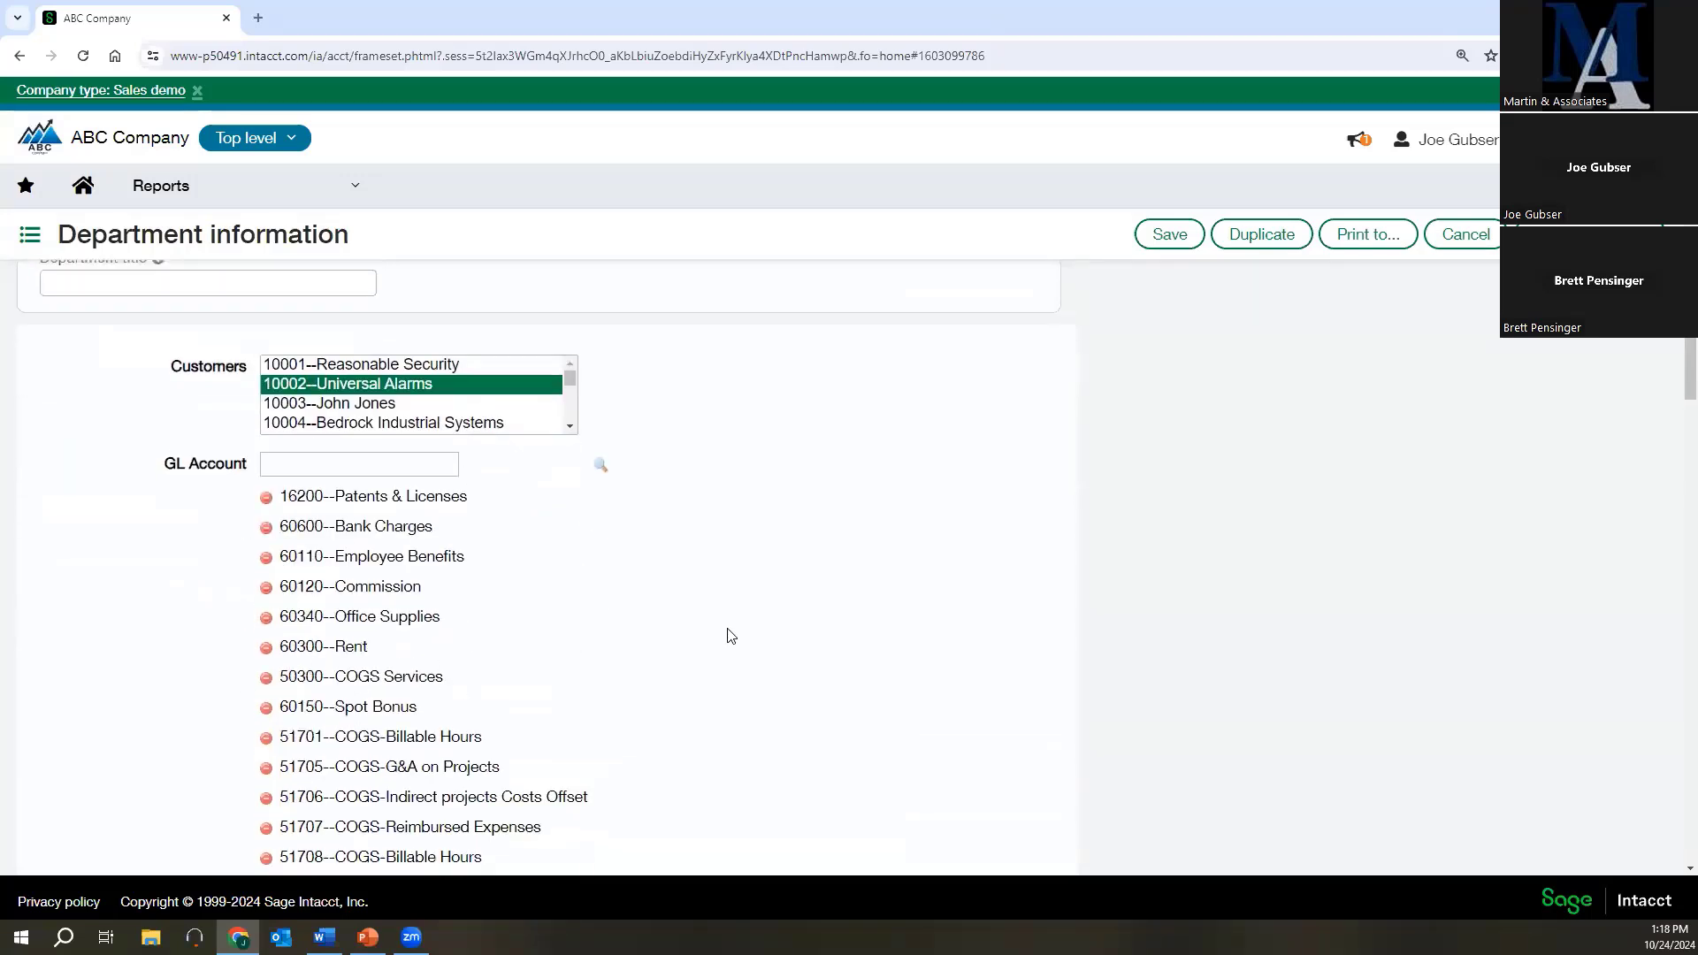
{"action": "scroll", "coordinate": [734, 626], "scroll_direction": "up", "scroll_amount": 4}
{"action": "scroll", "coordinate": [814, 729], "scroll_direction": "down", "scroll_amount": 2}
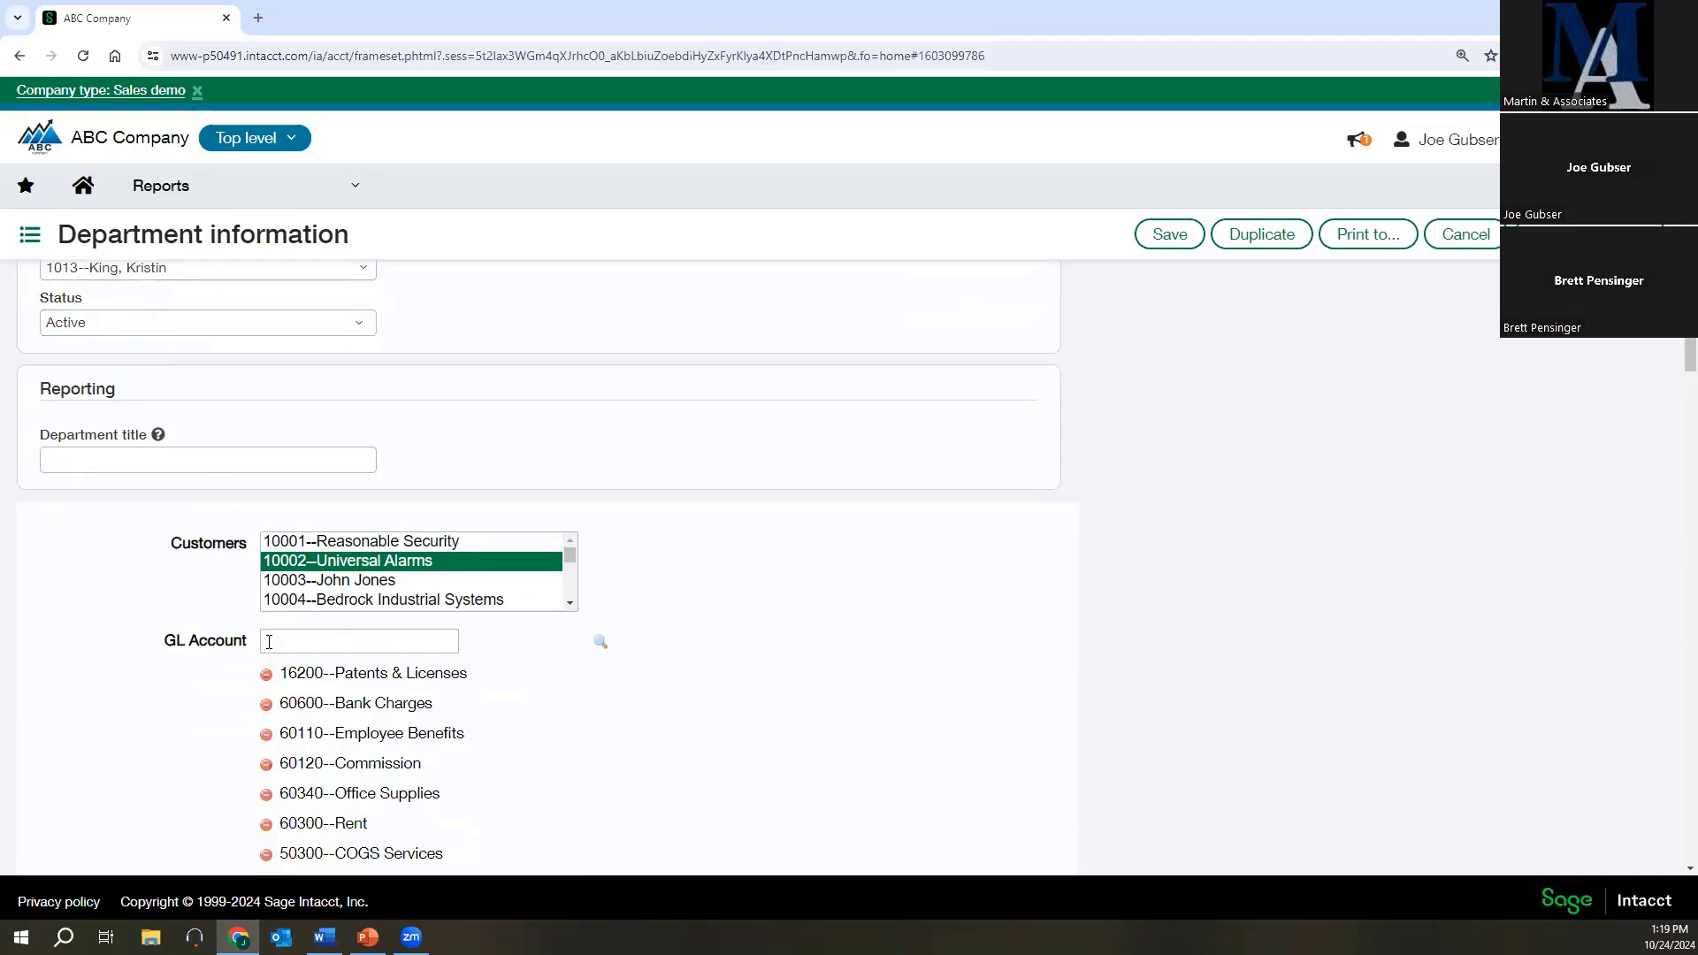
{"action": "scroll", "coordinate": [276, 641], "scroll_direction": "down", "scroll_amount": 1}
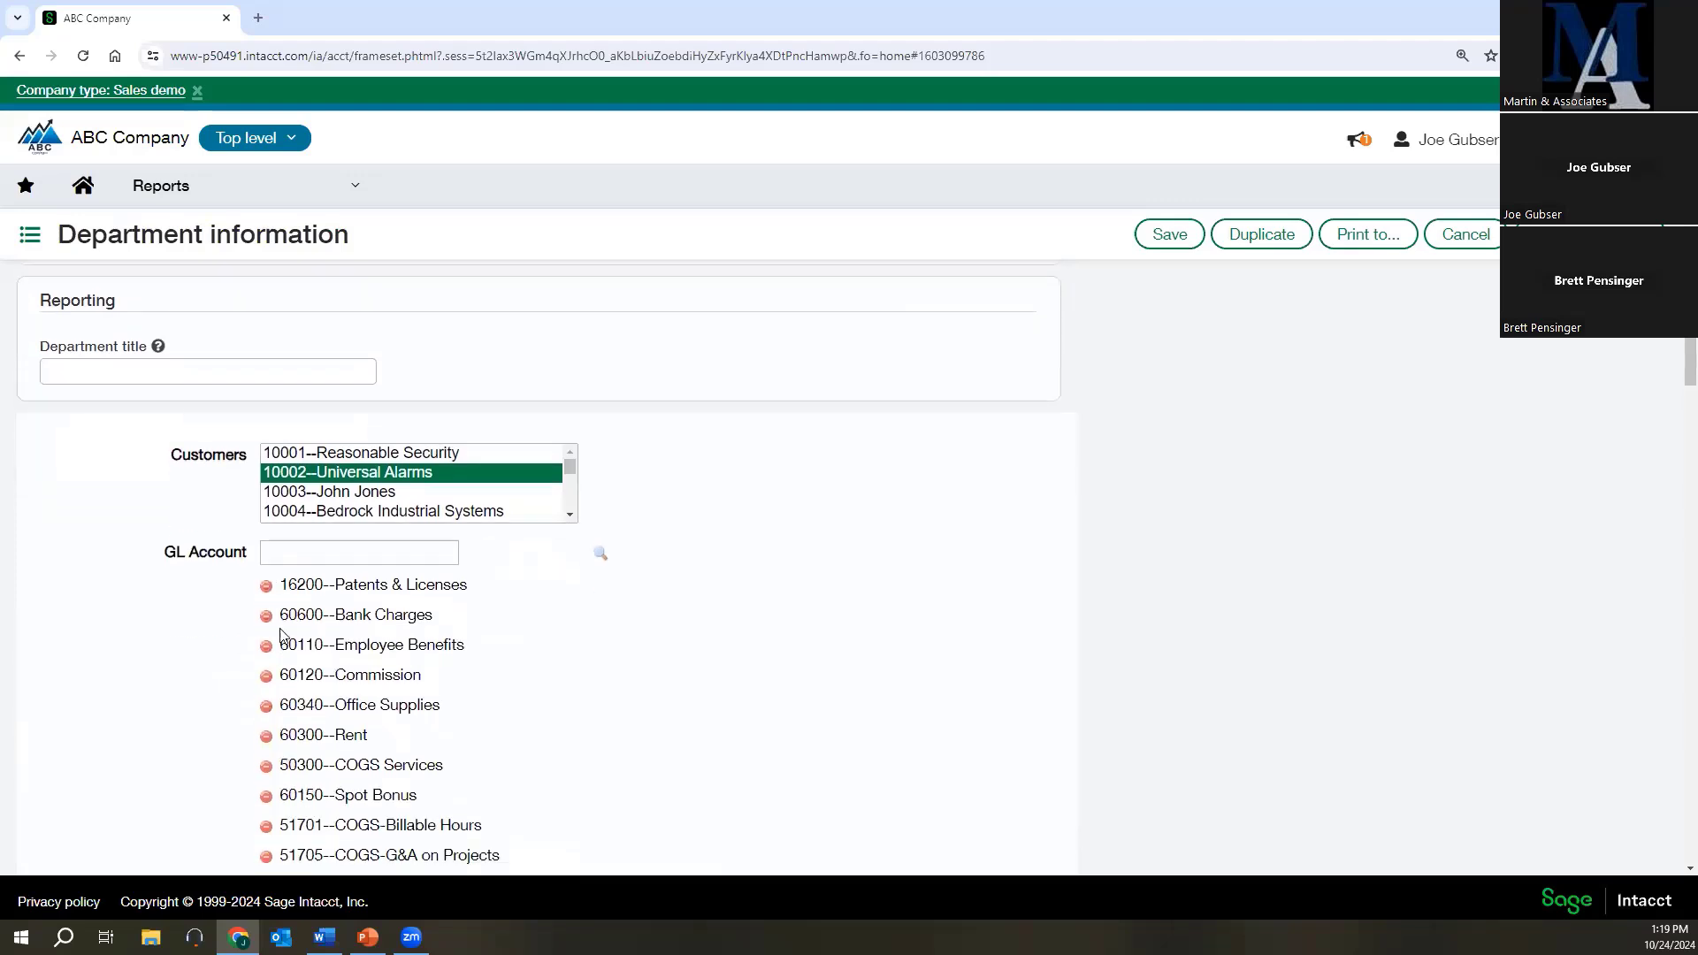
{"action": "scroll", "coordinate": [203, 460], "scroll_direction": "up", "scroll_amount": 2}
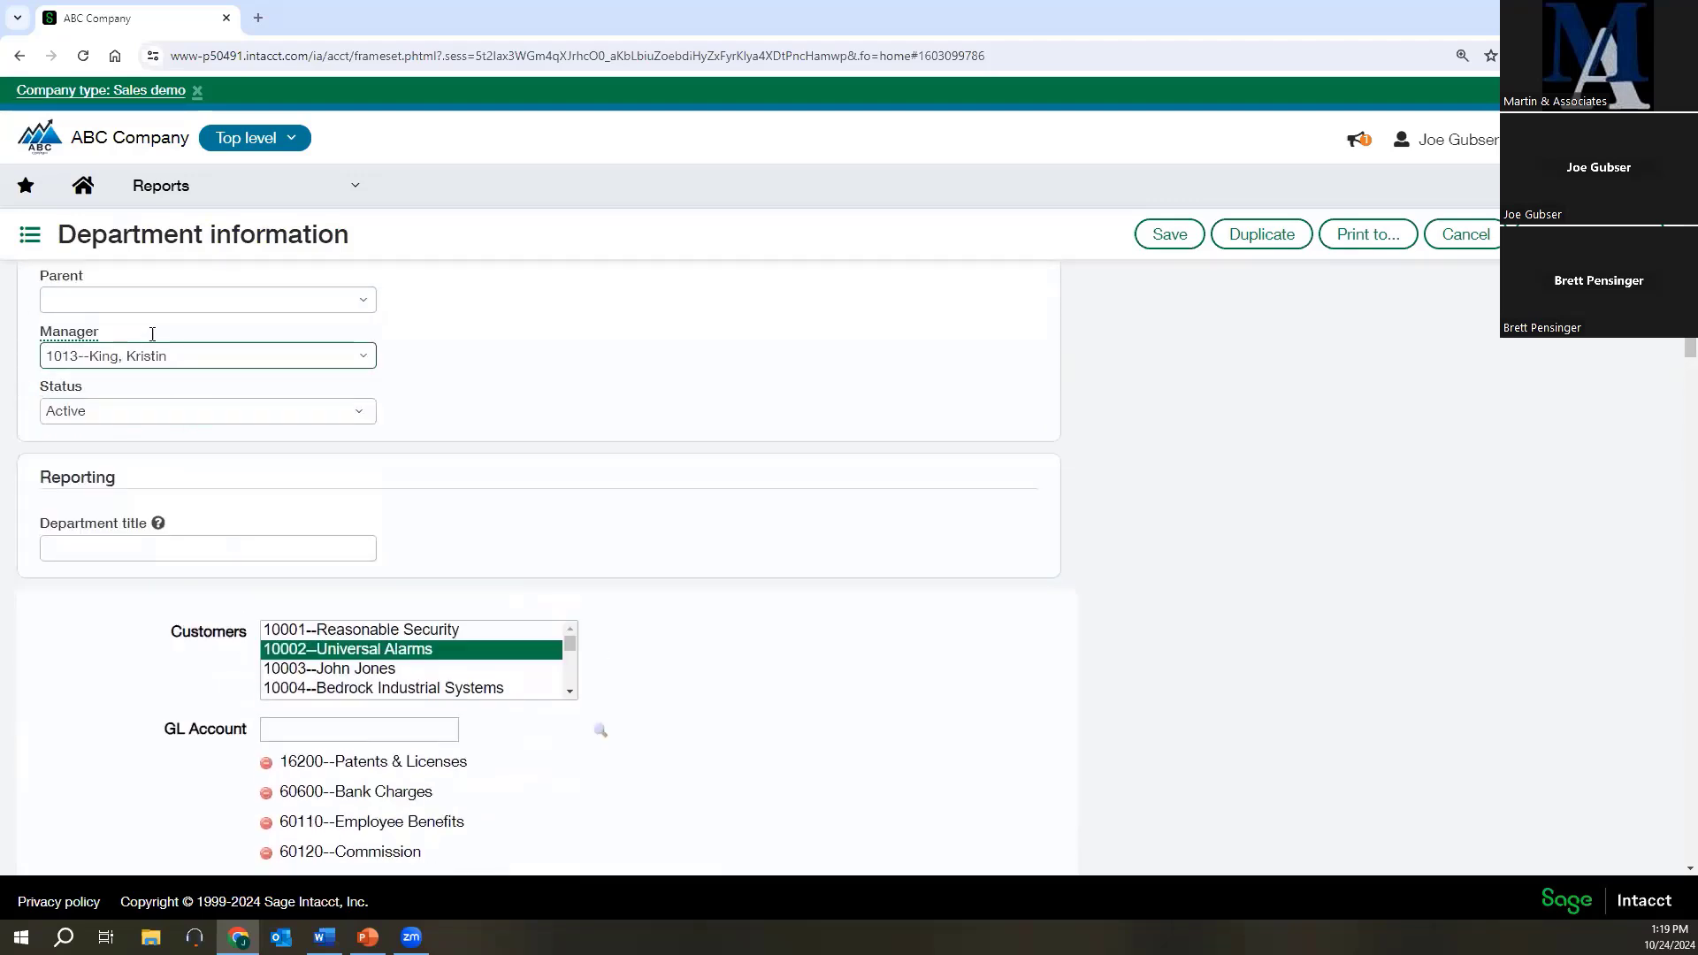
{"action": "scroll", "coordinate": [332, 717], "scroll_direction": "down", "scroll_amount": 1}
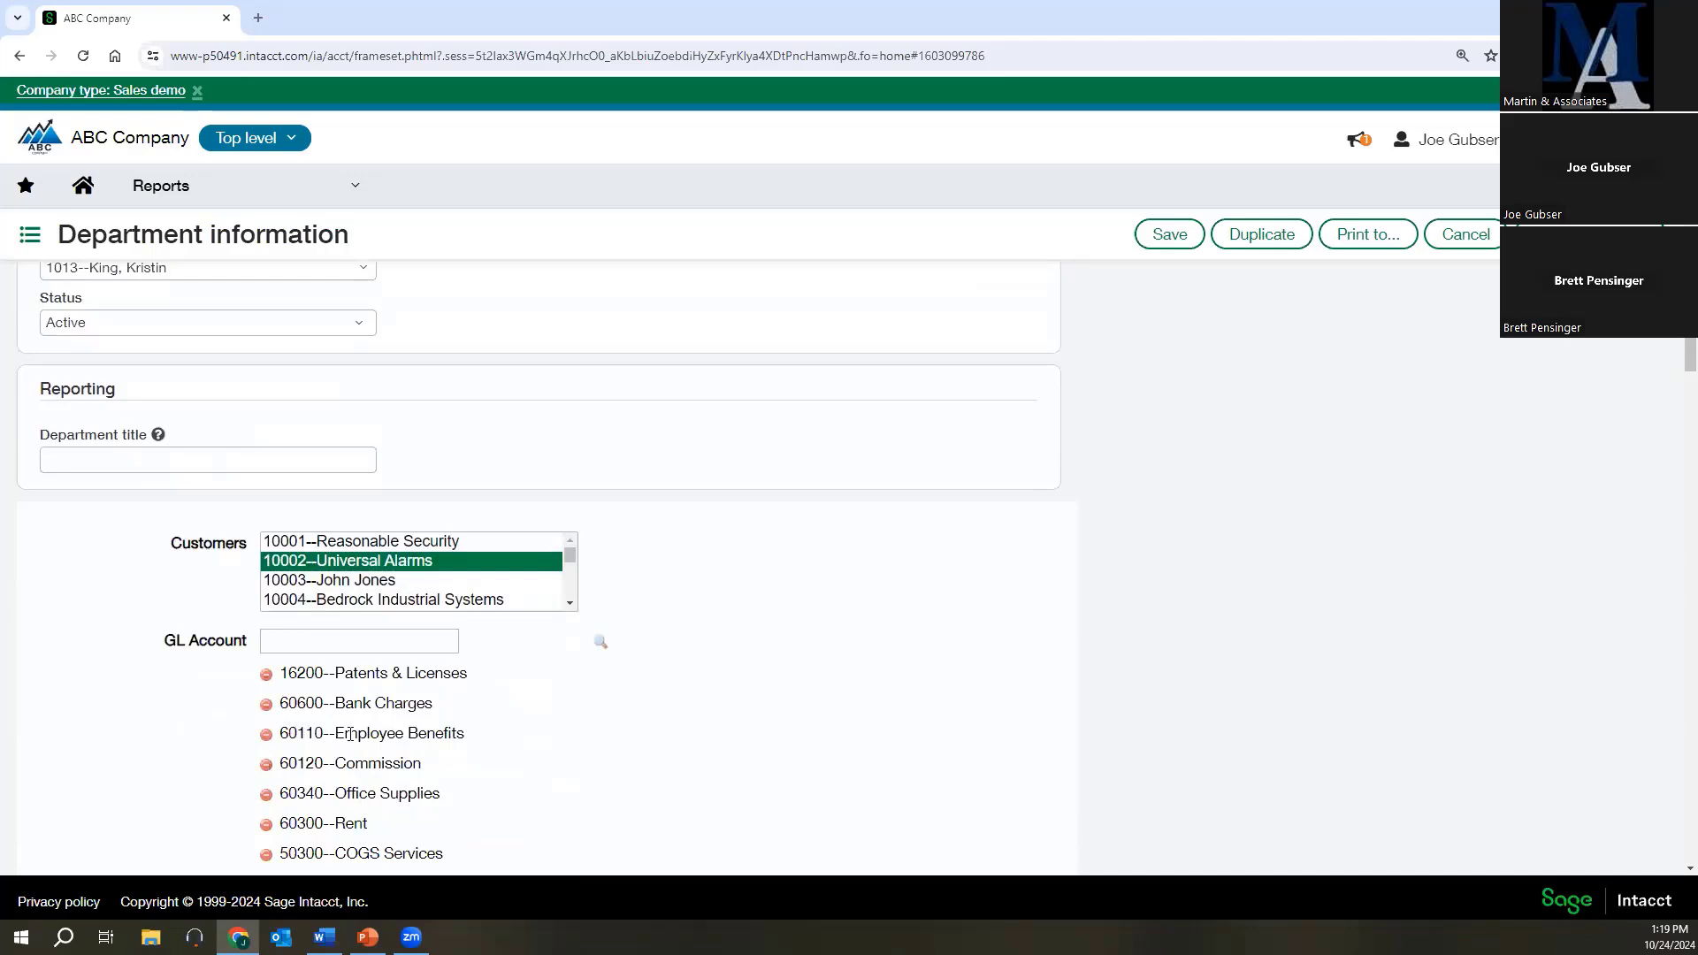
{"action": "scroll", "coordinate": [625, 763], "scroll_direction": "down", "scroll_amount": 1}
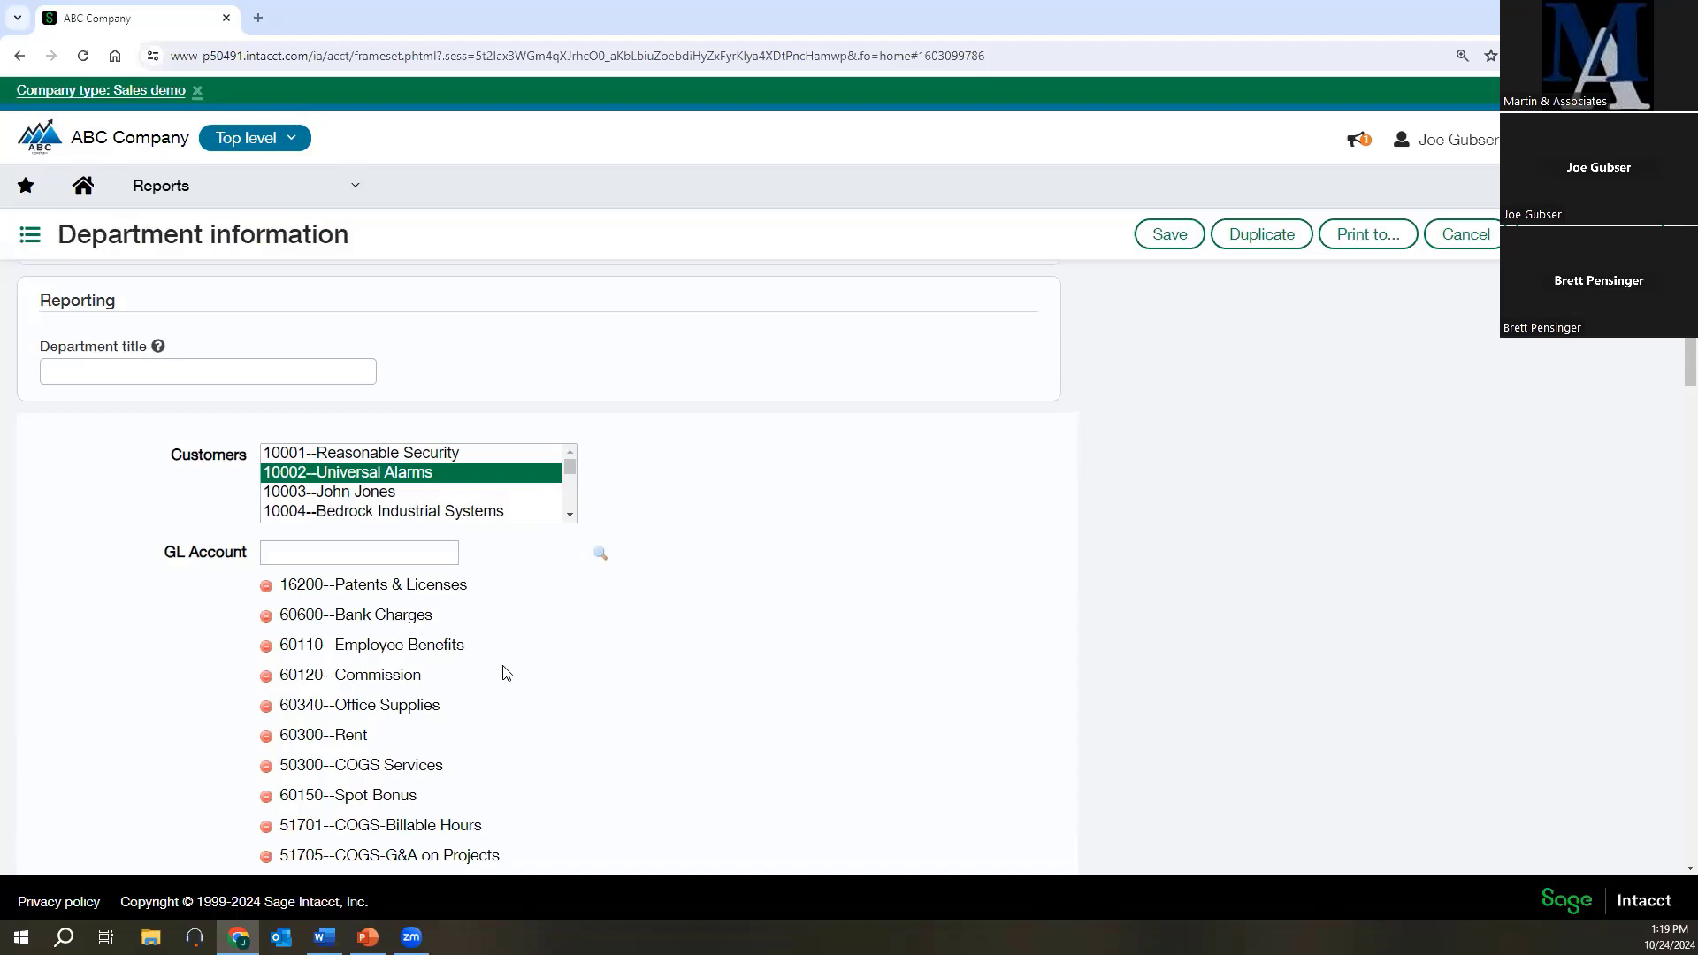
{"action": "scroll", "coordinate": [674, 674], "scroll_direction": "down", "scroll_amount": 2}
{"action": "scroll", "coordinate": [492, 633], "scroll_direction": "up", "scroll_amount": 3}
{"action": "scroll", "coordinate": [141, 362], "scroll_direction": "up", "scroll_amount": 3}
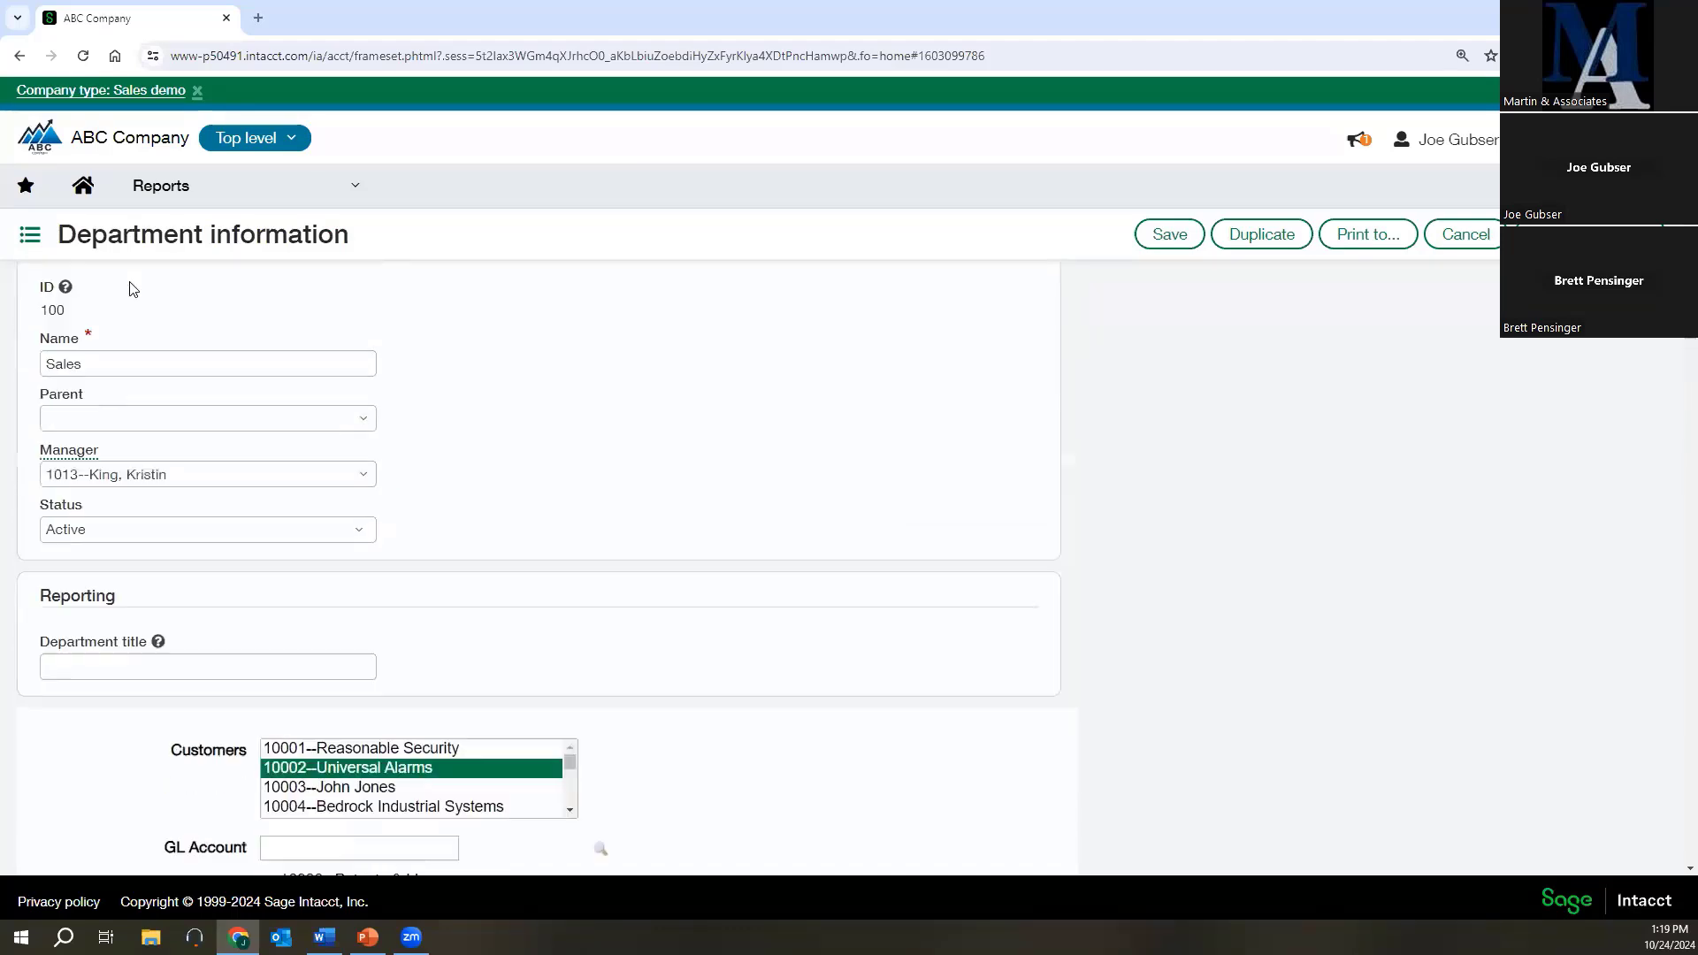
{"action": "scroll", "coordinate": [144, 459], "scroll_direction": "down", "scroll_amount": 15}
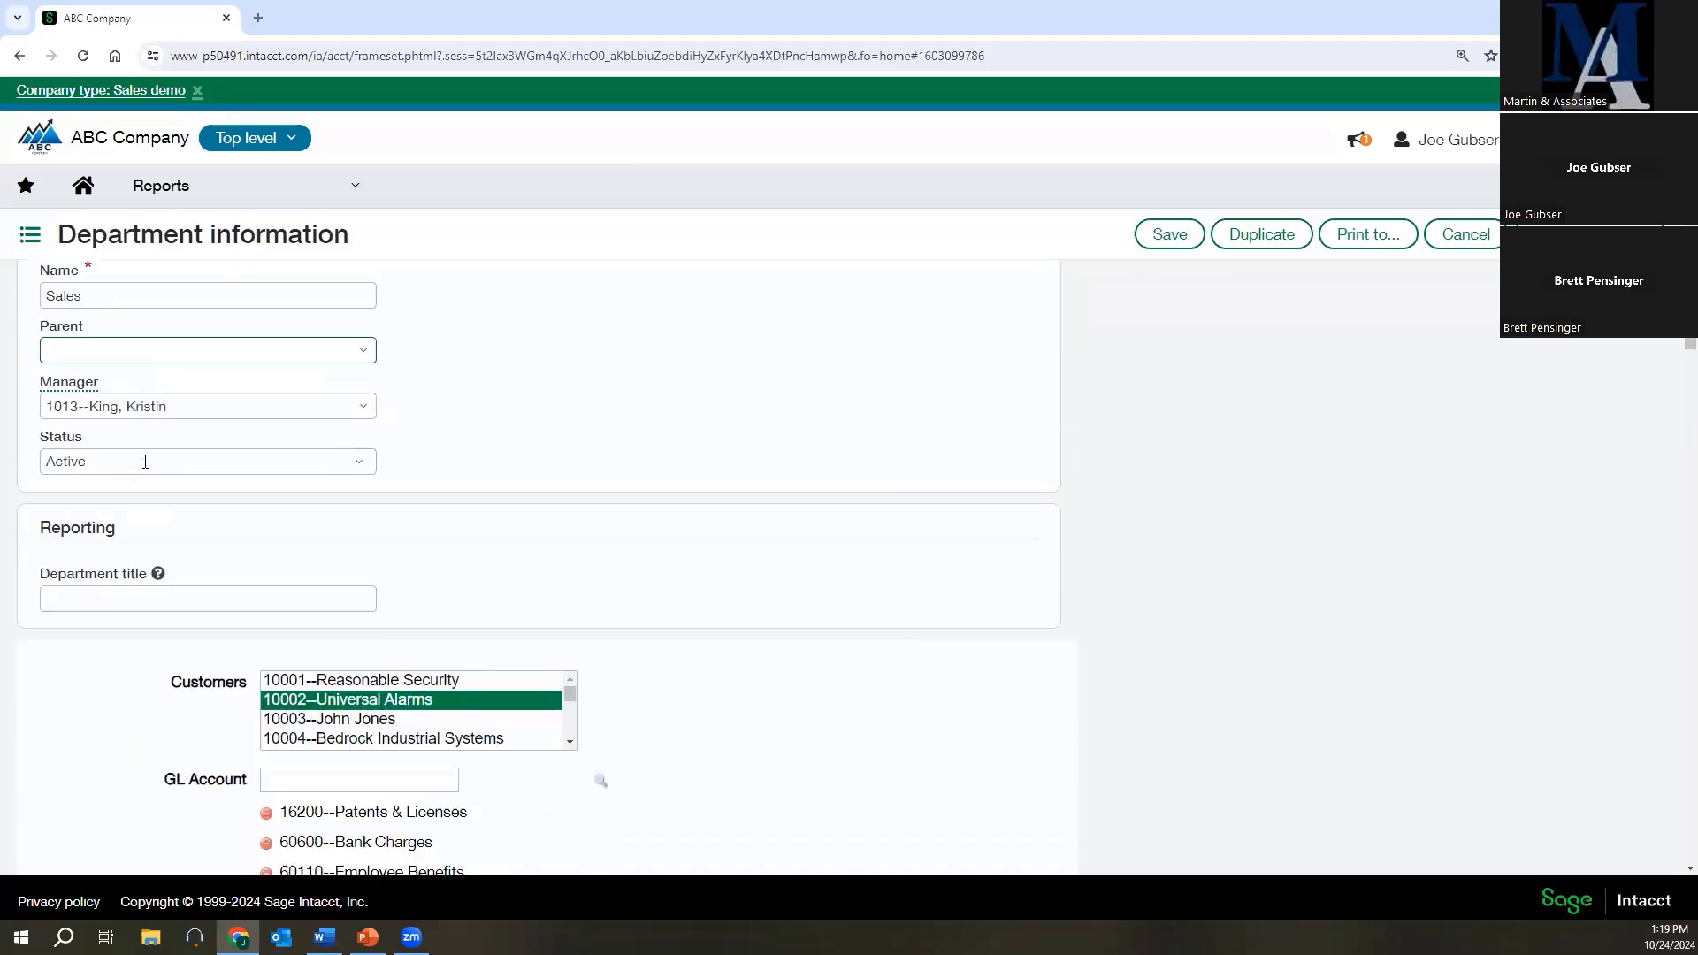
{"action": "scroll", "coordinate": [325, 605], "scroll_direction": "down", "scroll_amount": 15}
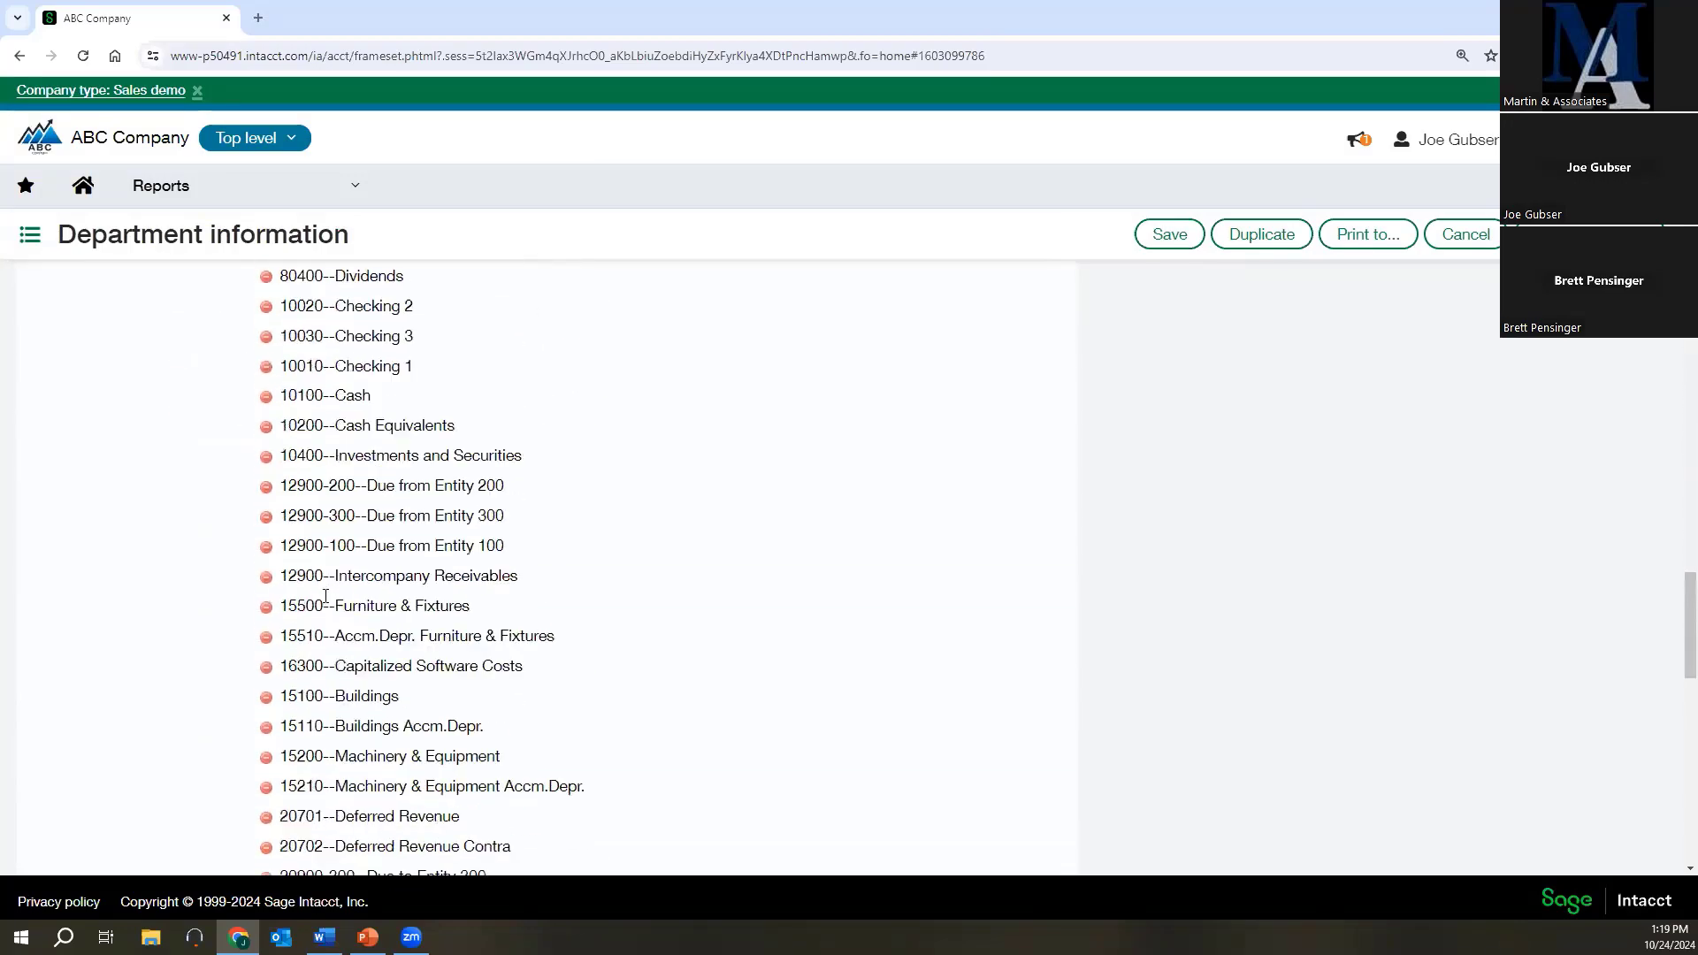
{"action": "scroll", "coordinate": [320, 599], "scroll_direction": "up", "scroll_amount": 20}
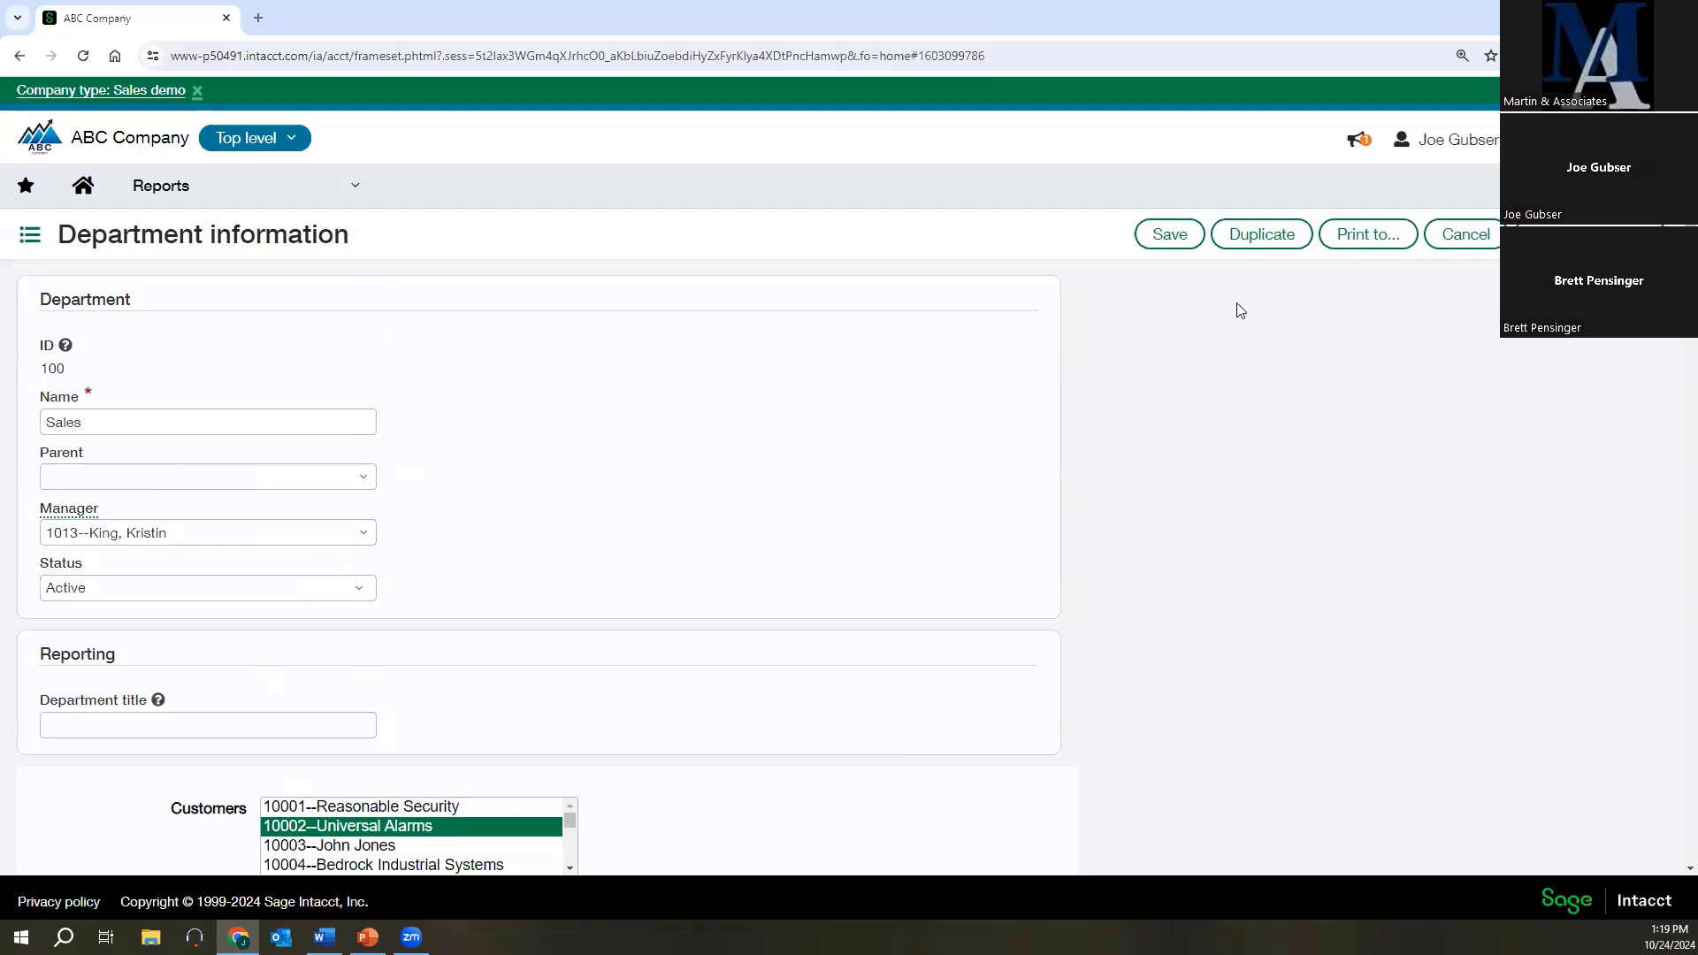
{"action": "left_click", "coordinate": [1459, 235]}
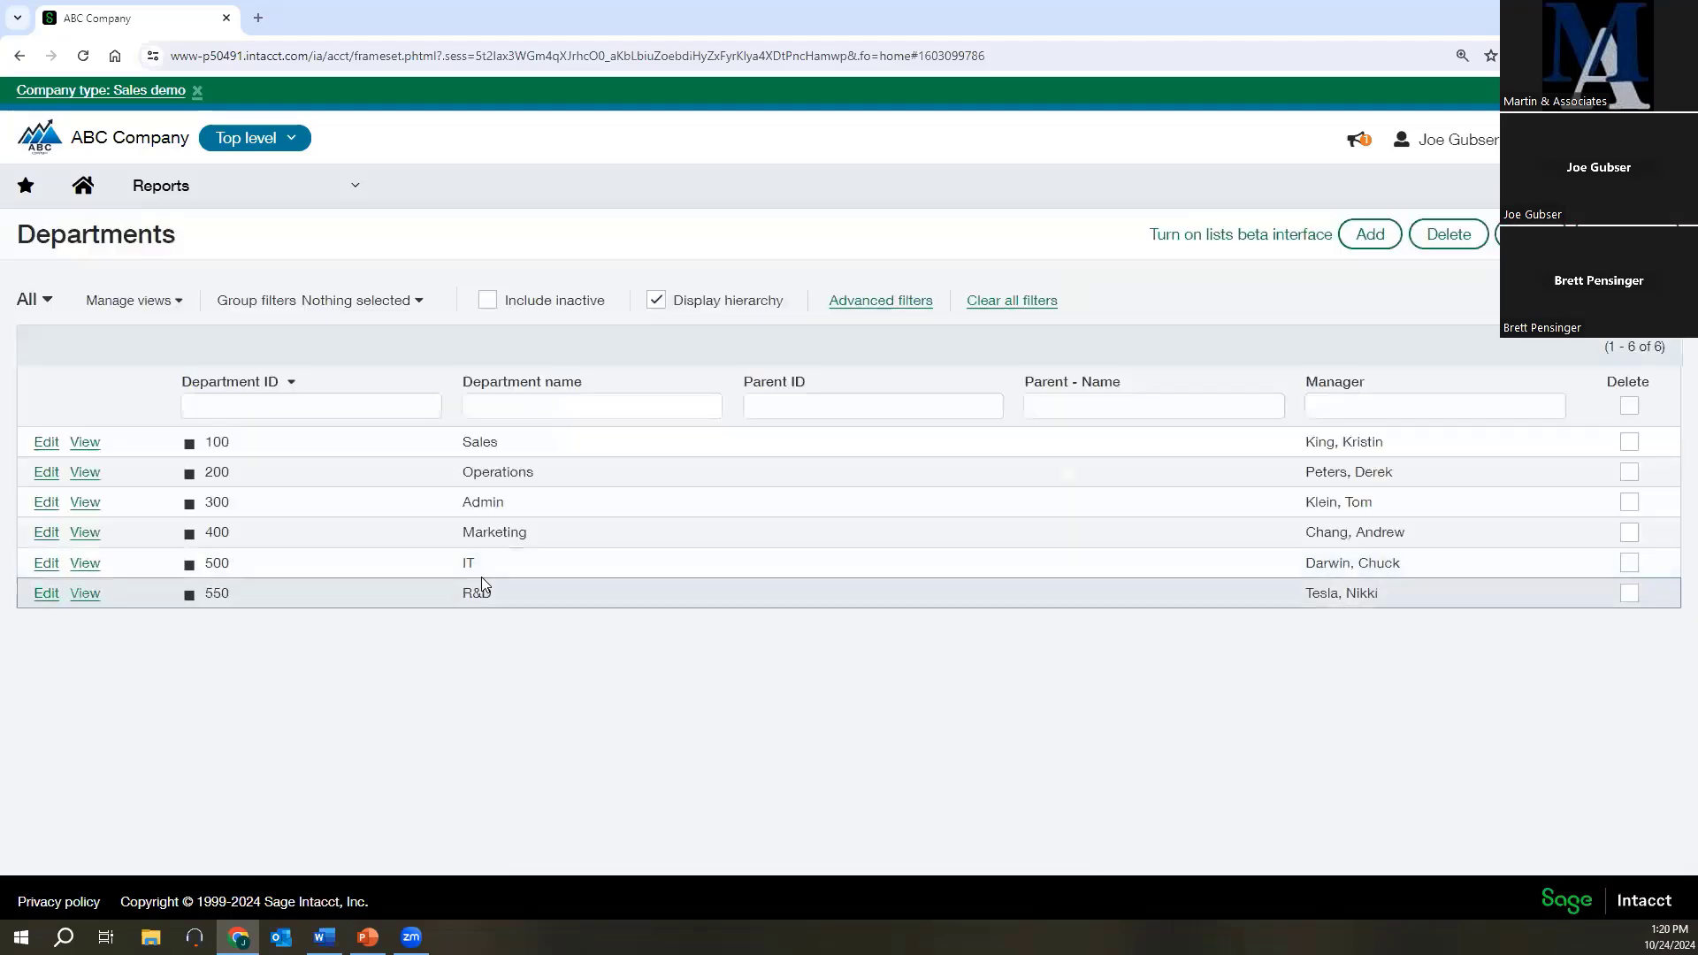
Open the R&D department record for editing and bring up its GL account selector, sorted by account number.
{"action": "left_click", "coordinate": [46, 592]}
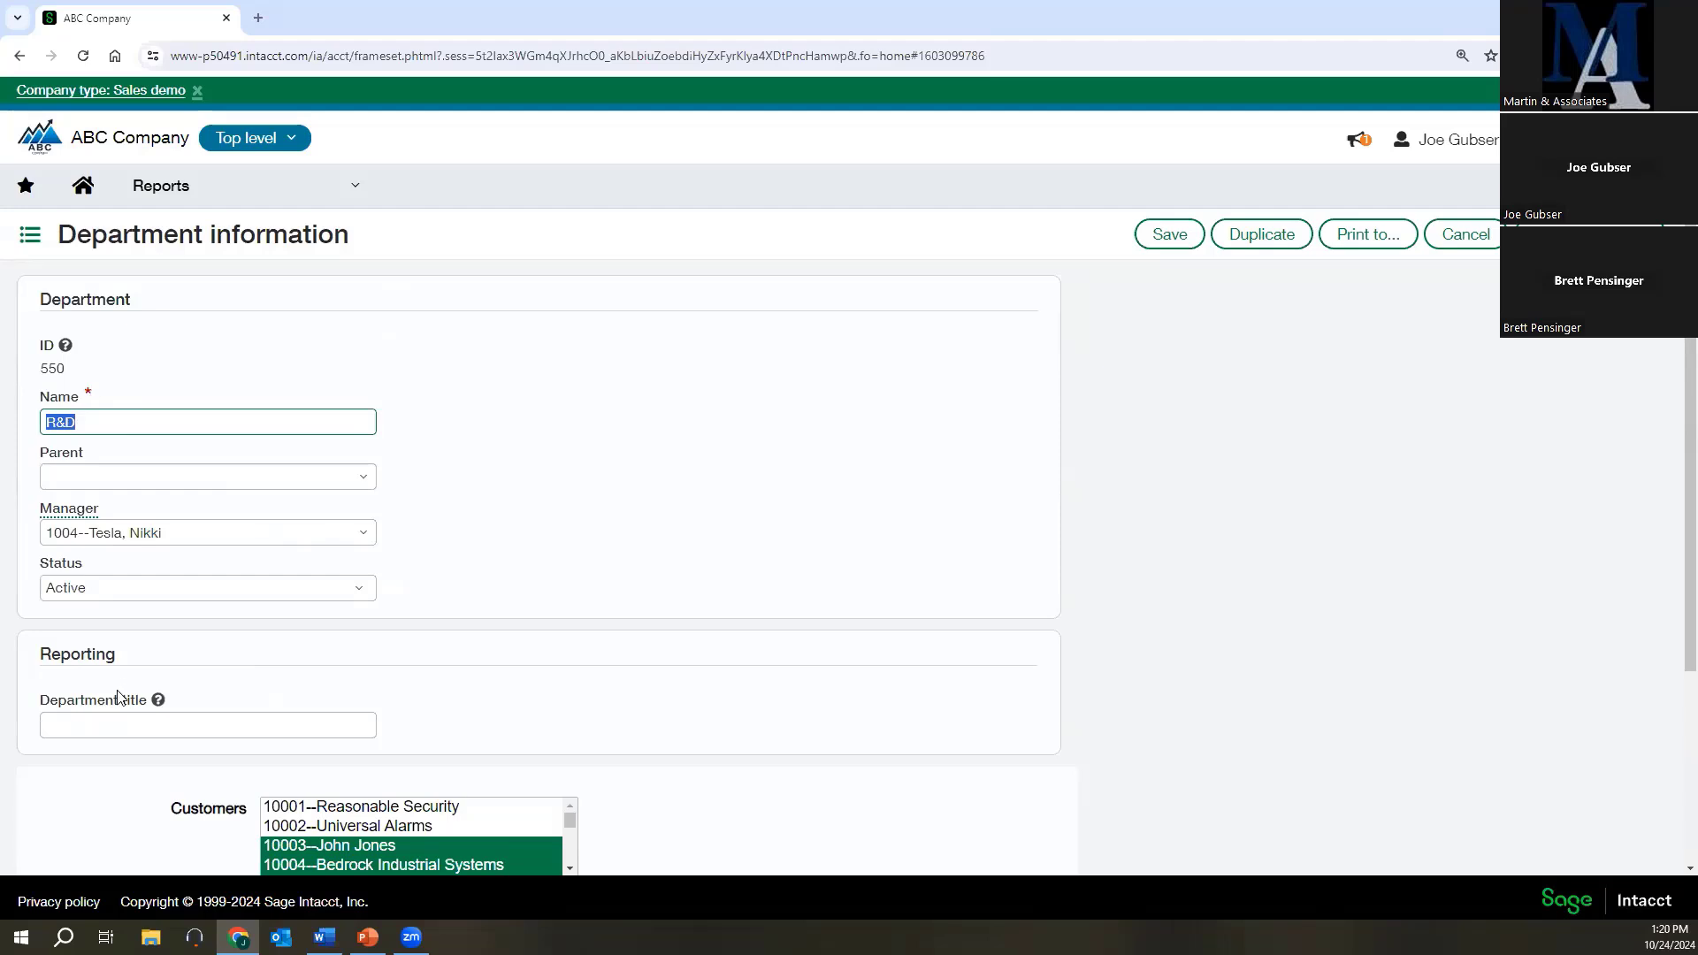
{"action": "scroll", "coordinate": [818, 683], "scroll_direction": "down", "scroll_amount": 3}
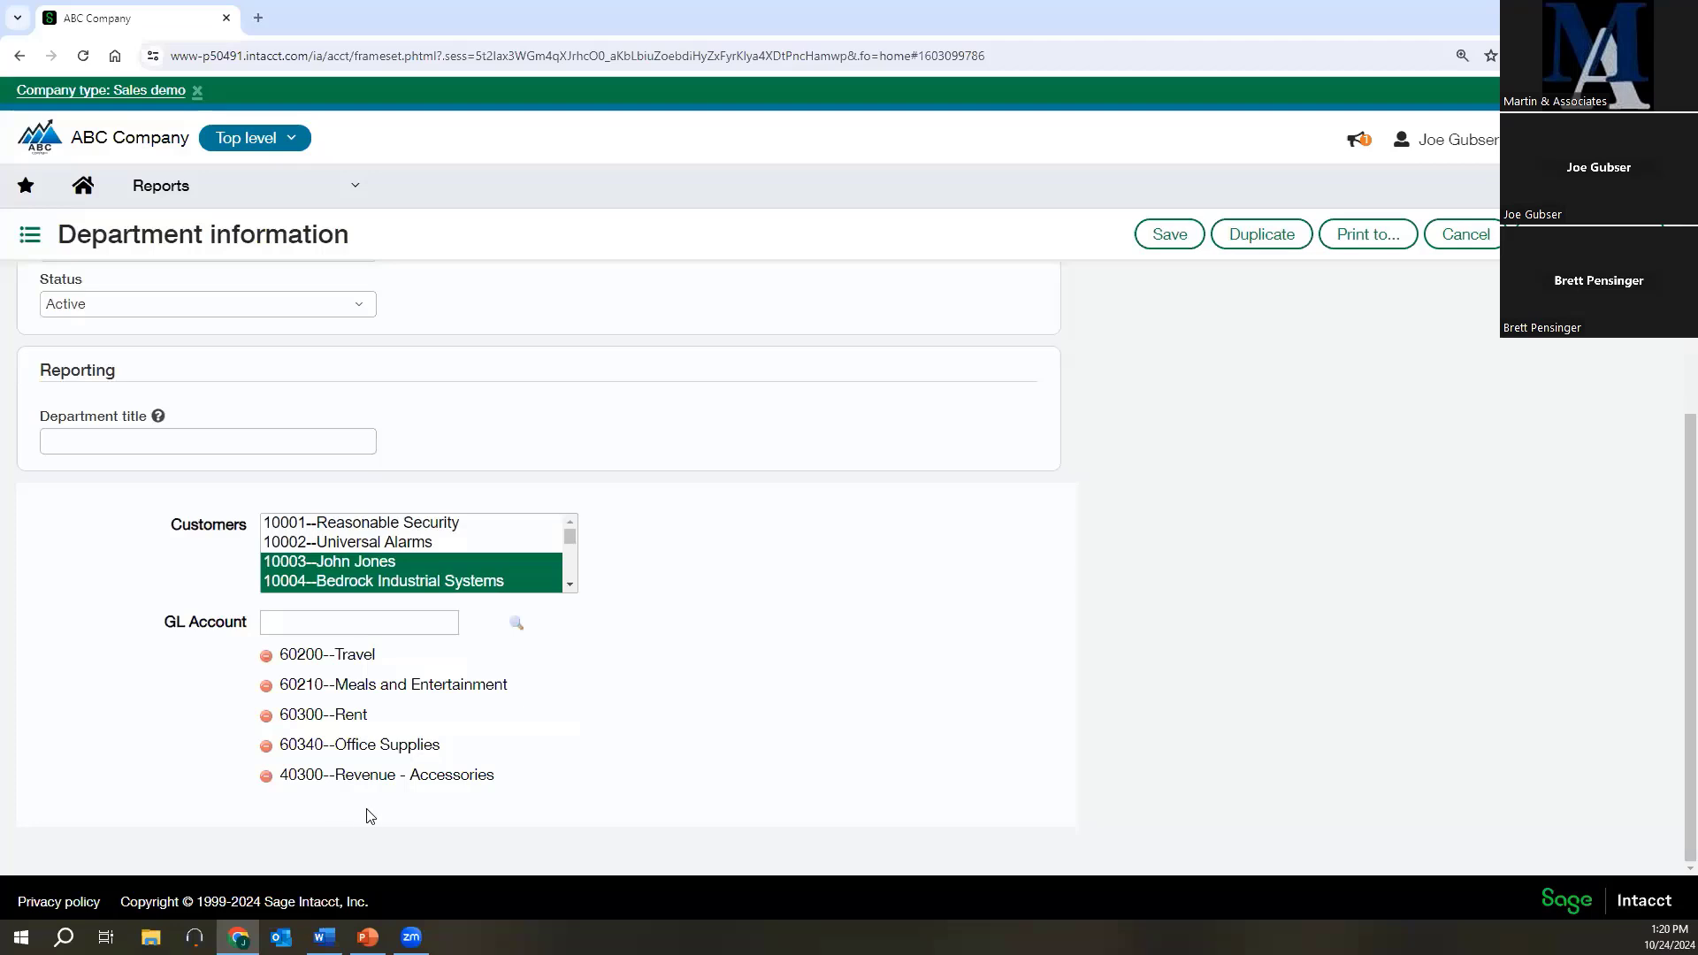
{"action": "left_click", "coordinate": [516, 623]}
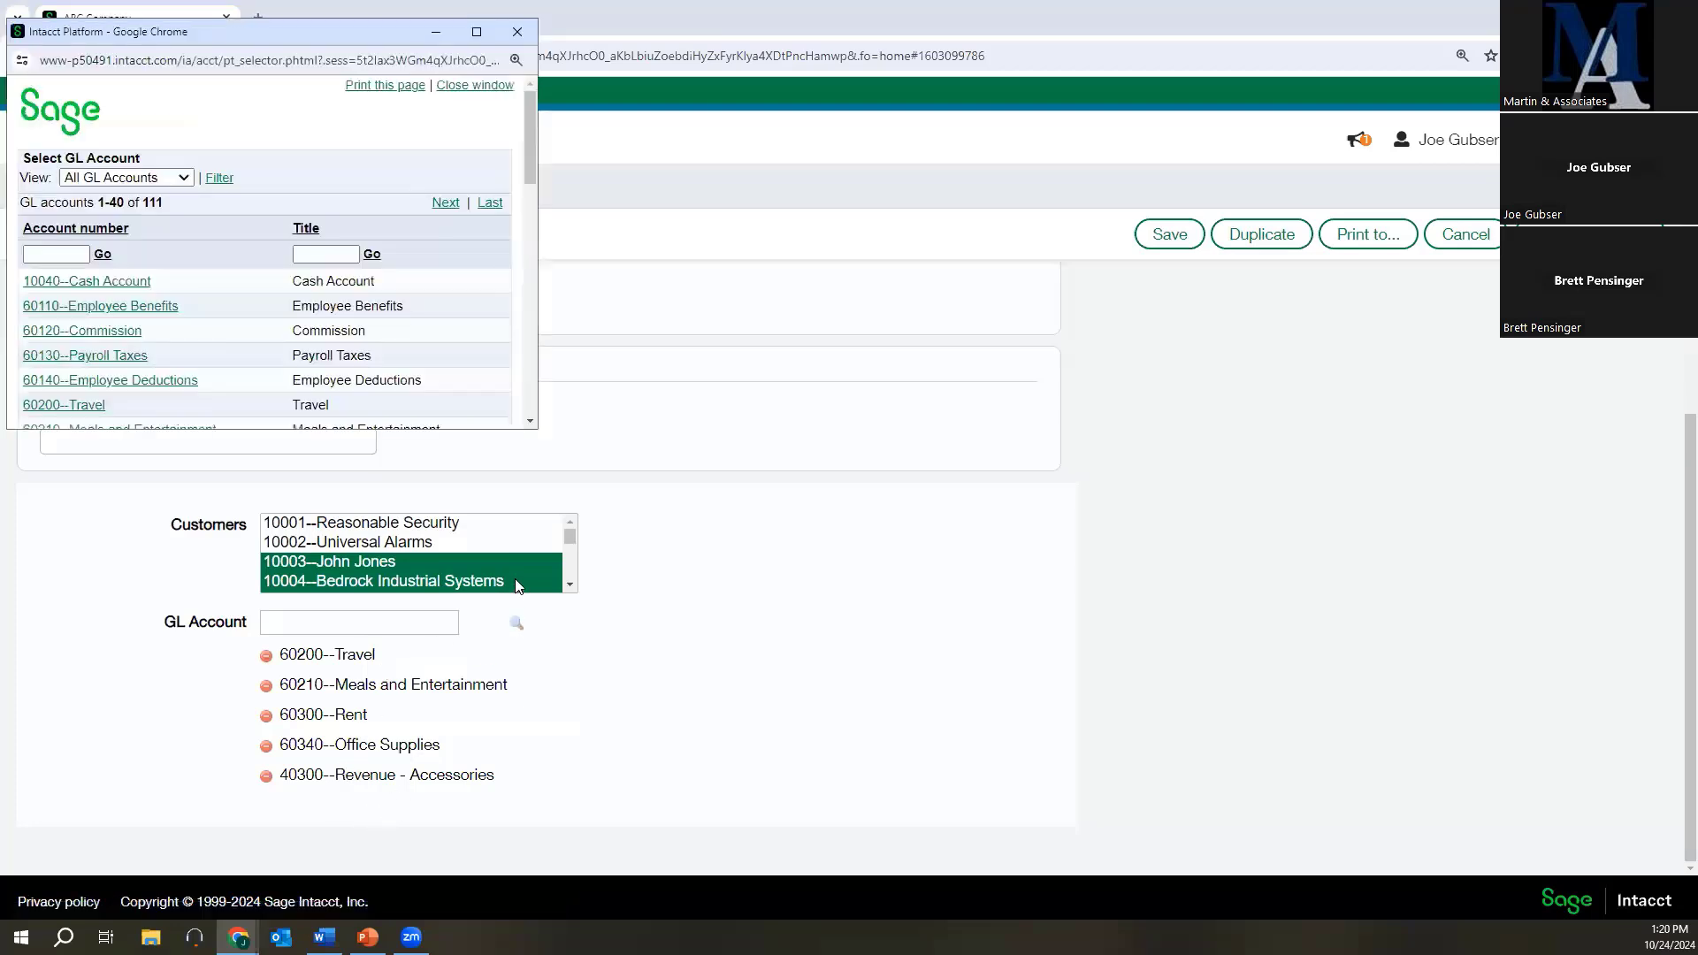
{"action": "left_click", "coordinate": [476, 32]}
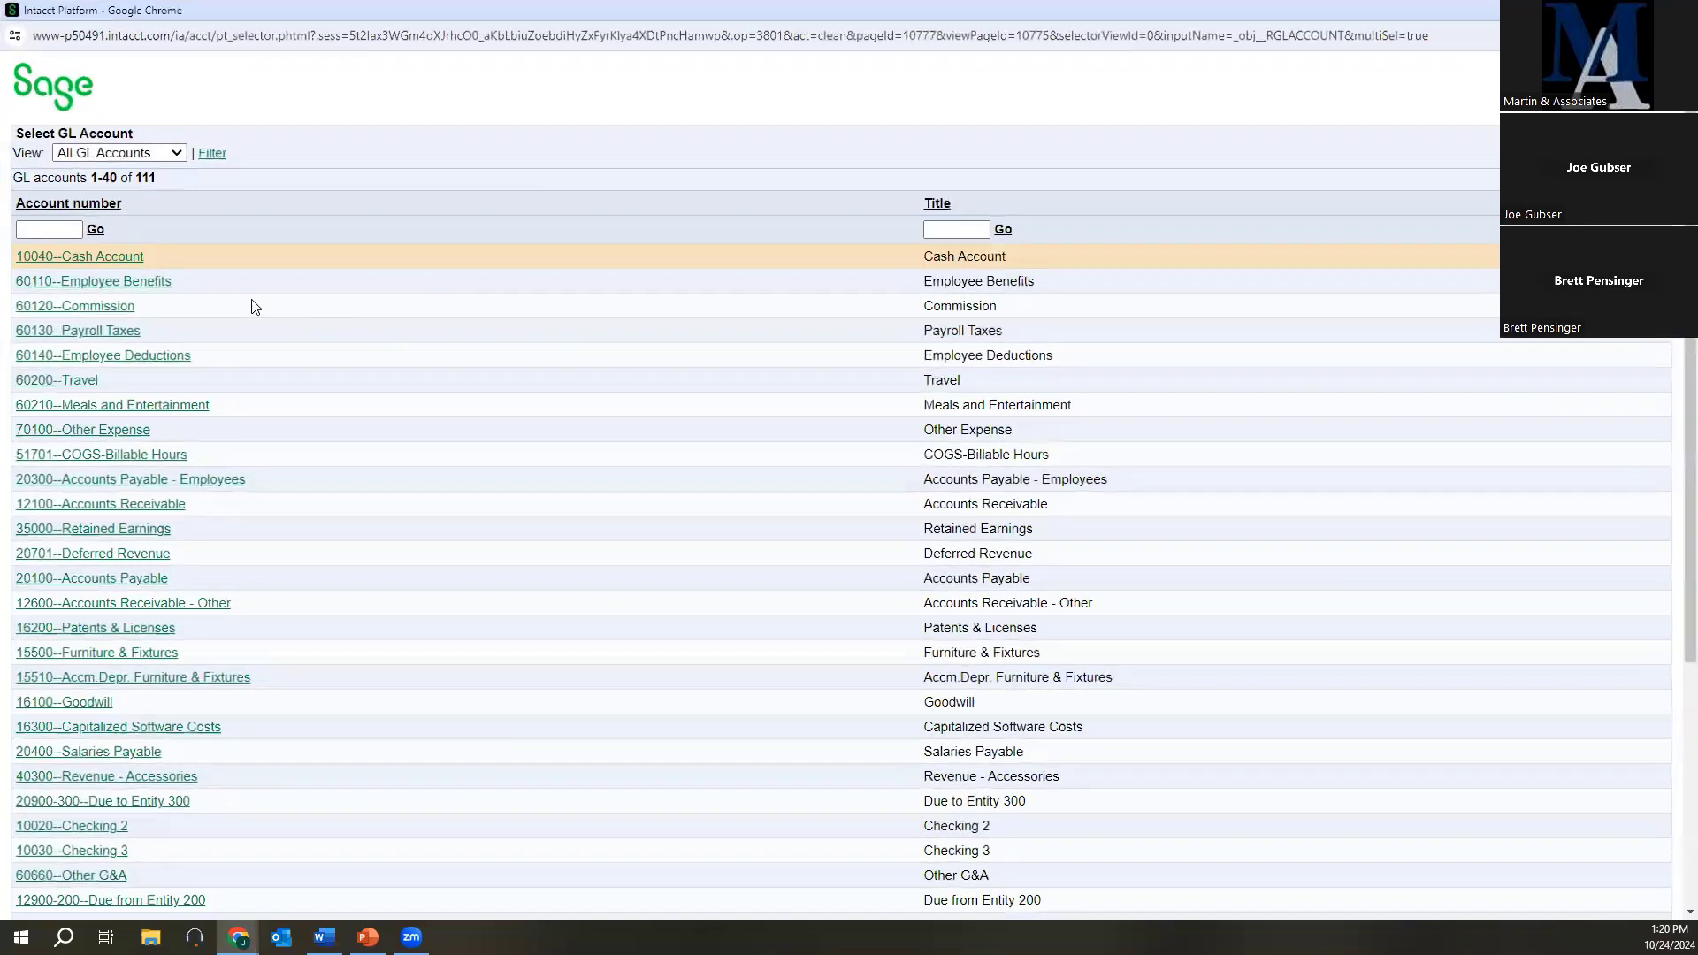
{"action": "left_click", "coordinate": [104, 205]}
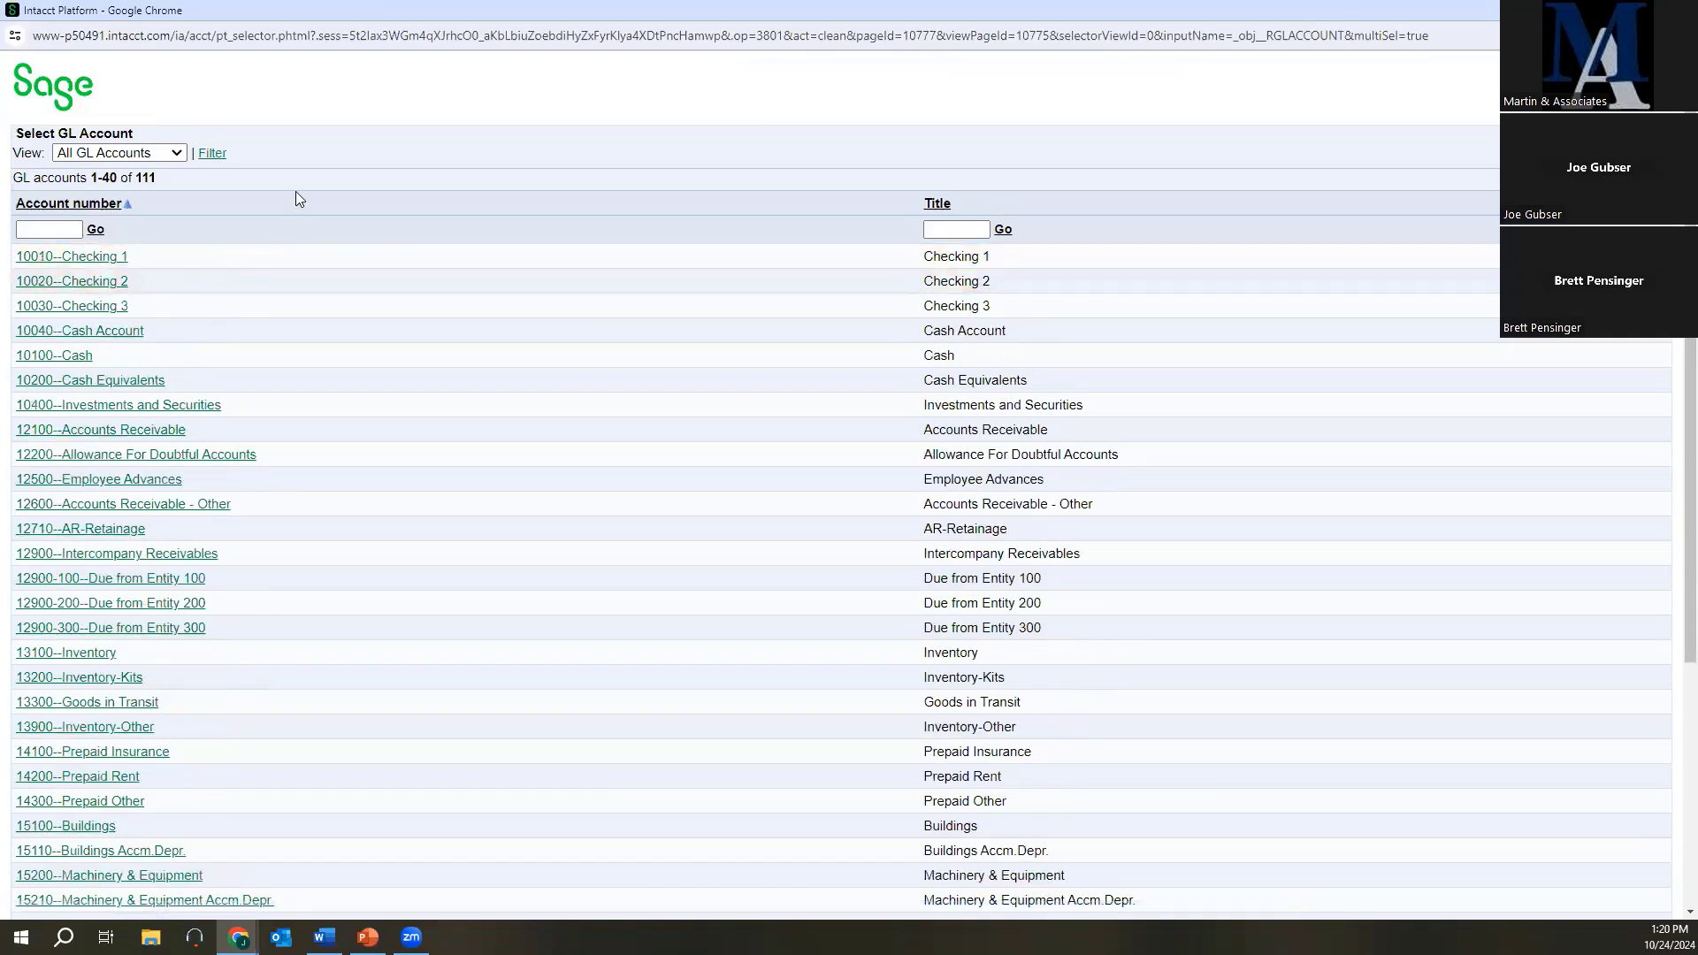
Filter the GL account selection list to account numbers that start with 6.
{"action": "left_click", "coordinate": [210, 155]}
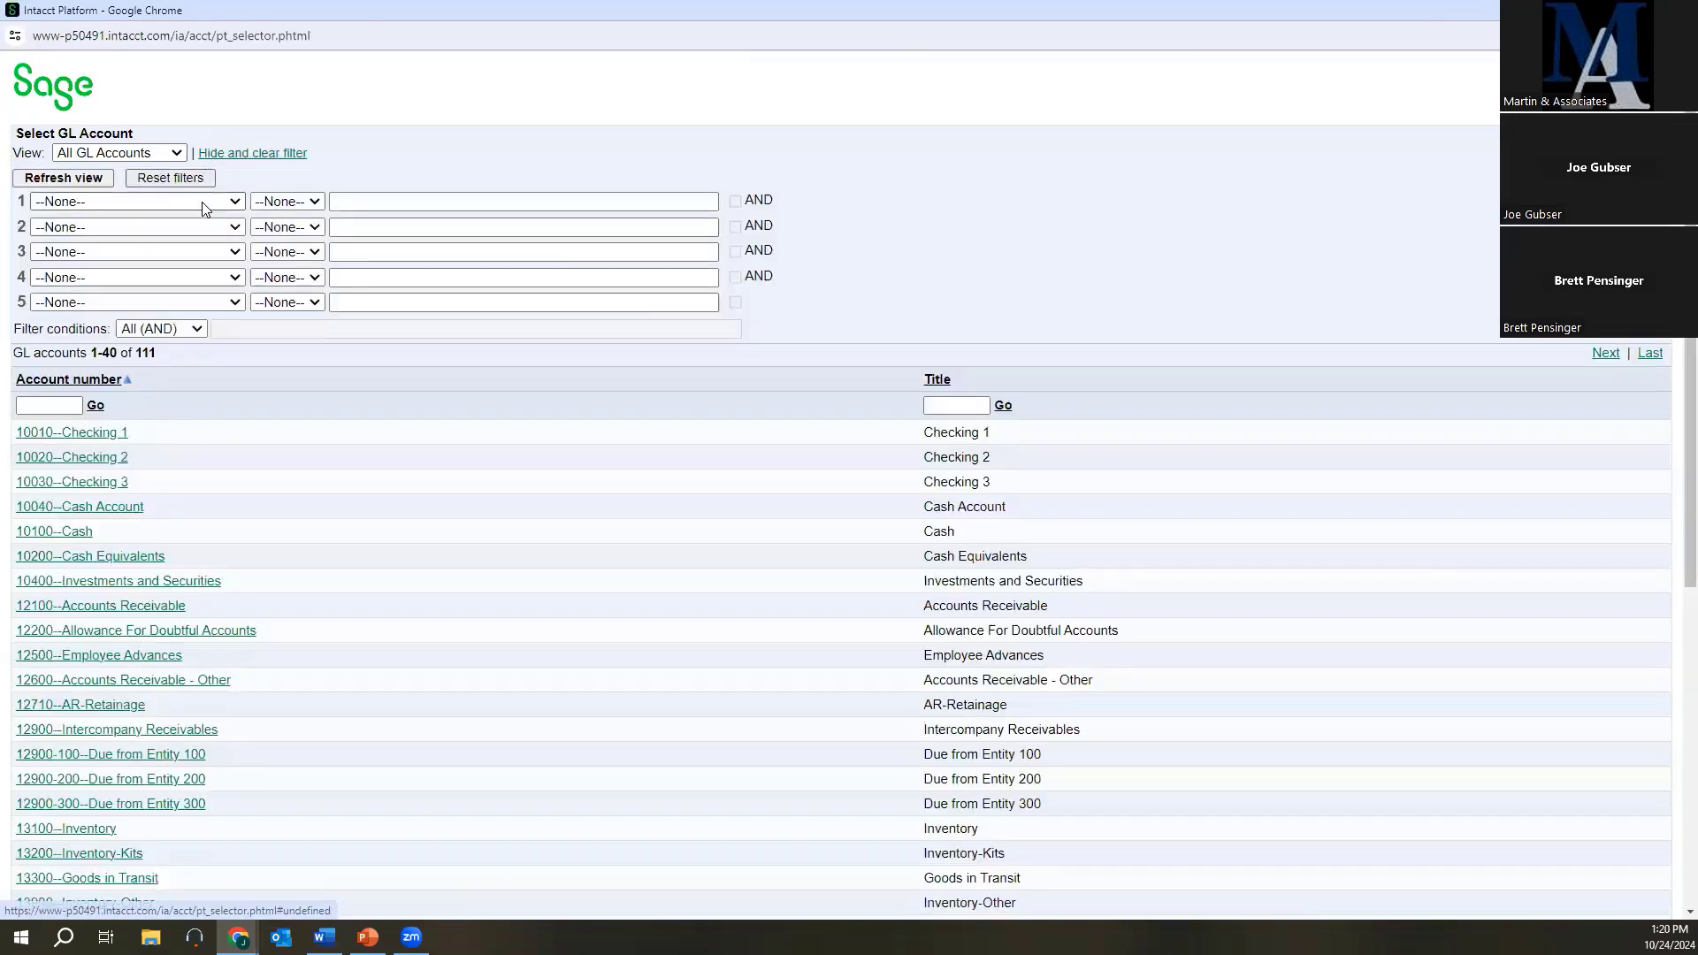
{"action": "left_click", "coordinate": [191, 203]}
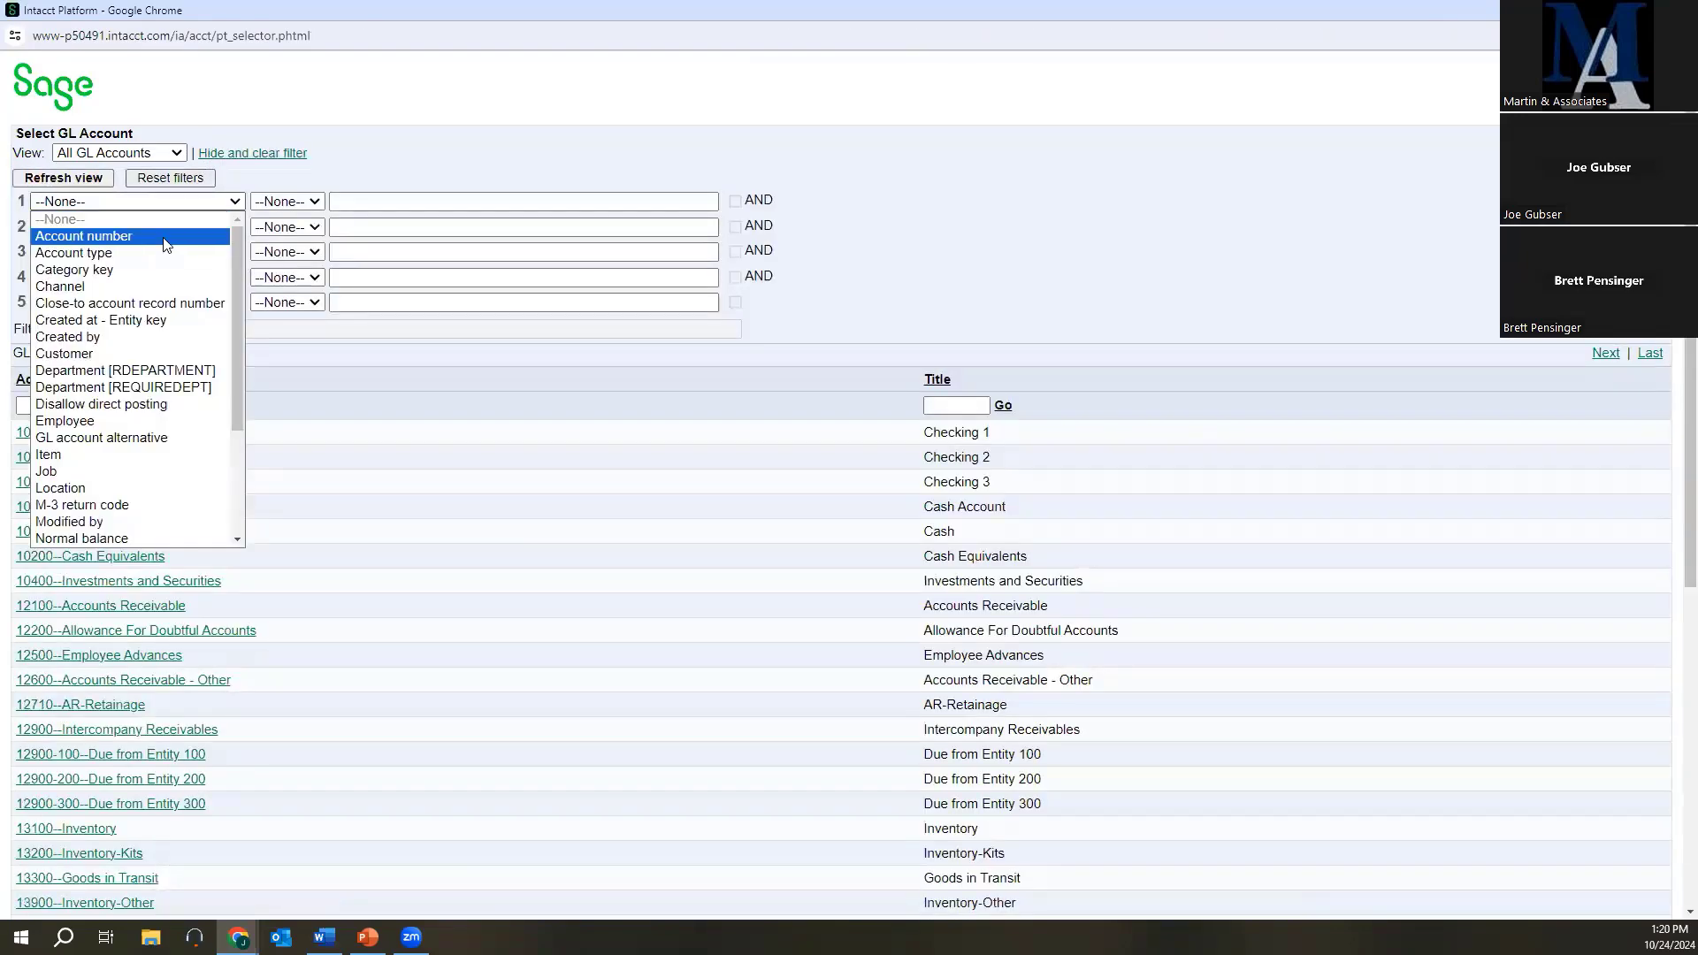
{"action": "left_click", "coordinate": [163, 237]}
{"action": "left_click", "coordinate": [291, 202]}
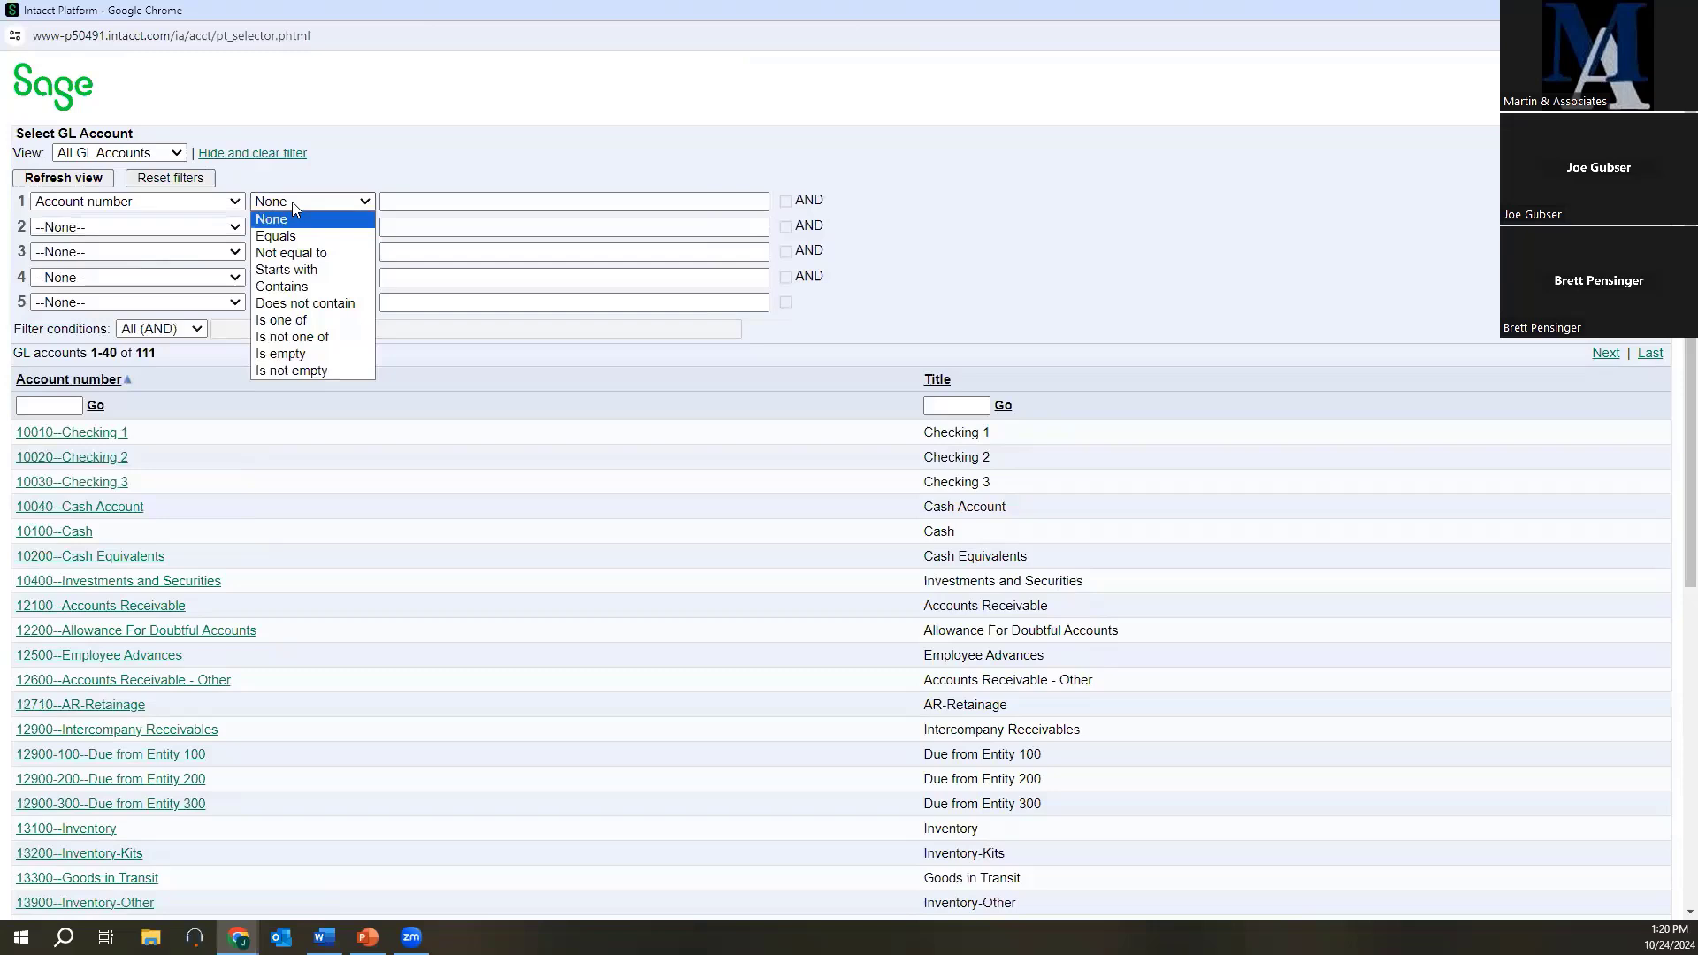
{"action": "left_click", "coordinate": [285, 269]}
{"action": "left_click", "coordinate": [394, 201]}
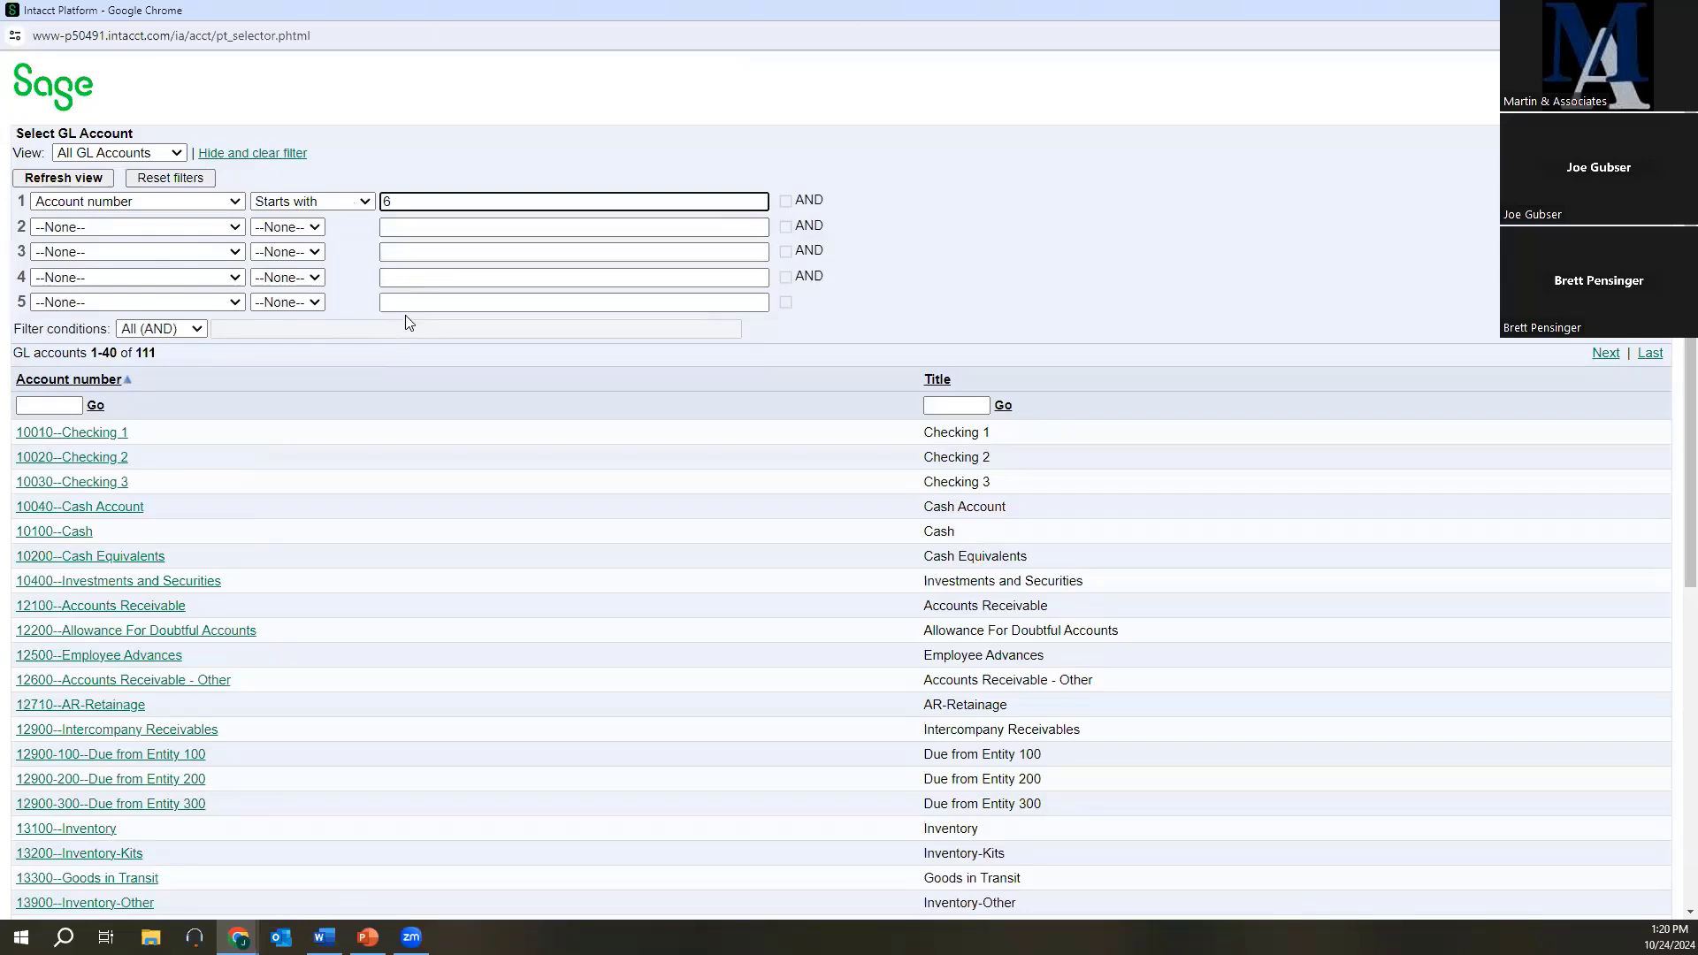
{"action": "left_click", "coordinate": [98, 186]}
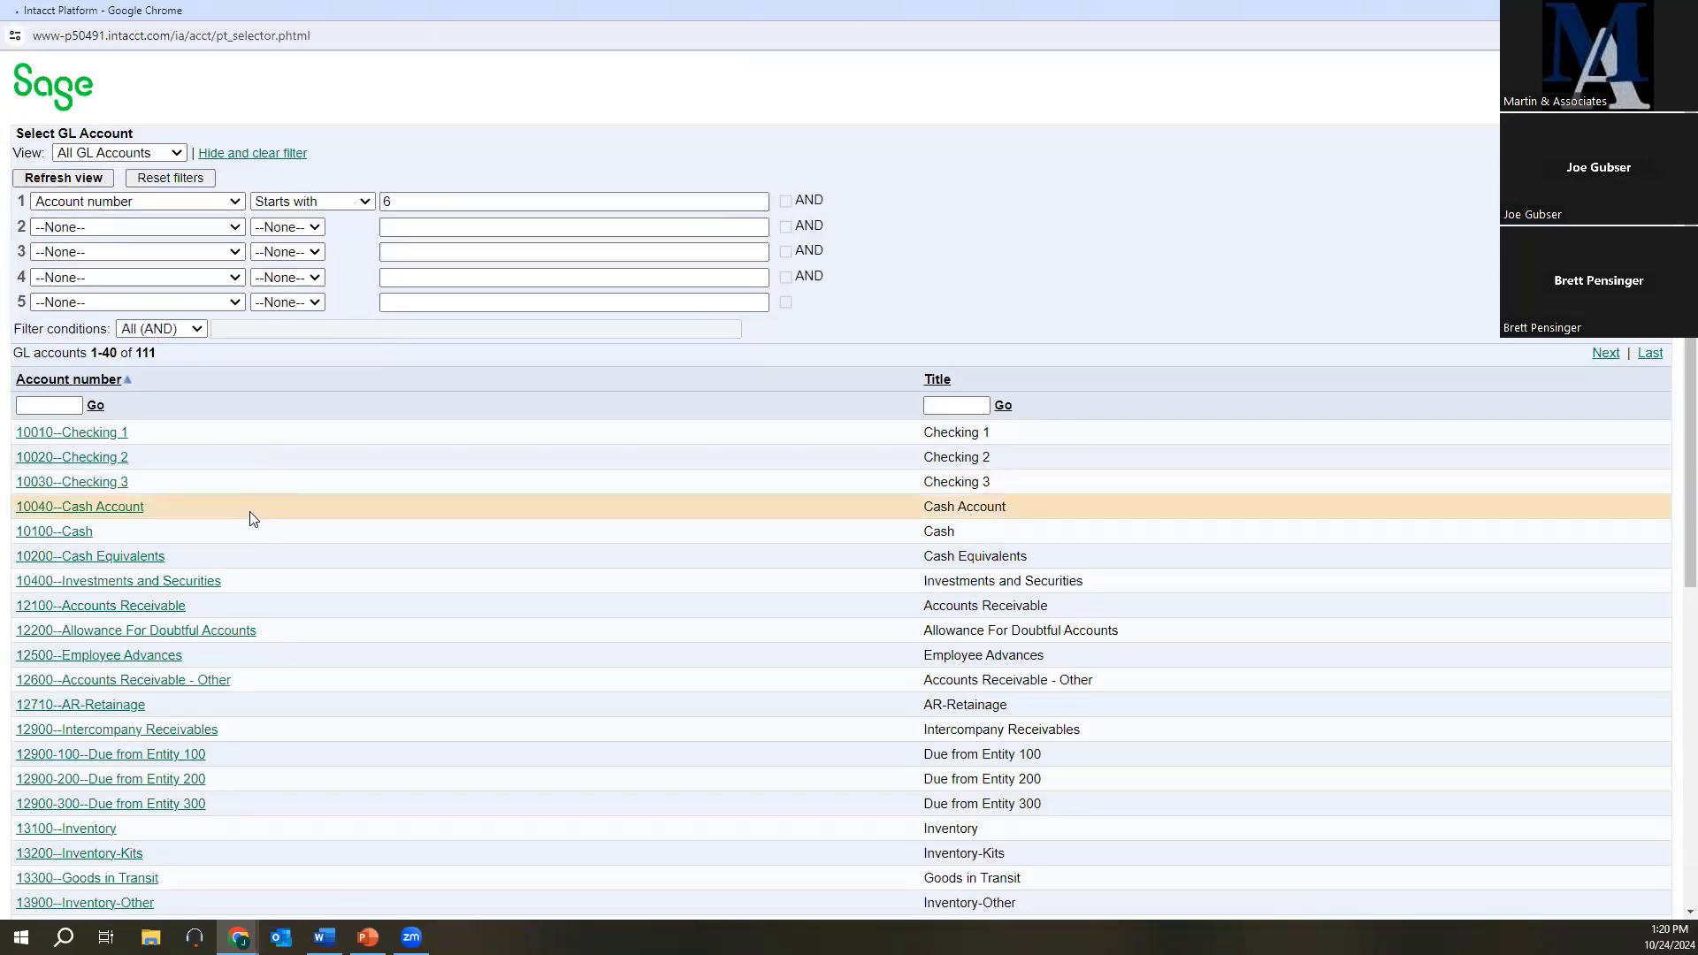
Add accounts 60220--Telecommunication Expense and 60320--Repairs and Maintenance to the R&D department's GL accounts and close the selector.
{"action": "scroll", "coordinate": [365, 564], "scroll_direction": "down", "scroll_amount": 2}
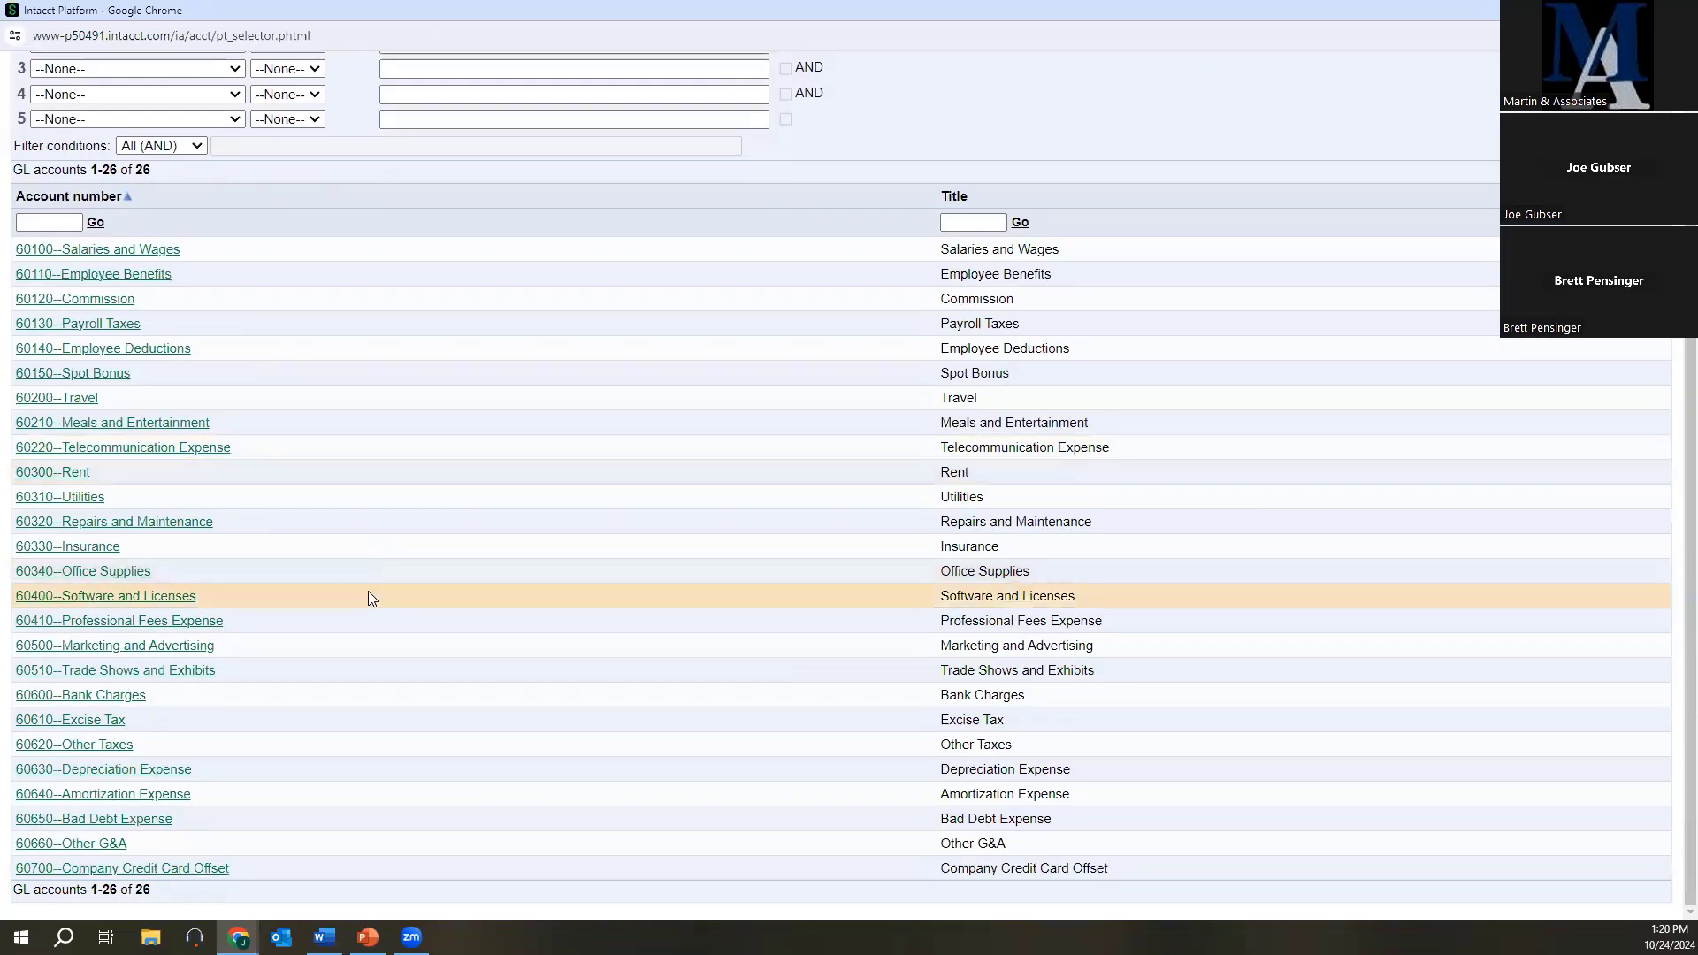
{"action": "scroll", "coordinate": [370, 583], "scroll_direction": "up", "scroll_amount": 2}
{"action": "scroll", "coordinate": [371, 599], "scroll_direction": "down", "scroll_amount": 2}
{"action": "scroll", "coordinate": [368, 591], "scroll_direction": "up", "scroll_amount": 2}
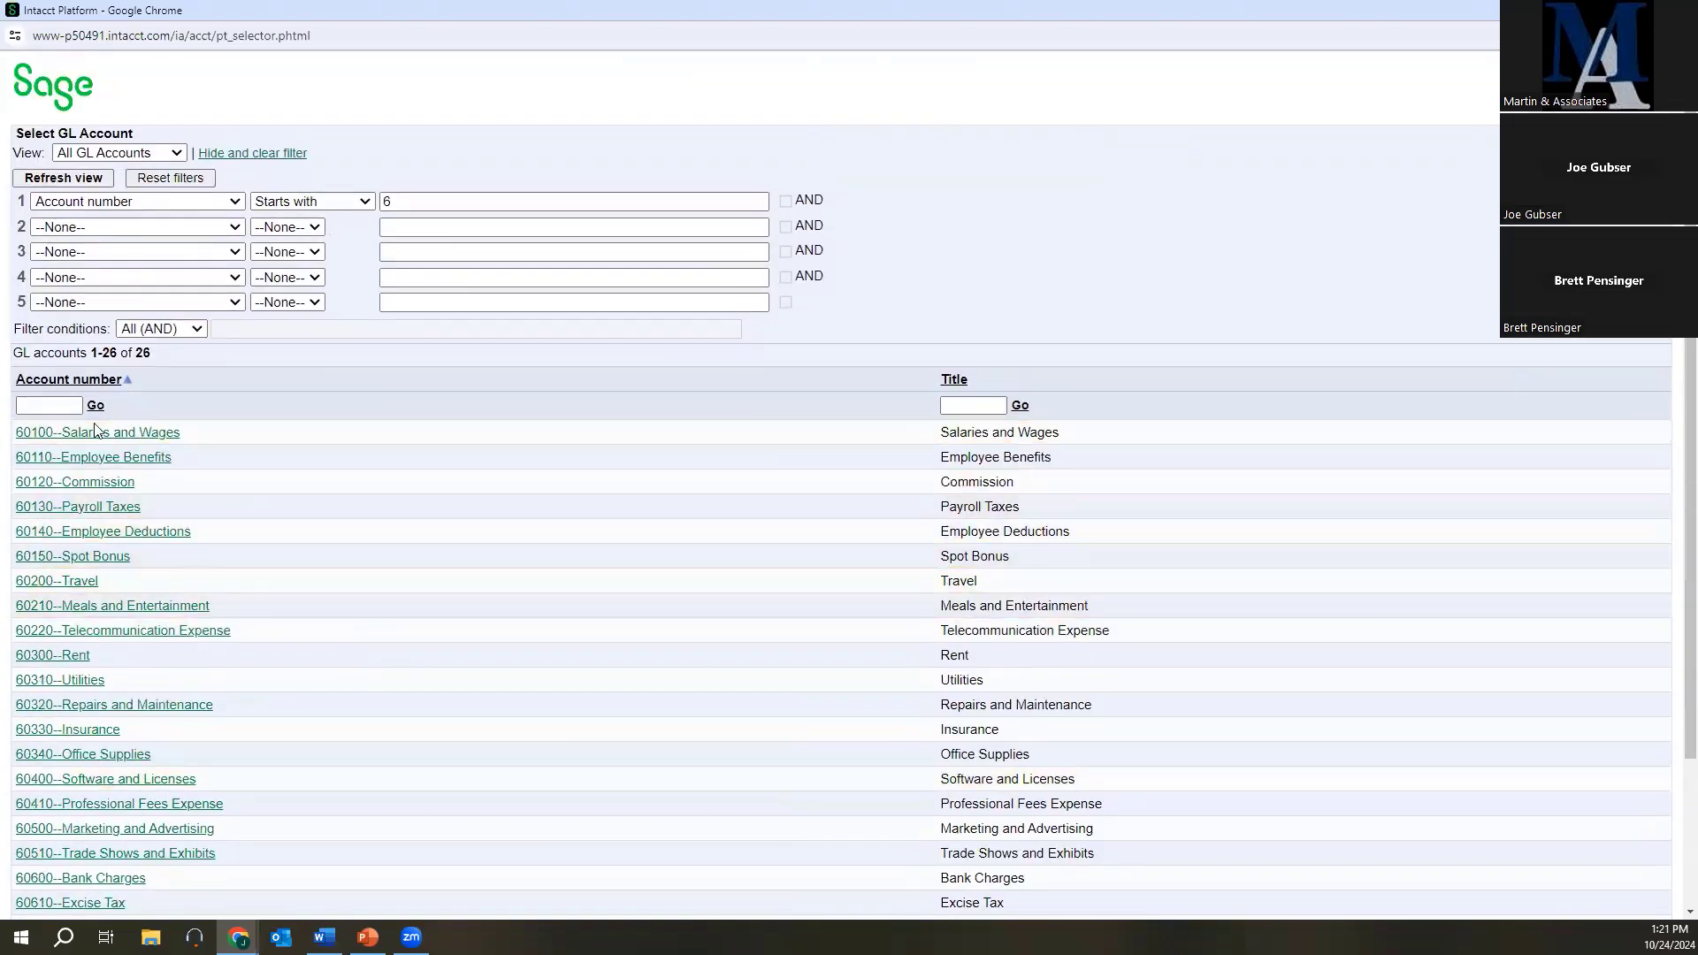
{"action": "scroll", "coordinate": [256, 655], "scroll_direction": "down", "scroll_amount": 2}
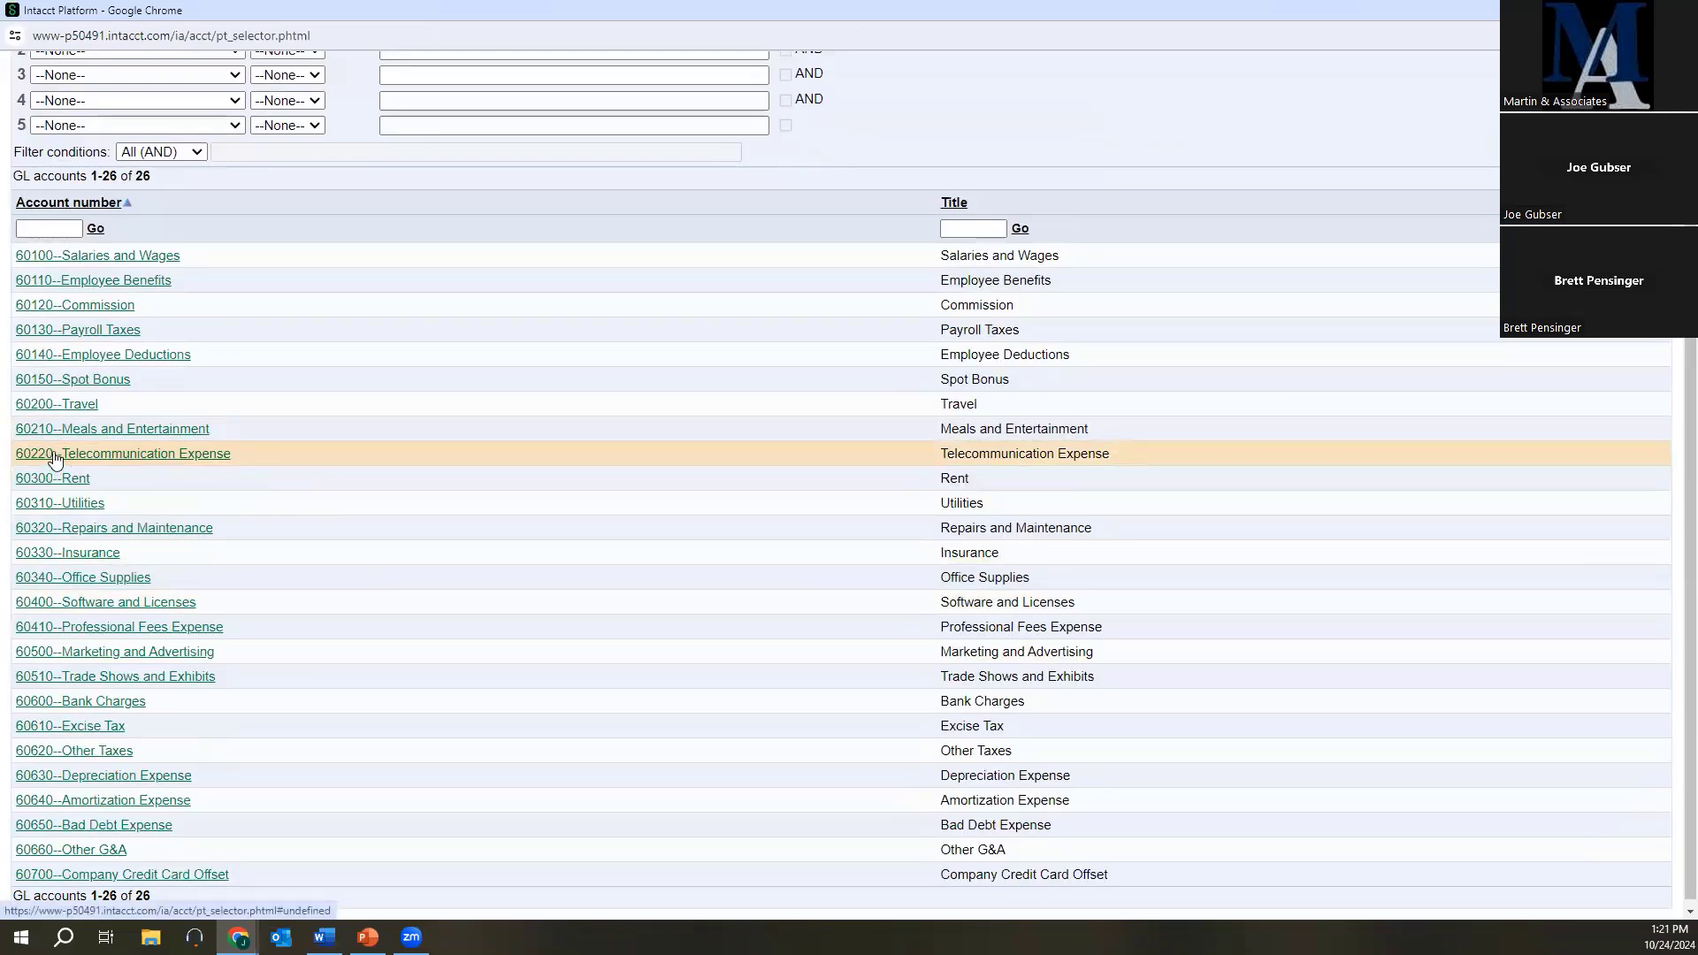
{"action": "scroll", "coordinate": [97, 465], "scroll_direction": "up", "scroll_amount": 2}
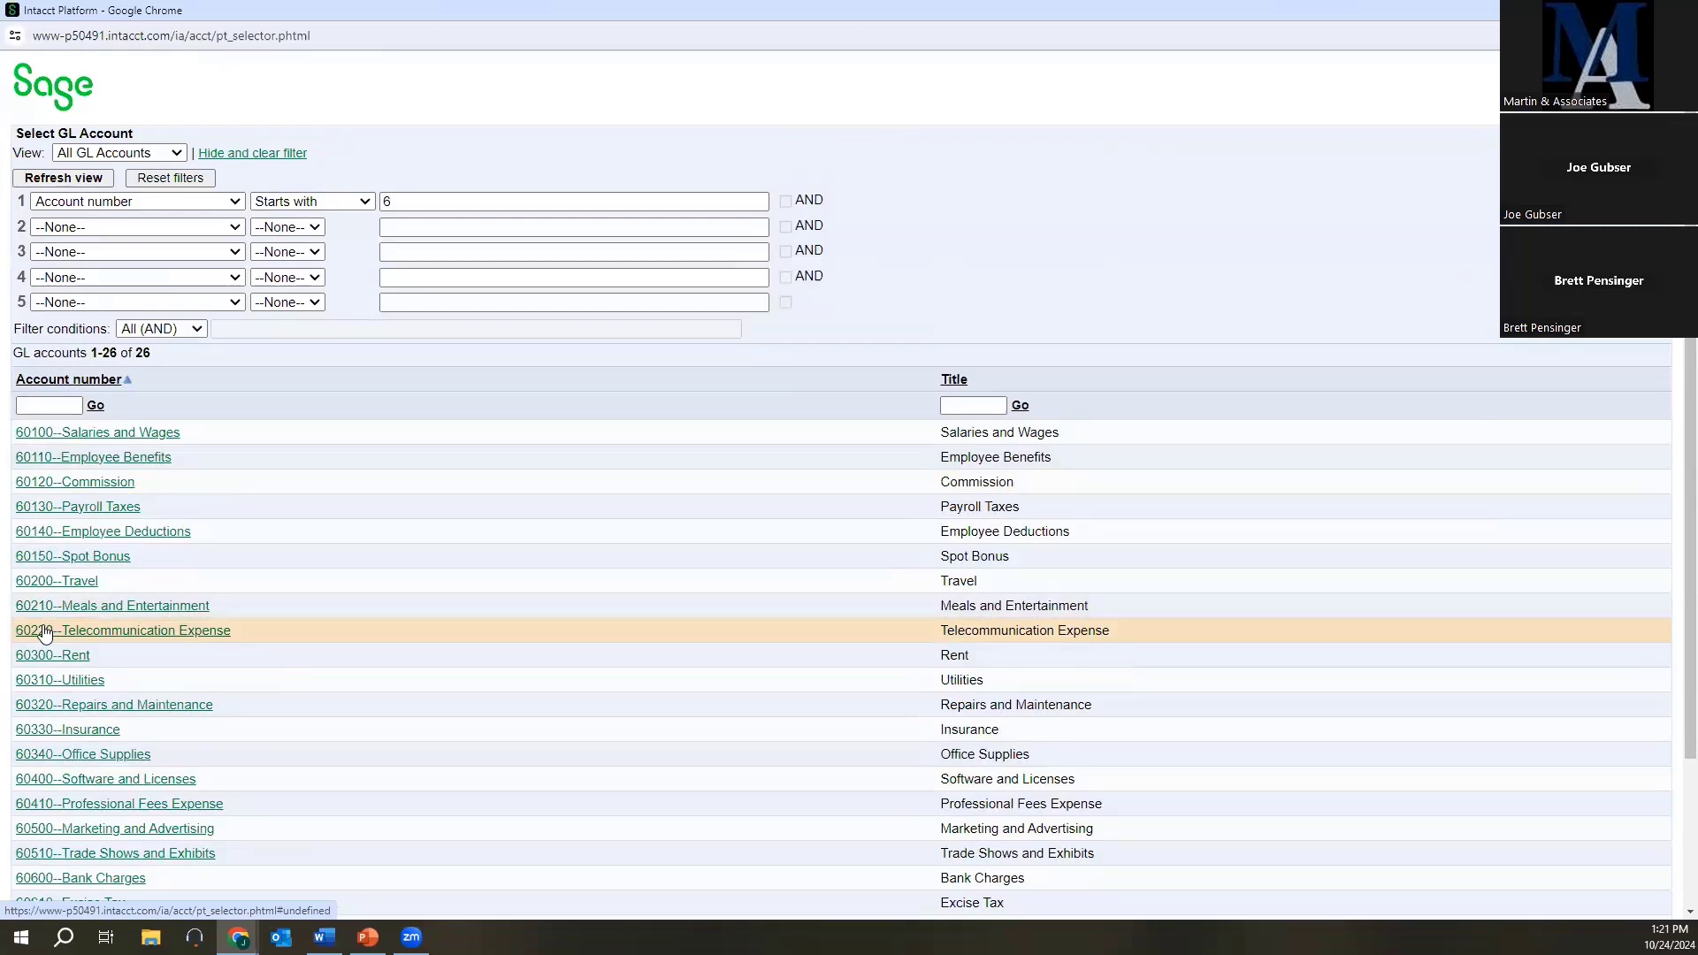
{"action": "scroll", "coordinate": [53, 654], "scroll_direction": "down", "scroll_amount": 2}
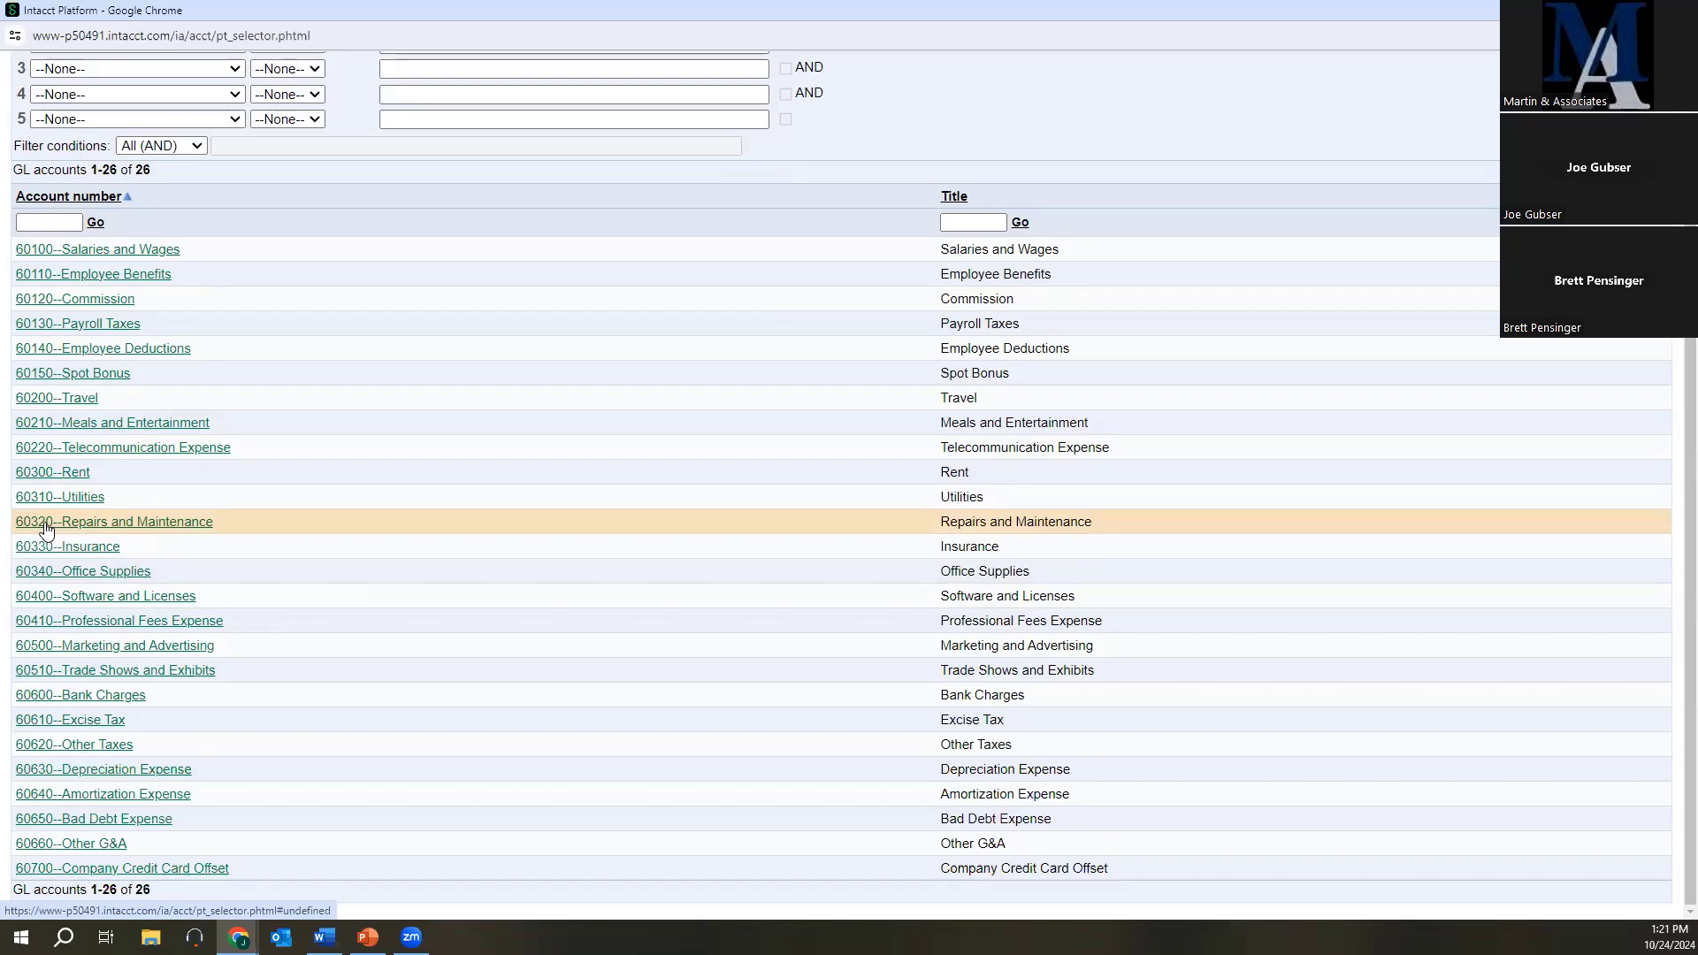
{"action": "scroll", "coordinate": [284, 362], "scroll_direction": "up", "scroll_amount": 3}
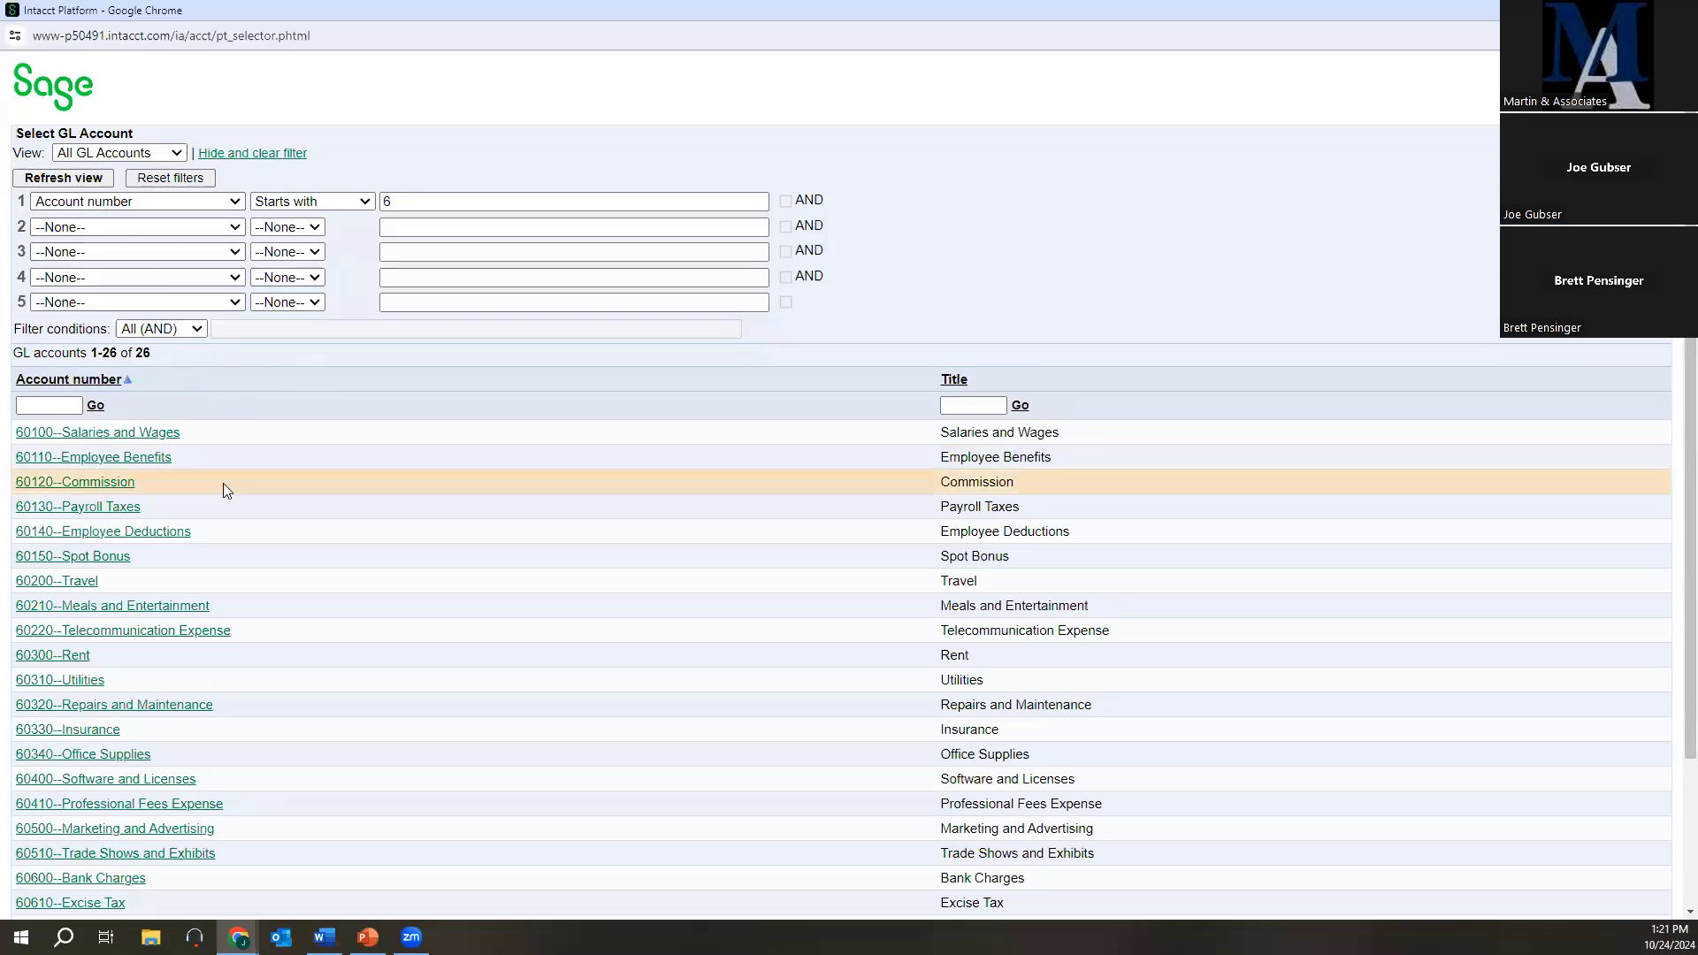
{"action": "scroll", "coordinate": [220, 486], "scroll_direction": "down", "scroll_amount": 2}
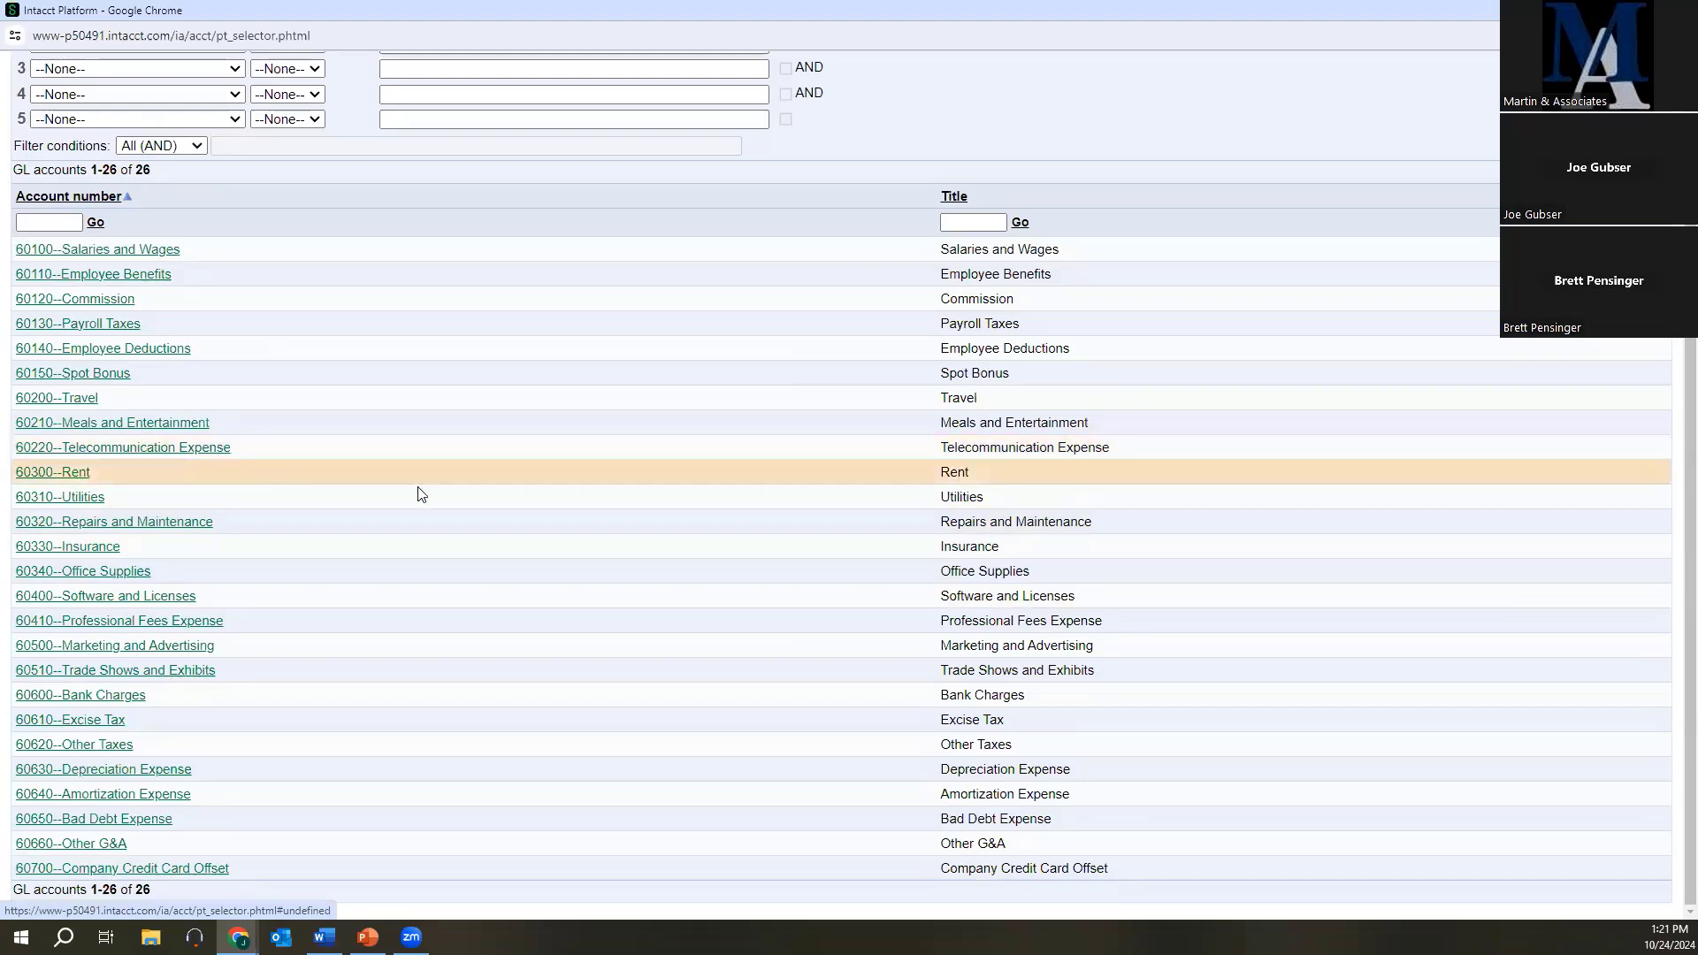
{"action": "scroll", "coordinate": [440, 749], "scroll_direction": "up", "scroll_amount": 2}
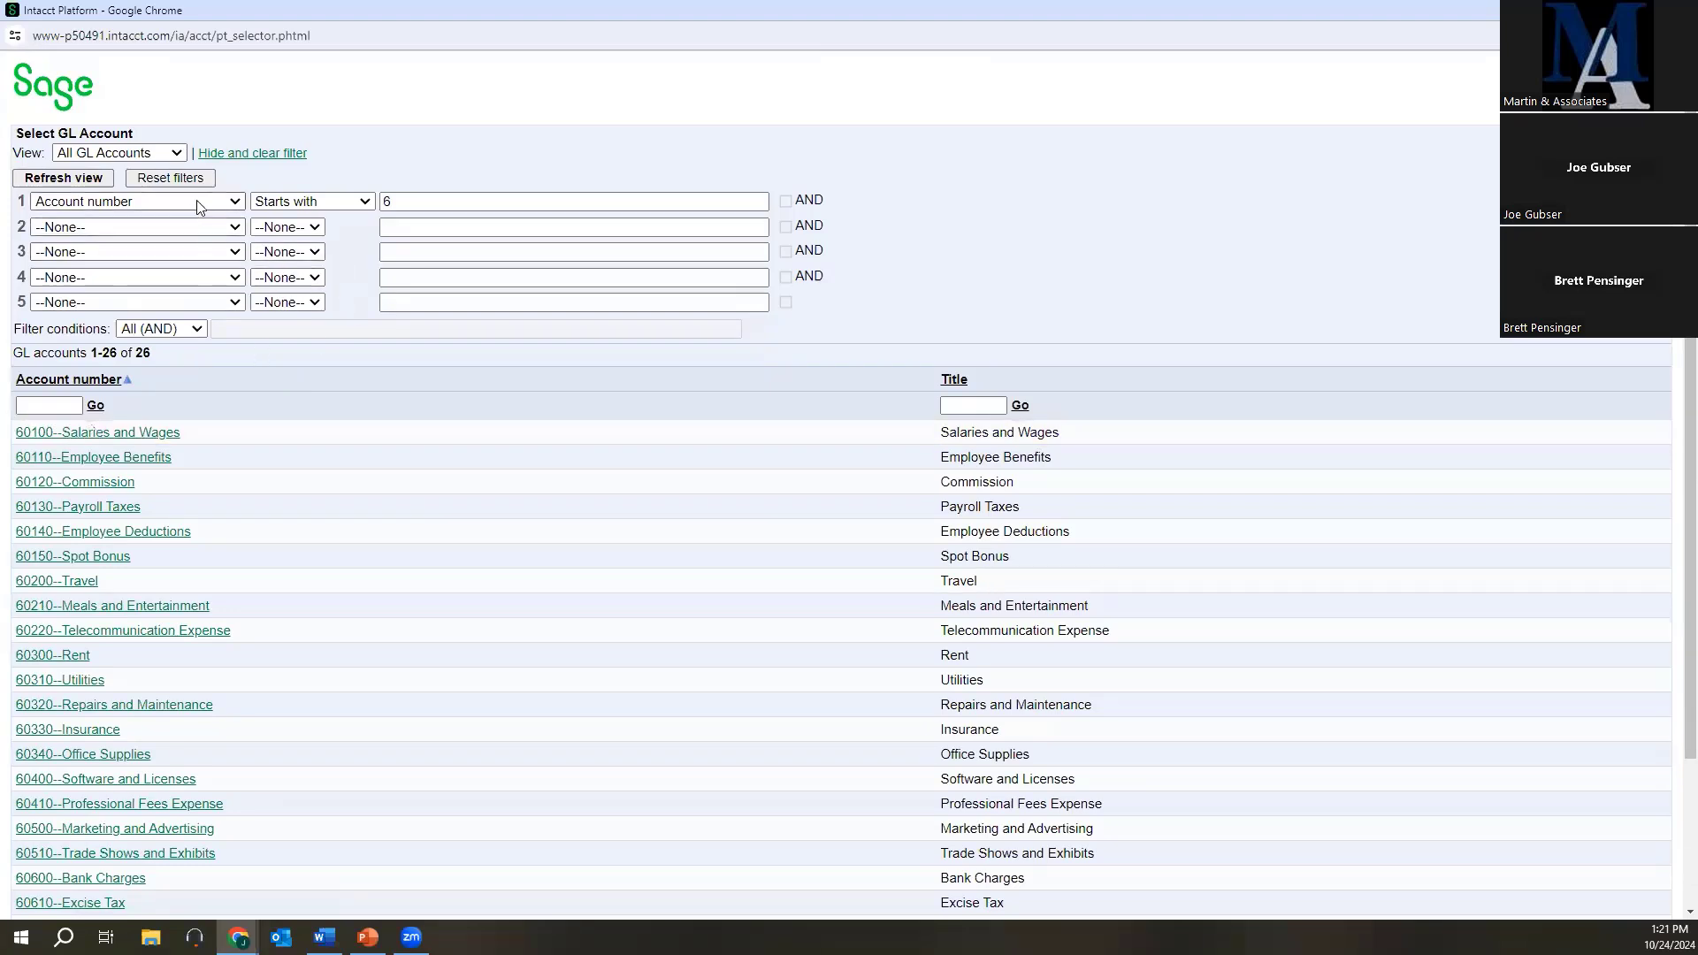
{"action": "left_click", "coordinate": [140, 155]}
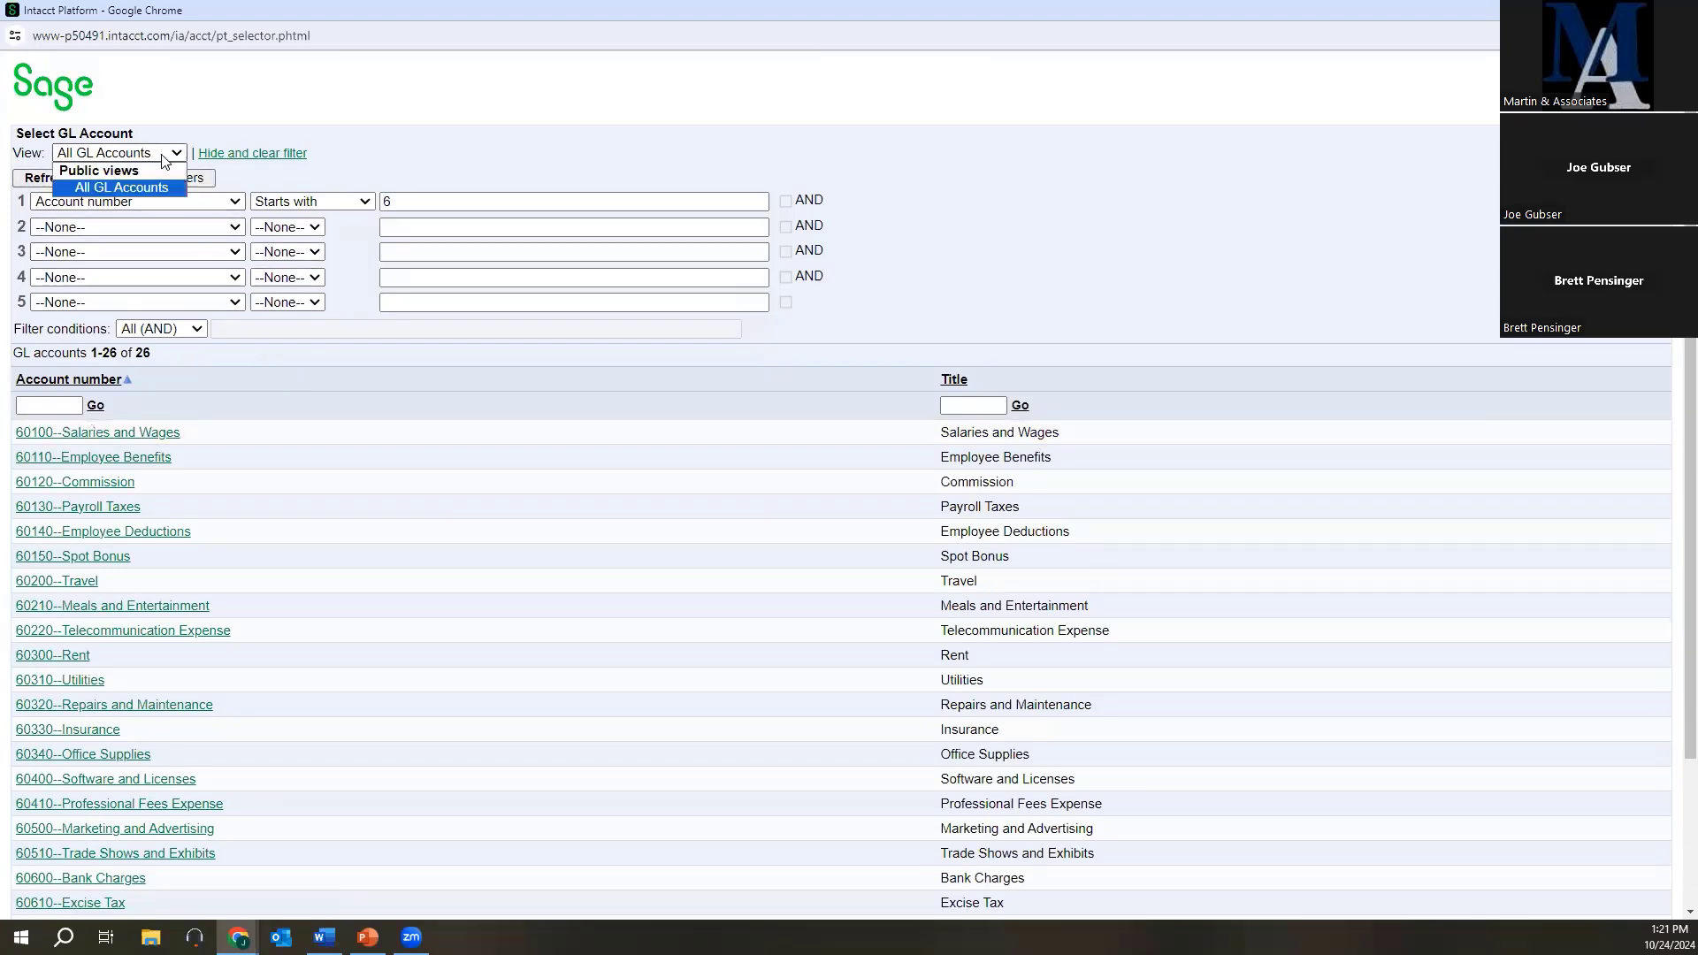
{"action": "left_click", "coordinate": [1678, 11]}
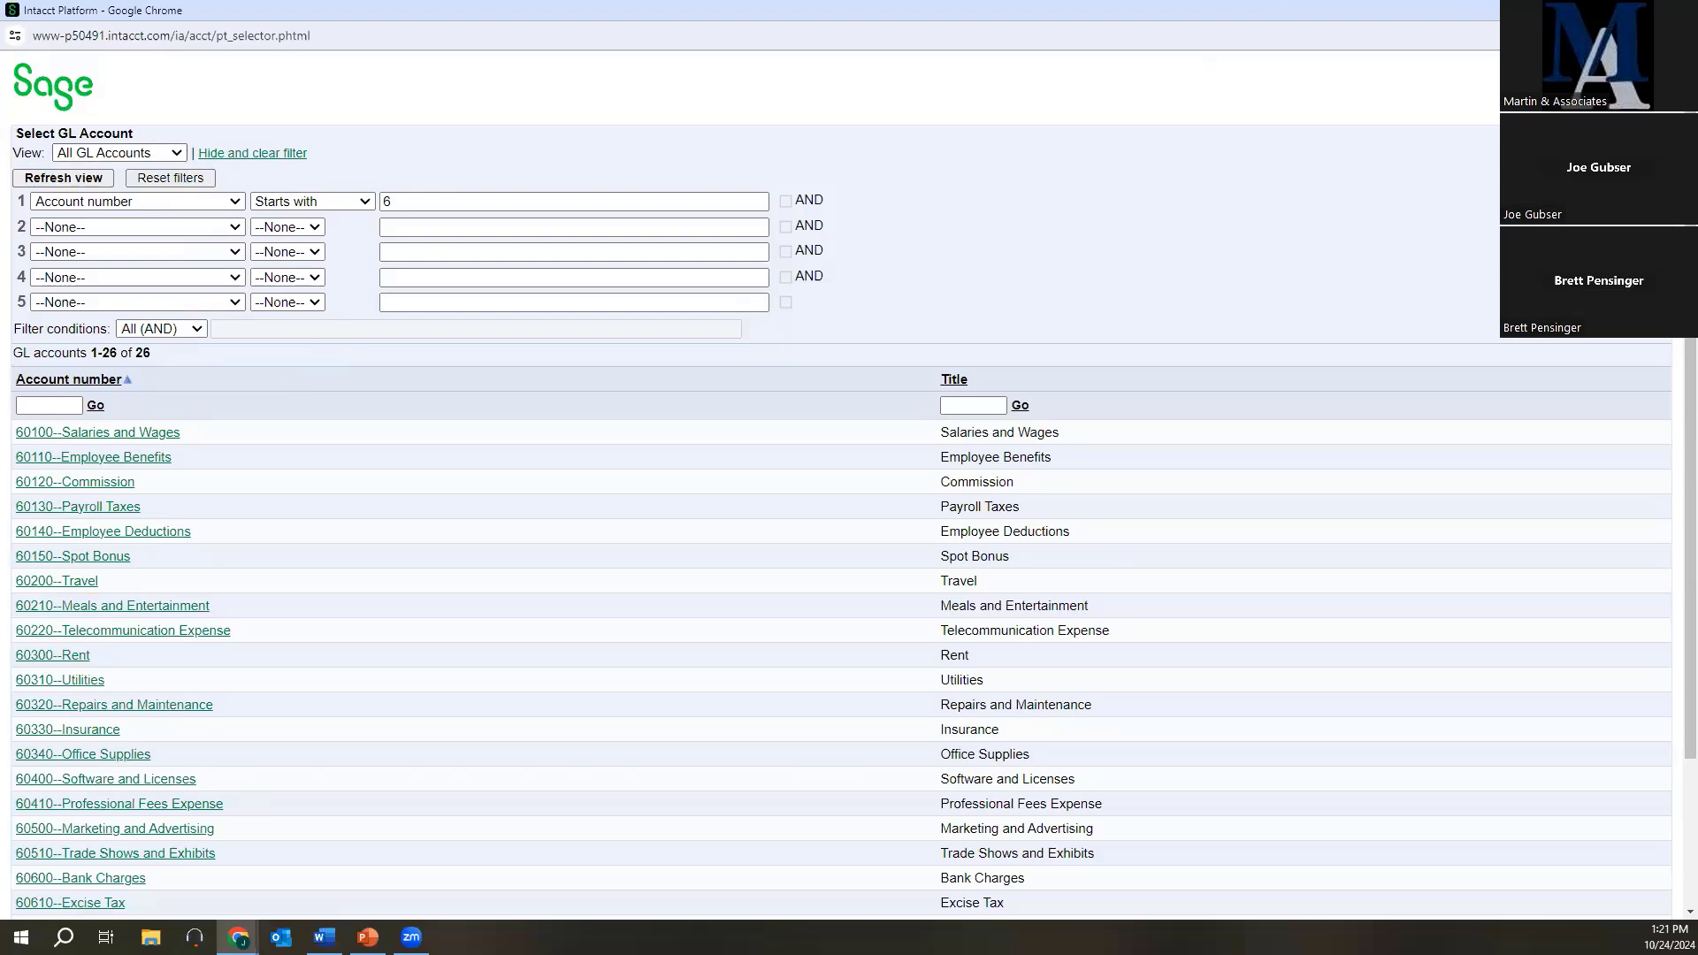
{"action": "left_click", "coordinate": [334, 620]}
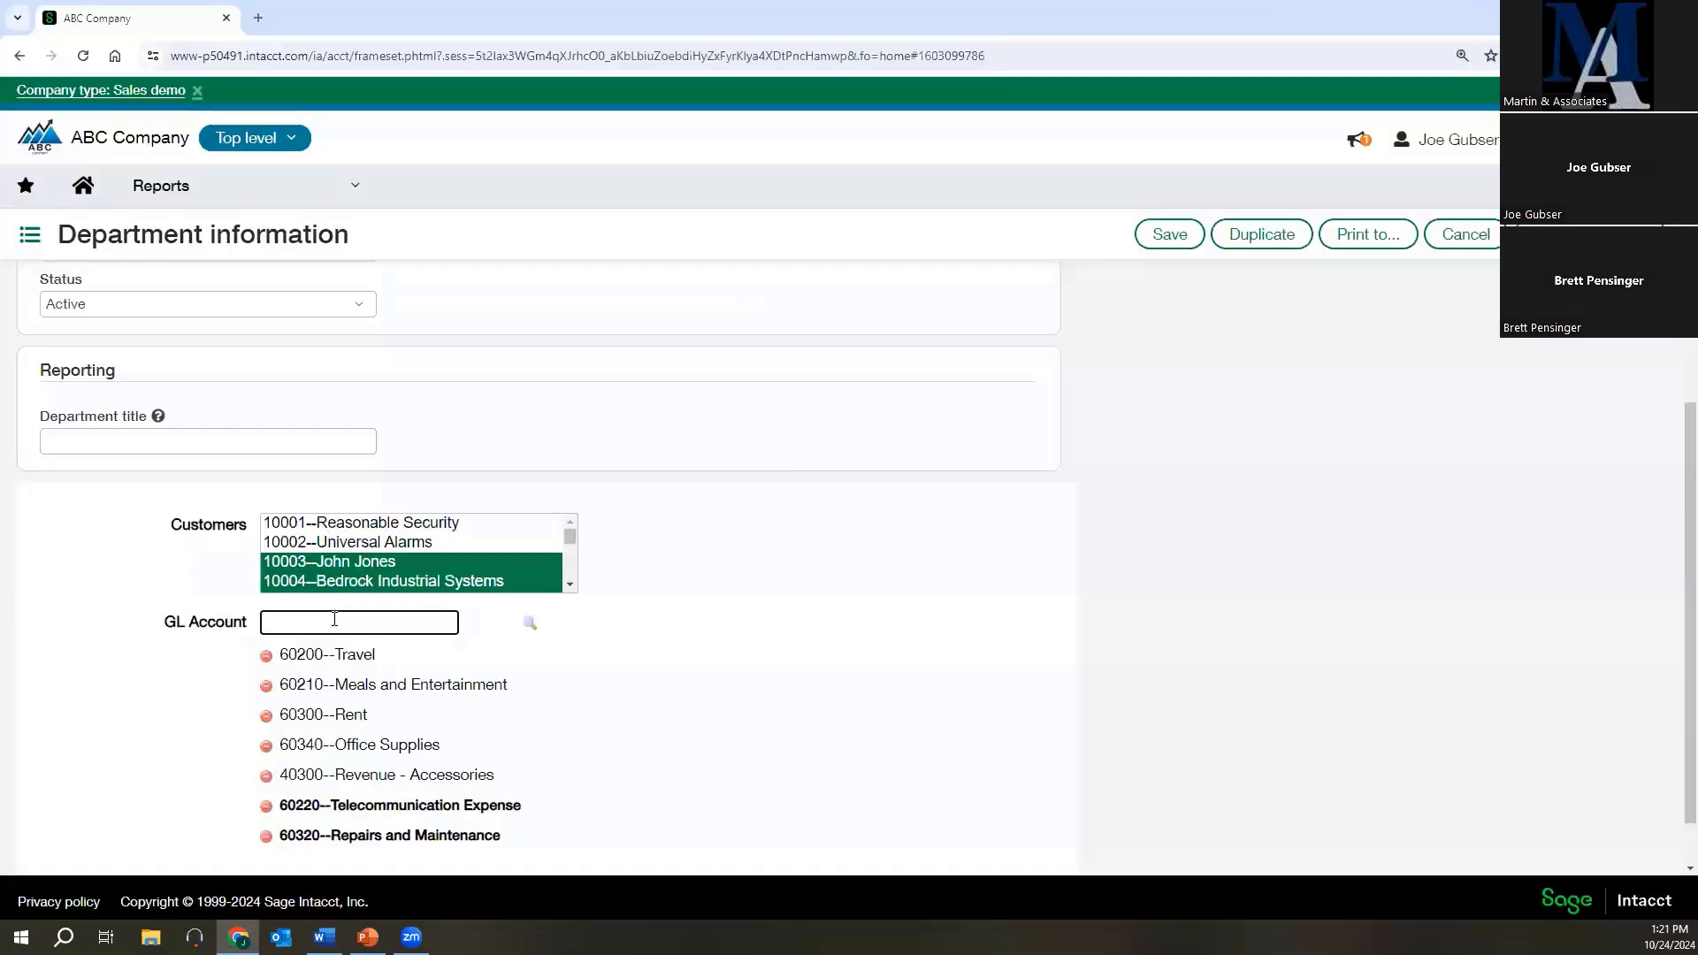
{"action": "type", "text": "60"}
{"action": "key", "text": "BackSpace"}
{"action": "key", "text": "BackSpace"}
{"action": "left_click", "coordinate": [792, 684]}
Review the R&D department's details and related GL accounts, and save the record.
{"action": "scroll", "coordinate": [783, 690], "scroll_direction": "down", "scroll_amount": 1}
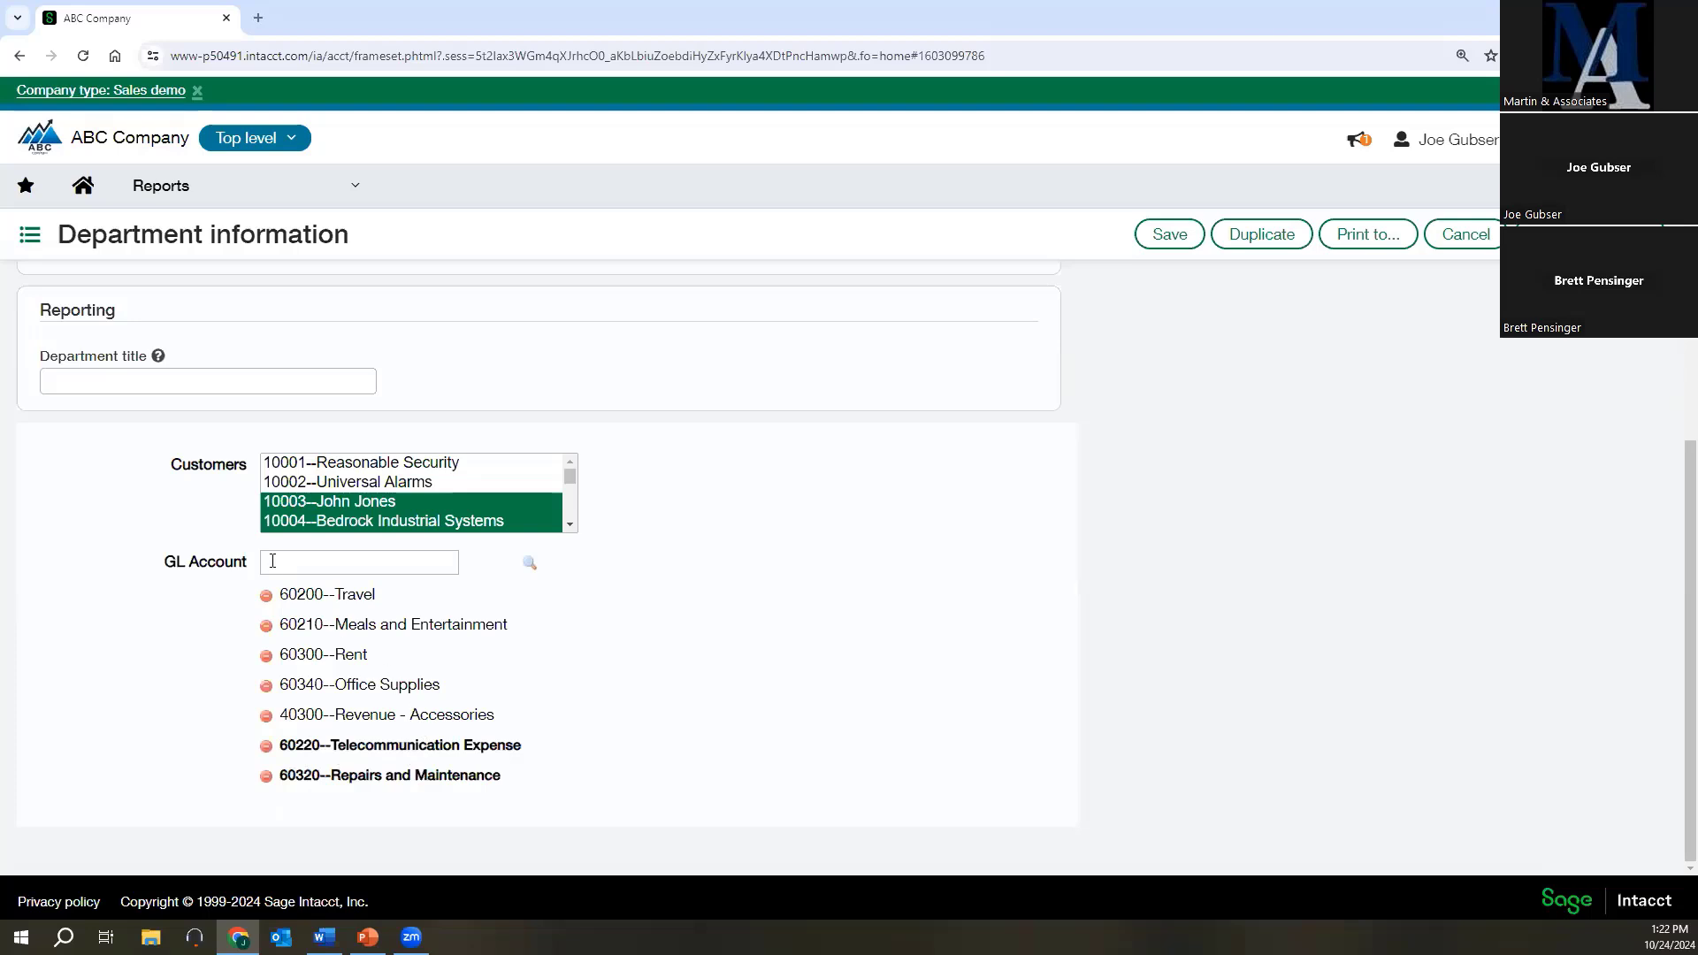
{"action": "scroll", "coordinate": [246, 368], "scroll_direction": "up", "scroll_amount": 4}
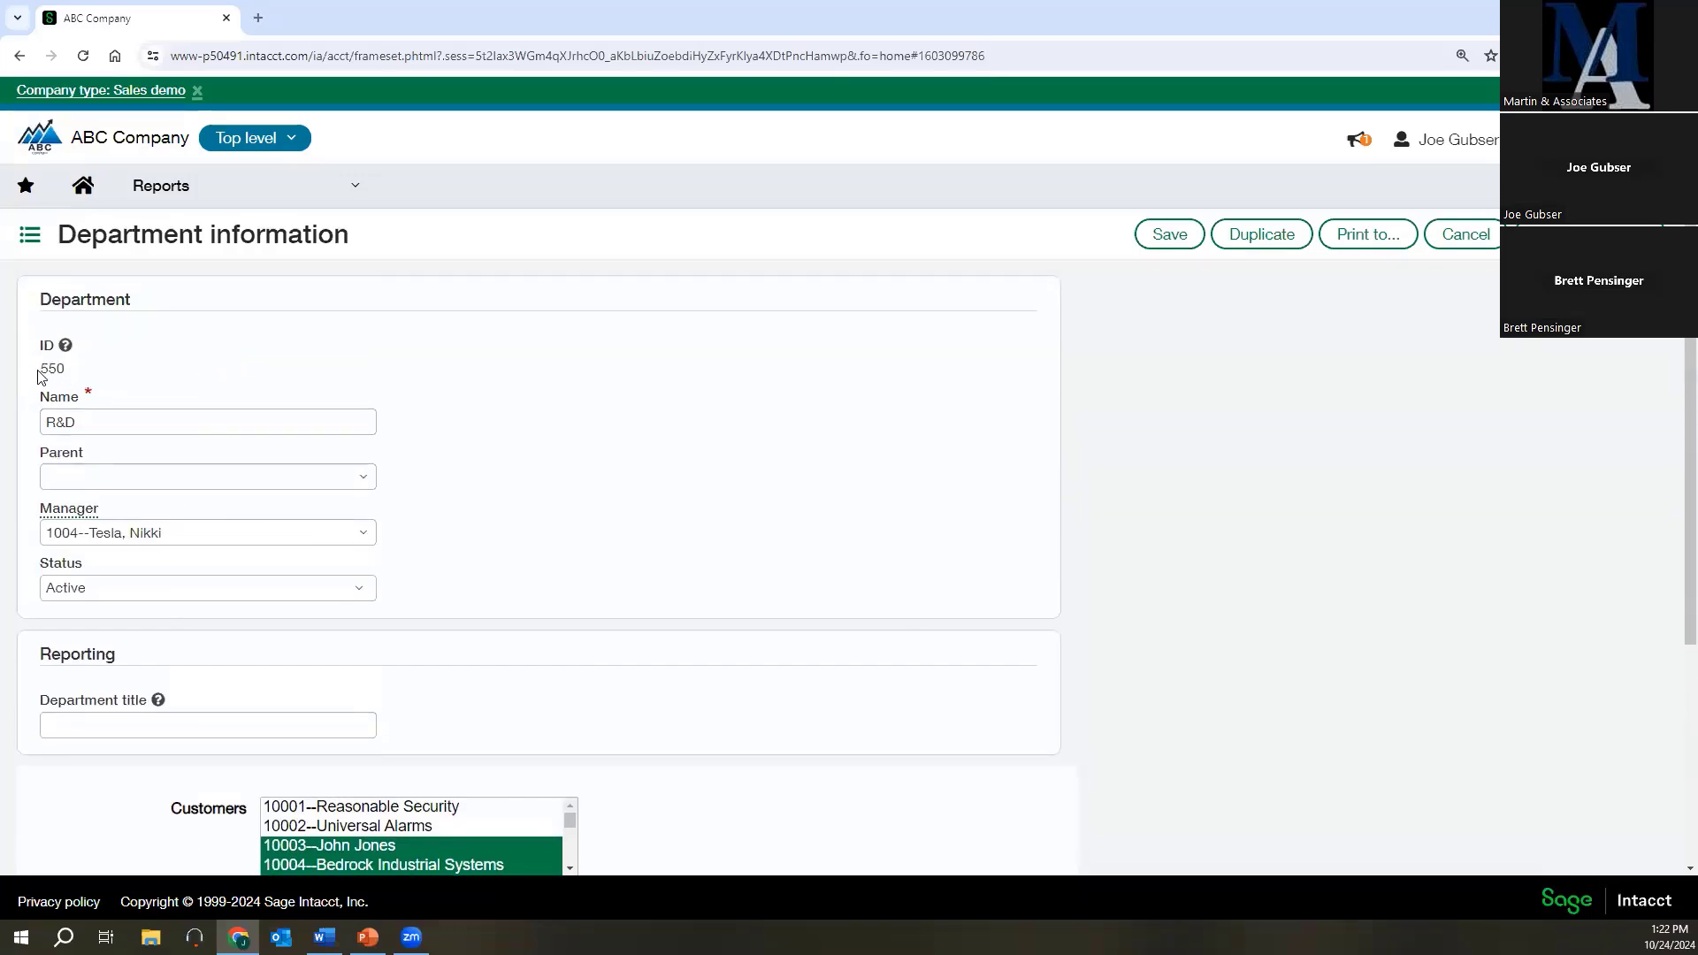
{"action": "scroll", "coordinate": [39, 377], "scroll_direction": "down", "scroll_amount": 3}
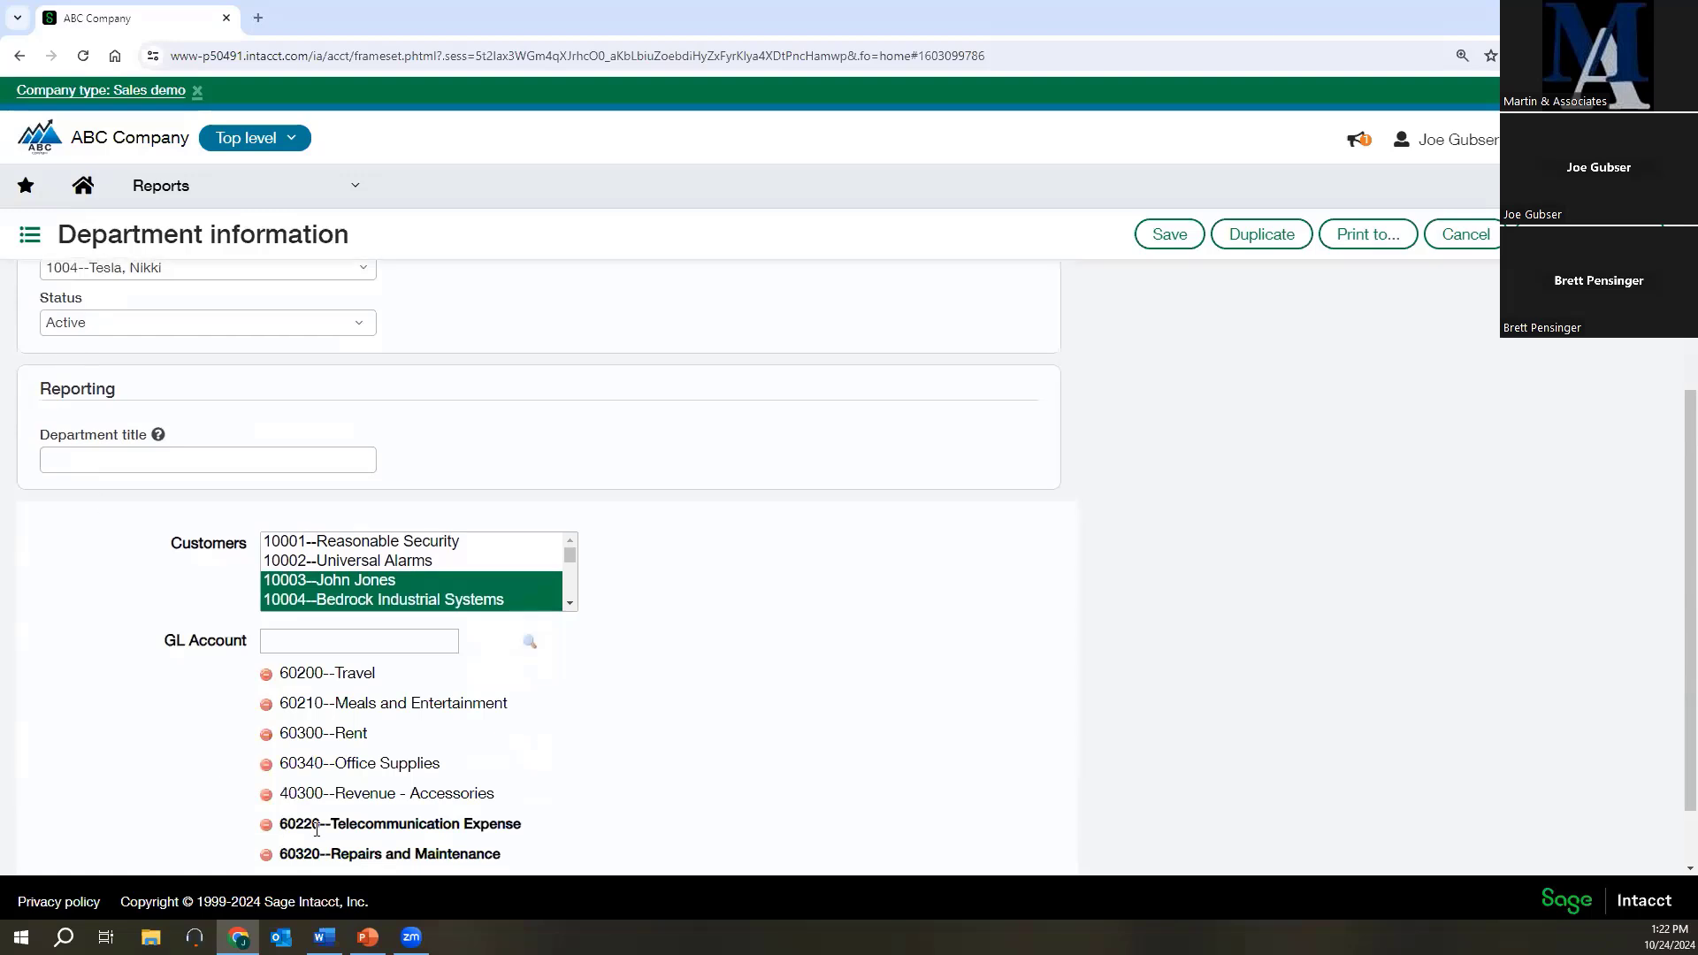
{"action": "scroll", "coordinate": [426, 815], "scroll_direction": "down", "scroll_amount": 1}
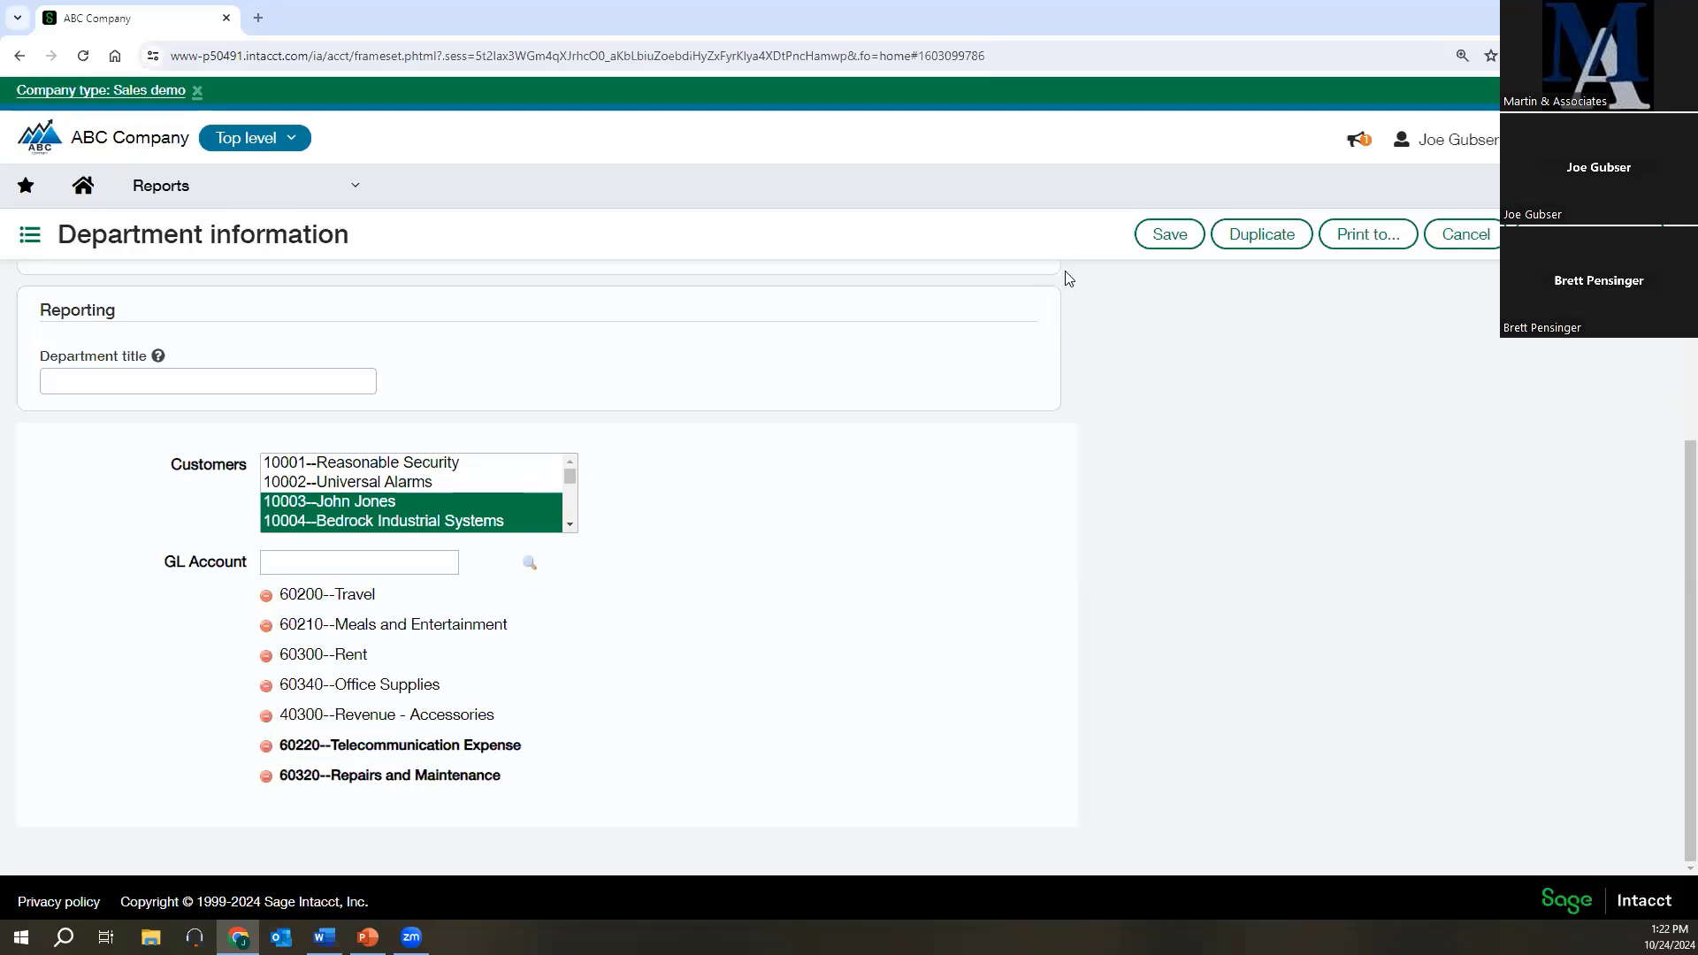
{"action": "left_click", "coordinate": [1157, 236]}
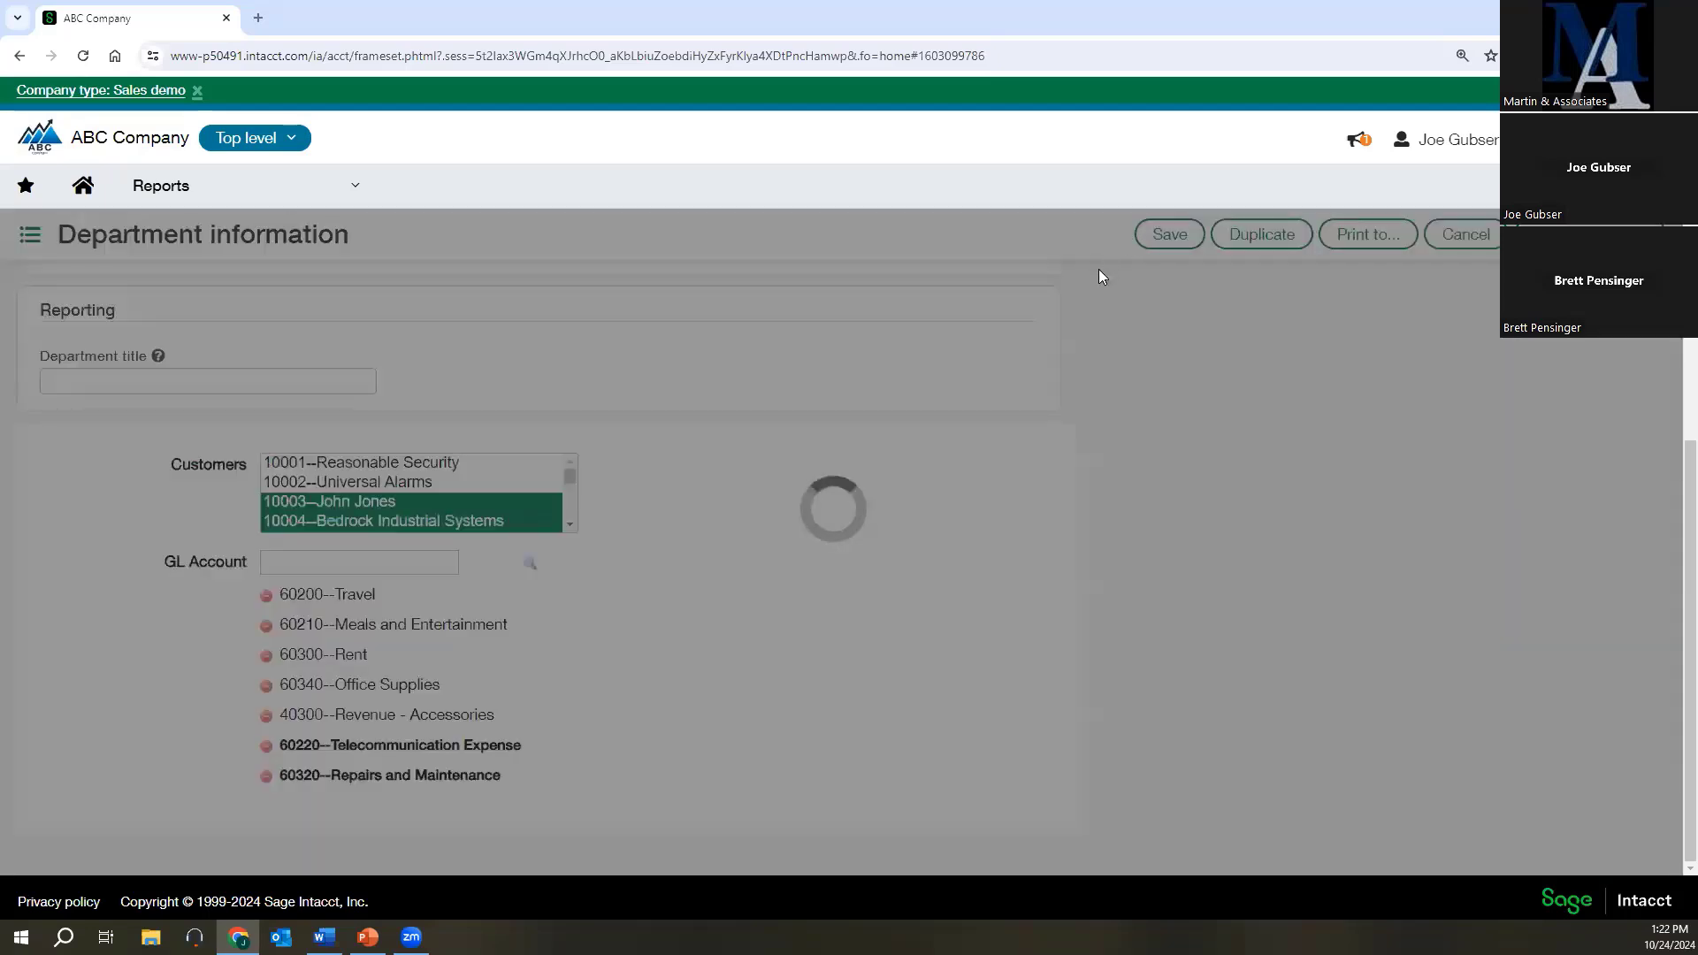
{"action": "key", "text": "alt+Tab"}
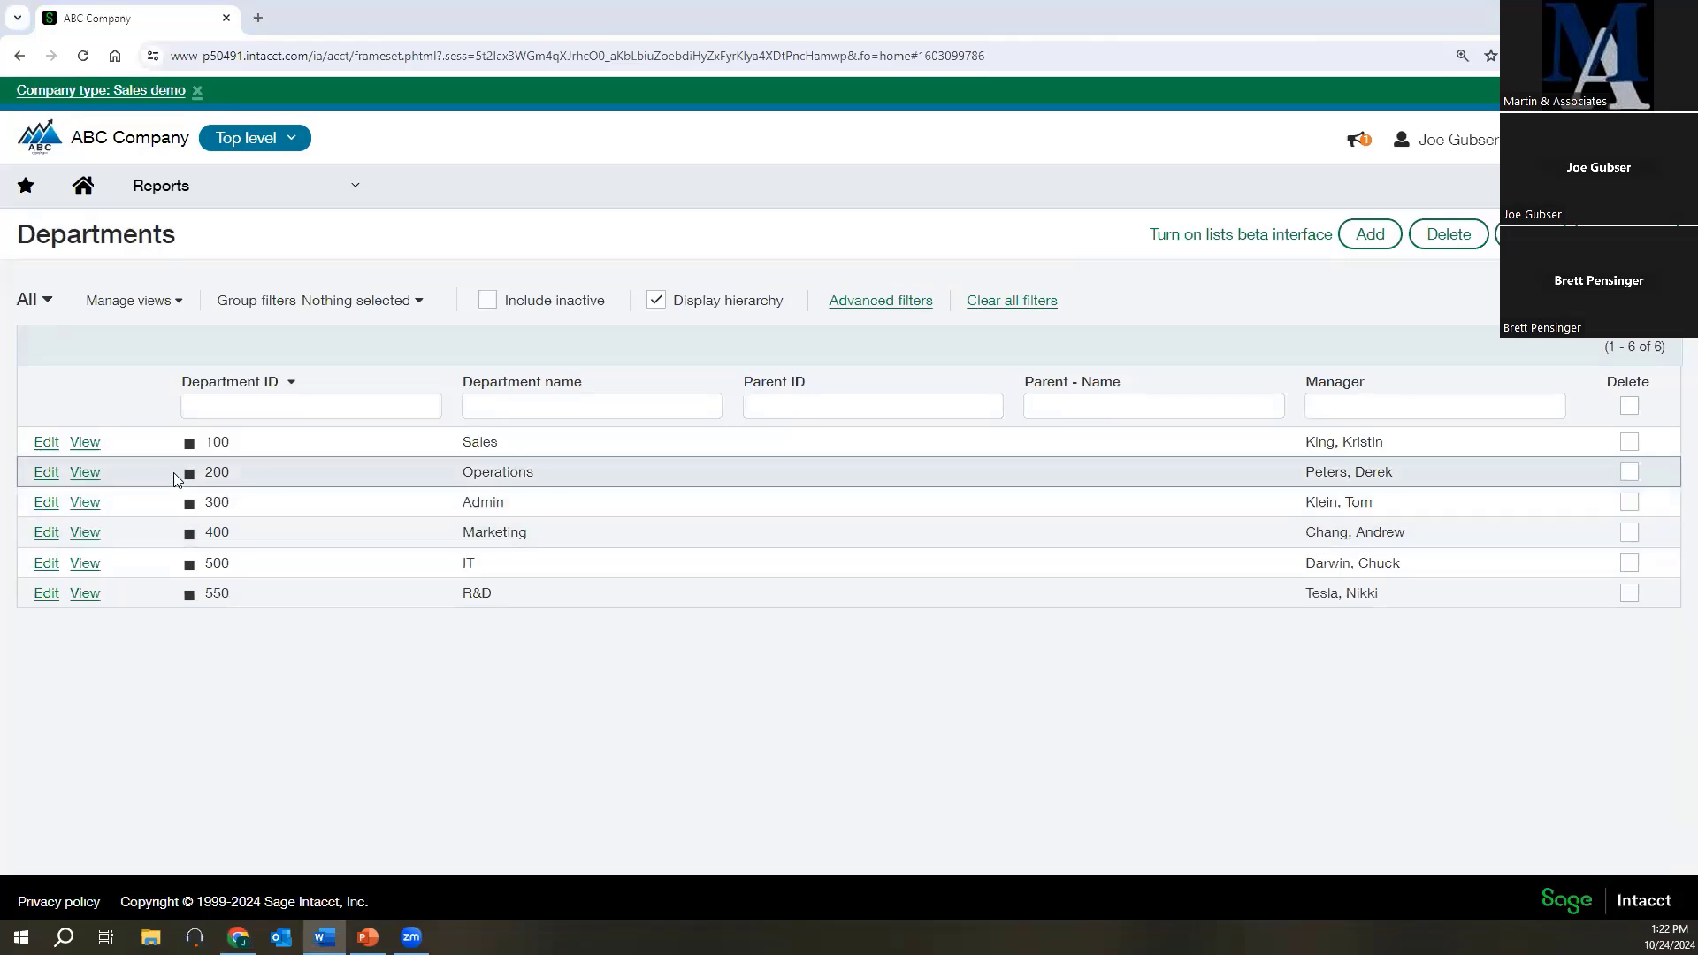
Reopen the R&D department record and check the GL accounts related to it.
{"action": "left_click", "coordinate": [47, 593]}
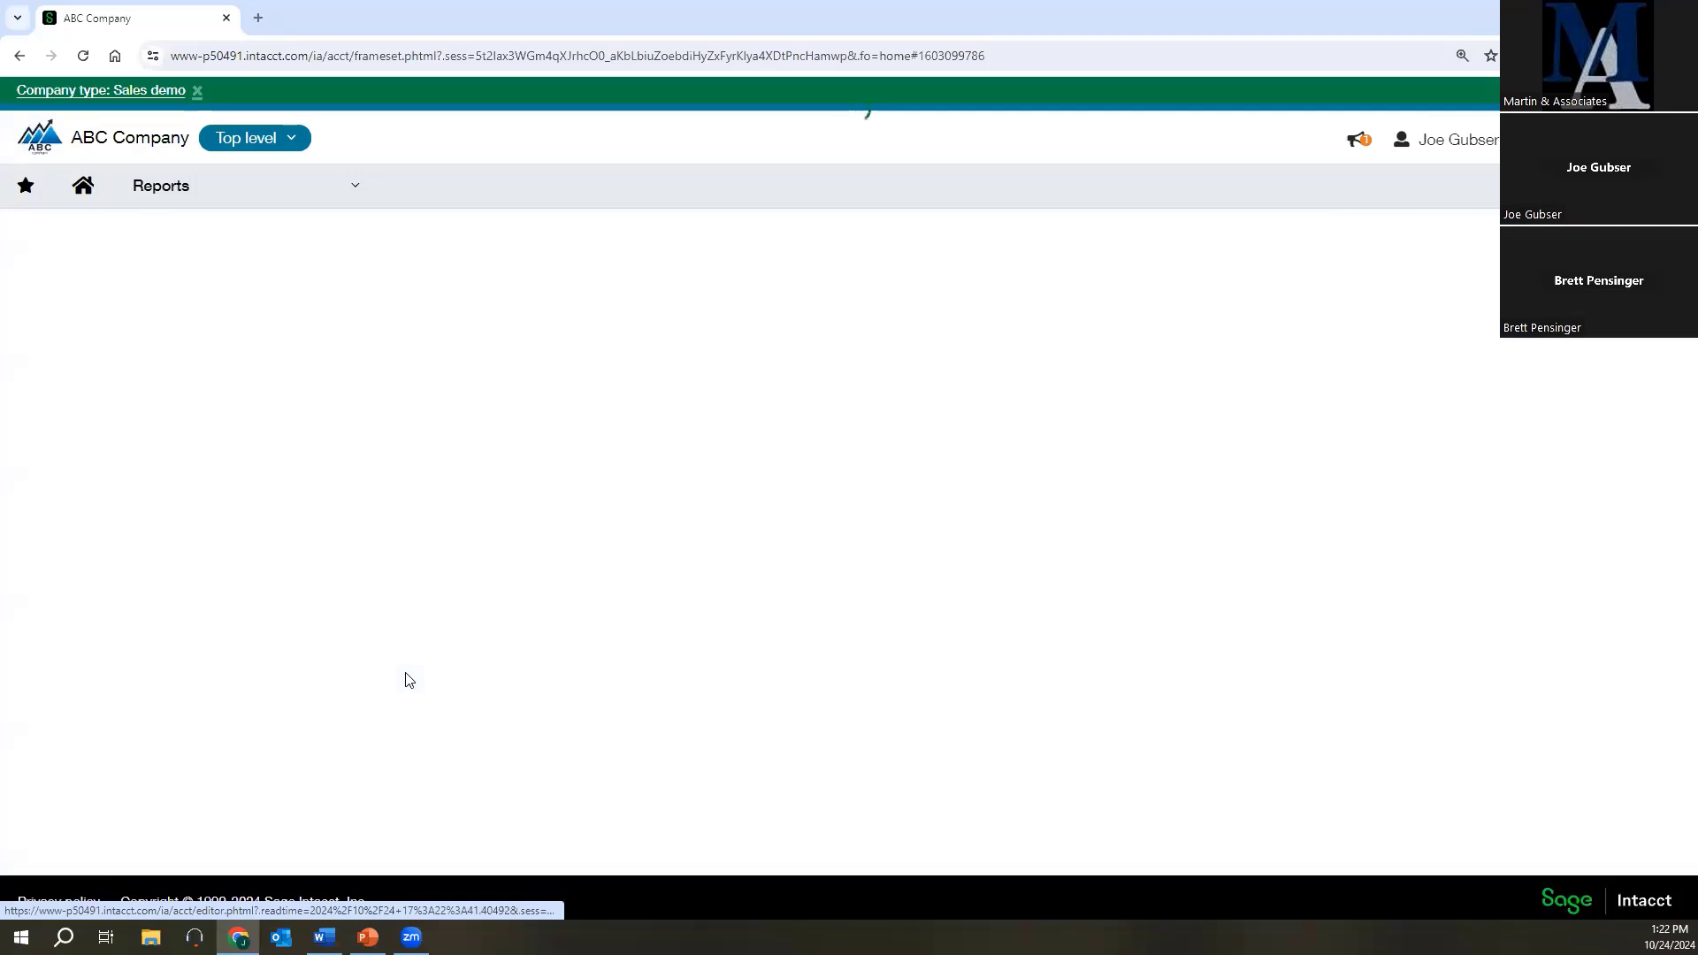
{"action": "scroll", "coordinate": [406, 679], "scroll_direction": "down", "scroll_amount": 4}
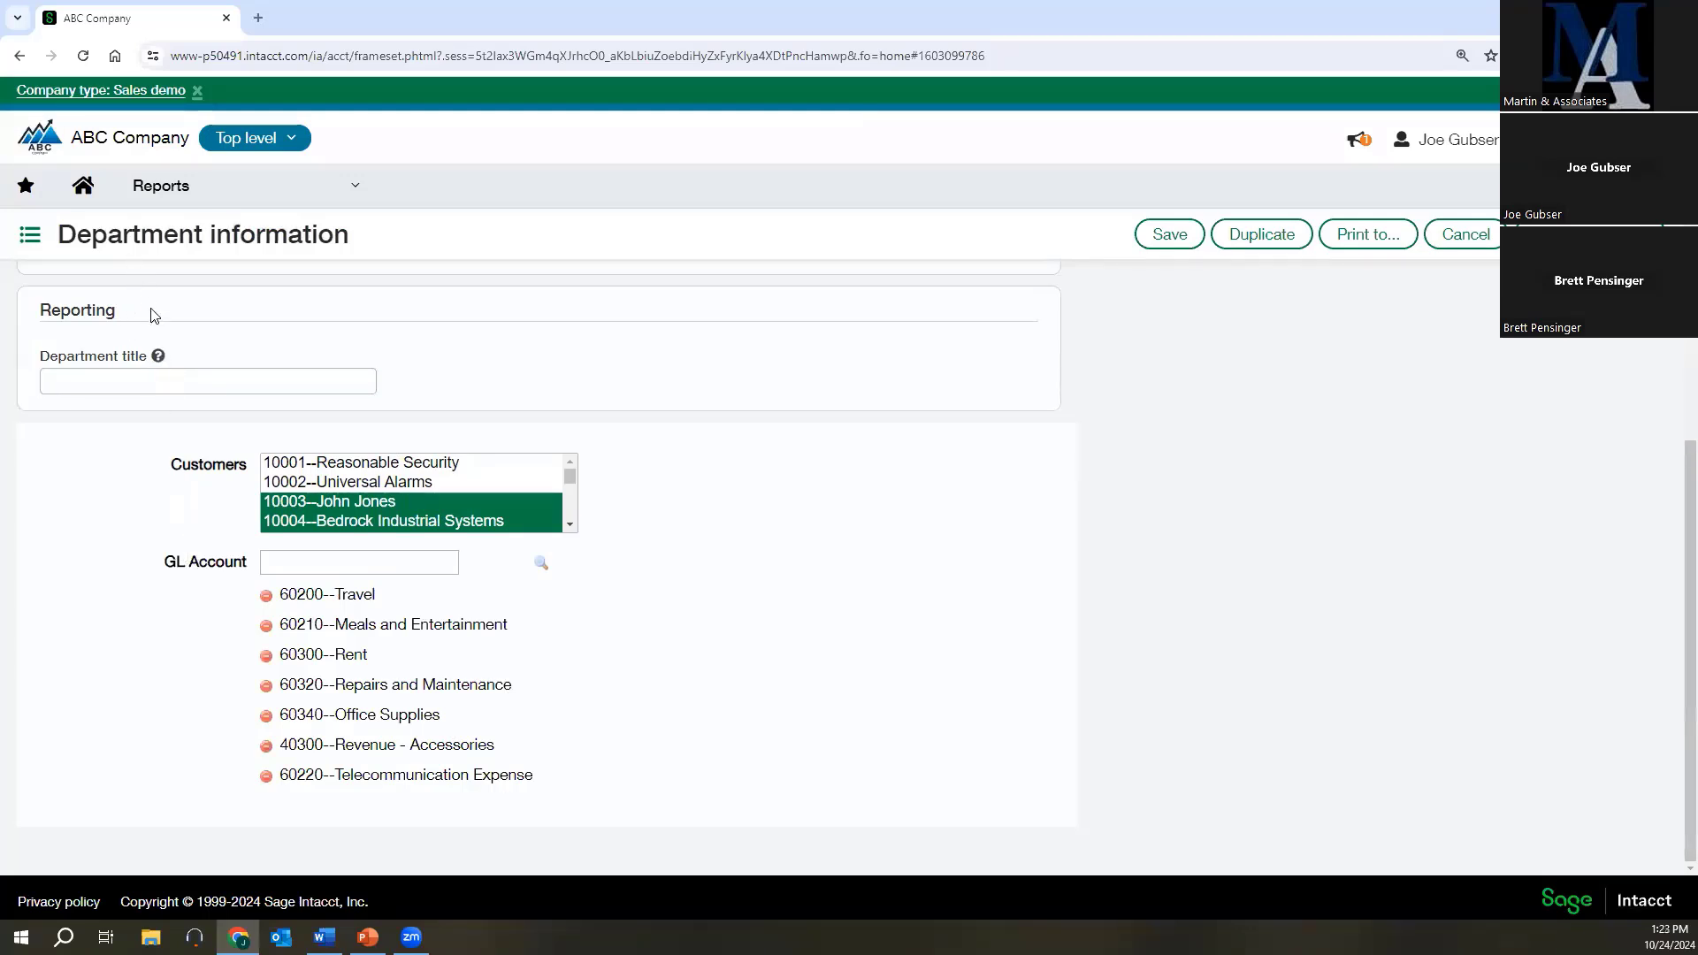
{"action": "scroll", "coordinate": [217, 526], "scroll_direction": "up", "scroll_amount": 4}
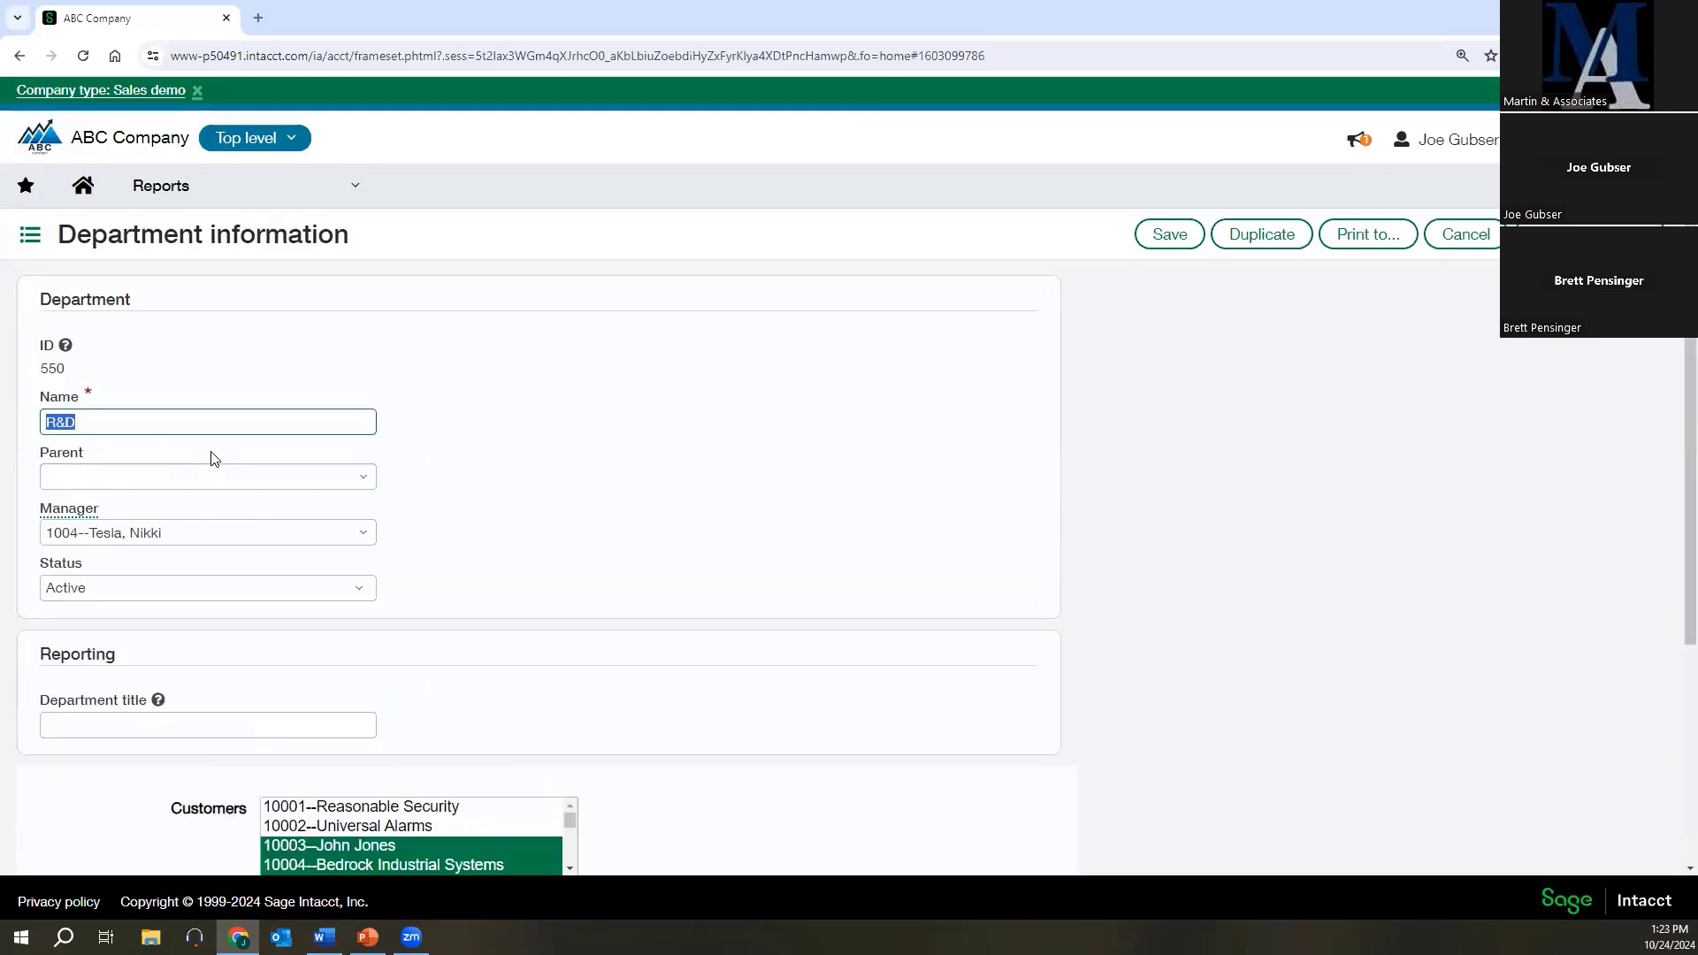
Open the General Ledger accounts list and filter it by account number 6.
{"action": "left_click", "coordinate": [168, 187]}
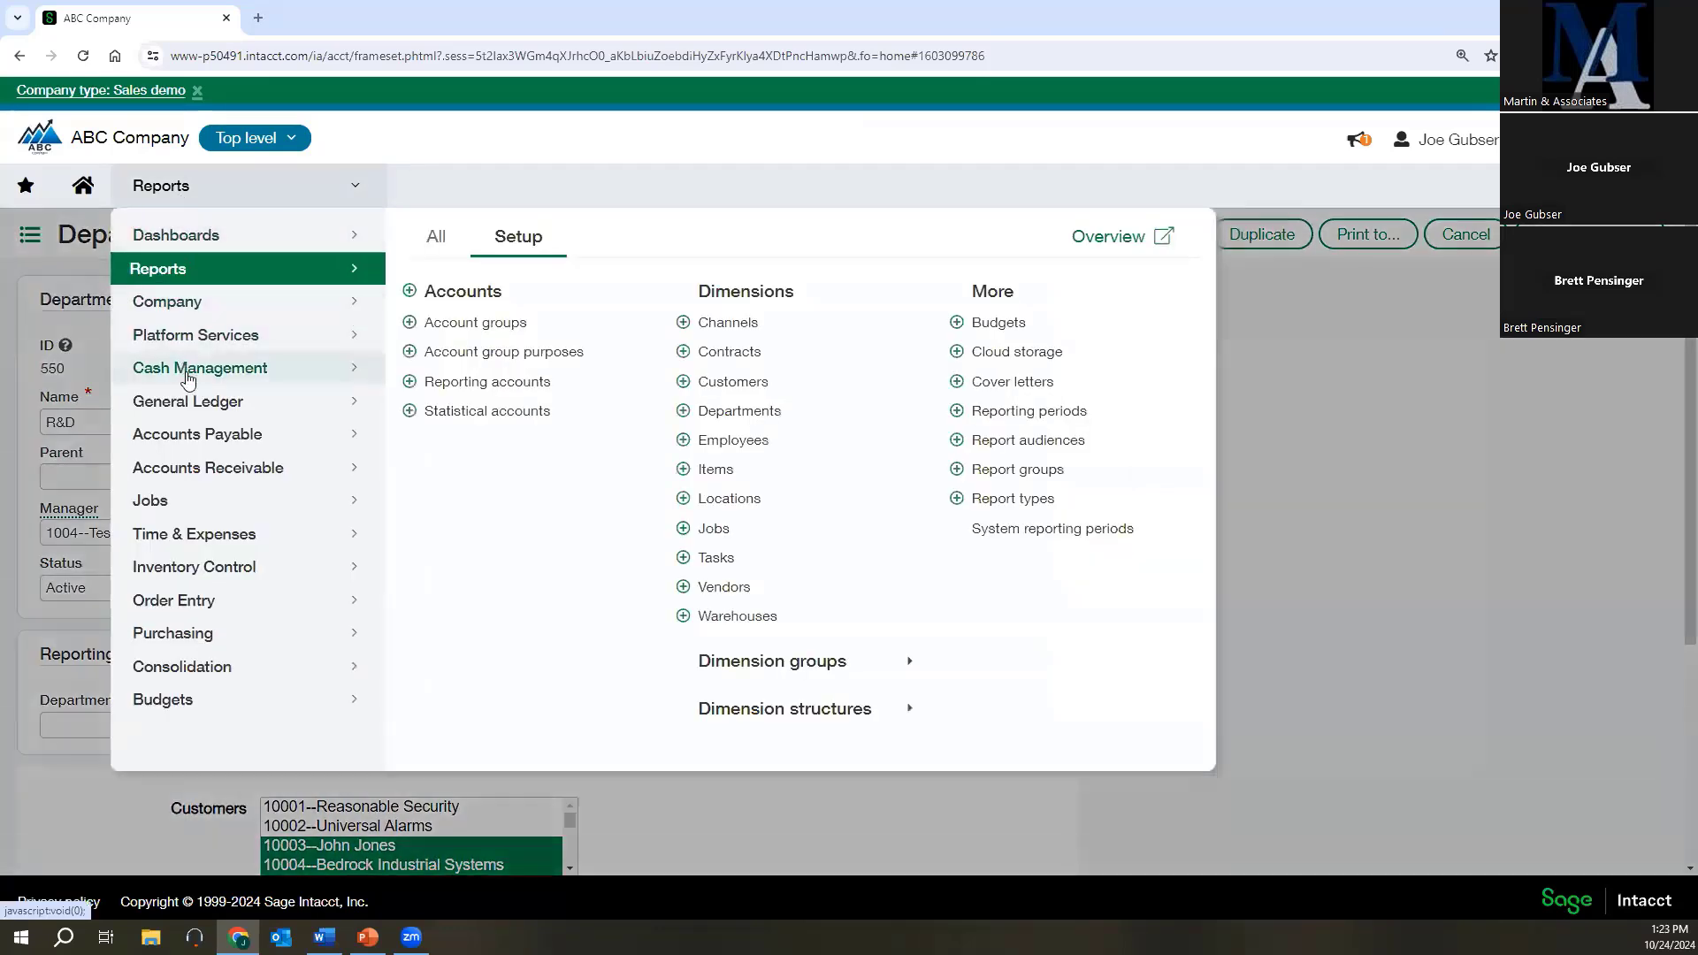
{"action": "mouse_move", "coordinate": [187, 401]}
{"action": "left_click", "coordinate": [482, 324]}
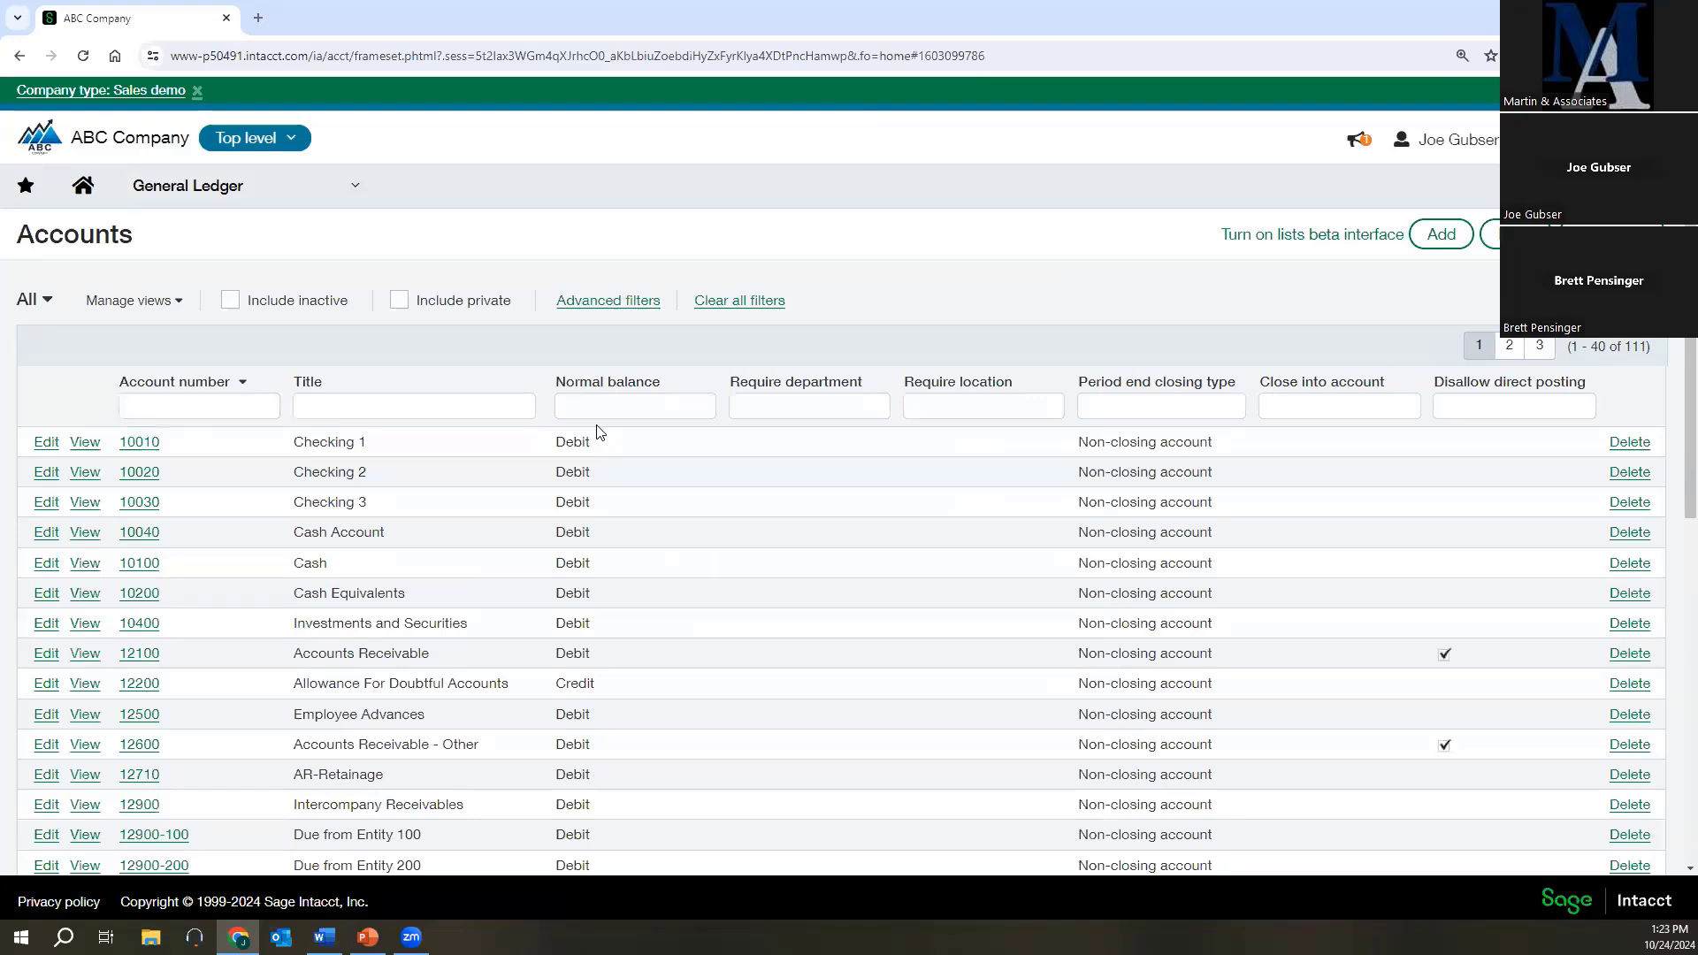
{"action": "left_click", "coordinate": [233, 405]}
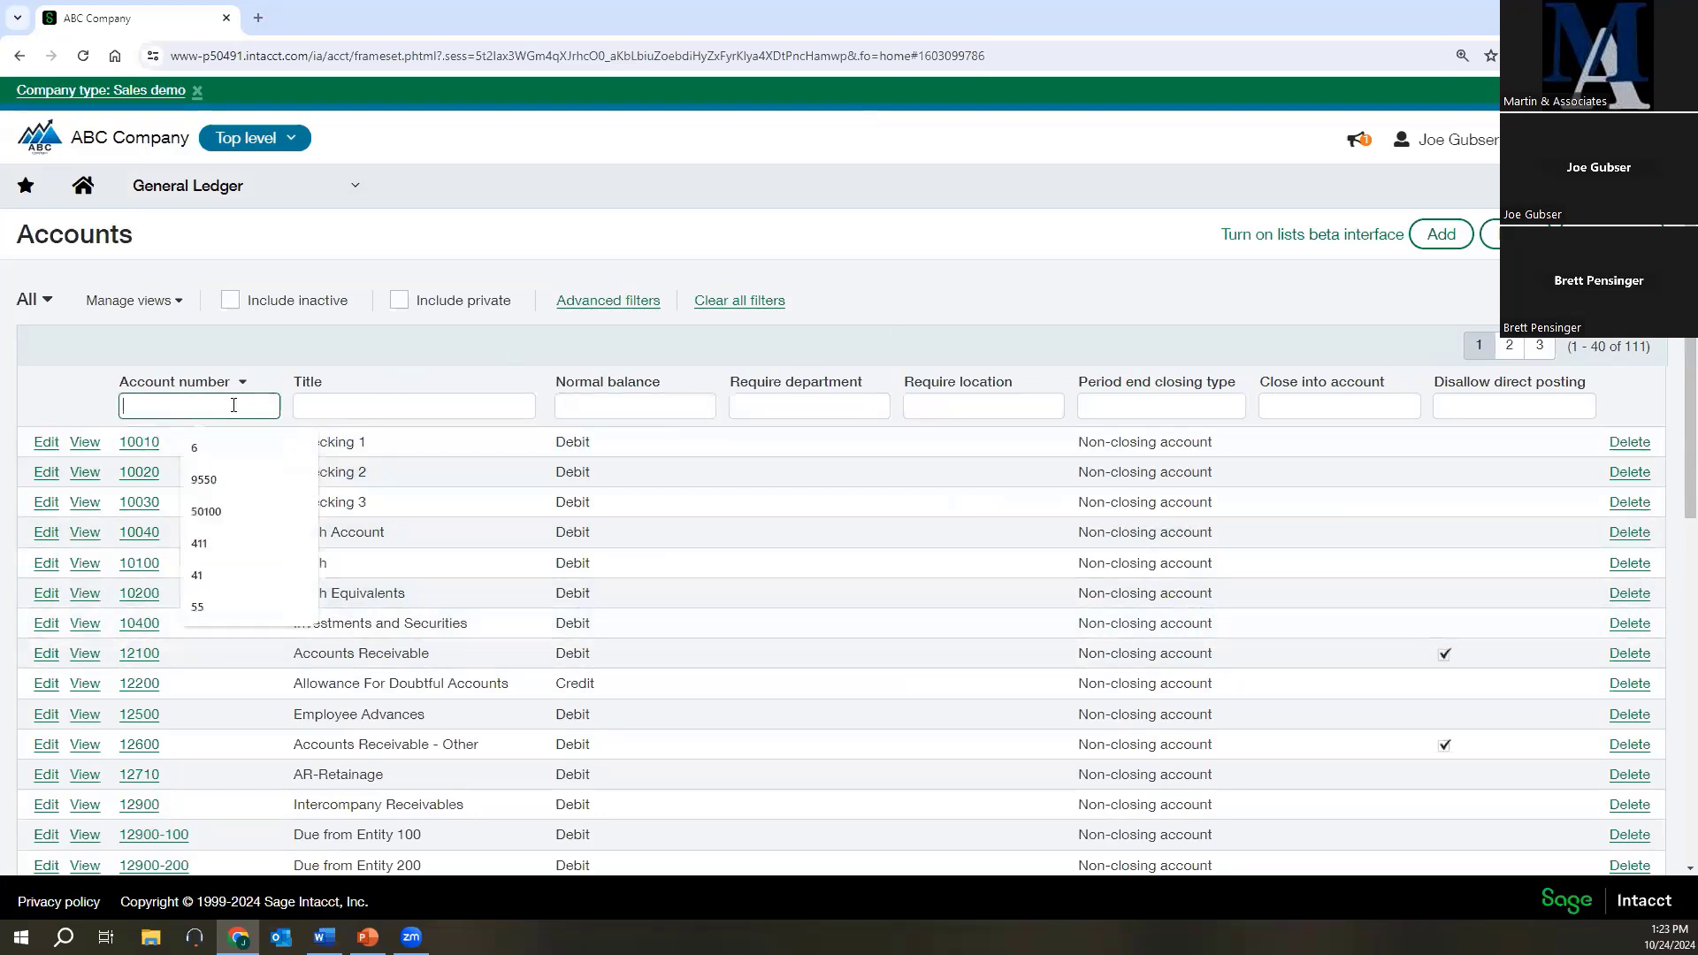
{"action": "left_click", "coordinate": [198, 448]}
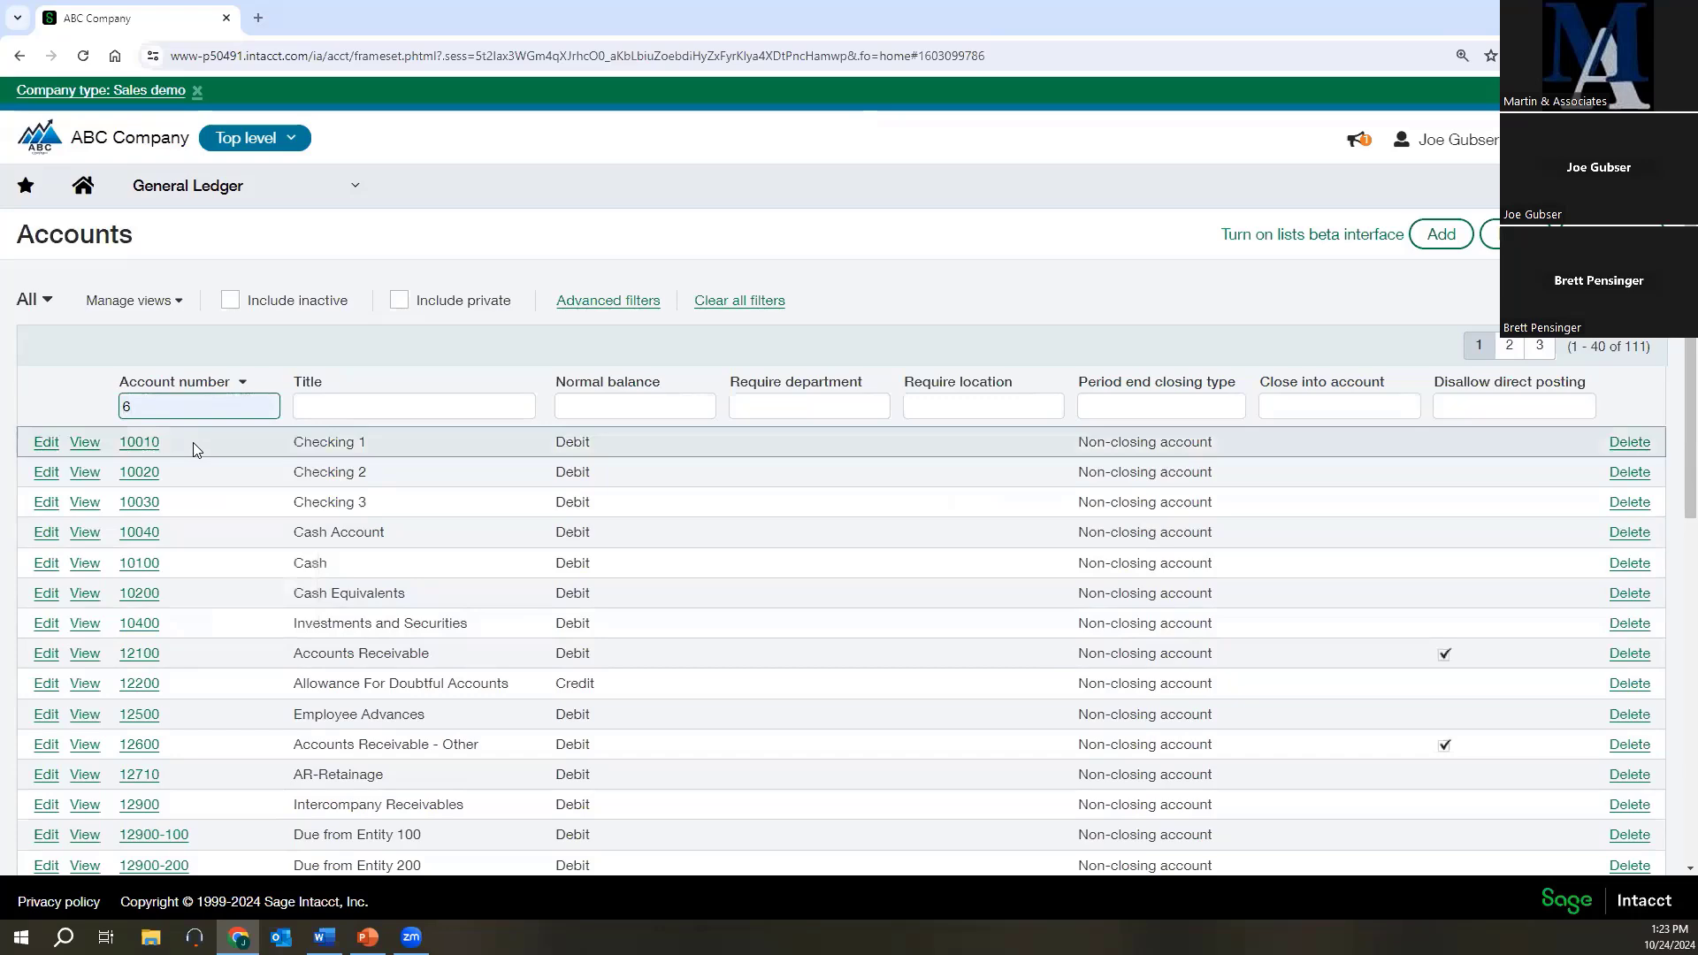
{"action": "key", "text": "Return"}
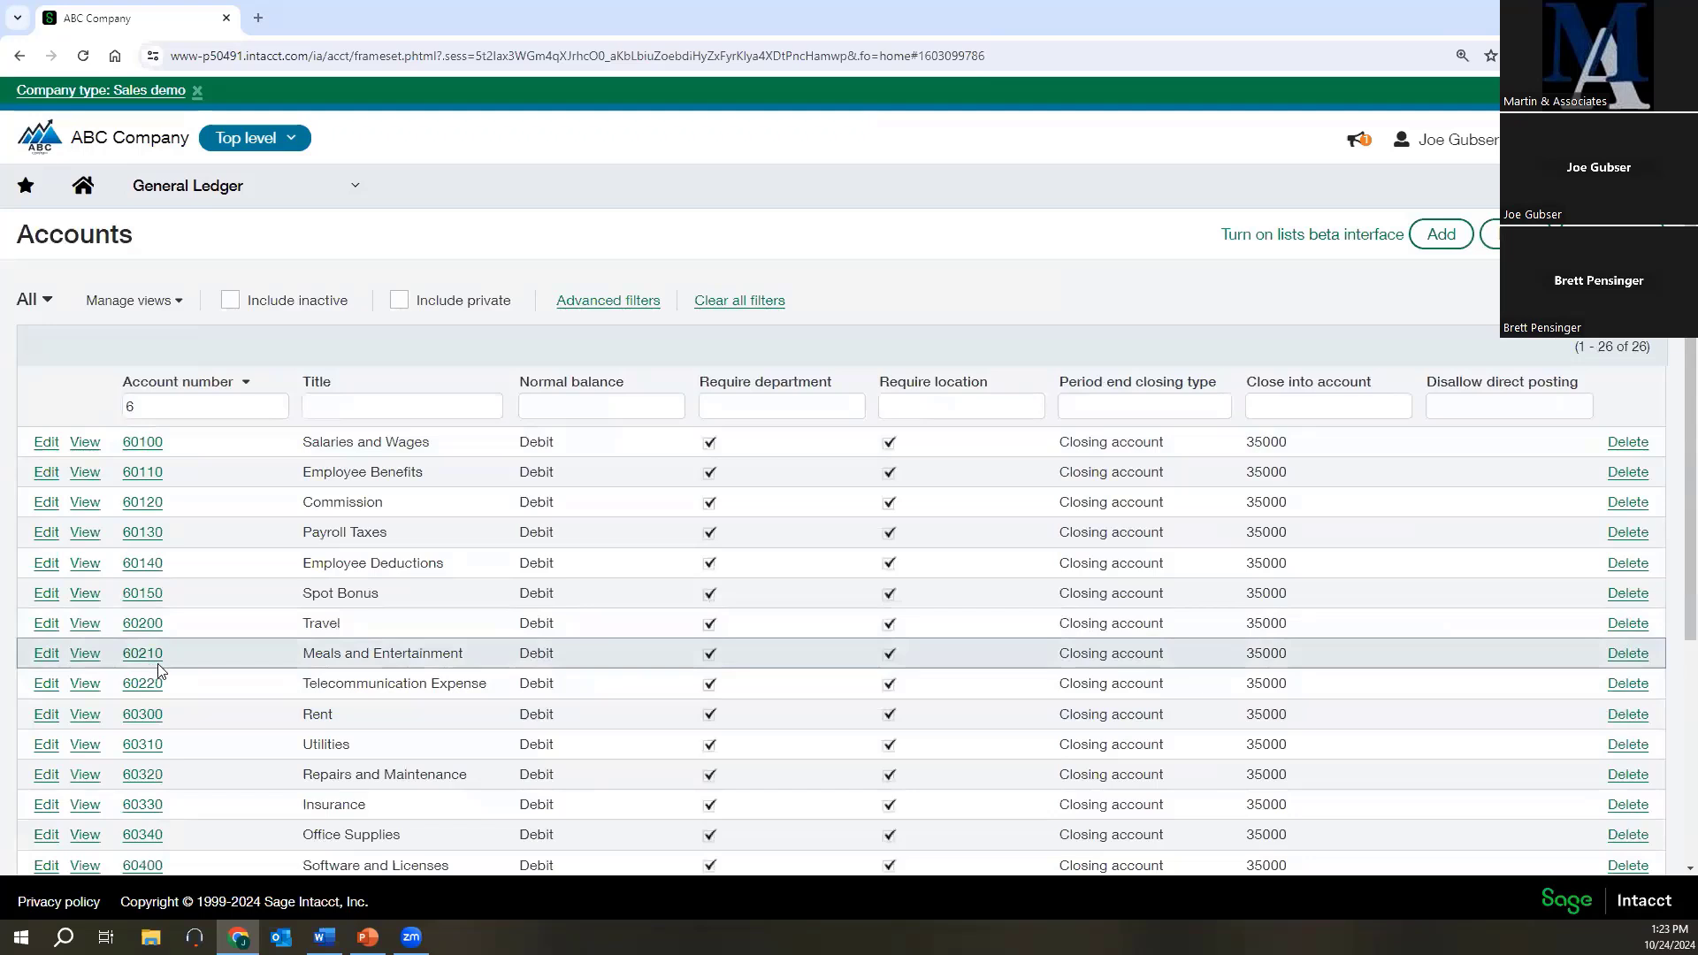
Narrow the General Ledger accounts list to accounts whose title matches rent.
{"action": "left_click", "coordinate": [379, 405]}
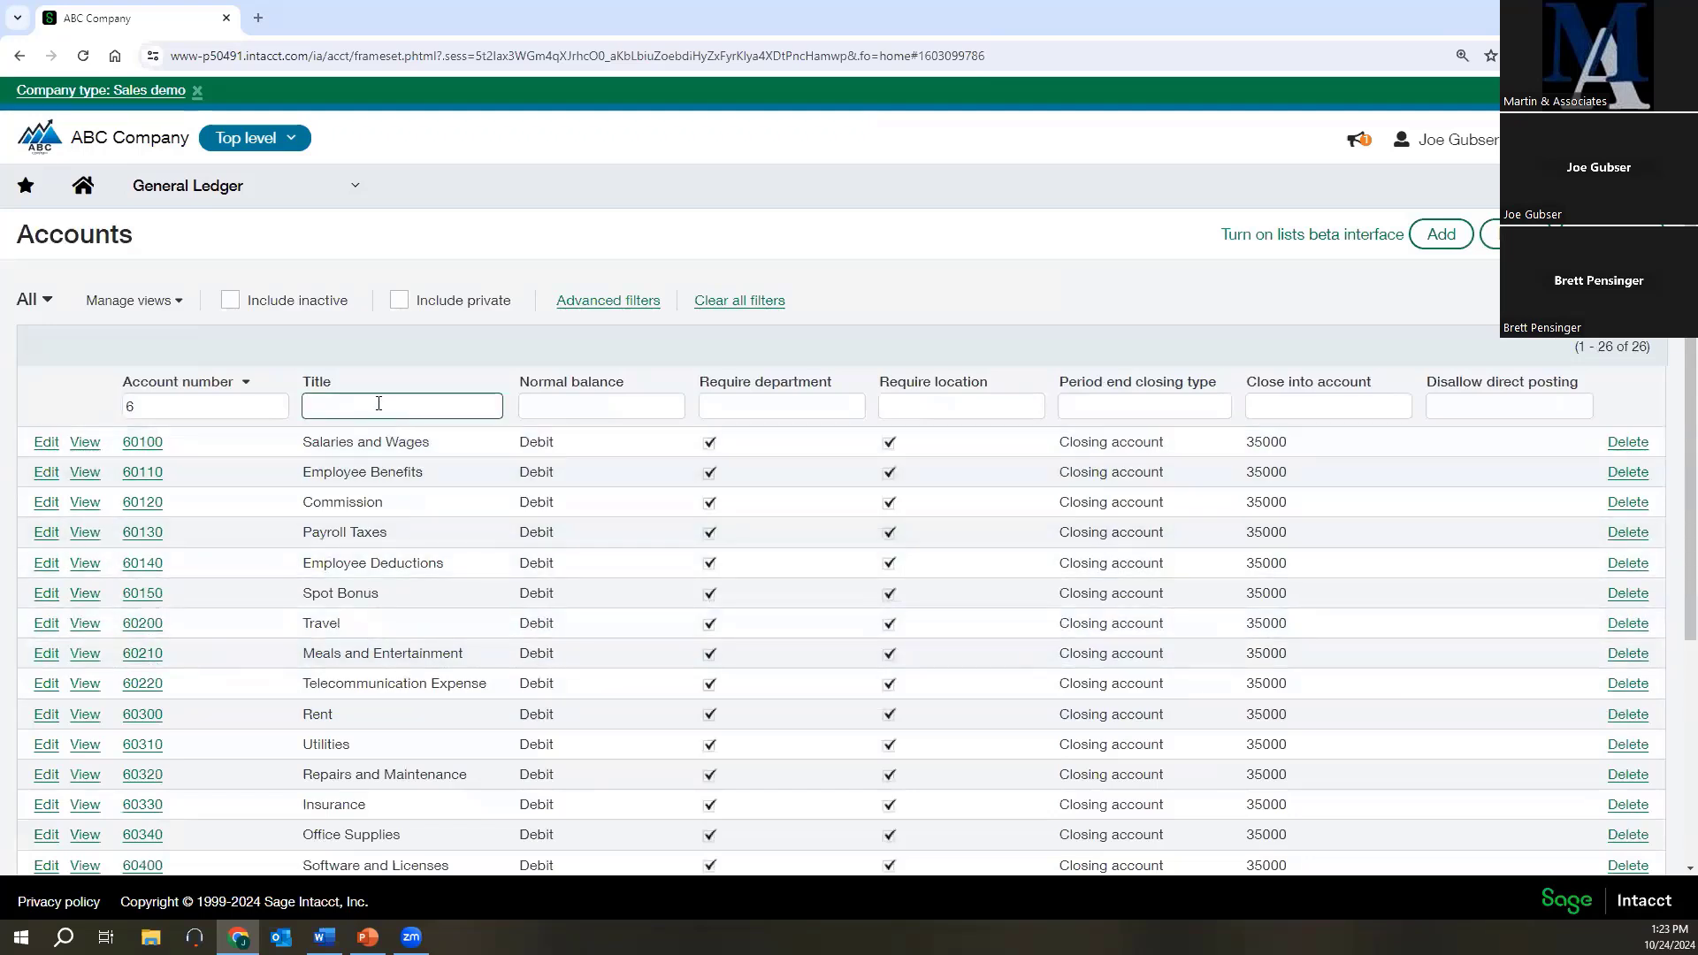
{"action": "left_click", "coordinate": [387, 406]}
{"action": "type", "text": "rent"}
{"action": "key", "text": "Return"}
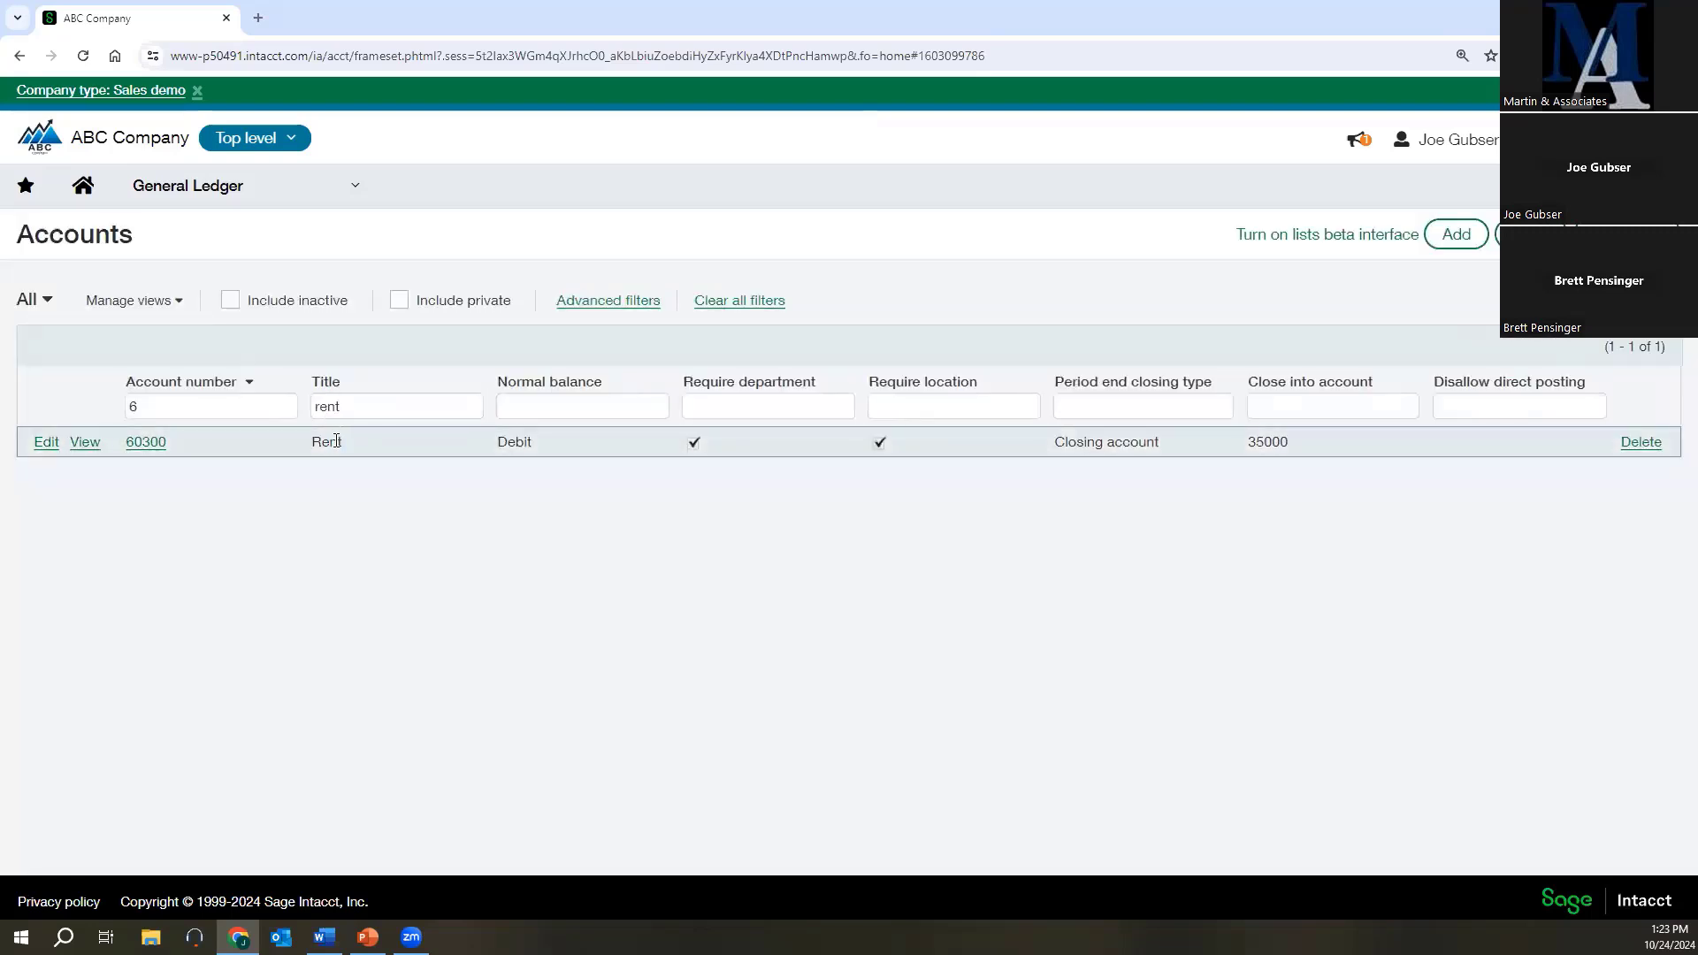
Clear the title and account number filters to list all General Ledger accounts again.
{"action": "double_click", "coordinate": [369, 403]}
{"action": "key", "text": "BackSpace"}
{"action": "key", "text": "shift+Tab"}
{"action": "key", "text": "BackSpace"}
{"action": "key", "text": "Return"}
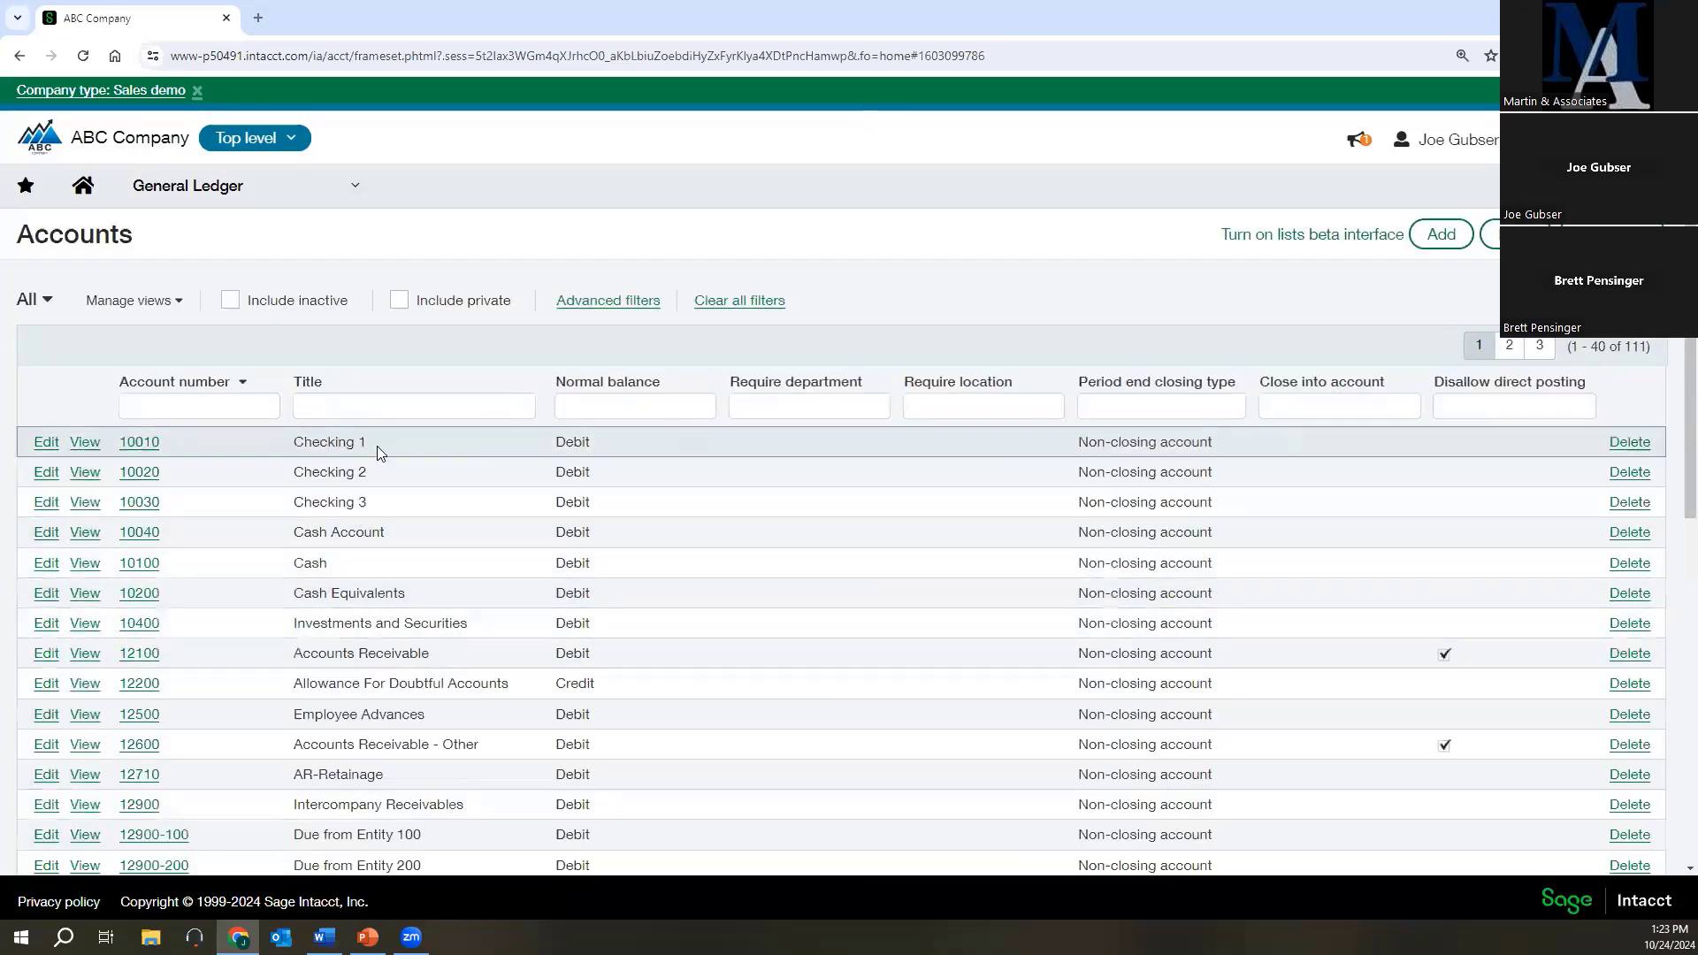
Search the account titles for receivable, then broaden the search with a leading wildcard as %receivable.
{"action": "left_click", "coordinate": [330, 410]}
{"action": "left_click", "coordinate": [318, 412]}
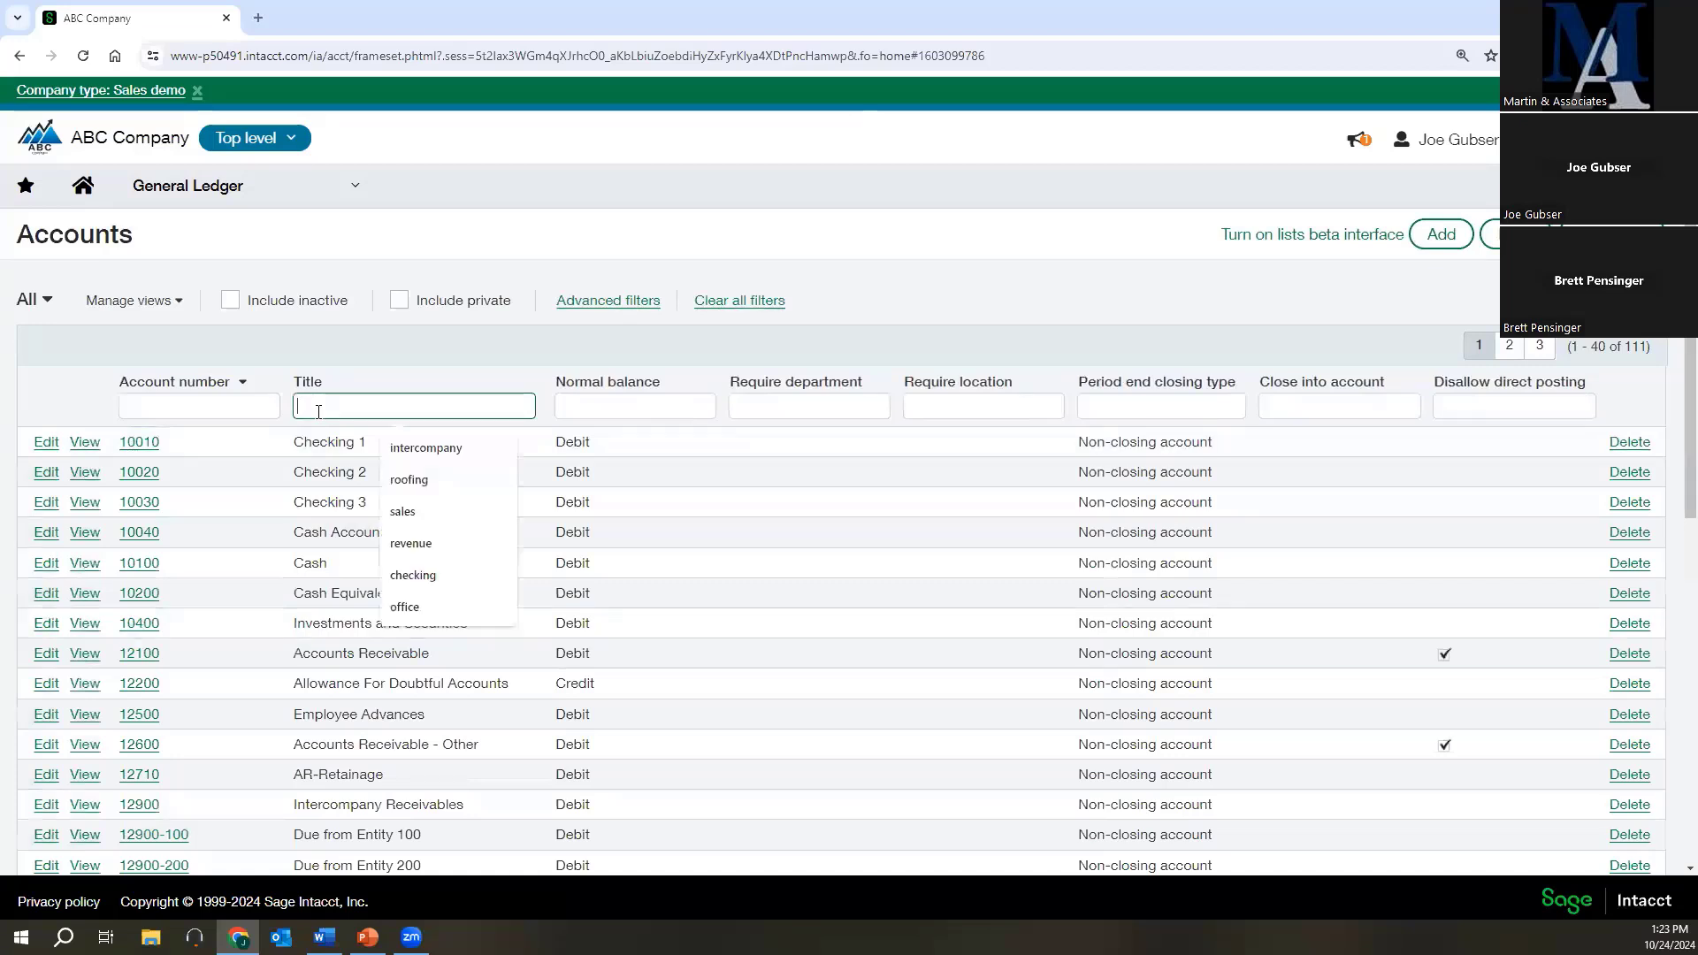
{"action": "type", "text": "receiva"}
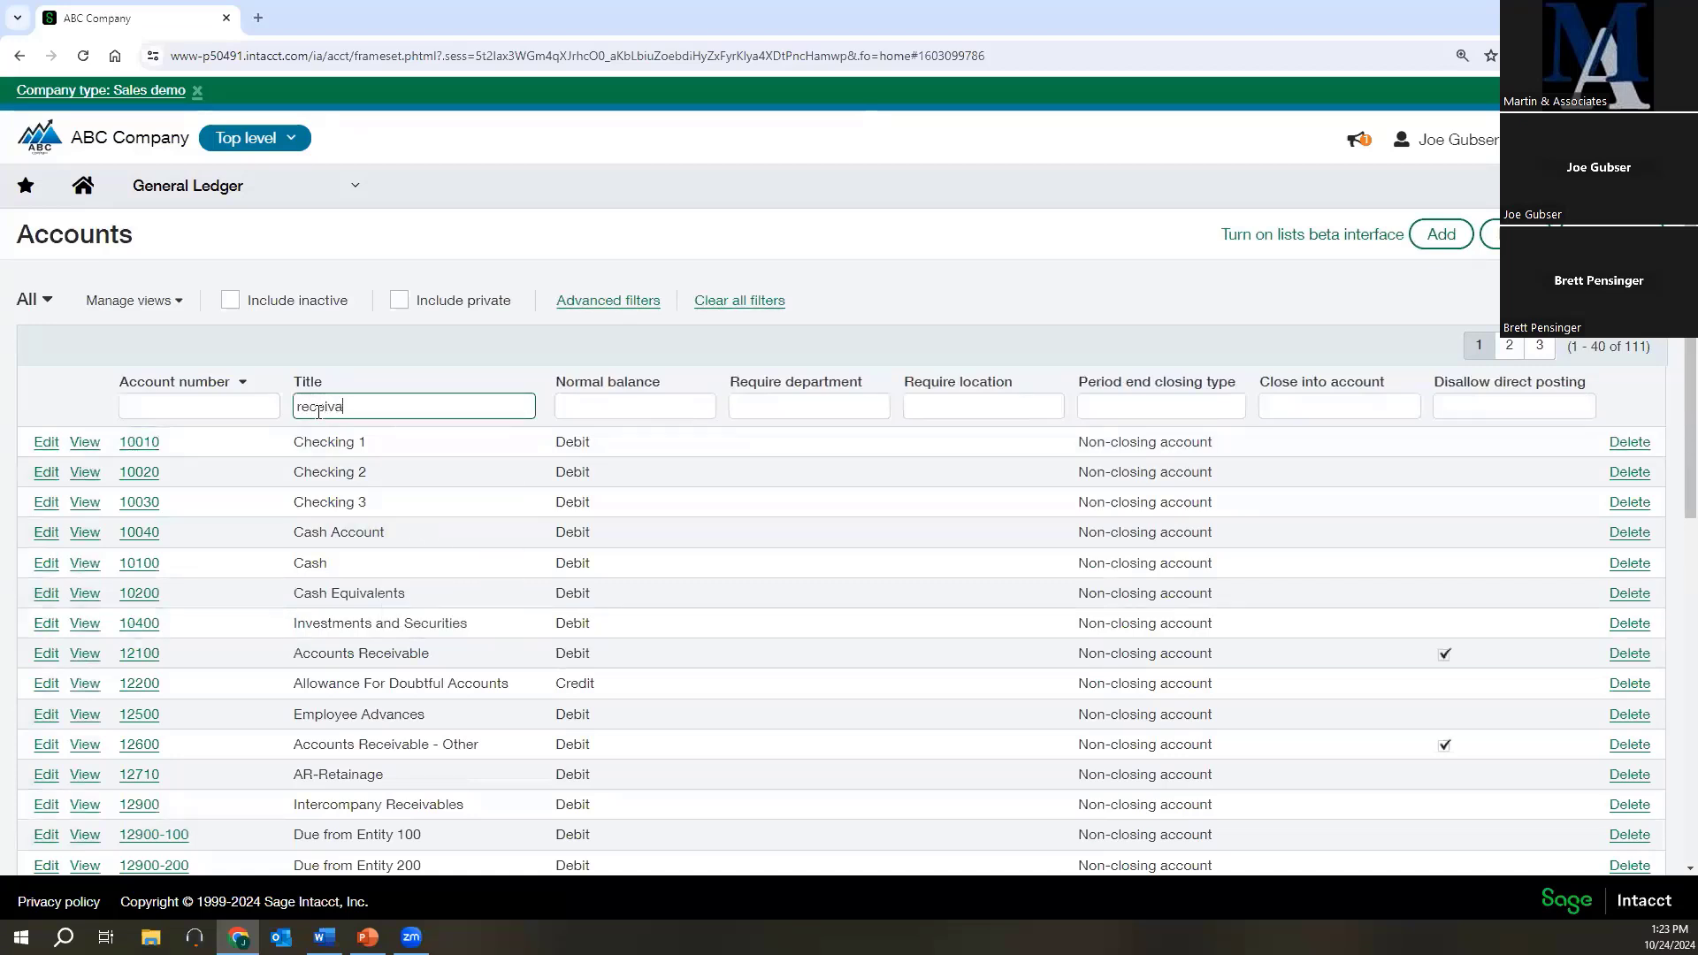
{"action": "type", "text": "ble"}
{"action": "key", "text": "Return"}
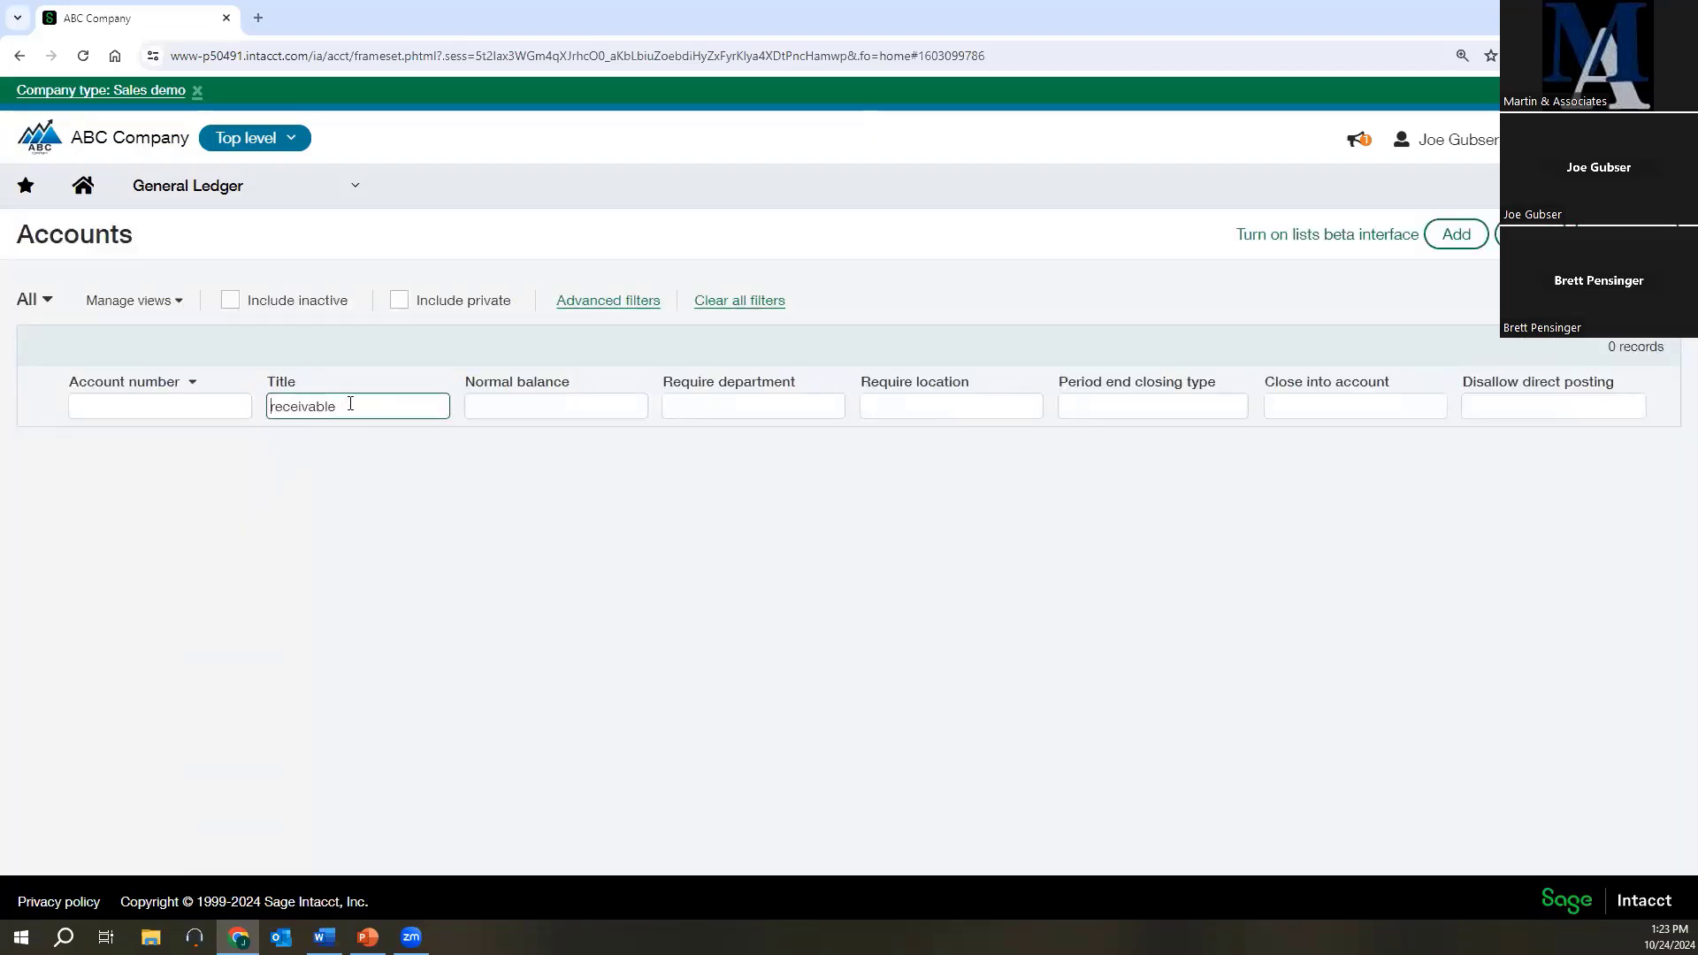
{"action": "type", "text": "%"}
{"action": "key", "text": "Return"}
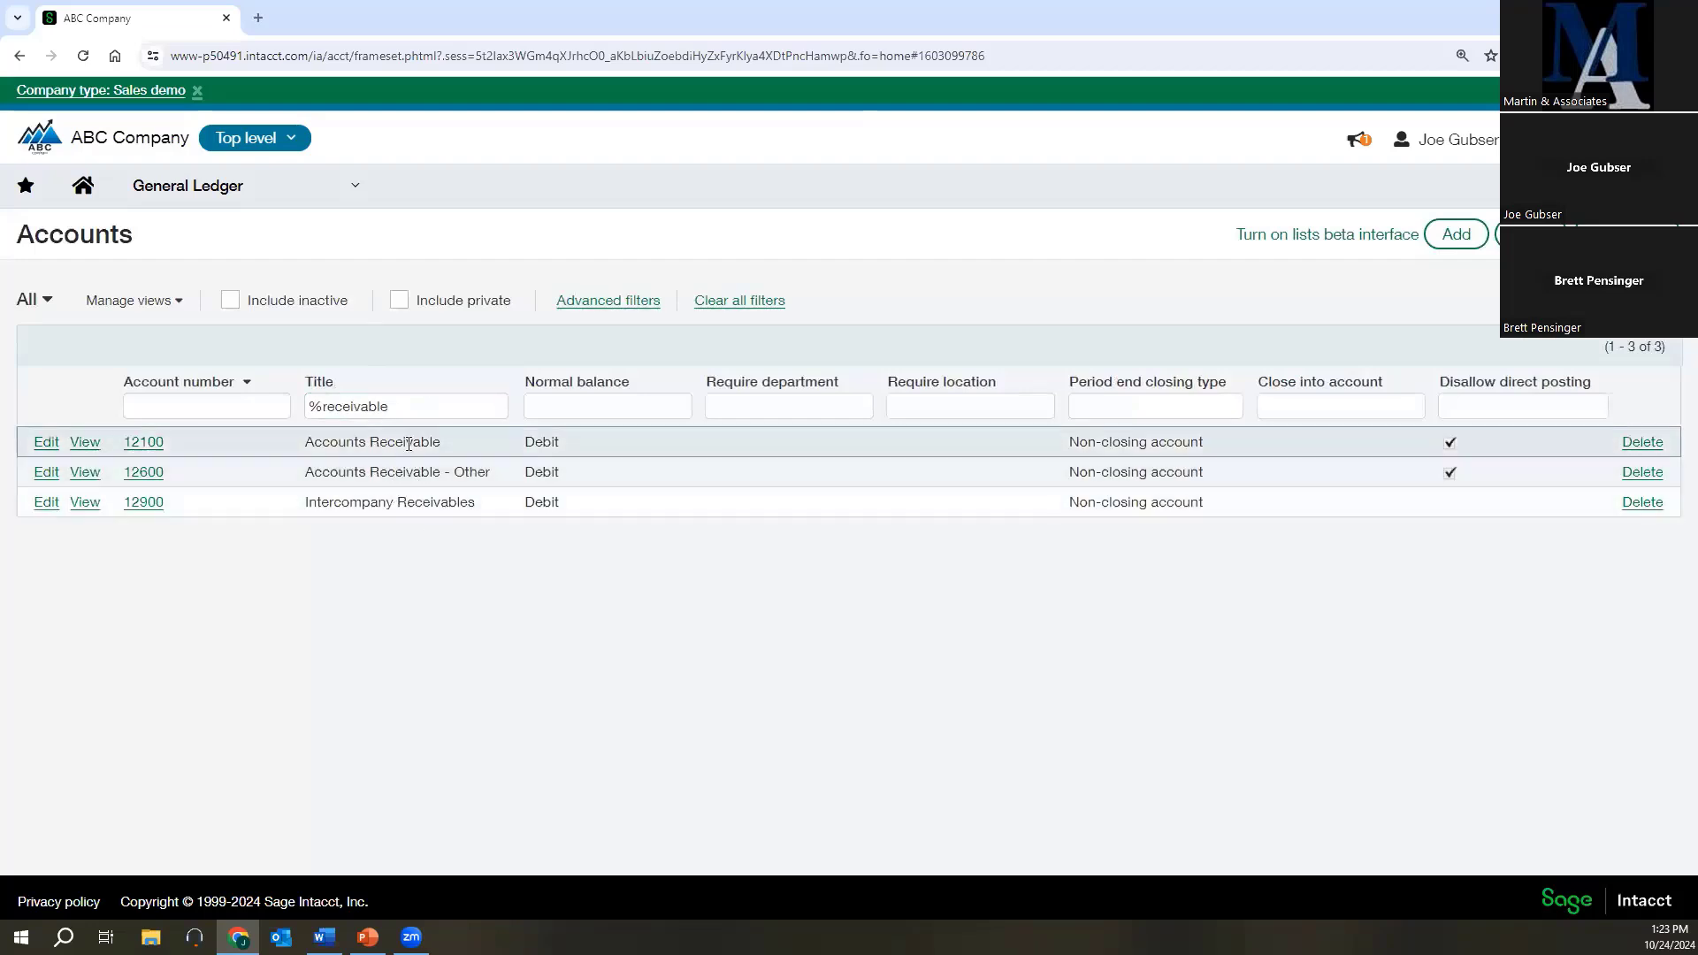
Filter the account titles by rent, open account 60300 for editing and check its related departments.
{"action": "left_click_drag", "start_coordinate": [404, 409], "coordinate": [311, 425]}
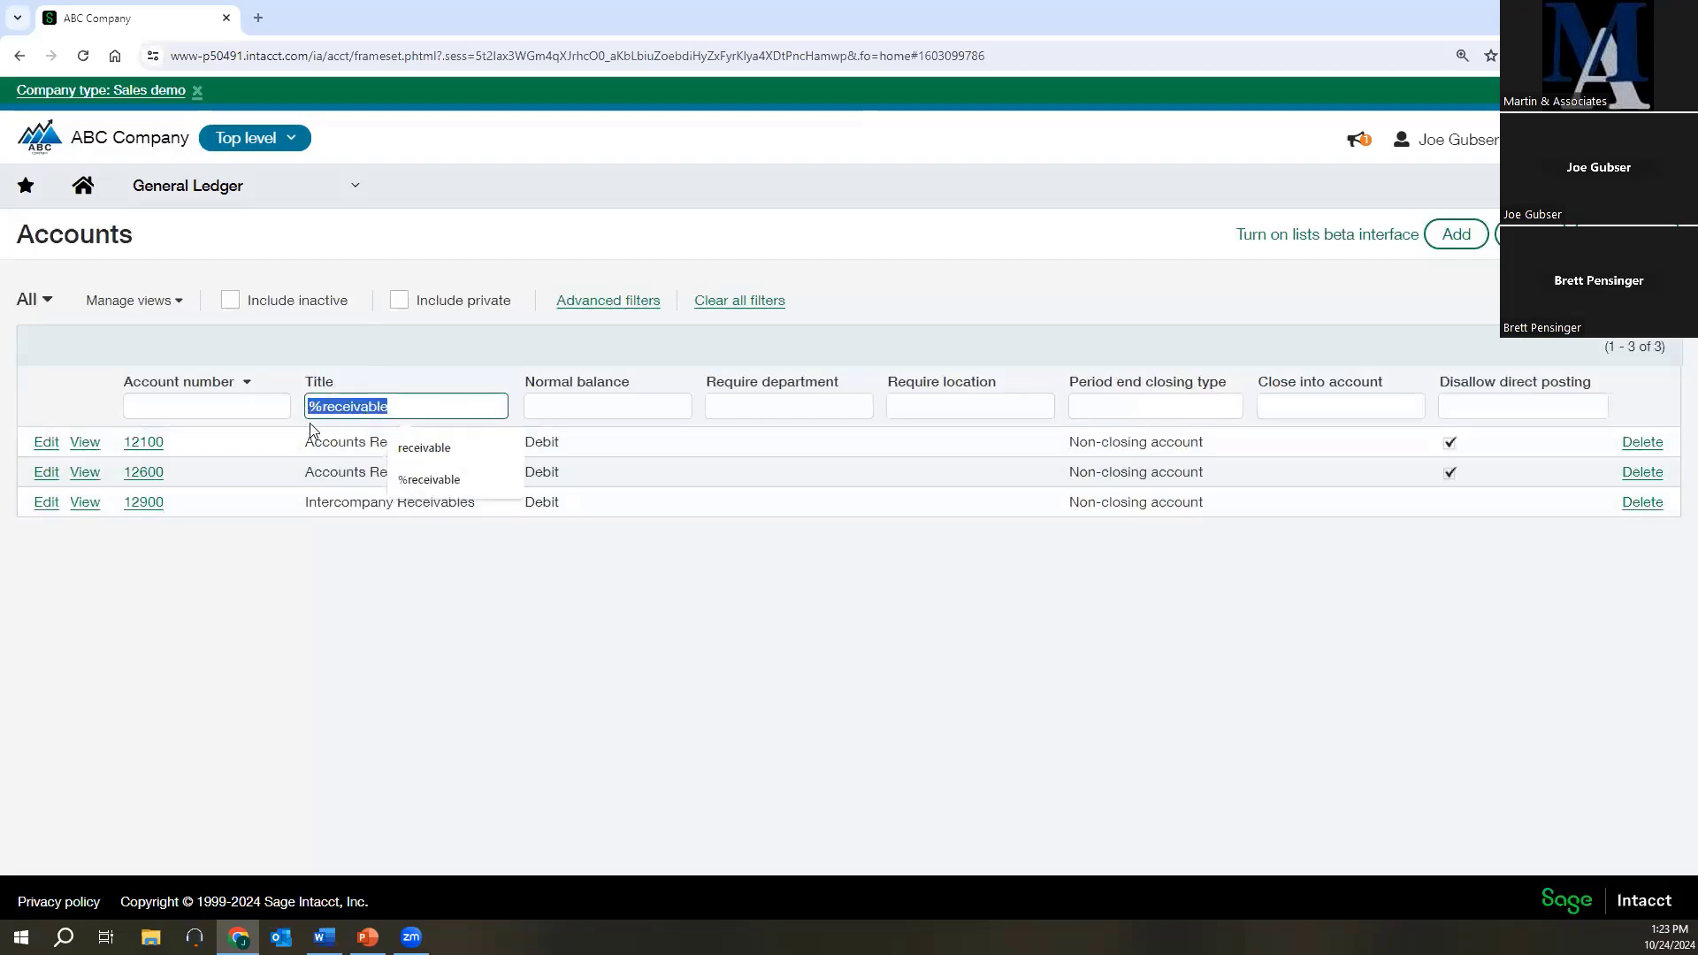
{"action": "type", "text": "rent"}
{"action": "key", "text": "Return"}
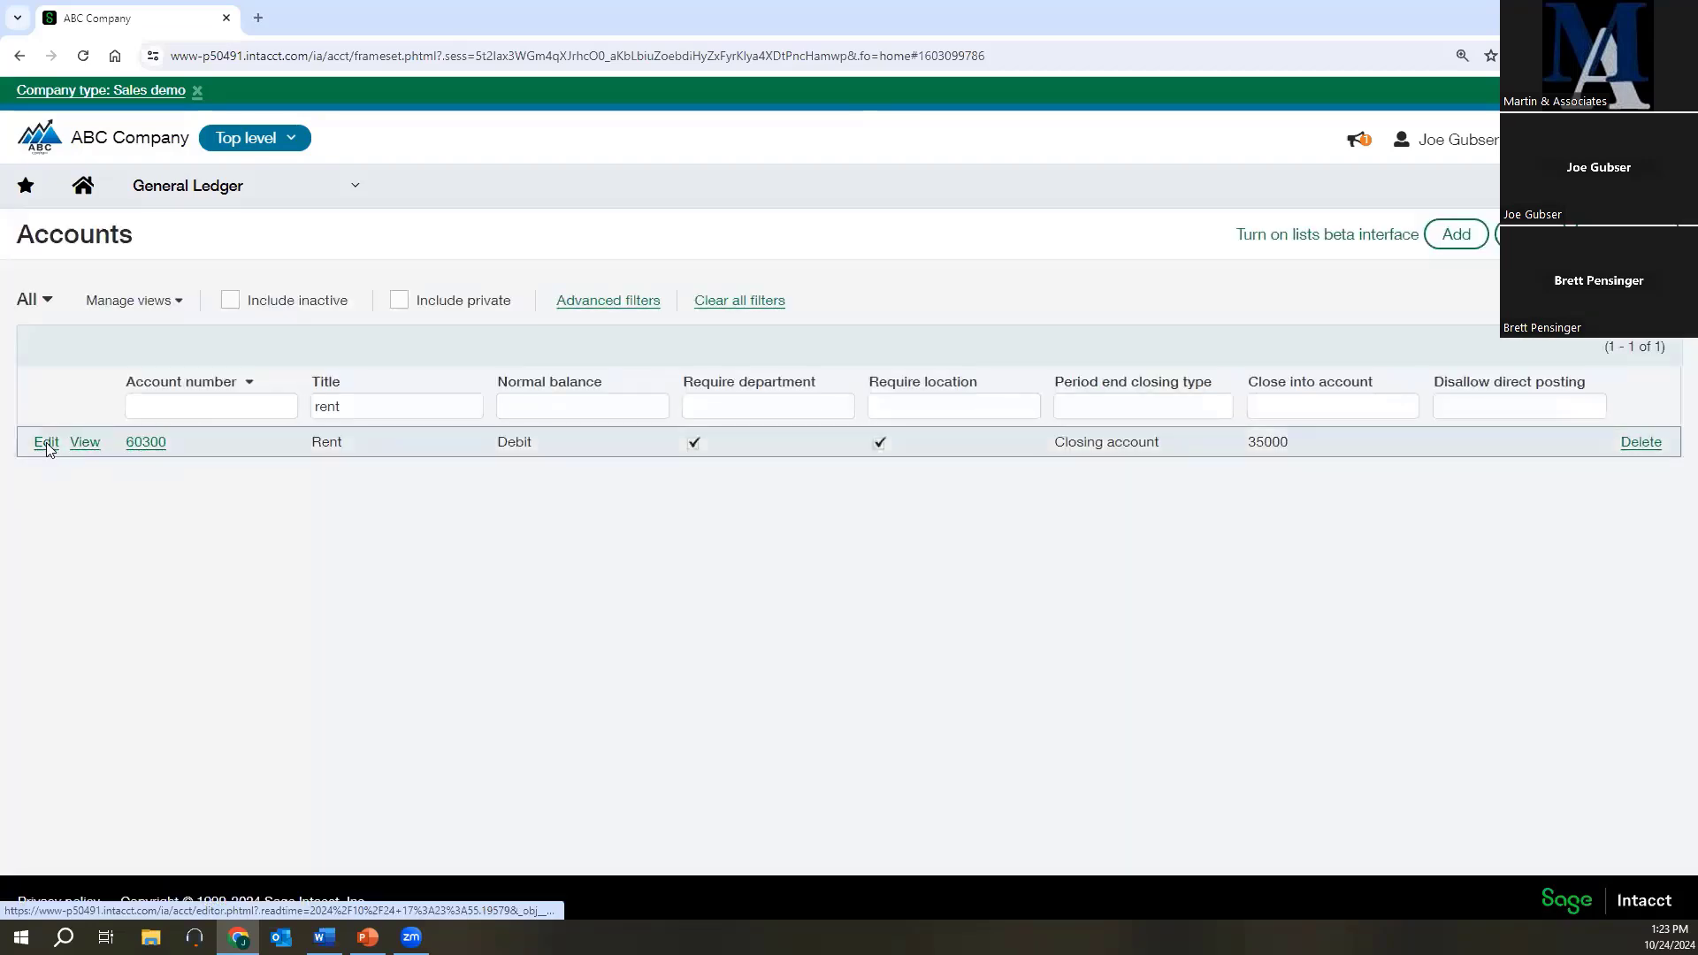
{"action": "left_click", "coordinate": [47, 444]}
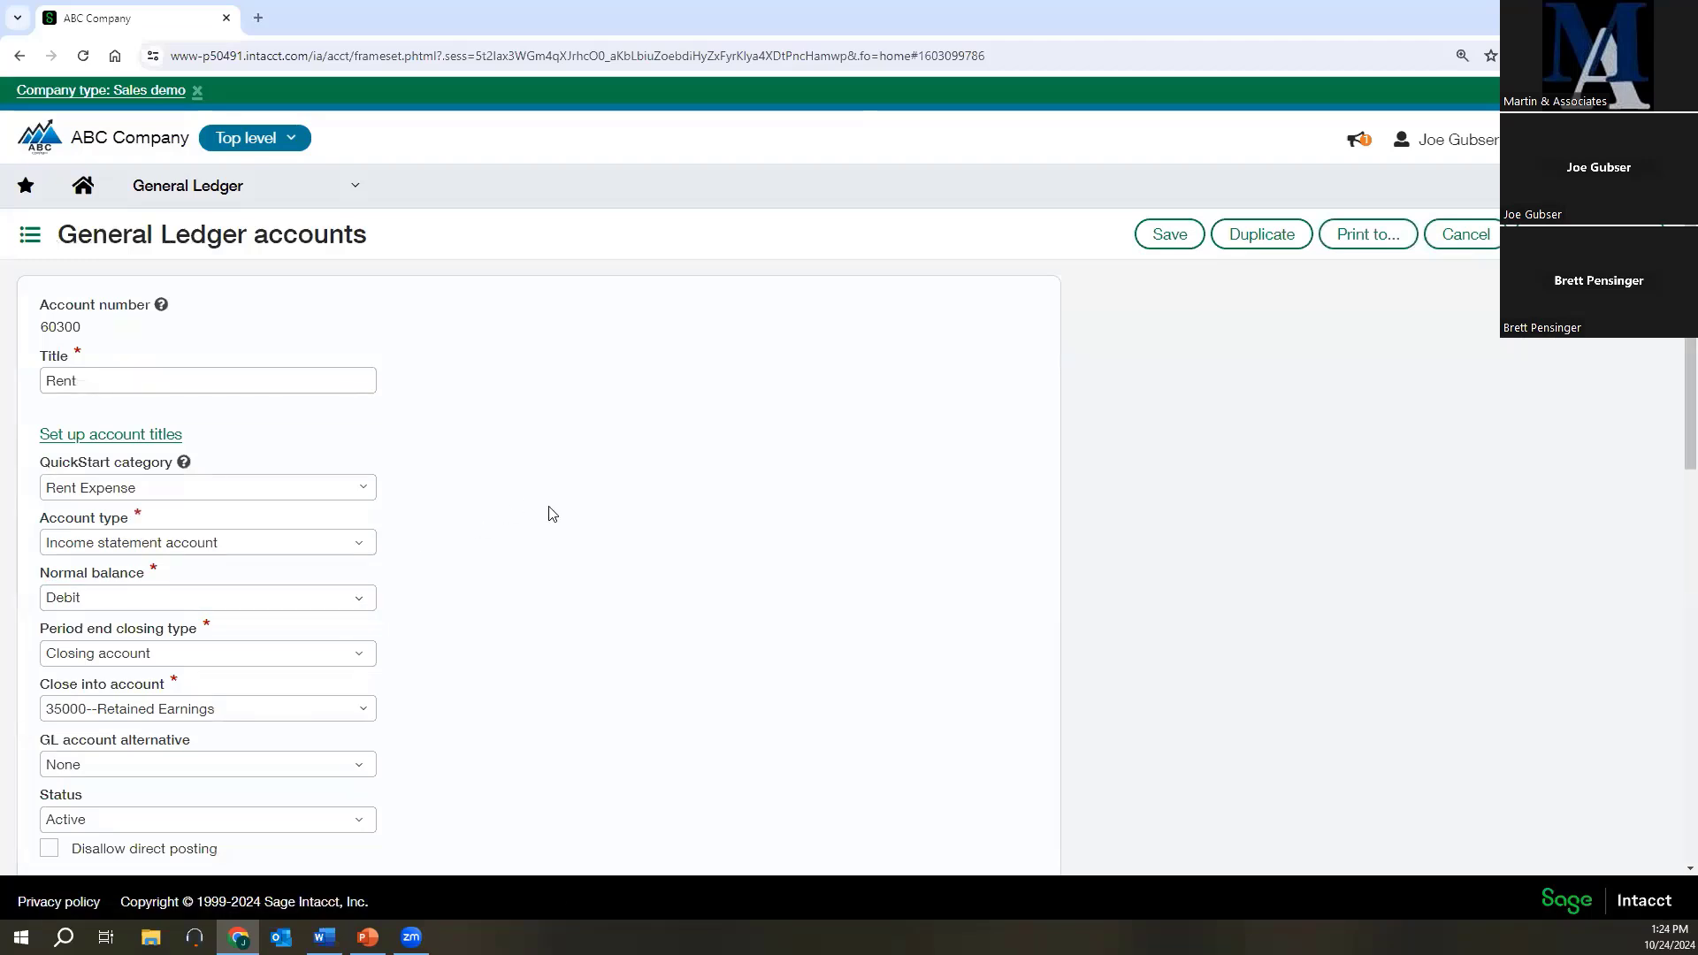
{"action": "scroll", "coordinate": [589, 529], "scroll_direction": "down", "scroll_amount": 10}
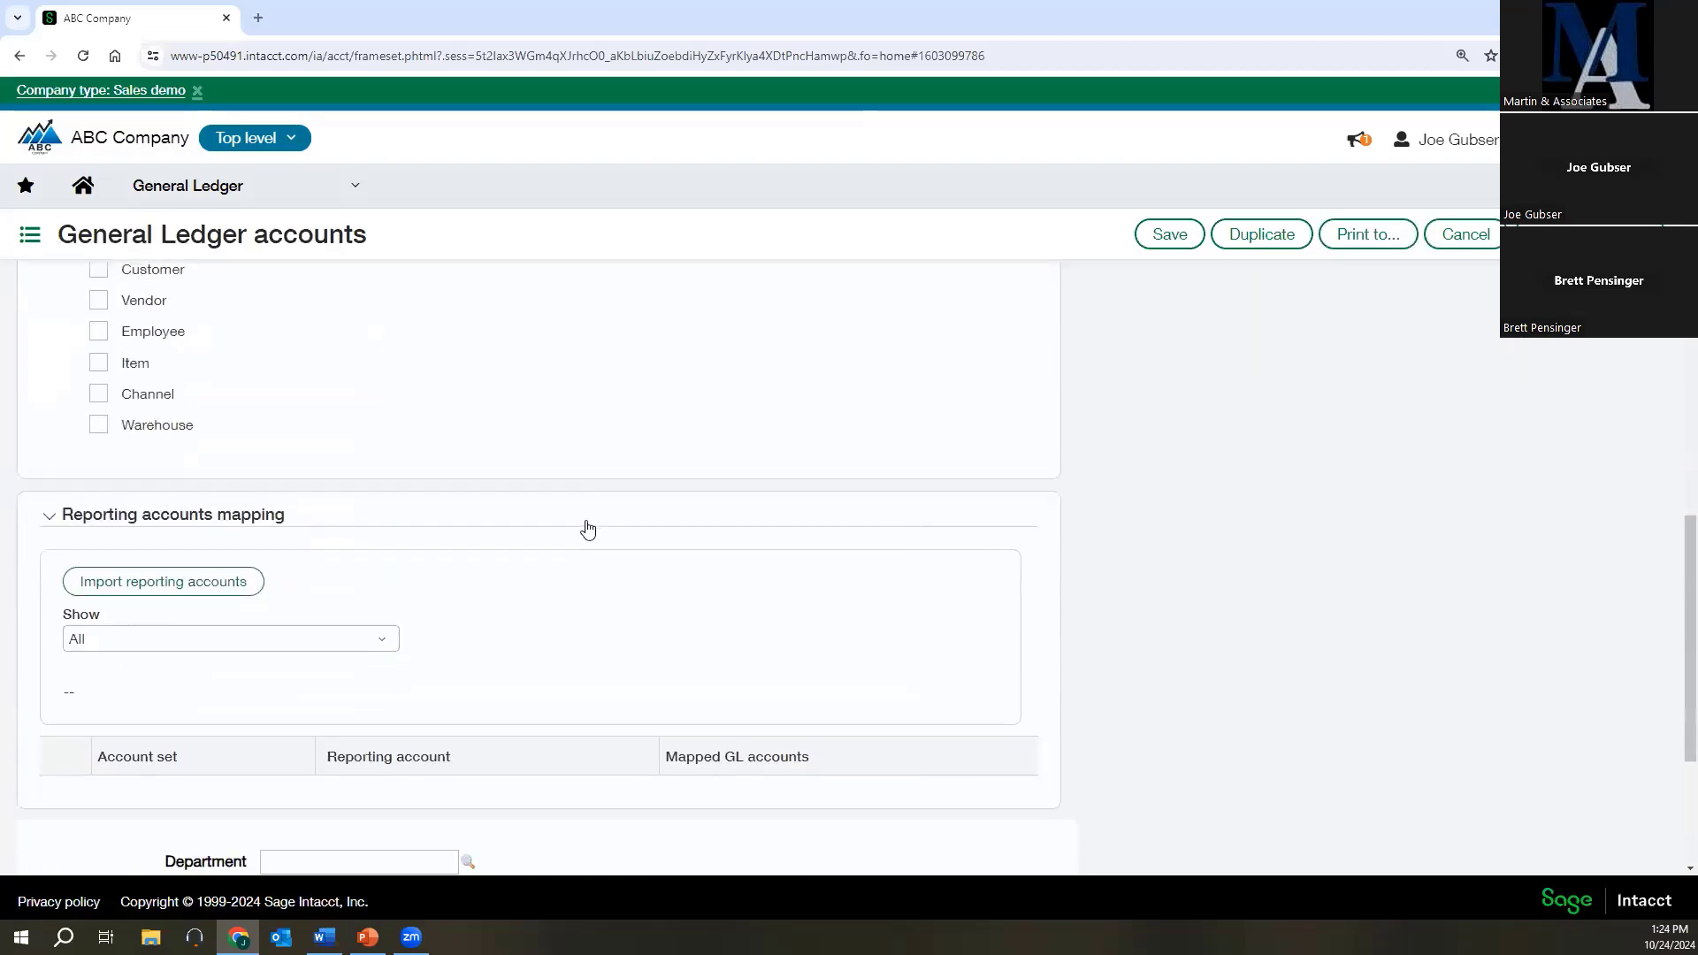
{"action": "scroll", "coordinate": [588, 528], "scroll_direction": "down", "scroll_amount": 3}
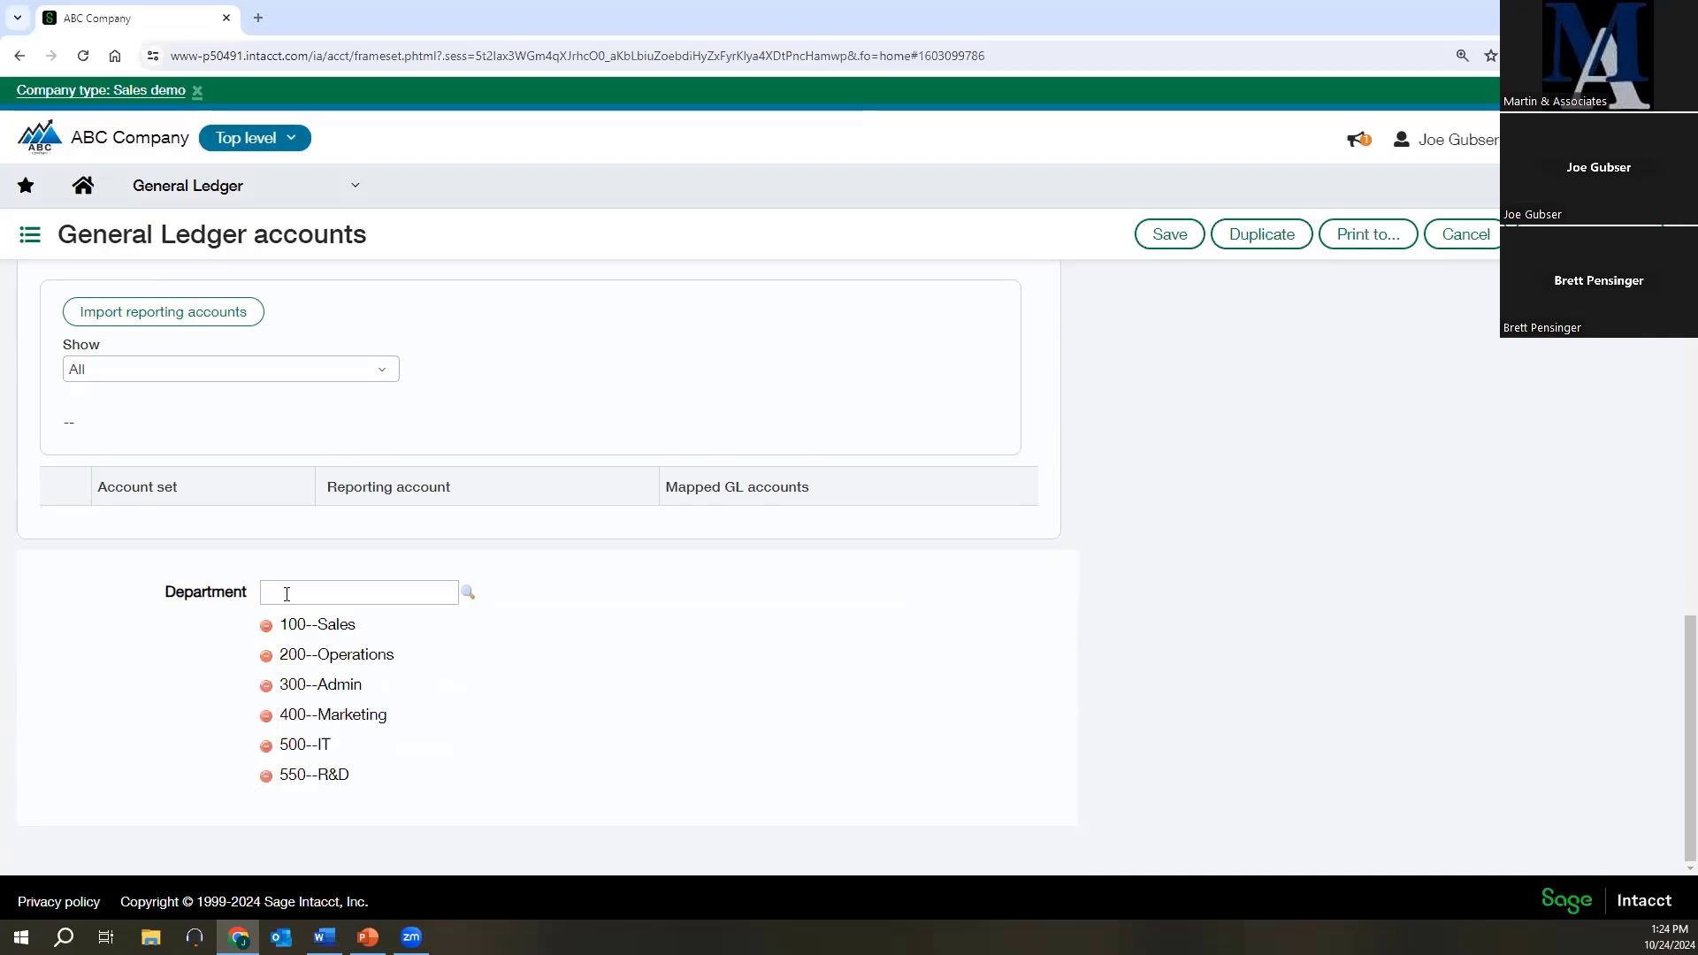
Make Channel a required dimension on the Rent account and save the account.
{"action": "scroll", "coordinate": [72, 599], "scroll_direction": "up", "scroll_amount": 1}
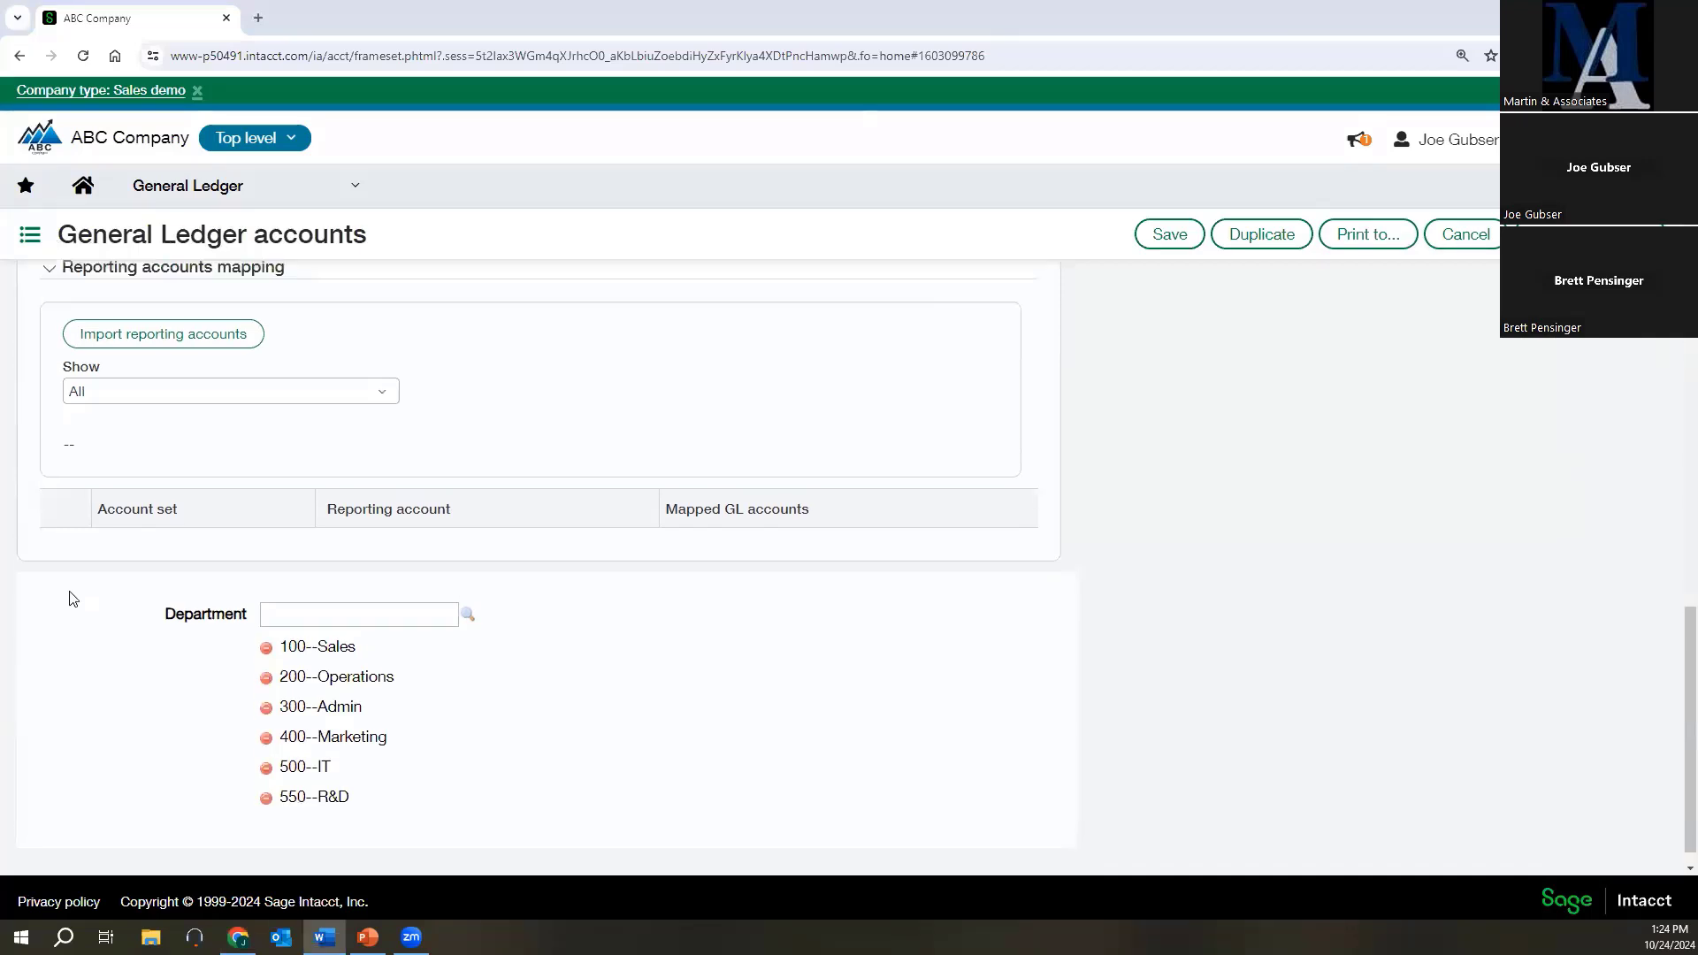
{"action": "scroll", "coordinate": [73, 598], "scroll_direction": "up", "scroll_amount": 5}
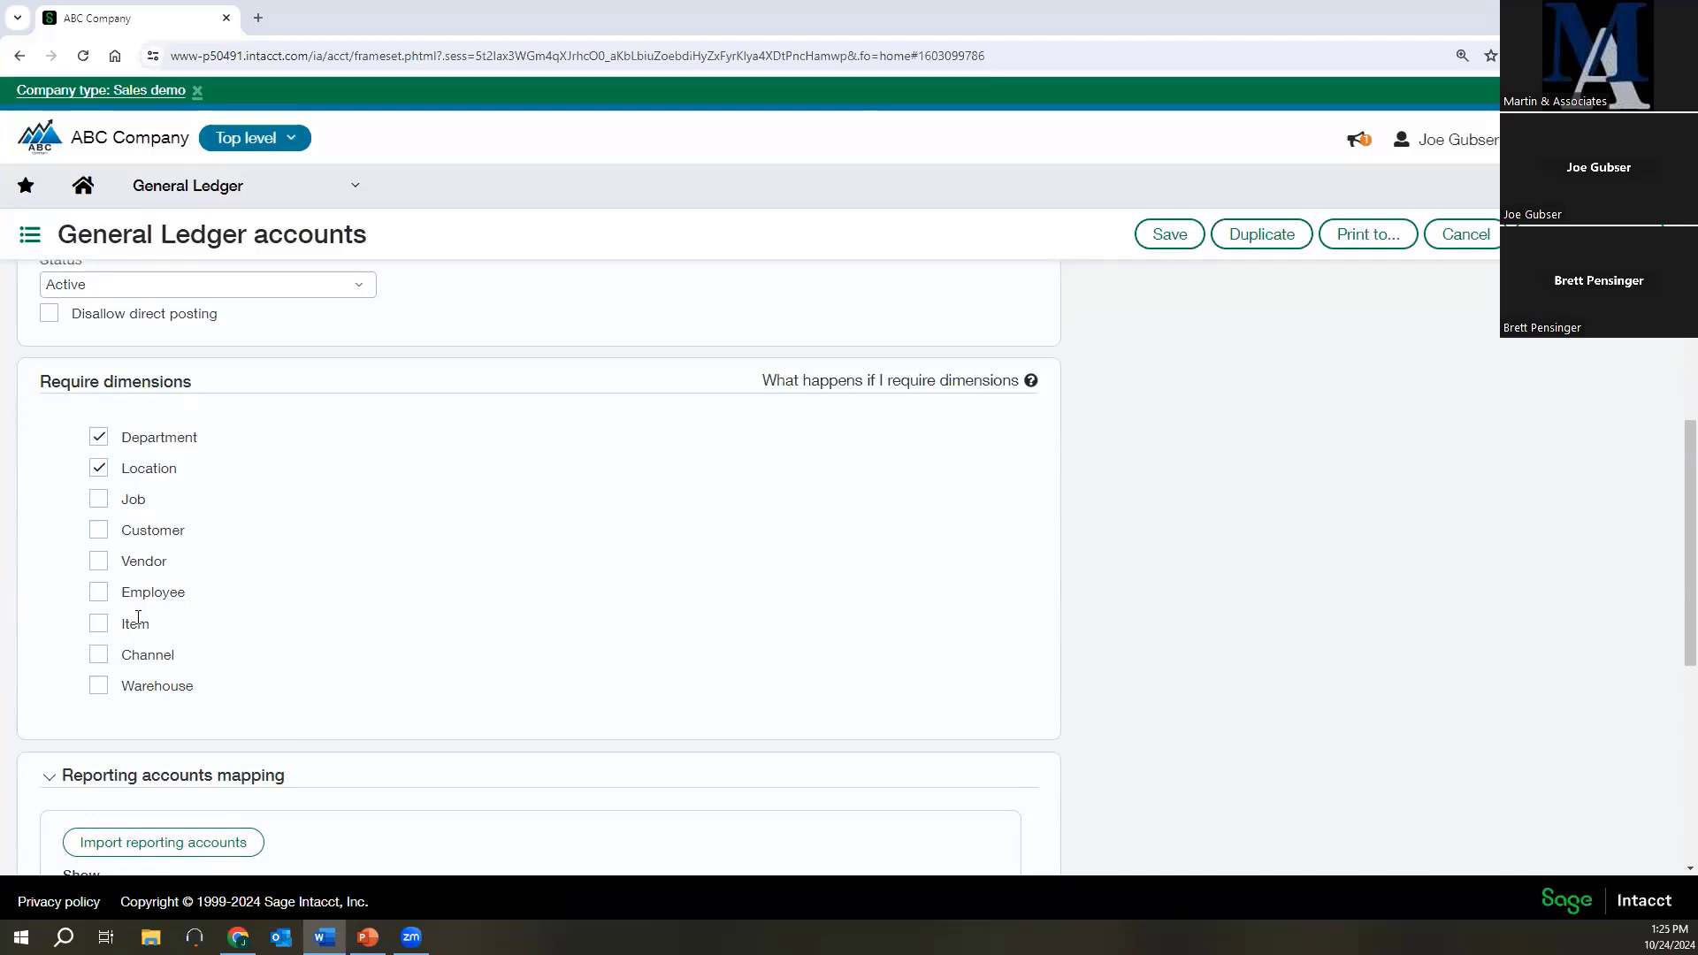
{"action": "left_click", "coordinate": [105, 658]}
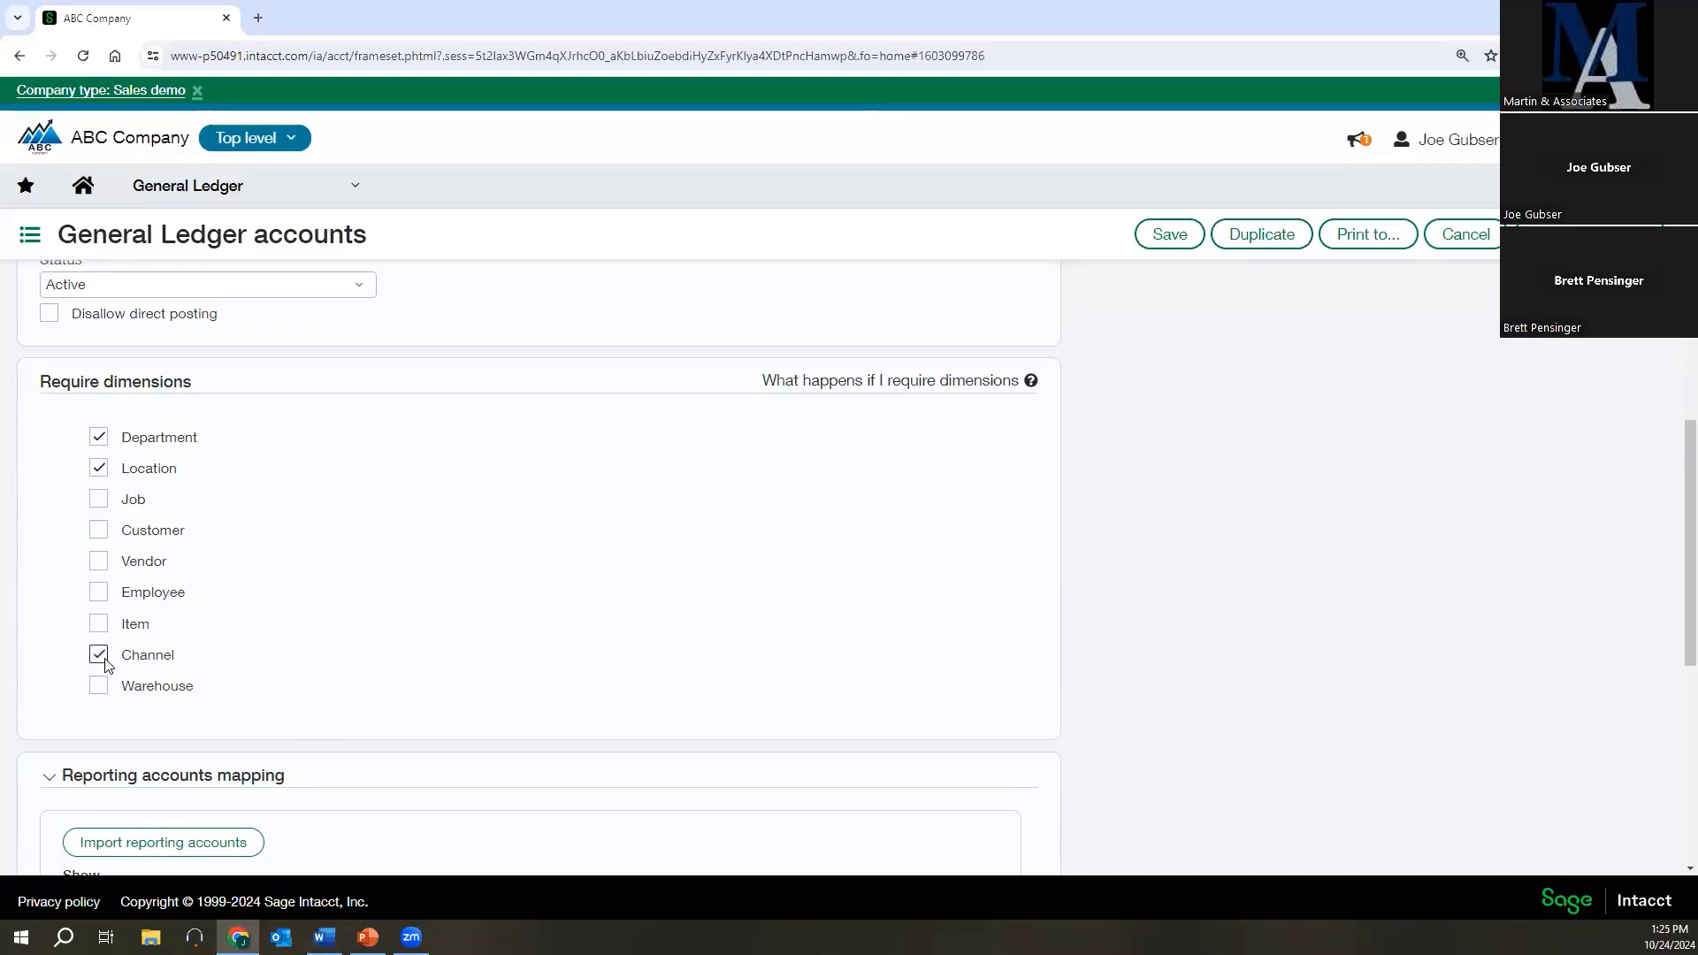
{"action": "left_click", "coordinate": [1159, 237]}
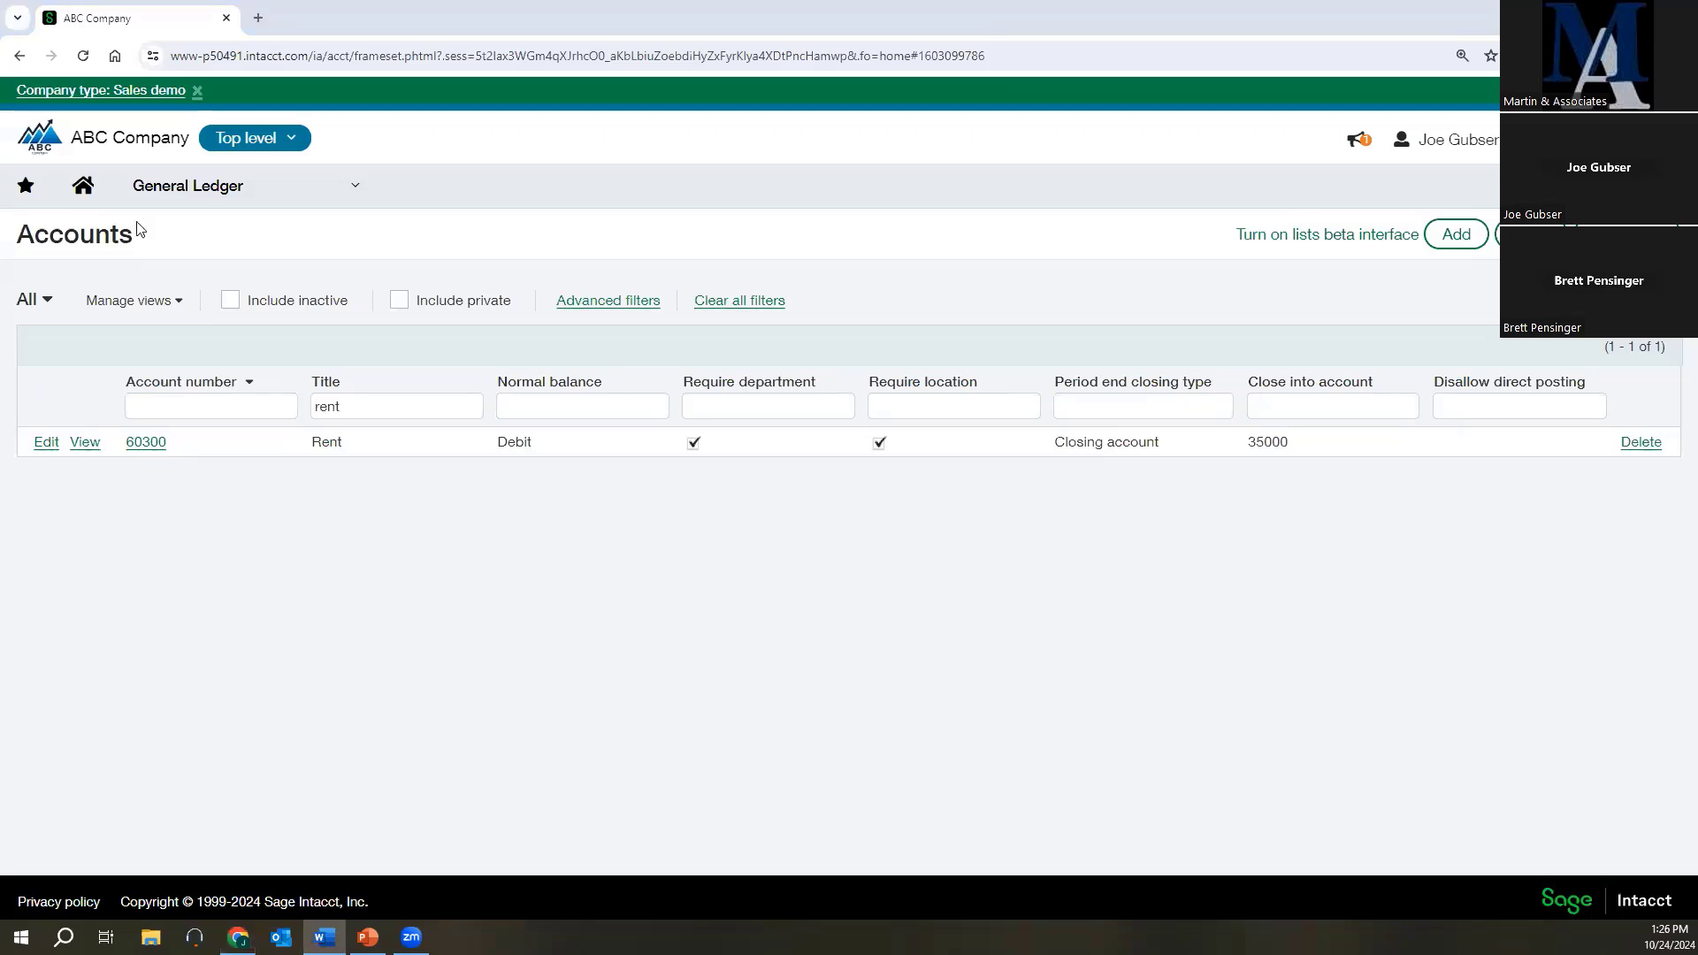
Open the Channels dimension list from the reporting setup and switch its hierarchy display off and back on.
{"action": "left_click", "coordinate": [152, 190]}
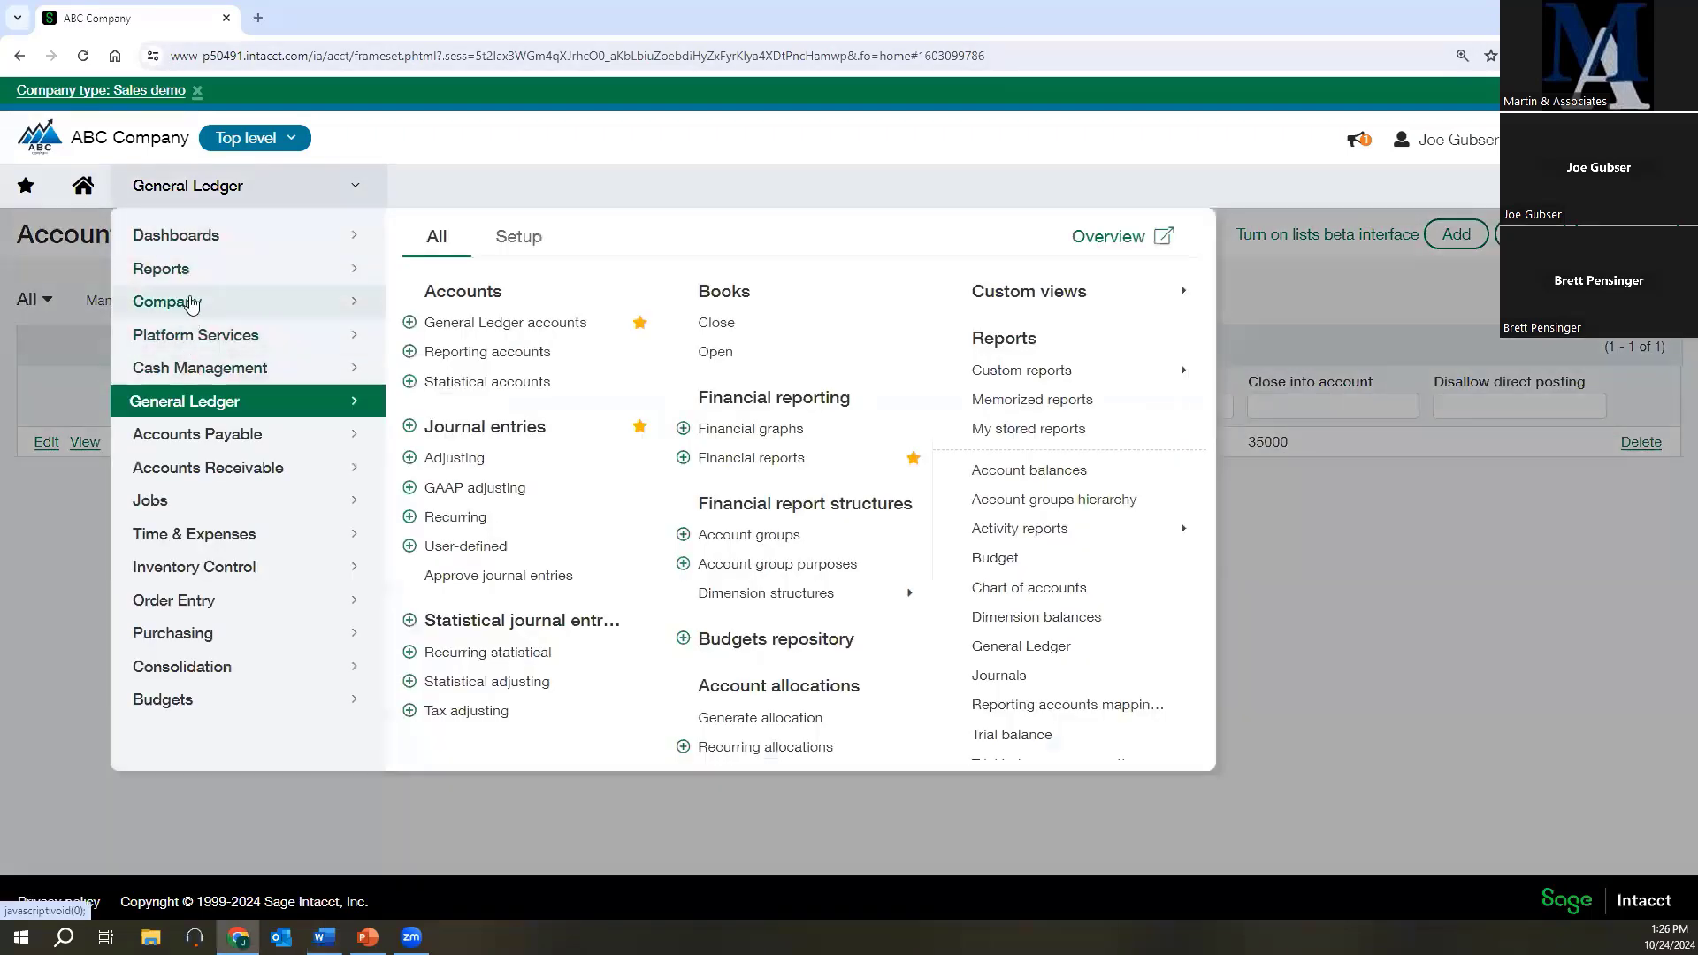
{"action": "mouse_move", "coordinate": [170, 267]}
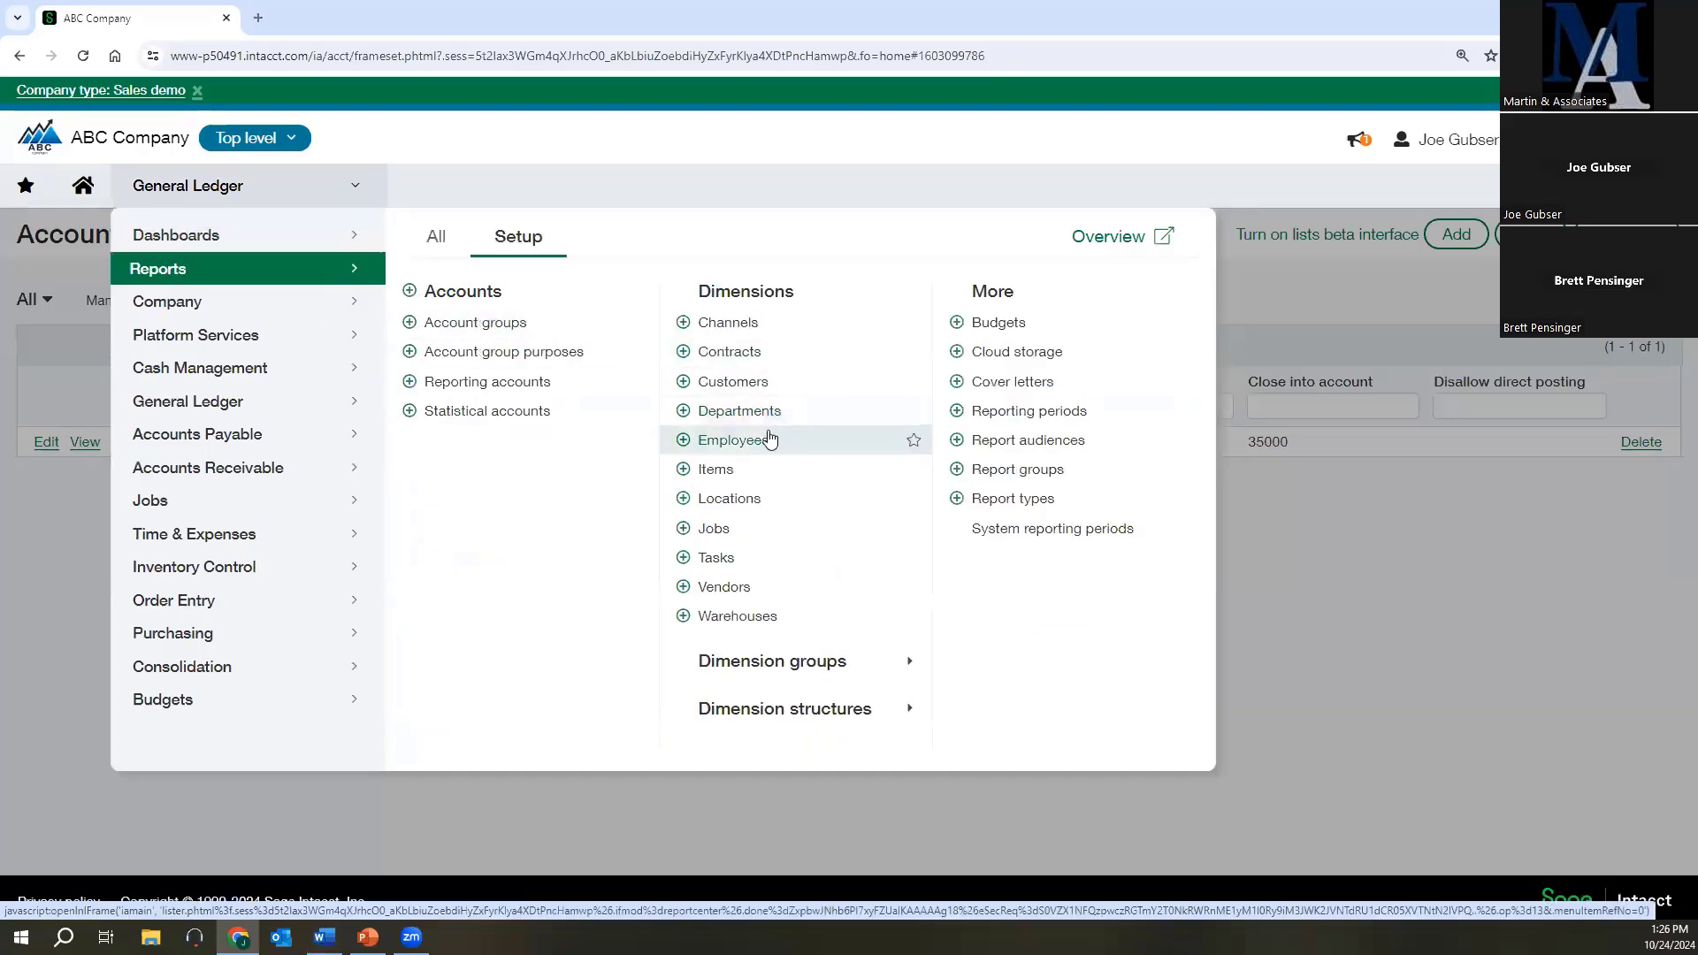
{"action": "left_click", "coordinate": [718, 323]}
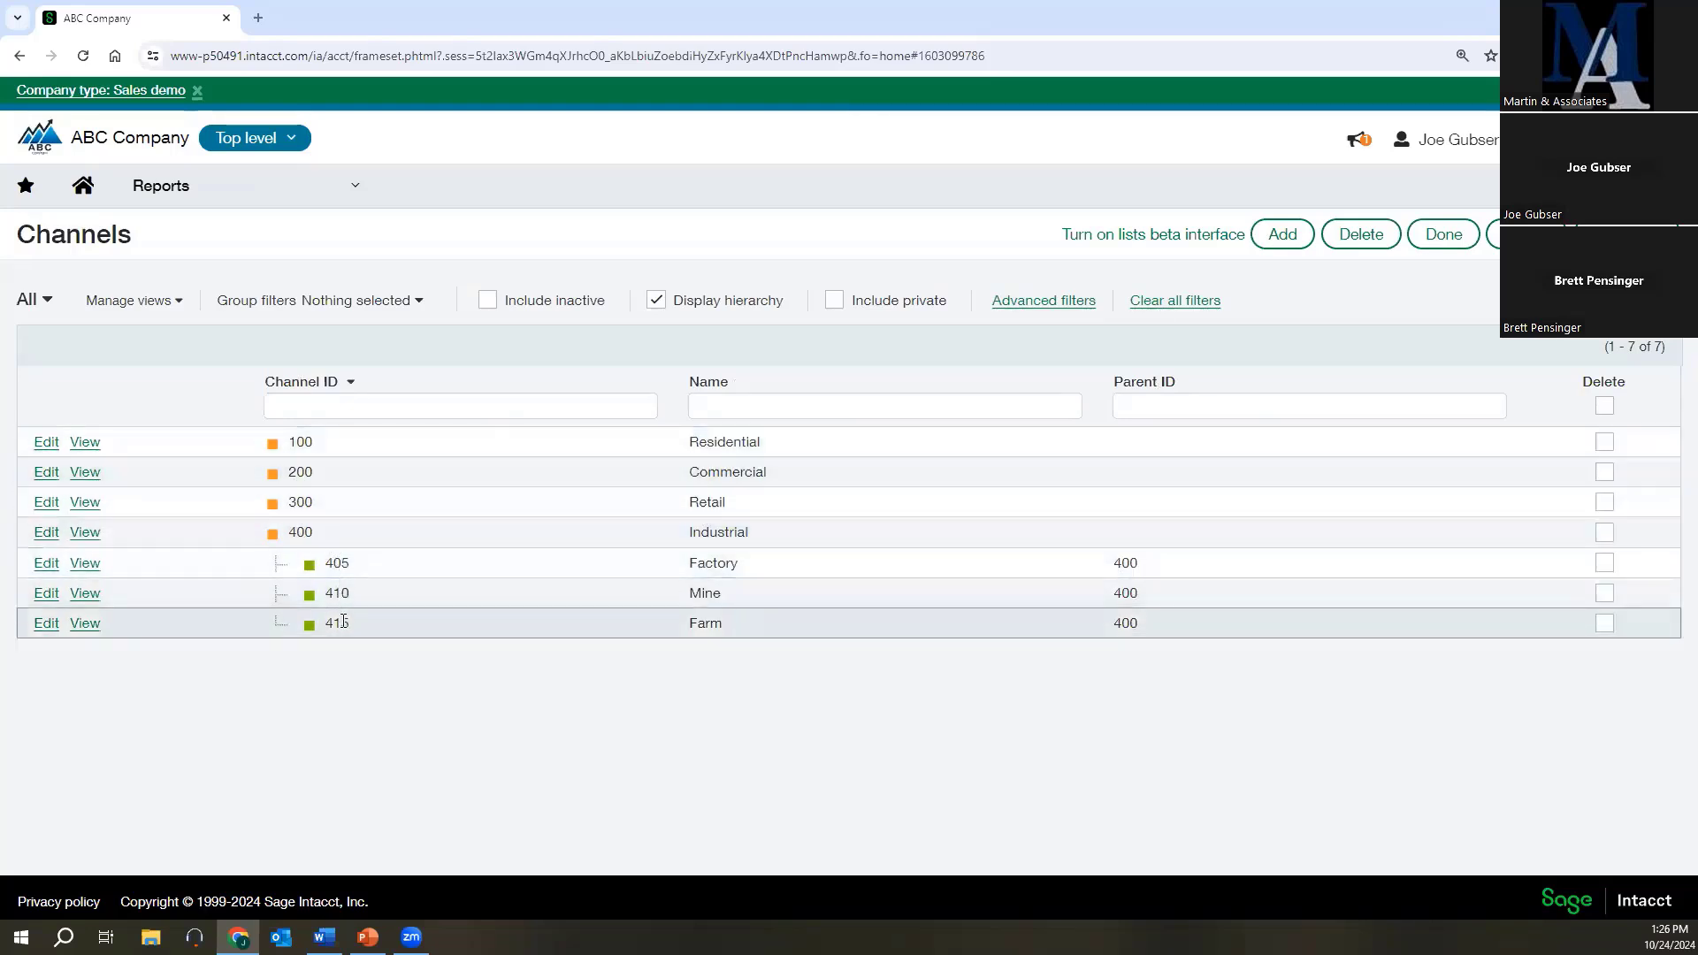
{"action": "left_click", "coordinate": [656, 301]}
{"action": "left_click", "coordinate": [656, 301]}
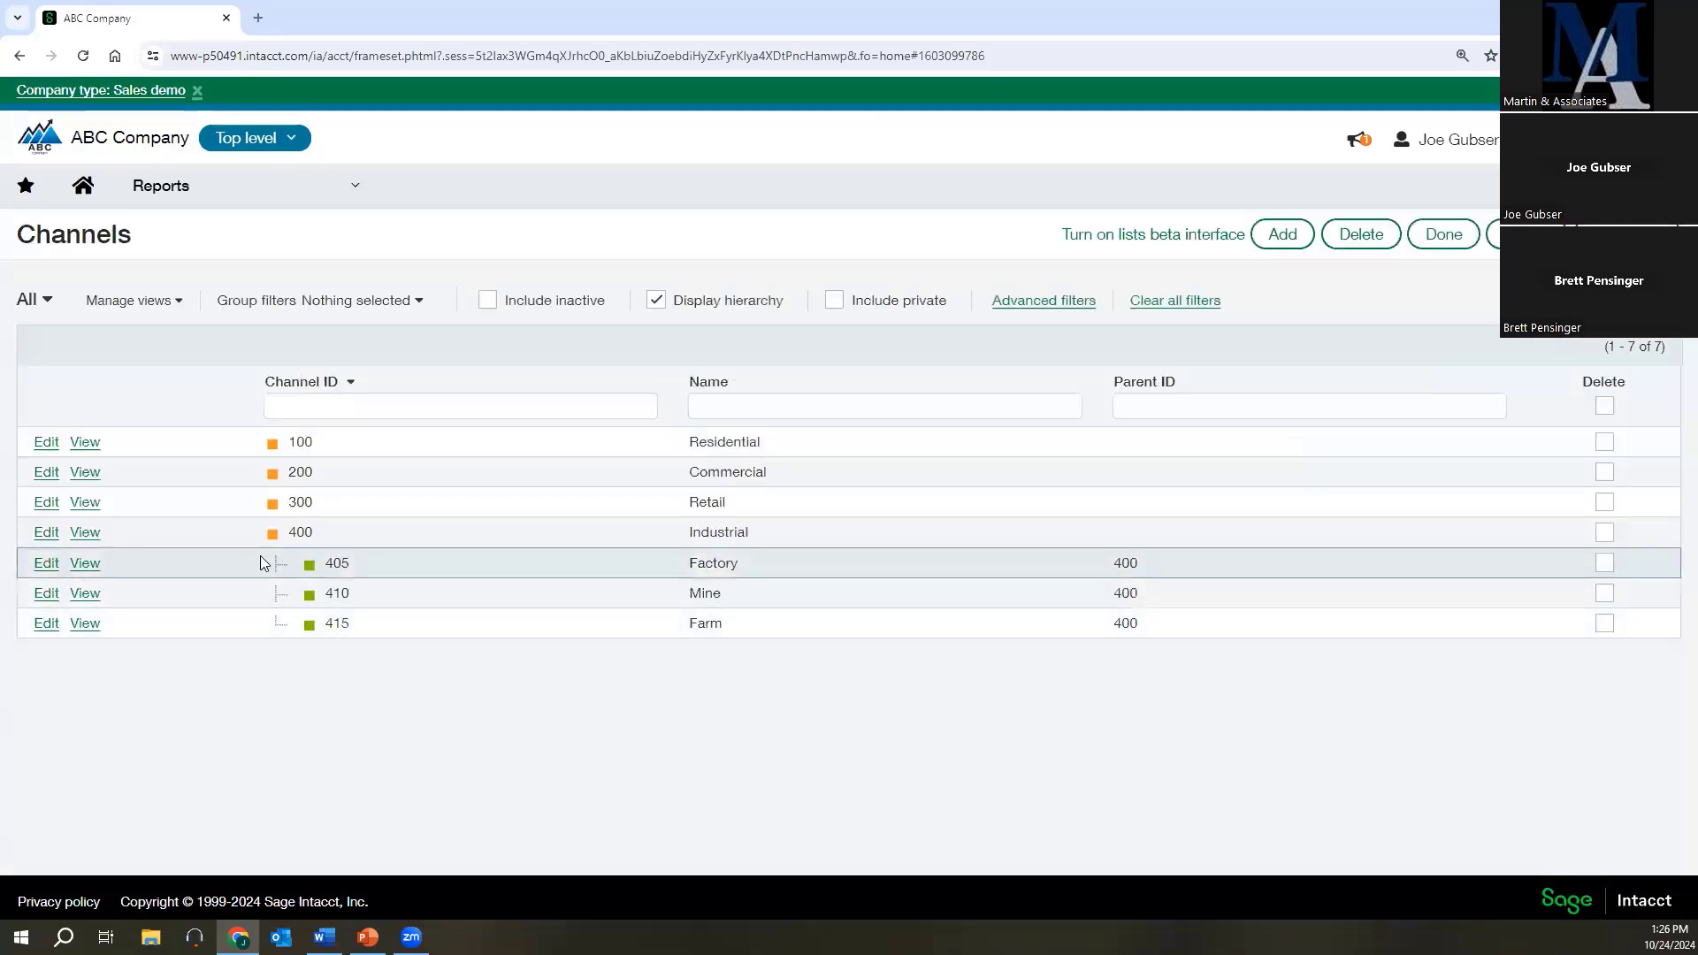
Inspect the parent and status settings of channels 400 Industrial and 405 Factory, leaving each record without changes.
{"action": "left_click", "coordinate": [47, 533]}
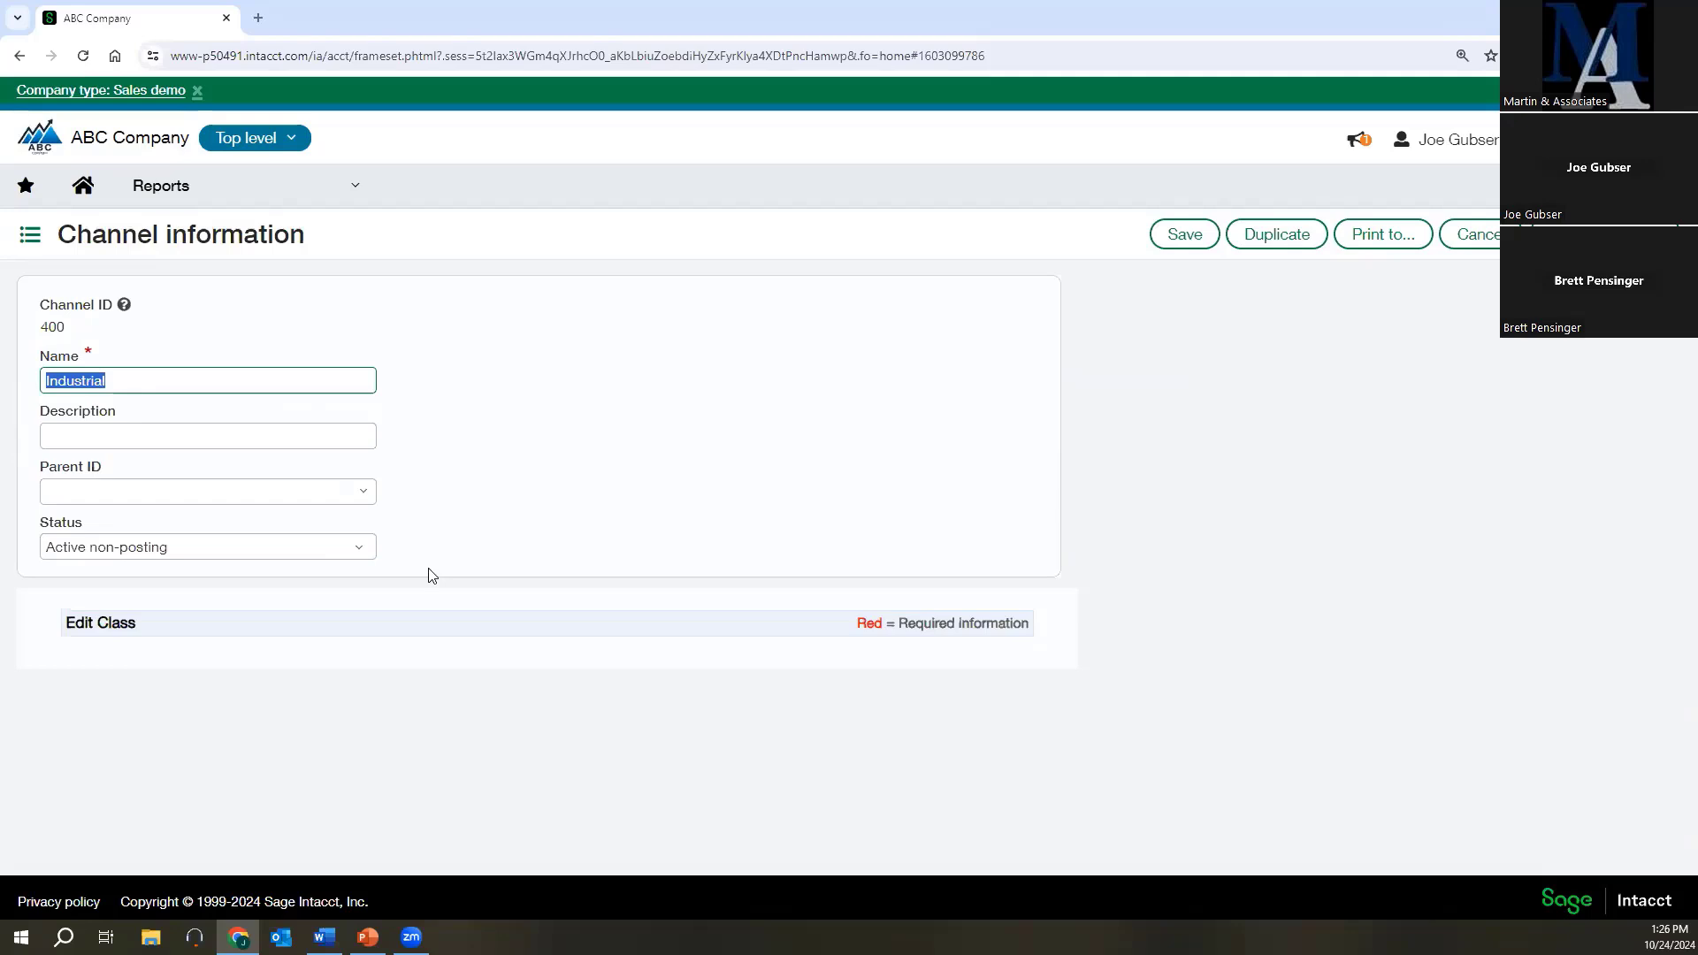
{"action": "left_click", "coordinate": [1467, 240]}
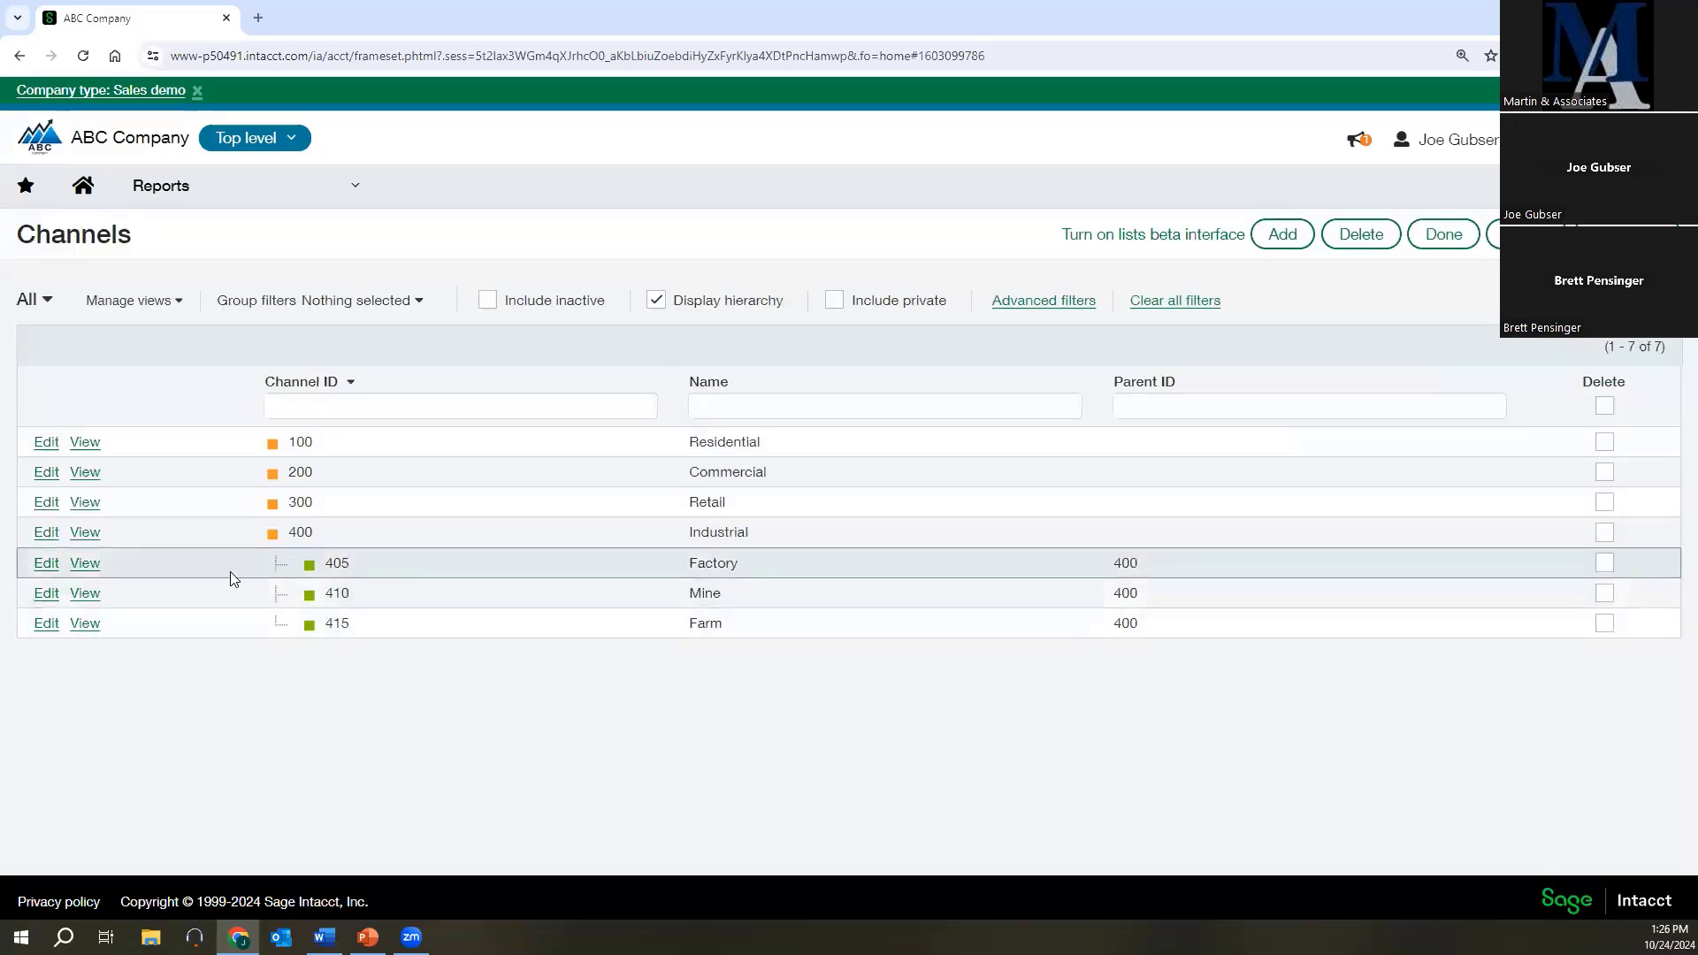
{"action": "left_click", "coordinate": [46, 562]}
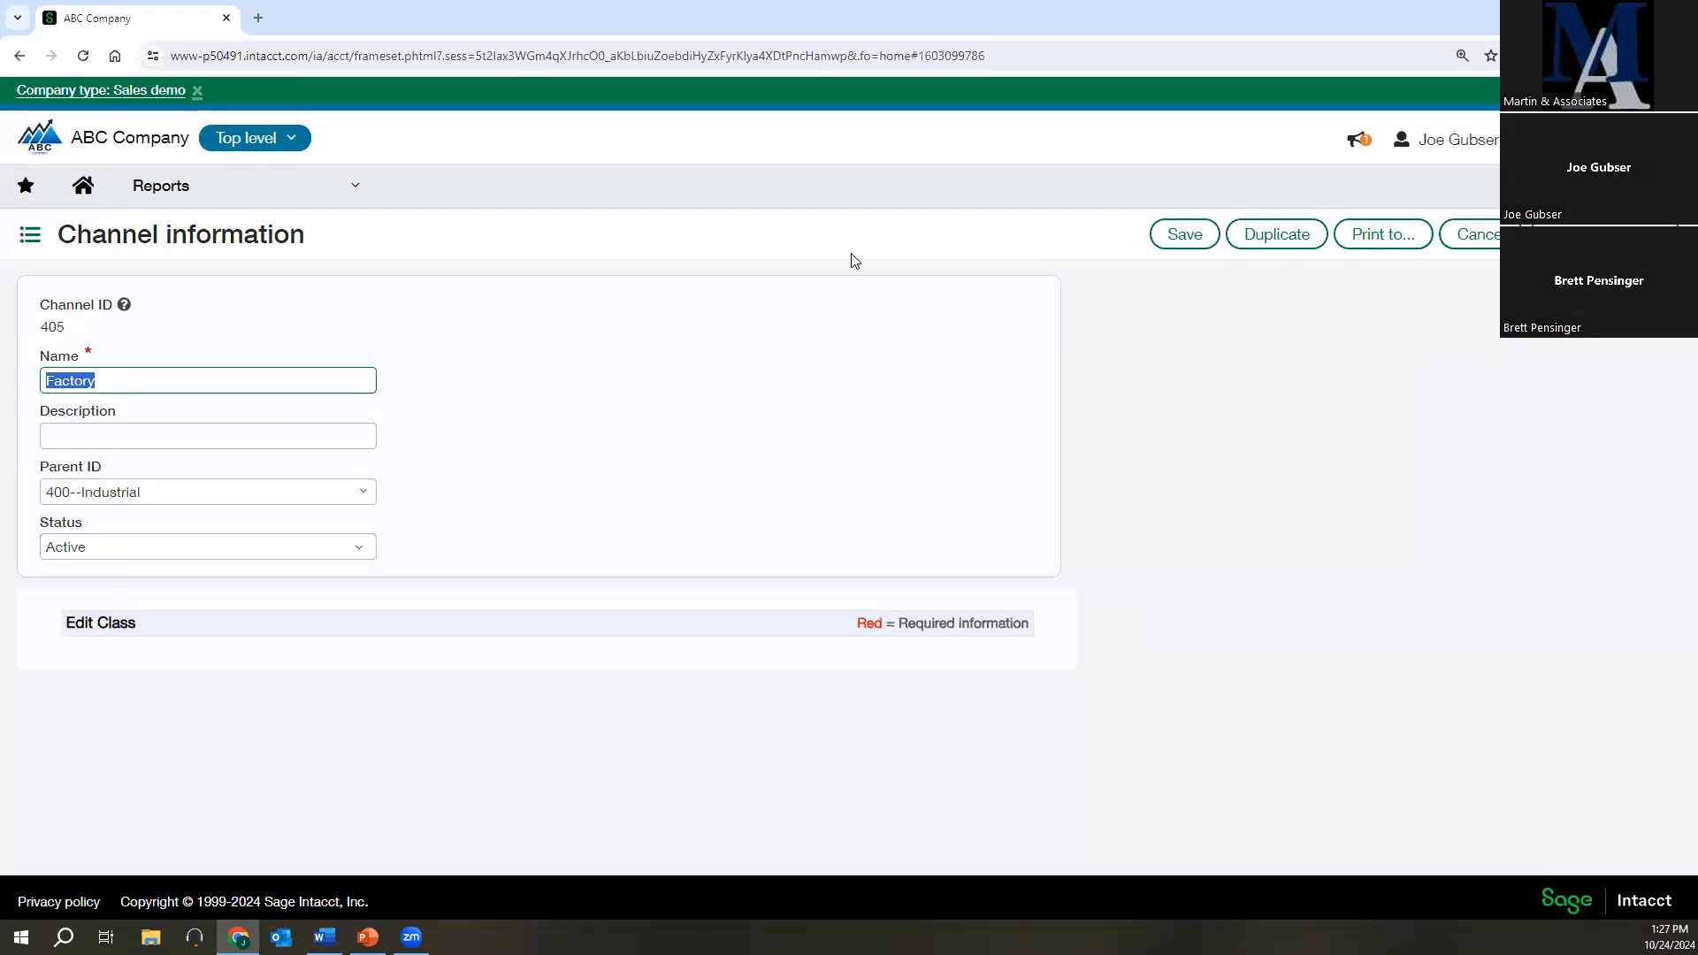
{"action": "left_click", "coordinate": [1471, 236]}
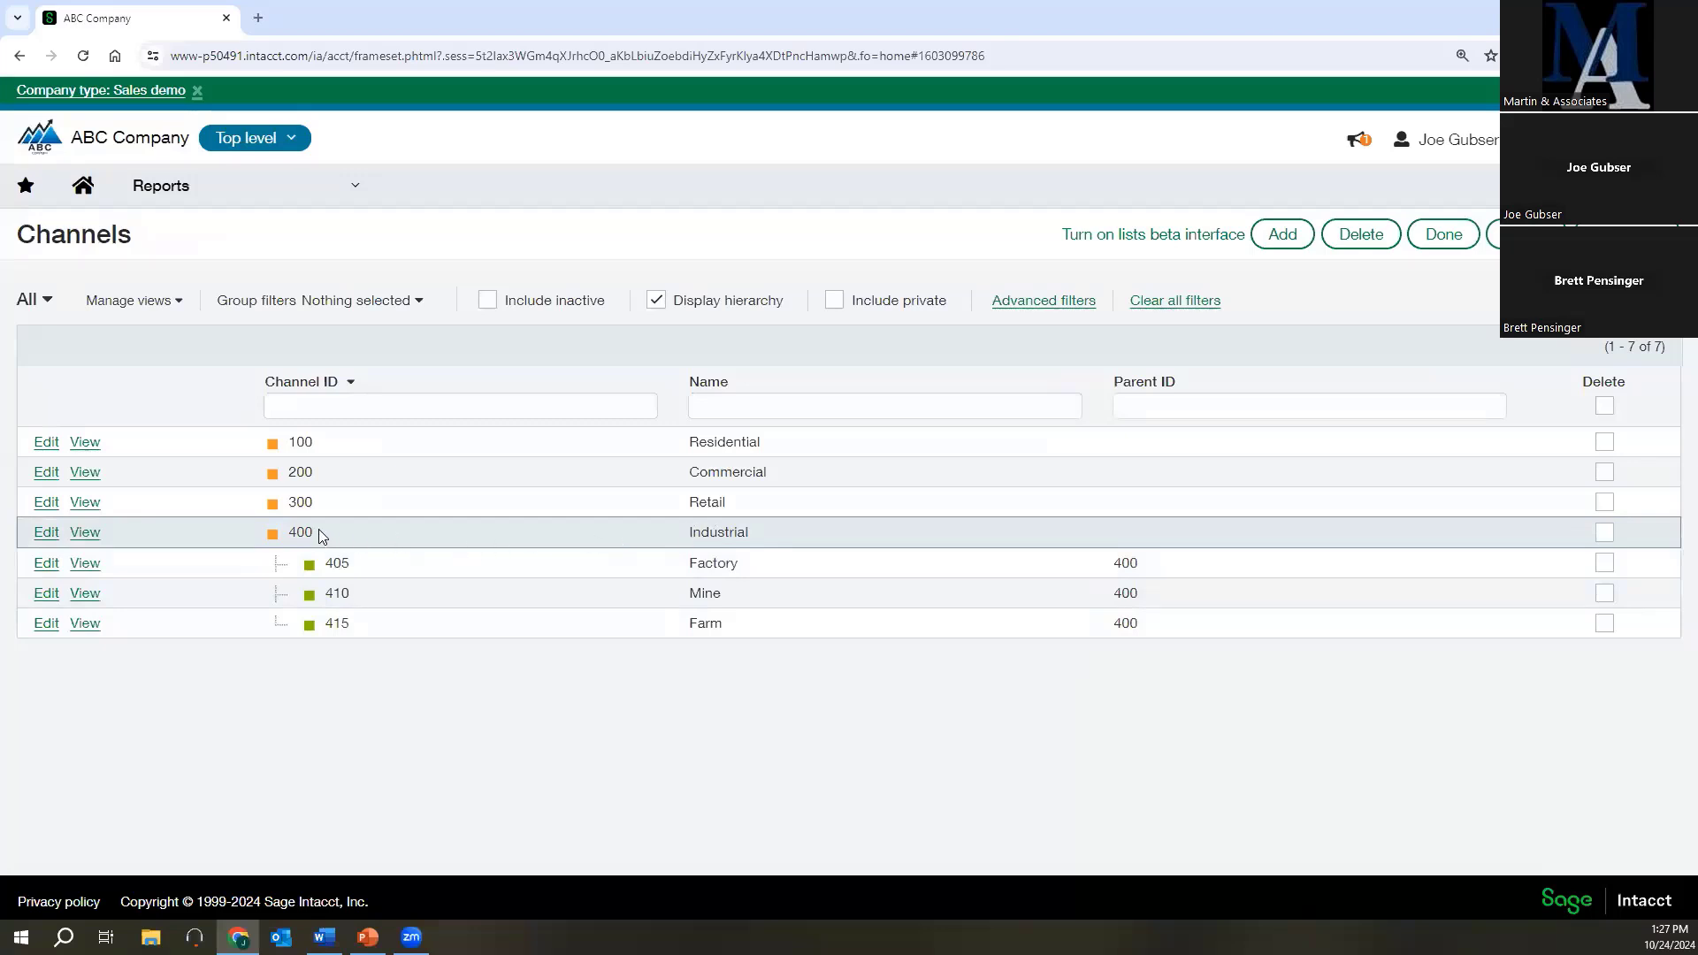
{"action": "double_click", "coordinate": [291, 531]}
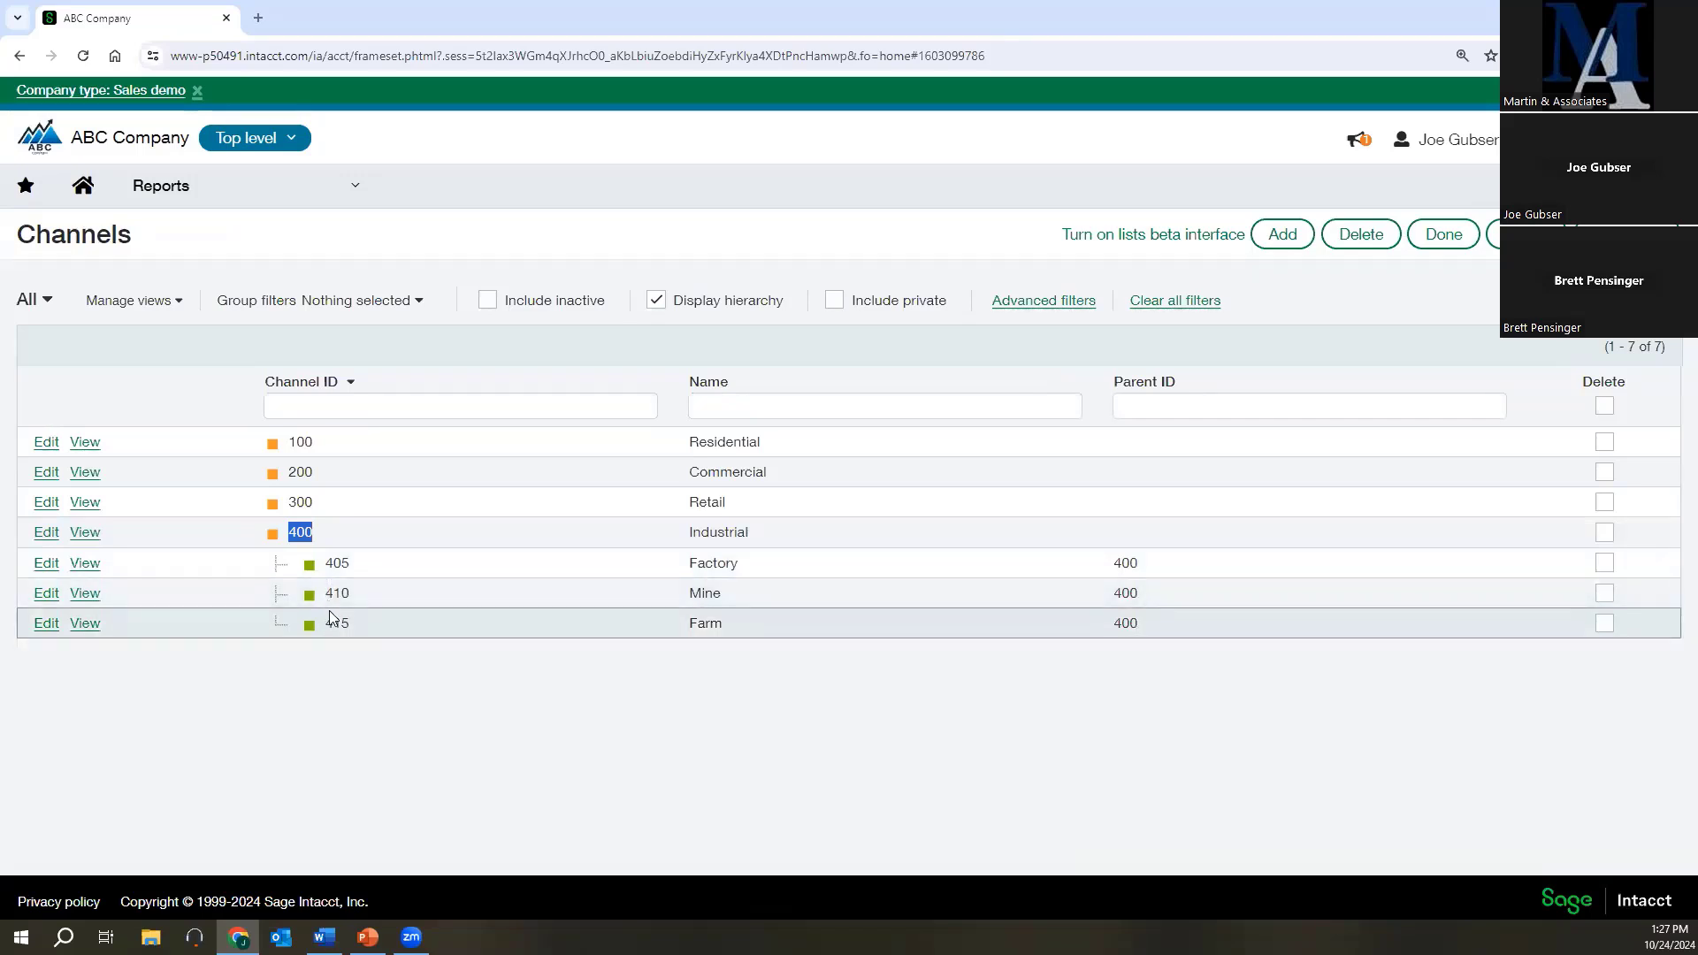
Open the list of vendor dimension groups from the reporting setup.
{"action": "left_click", "coordinate": [185, 193]}
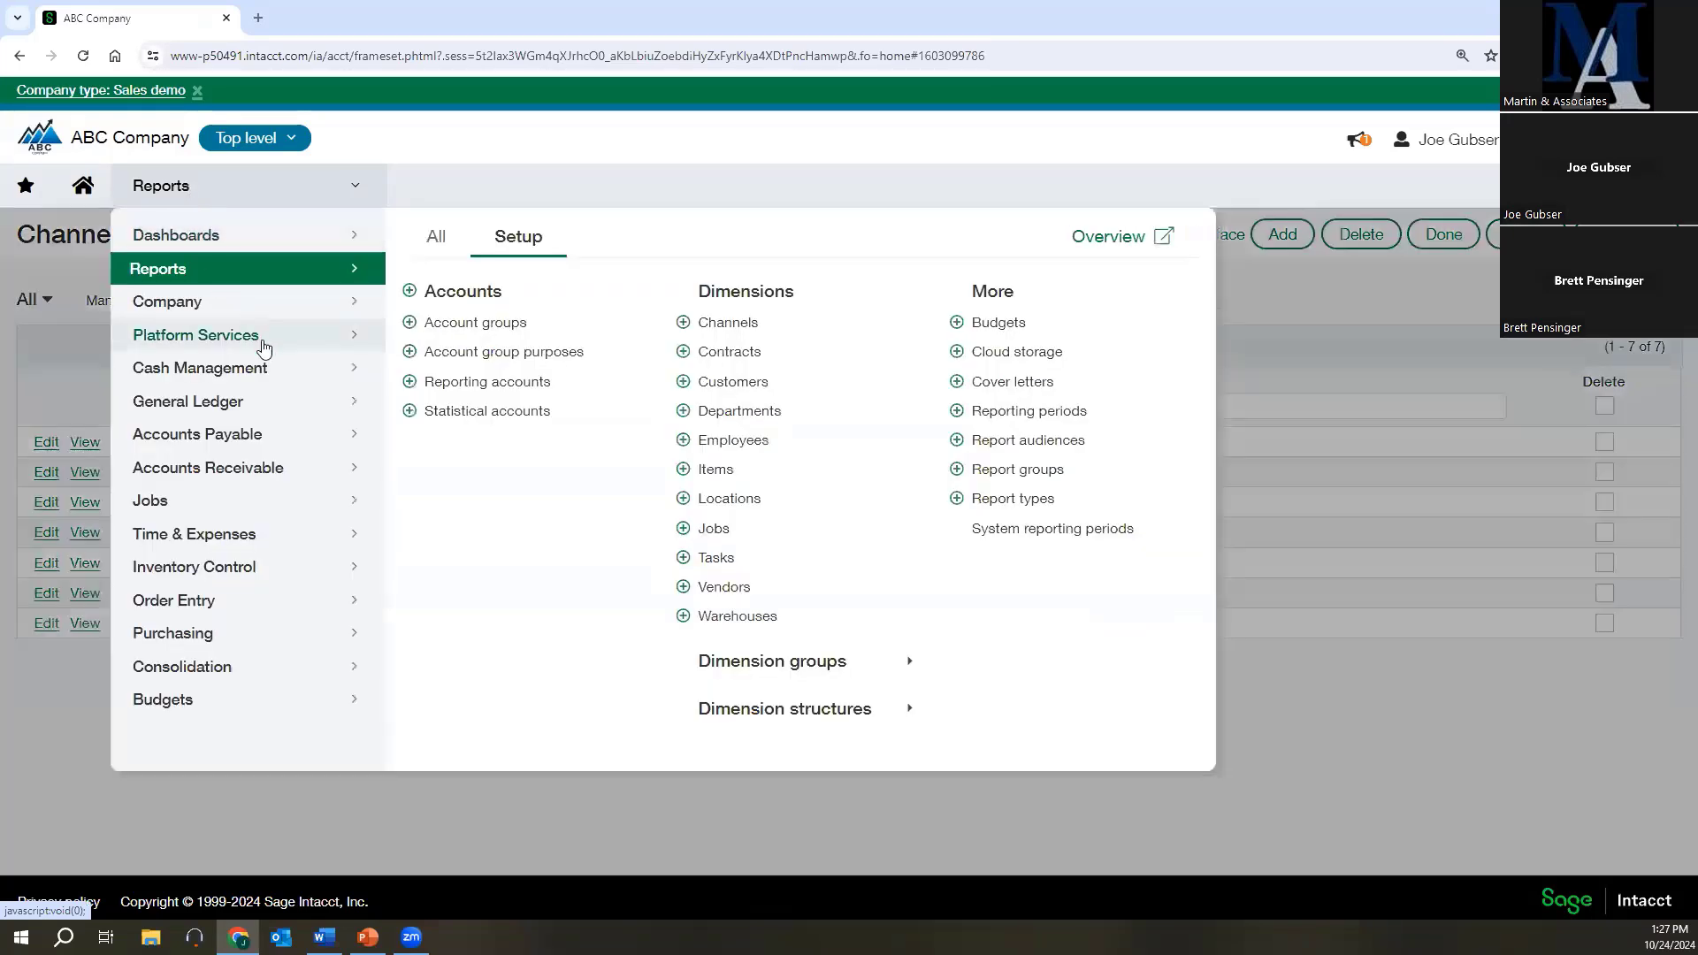
{"action": "left_click", "coordinate": [764, 662]}
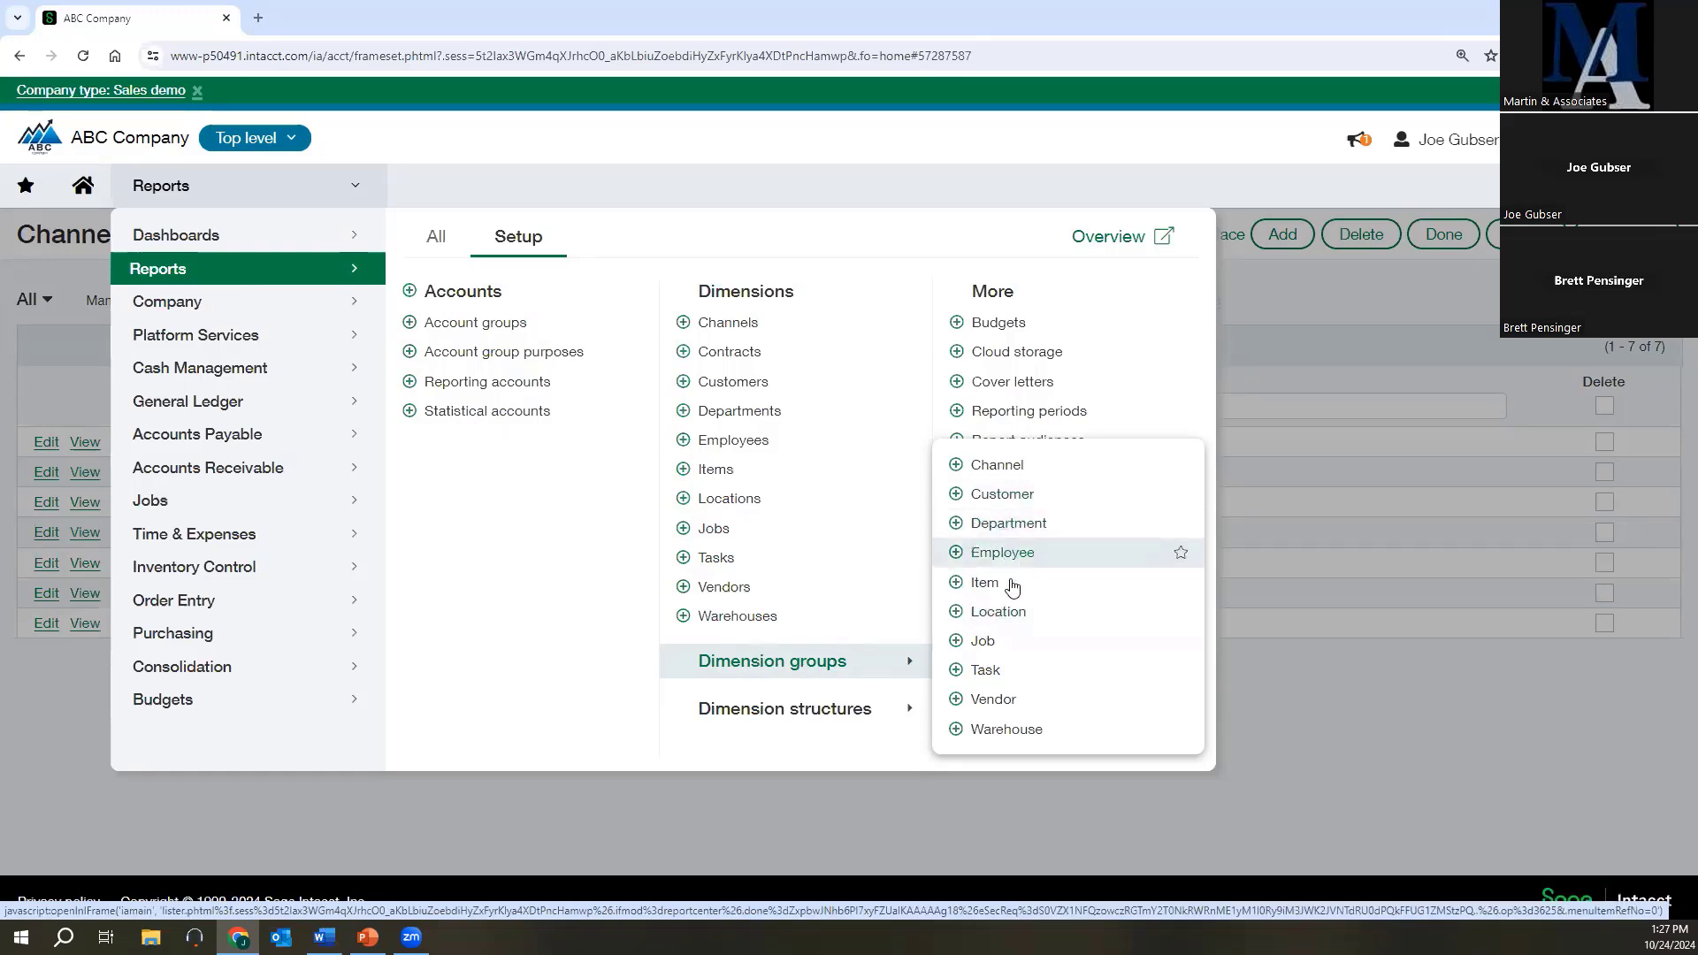
{"action": "left_click", "coordinate": [998, 699]}
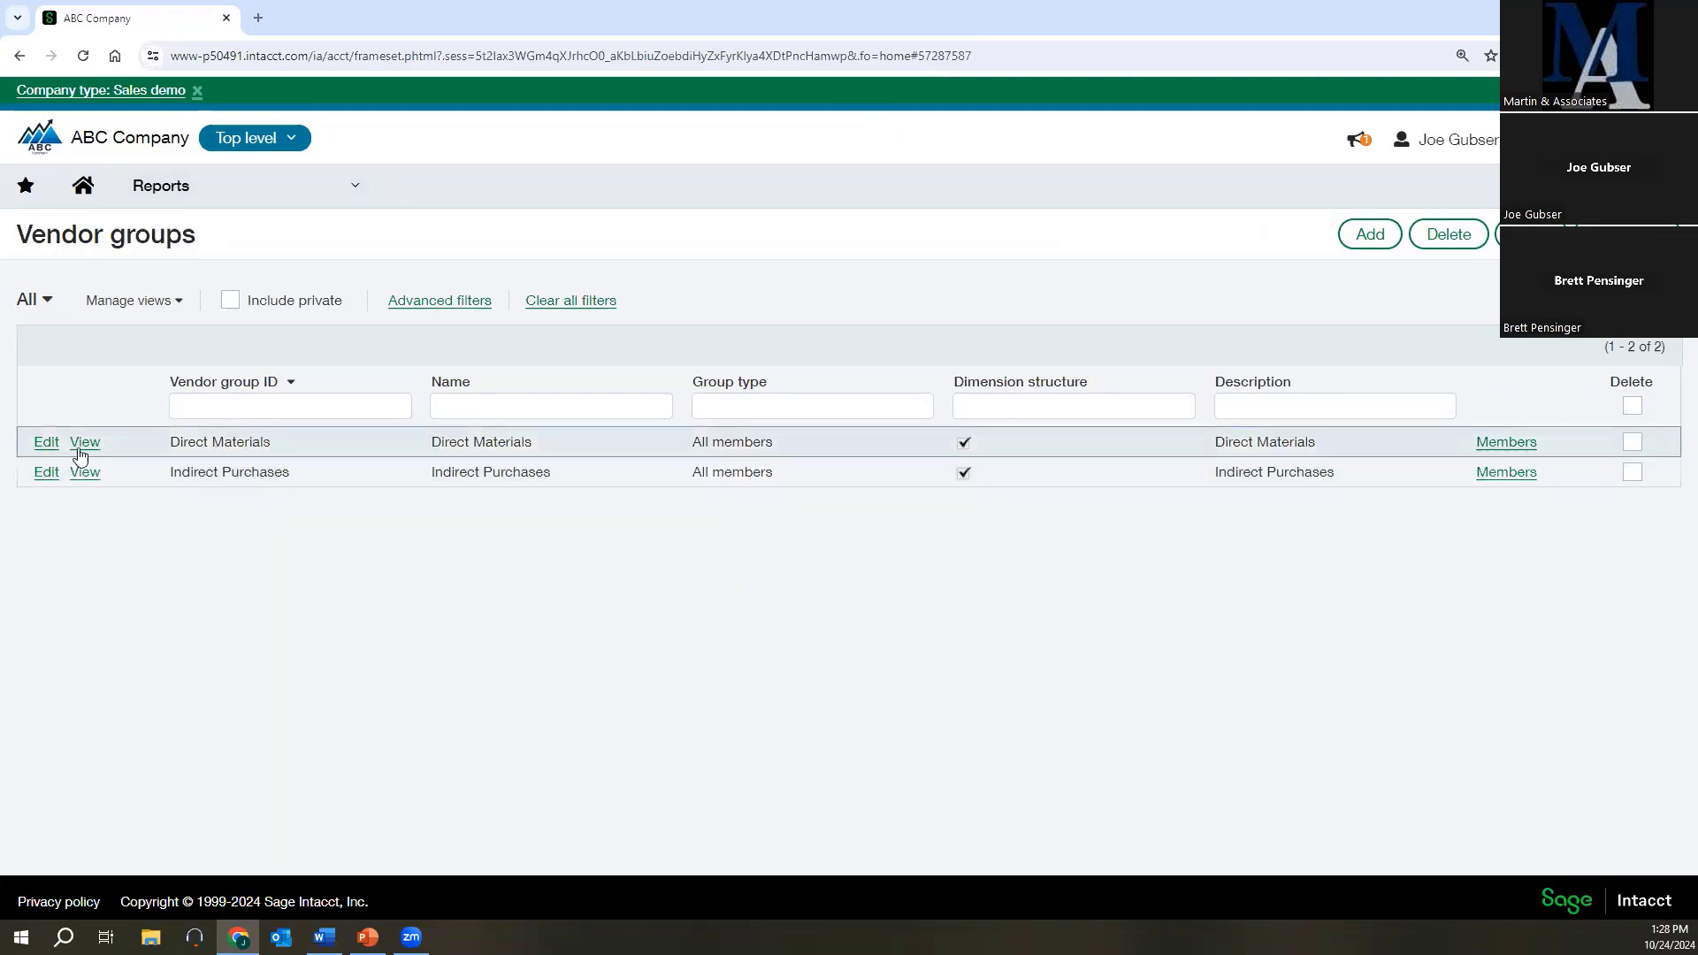
Open the Direct Materials vendor group and examine its group type, sort settings, condition type and filters.
{"action": "left_click", "coordinate": [47, 447]}
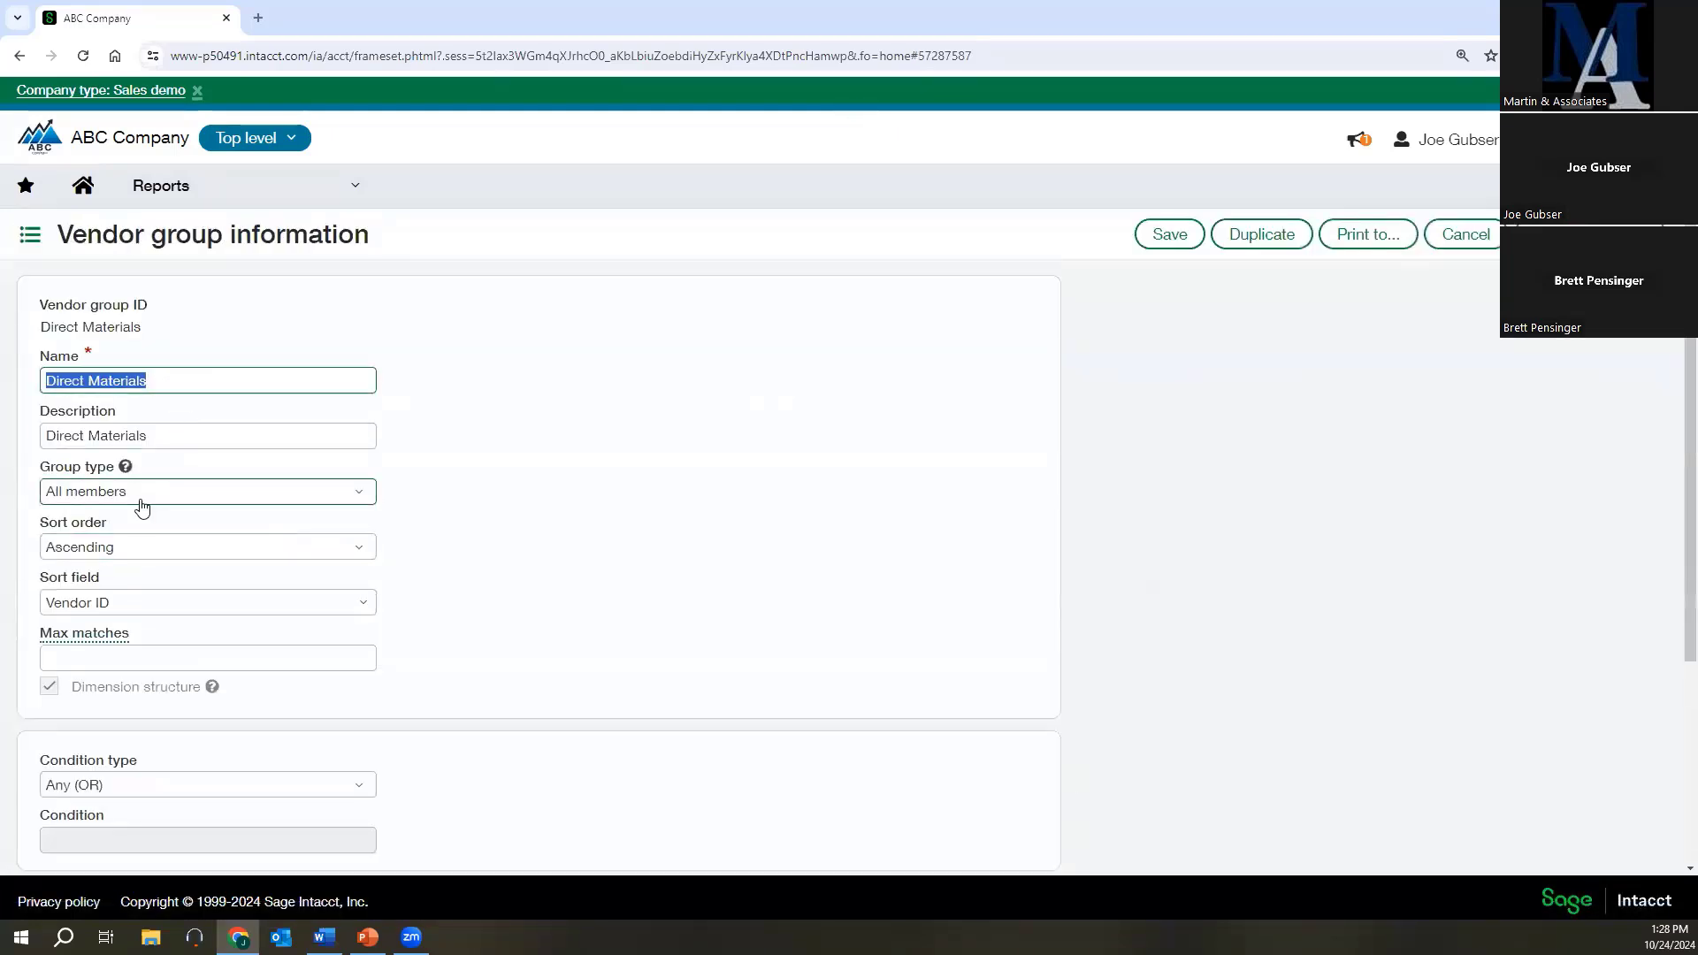
{"action": "scroll", "coordinate": [540, 638], "scroll_direction": "down", "scroll_amount": 1}
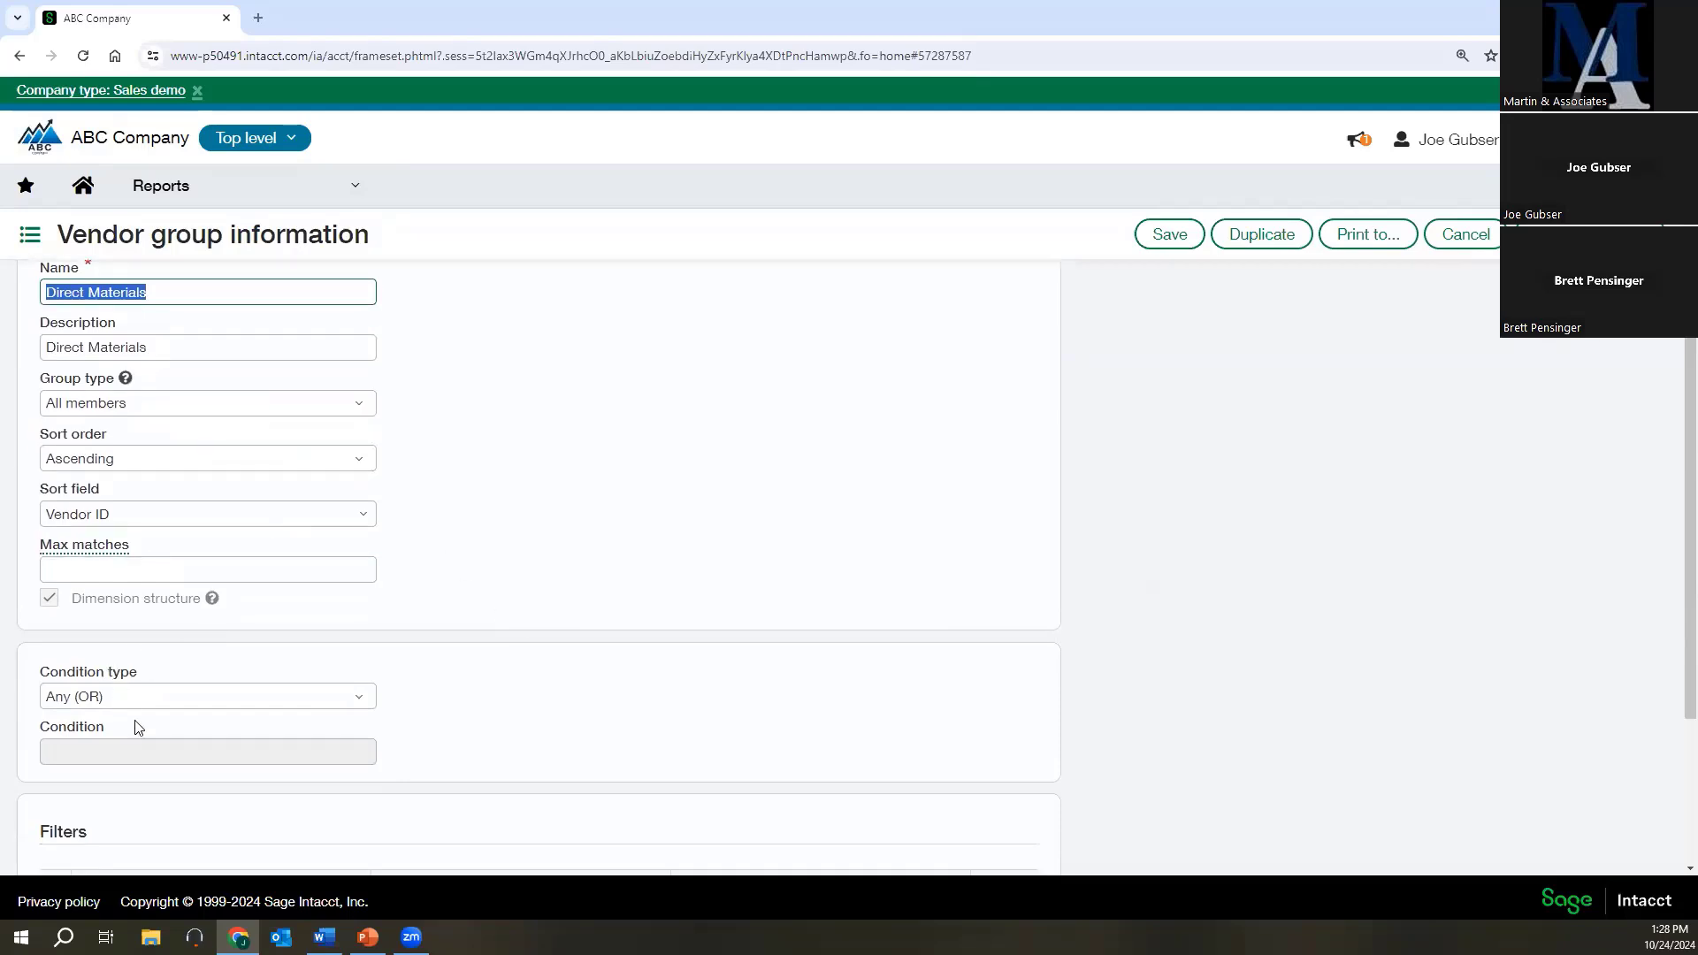
{"action": "scroll", "coordinate": [135, 734], "scroll_direction": "down", "scroll_amount": 2}
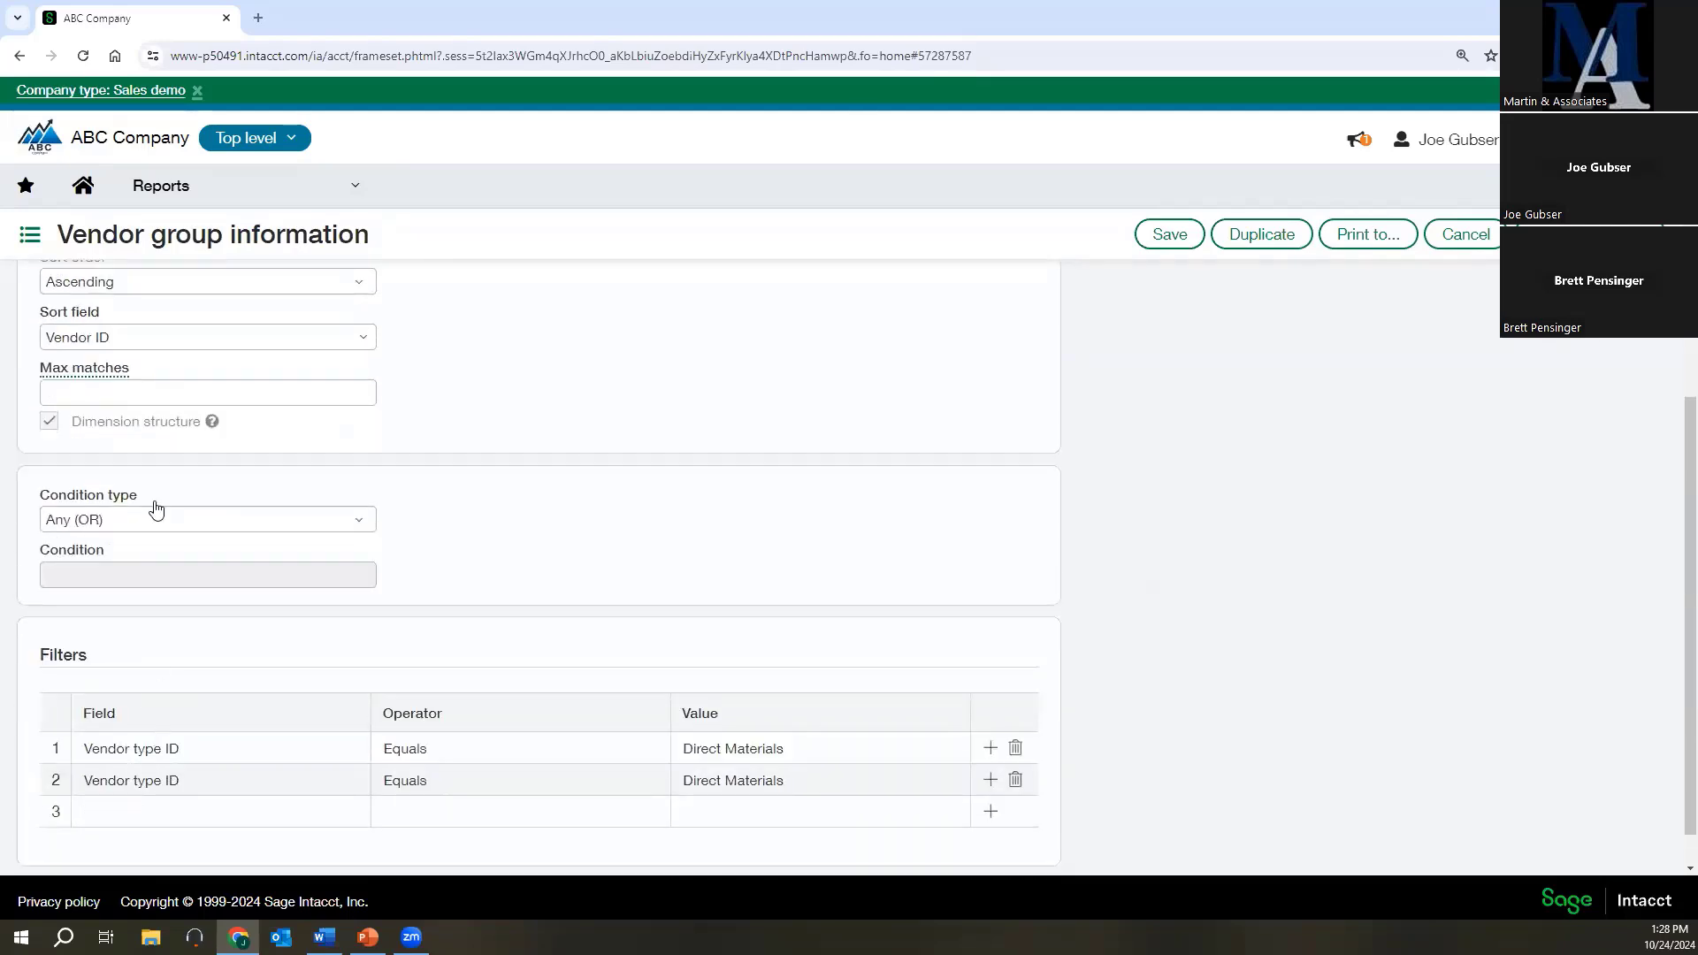
{"action": "scroll", "coordinate": [148, 436], "scroll_direction": "up", "scroll_amount": 3}
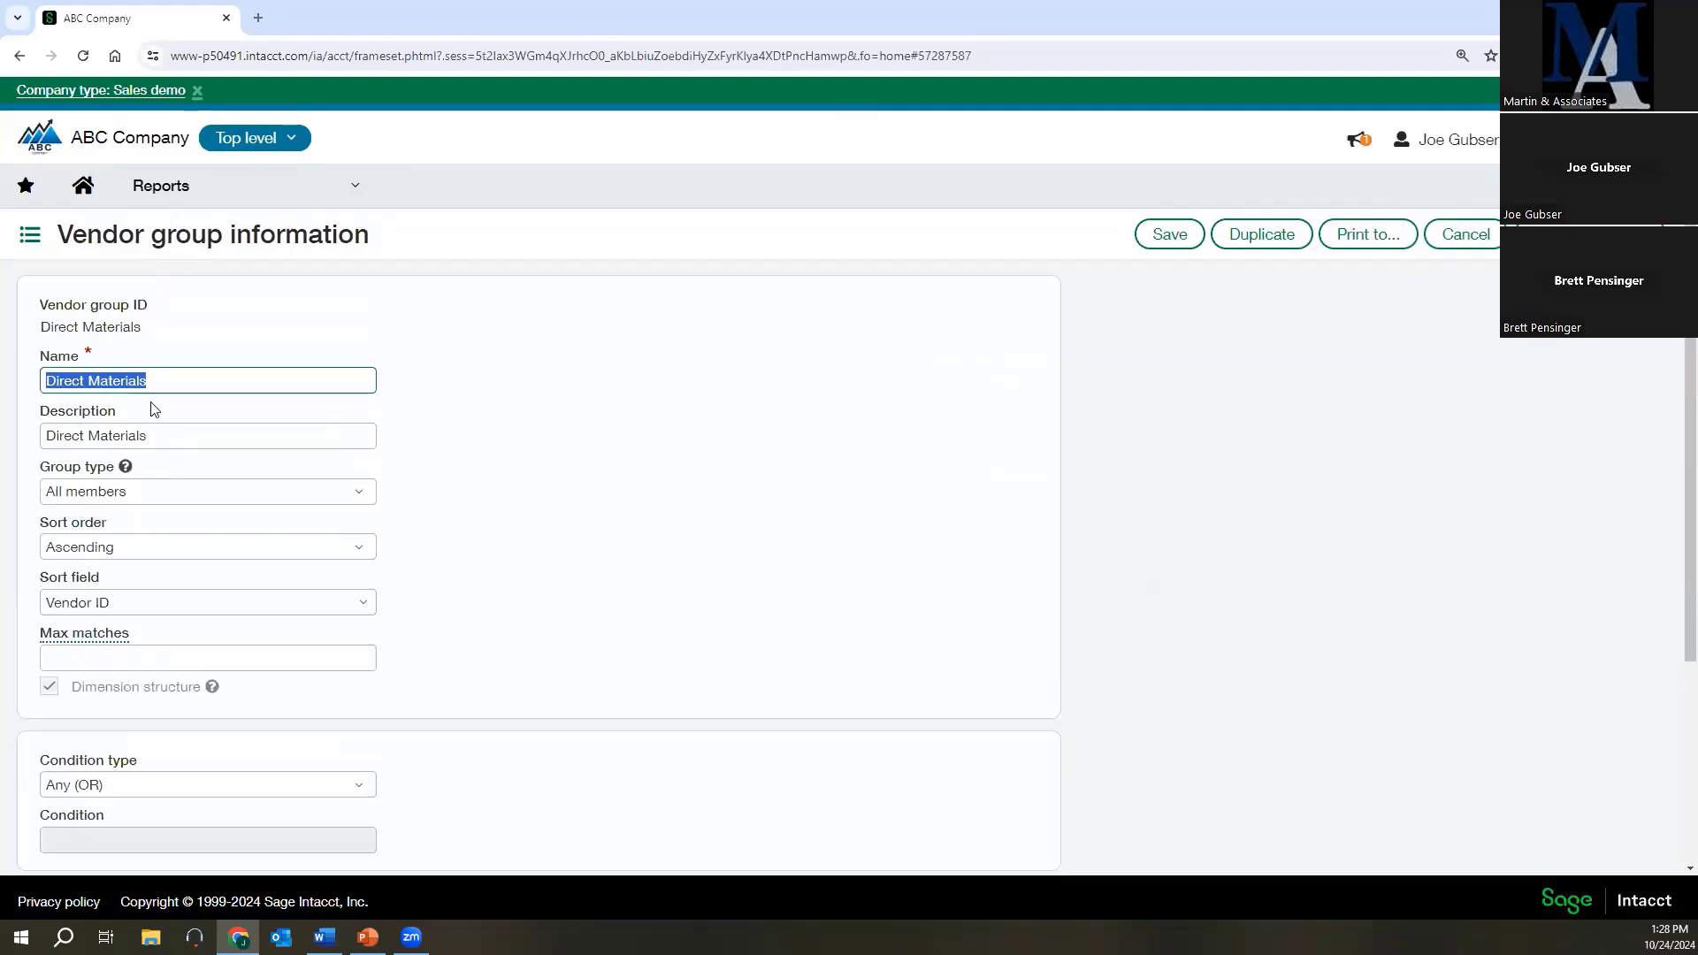
{"action": "scroll", "coordinate": [155, 438], "scroll_direction": "down", "scroll_amount": 3}
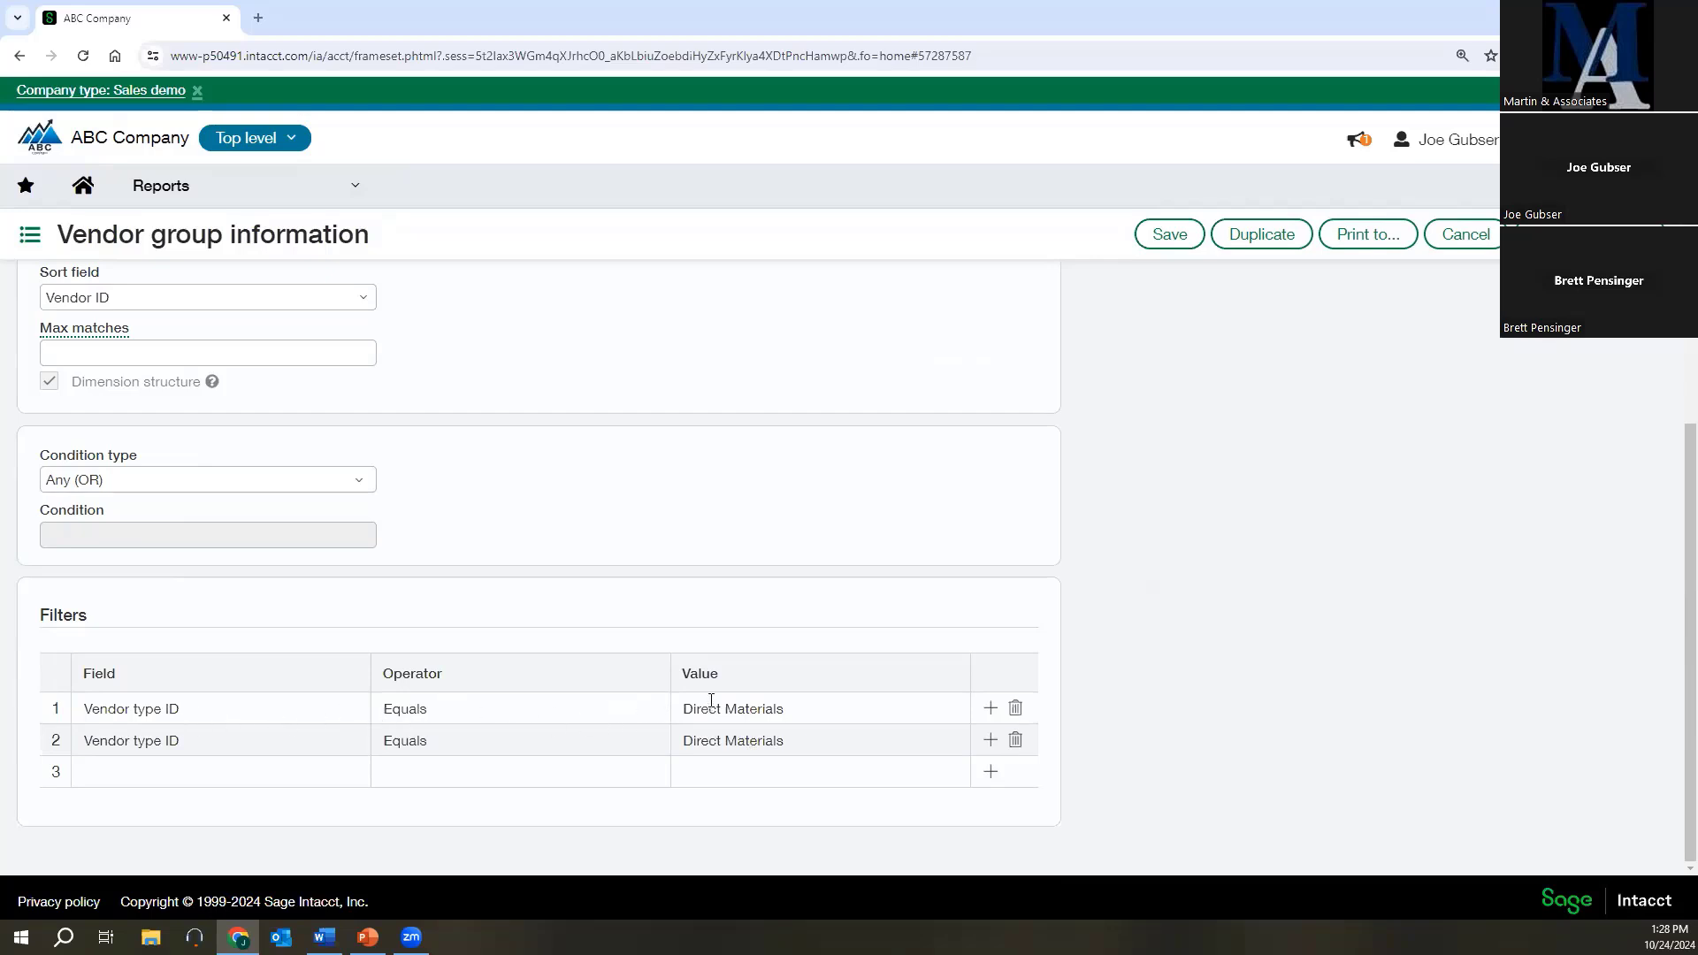
{"action": "scroll", "coordinate": [711, 701], "scroll_direction": "up", "scroll_amount": 1}
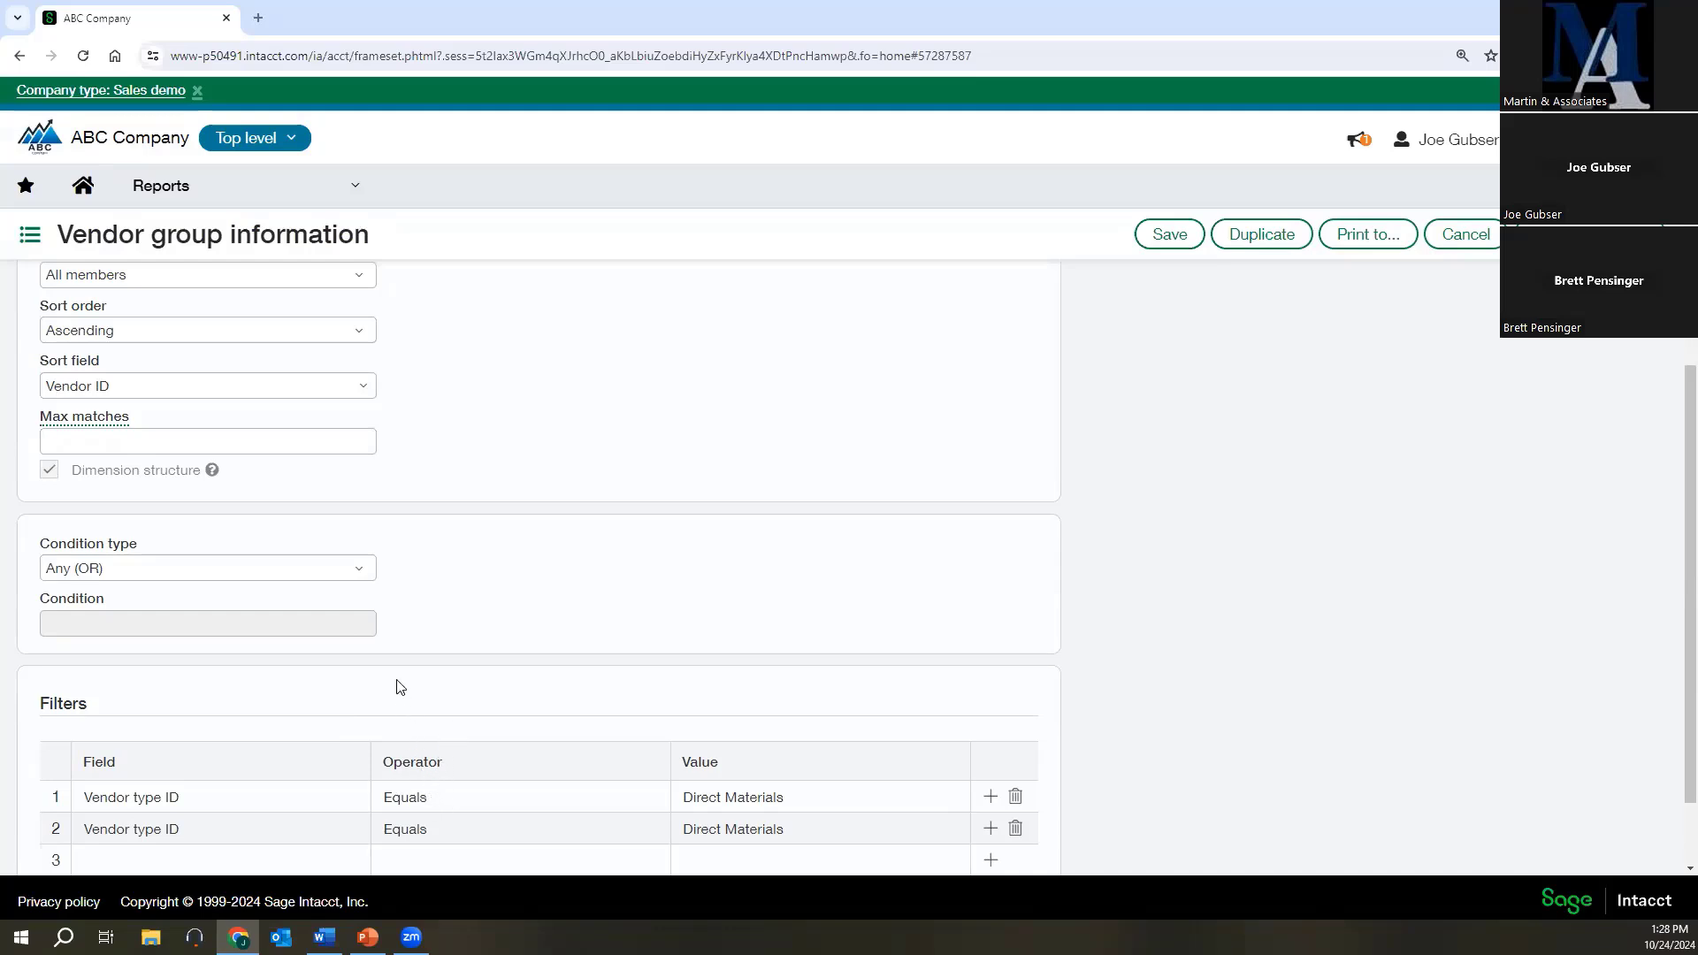
{"action": "scroll", "coordinate": [381, 381], "scroll_direction": "up", "scroll_amount": 2}
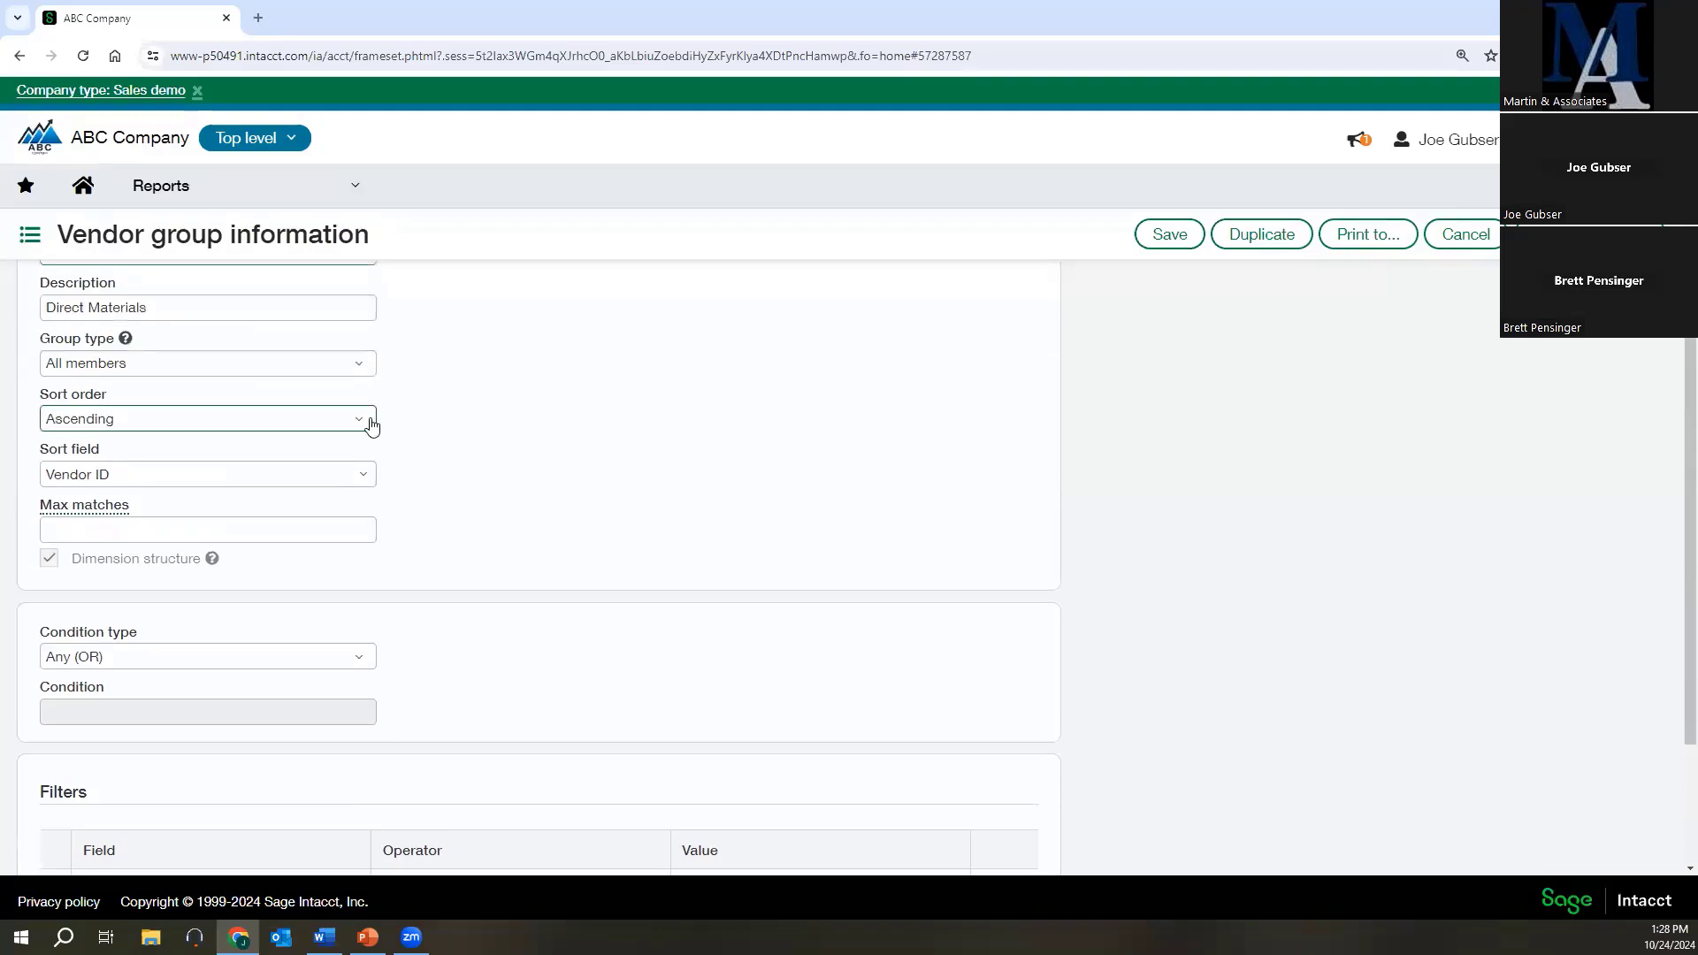
Check the available group type options of the Direct Materials vendor group and leave the record without saving.
{"action": "left_click", "coordinate": [362, 453]}
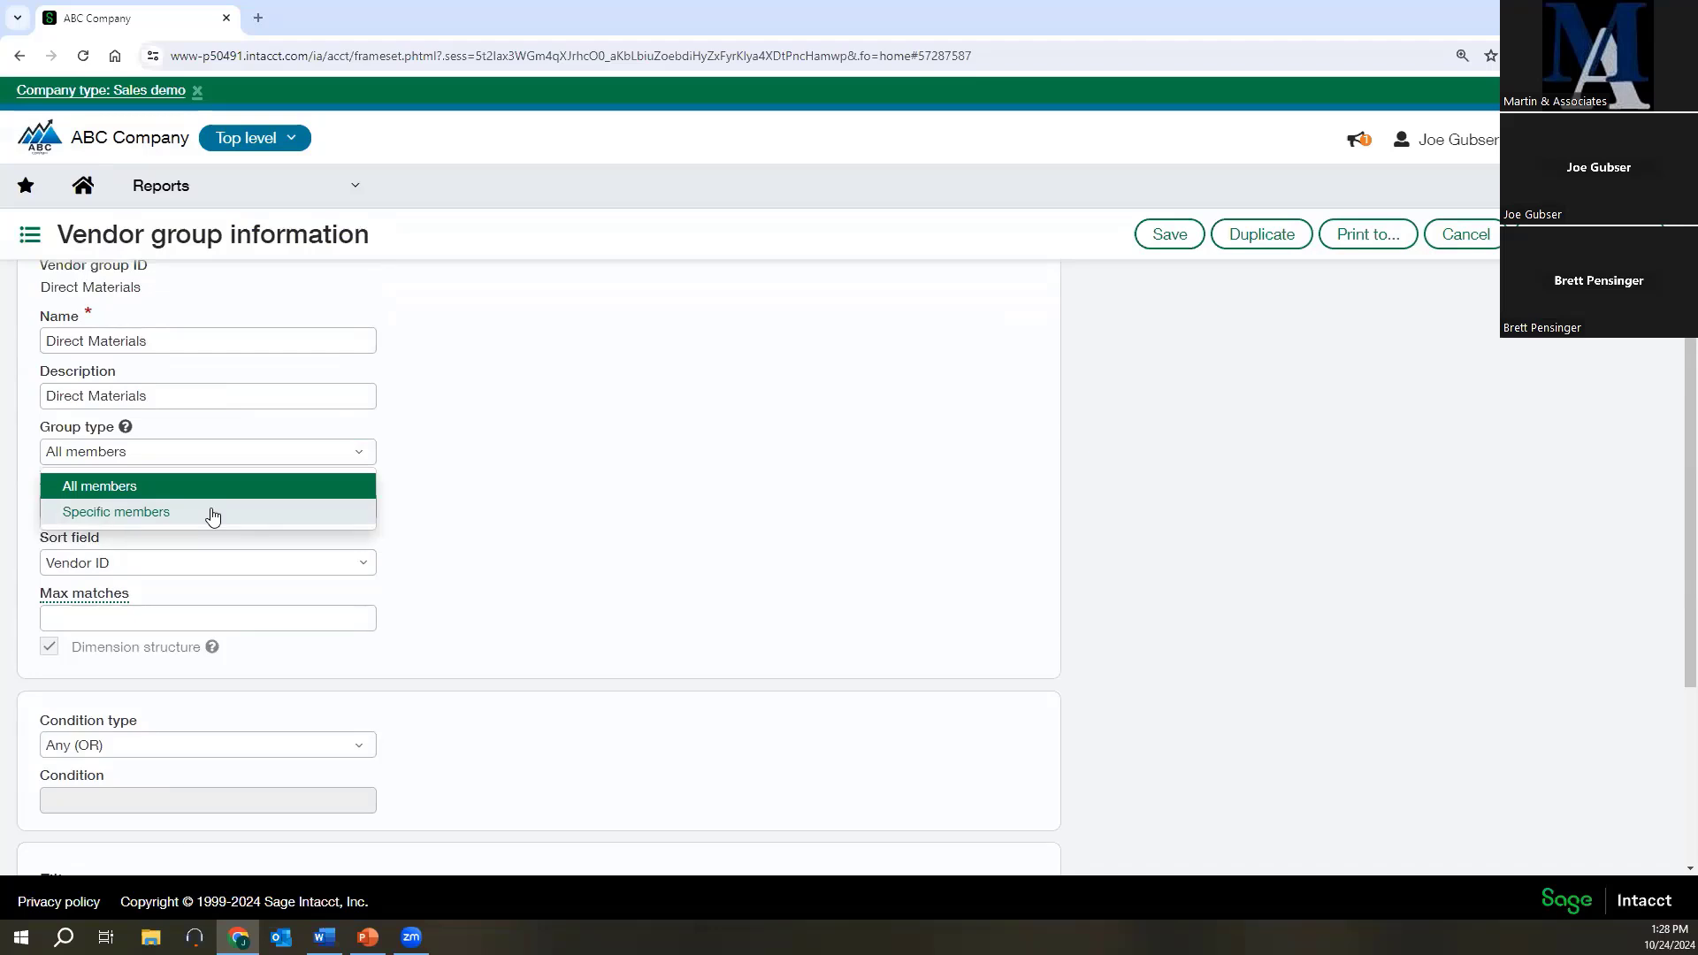
{"action": "left_click", "coordinate": [470, 481]}
{"action": "left_click", "coordinate": [1440, 236]}
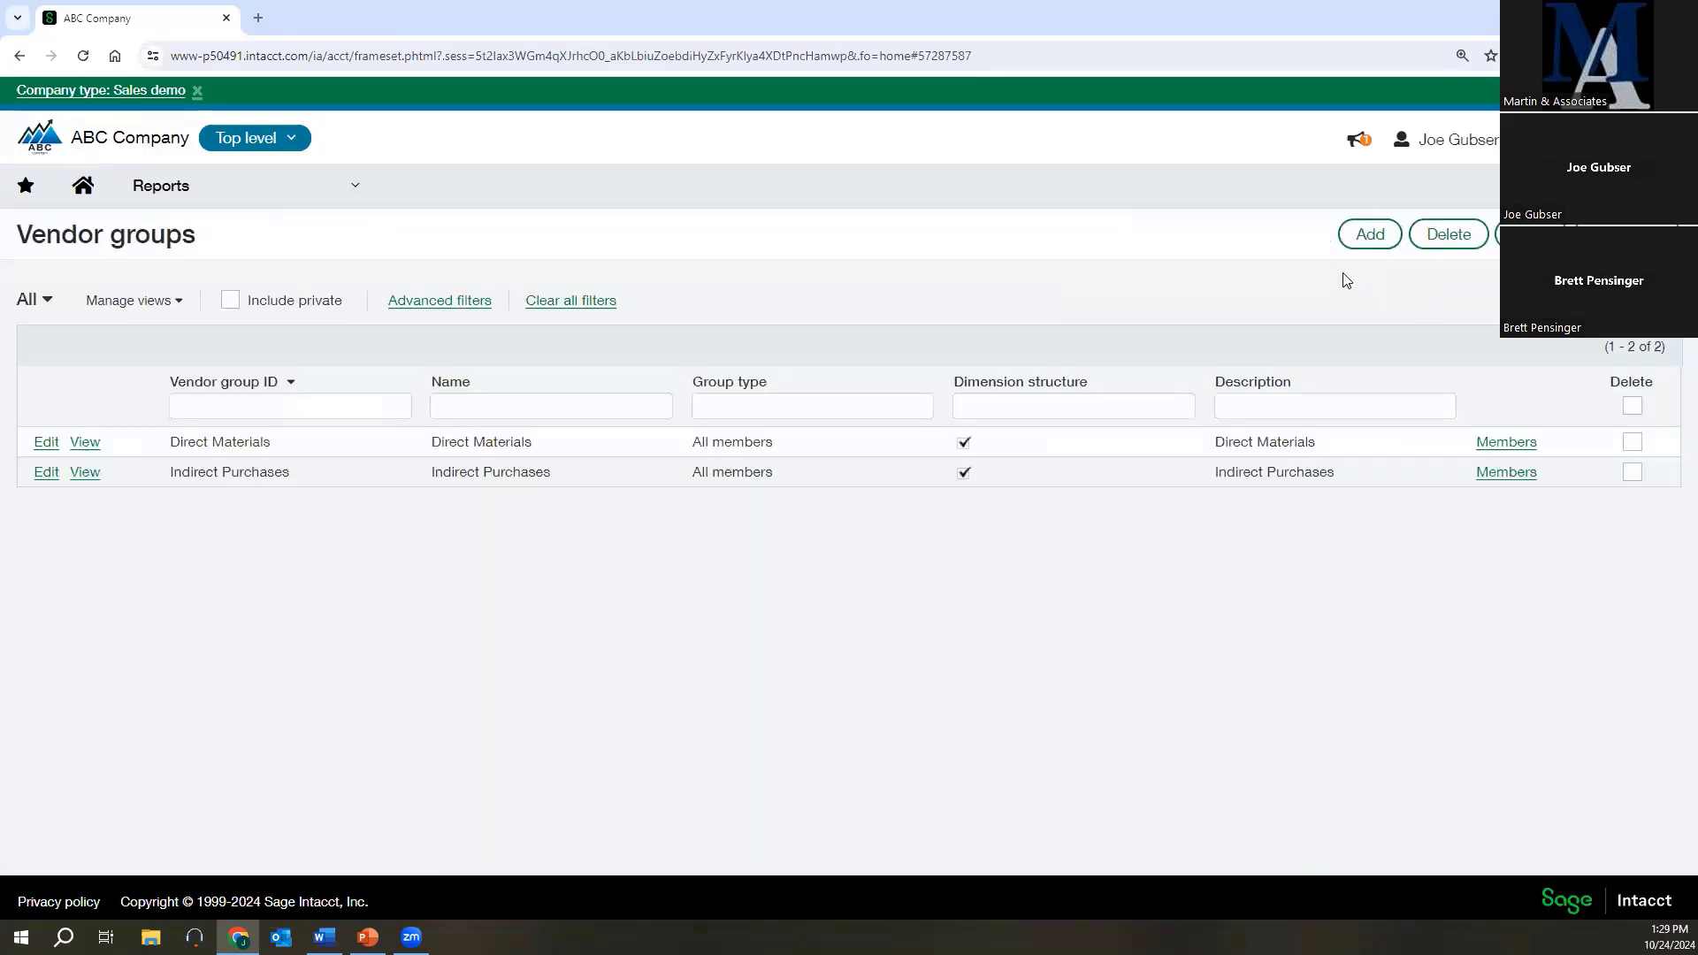
Open the list of customer dimension groups from the reporting setup.
{"action": "left_click", "coordinate": [172, 202]}
{"action": "mouse_move", "coordinate": [815, 664]}
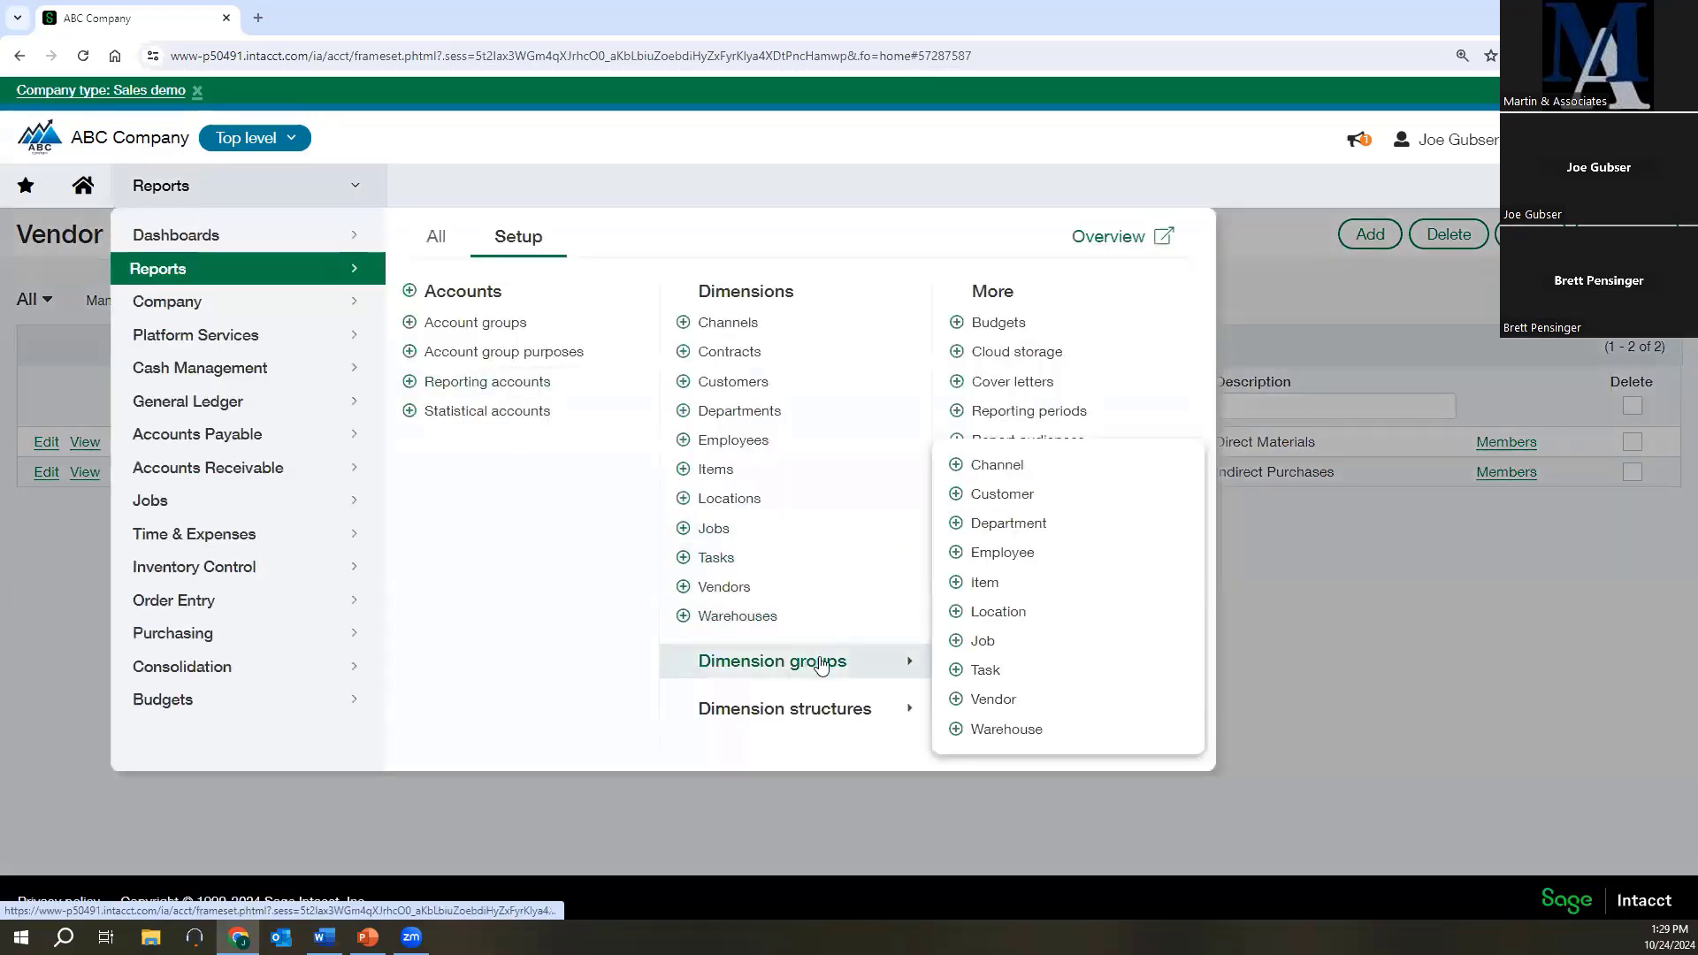
{"action": "left_click", "coordinate": [1000, 495]}
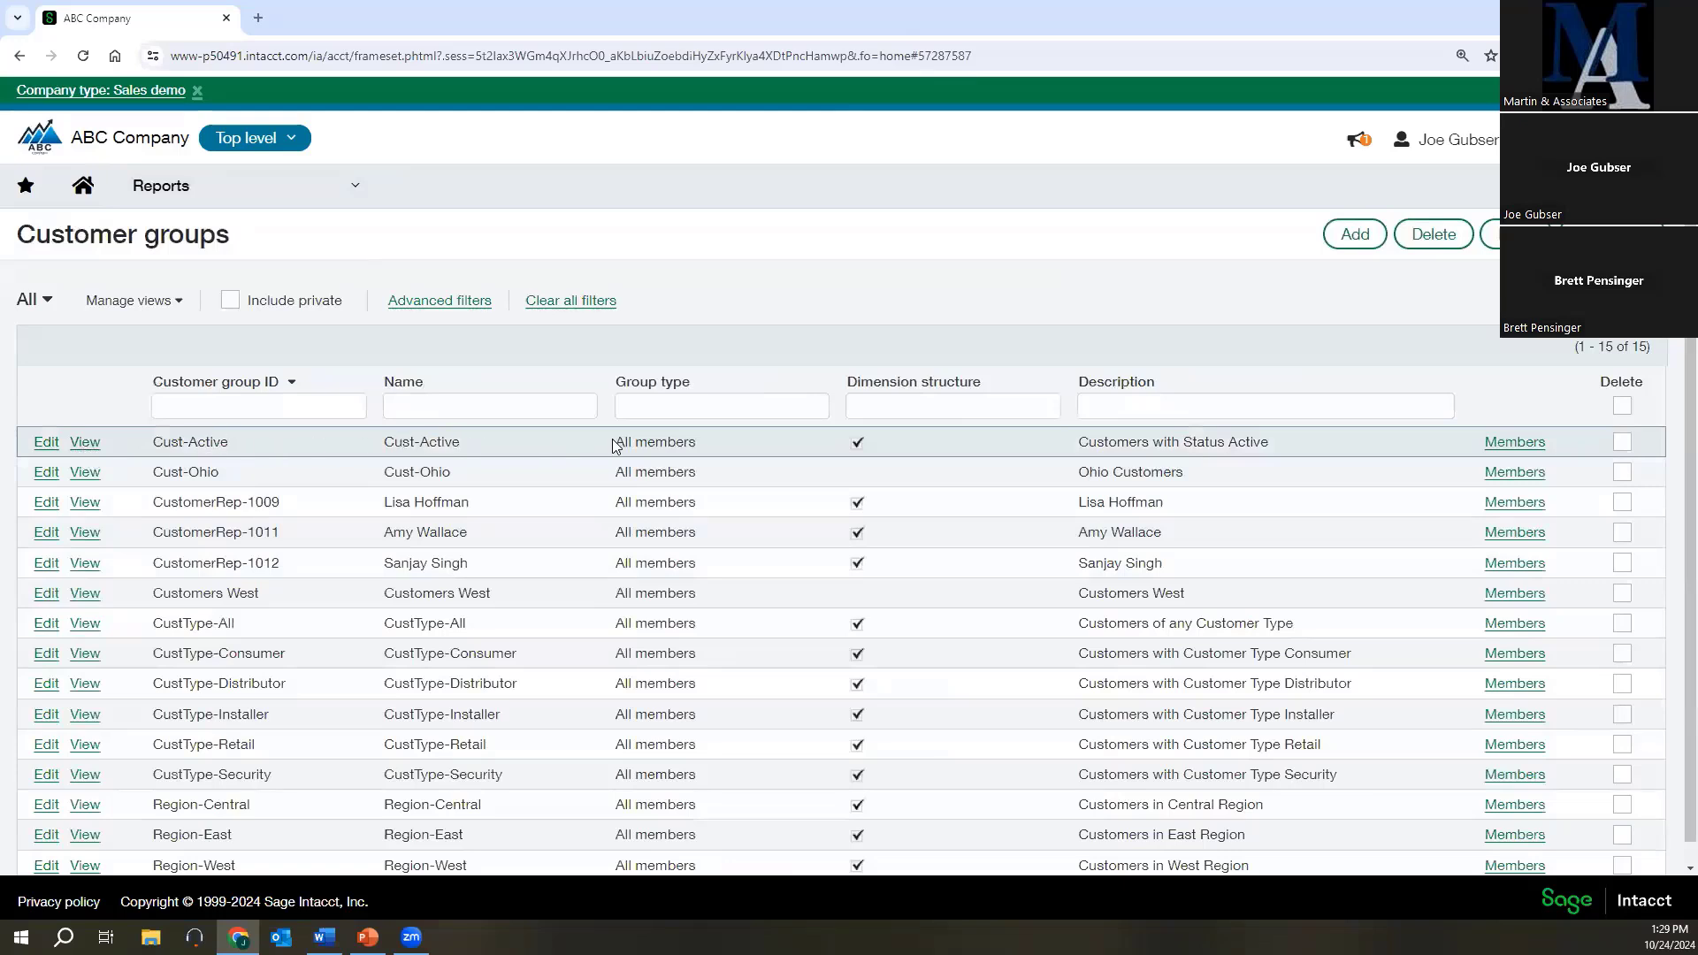
Examine the Cust-Active customer group's group type, filters and condition type, and leave the record without changes.
{"action": "left_click", "coordinate": [53, 442]}
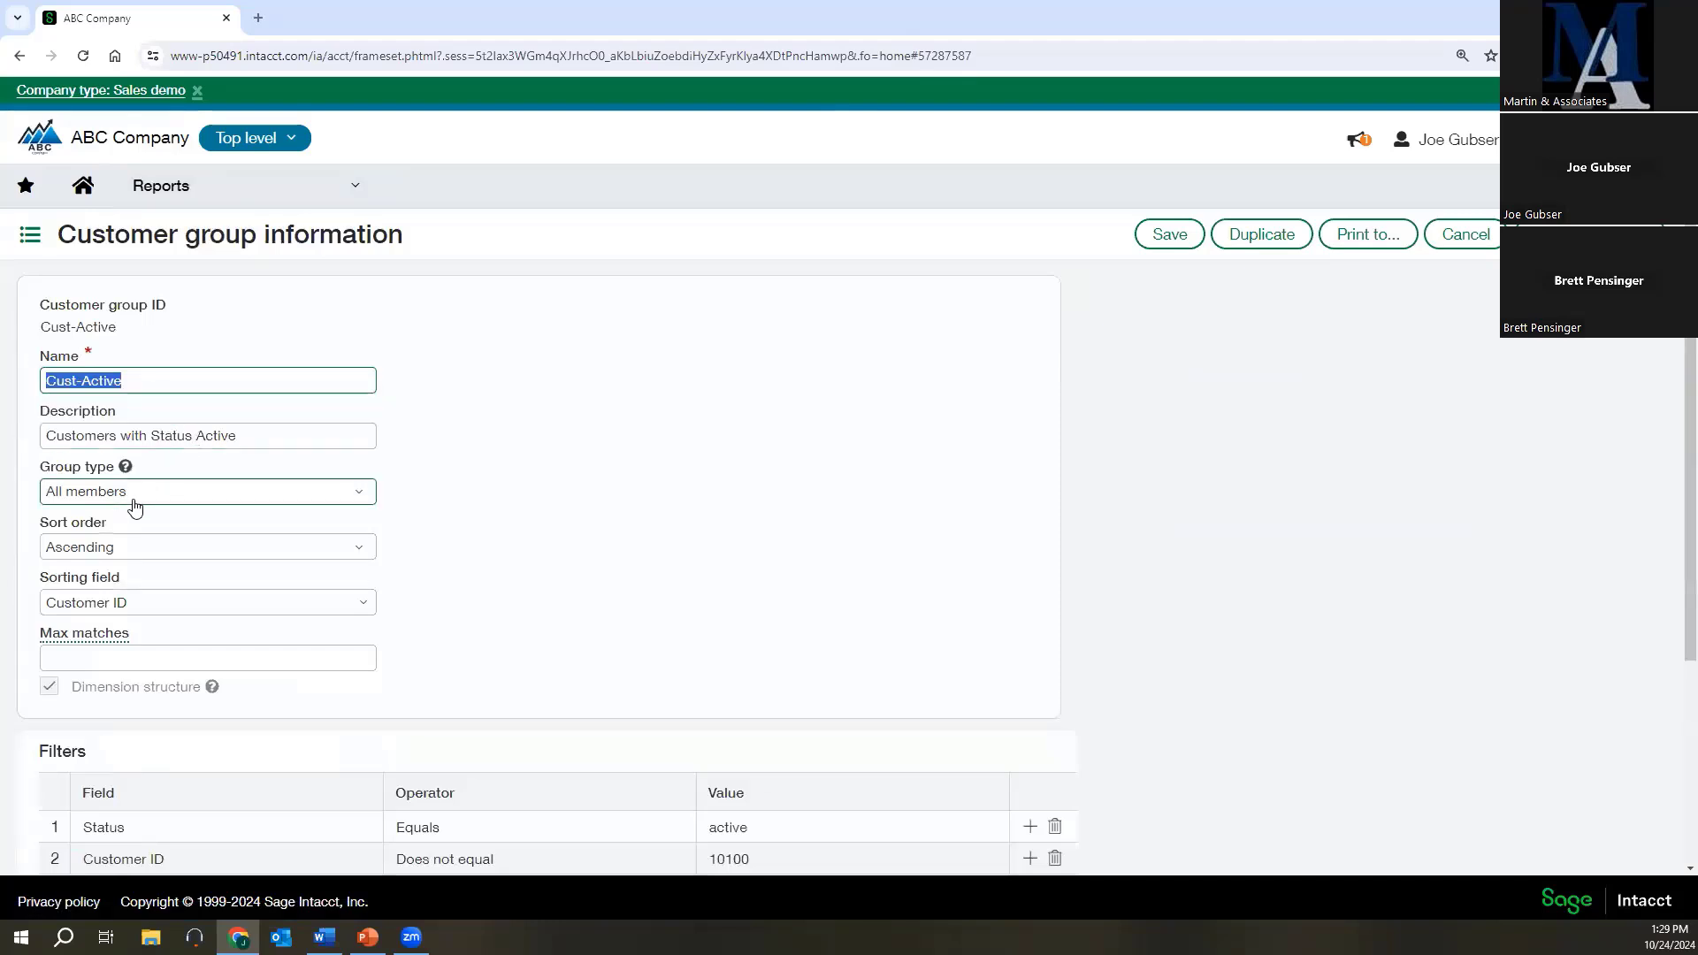
{"action": "left_click", "coordinate": [177, 501]}
{"action": "left_click", "coordinate": [173, 501]}
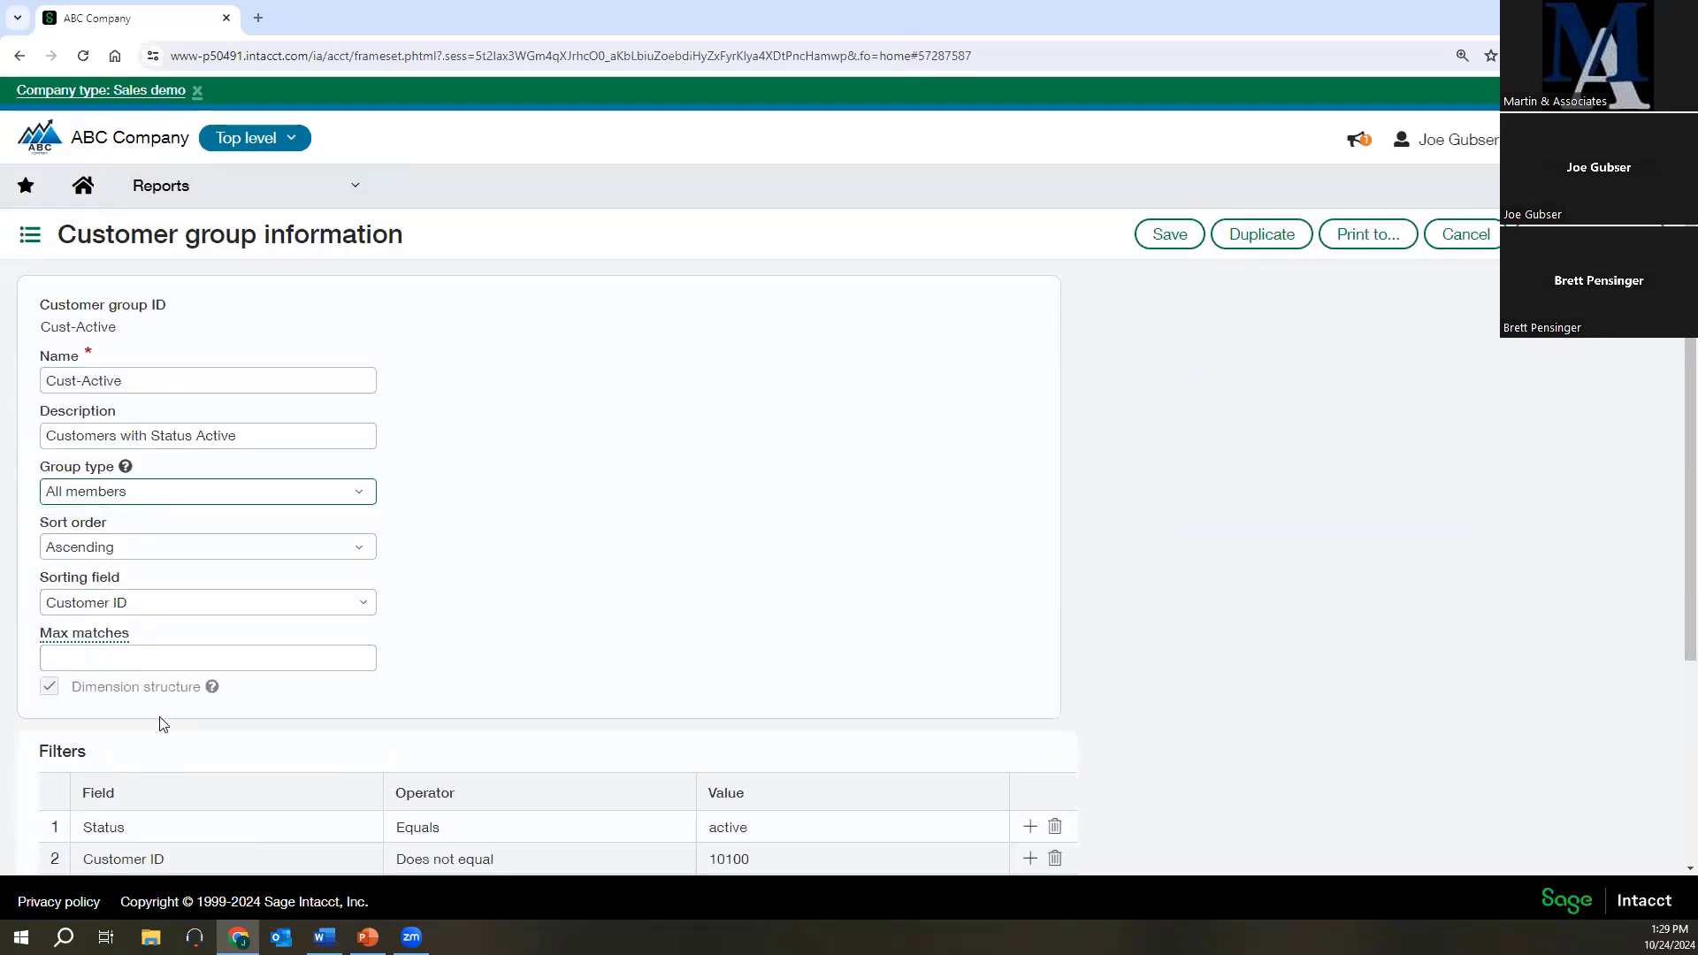
{"action": "scroll", "coordinate": [163, 720], "scroll_direction": "down", "scroll_amount": 1}
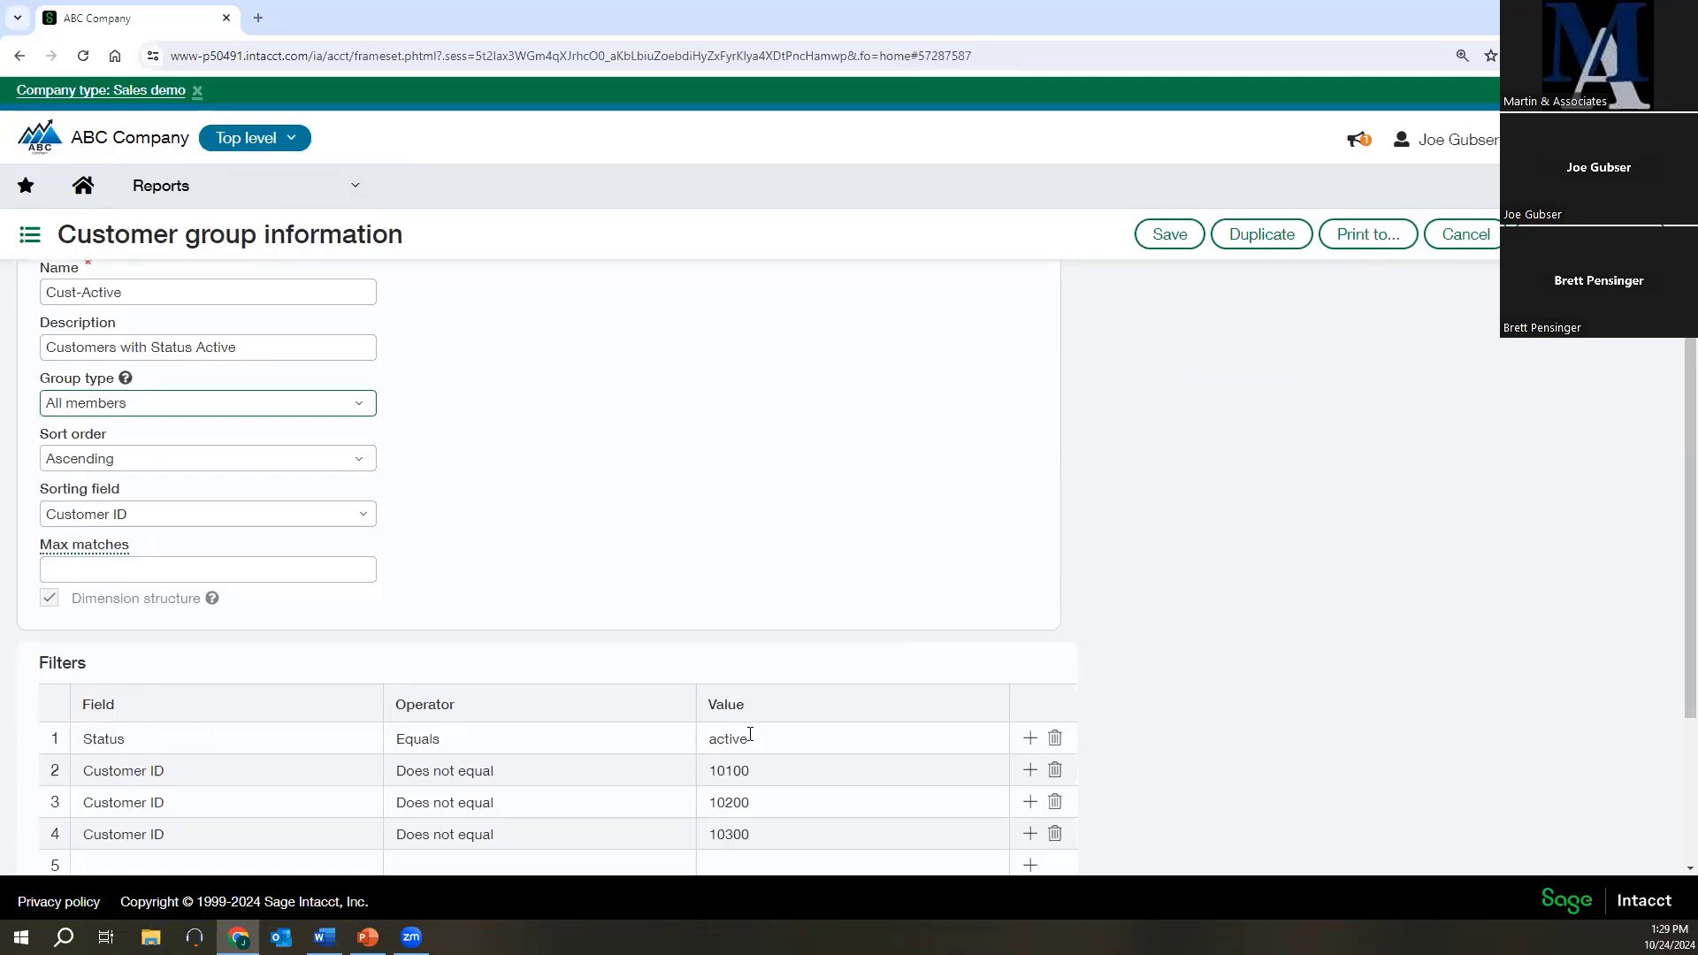
{"action": "scroll", "coordinate": [747, 738], "scroll_direction": "down", "scroll_amount": 2}
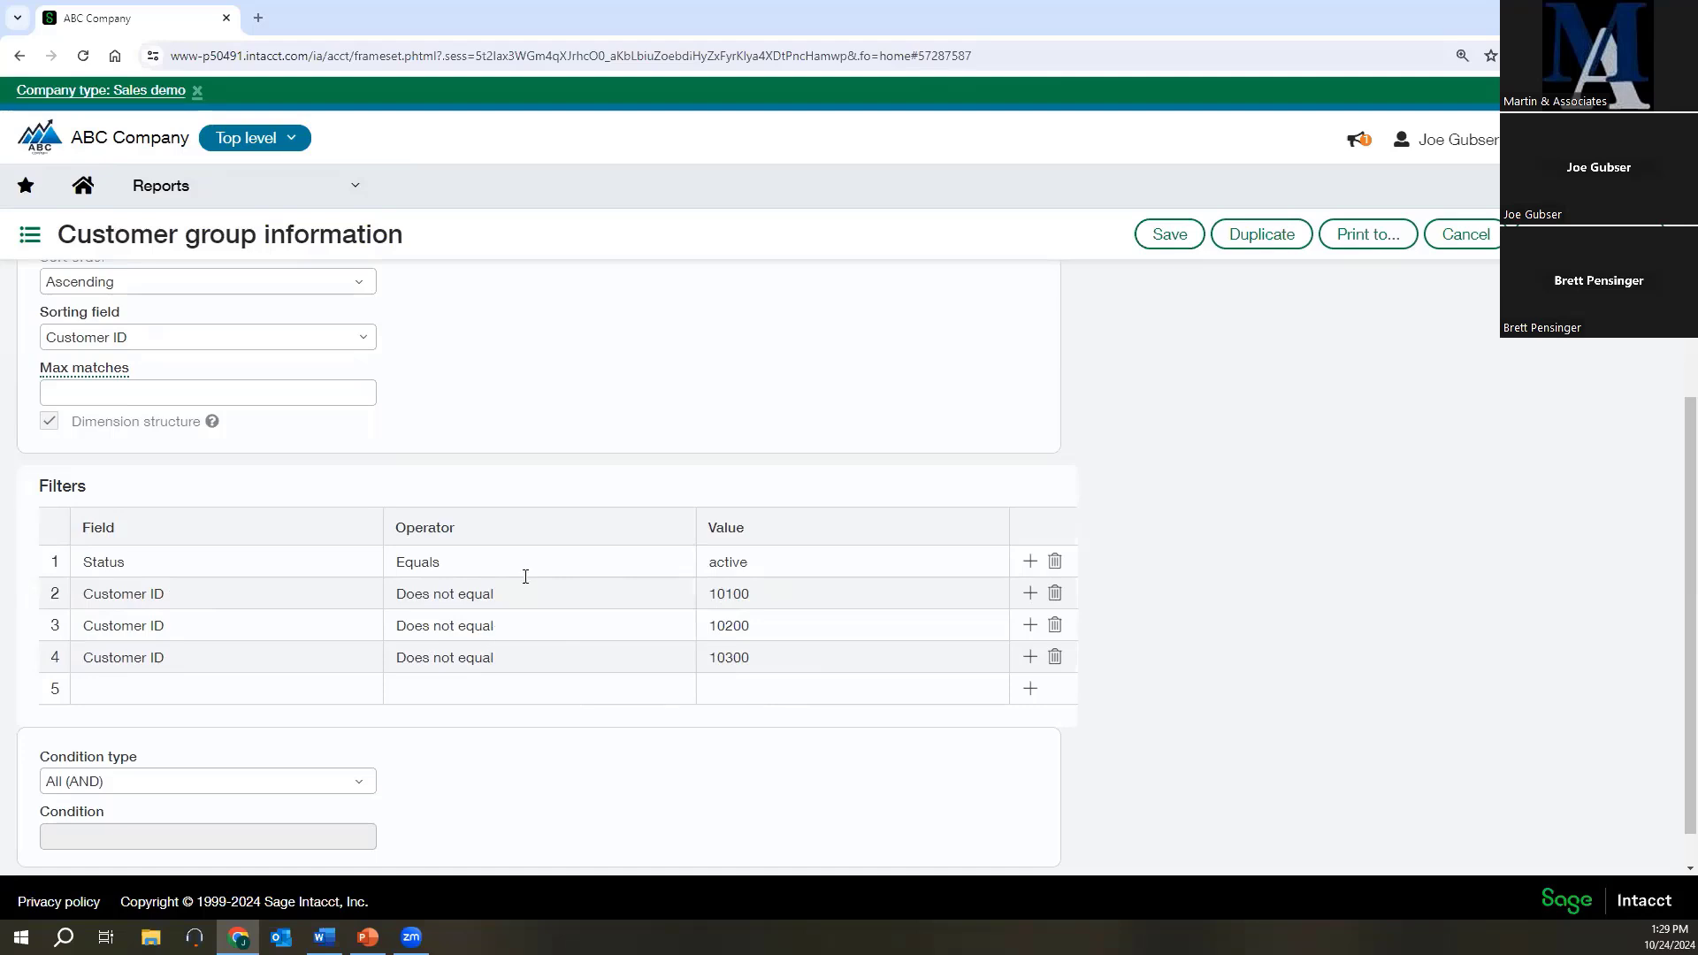
{"action": "left_click", "coordinate": [1438, 232]}
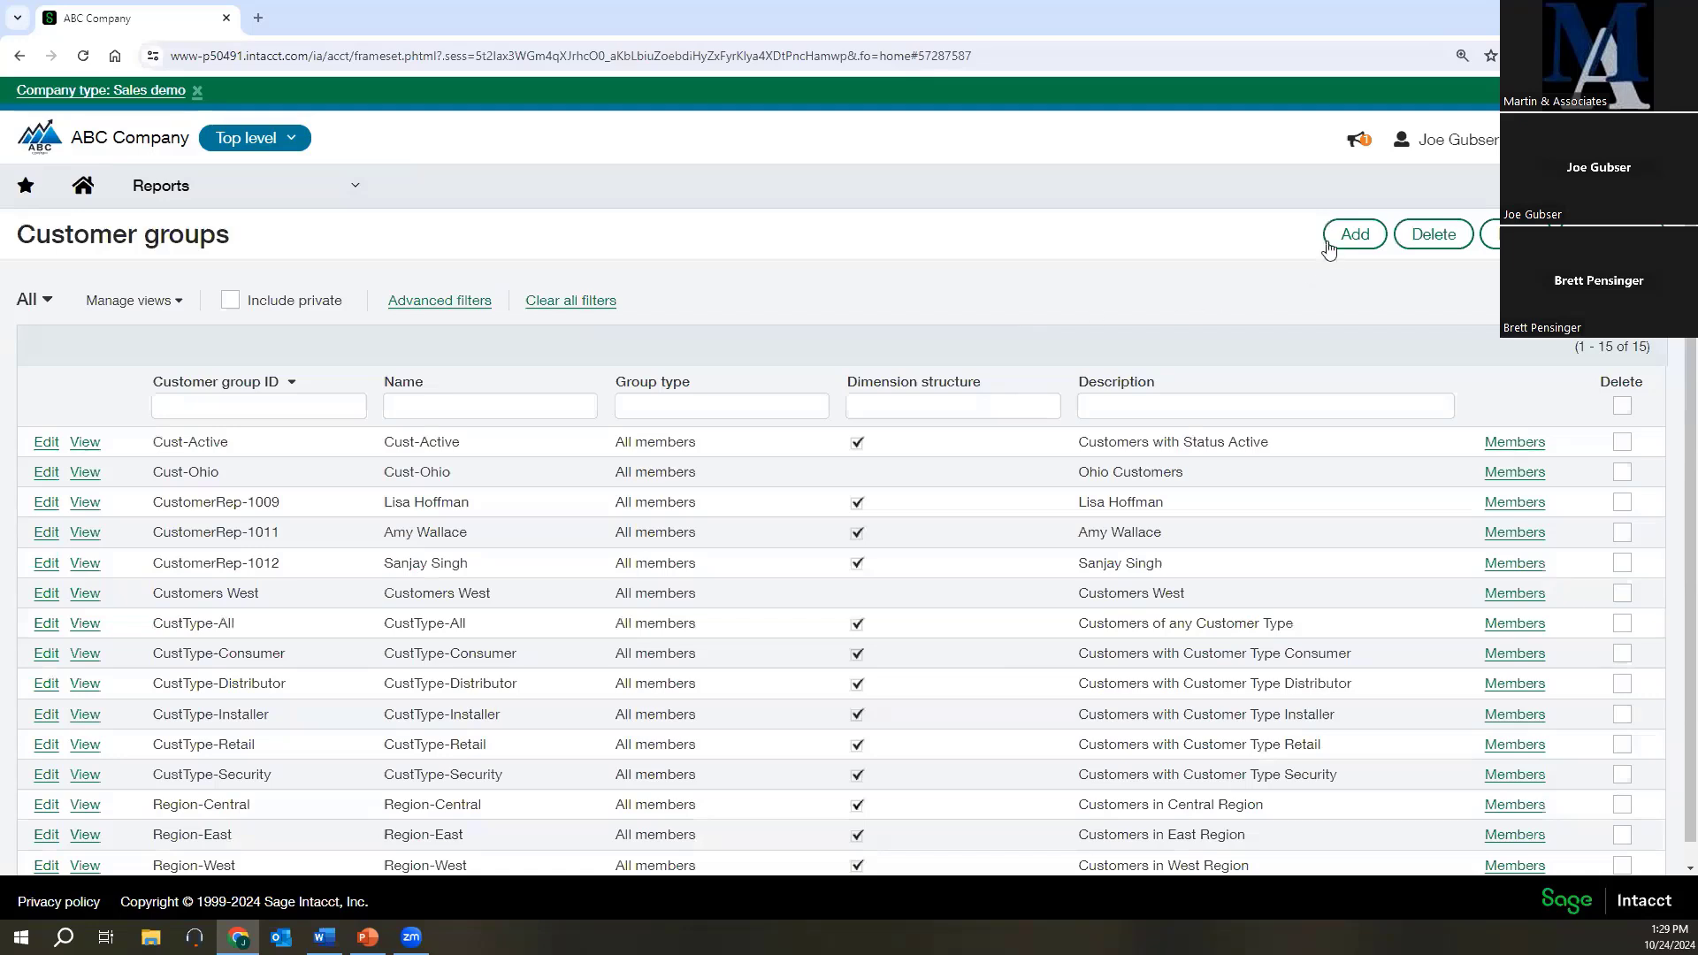
Start a new customer group with the ID and name Cust-Mass and the description MA Customers.
{"action": "left_click", "coordinate": [1329, 246]}
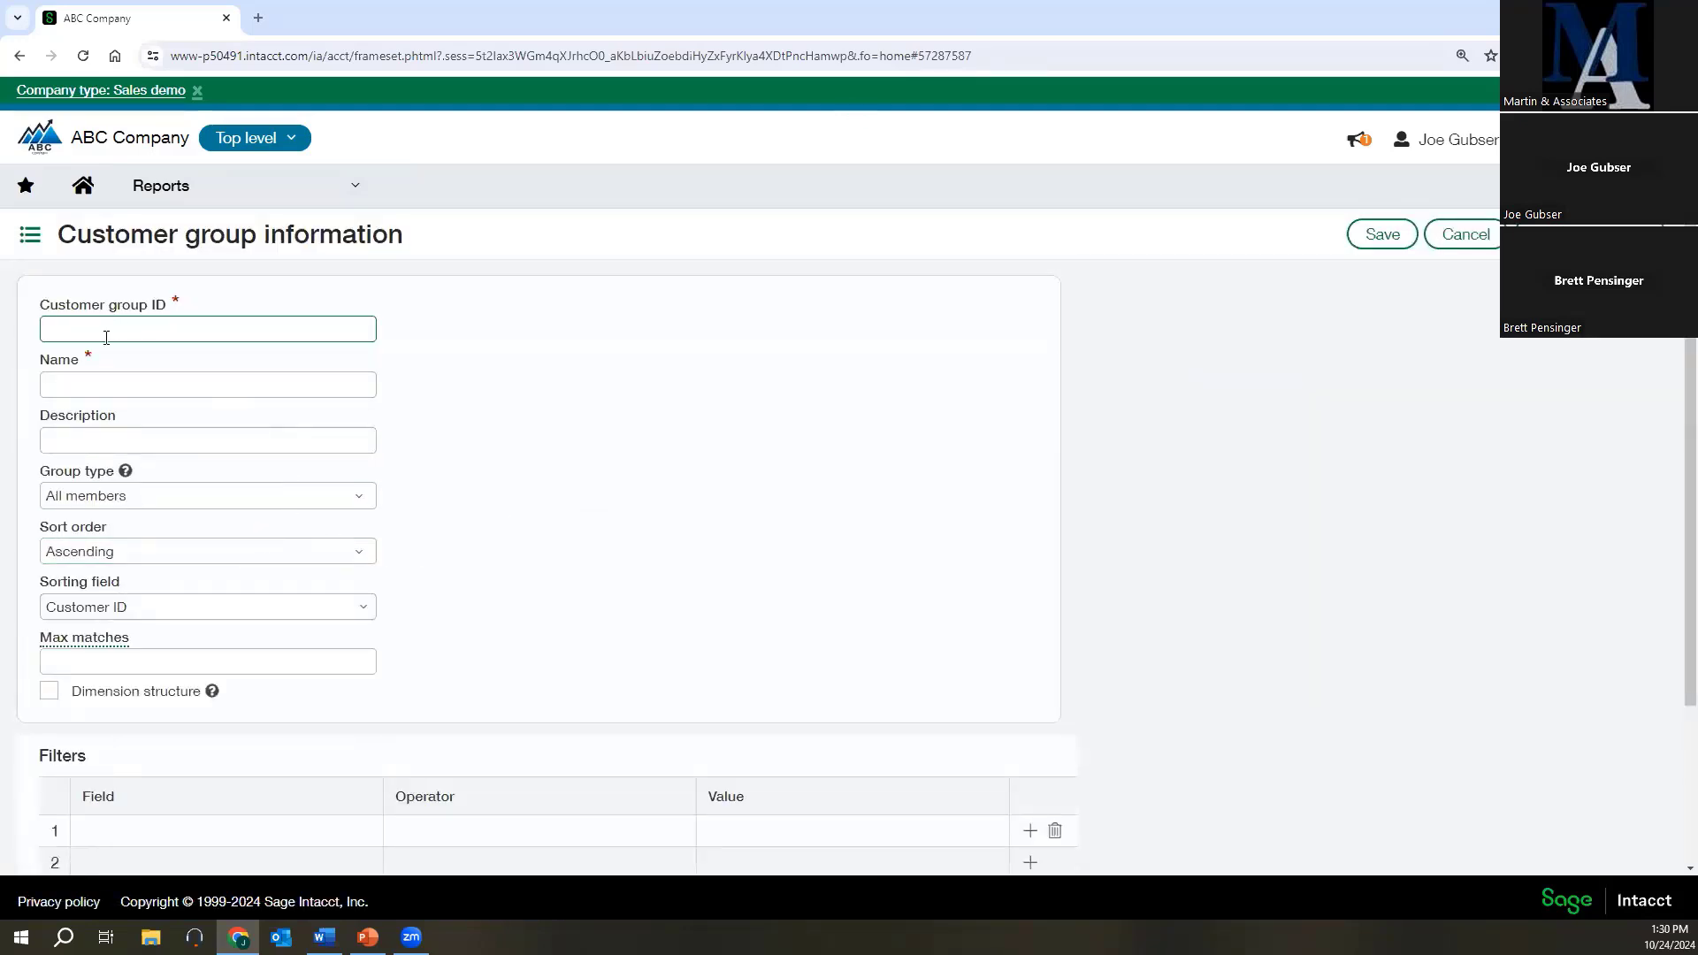
{"action": "type", "text": "Cust-Mass"}
{"action": "key", "text": "Tab"}
{"action": "key", "text": "Tab"}
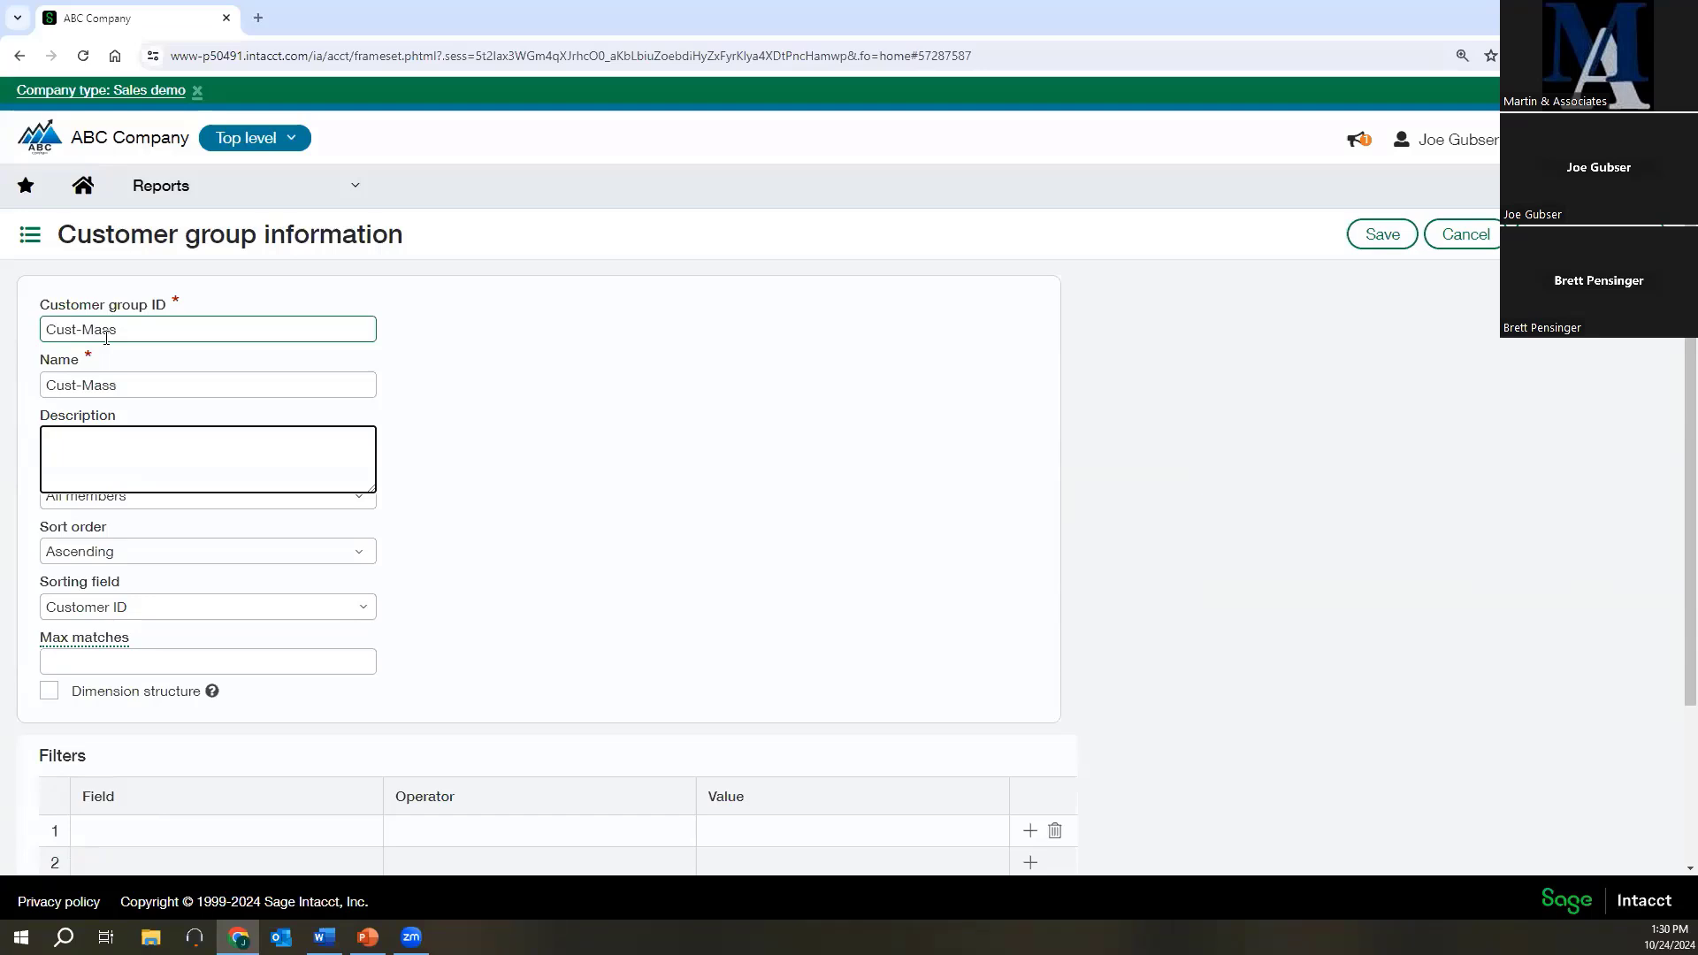
{"action": "type", "text": "MA Customers"}
{"action": "key", "text": "Tab"}
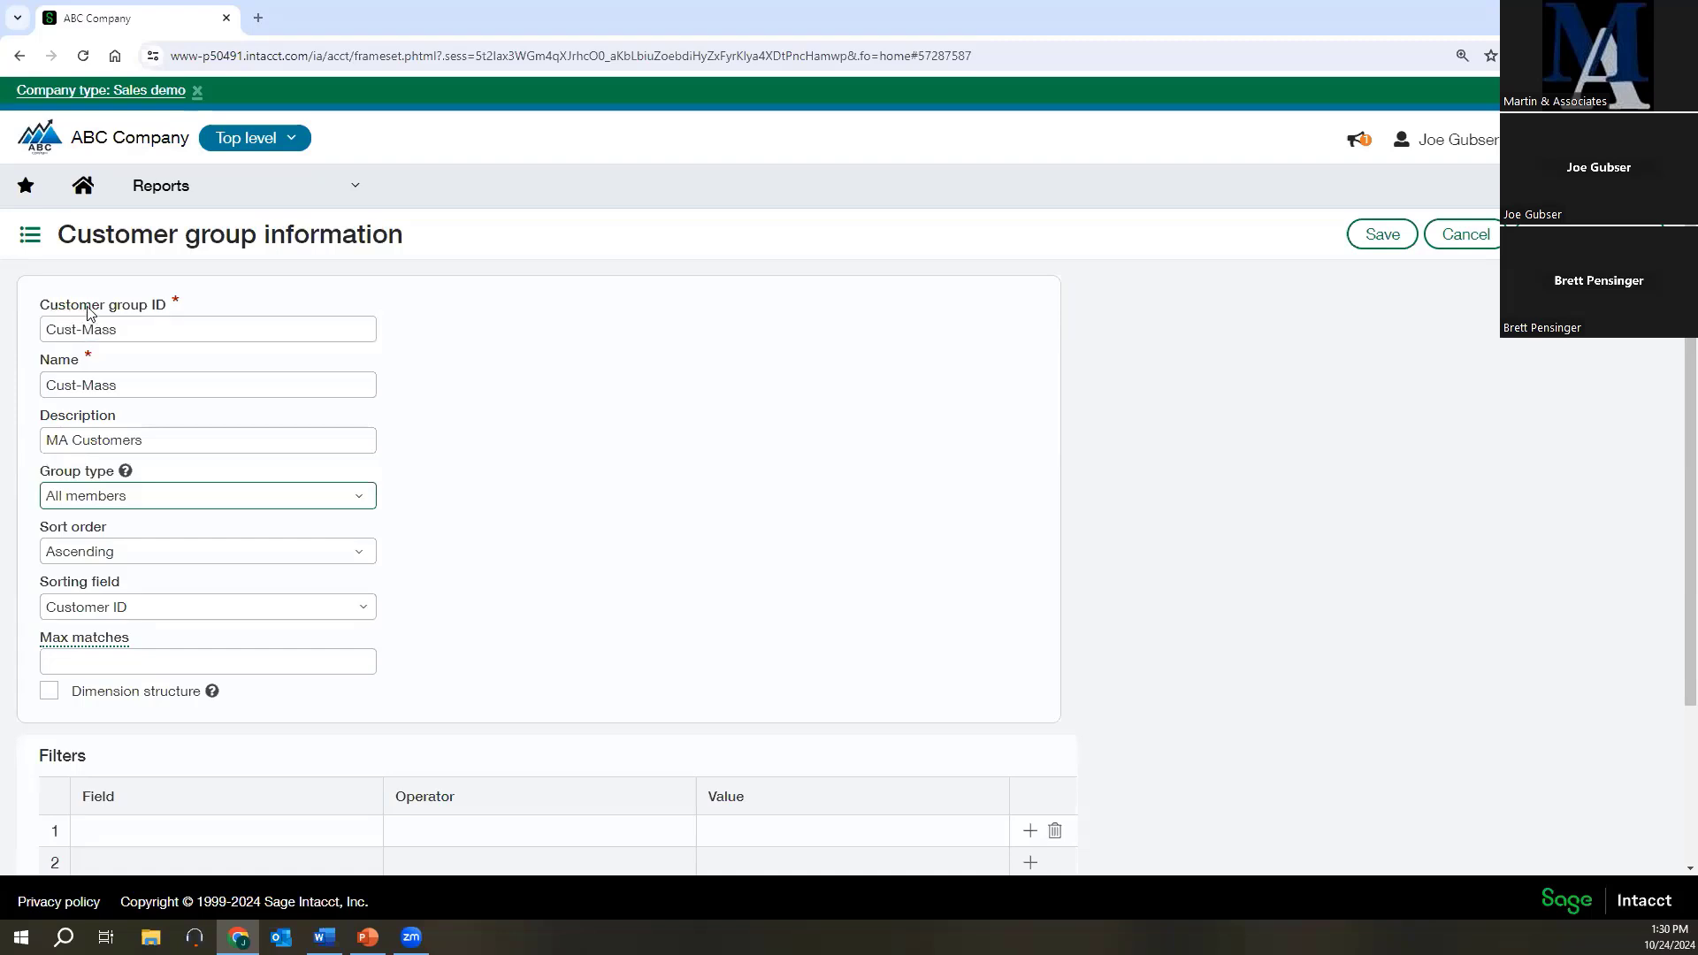
Review the new group's type and sorting options, keeping All members, Ascending and Customer ID.
{"action": "left_click", "coordinate": [188, 492]}
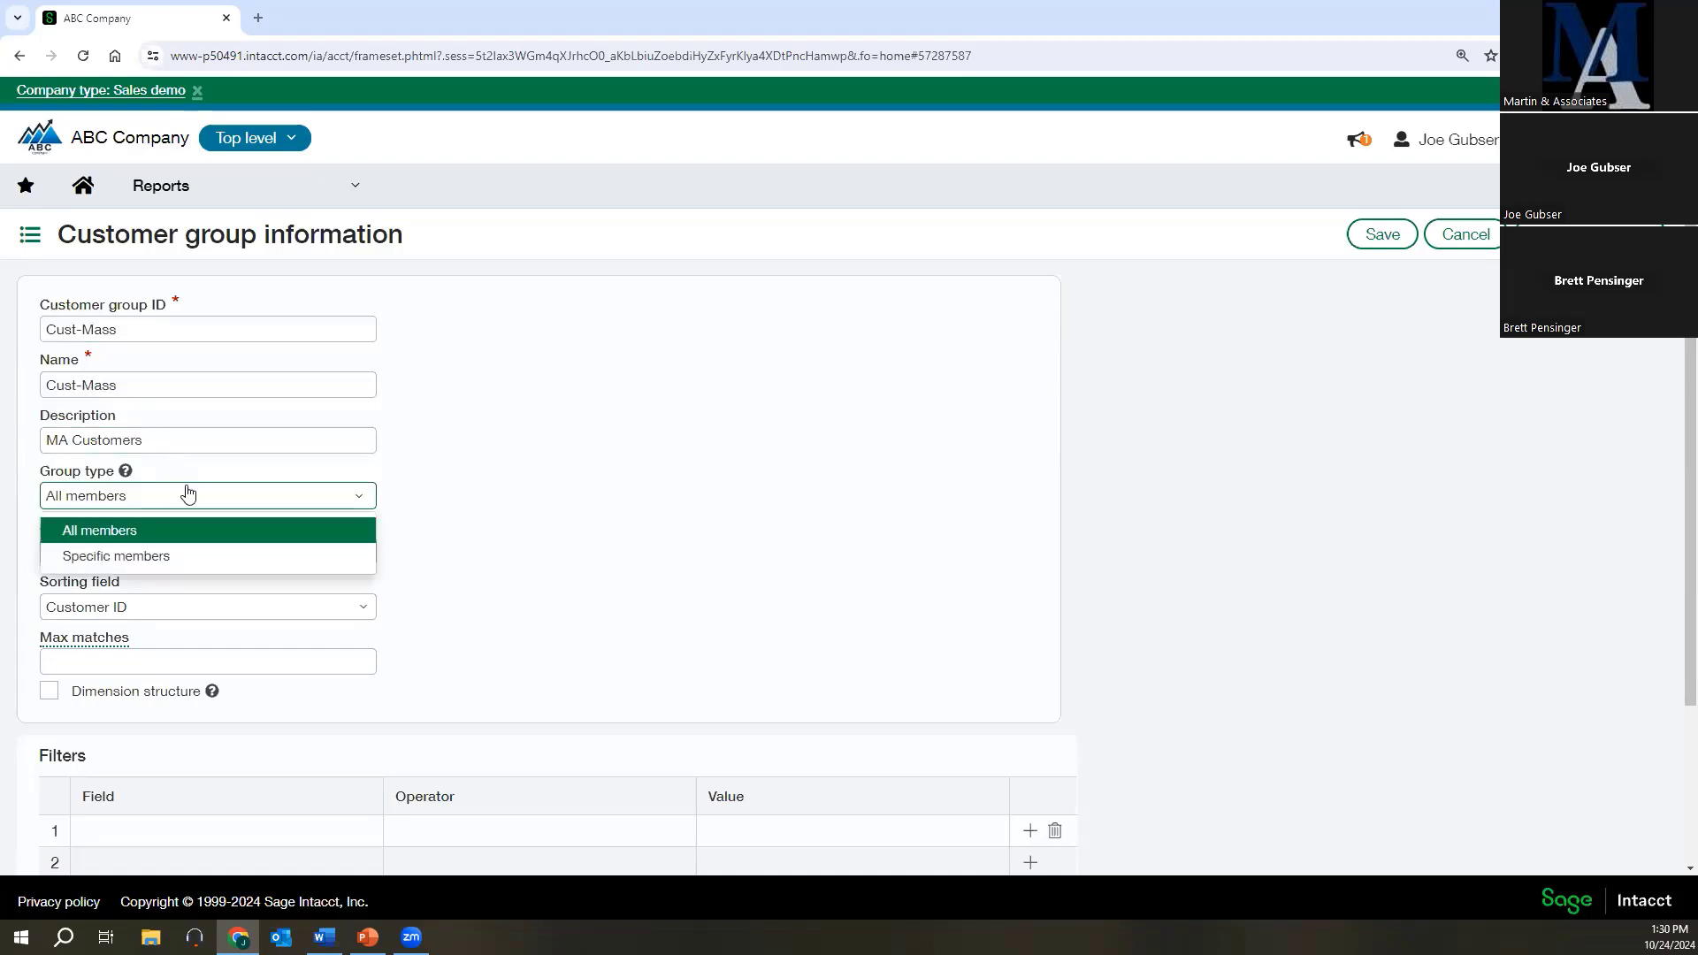
{"action": "left_click", "coordinate": [186, 492]}
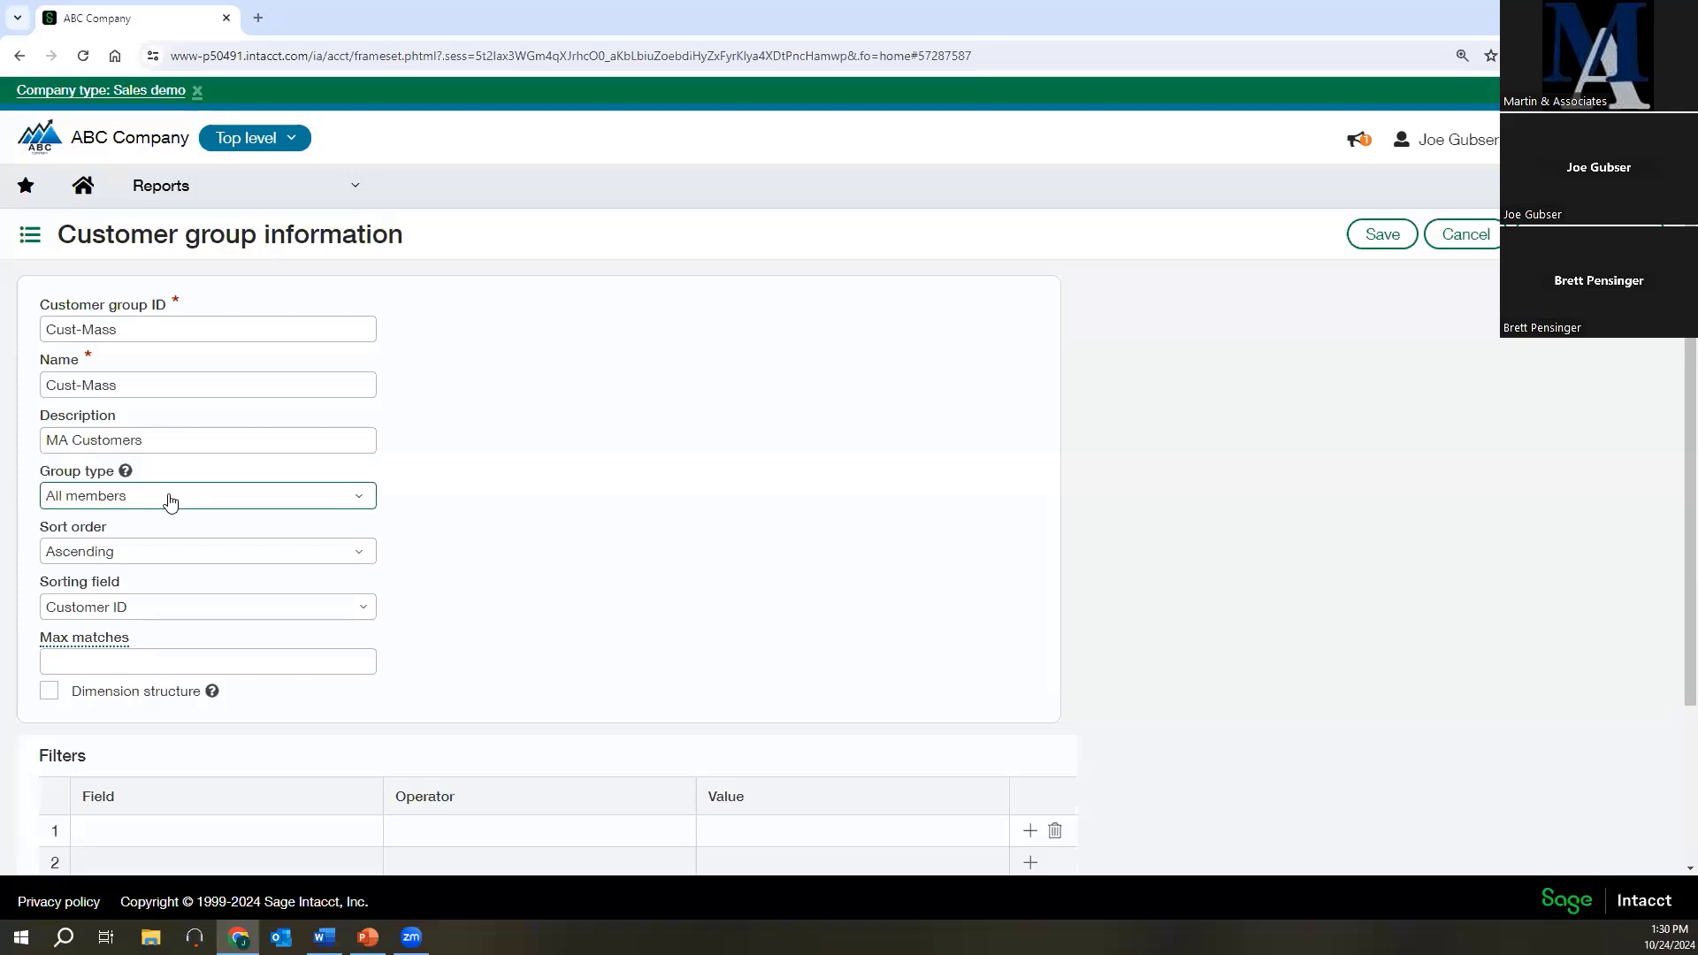
{"action": "left_click", "coordinate": [158, 557]}
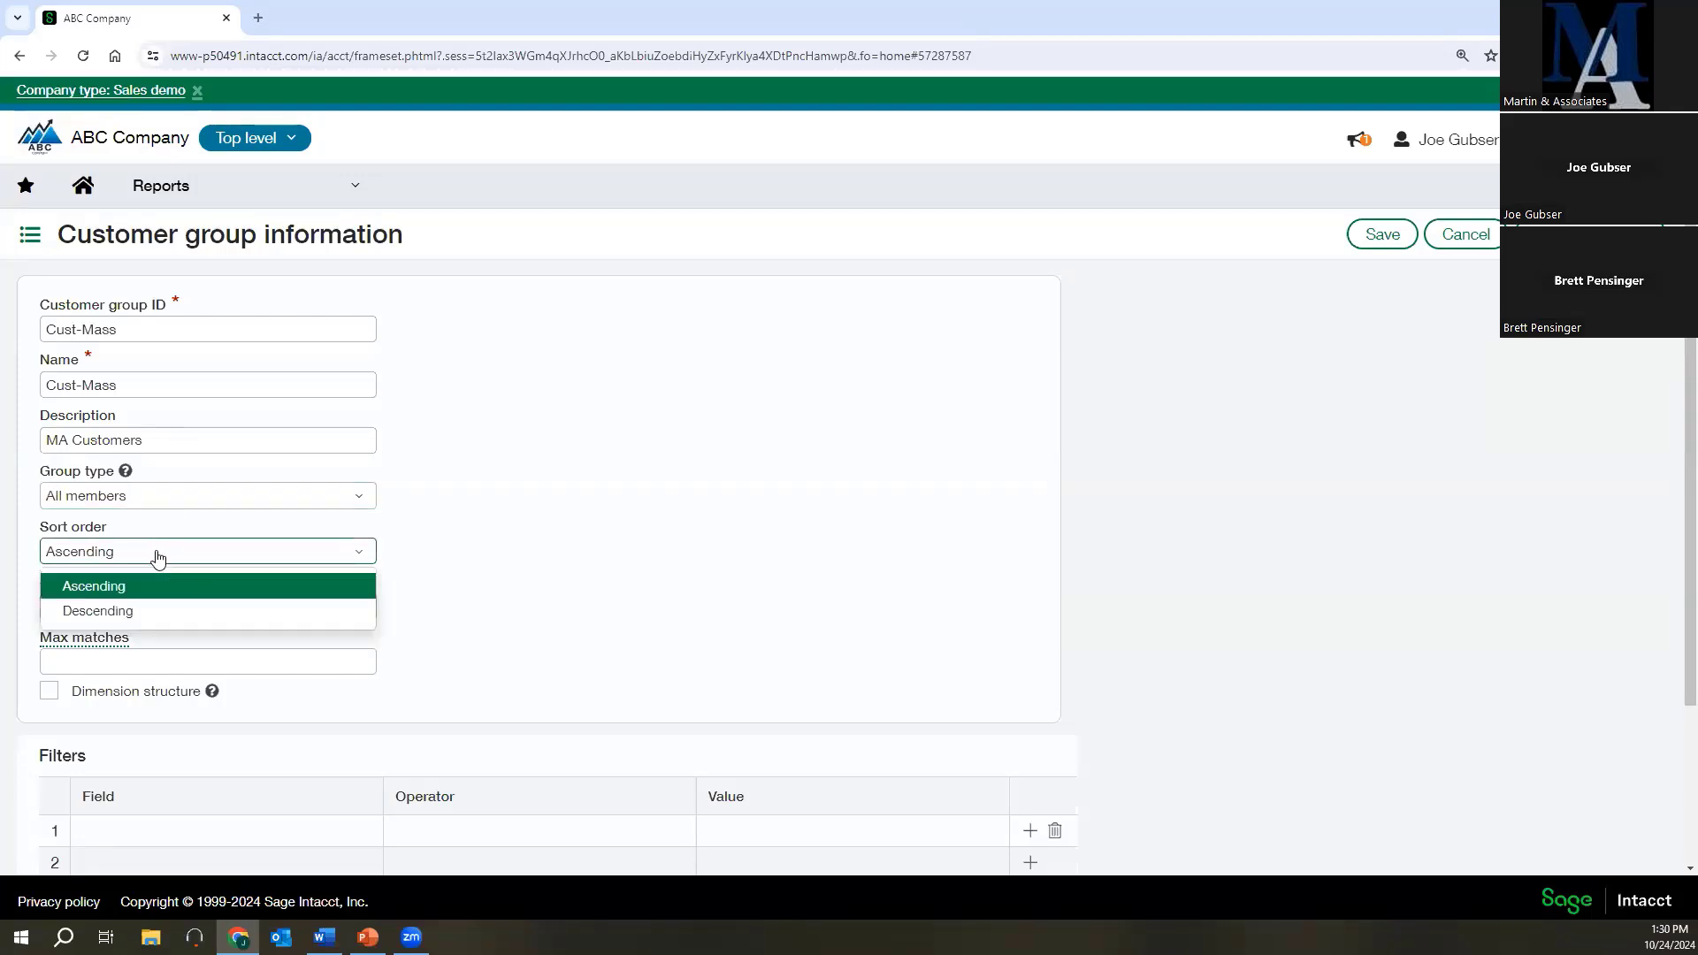
{"action": "left_click", "coordinate": [156, 586]}
{"action": "left_click", "coordinate": [163, 606]}
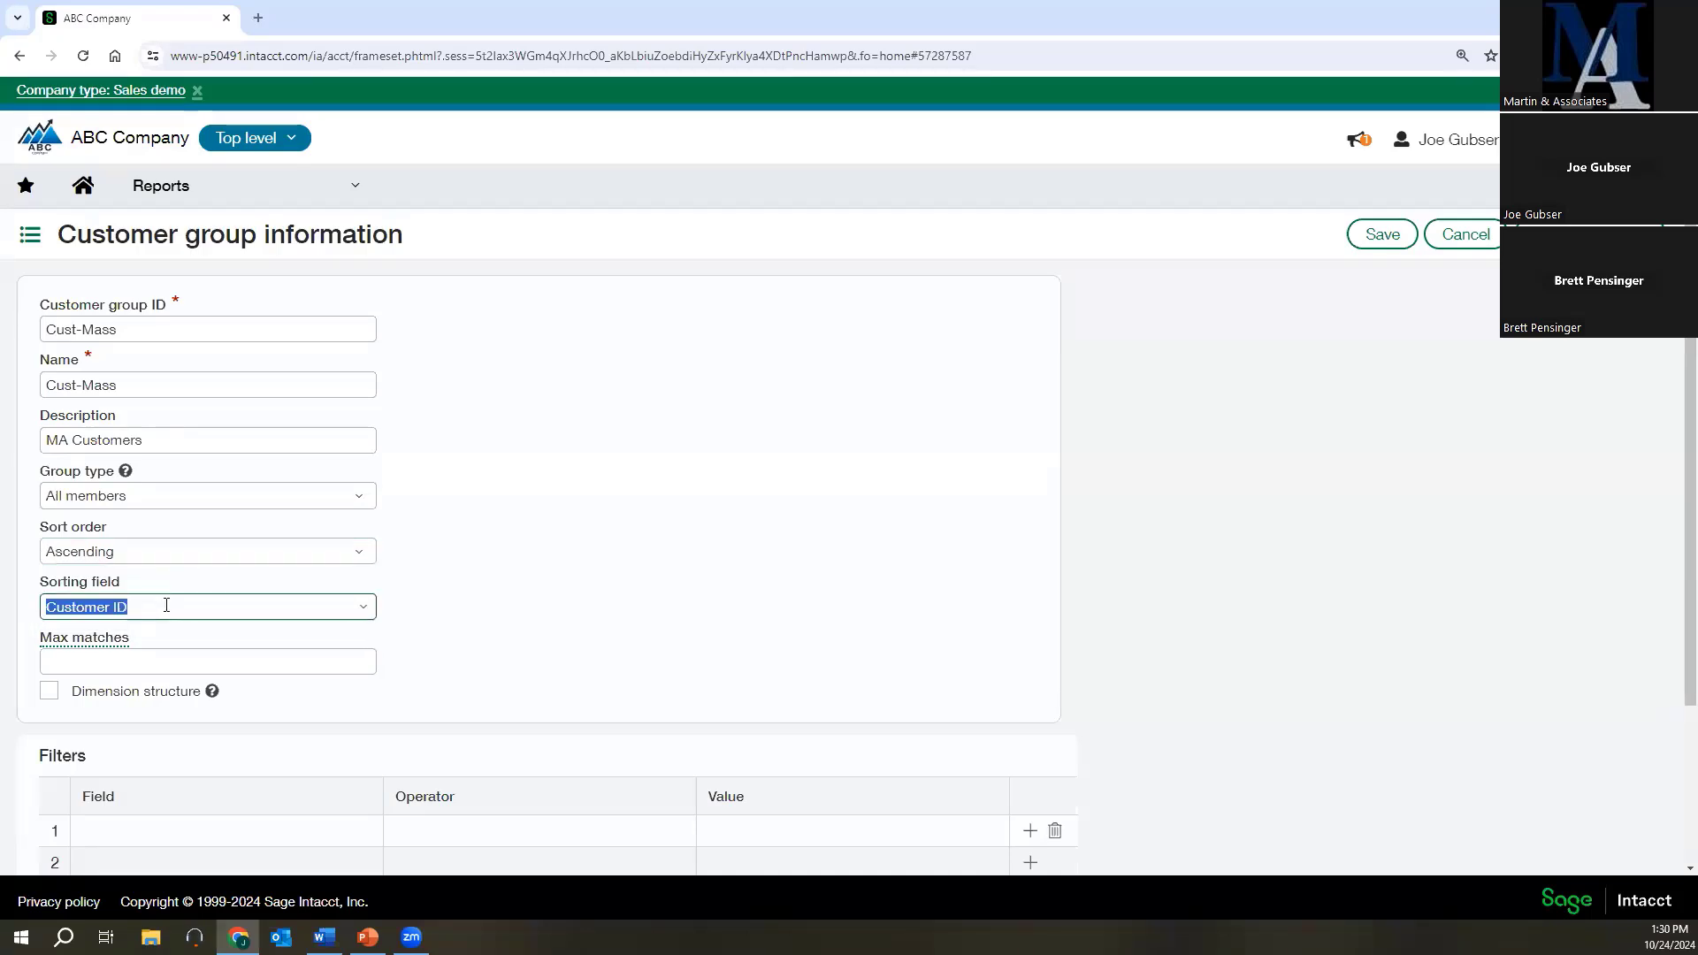
{"action": "left_click", "coordinate": [357, 612]}
{"action": "left_click", "coordinate": [358, 612]}
Add a filter where Bill-to contact address: State or territory Equals the Massachusetts code, and save the customer group.
{"action": "scroll", "coordinate": [181, 801], "scroll_direction": "down", "scroll_amount": 1}
{"action": "left_click", "coordinate": [143, 748]}
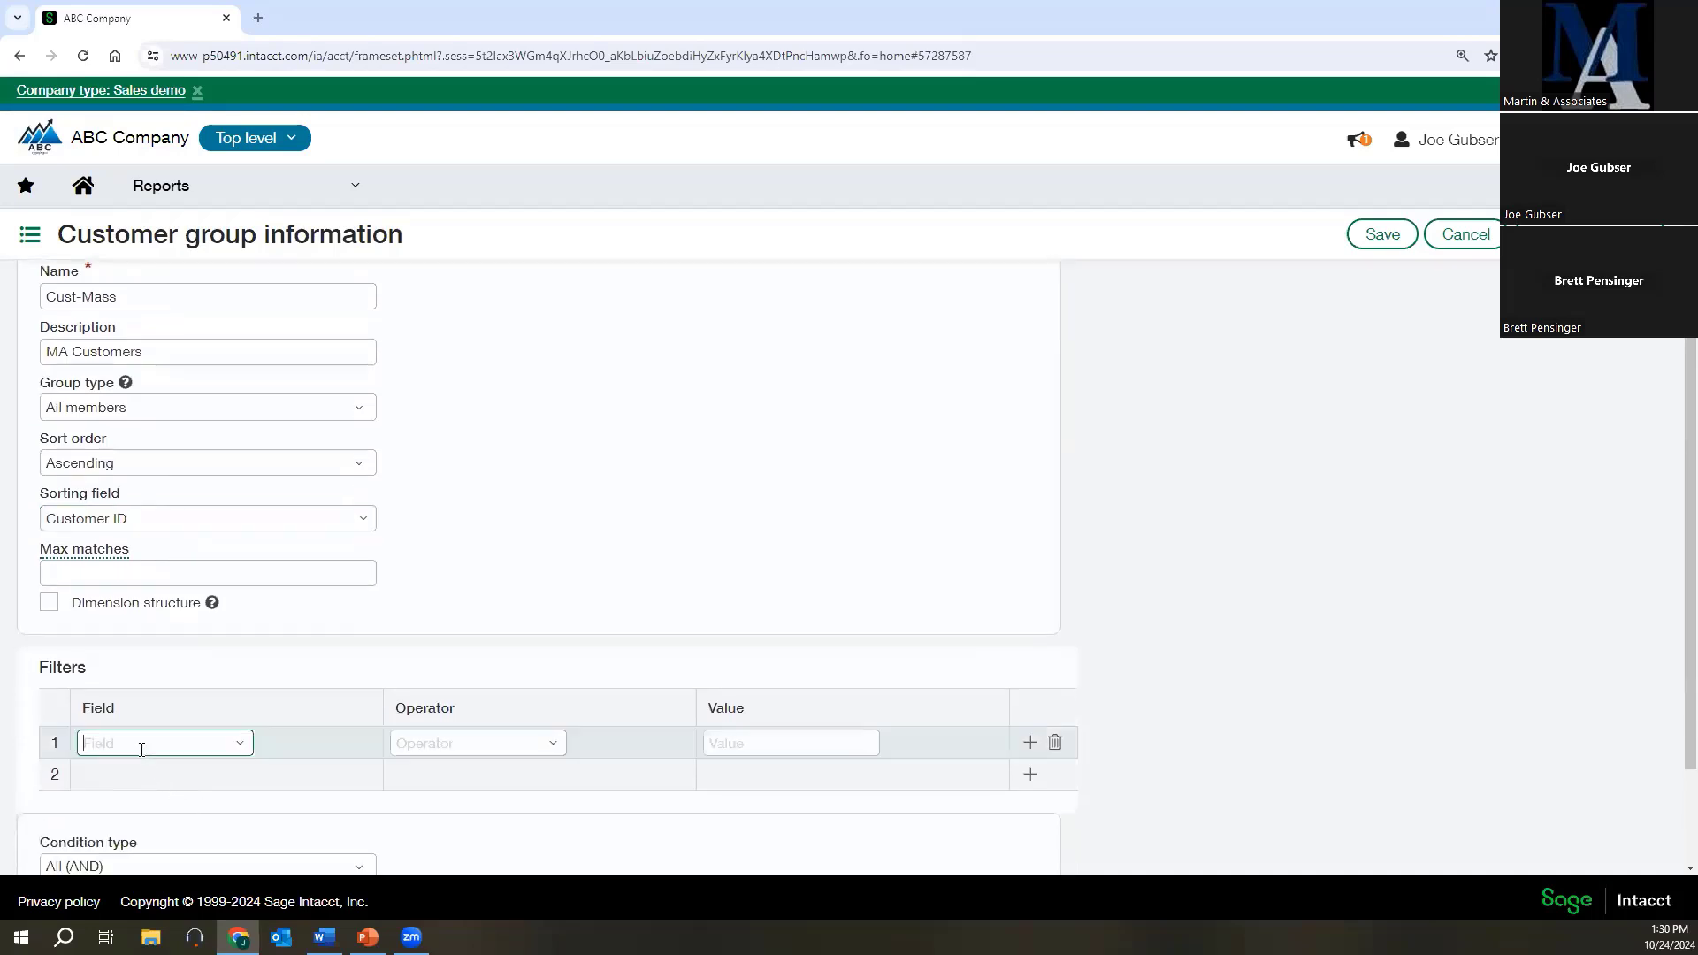
{"action": "left_click", "coordinate": [245, 743]}
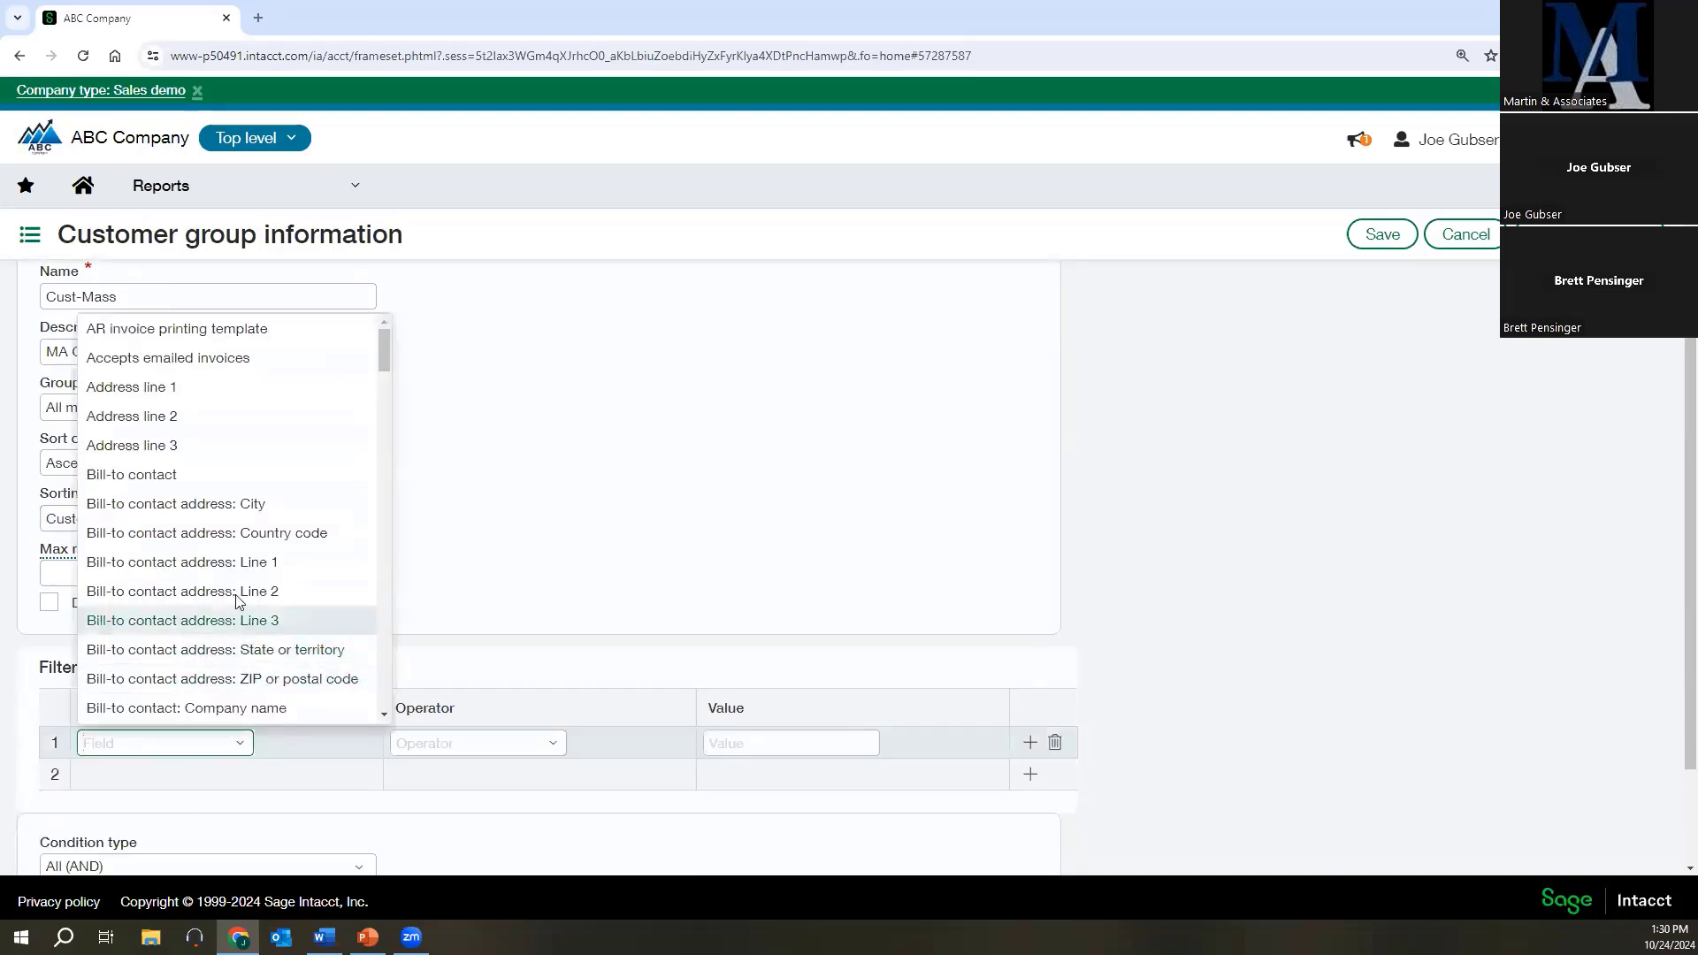
{"action": "left_click", "coordinate": [165, 659]}
{"action": "left_click", "coordinate": [519, 743]}
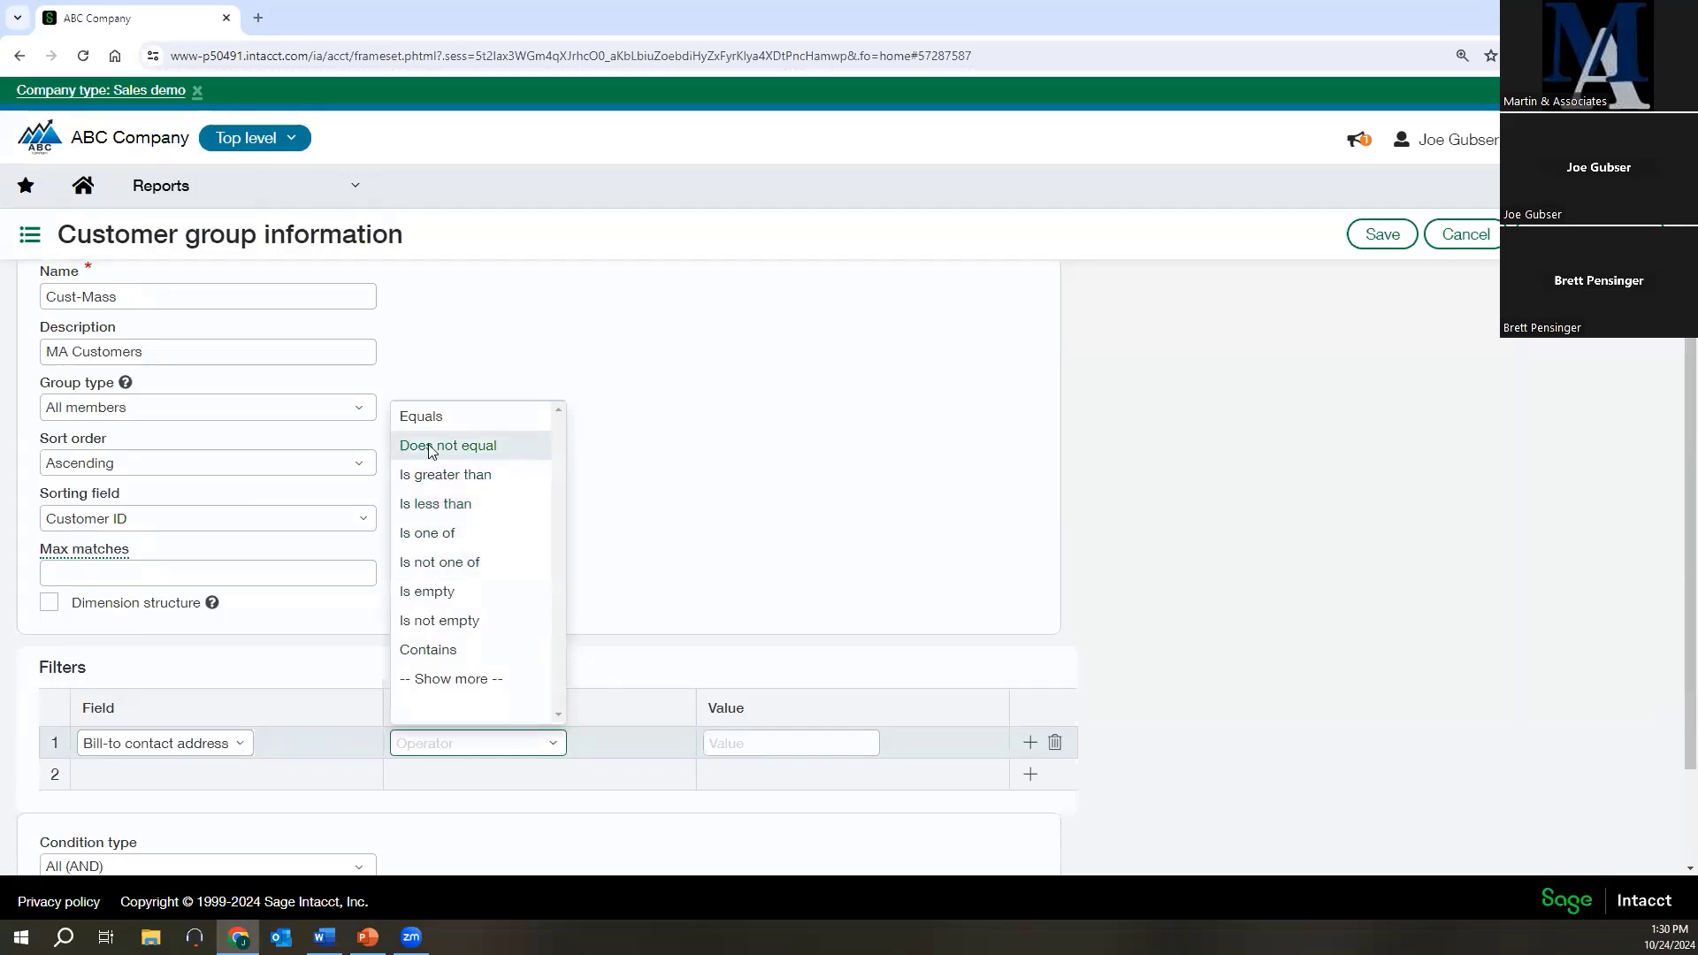
{"action": "left_click", "coordinate": [423, 416]}
{"action": "left_click", "coordinate": [725, 741]}
{"action": "type", "text": "N"}
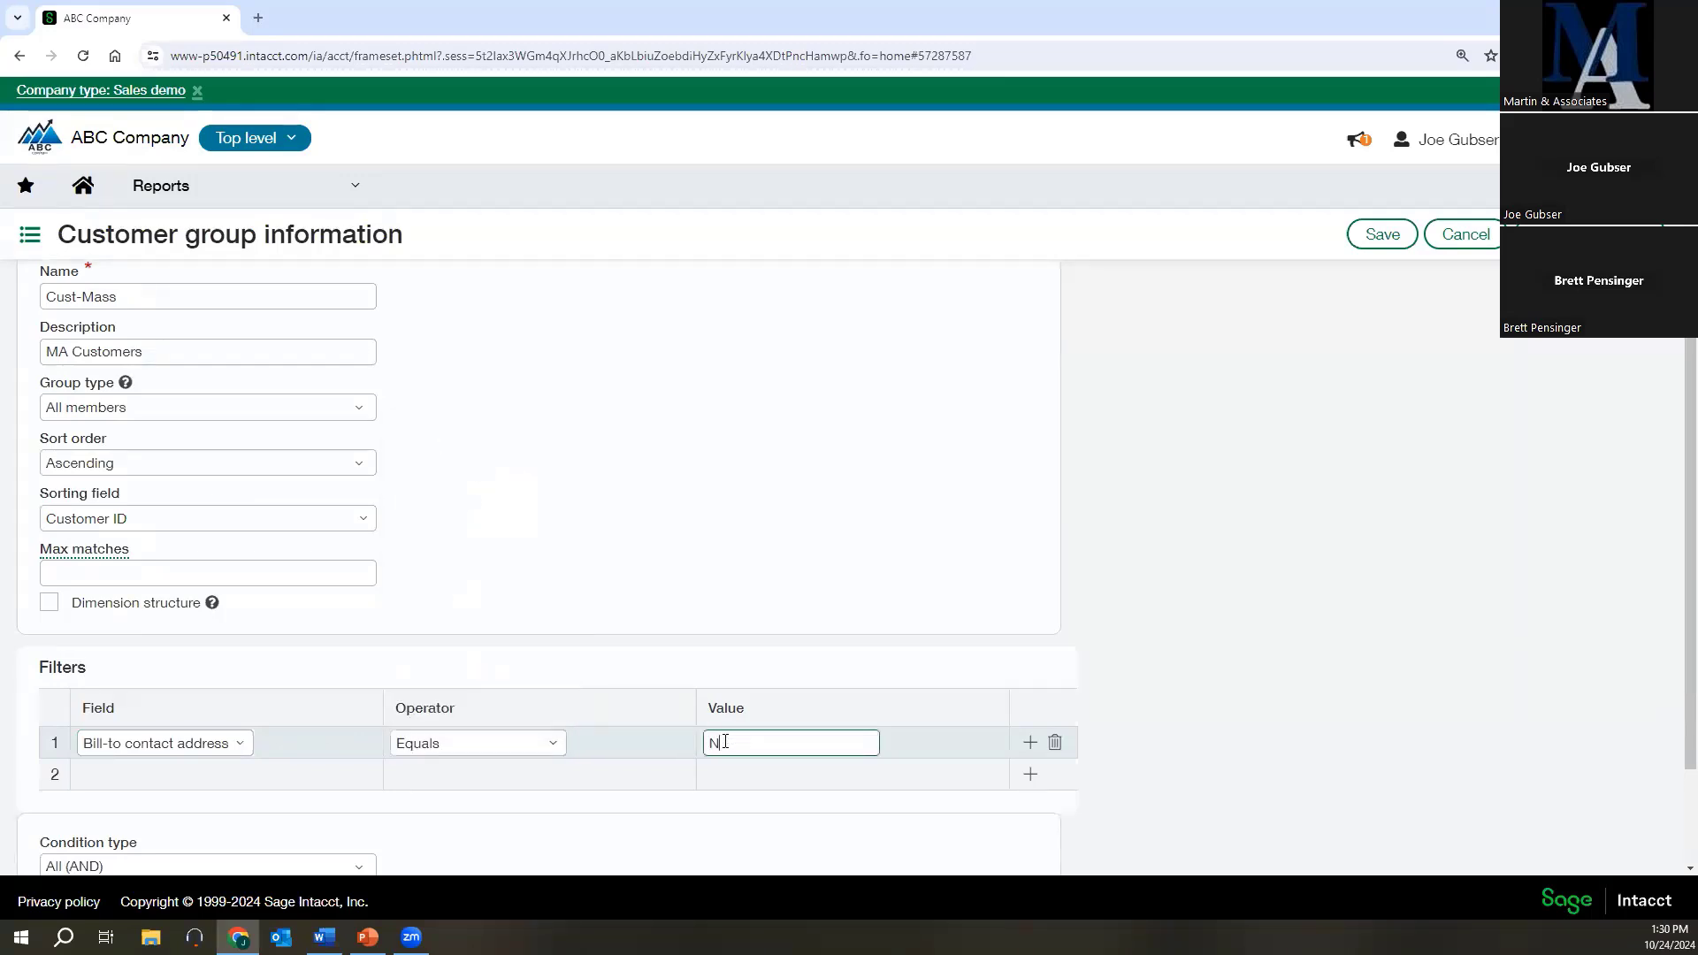
{"action": "key", "text": "BackSpace"}
{"action": "type", "text": "MA"}
{"action": "key", "text": "Tab"}
{"action": "left_click", "coordinate": [1384, 236]}
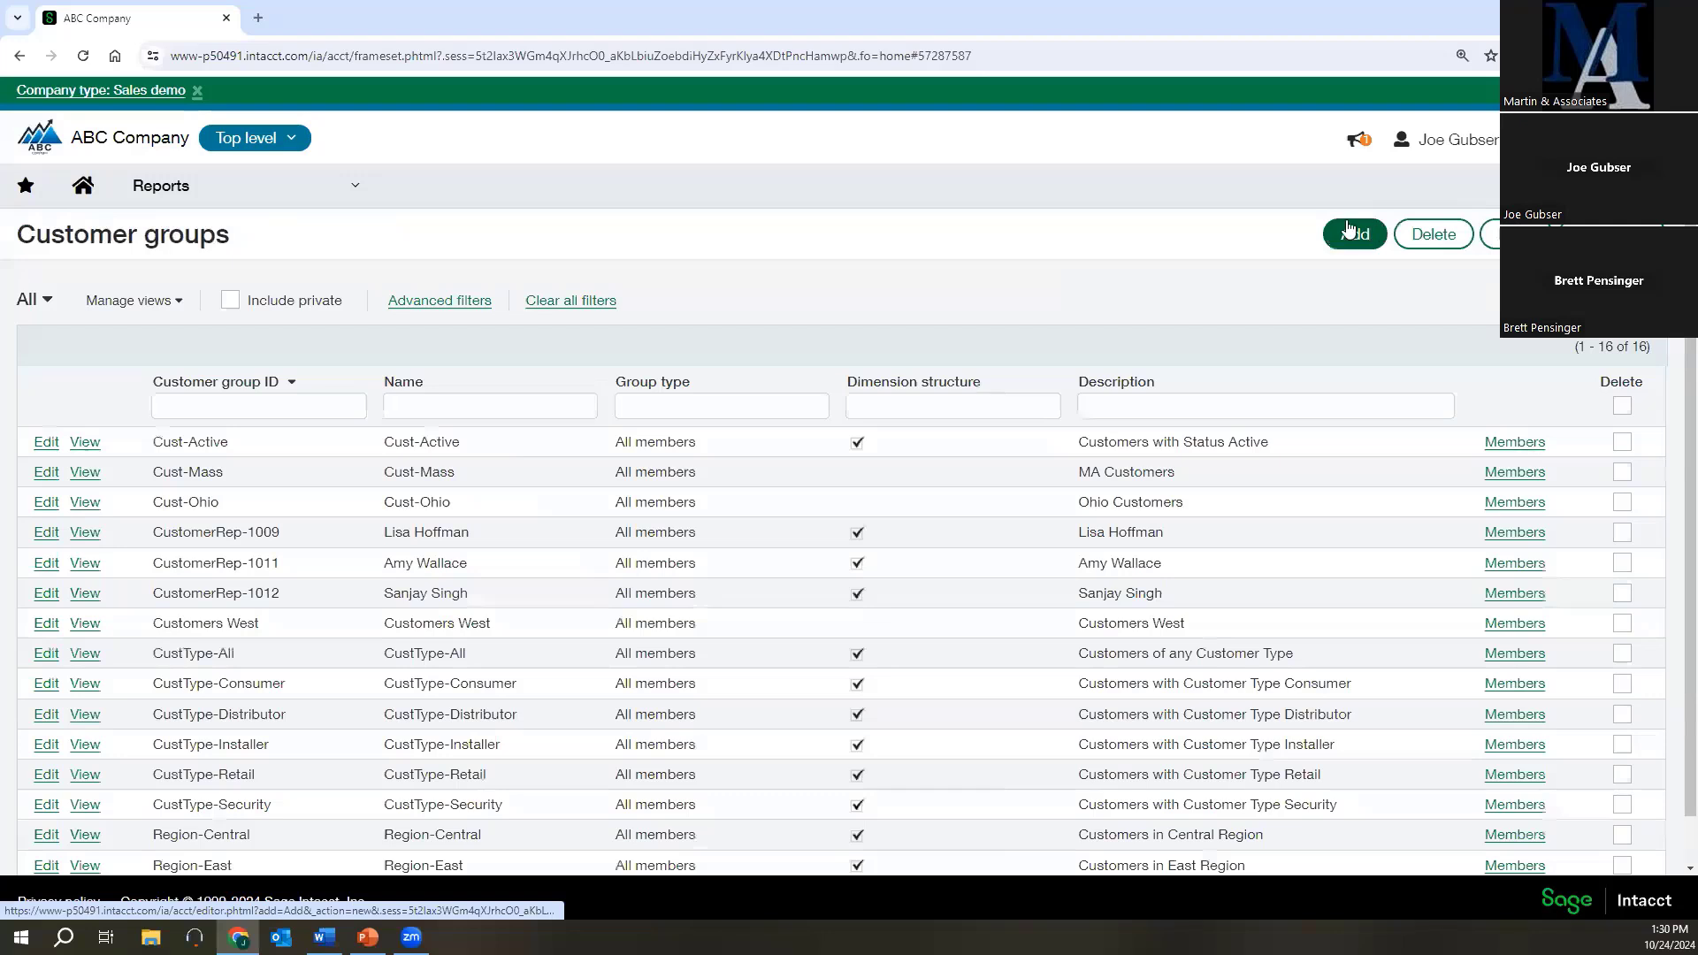
{"action": "left_click_drag", "start_coordinate": [237, 470], "coordinate": [159, 479]}
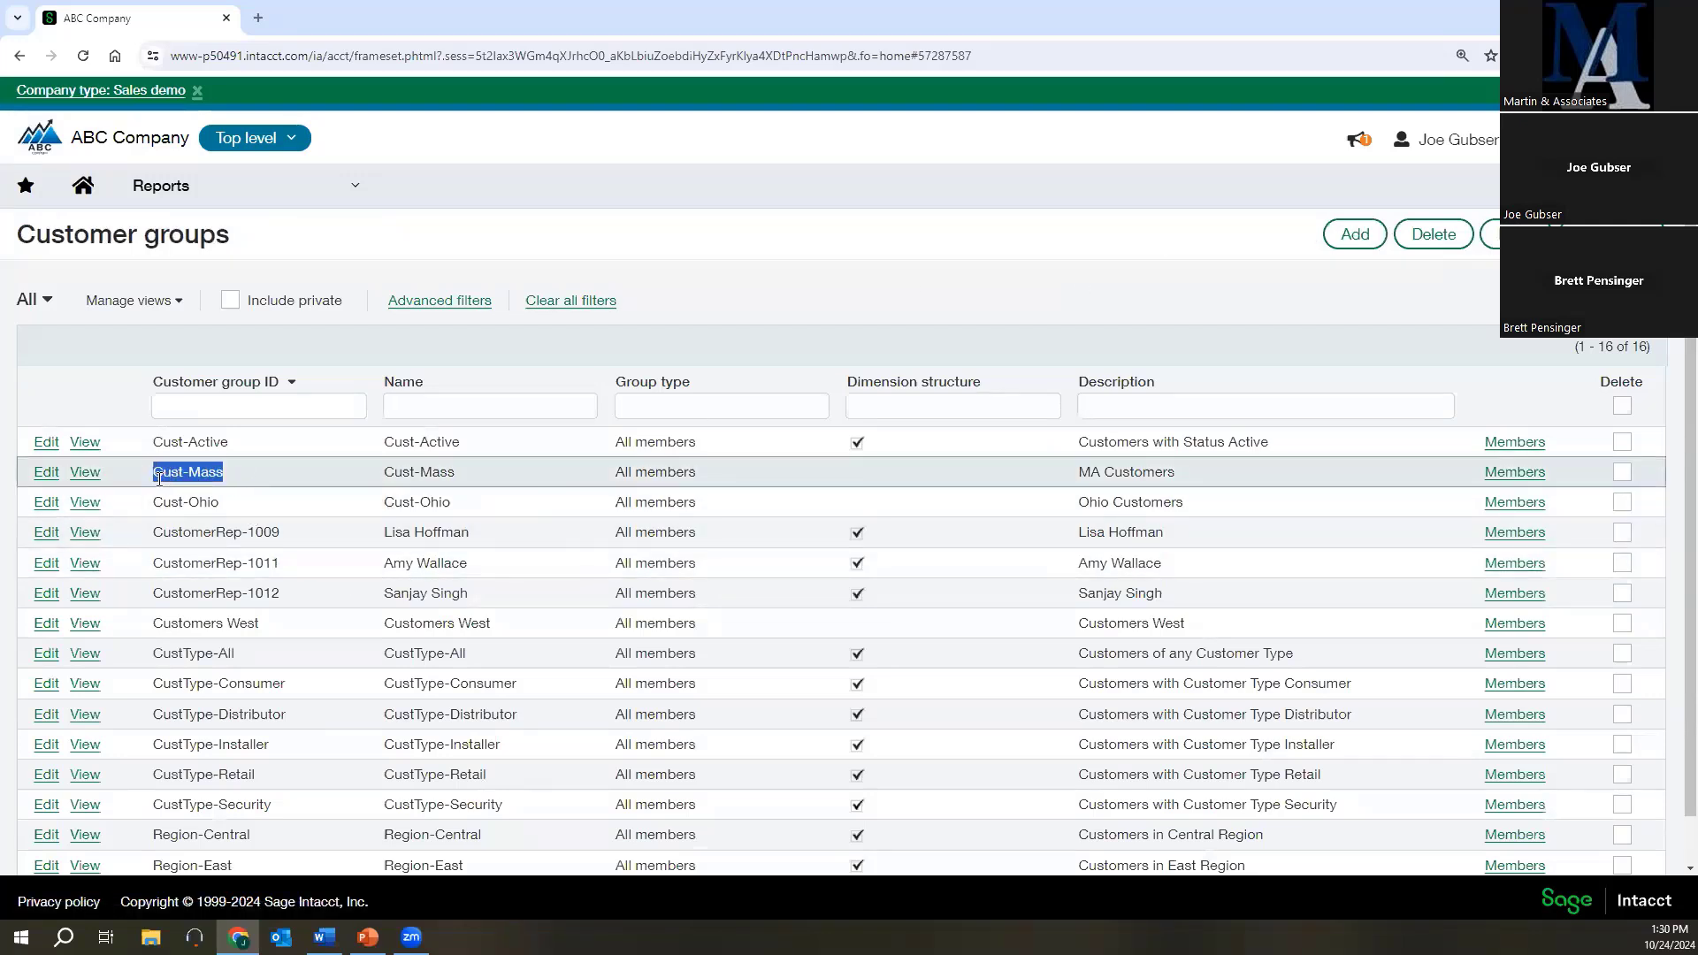
{"action": "left_click", "coordinate": [252, 486]}
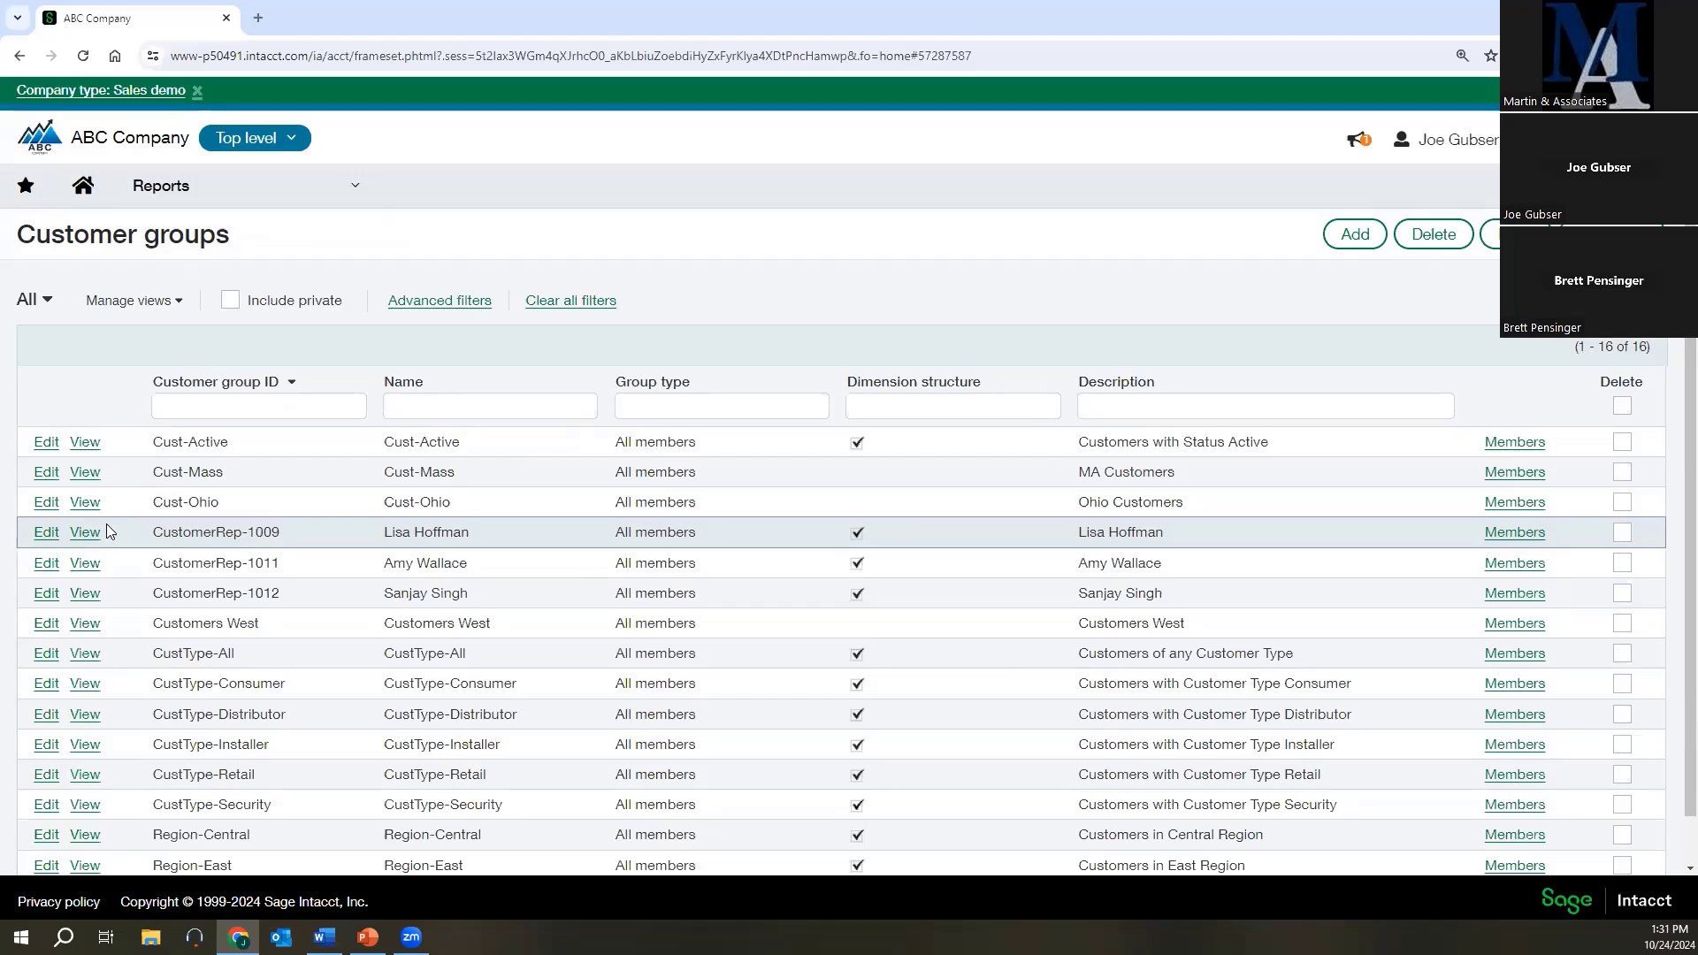
{"action": "key", "text": "alt+Tab"}
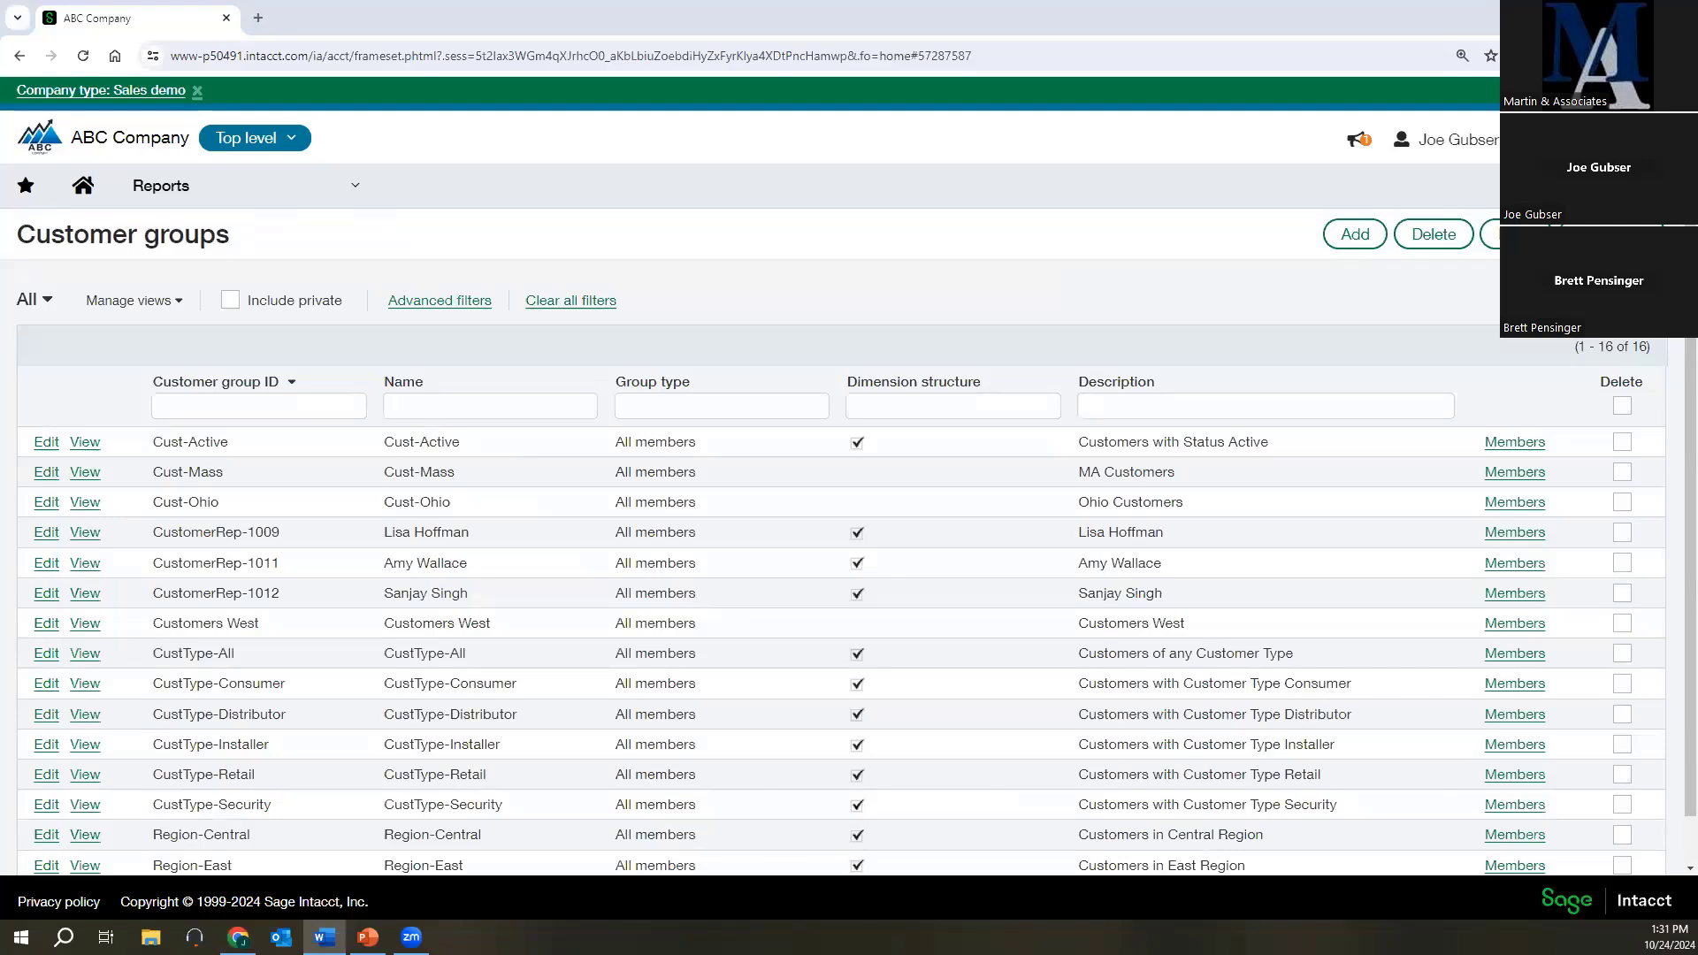
Open the Customers list in Accounts Receivable.
{"action": "left_click", "coordinate": [213, 185]}
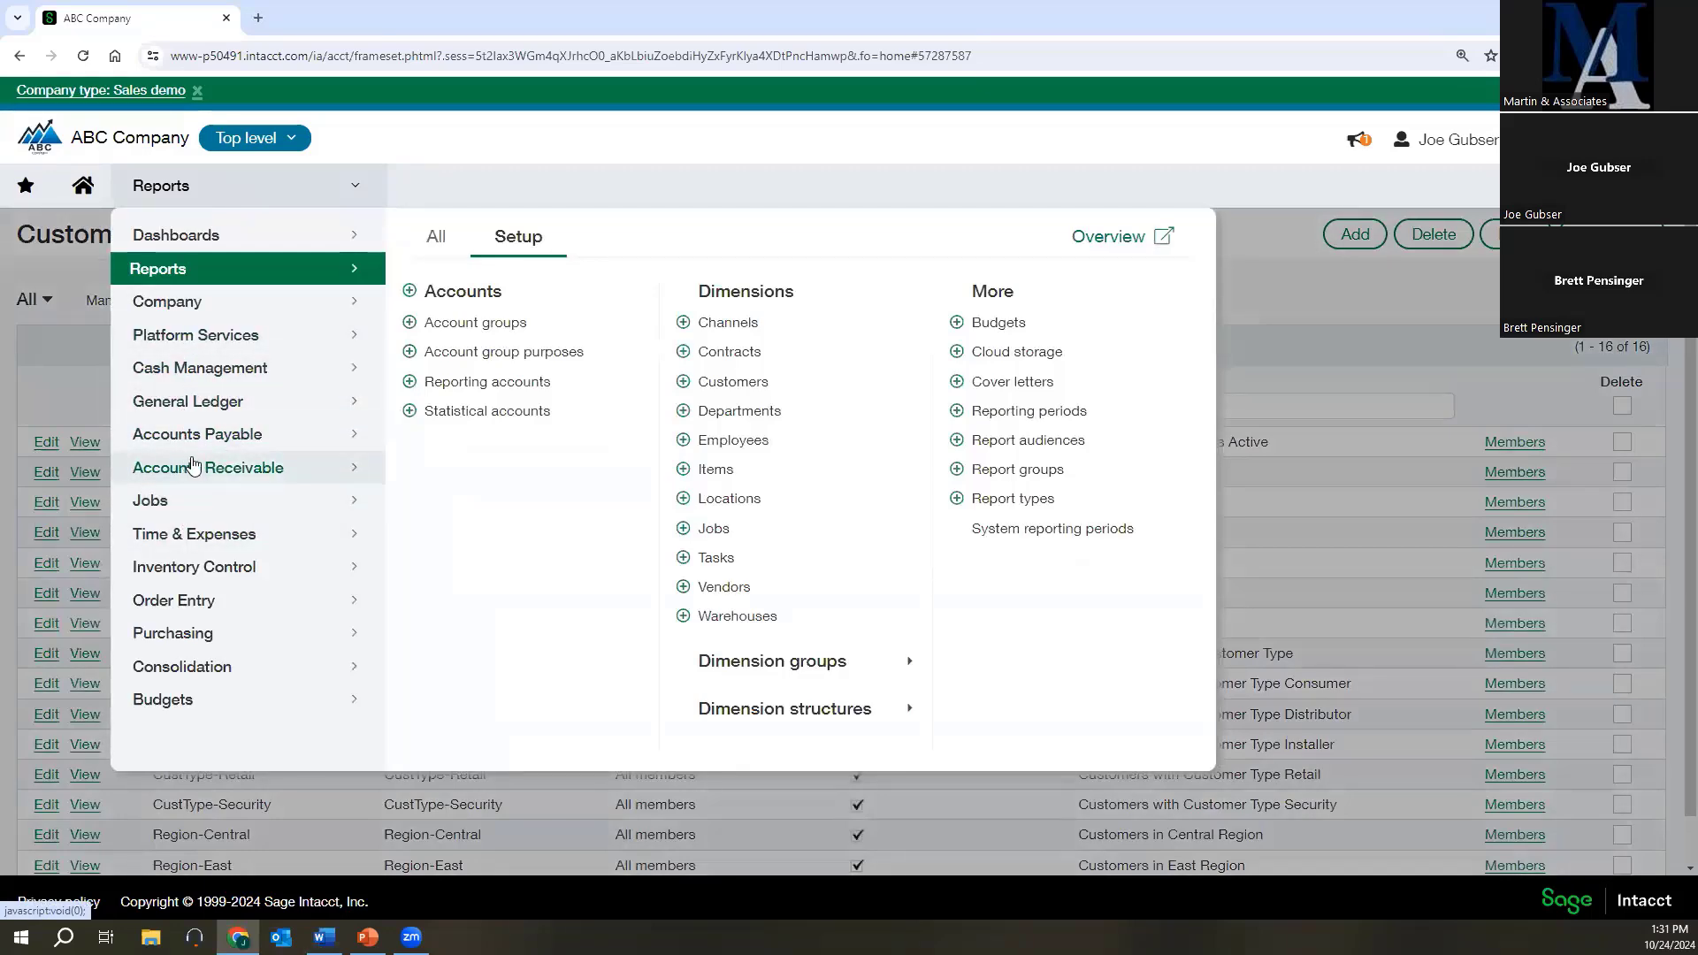
{"action": "left_click", "coordinate": [451, 293]}
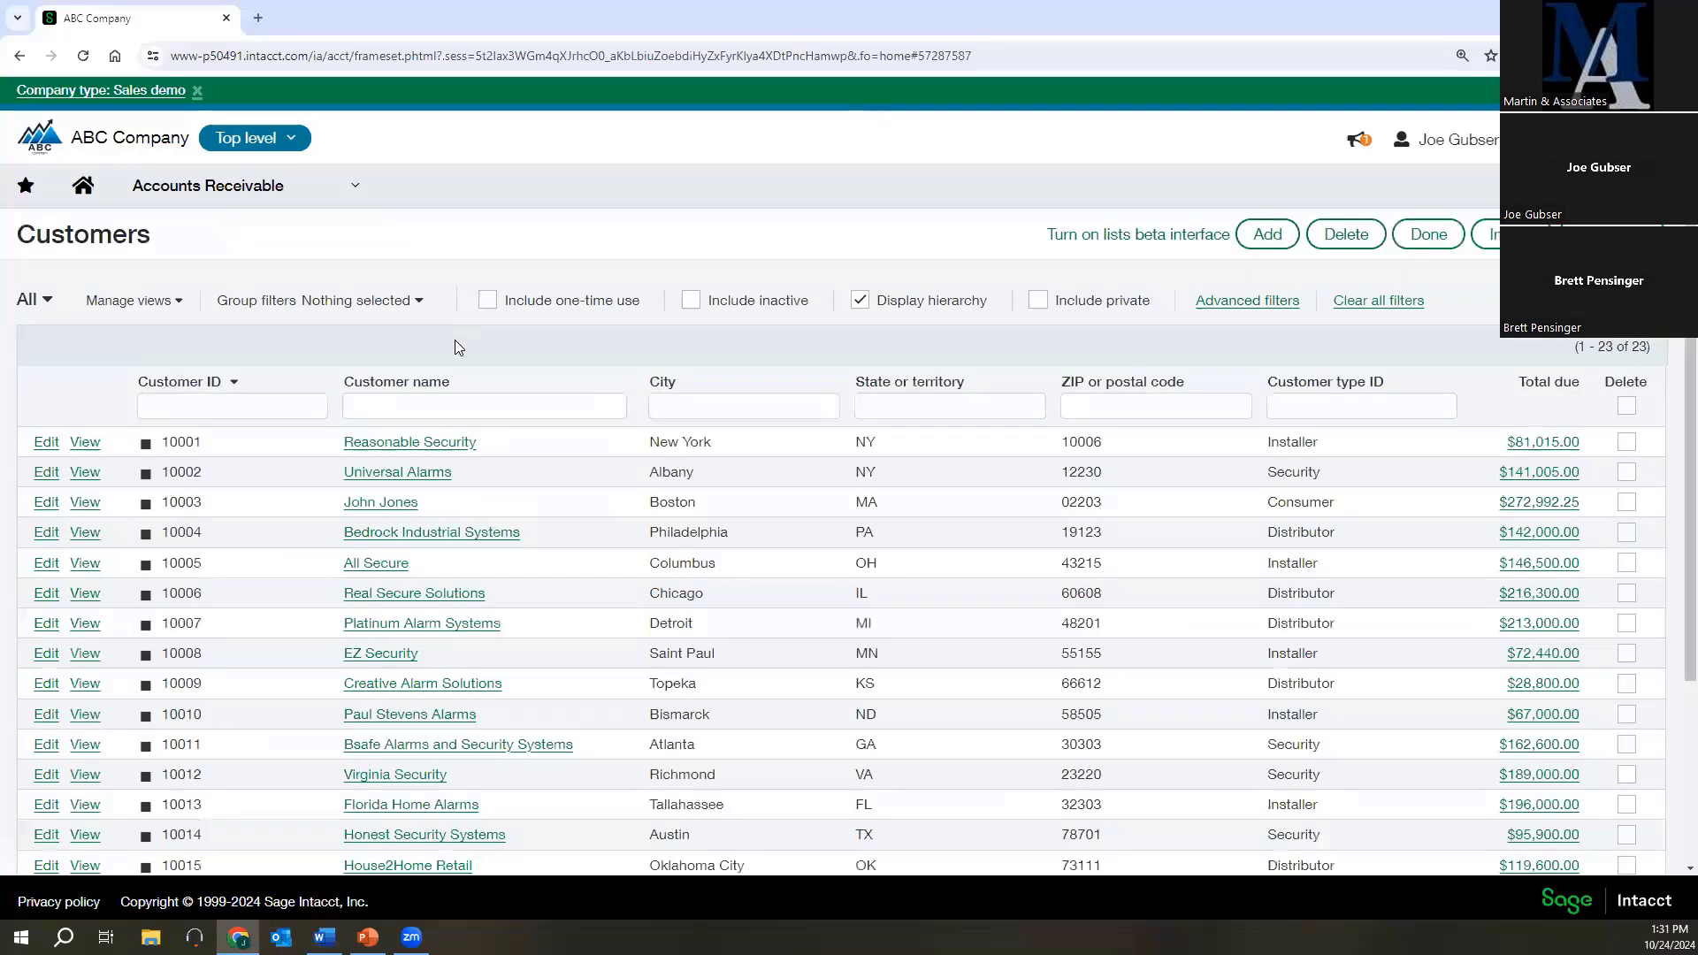
{"action": "left_click", "coordinate": [467, 405]}
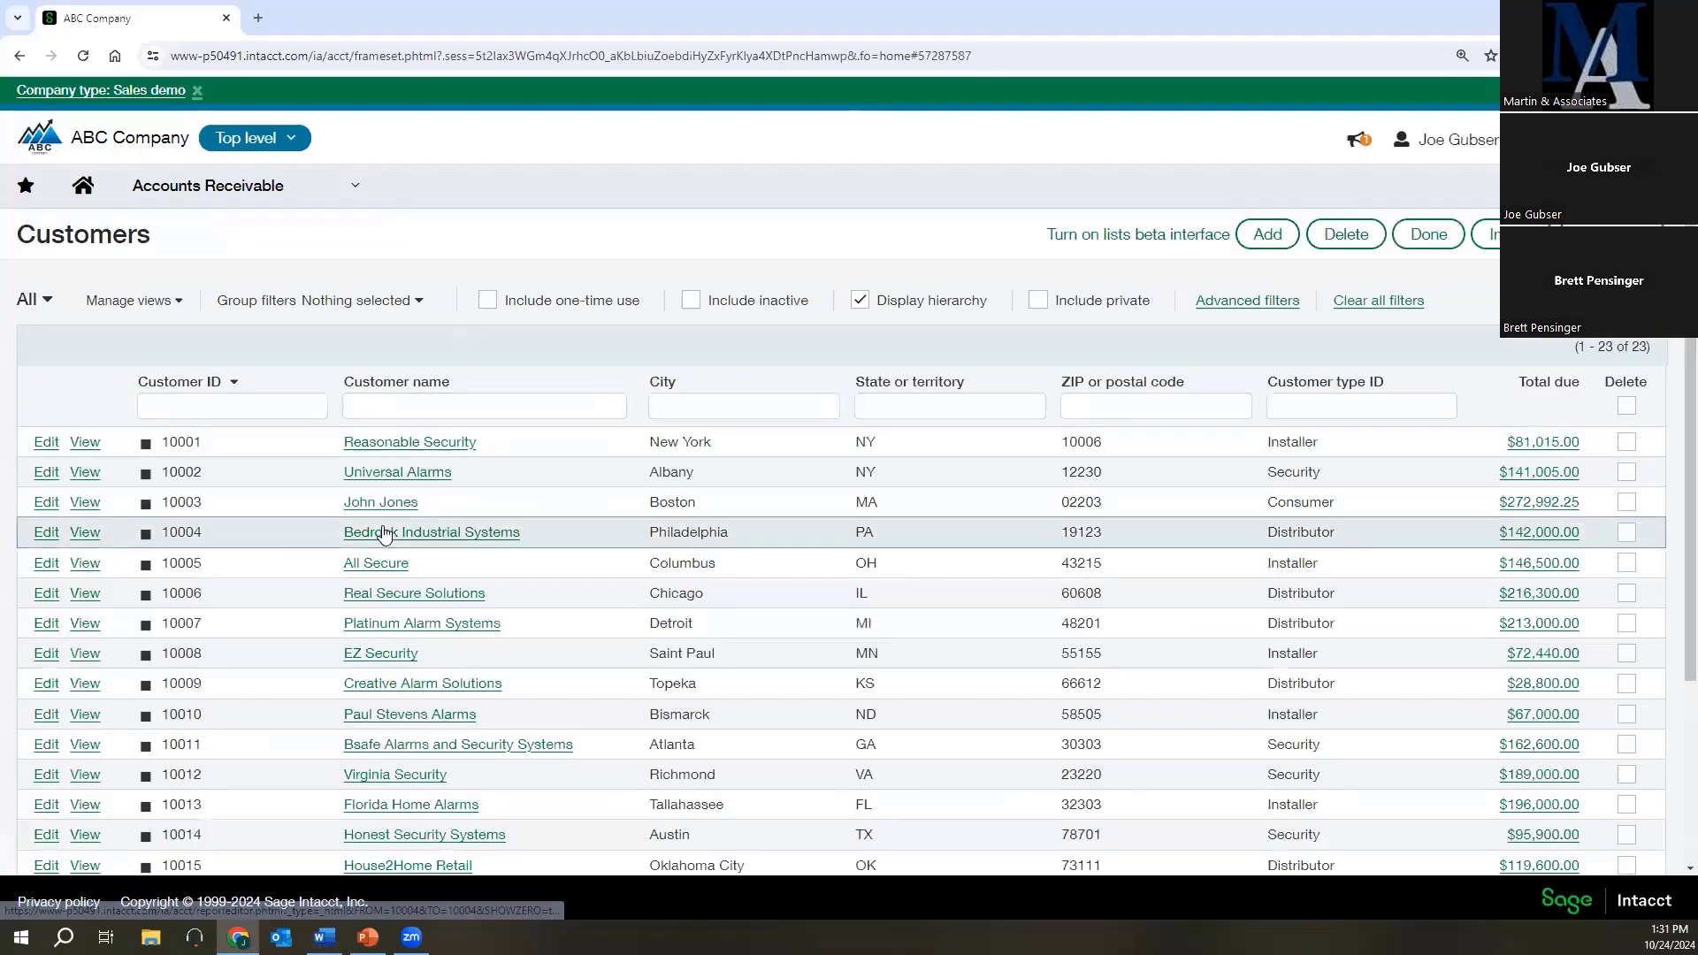
Open the Universal Alarms customer record and examine its address, class and department assignments.
{"action": "left_click", "coordinate": [41, 478]}
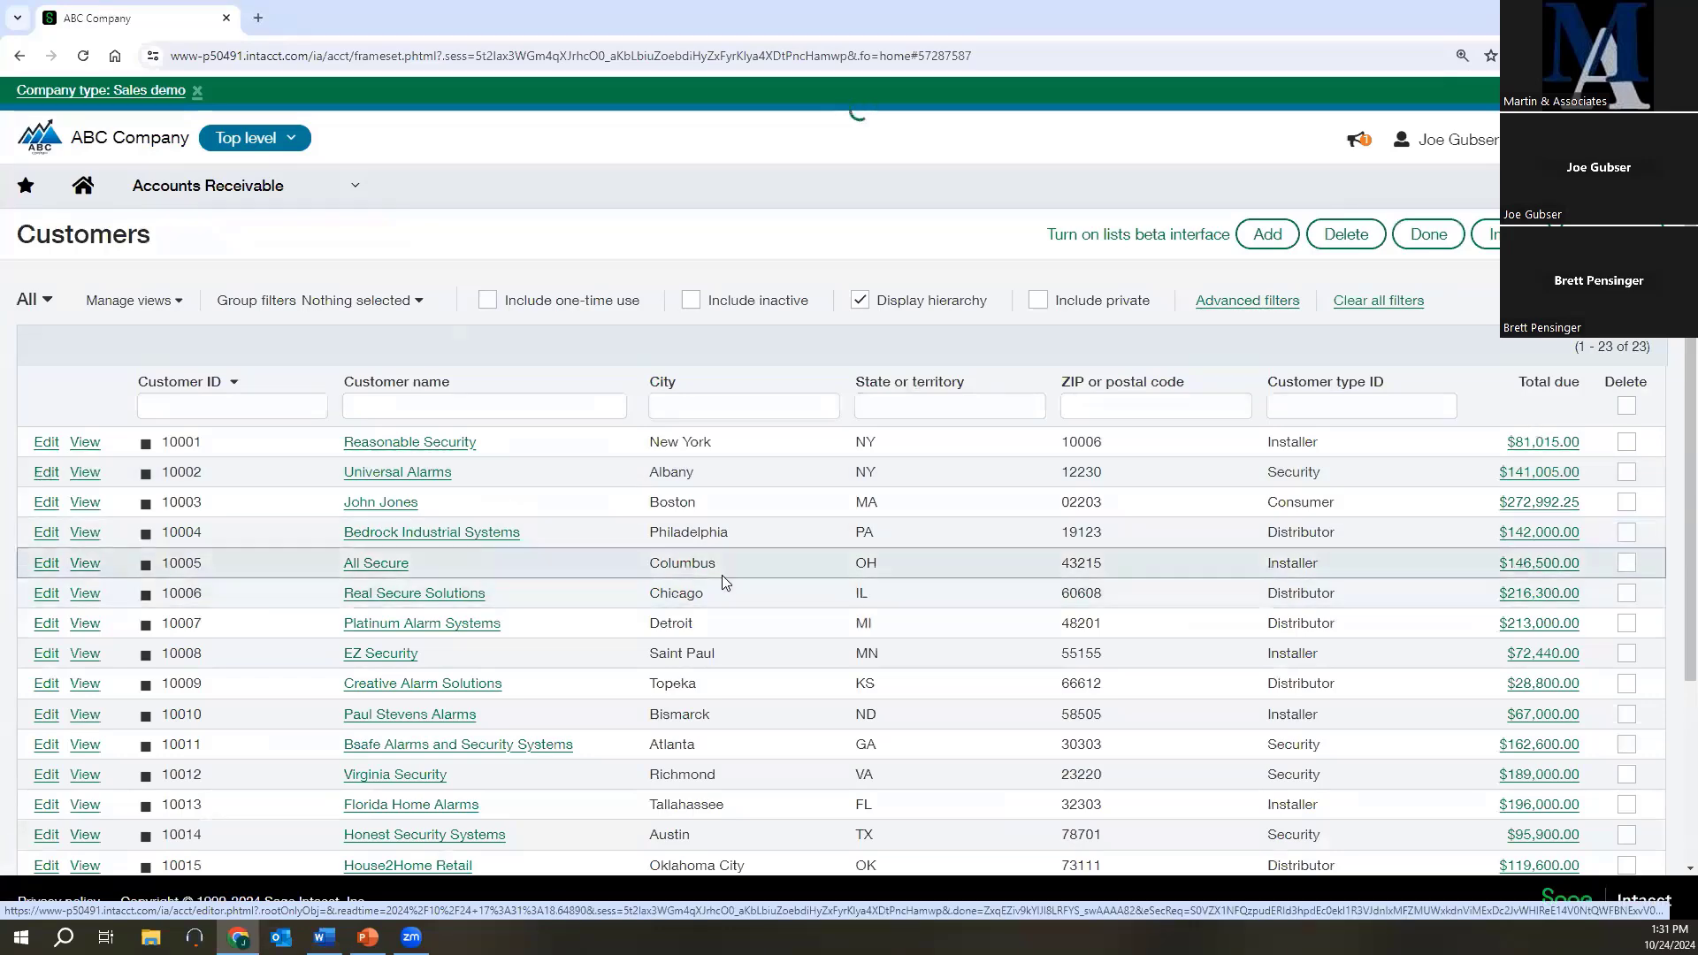
{"action": "scroll", "coordinate": [645, 554], "scroll_direction": "down", "scroll_amount": 5}
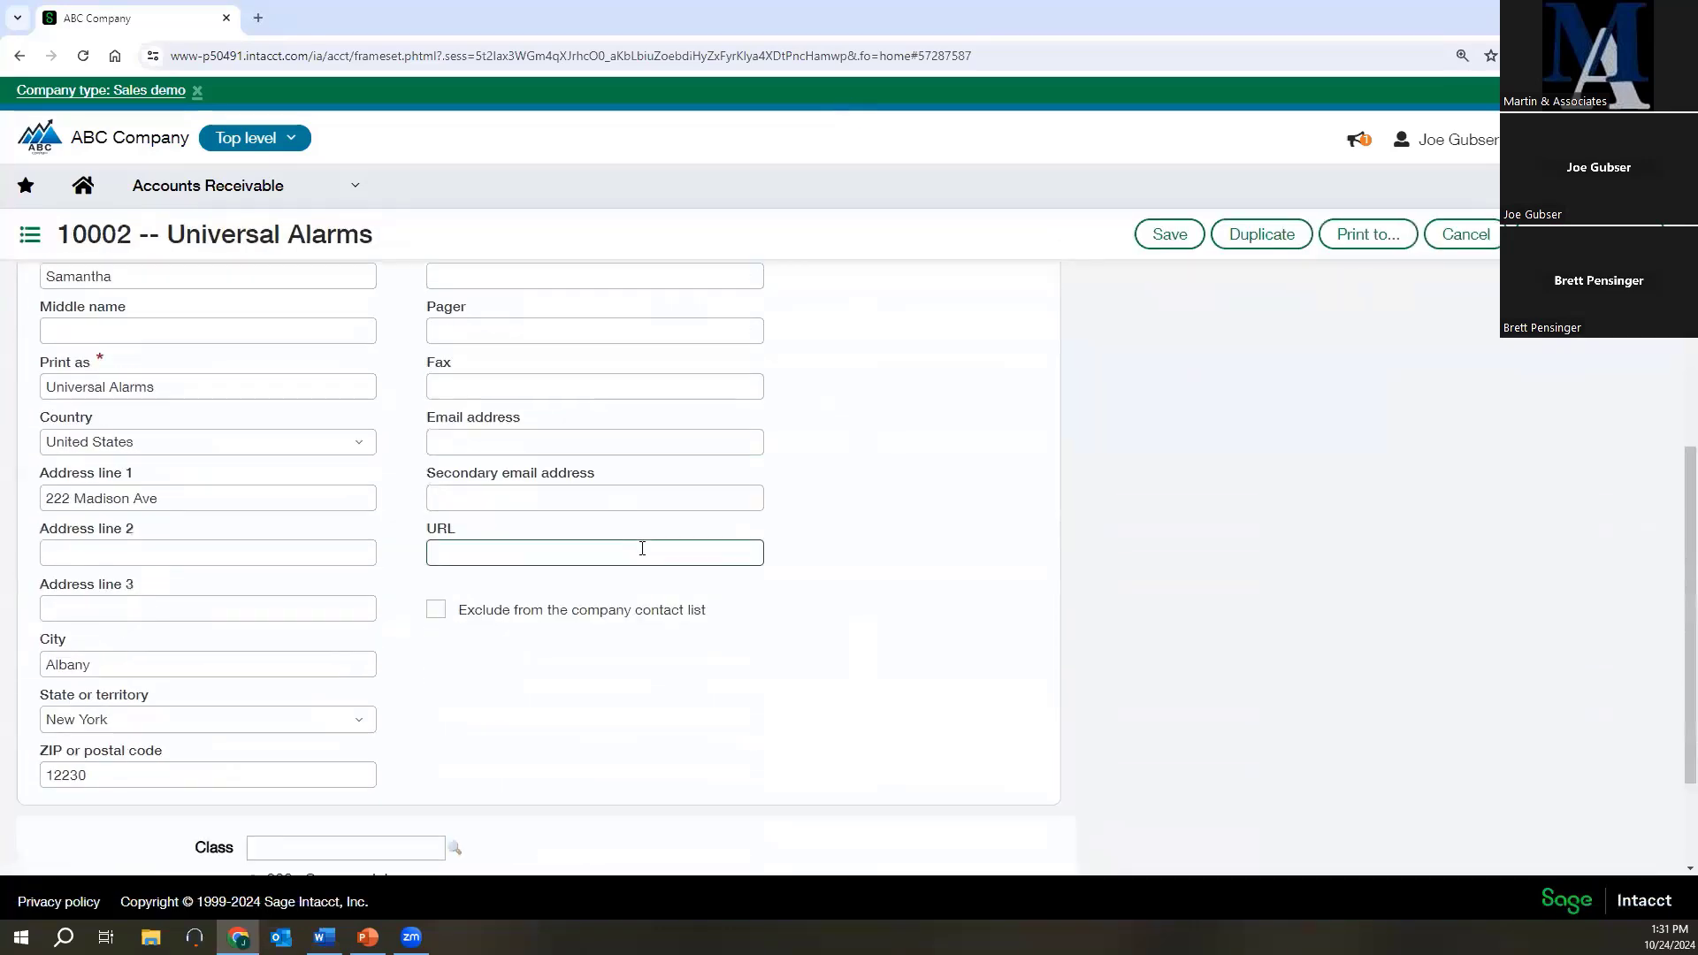
{"action": "scroll", "coordinate": [642, 549], "scroll_direction": "down", "scroll_amount": 2}
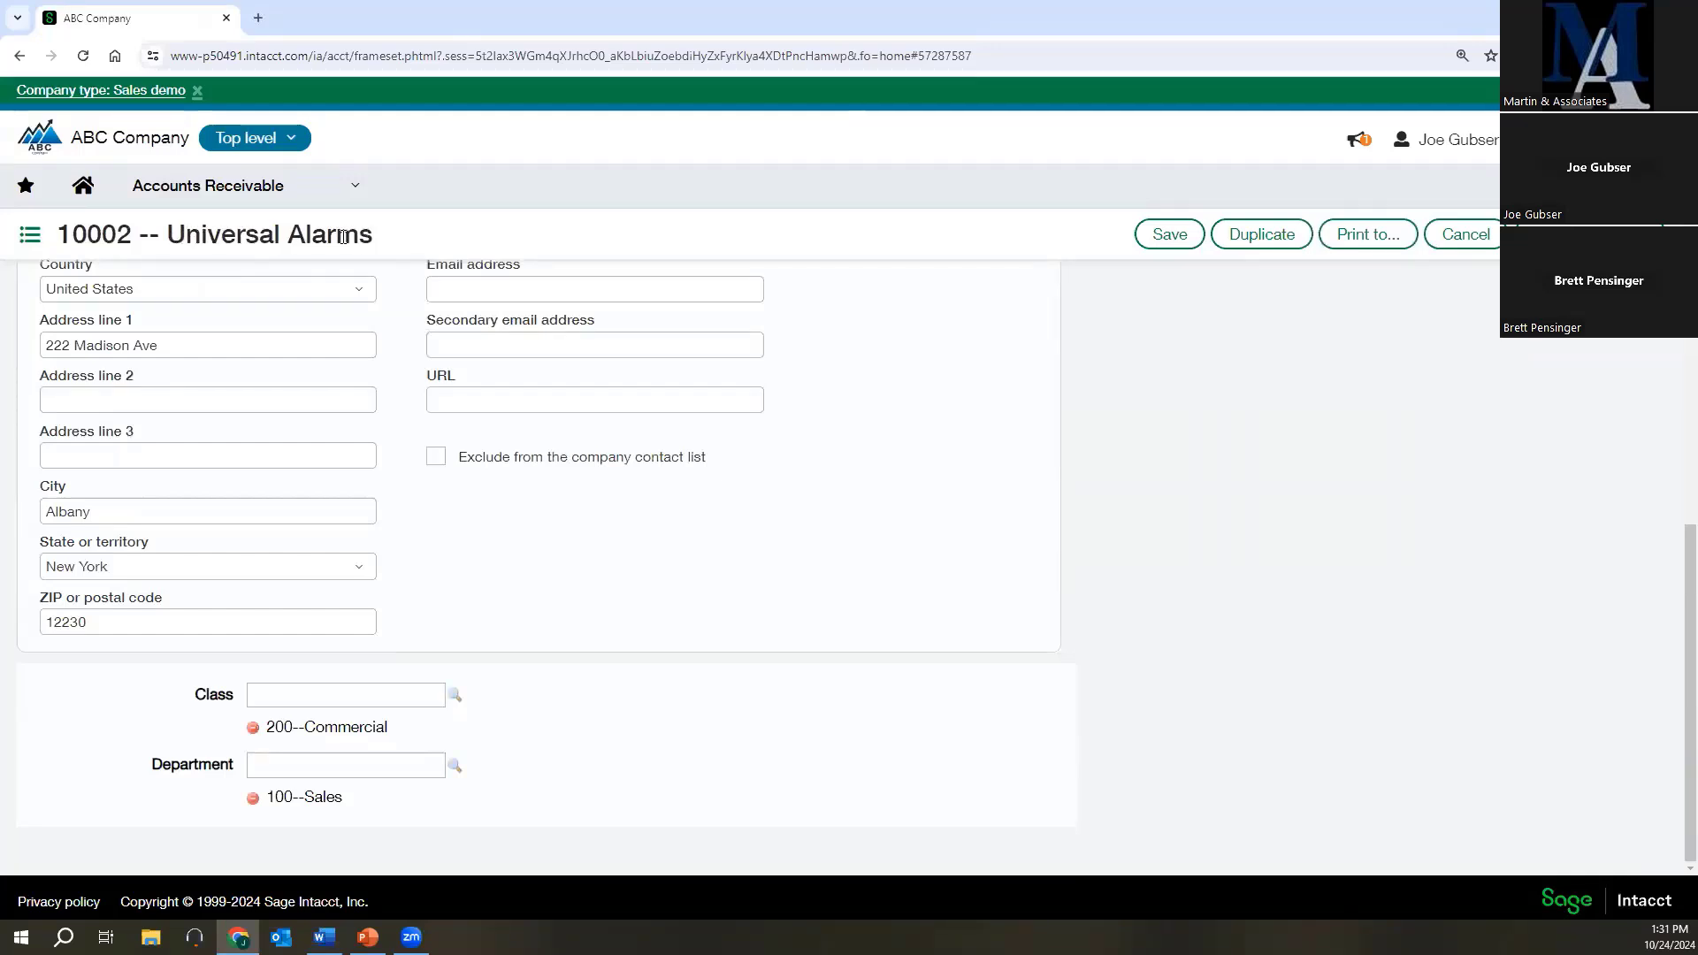
{"action": "left_click_drag", "start_coordinate": [172, 235], "coordinate": [208, 235]}
{"action": "left_click", "coordinate": [254, 233]}
{"action": "key", "text": "alt+Tab"}
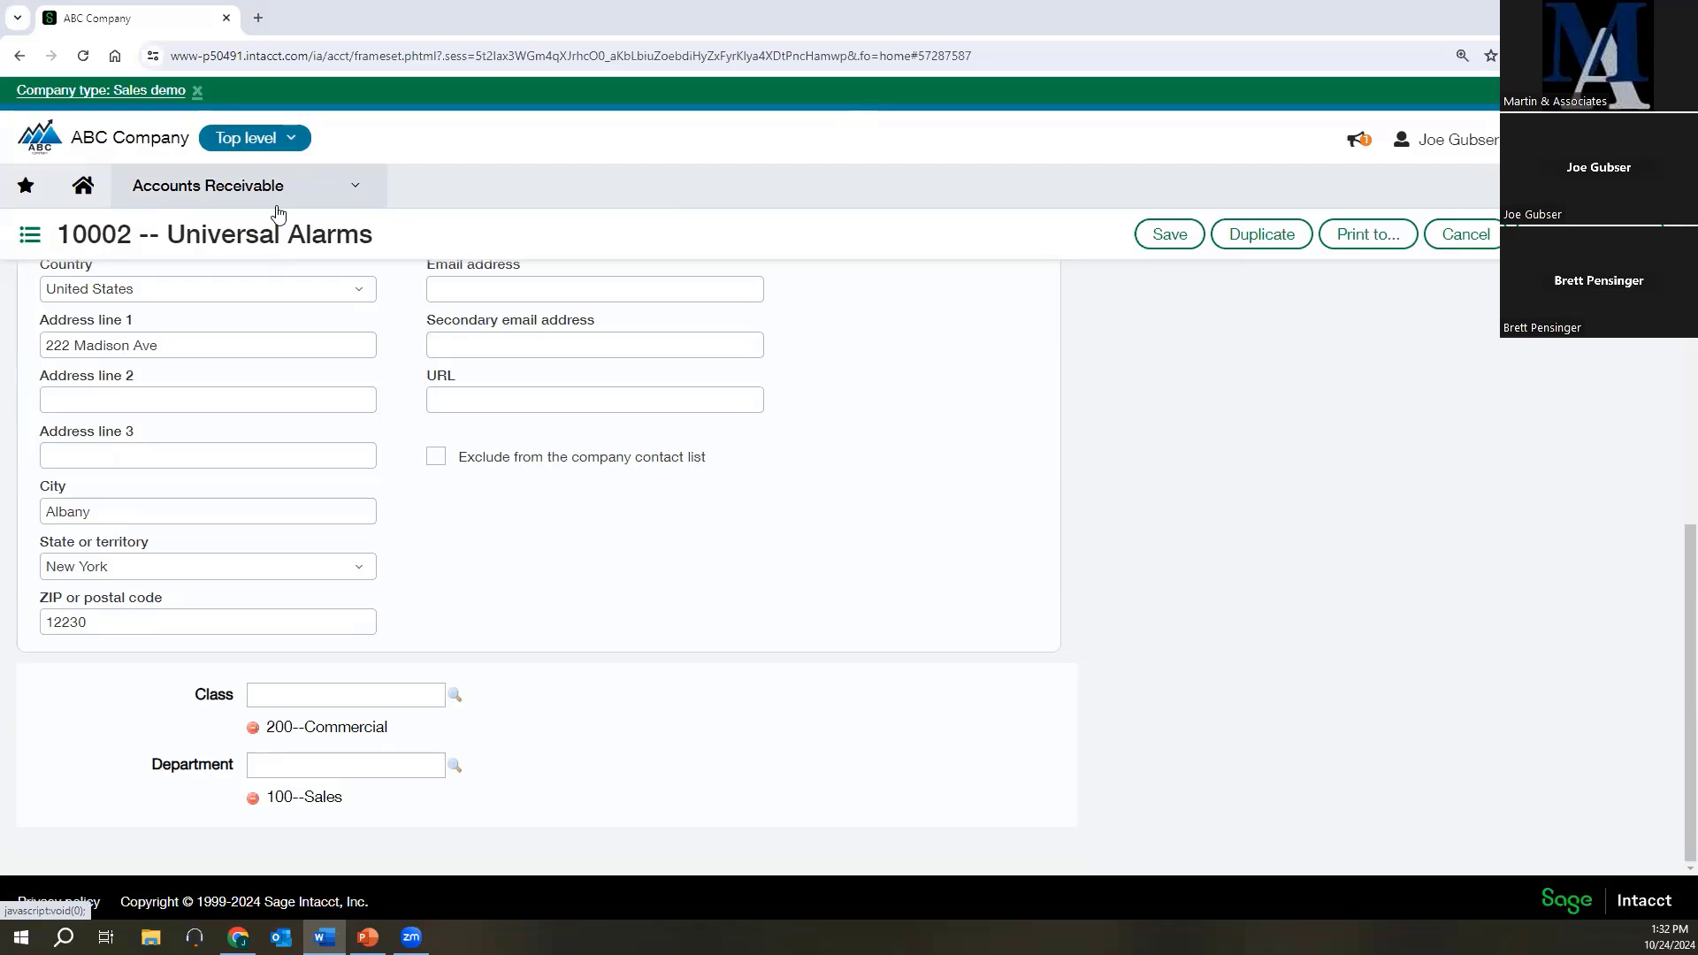
Open the General Journal's transactions in the General Ledger and start a new journal entry.
{"action": "left_click", "coordinate": [164, 184]}
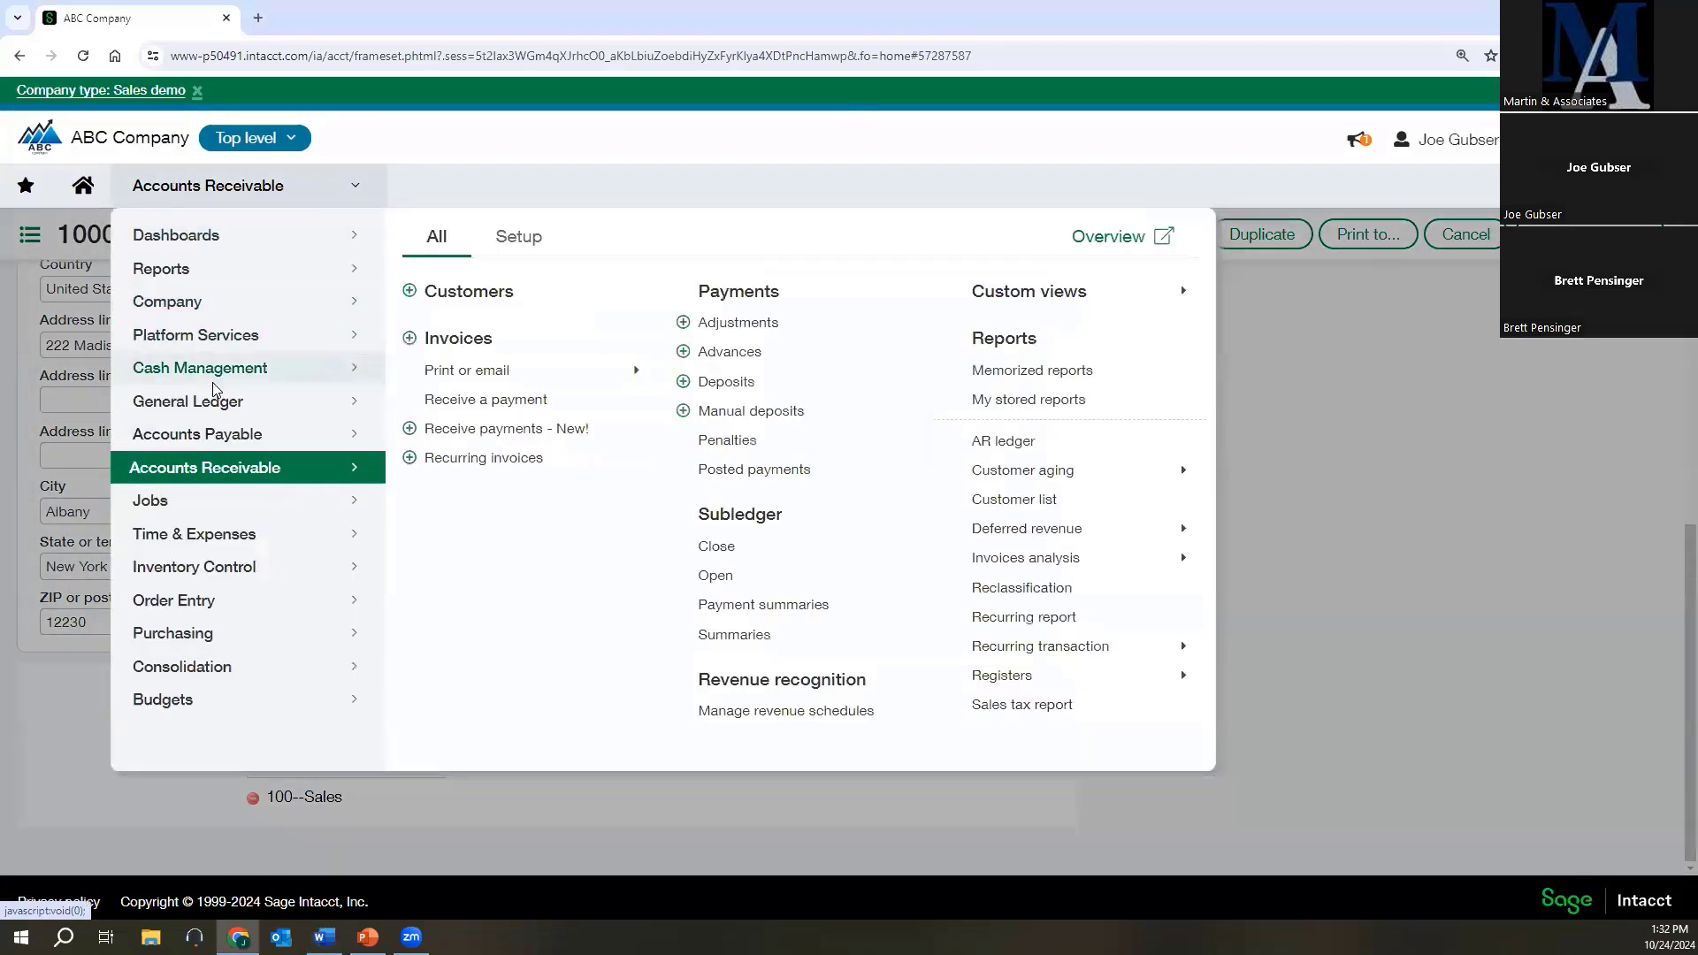
{"action": "mouse_move", "coordinate": [212, 395]}
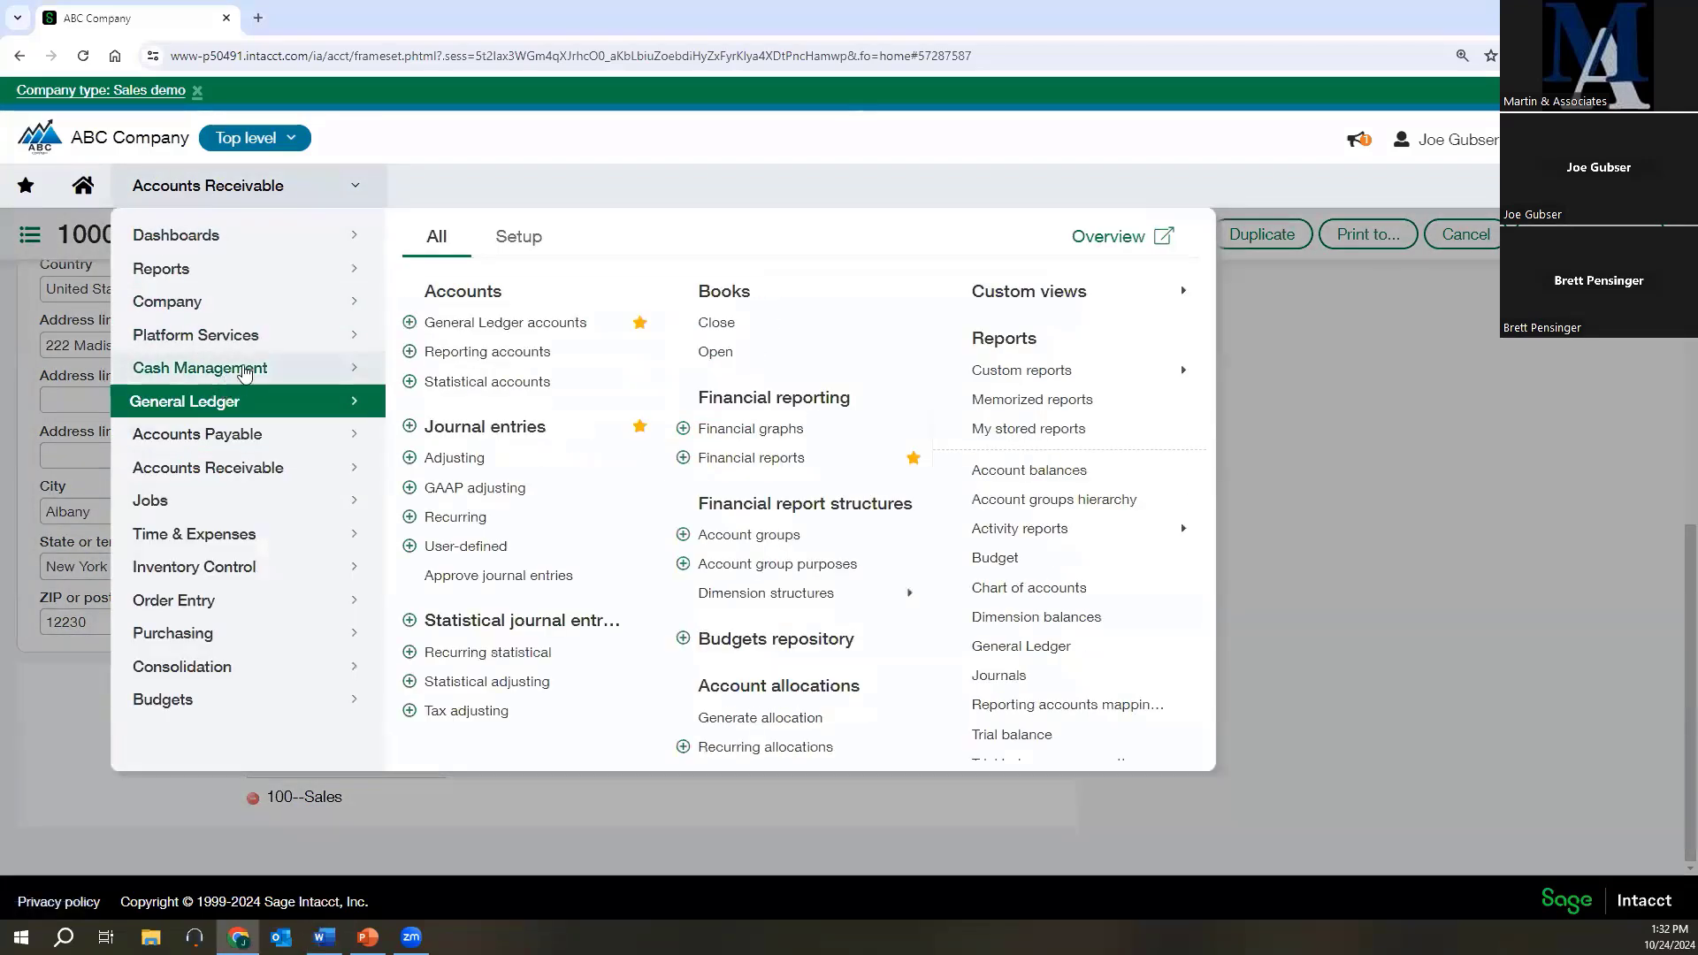
{"action": "left_click", "coordinate": [493, 433]}
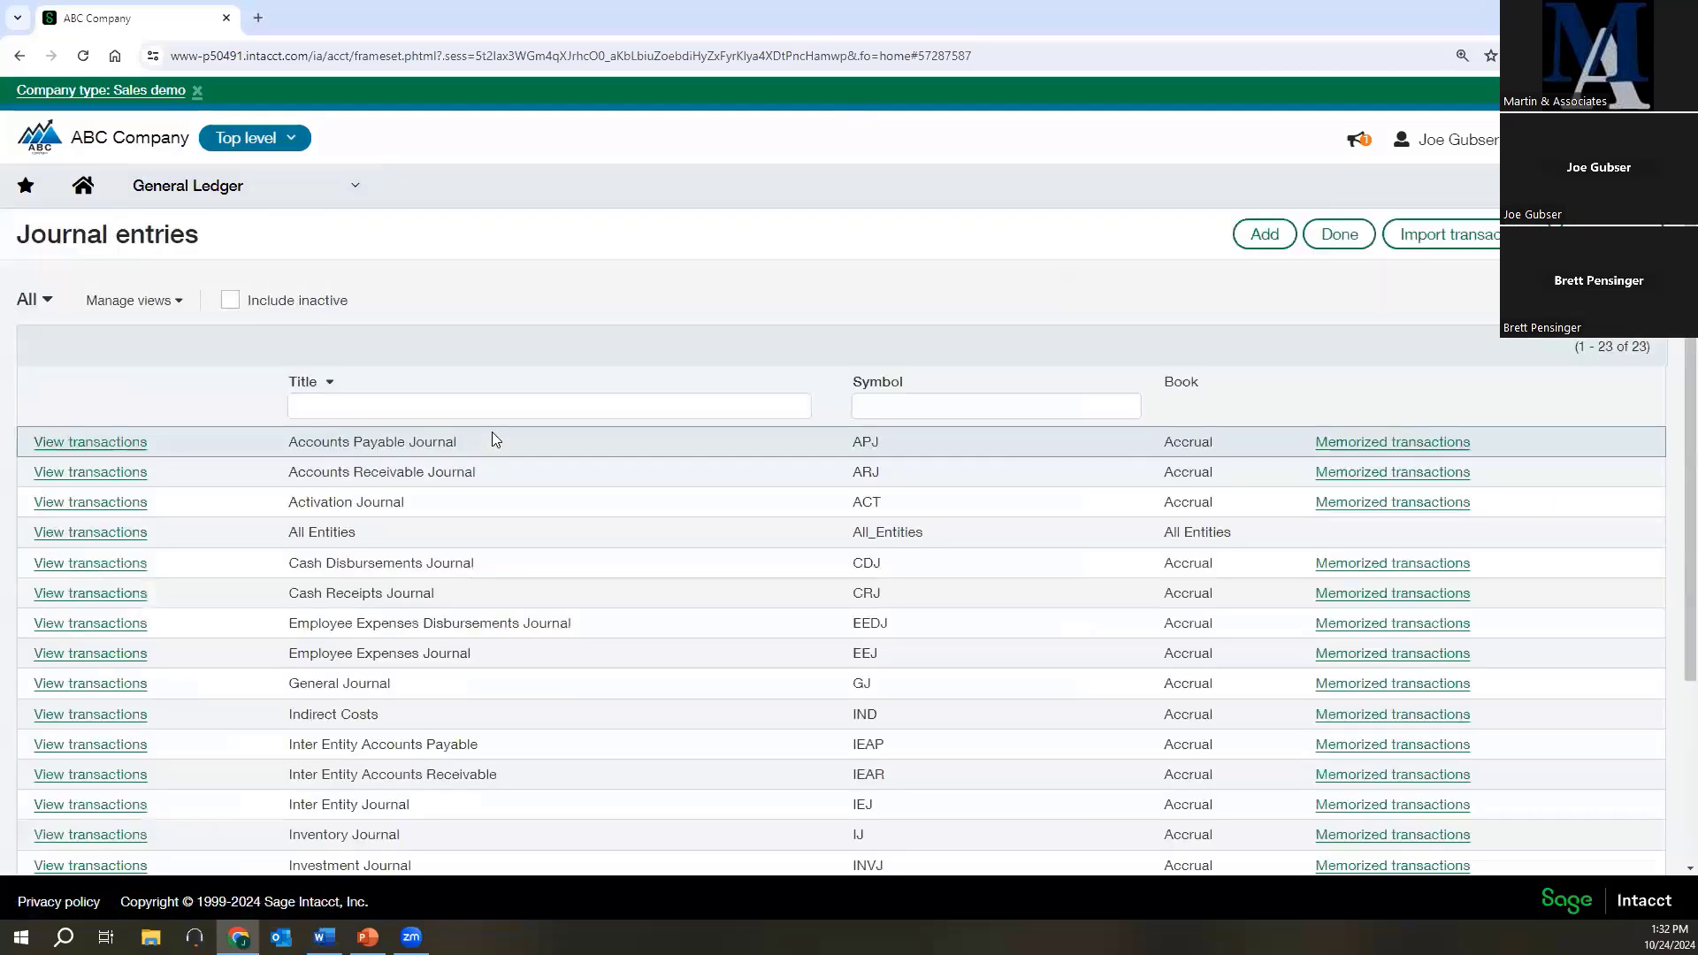
{"action": "scroll", "coordinate": [481, 489], "scroll_direction": "down", "scroll_amount": 2}
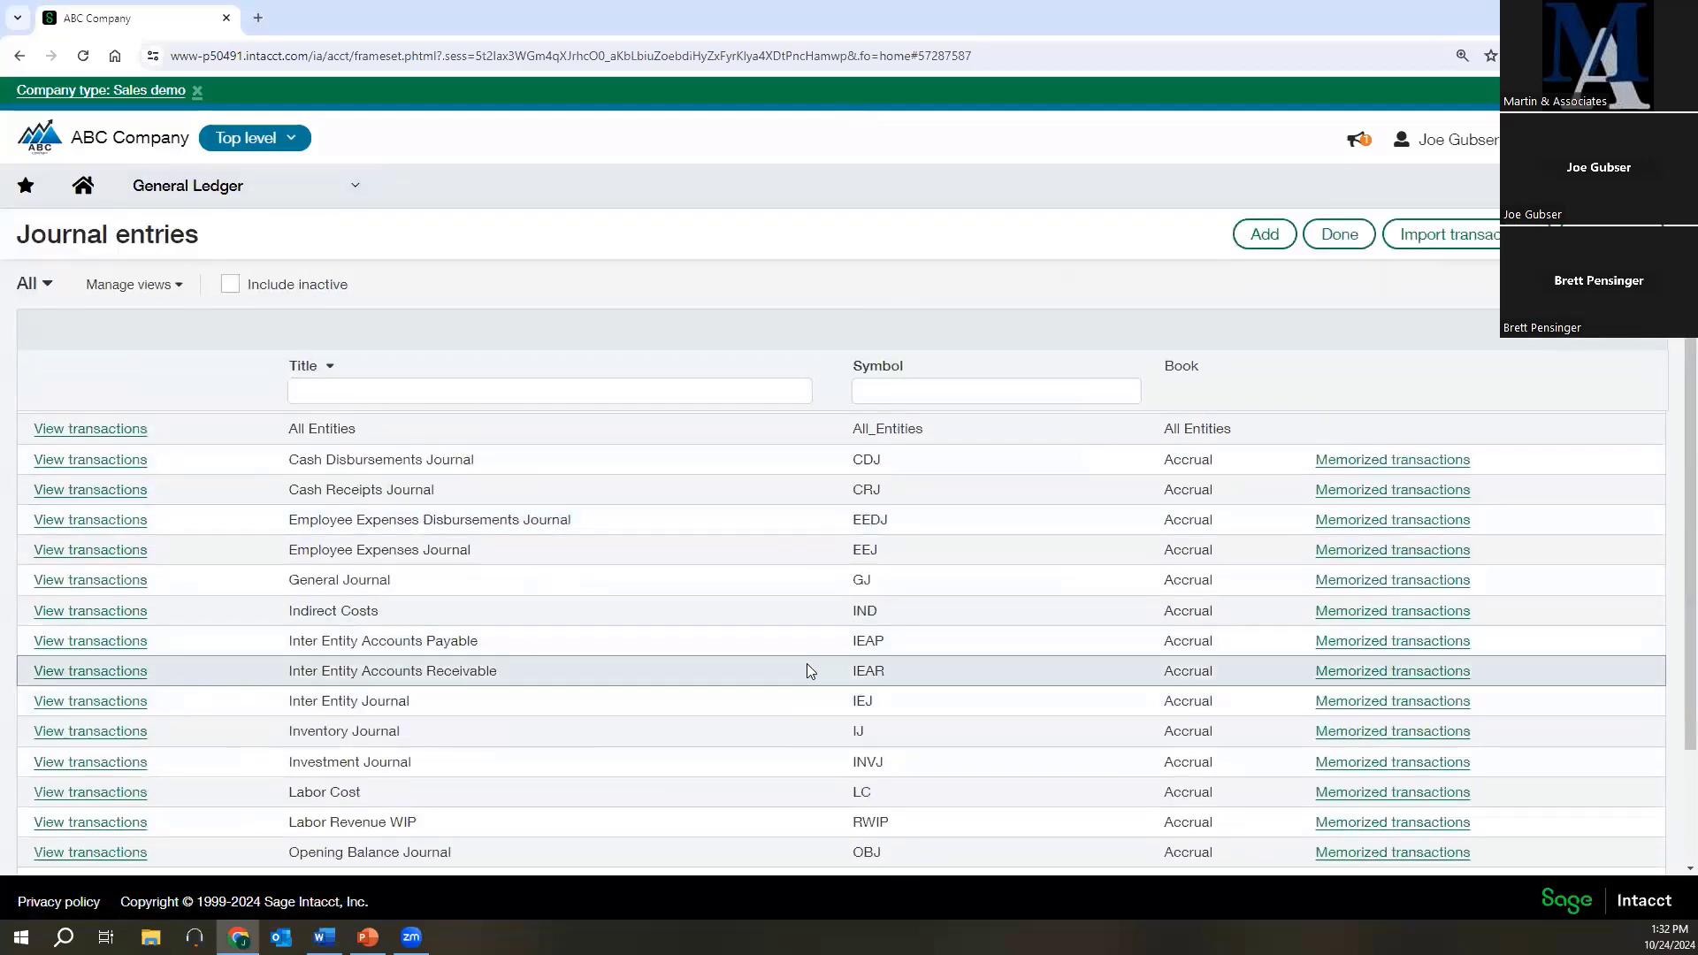
{"action": "left_click", "coordinate": [77, 582]}
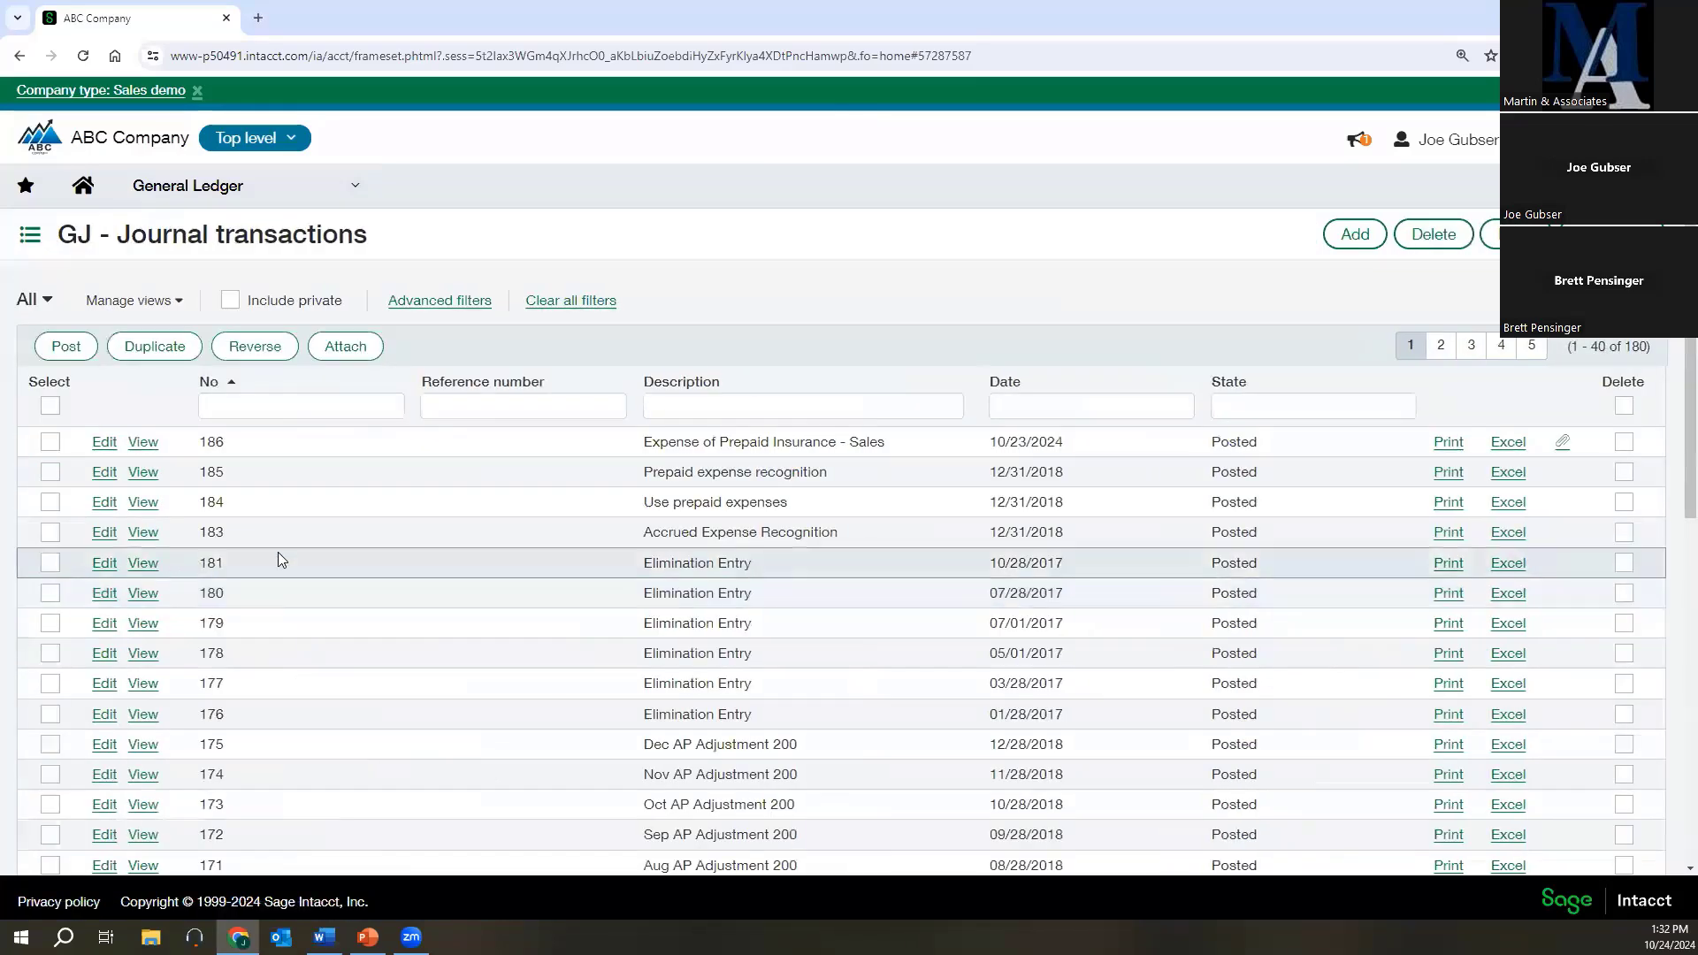
{"action": "left_click", "coordinate": [1338, 246]}
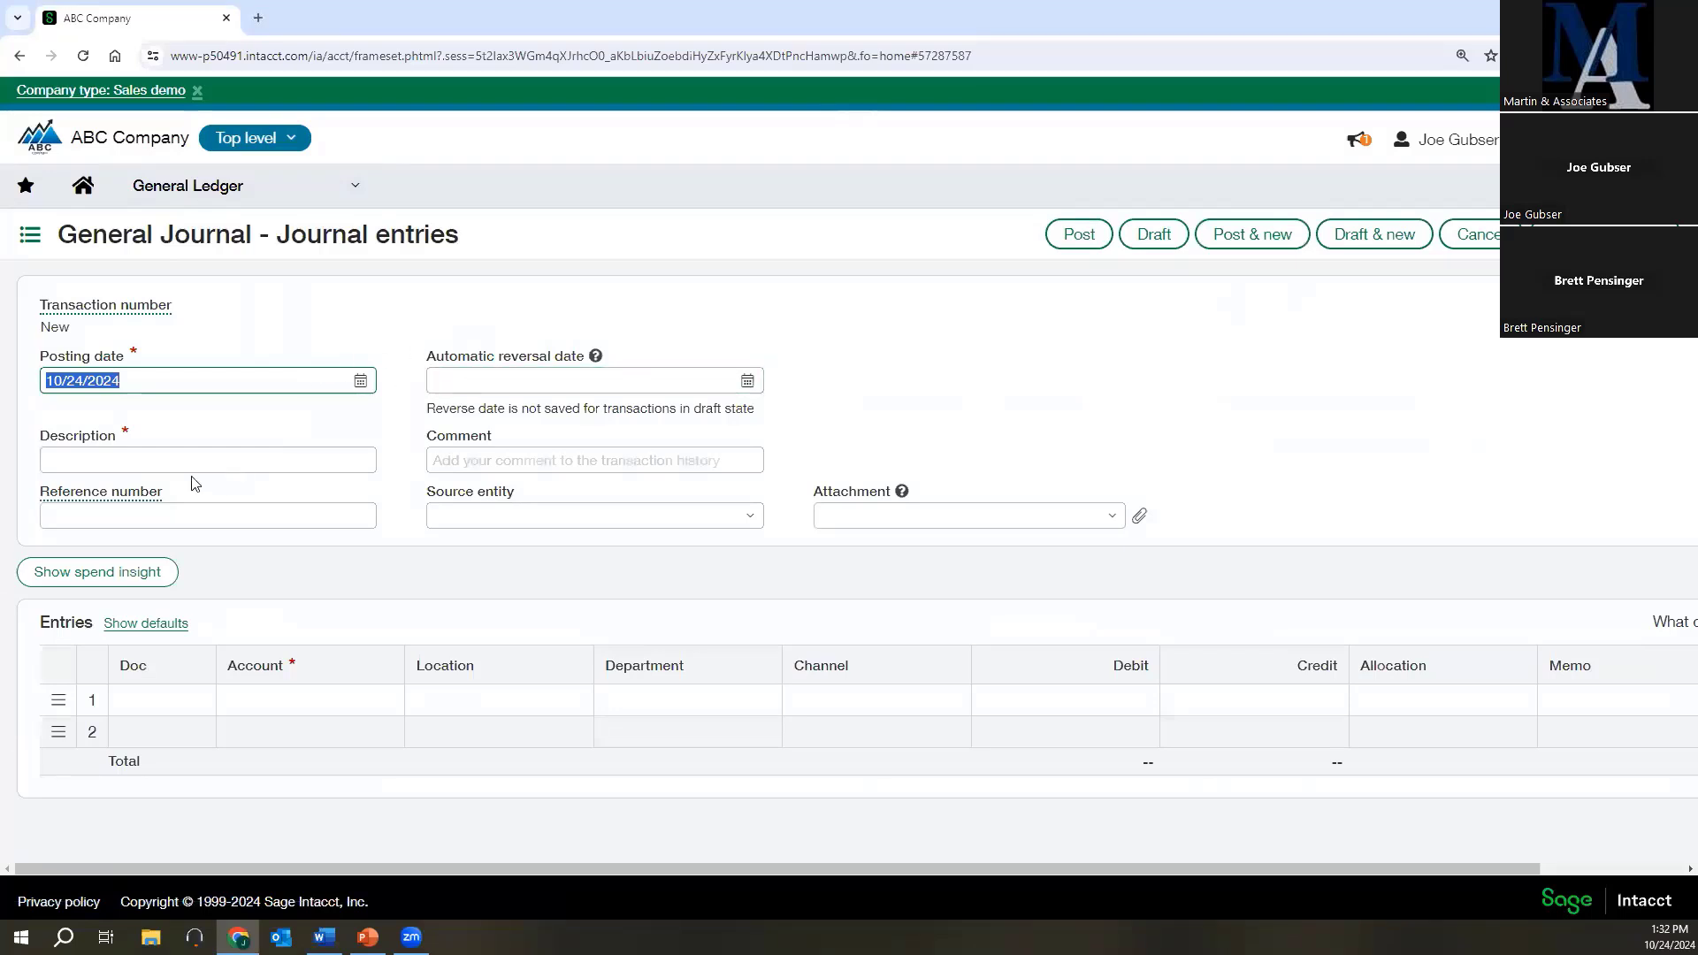
Describe the new journal entry as "Expense of prepaid insurance".
{"action": "left_click", "coordinate": [115, 461]}
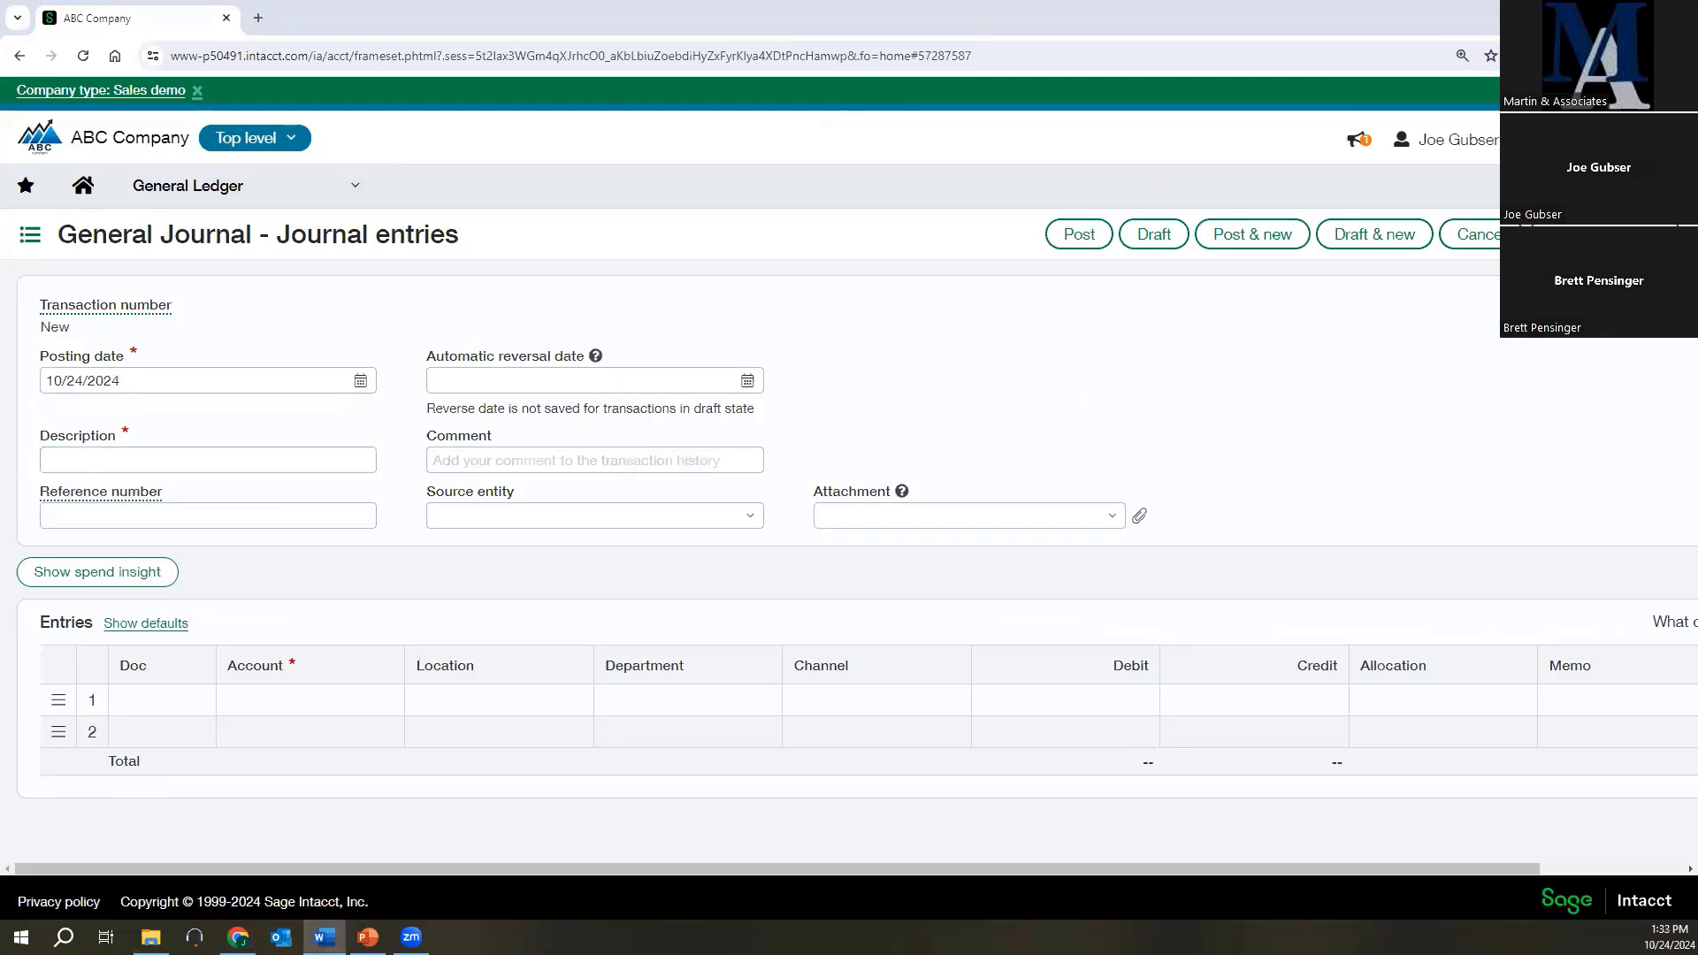
{"action": "left_click", "coordinate": [100, 452]}
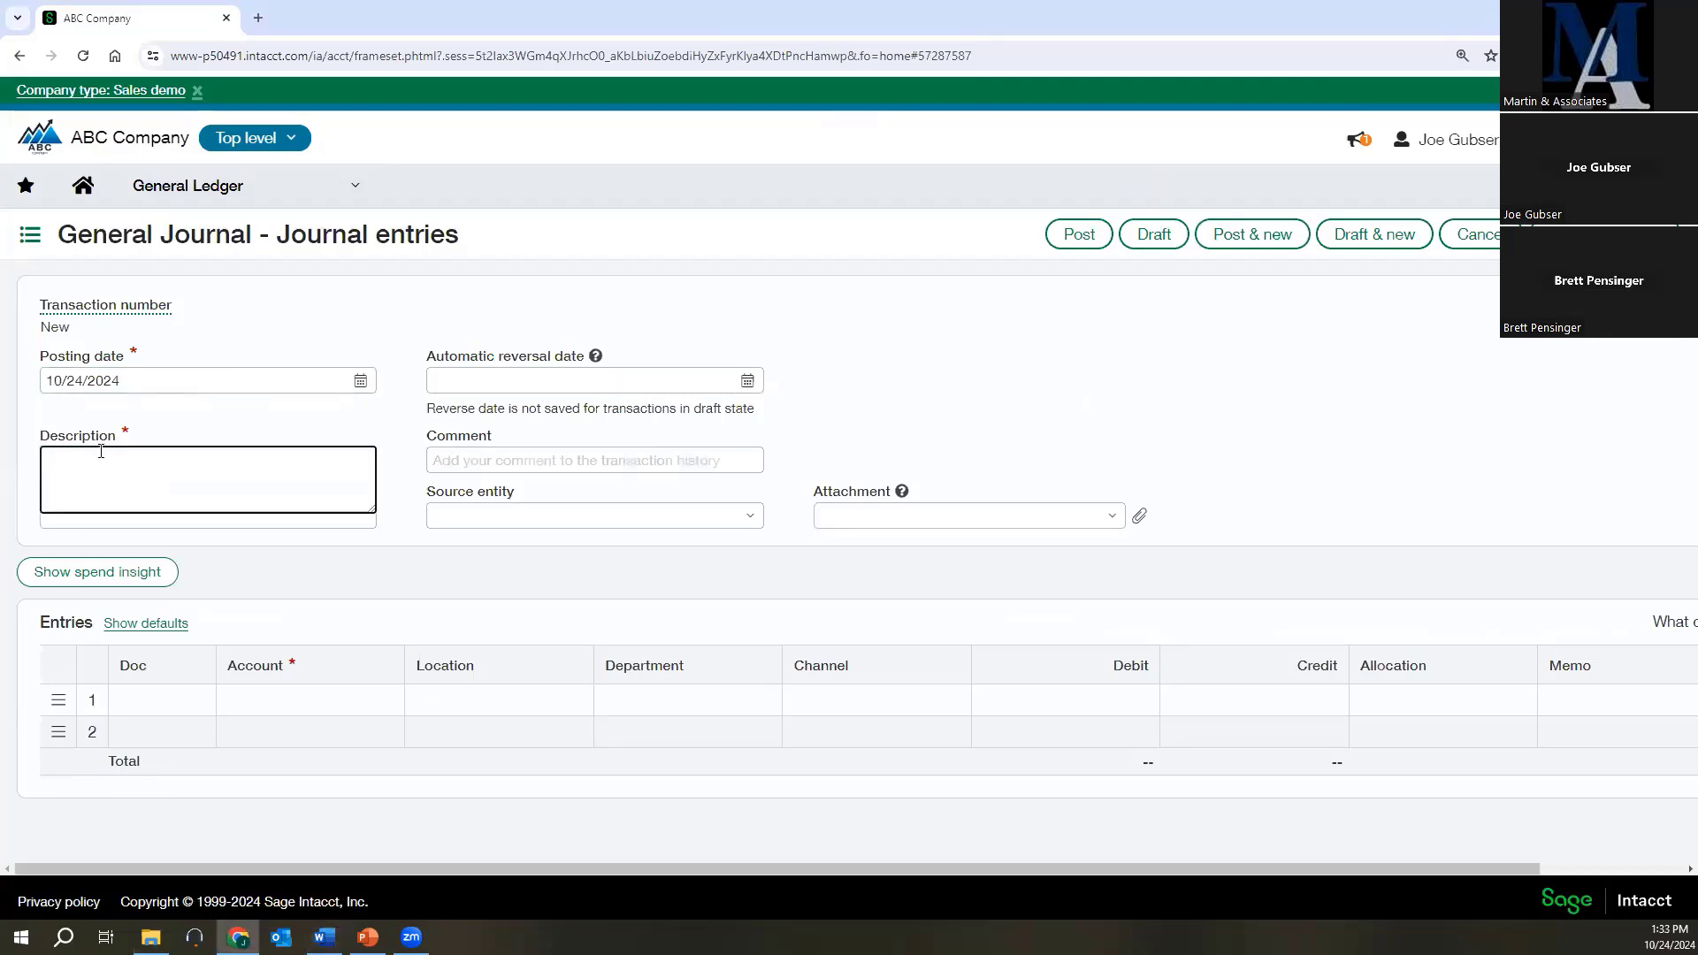
{"action": "type", "text": "Expense of prepaid insurance"}
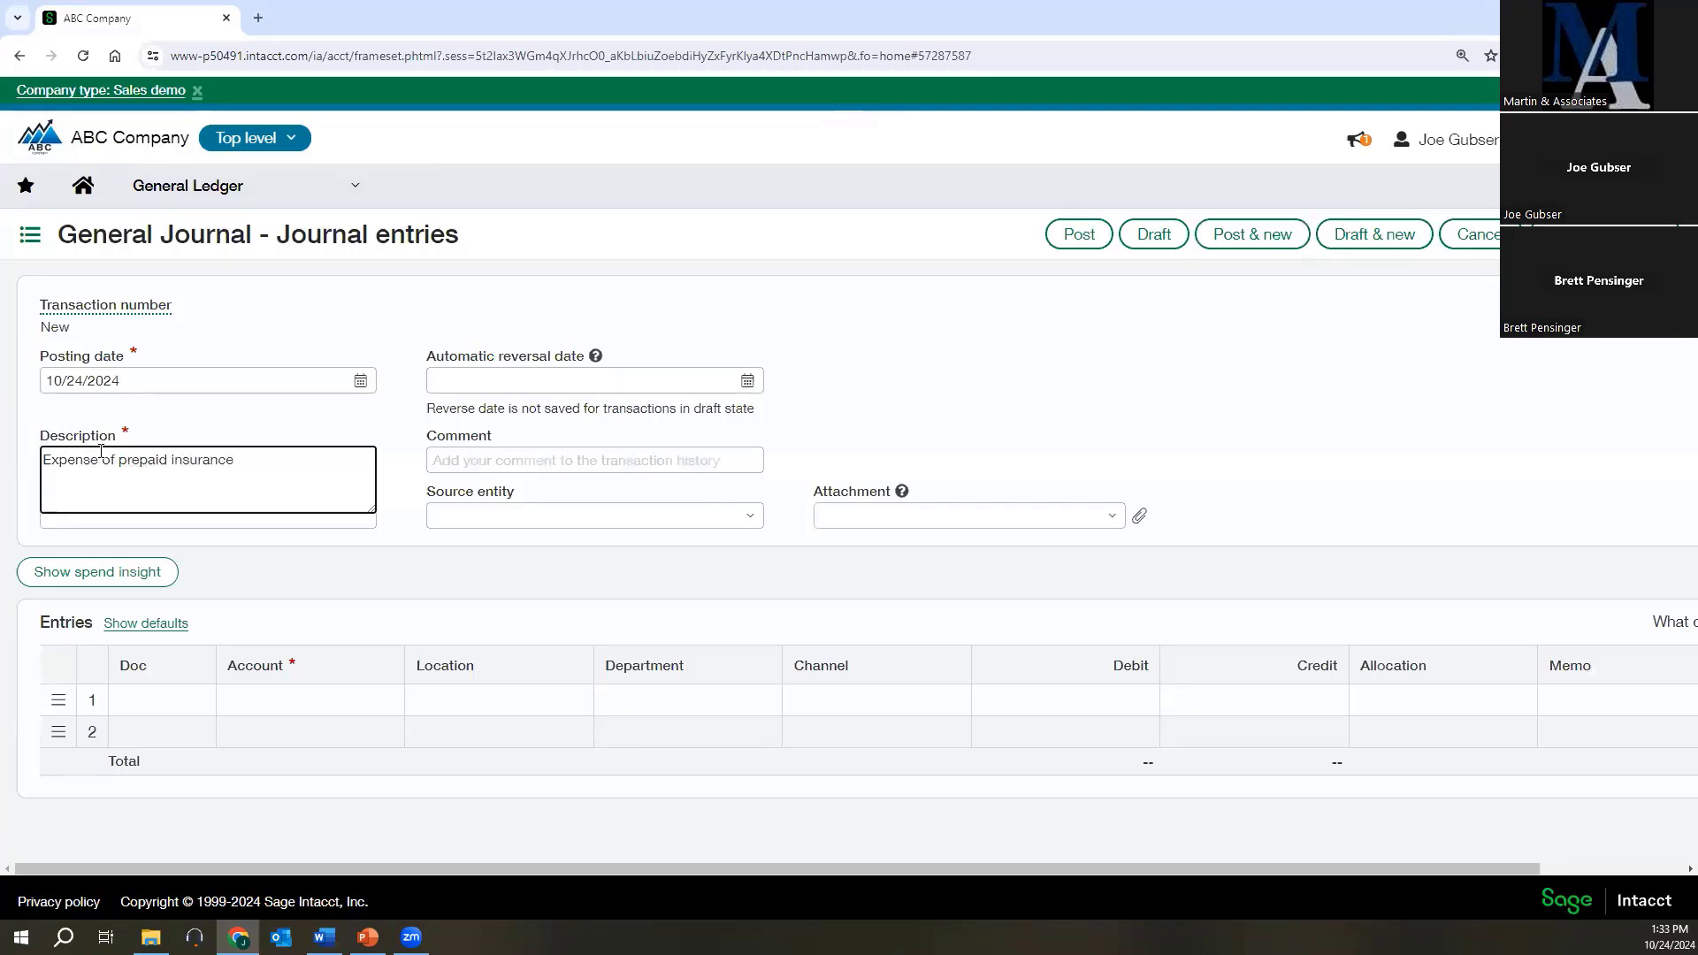
{"action": "key", "text": "Tab"}
{"action": "left_click", "coordinate": [296, 551]}
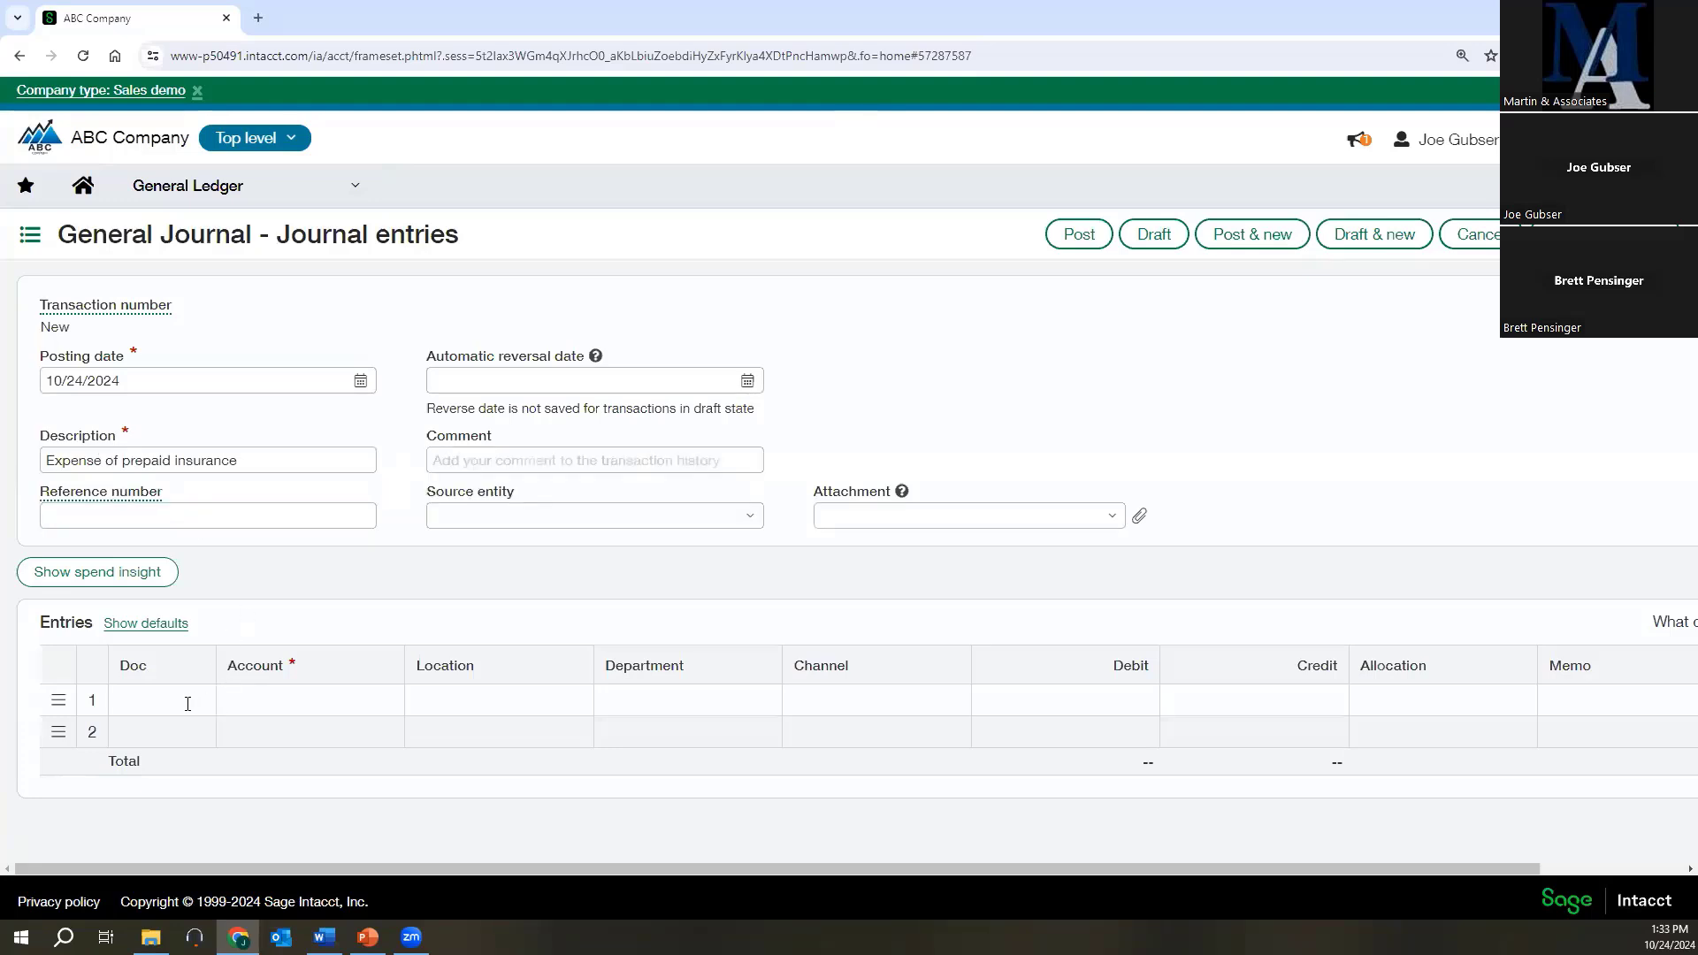
Fill the first entry line with account 60330--Insurance, location 100--USA1, department 400--Marketing, channel 405--Factory and a debit of 575.
{"action": "left_click", "coordinate": [265, 700]}
{"action": "type", "text": "insur"}
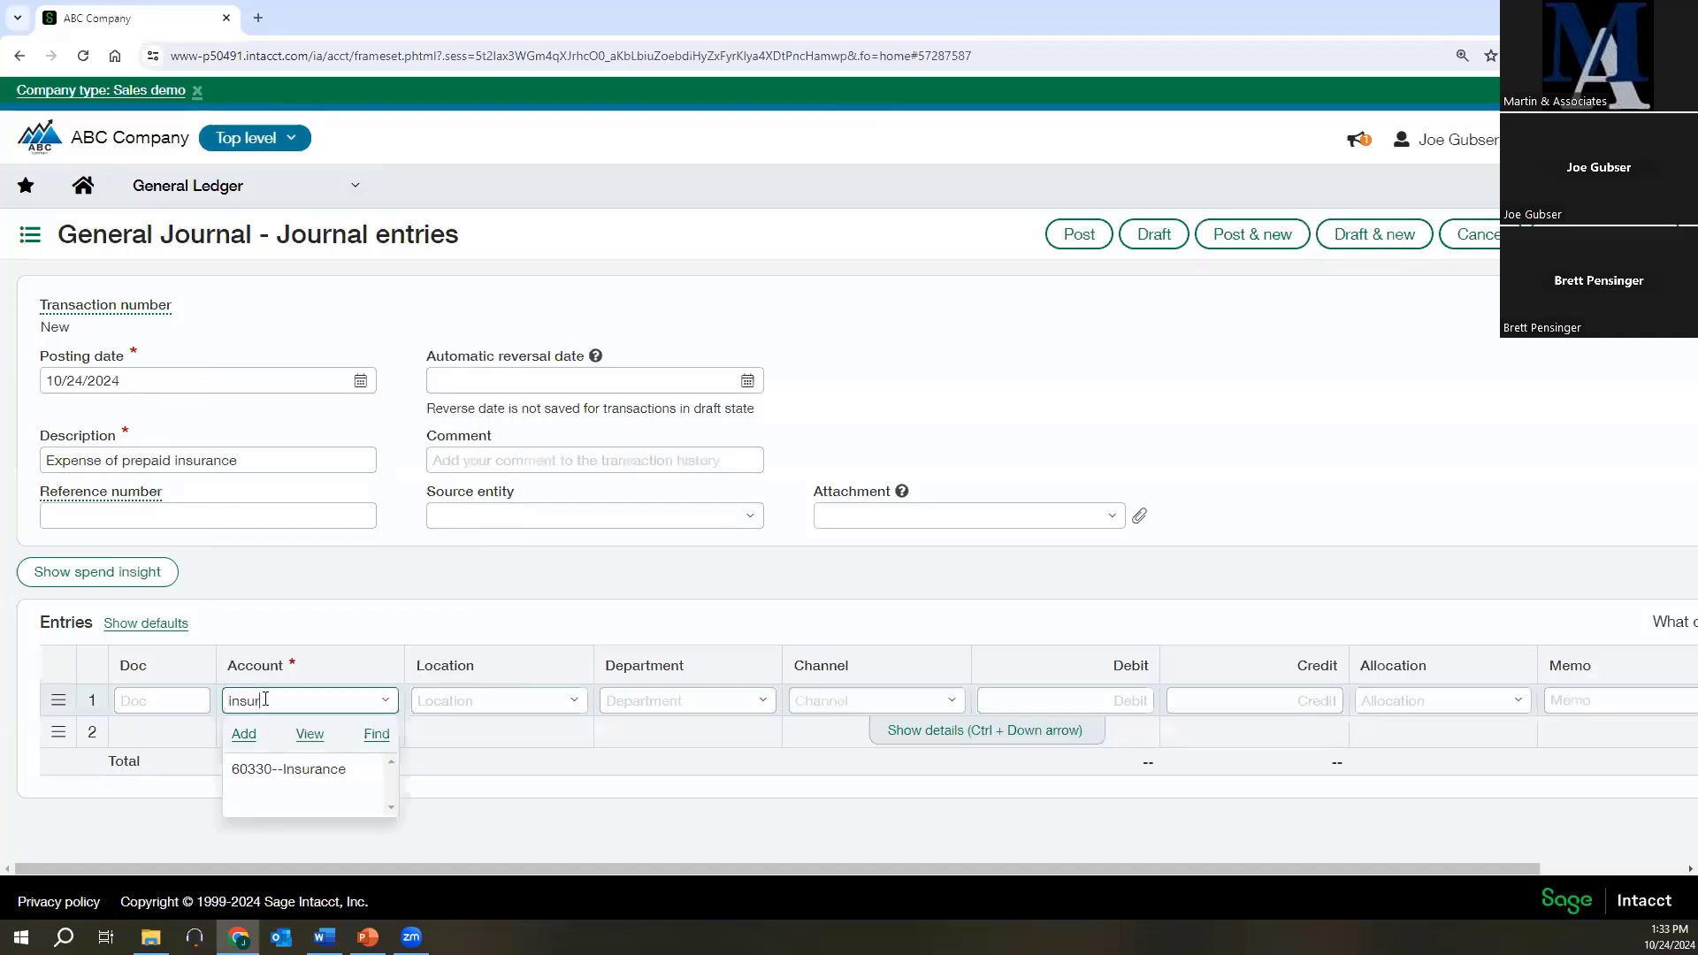
{"action": "left_click", "coordinate": [321, 769]}
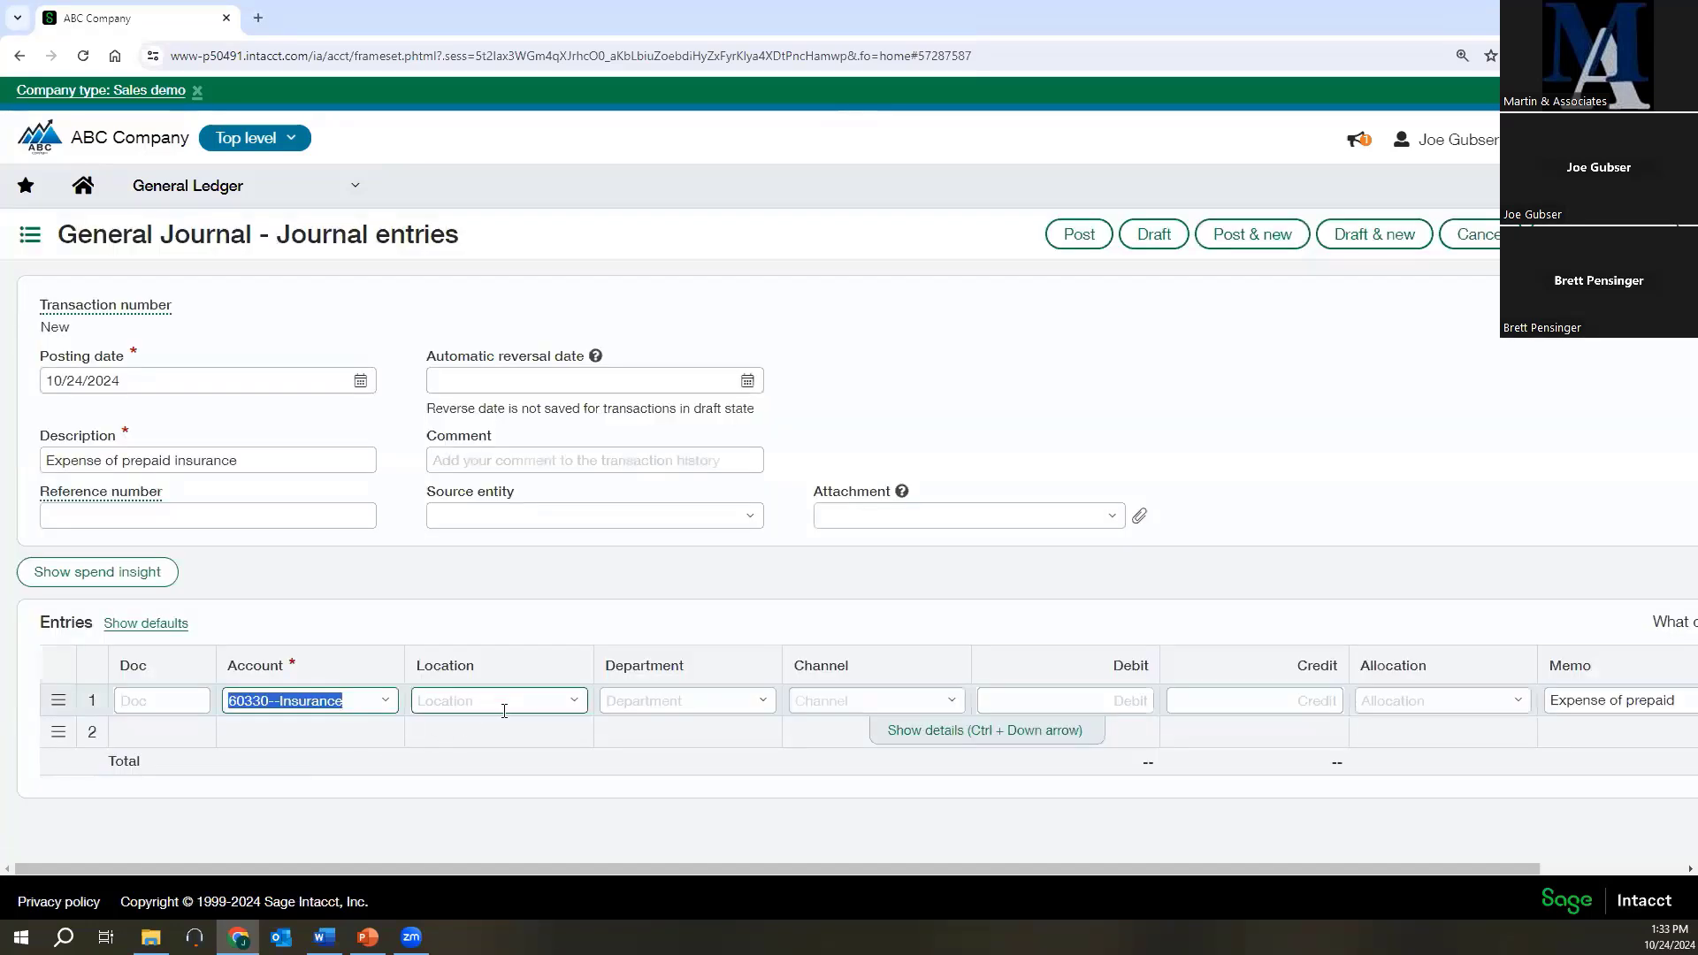
{"action": "left_click", "coordinate": [573, 700]}
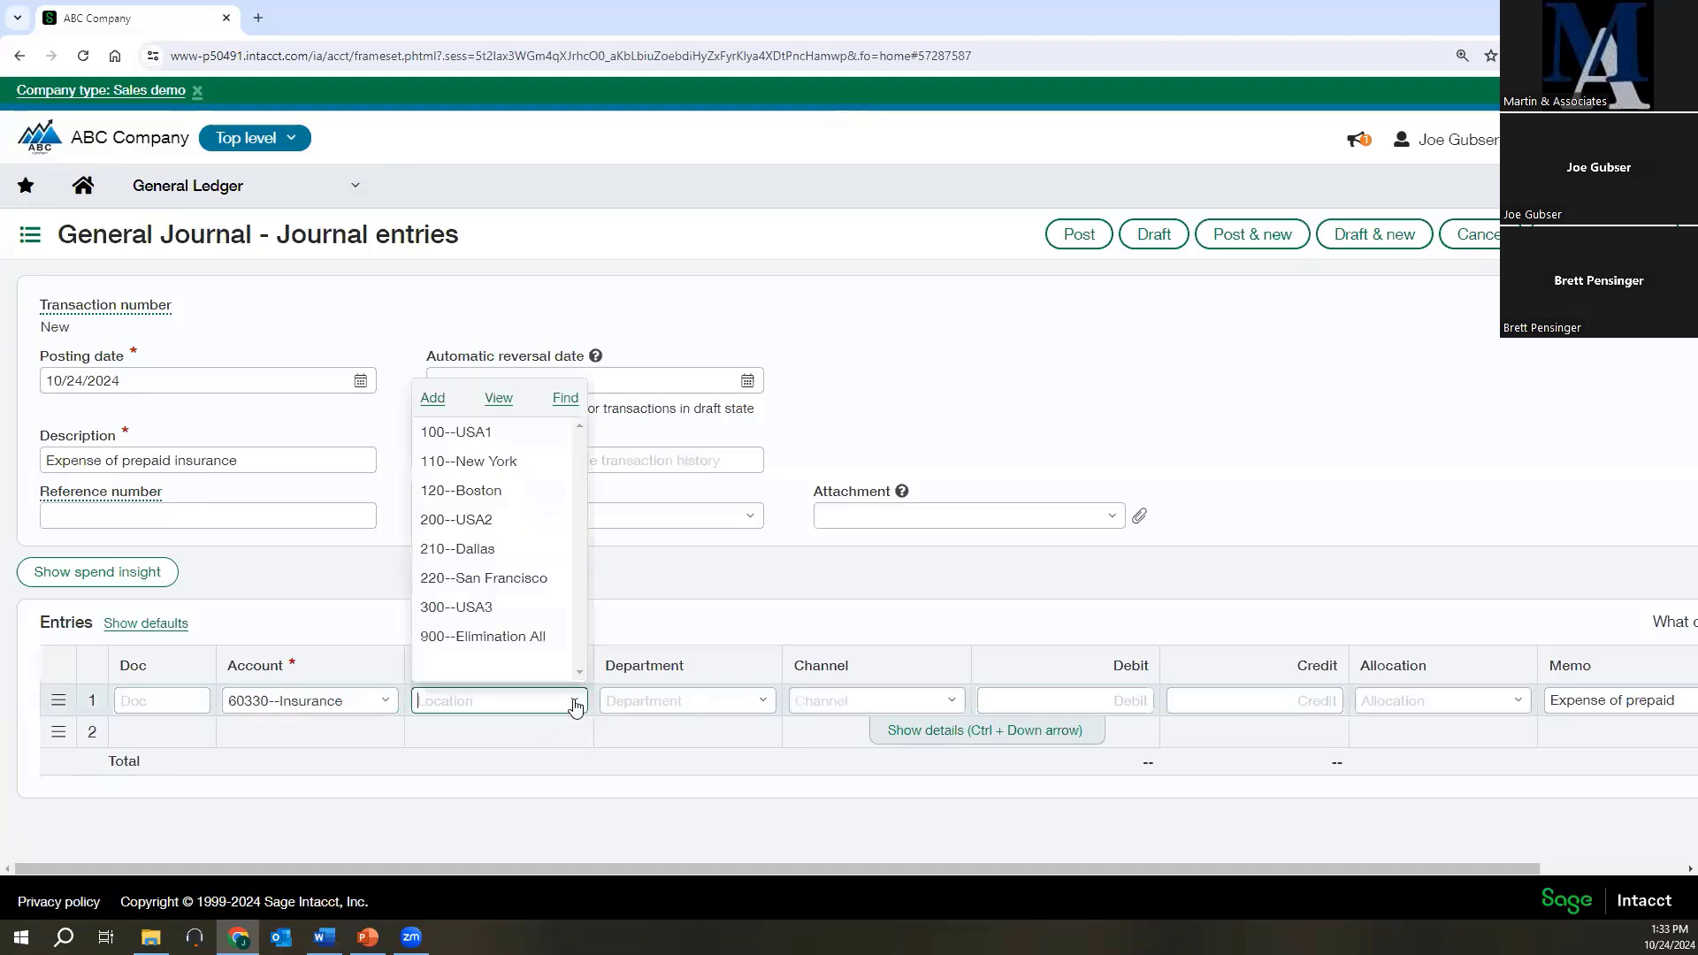
{"action": "left_click", "coordinate": [478, 431]}
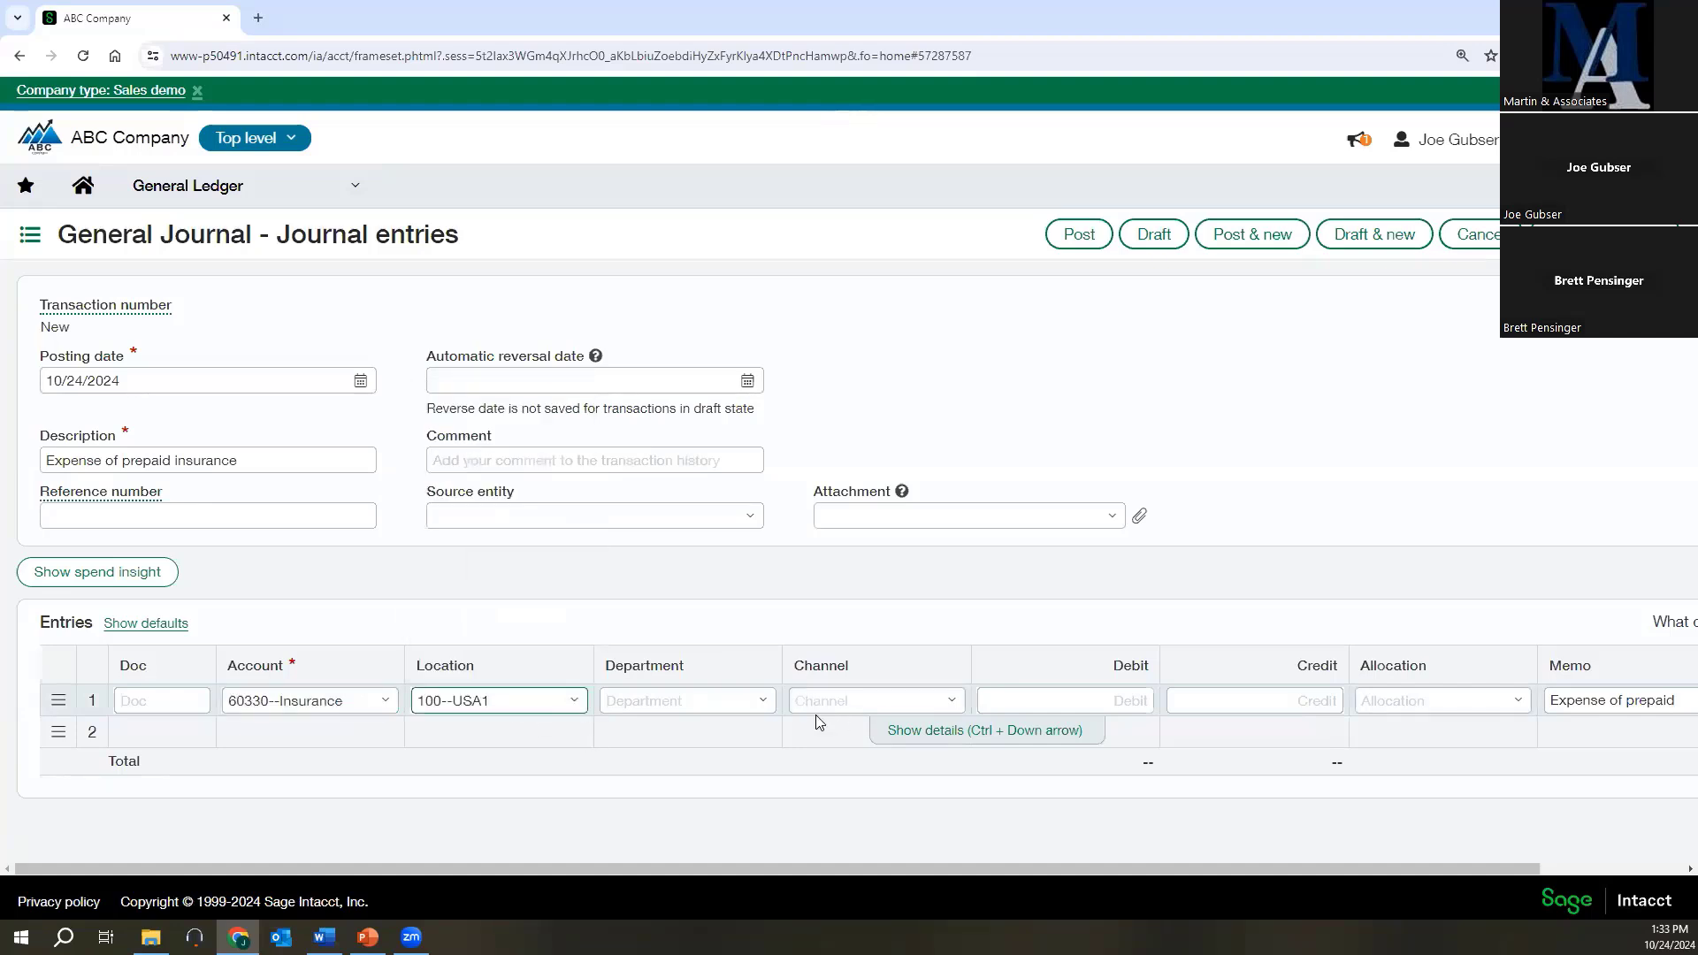
{"action": "left_click", "coordinate": [767, 704]}
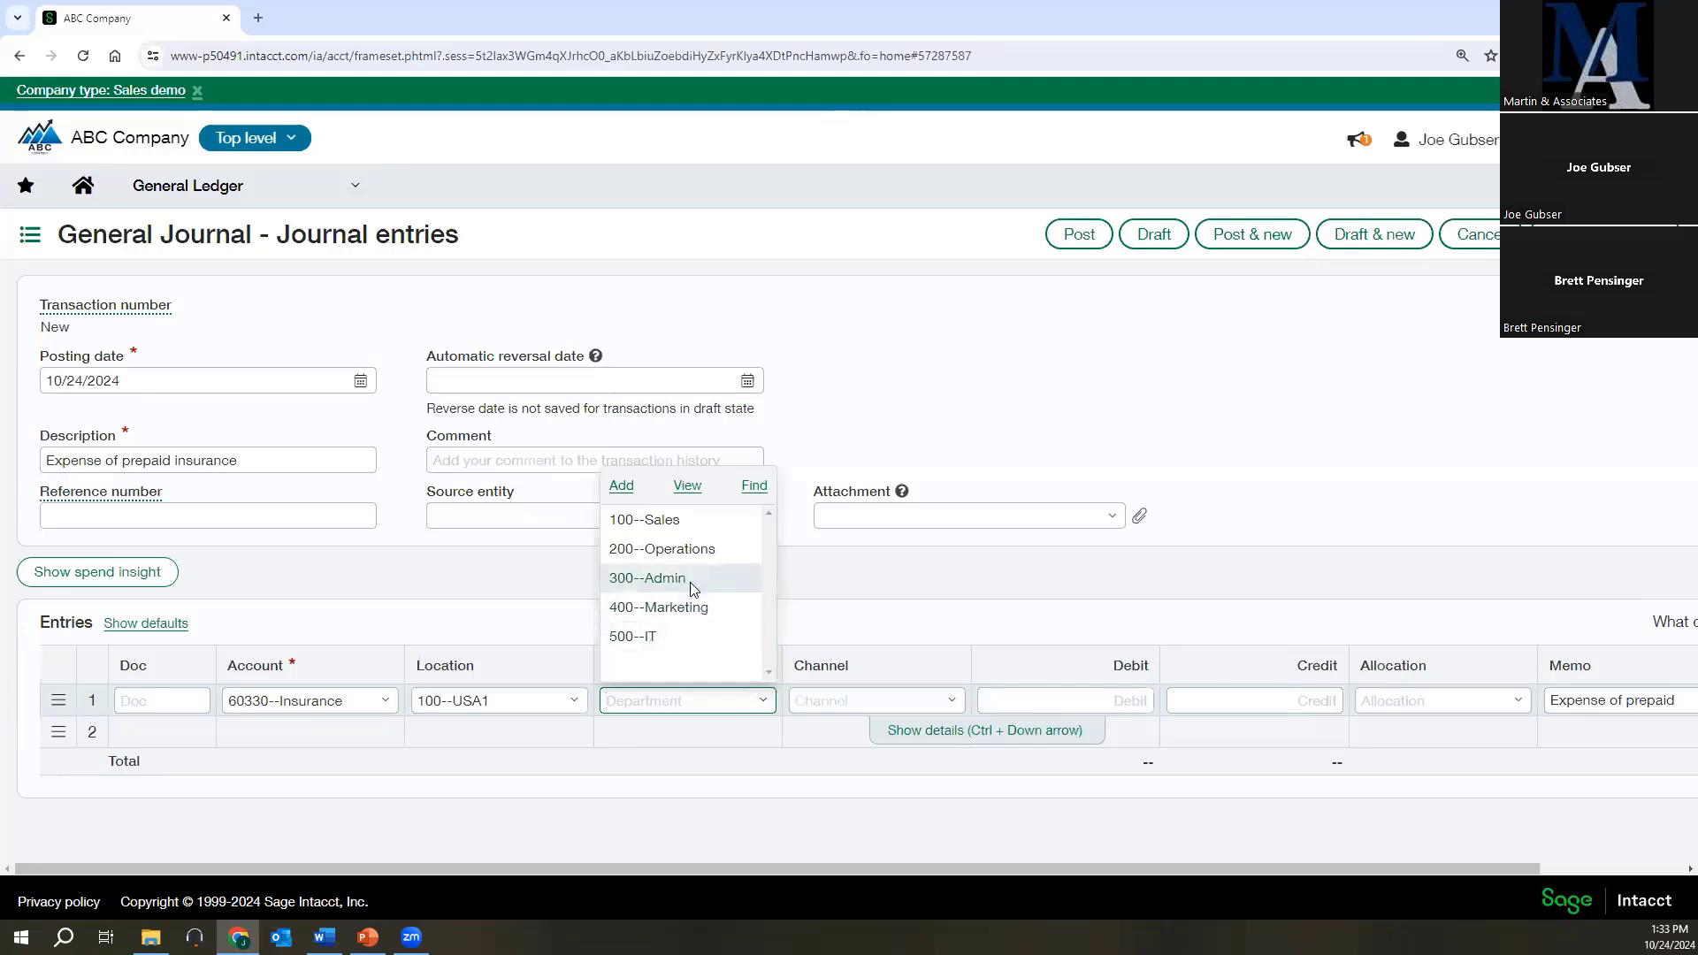
{"action": "left_click", "coordinate": [681, 609]}
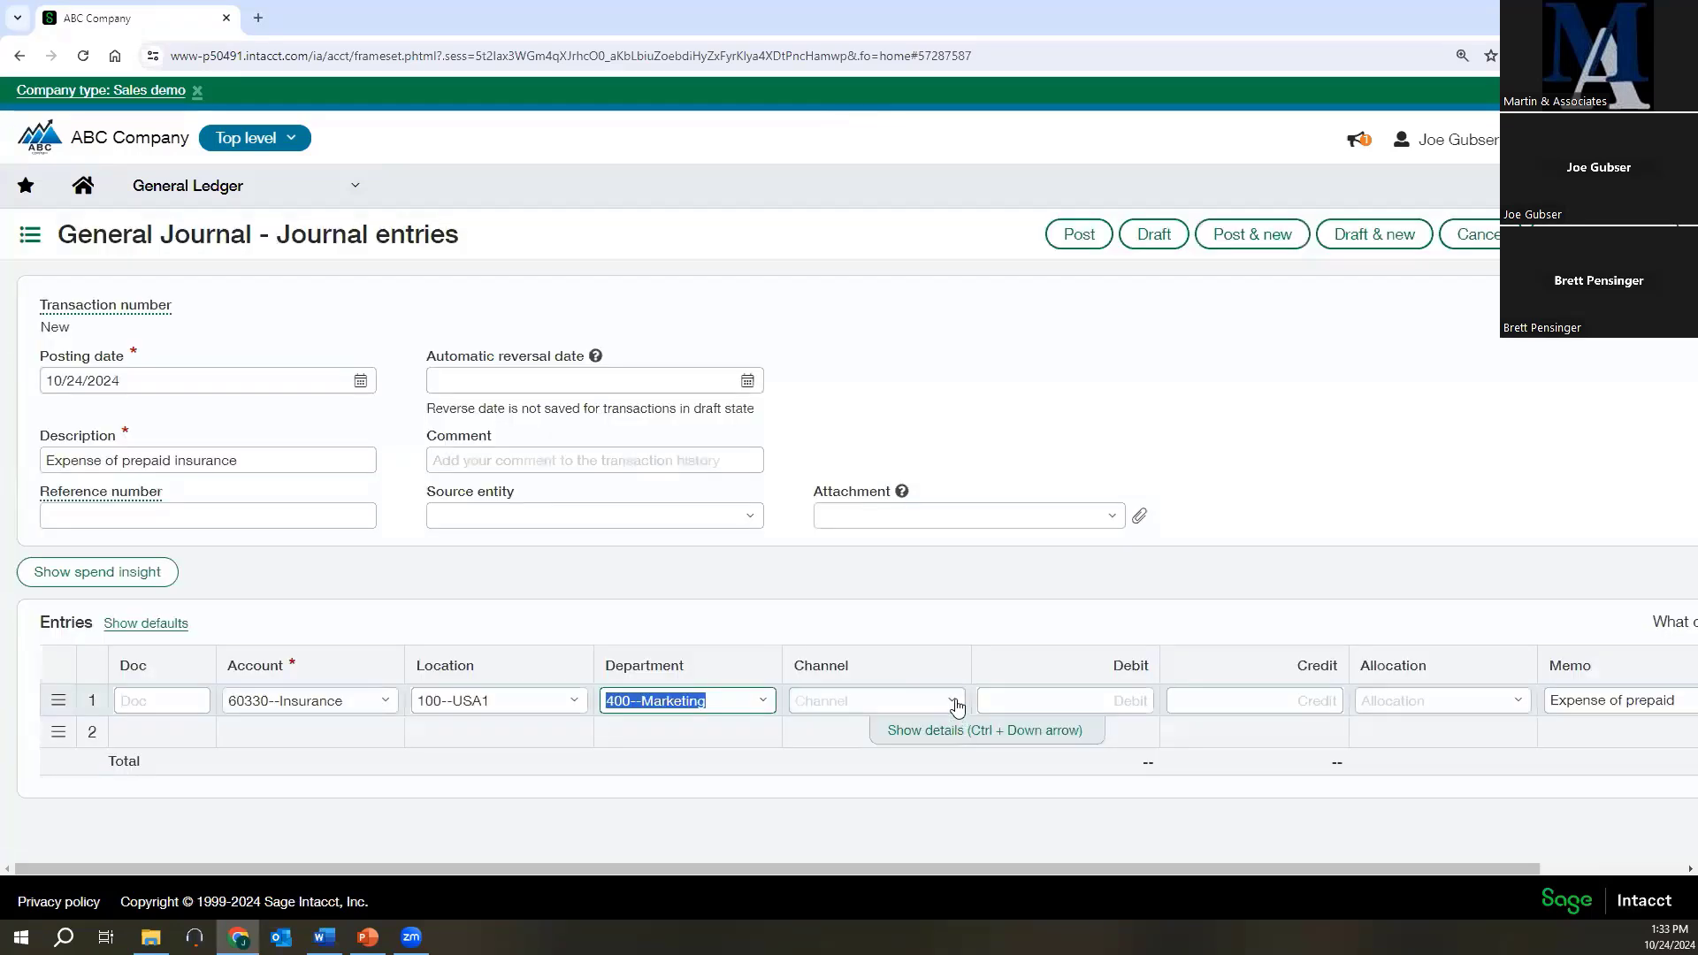
{"action": "left_click", "coordinate": [954, 704]}
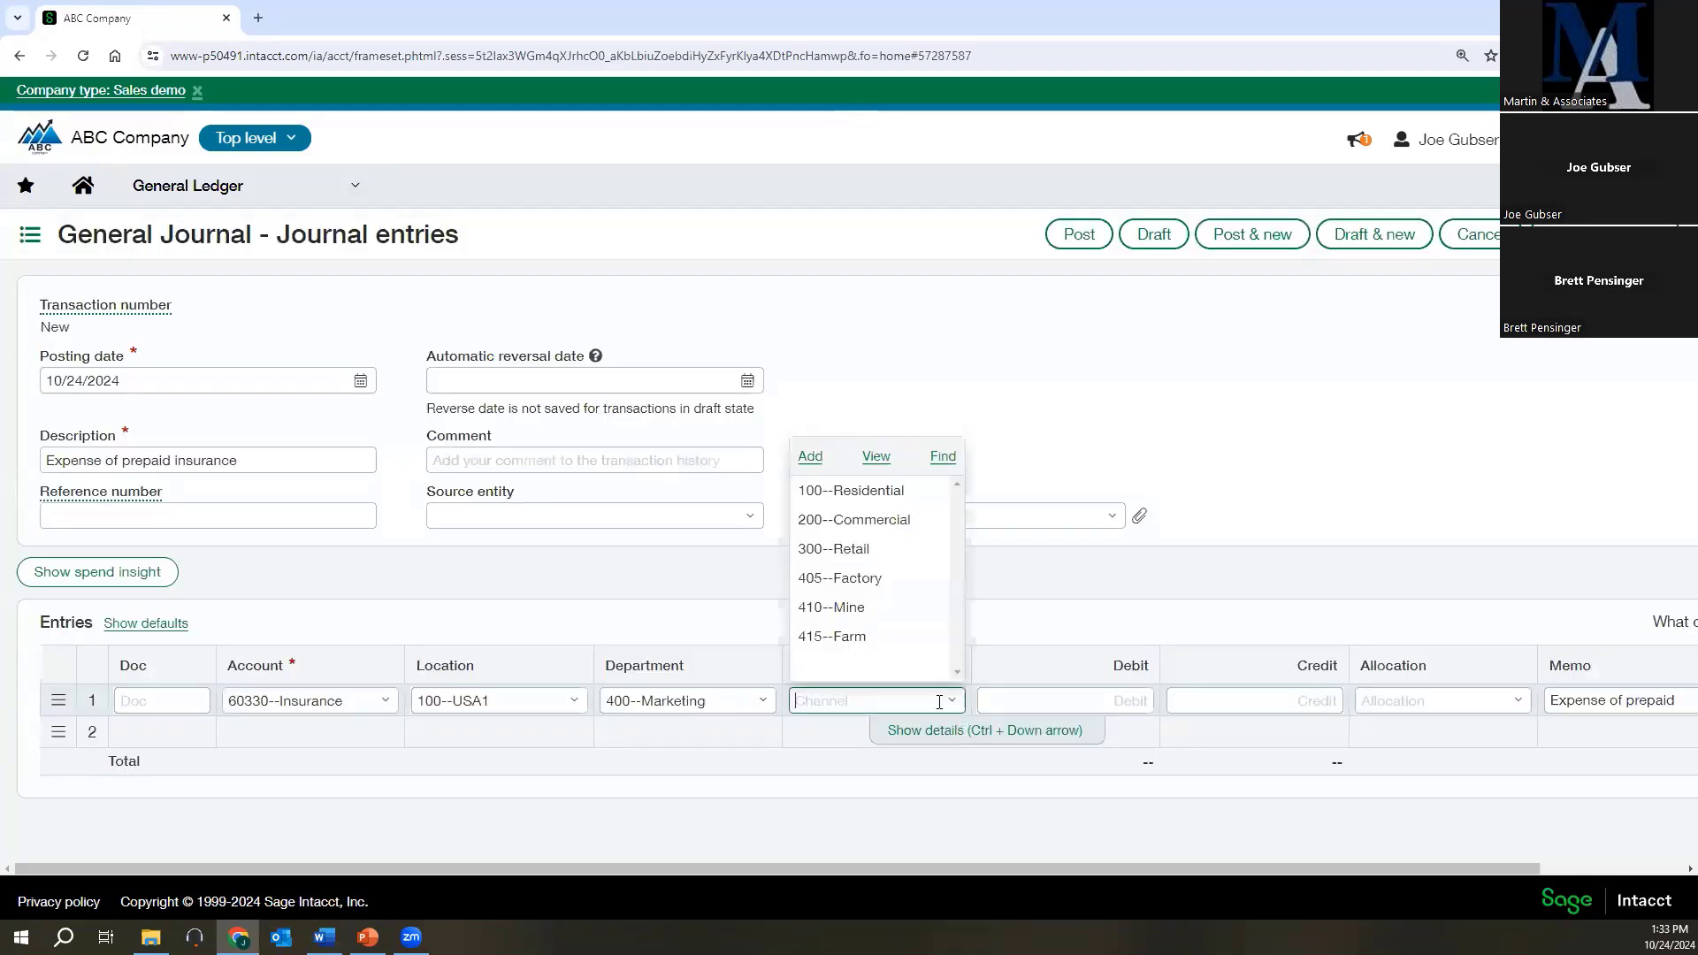
{"action": "left_click", "coordinate": [836, 579]}
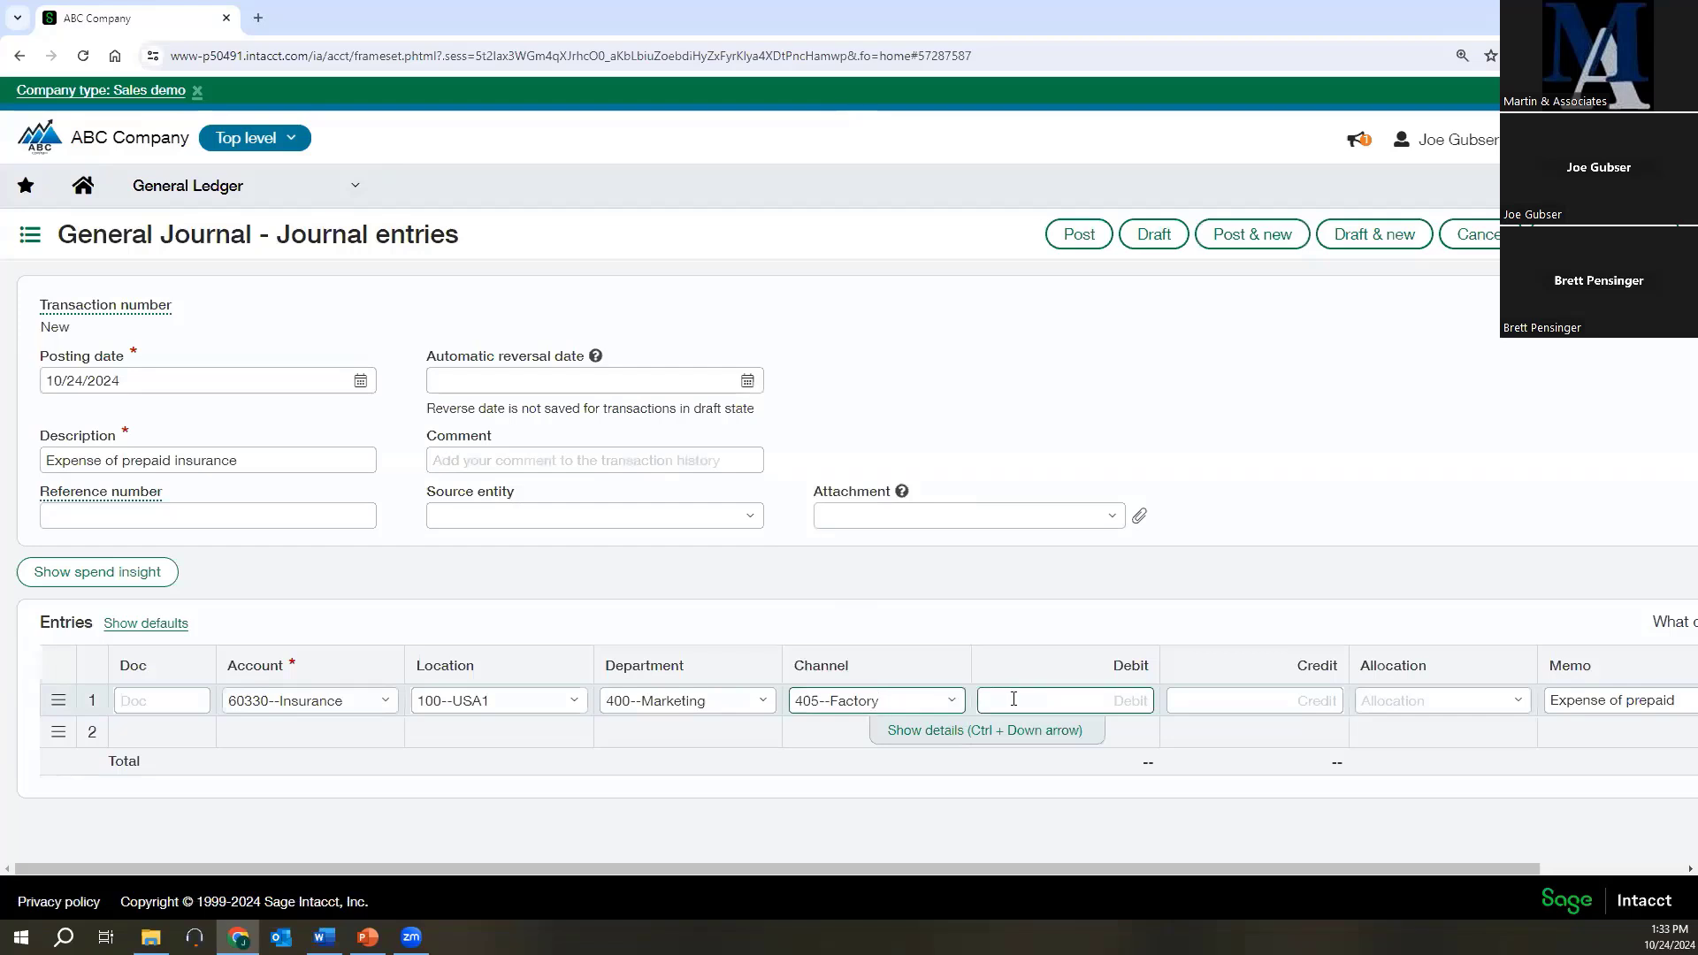
{"action": "left_click", "coordinate": [1029, 703]}
{"action": "type", "text": "575"}
Fill the second entry line with account 14100--Prepaid Insurance, location 100--USA1, department 400--Marketing and channel 405--Factory.
{"action": "left_click", "coordinate": [347, 732]}
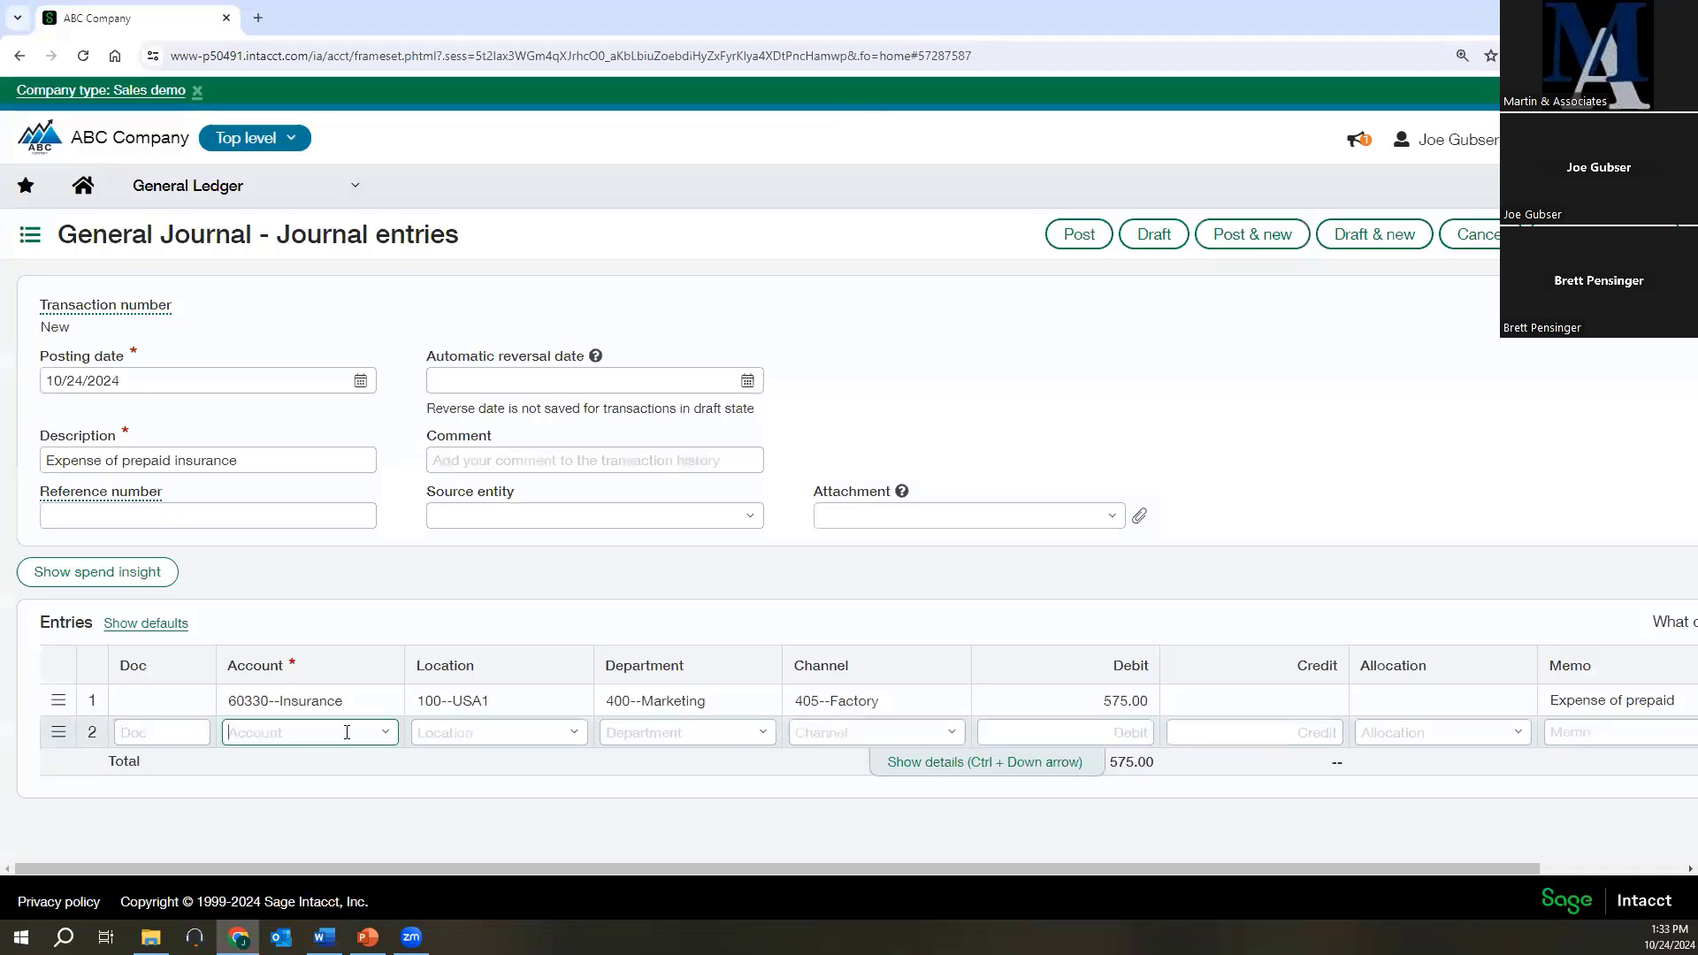
{"action": "type", "text": "prep"}
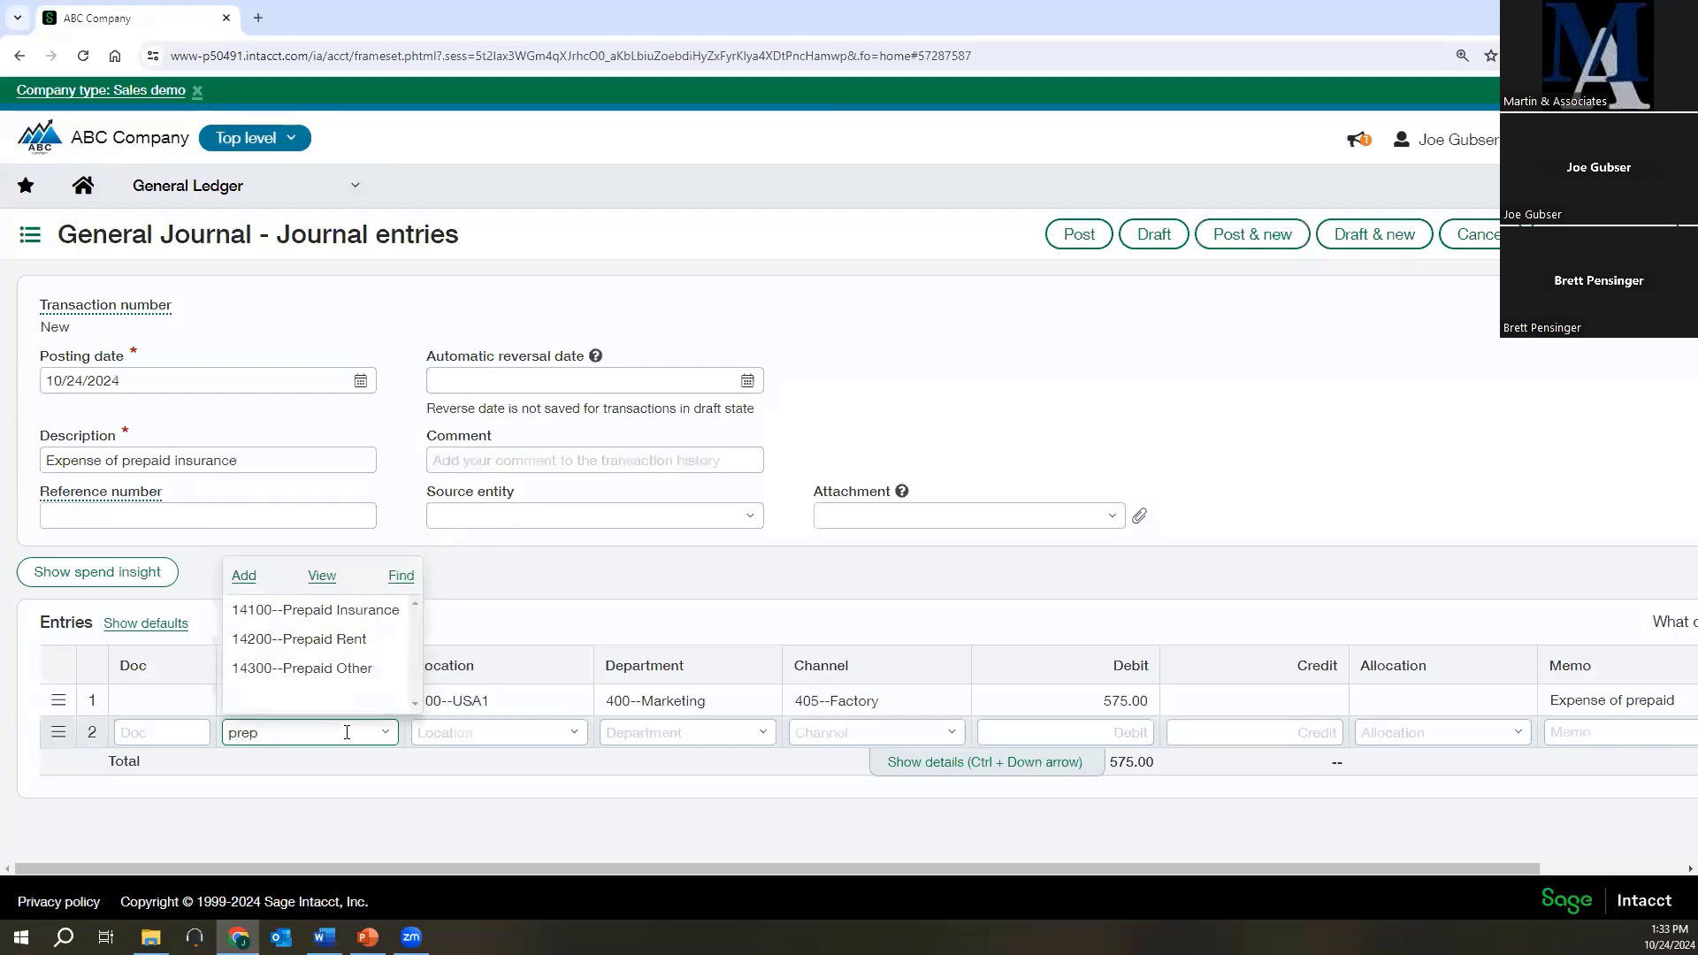
{"action": "left_click", "coordinate": [324, 612]}
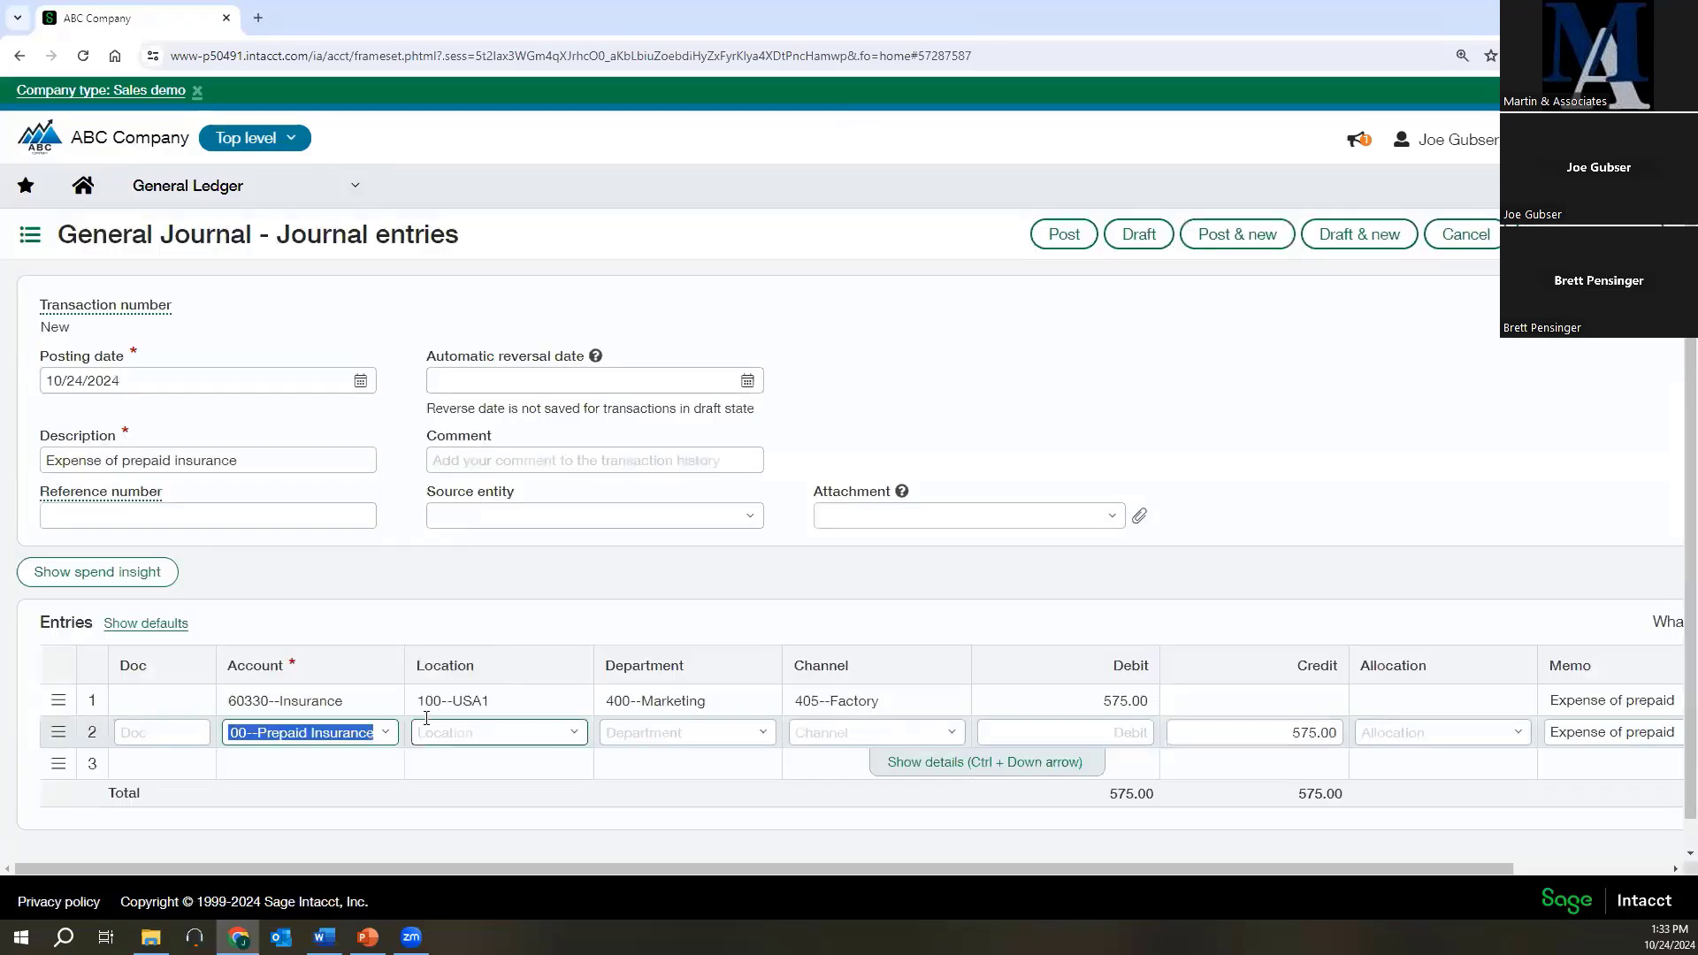
{"action": "left_click", "coordinate": [542, 737]}
{"action": "left_click", "coordinate": [444, 462]}
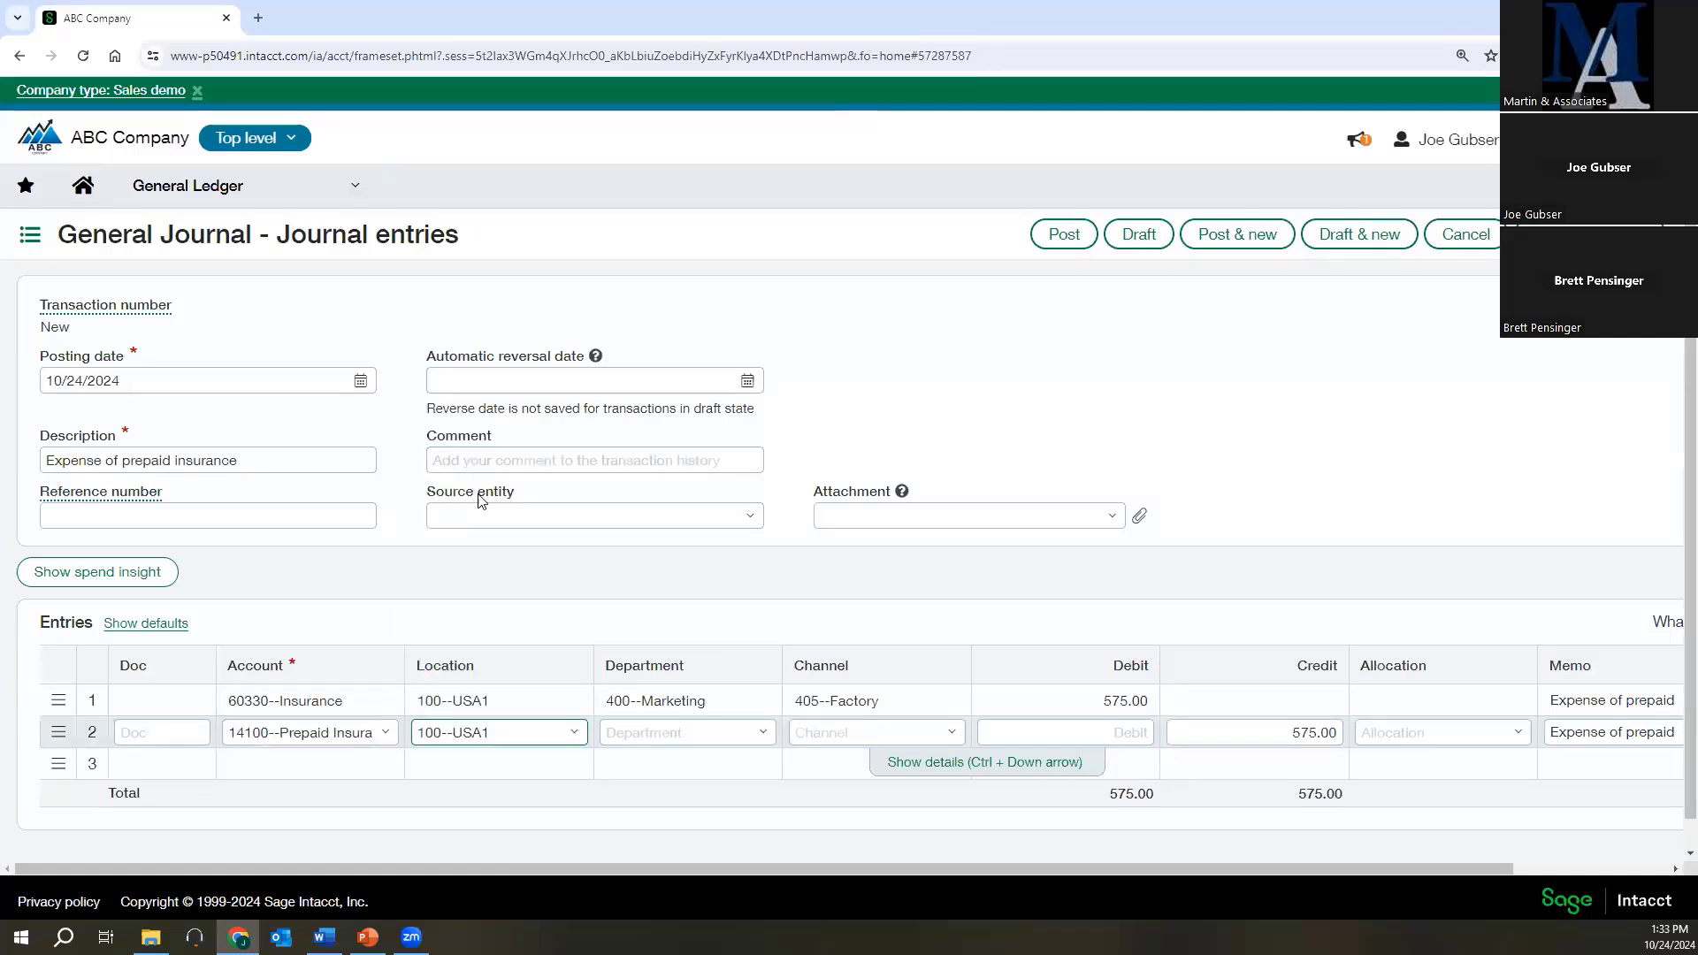
{"action": "left_click", "coordinate": [758, 738]}
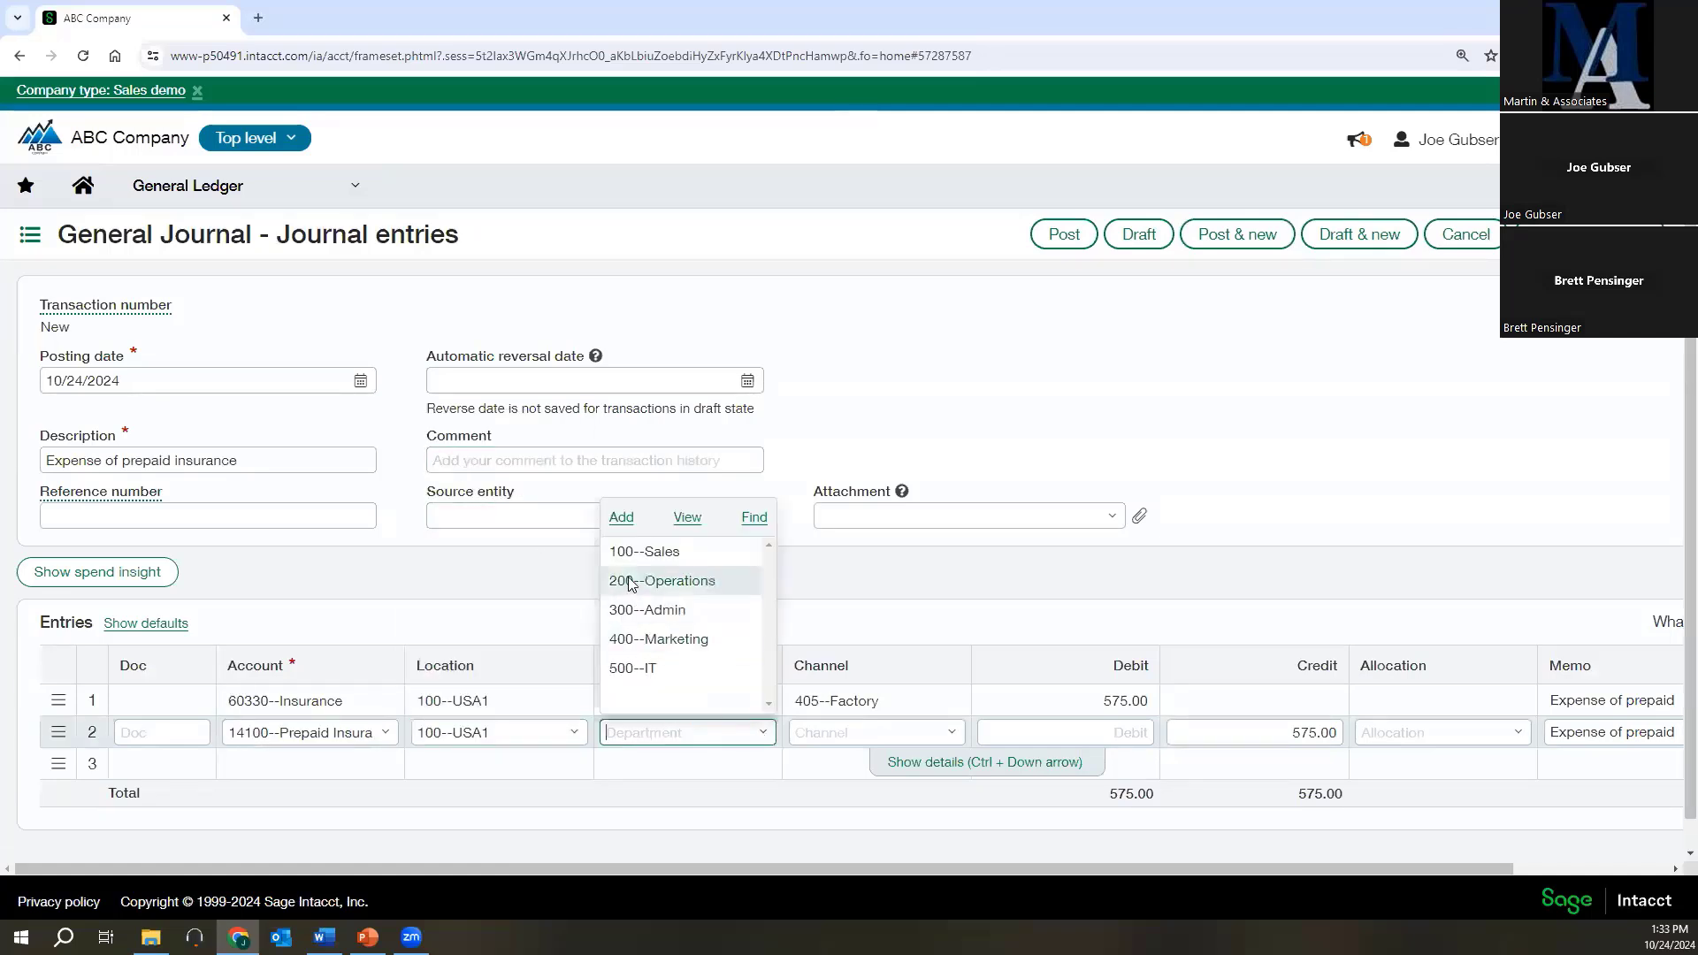
{"action": "left_click", "coordinate": [659, 639]}
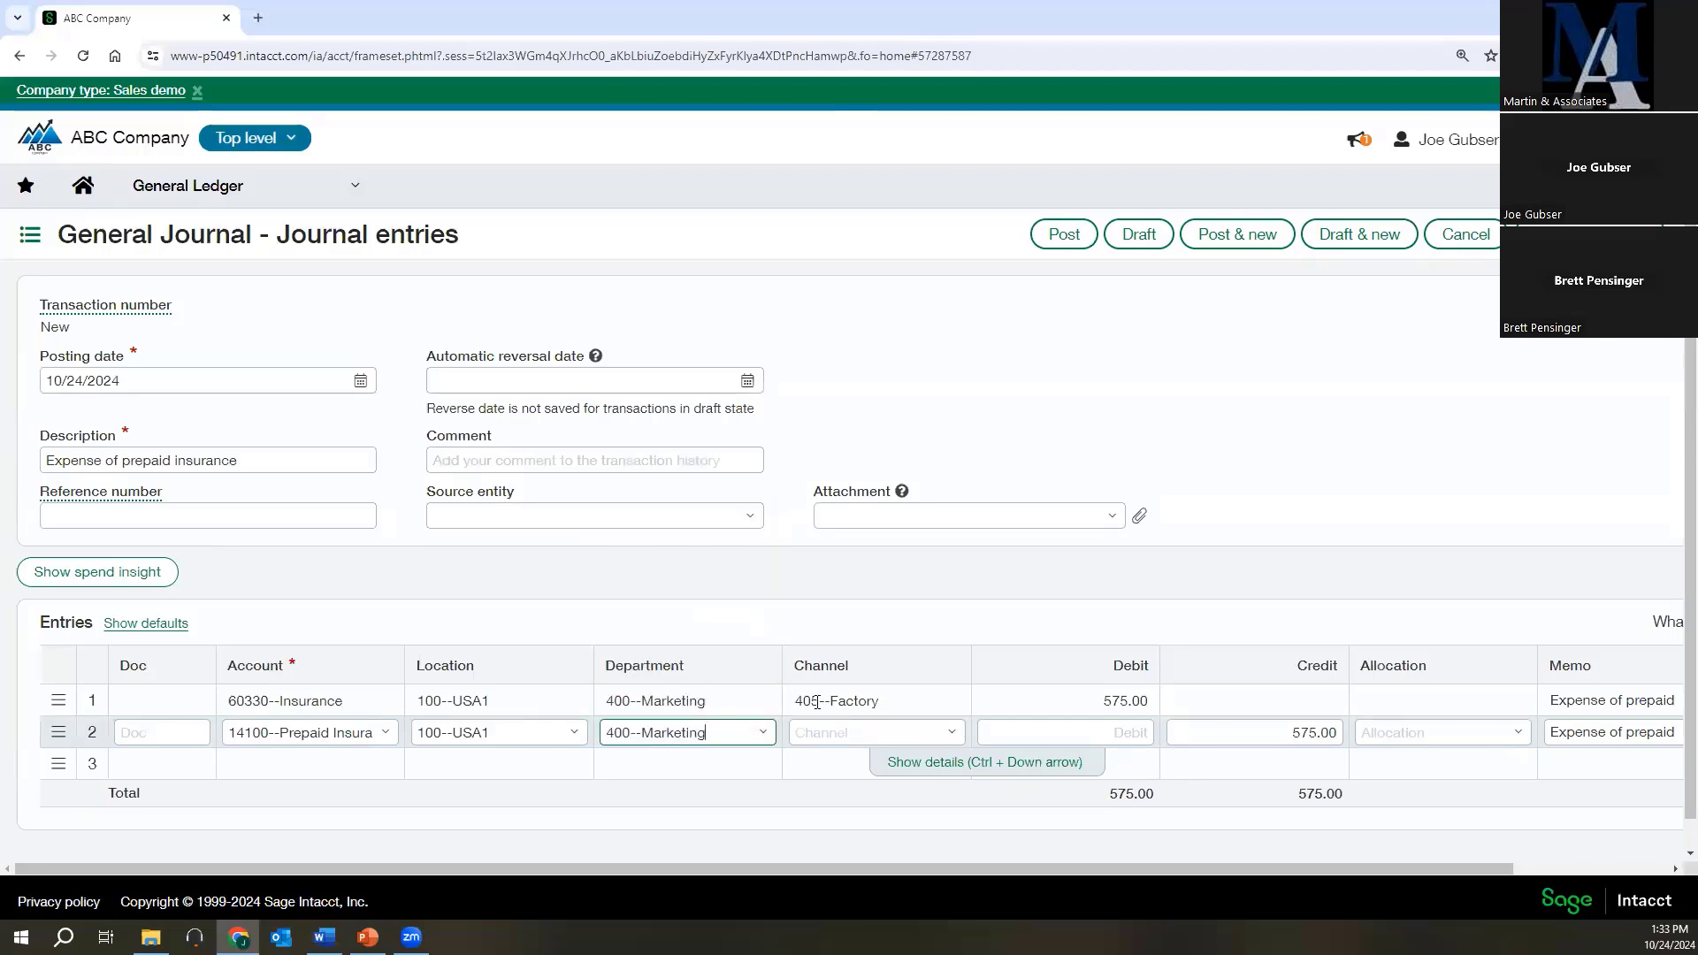
{"action": "left_click", "coordinate": [950, 732]}
{"action": "left_click", "coordinate": [838, 612]}
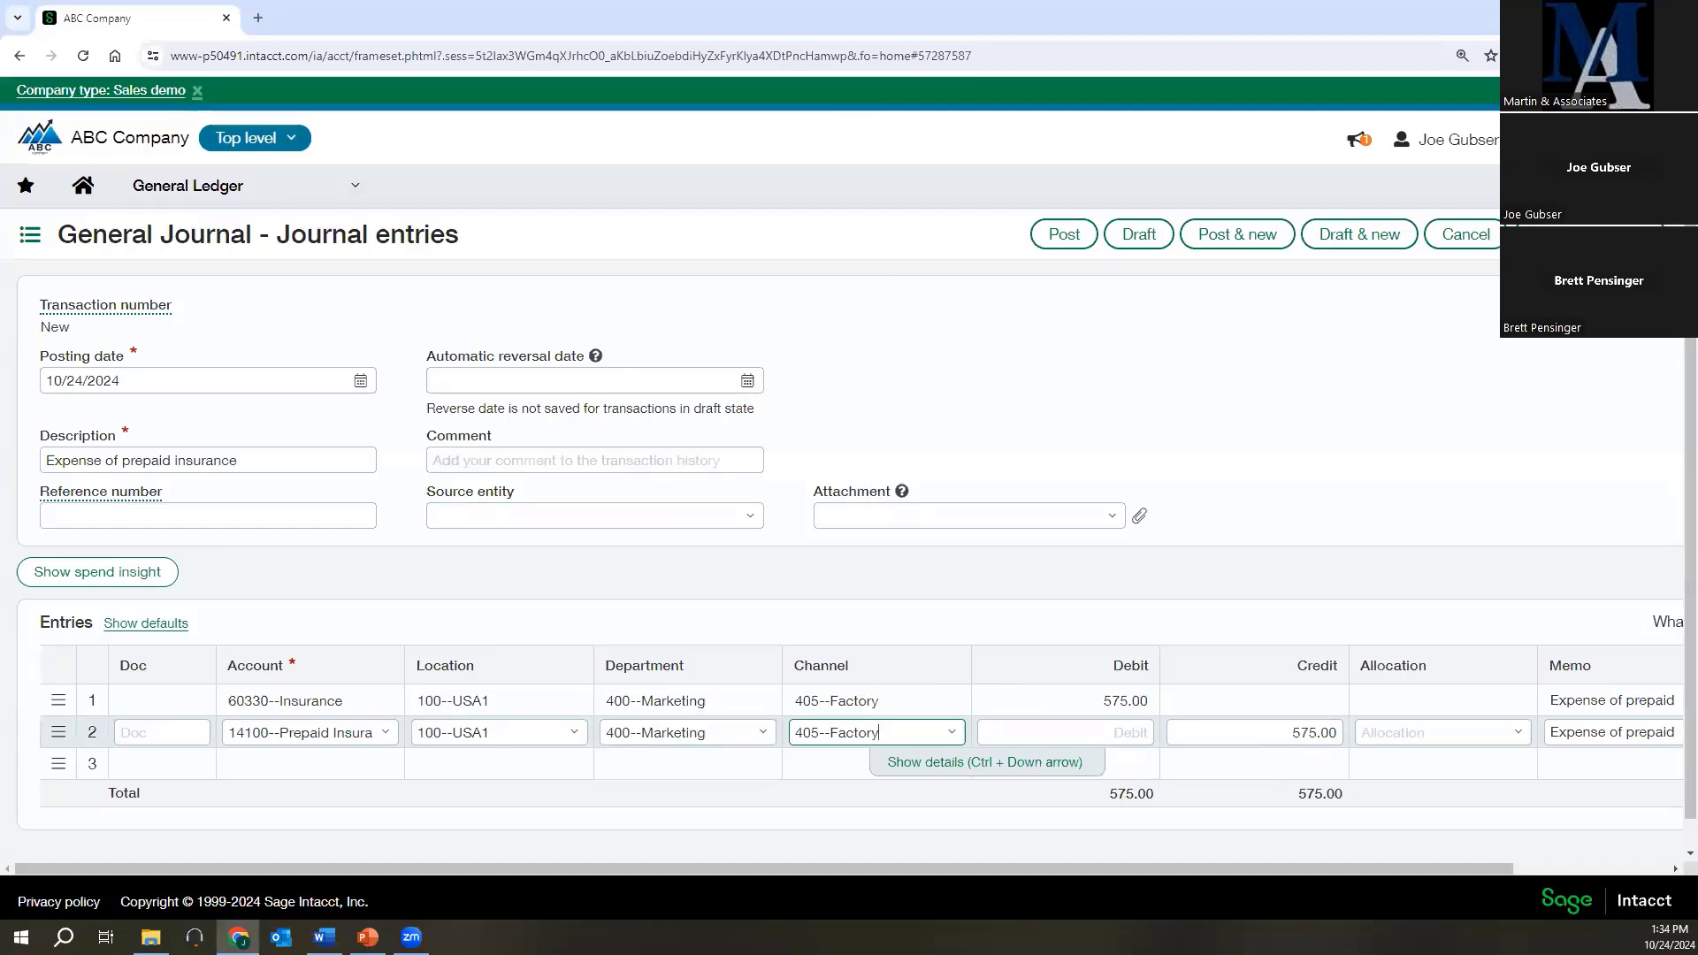
Attach Month End Adjustments.pdf to the journal entry and view the attached document at full window size.
{"action": "key", "text": "alt+Tab"}
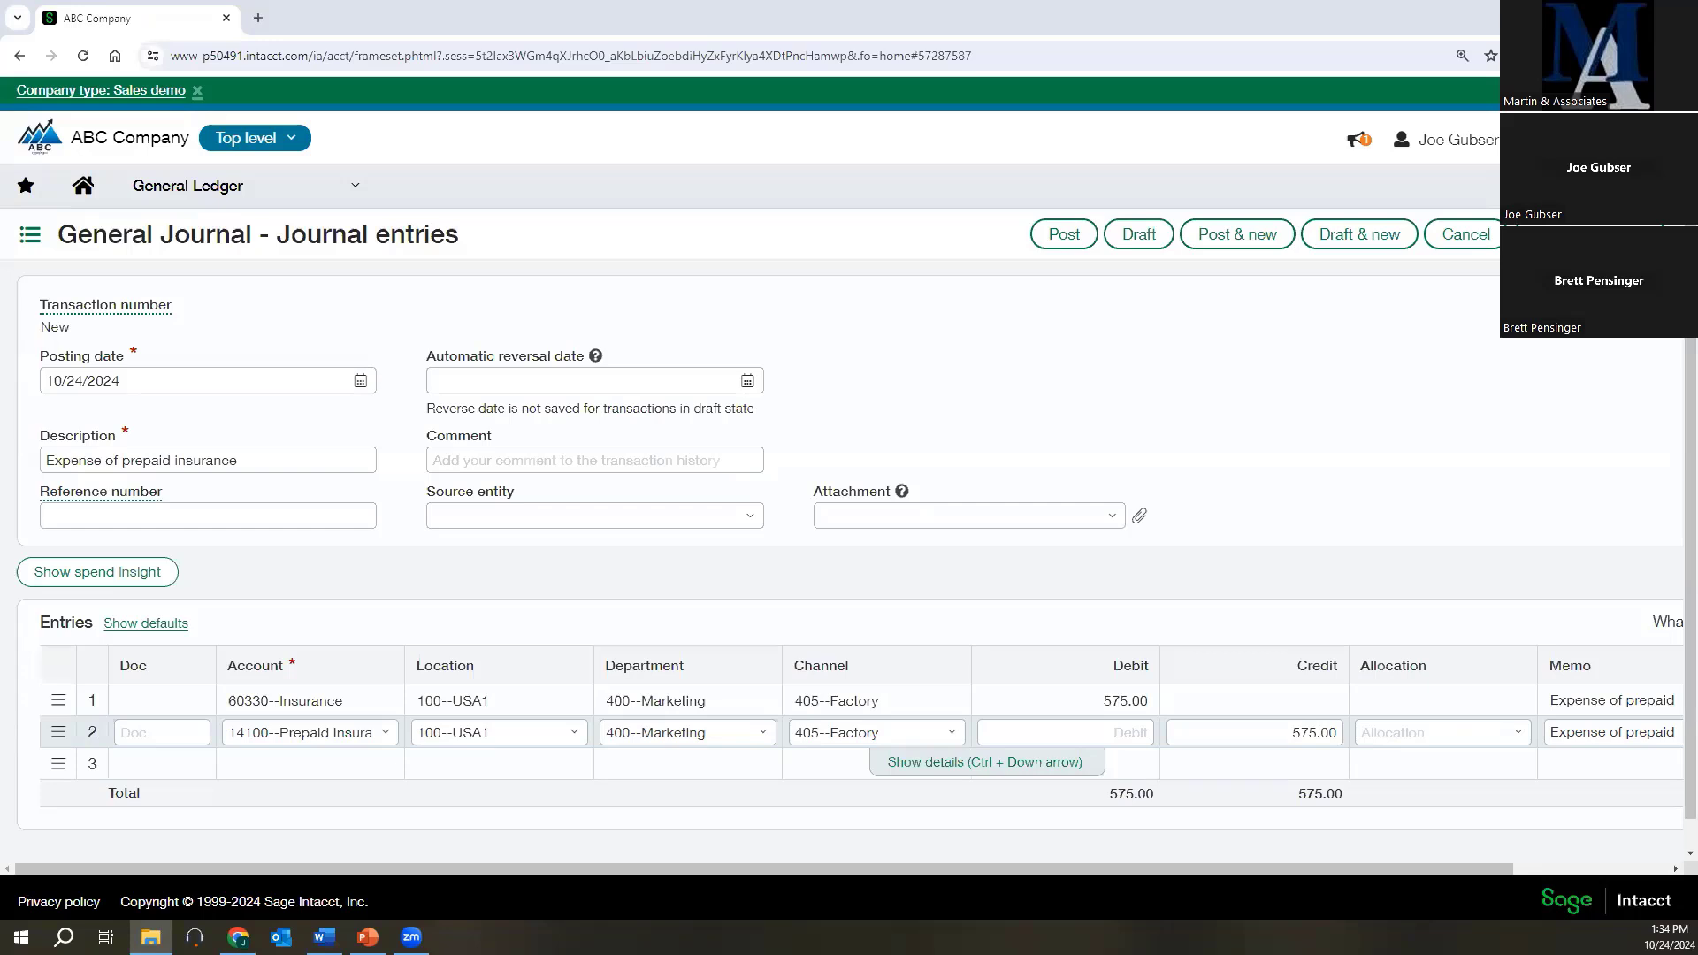
{"action": "left_click_drag", "start_coordinate": [88, 465], "coordinate": [879, 520]}
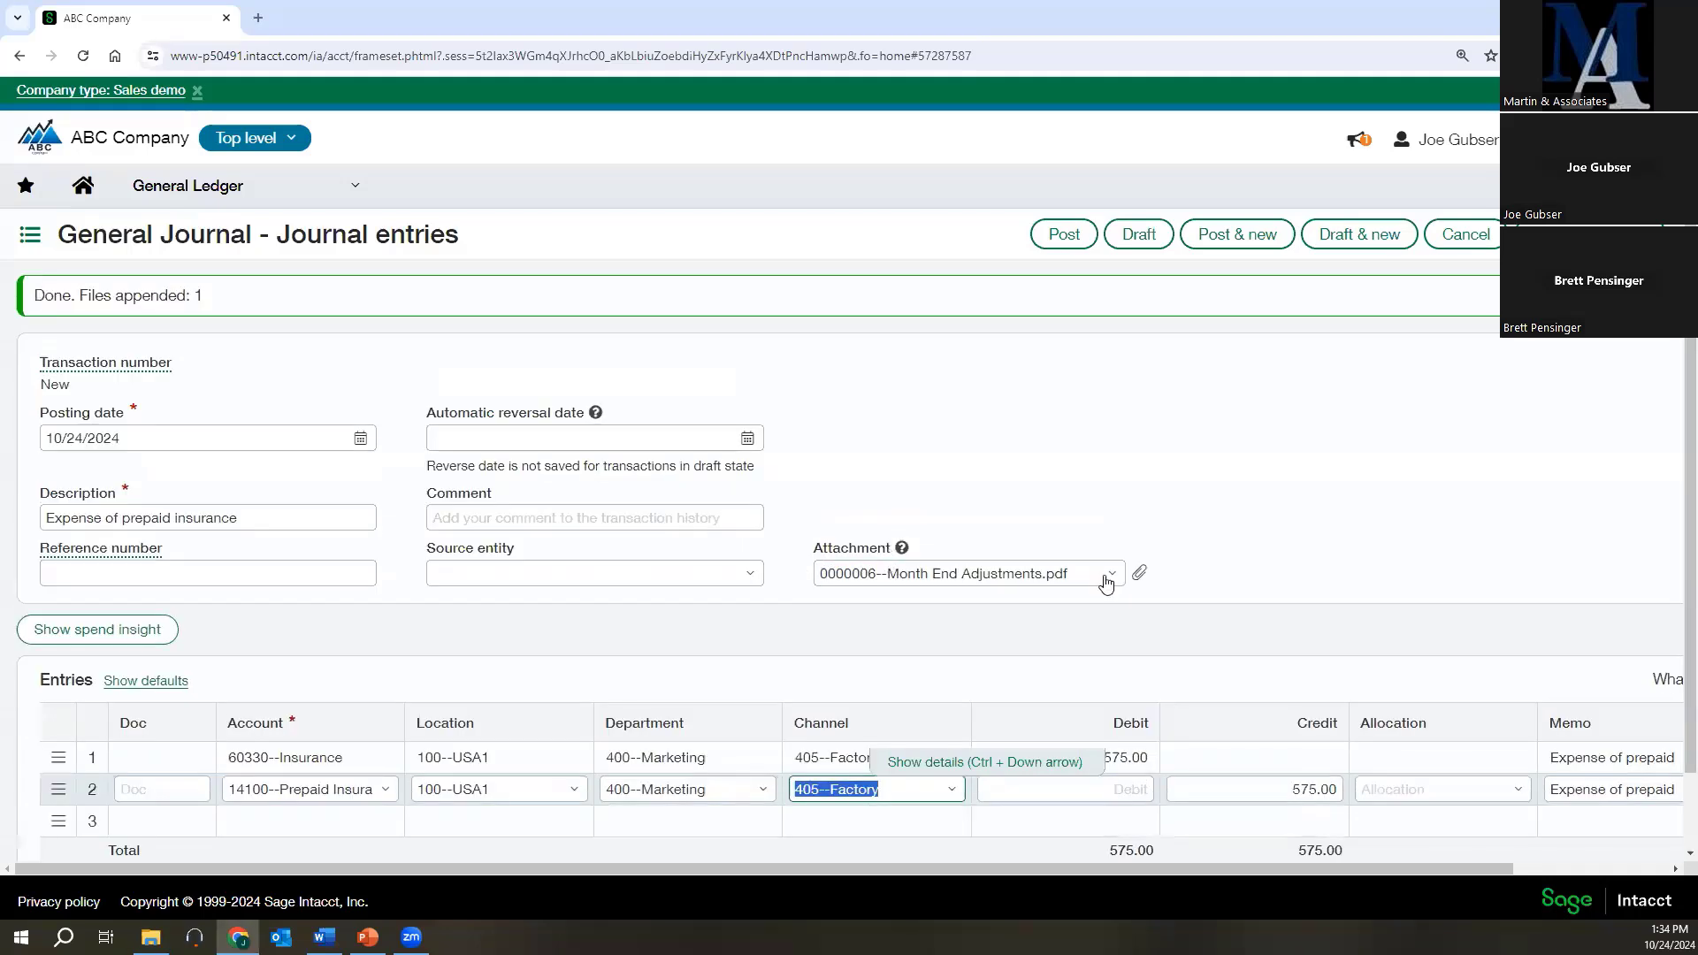
{"action": "left_click", "coordinate": [1140, 581]}
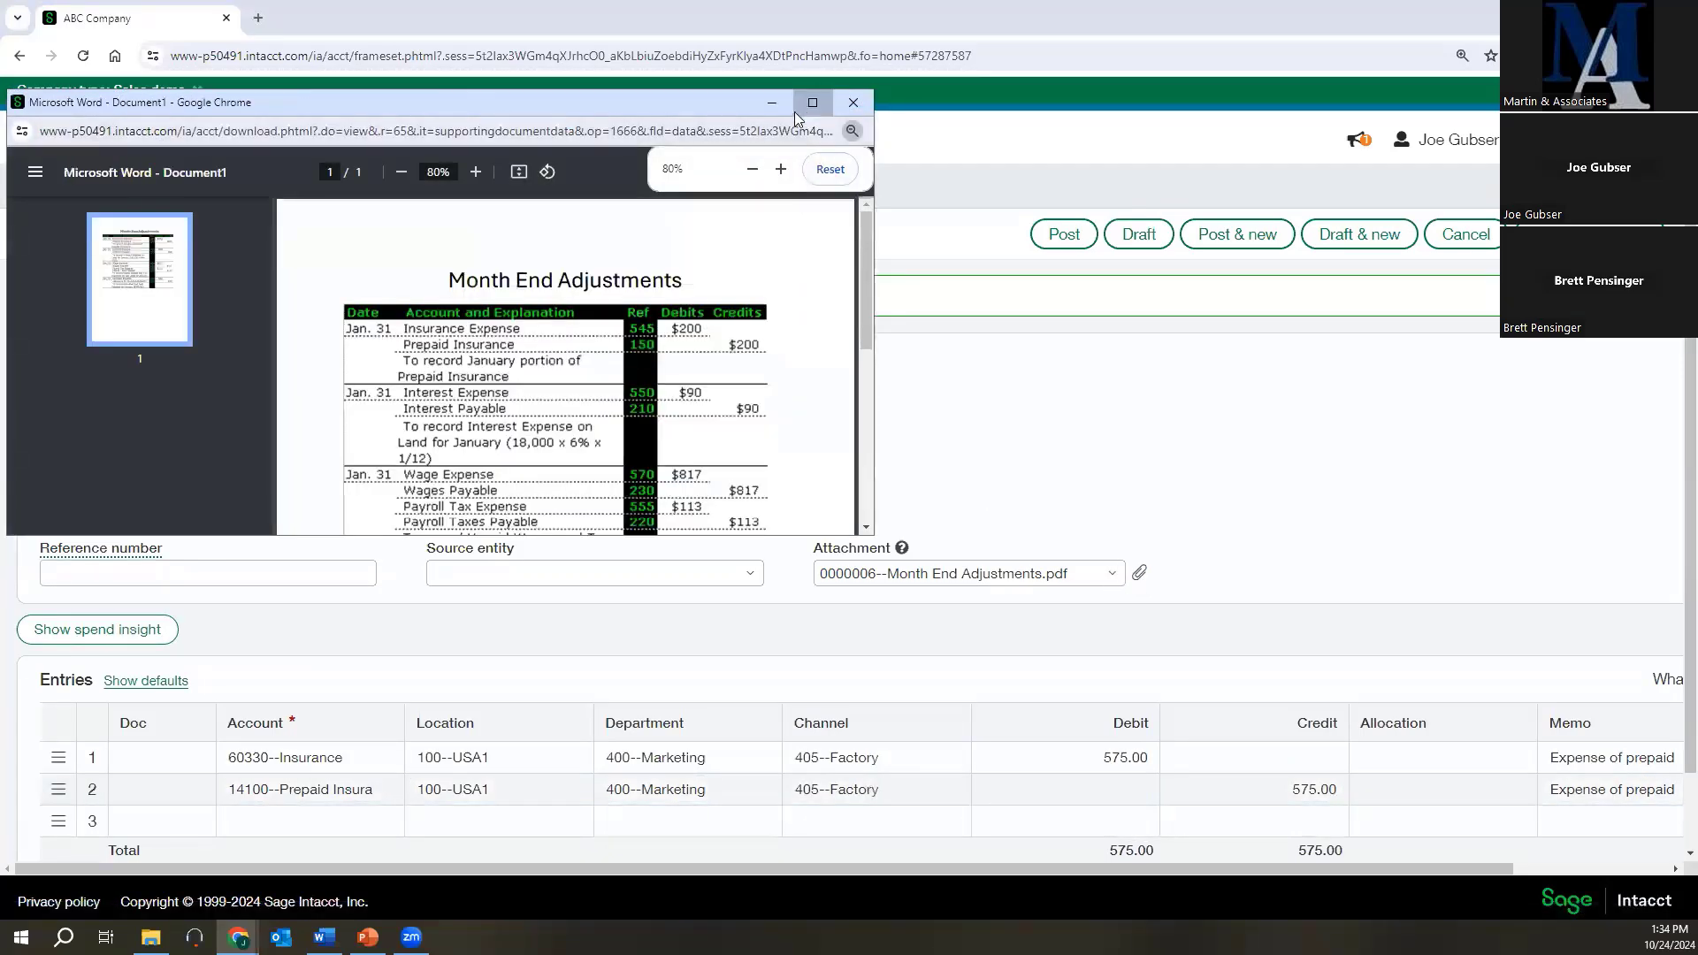
{"action": "left_click", "coordinate": [812, 104]}
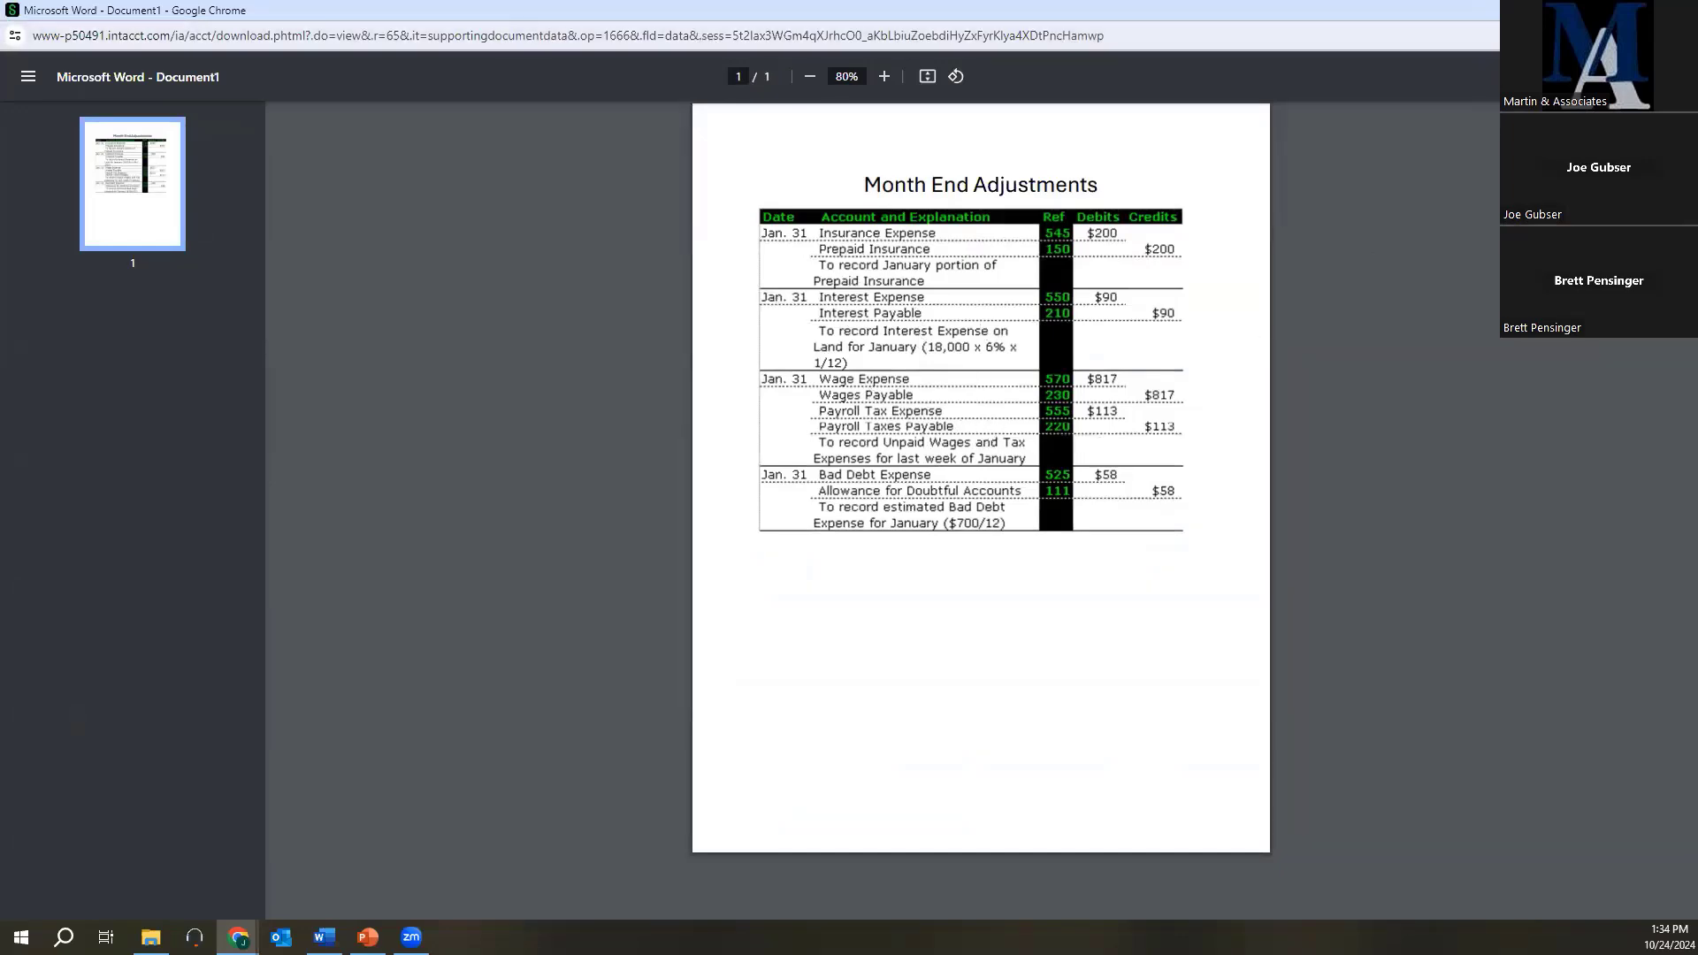
{"action": "left_click", "coordinate": [1677, 11]}
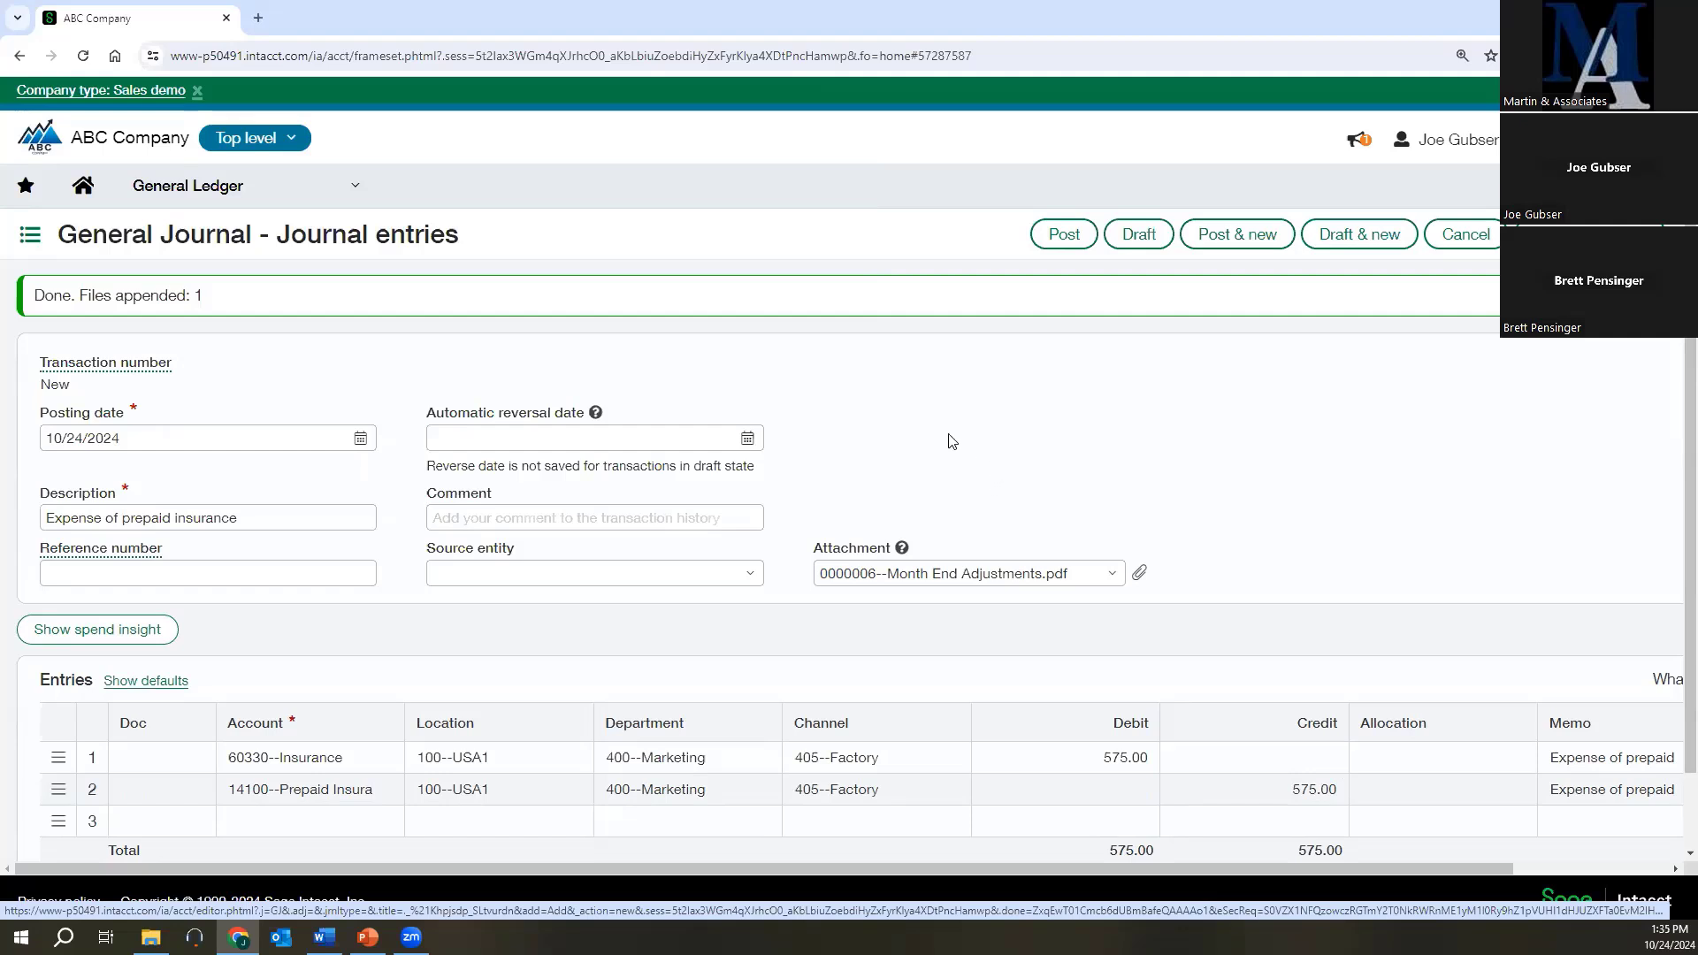
Post the prepaid insurance journal entry.
{"action": "left_click", "coordinate": [1052, 237]}
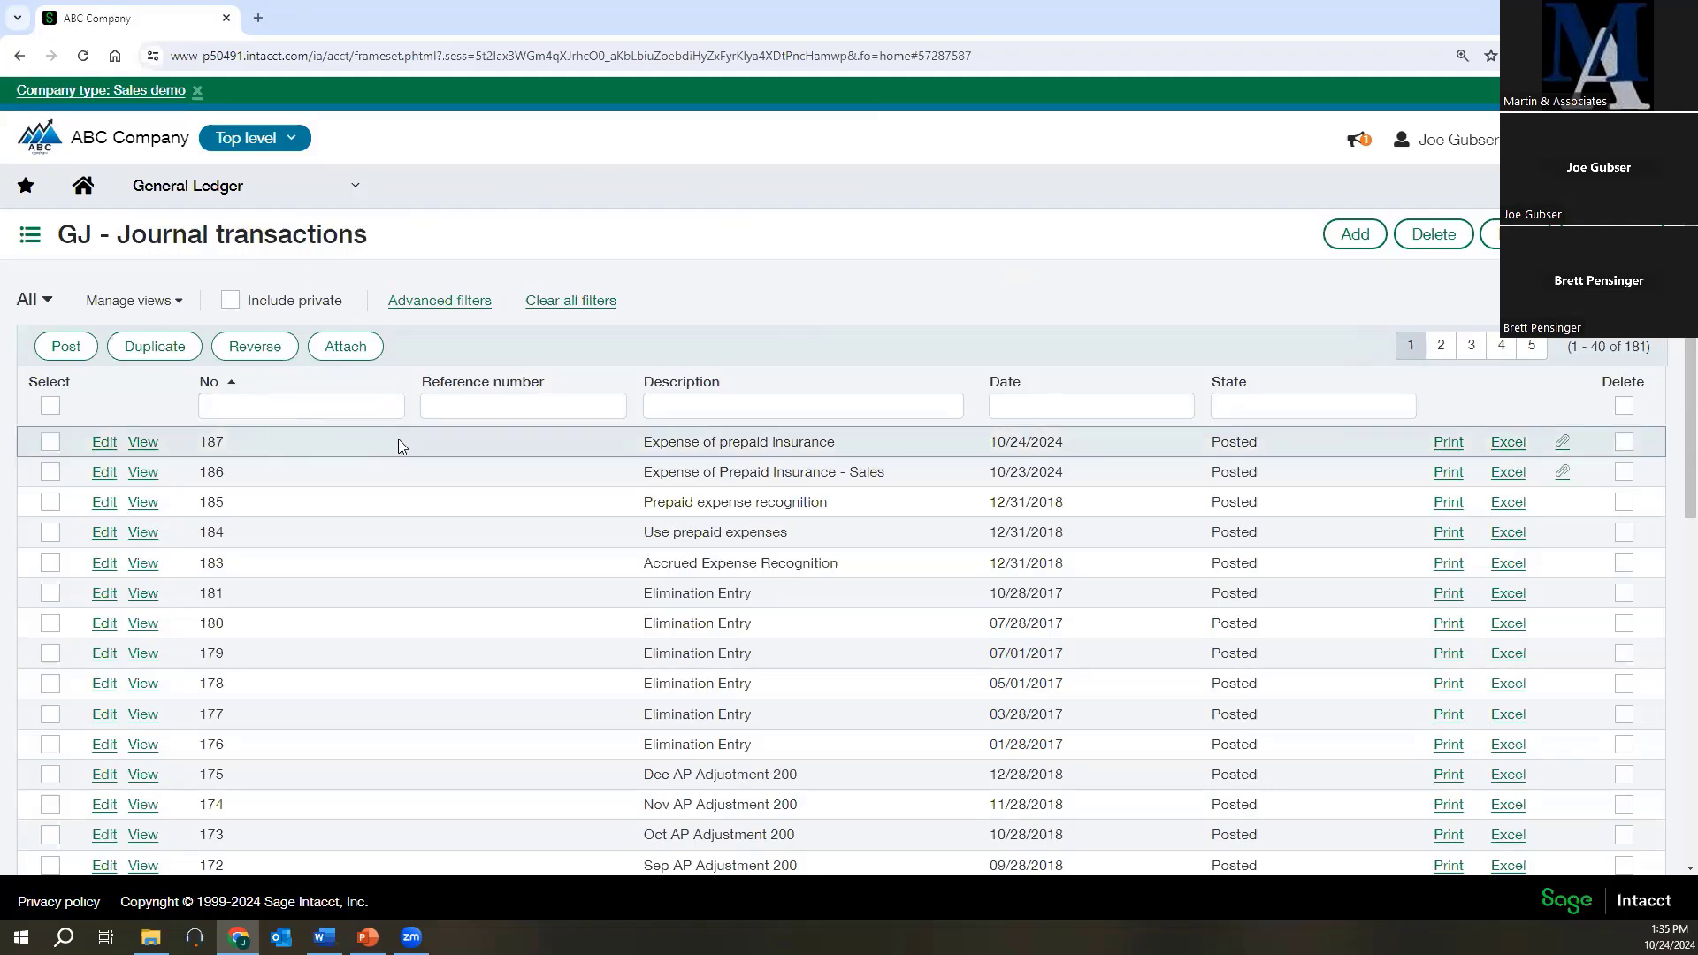
{"action": "key", "text": "alt+Tab"}
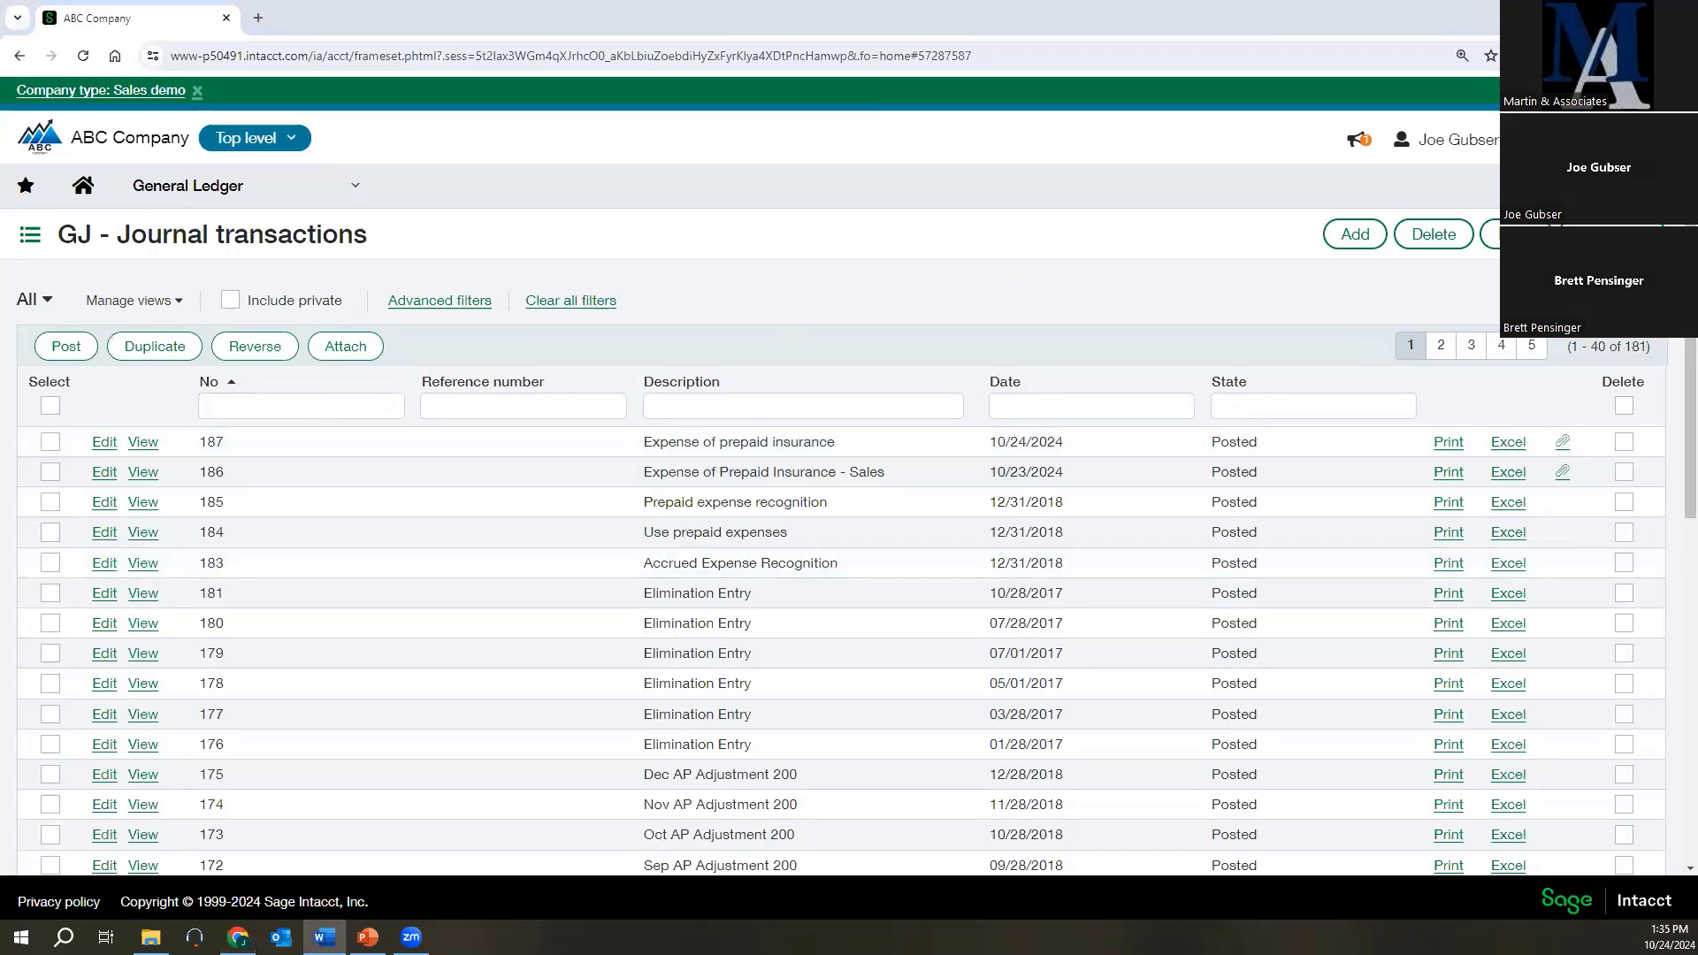
Open the General Ledger report's settings and go to its dimension filters.
{"action": "left_click", "coordinate": [189, 196]}
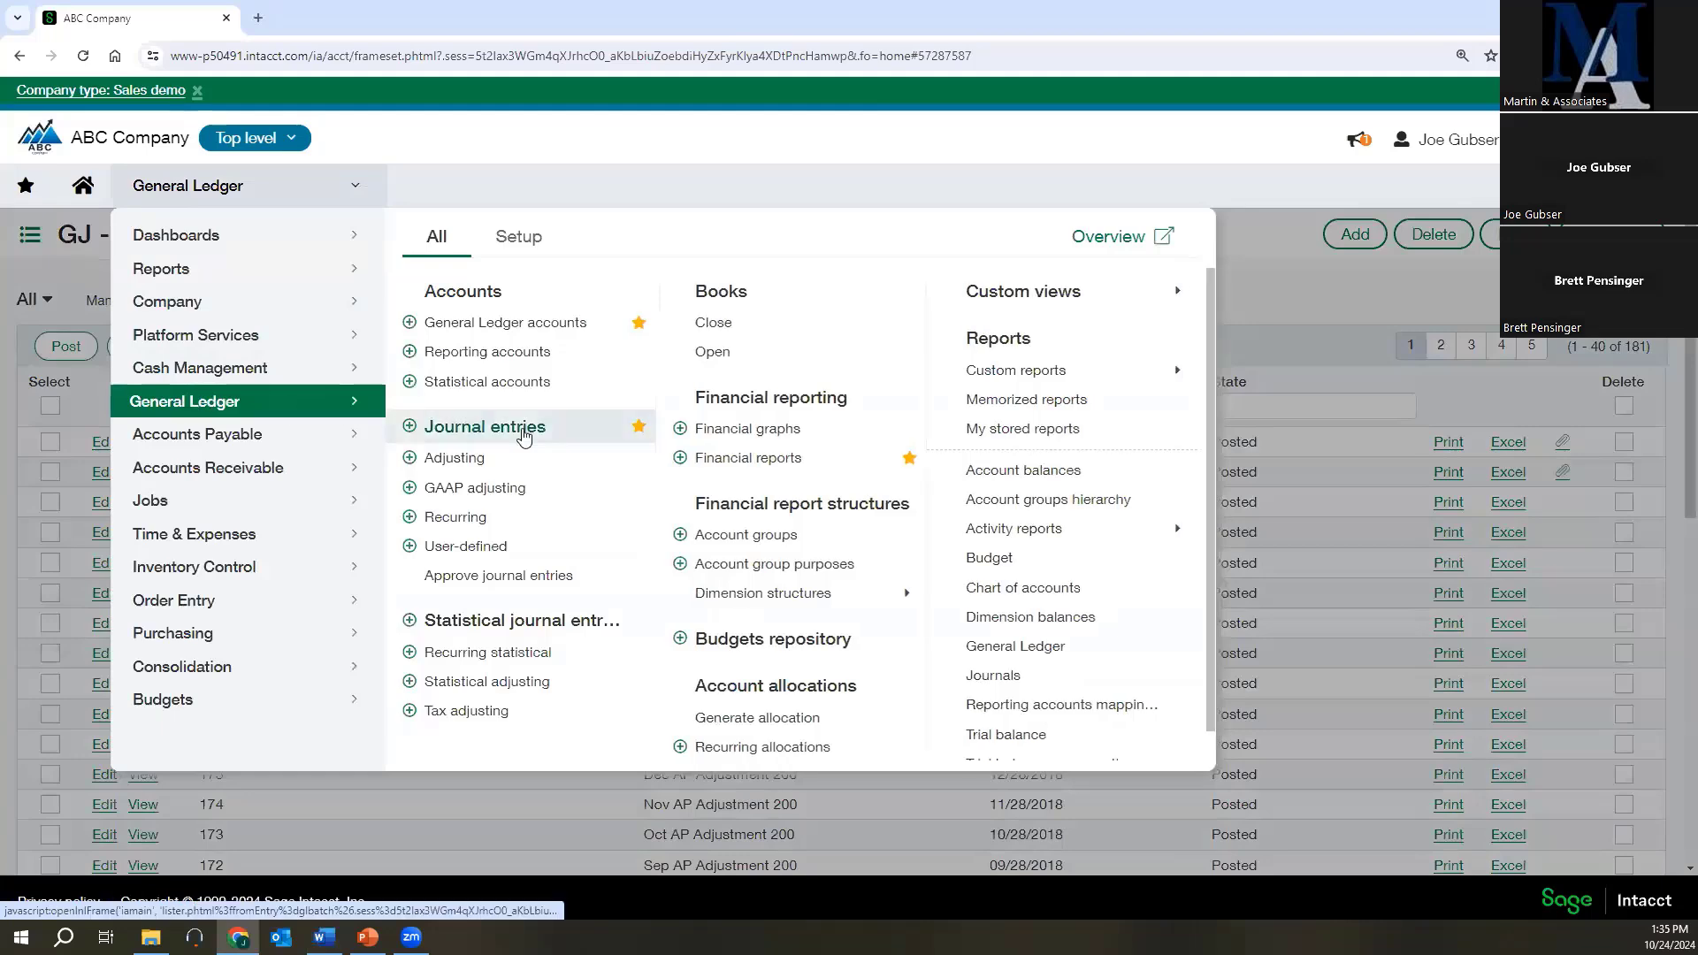
{"action": "left_click", "coordinate": [1037, 644]}
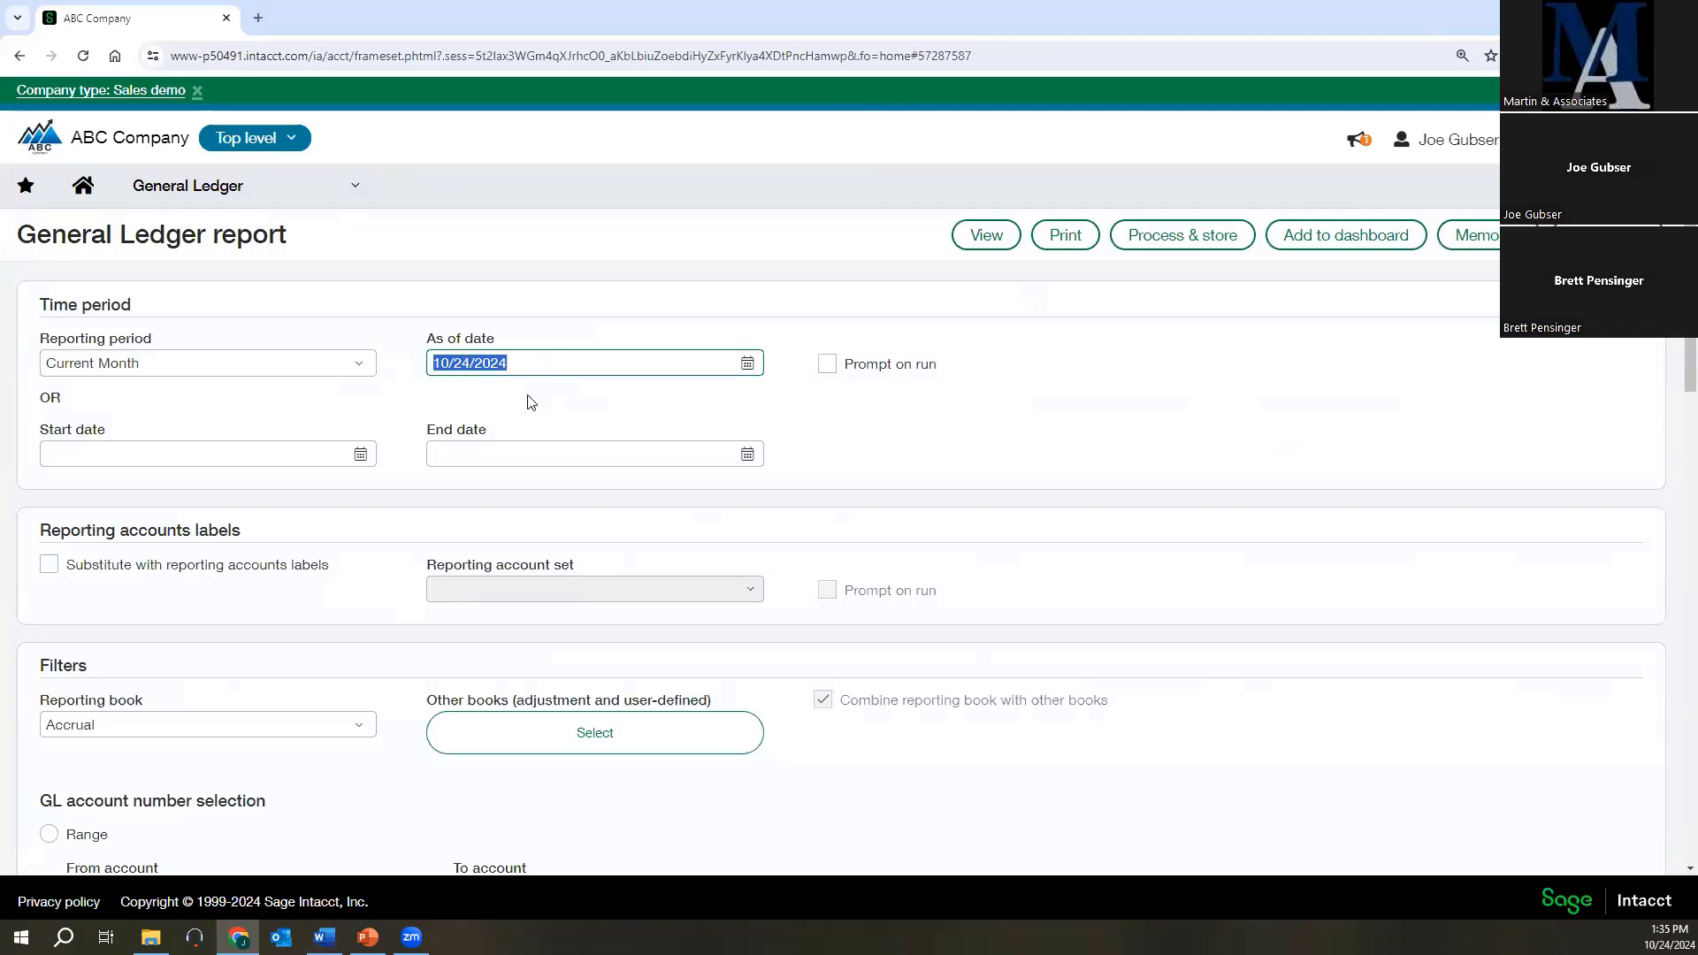
{"action": "scroll", "coordinate": [599, 539], "scroll_direction": "down", "scroll_amount": 4}
{"action": "scroll", "coordinate": [394, 580], "scroll_direction": "down", "scroll_amount": 4}
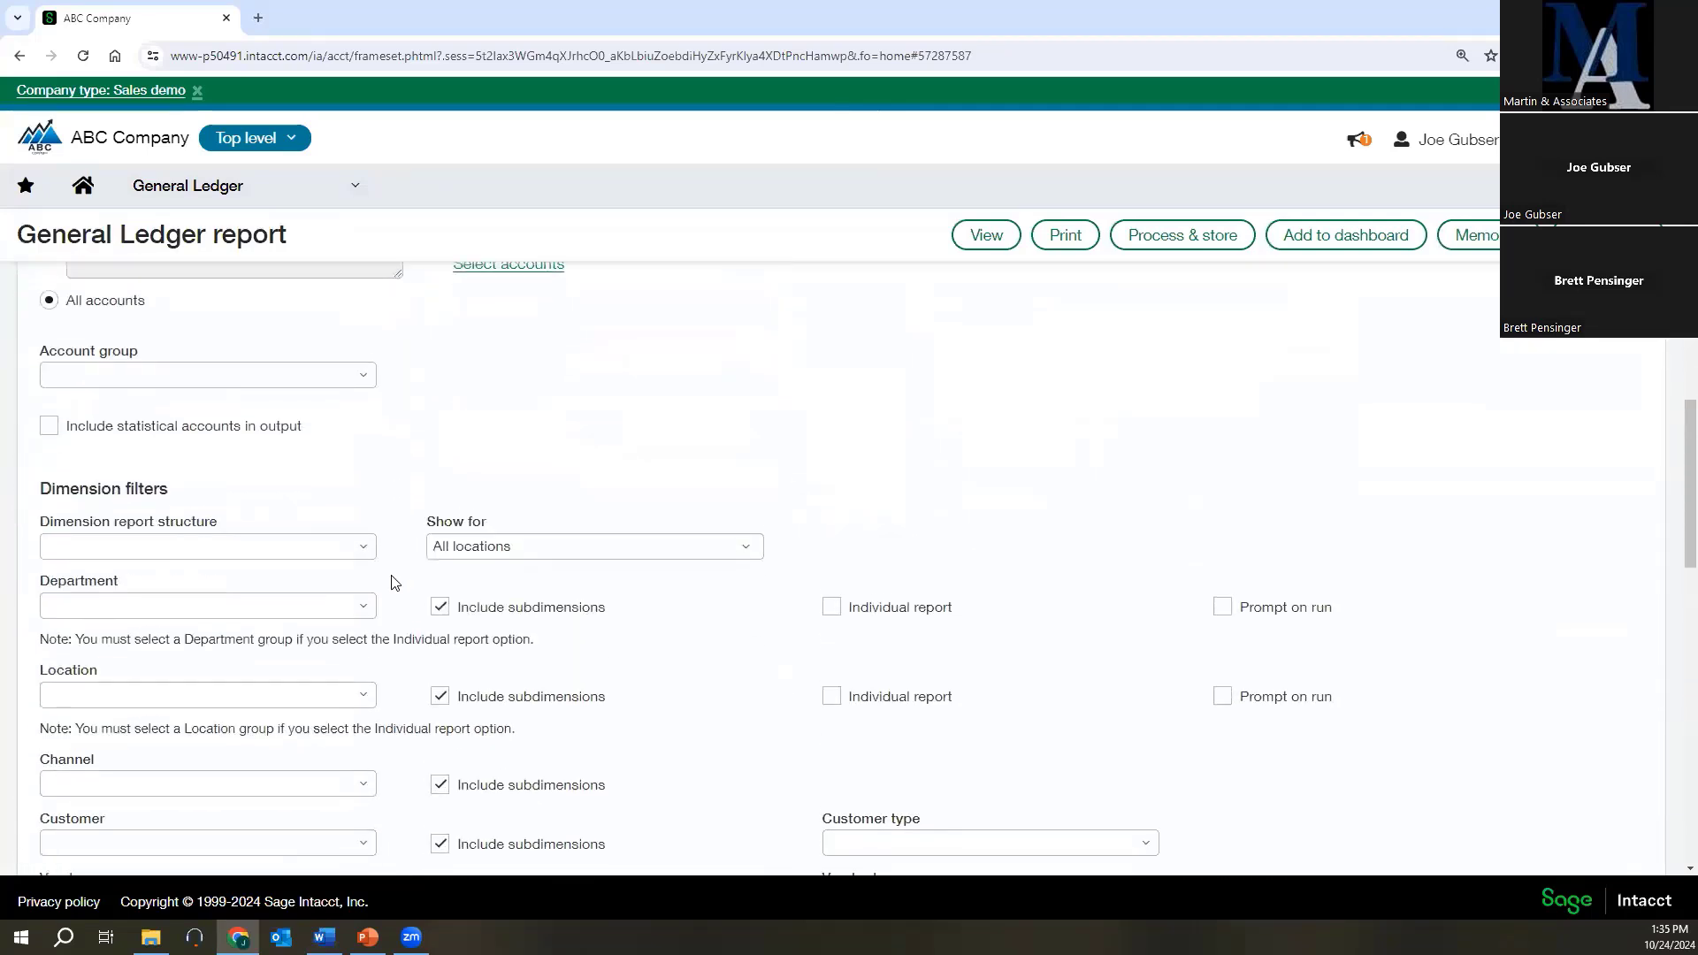
{"action": "scroll", "coordinate": [163, 601], "scroll_direction": "down", "scroll_amount": 1}
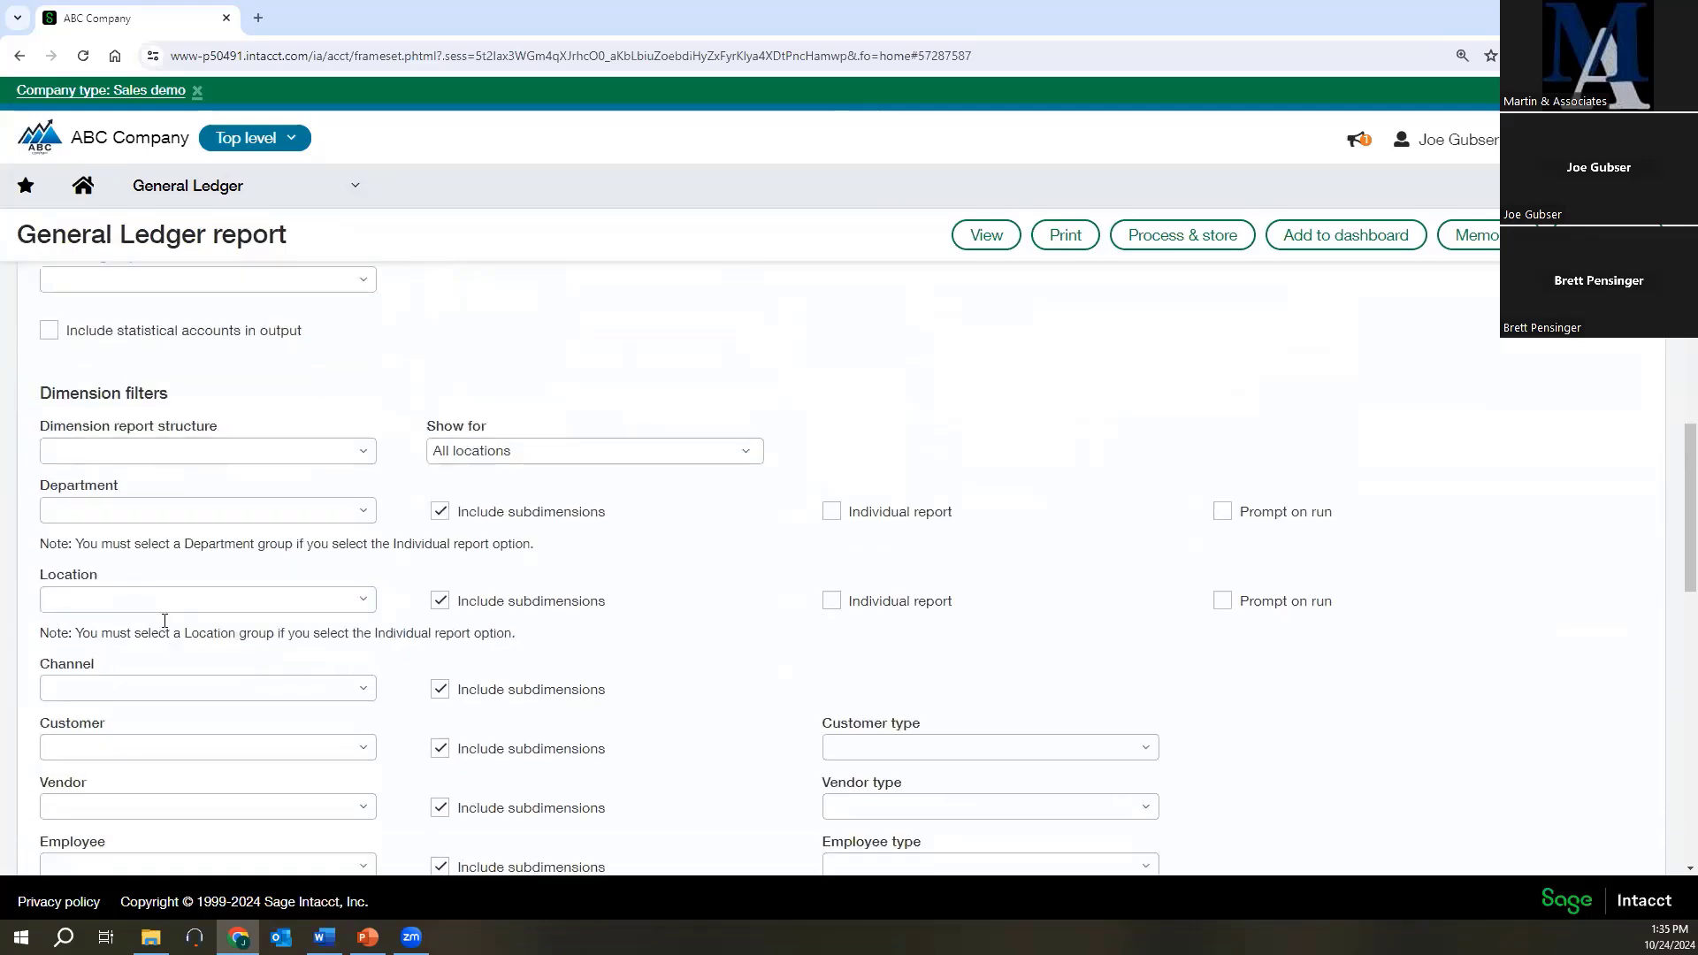
{"action": "scroll", "coordinate": [201, 766], "scroll_direction": "down", "scroll_amount": 1}
Review the available customer and channel choices in the dimension filters without selecting any.
{"action": "left_click", "coordinate": [354, 662]}
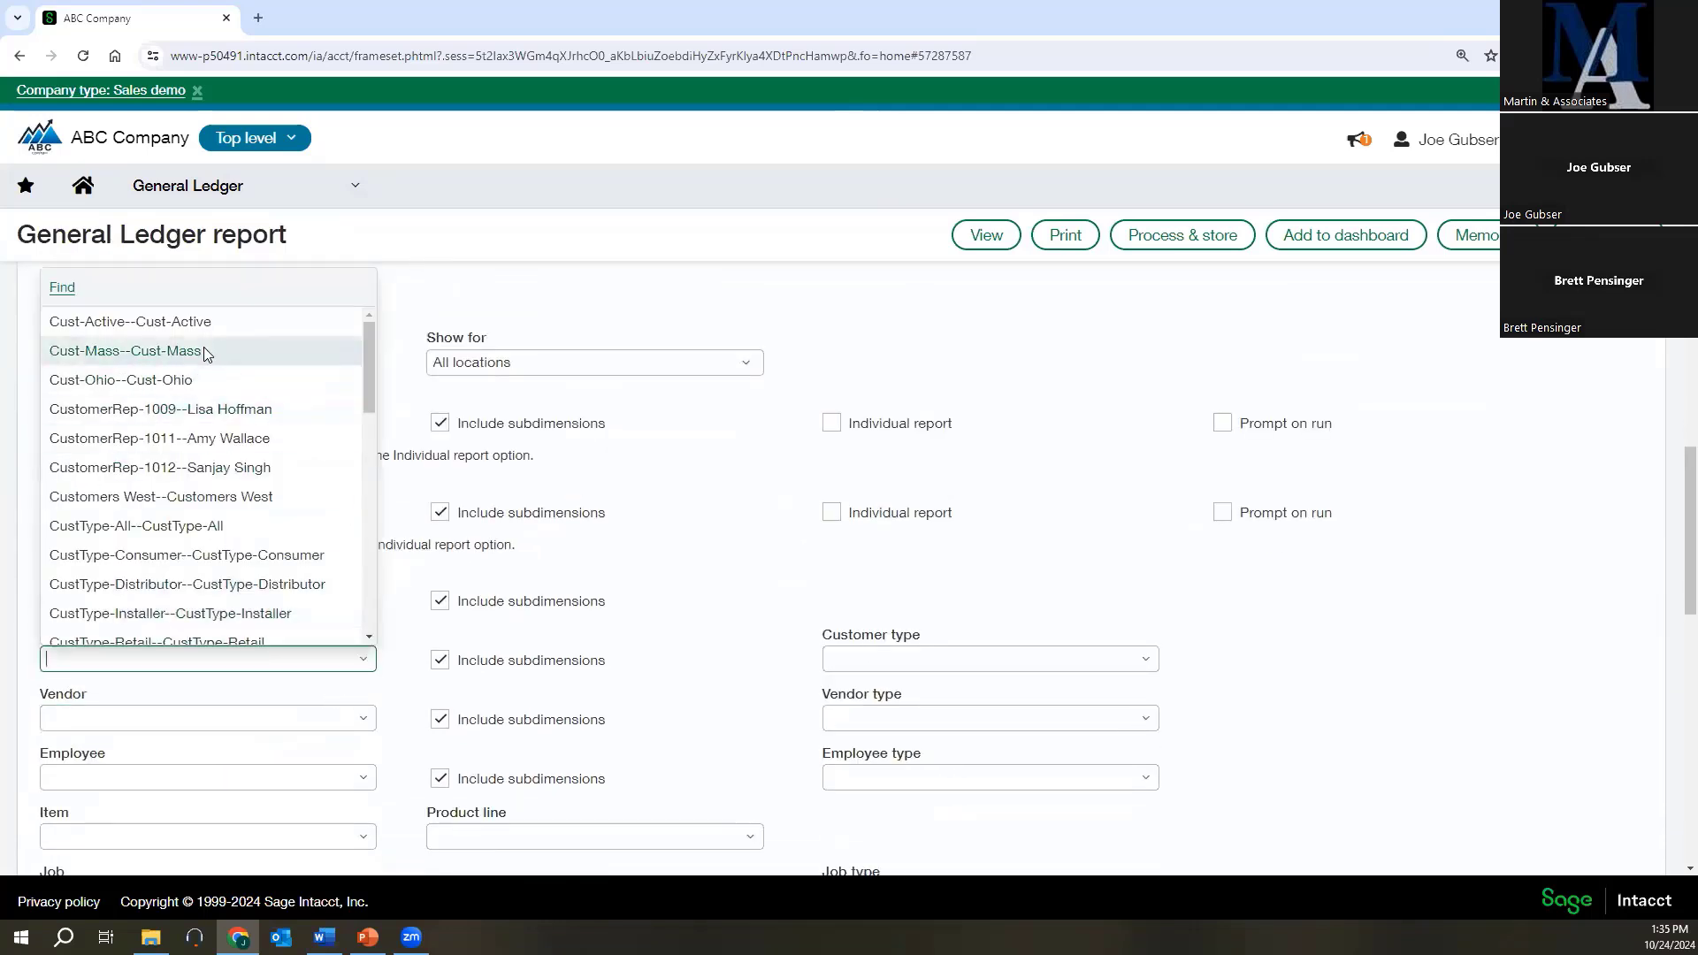
{"action": "left_click", "coordinate": [459, 299]}
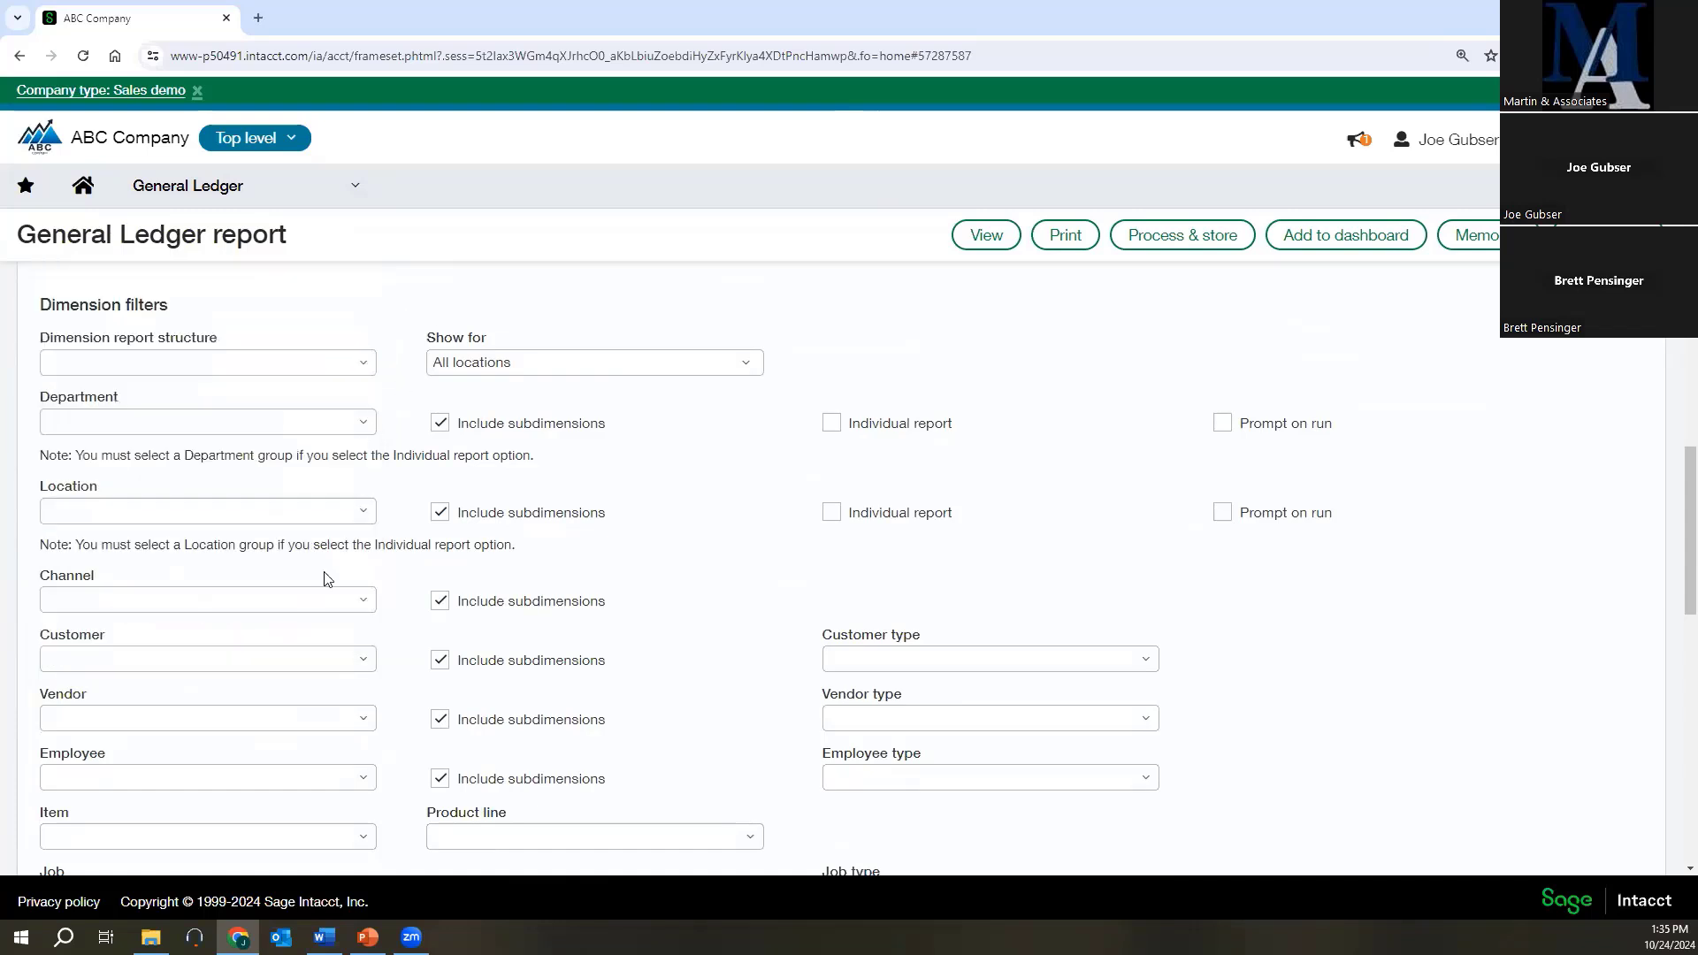
{"action": "left_click", "coordinate": [361, 600]}
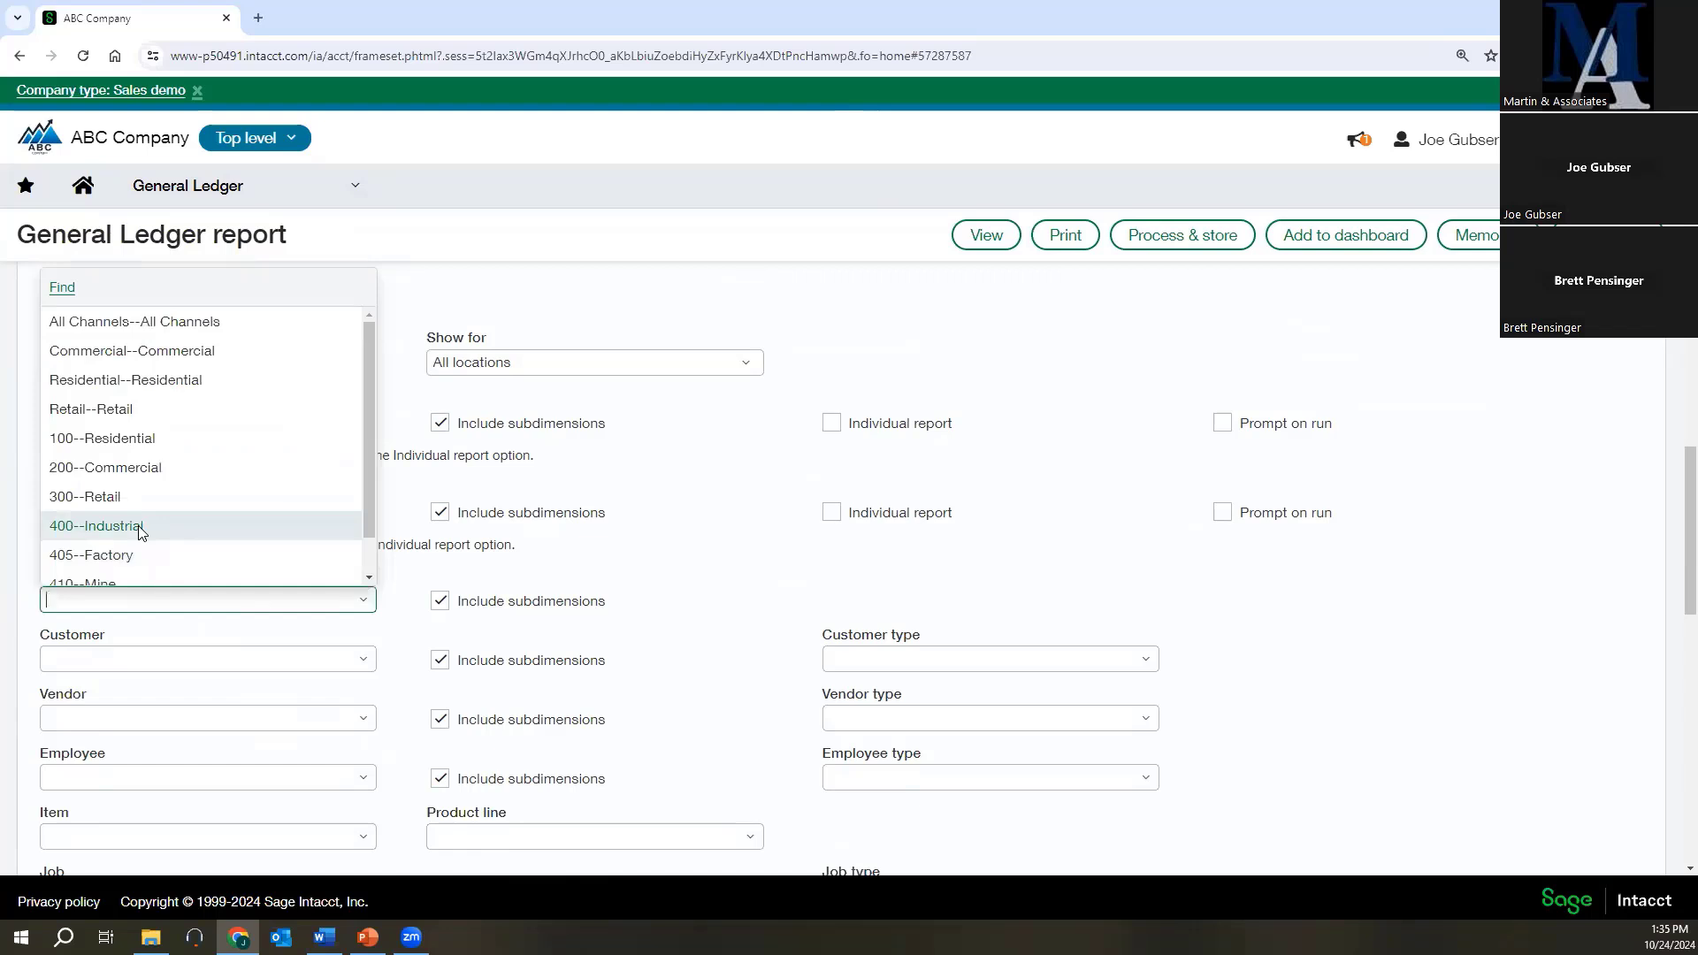
{"action": "left_click", "coordinate": [700, 509]}
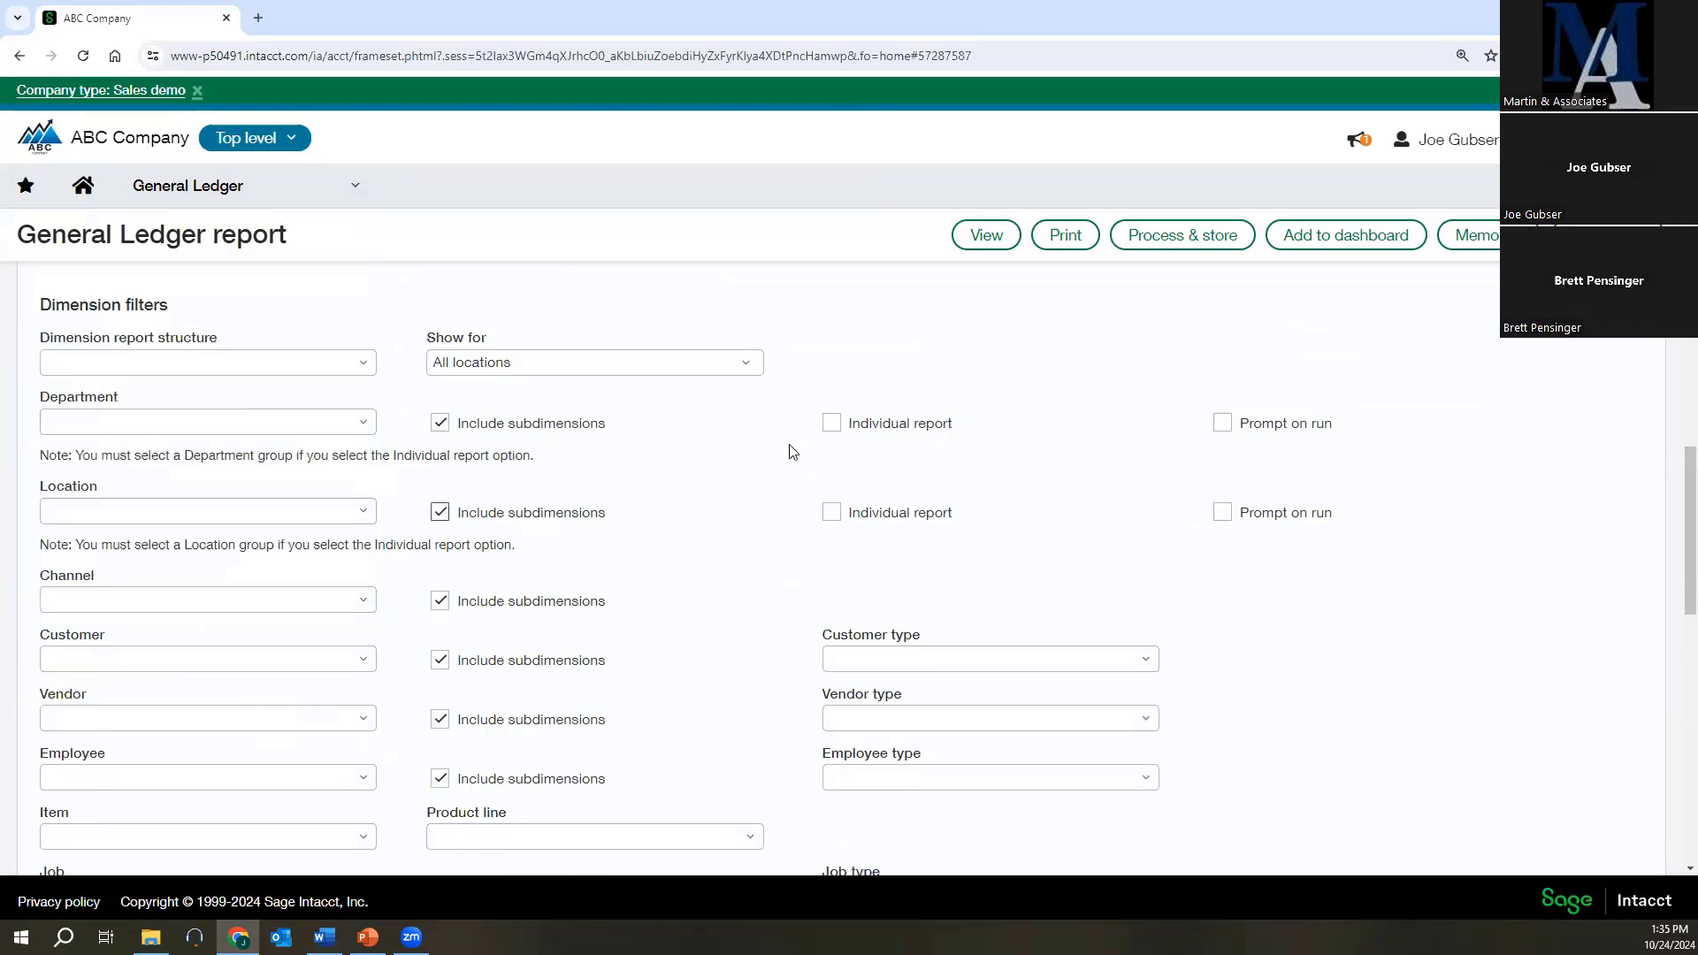
Run the General Ledger report for all accounts without dimension filters and locate the entries under account 14100 - Prepaid Insurance.
{"action": "left_click", "coordinate": [1003, 239]}
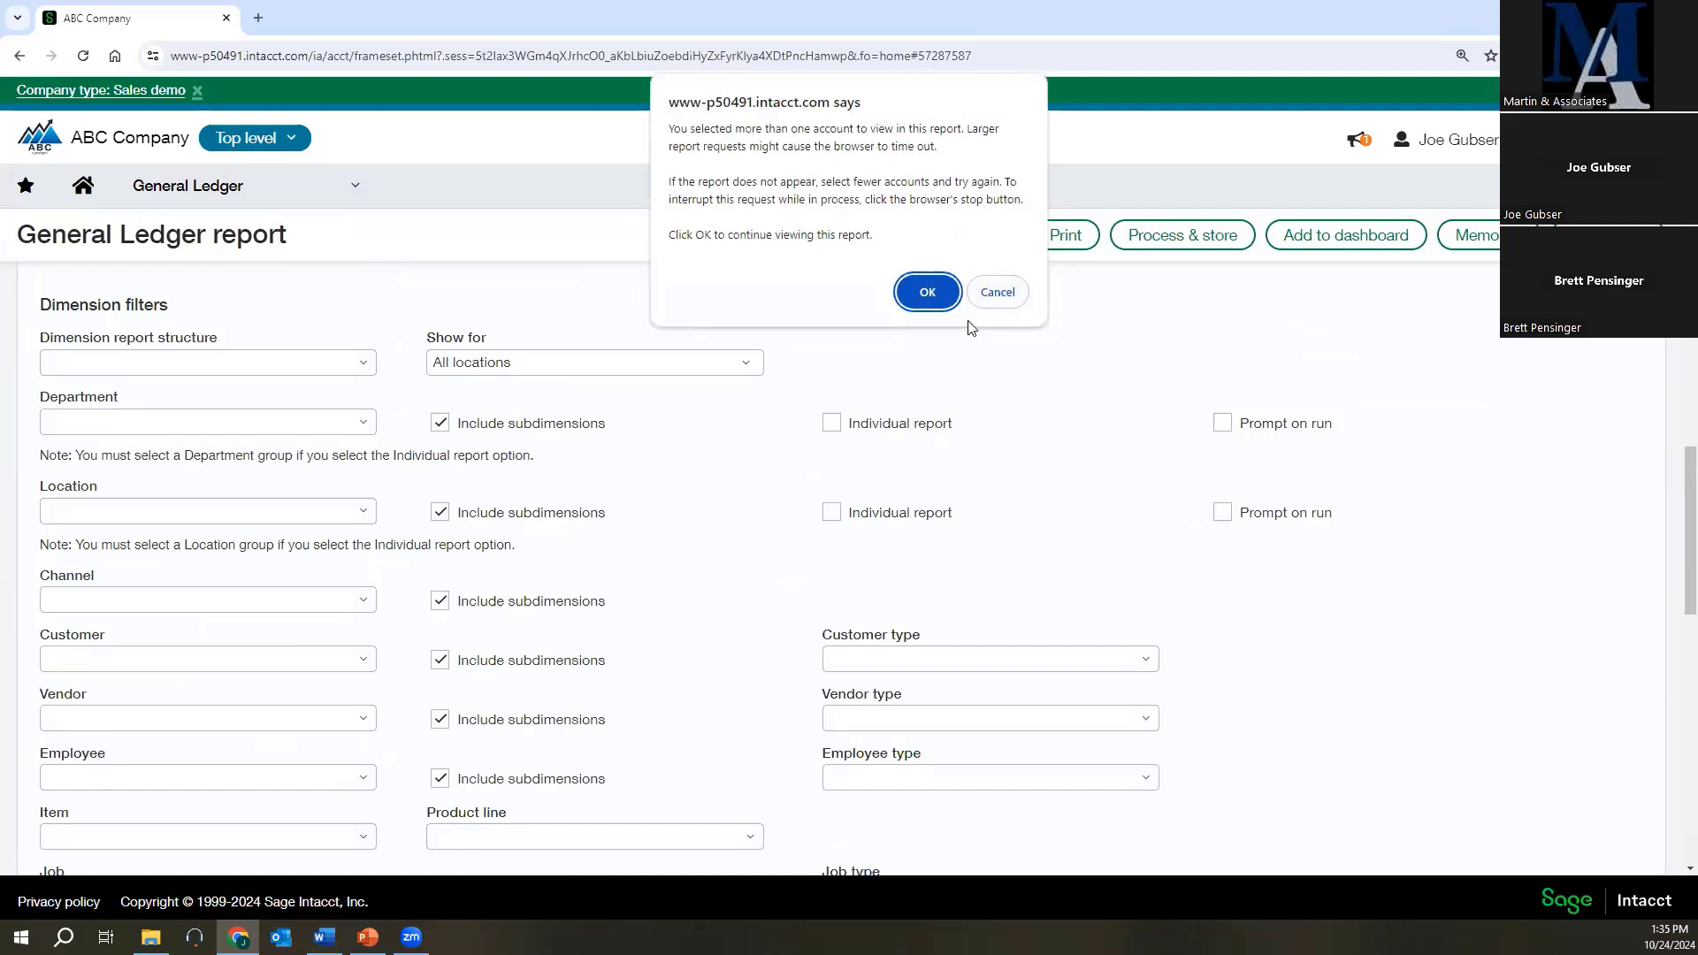
{"action": "left_click", "coordinate": [928, 292]}
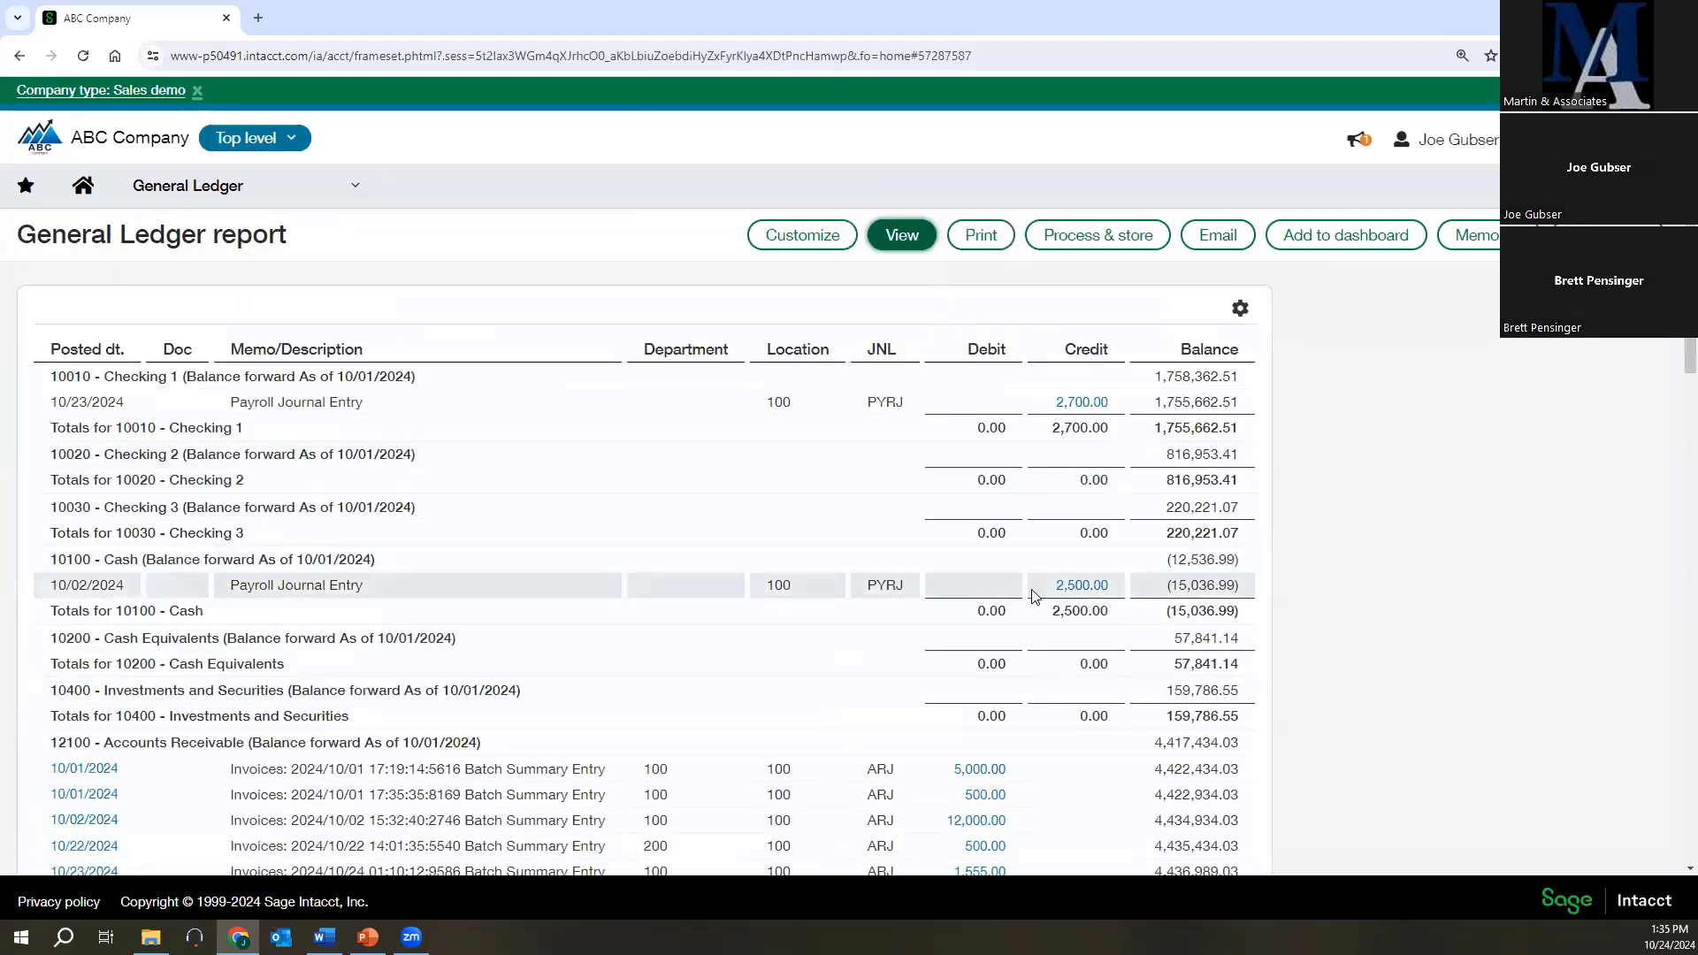
{"action": "scroll", "coordinate": [1013, 630], "scroll_direction": "down", "scroll_amount": 2}
{"action": "scroll", "coordinate": [1013, 629], "scroll_direction": "down", "scroll_amount": 8}
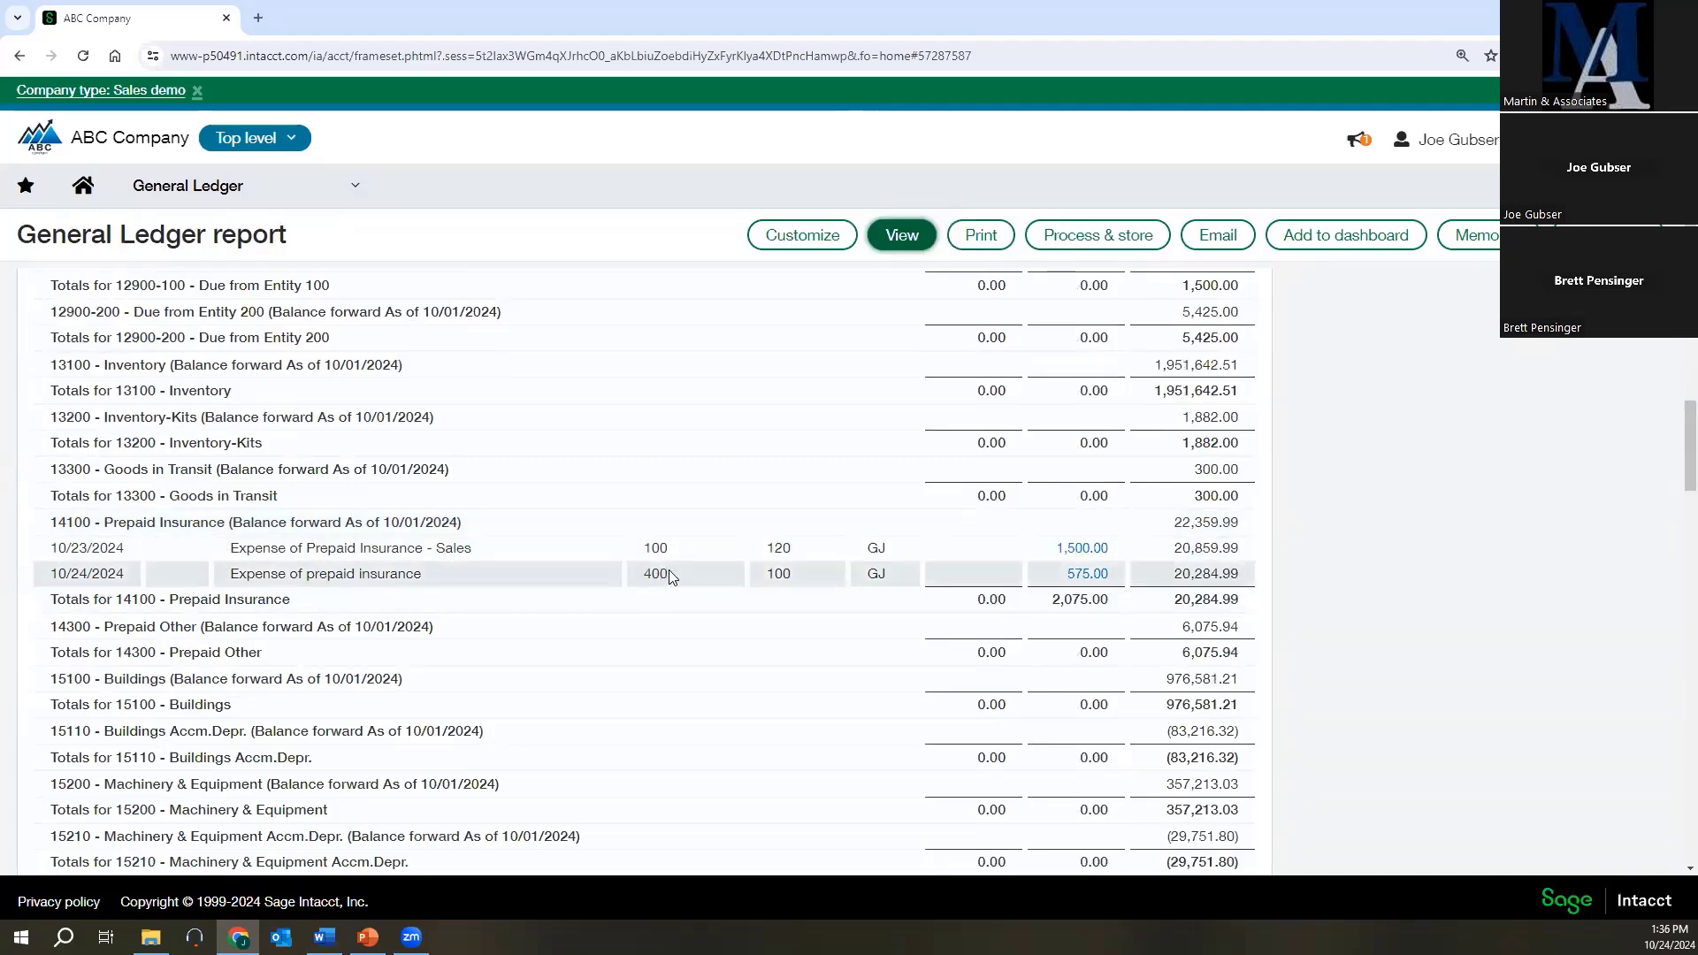
{"action": "scroll", "coordinate": [669, 570], "scroll_direction": "up", "scroll_amount": 10}
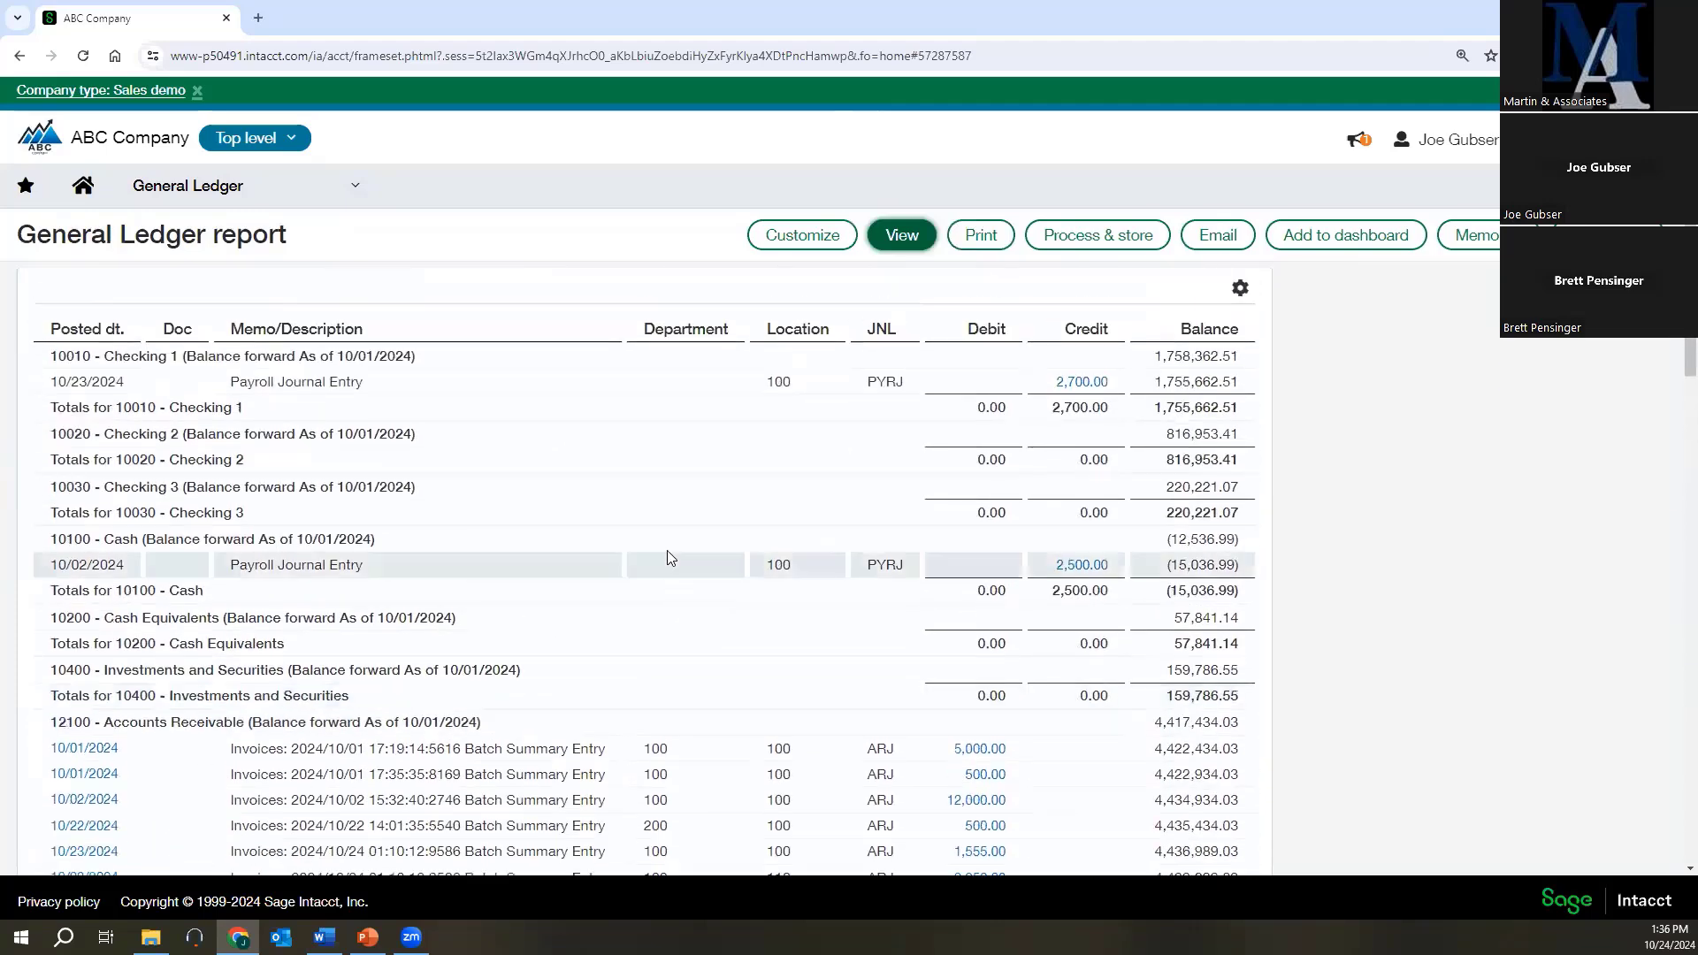
{"action": "scroll", "coordinate": [743, 358], "scroll_direction": "down", "scroll_amount": 12}
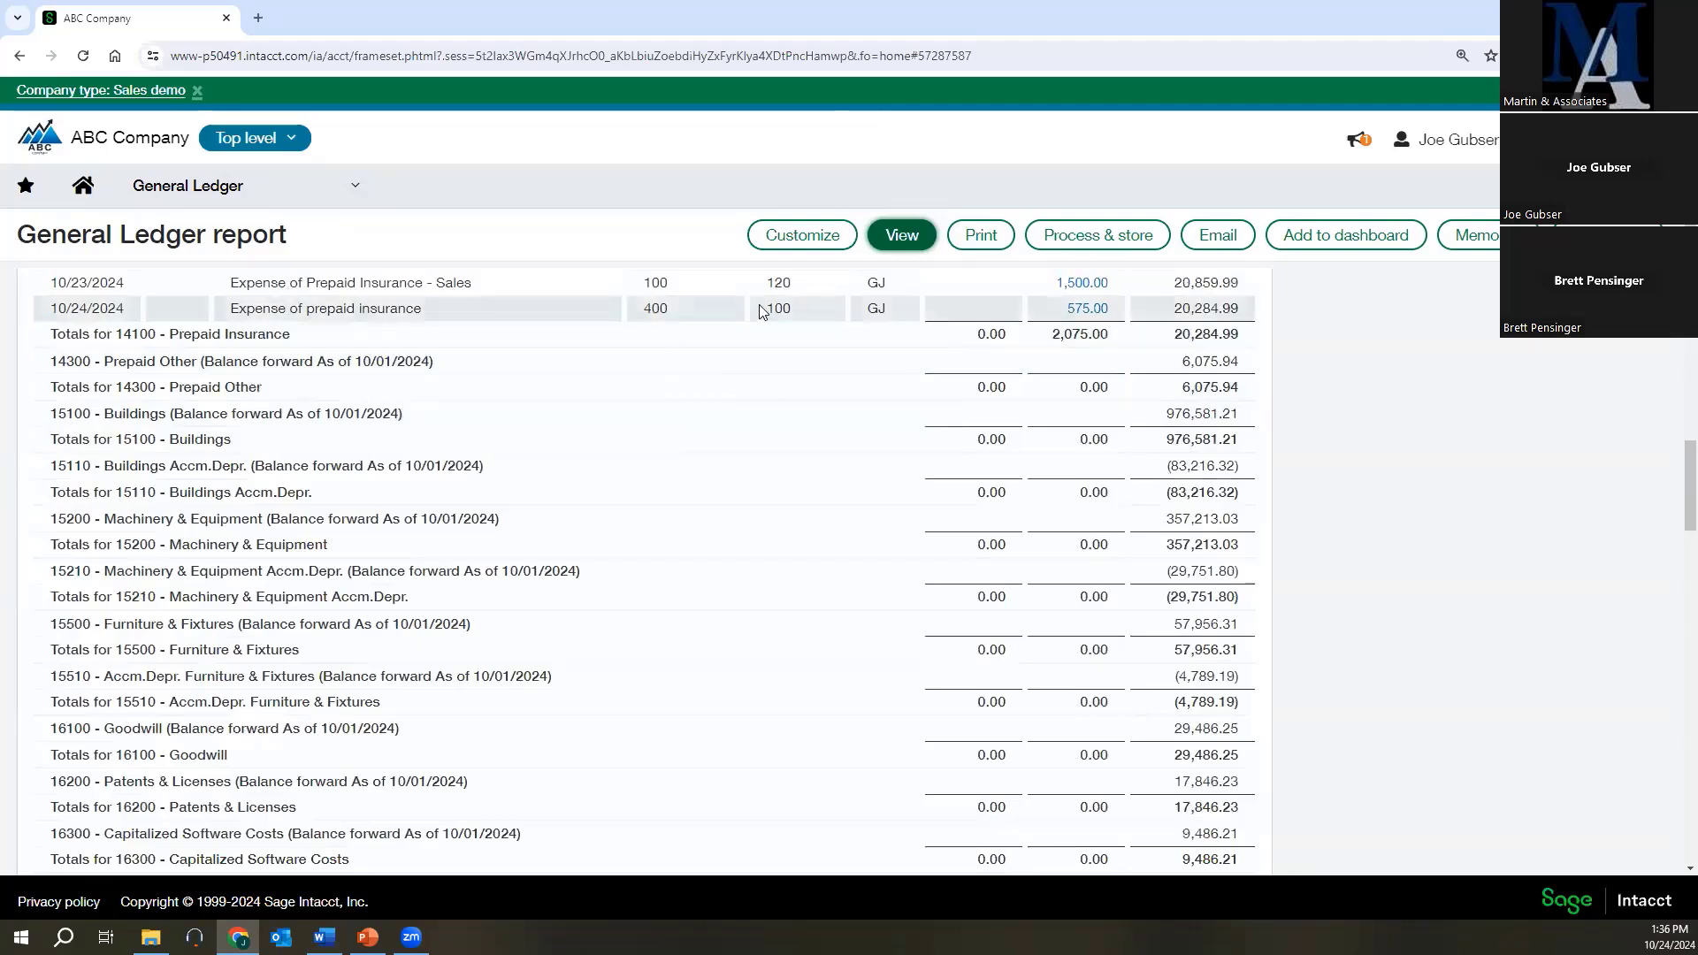
{"action": "scroll", "coordinate": [769, 336], "scroll_direction": "up", "scroll_amount": 4}
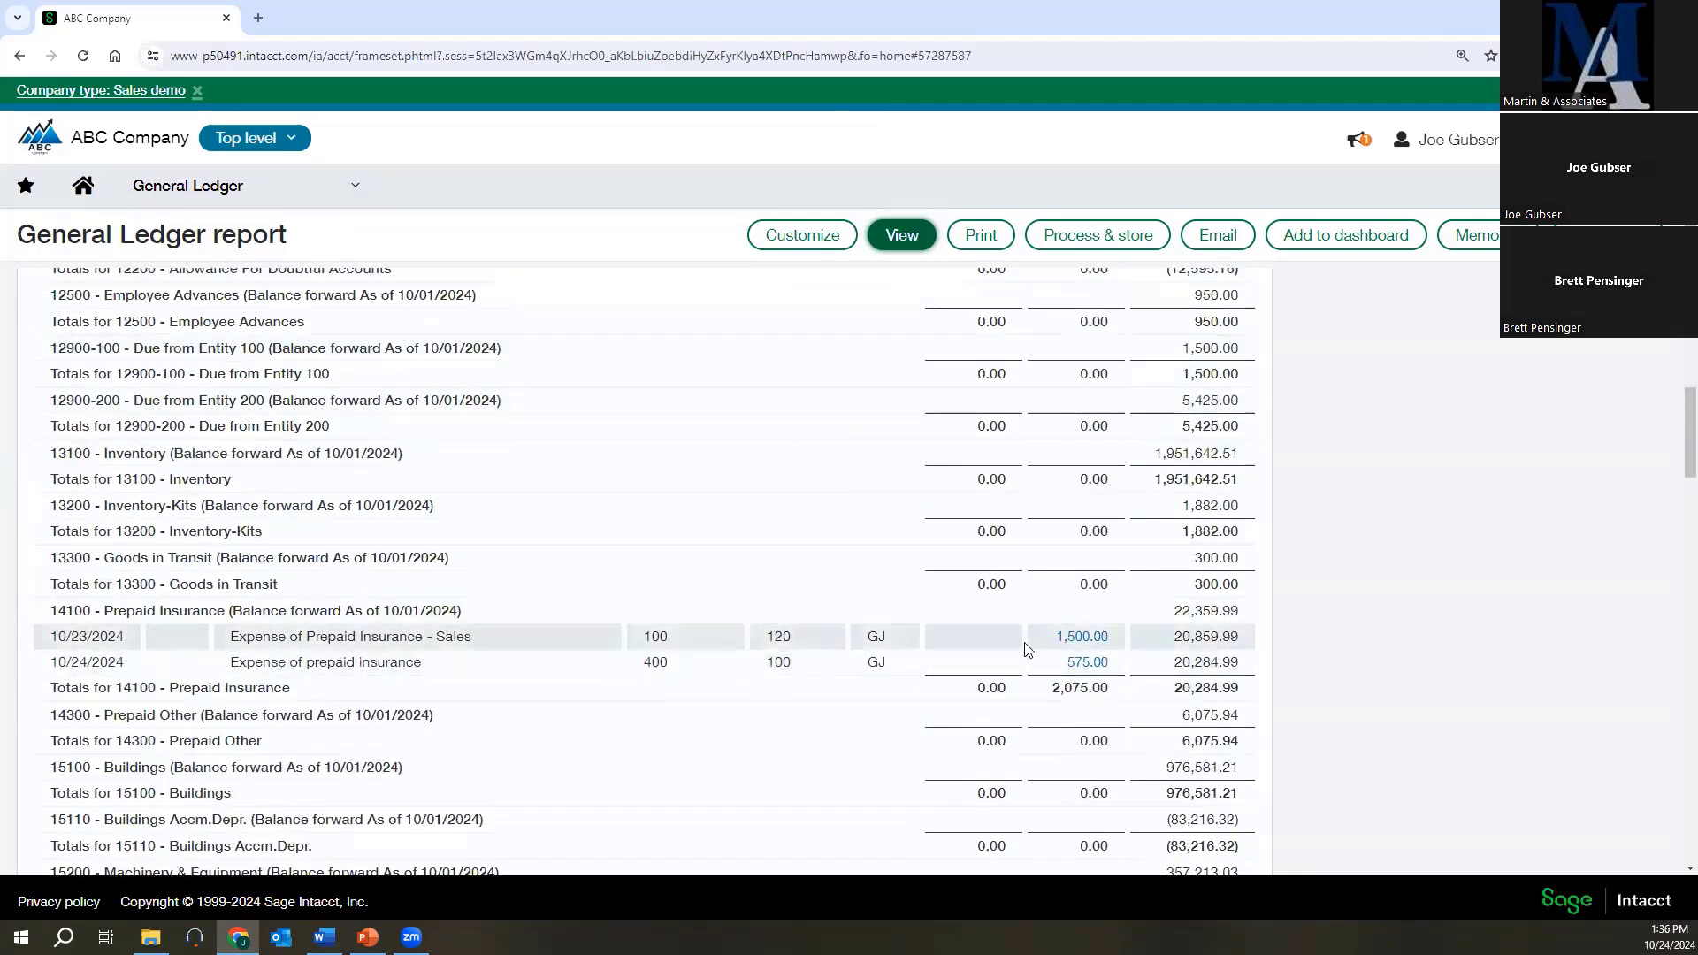
{"action": "scroll", "coordinate": [1067, 654], "scroll_direction": "down", "scroll_amount": 4}
{"action": "scroll", "coordinate": [1071, 659], "scroll_direction": "up", "scroll_amount": 3}
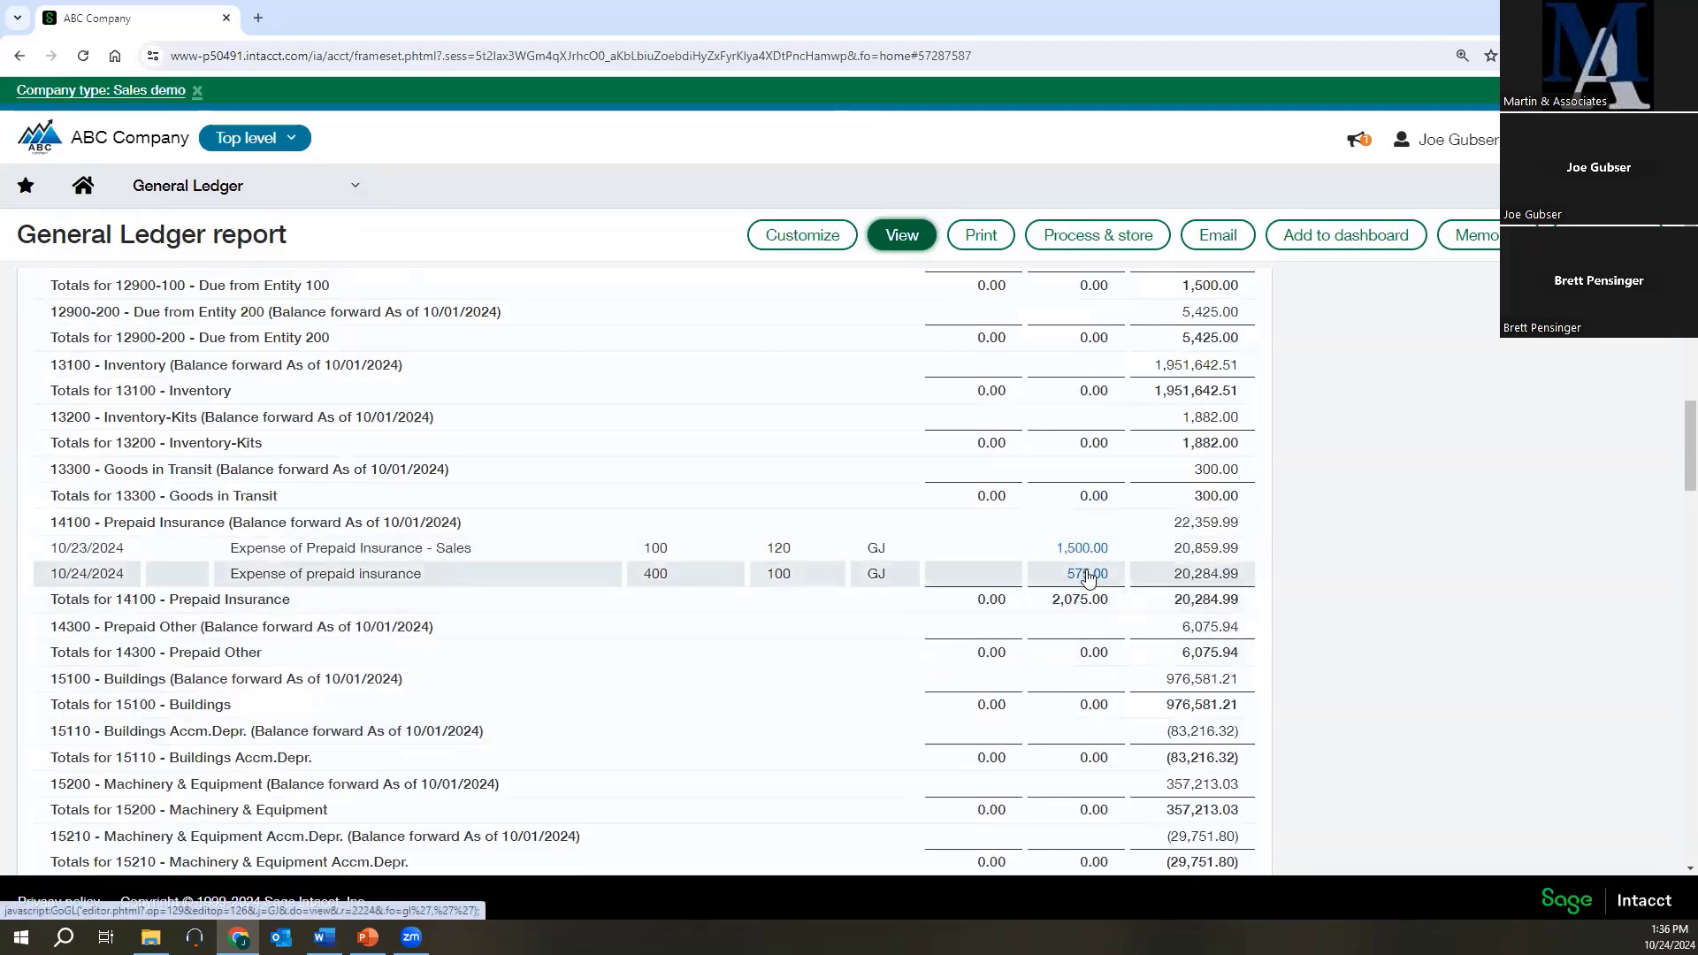
Open the 10/24/2024 prepaid insurance transaction from the report and view its attached document at full window size, then close the document.
{"action": "left_click", "coordinate": [1088, 575]}
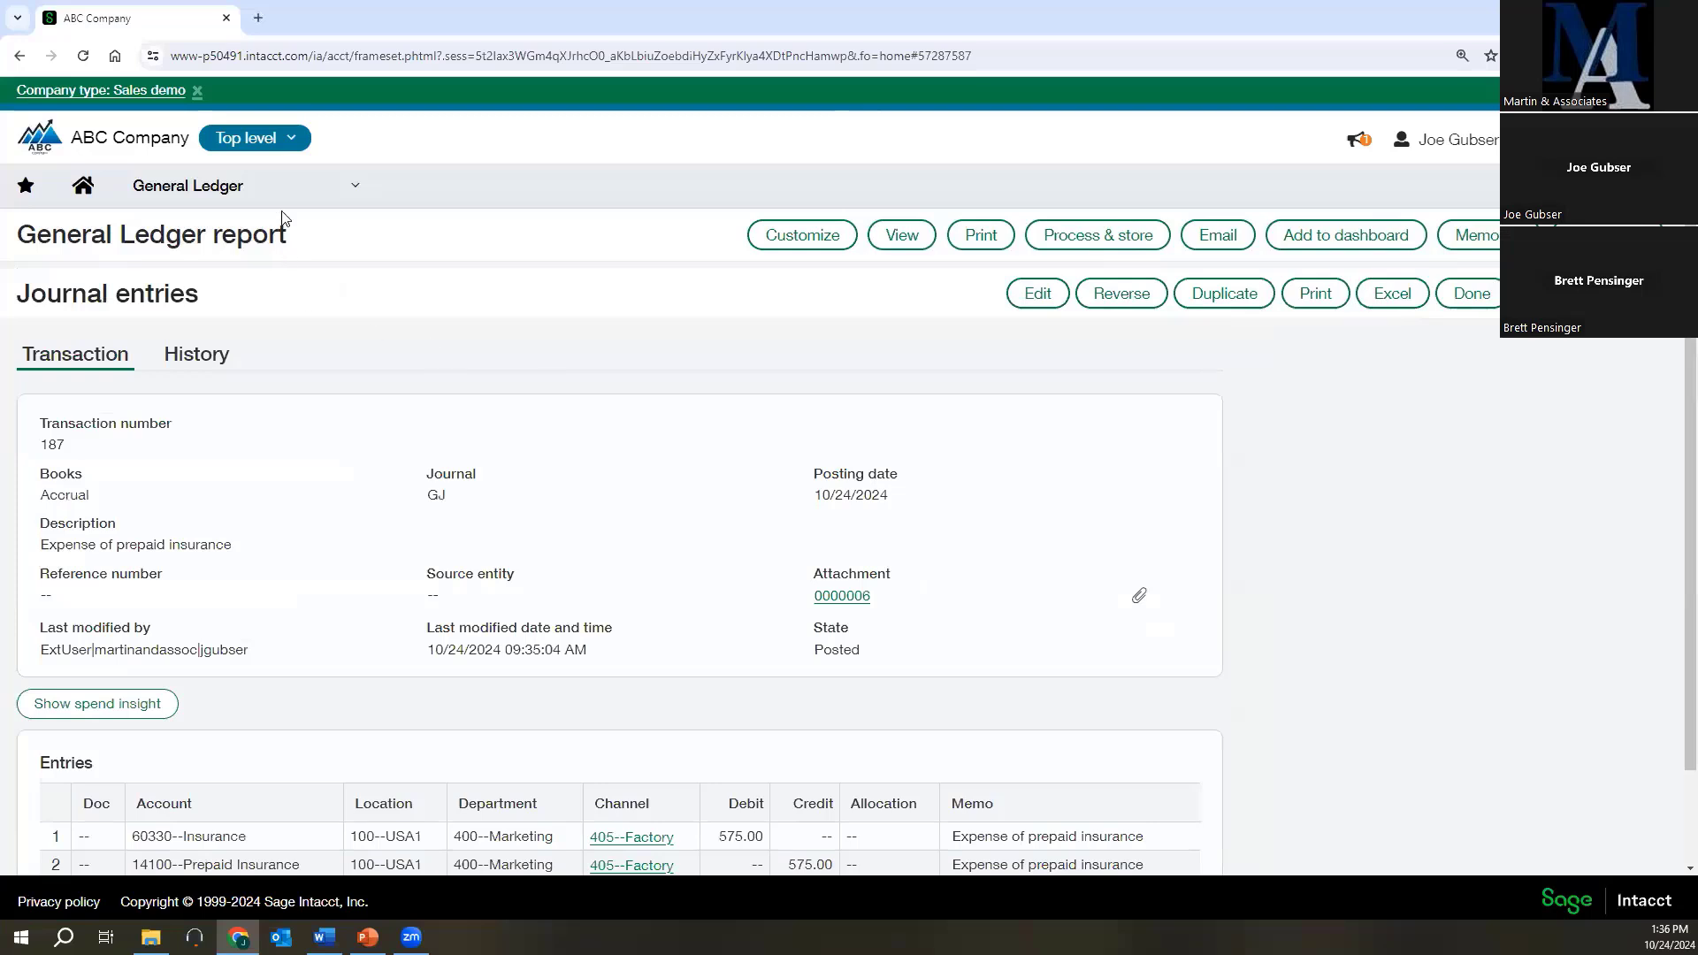
{"action": "scroll", "coordinate": [624, 460], "scroll_direction": "down", "scroll_amount": 2}
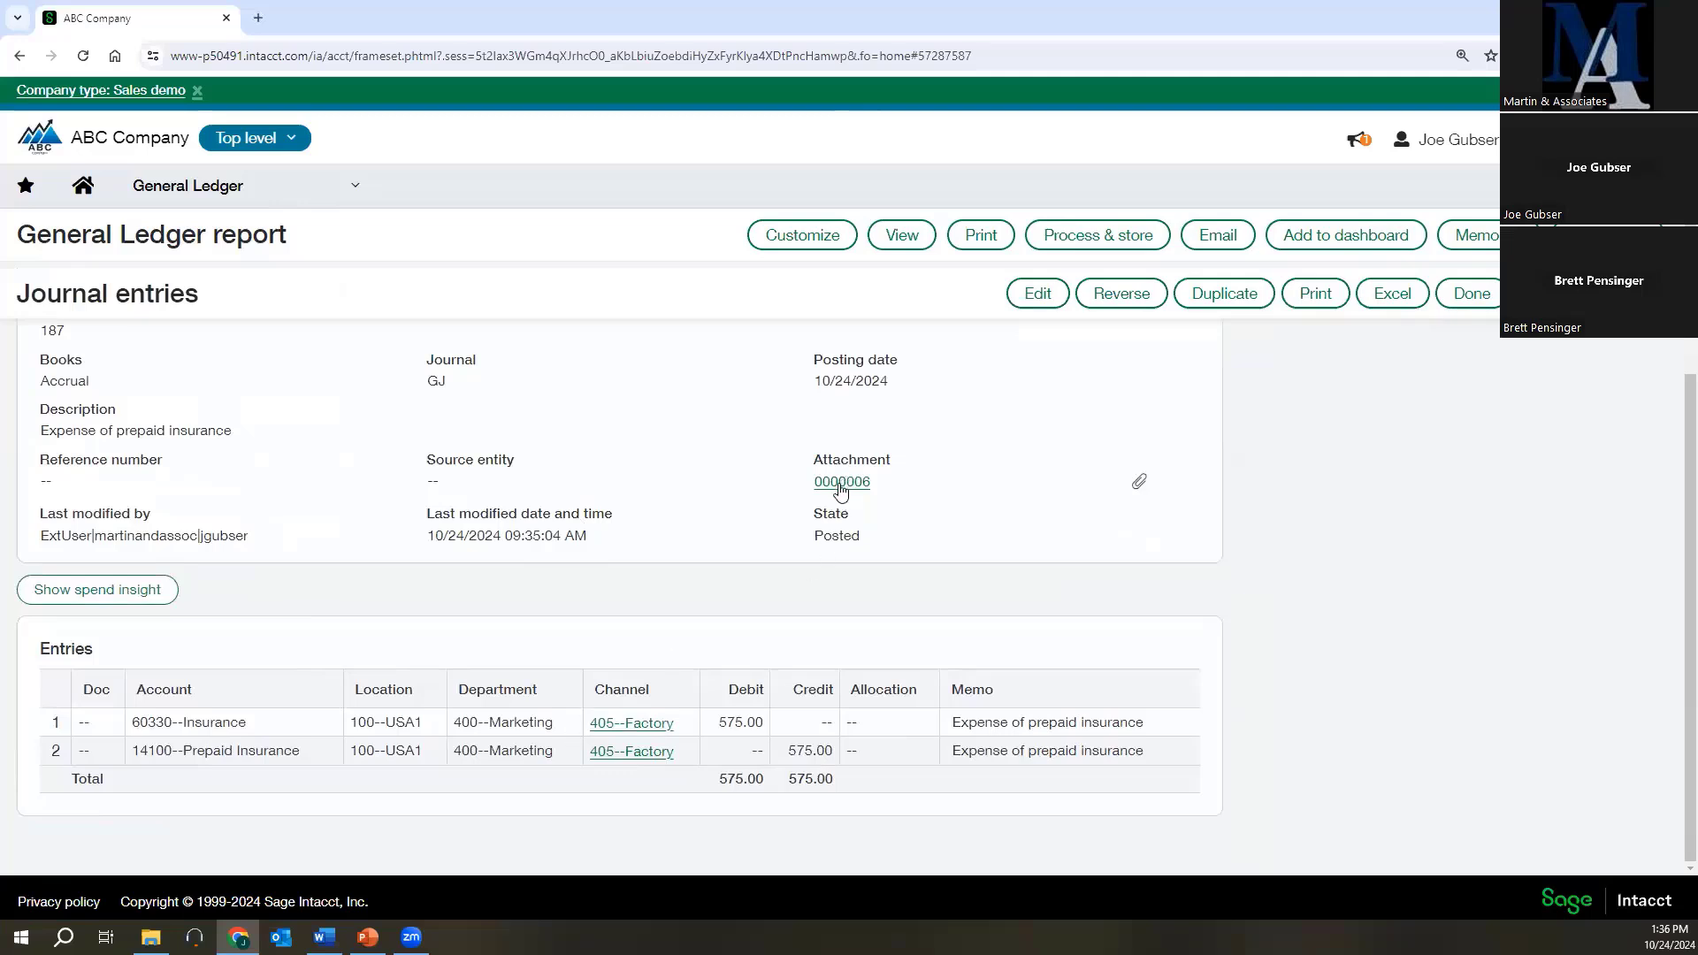
{"action": "left_click", "coordinate": [1139, 483]}
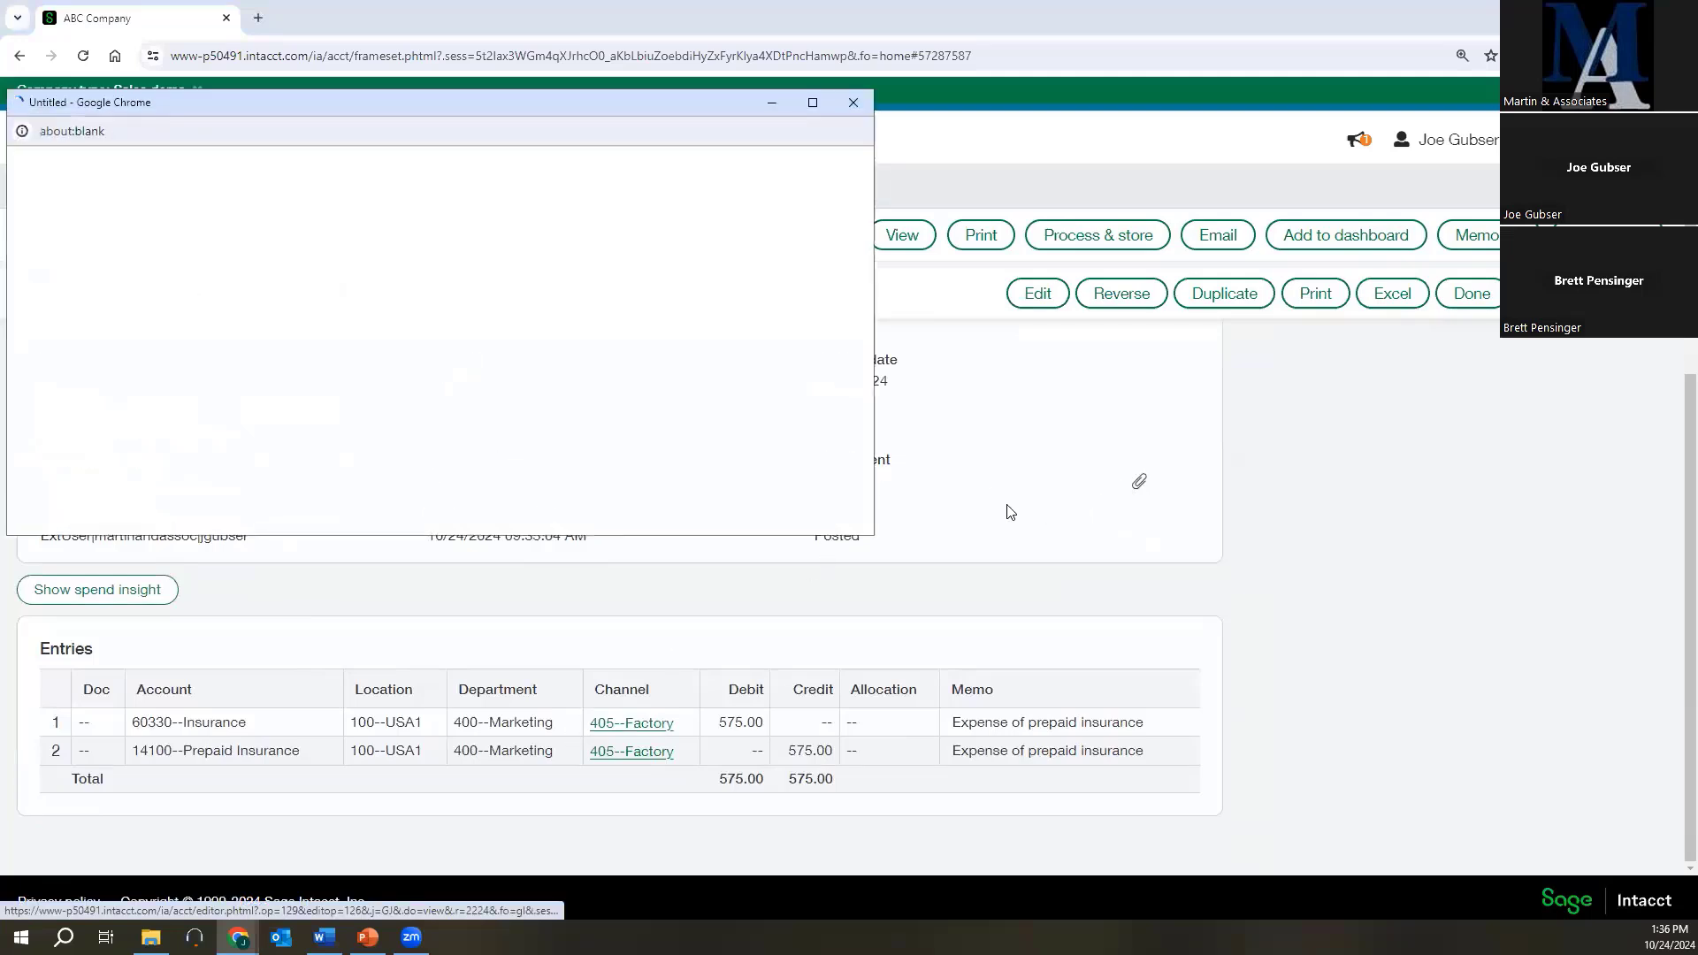
{"action": "left_click", "coordinate": [813, 103]}
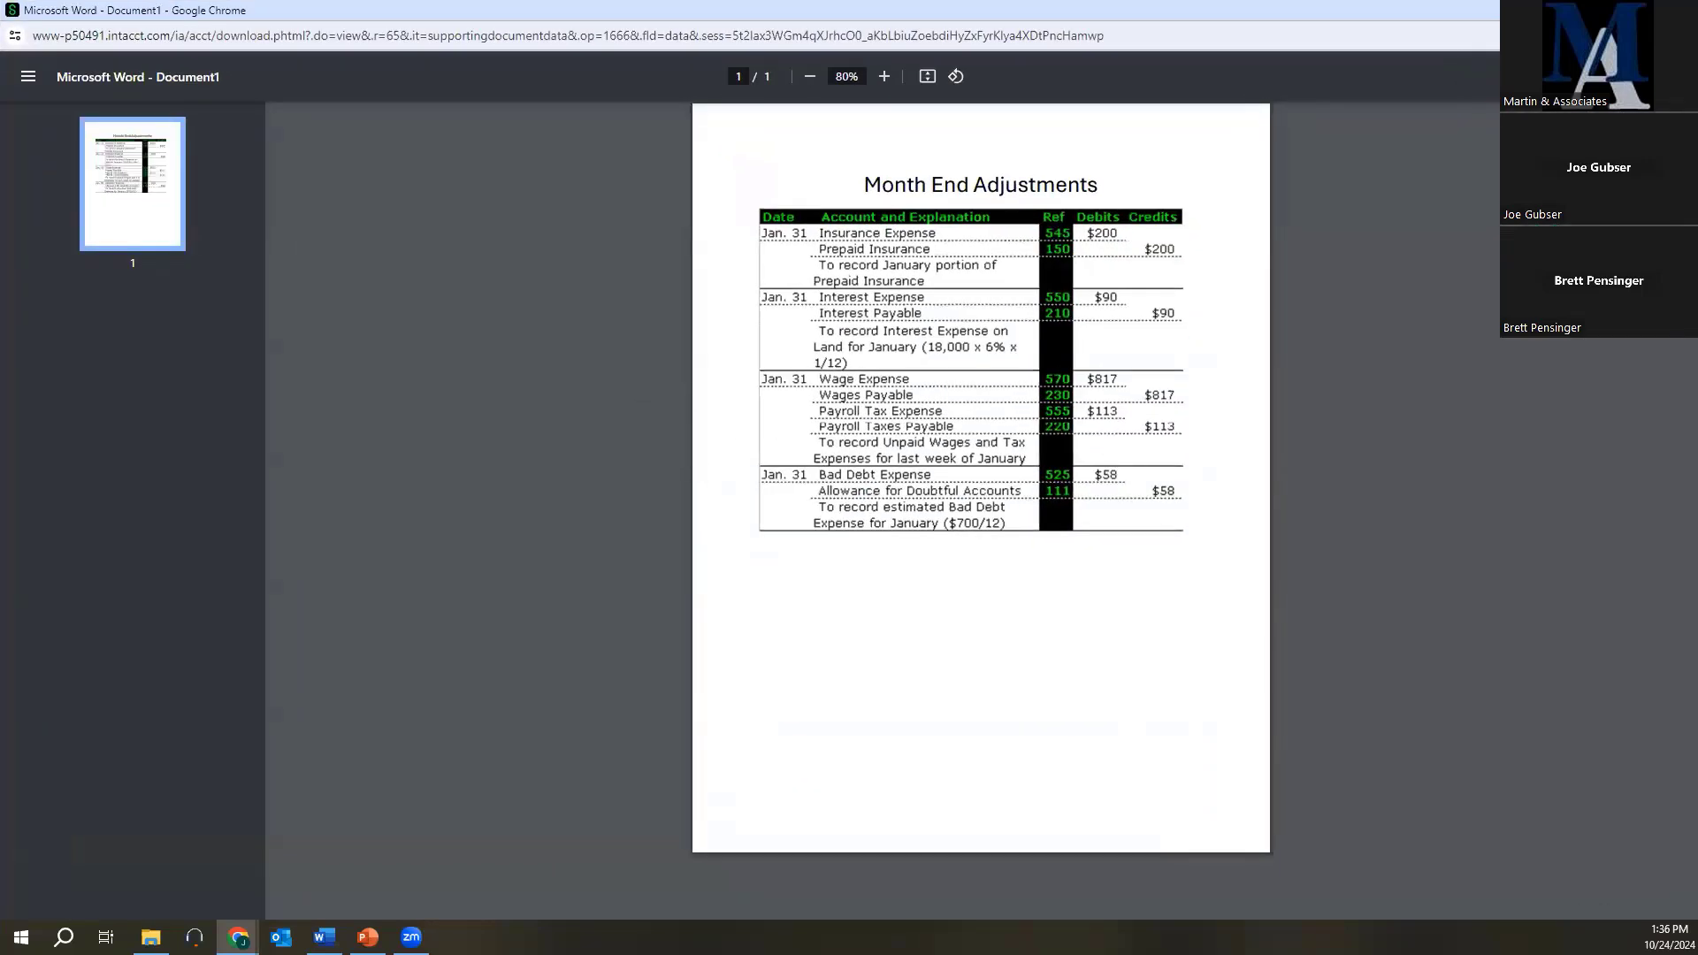
{"action": "left_click", "coordinate": [1678, 11]}
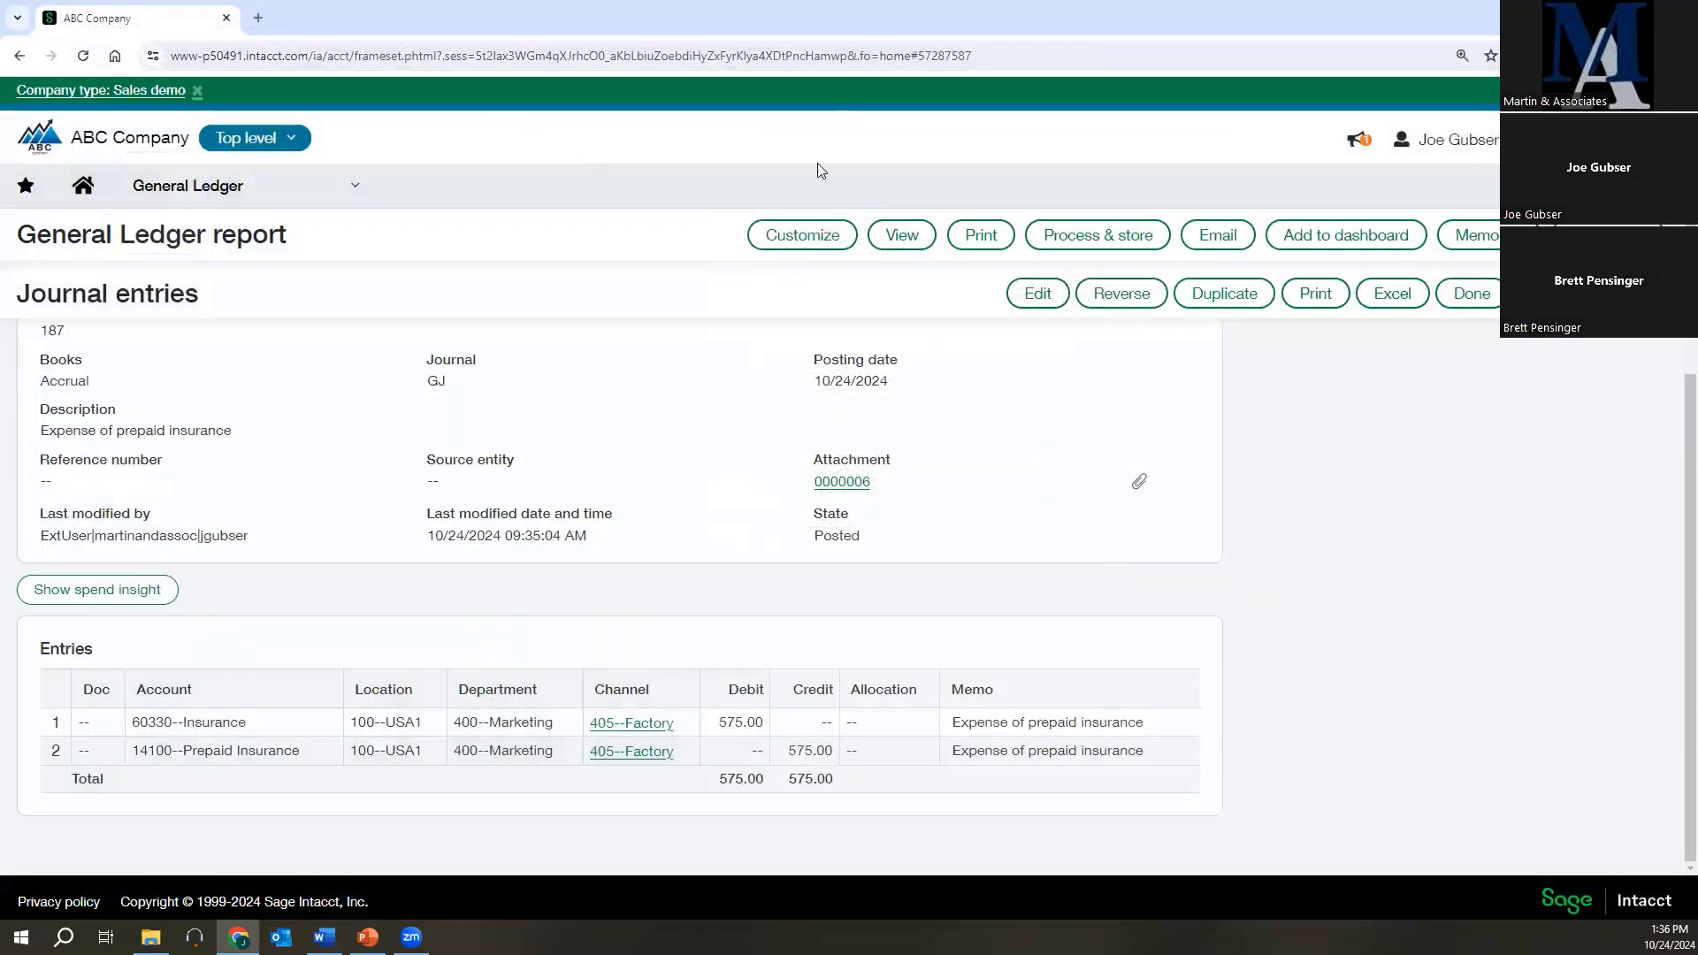
Customize the General Ledger report to filter by channel 405--Factory and run it for all accounts.
{"action": "left_click", "coordinate": [814, 239]}
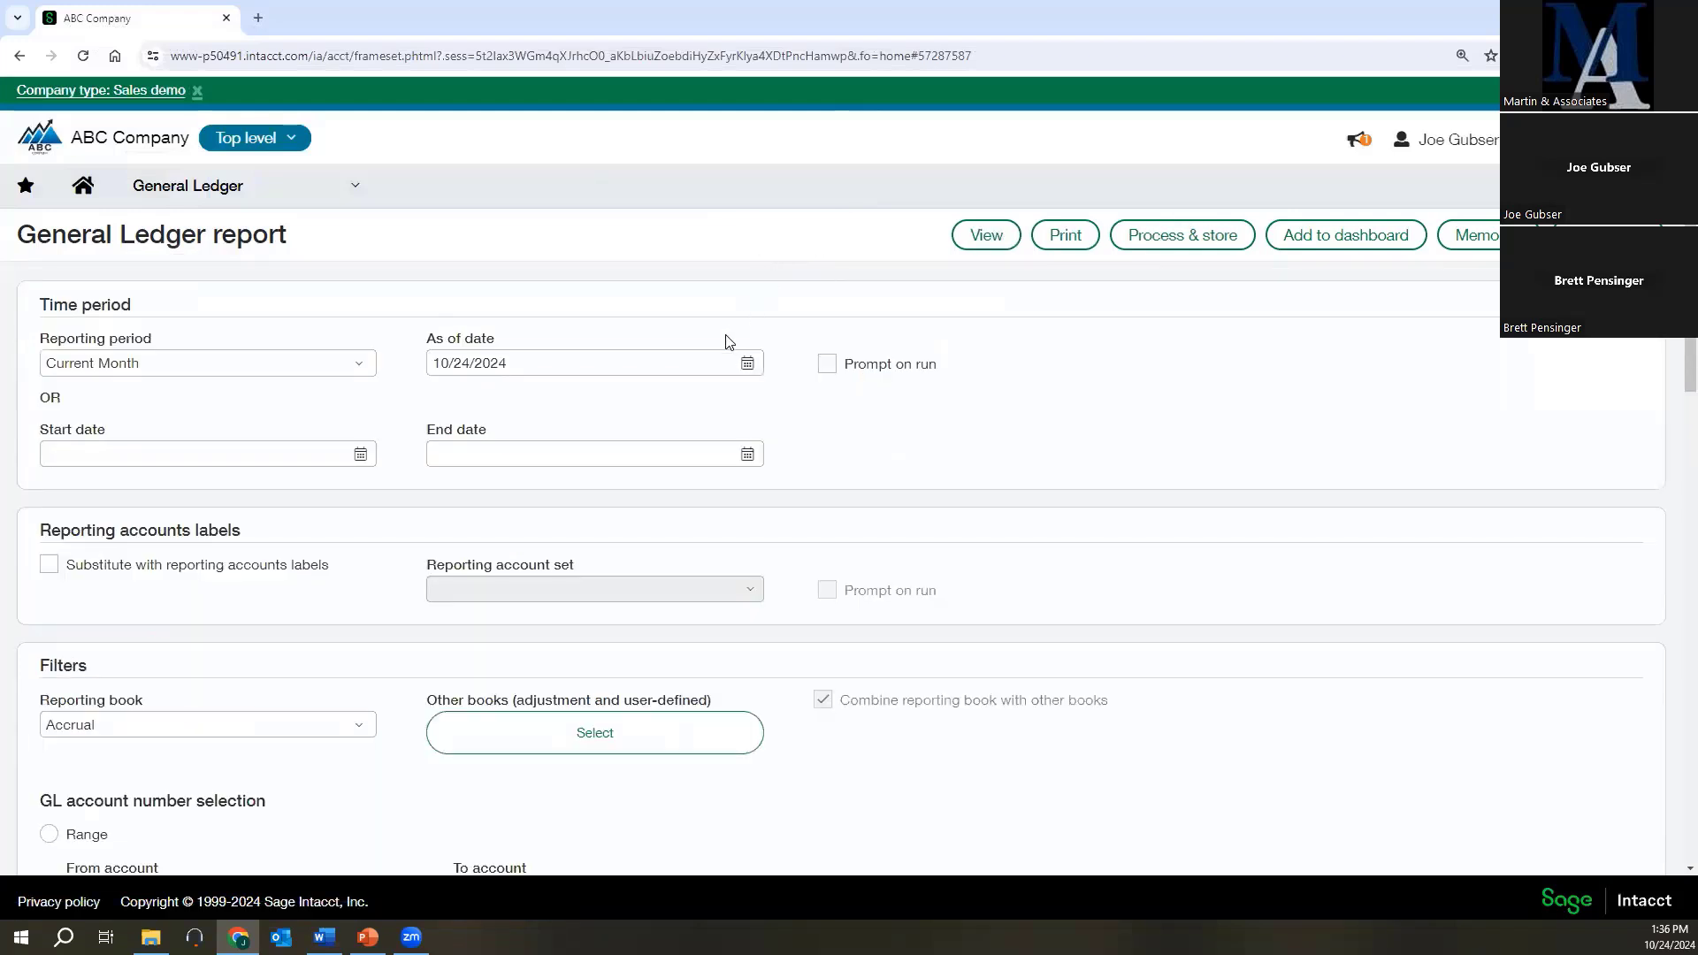
{"action": "scroll", "coordinate": [716, 493], "scroll_direction": "down", "scroll_amount": 4}
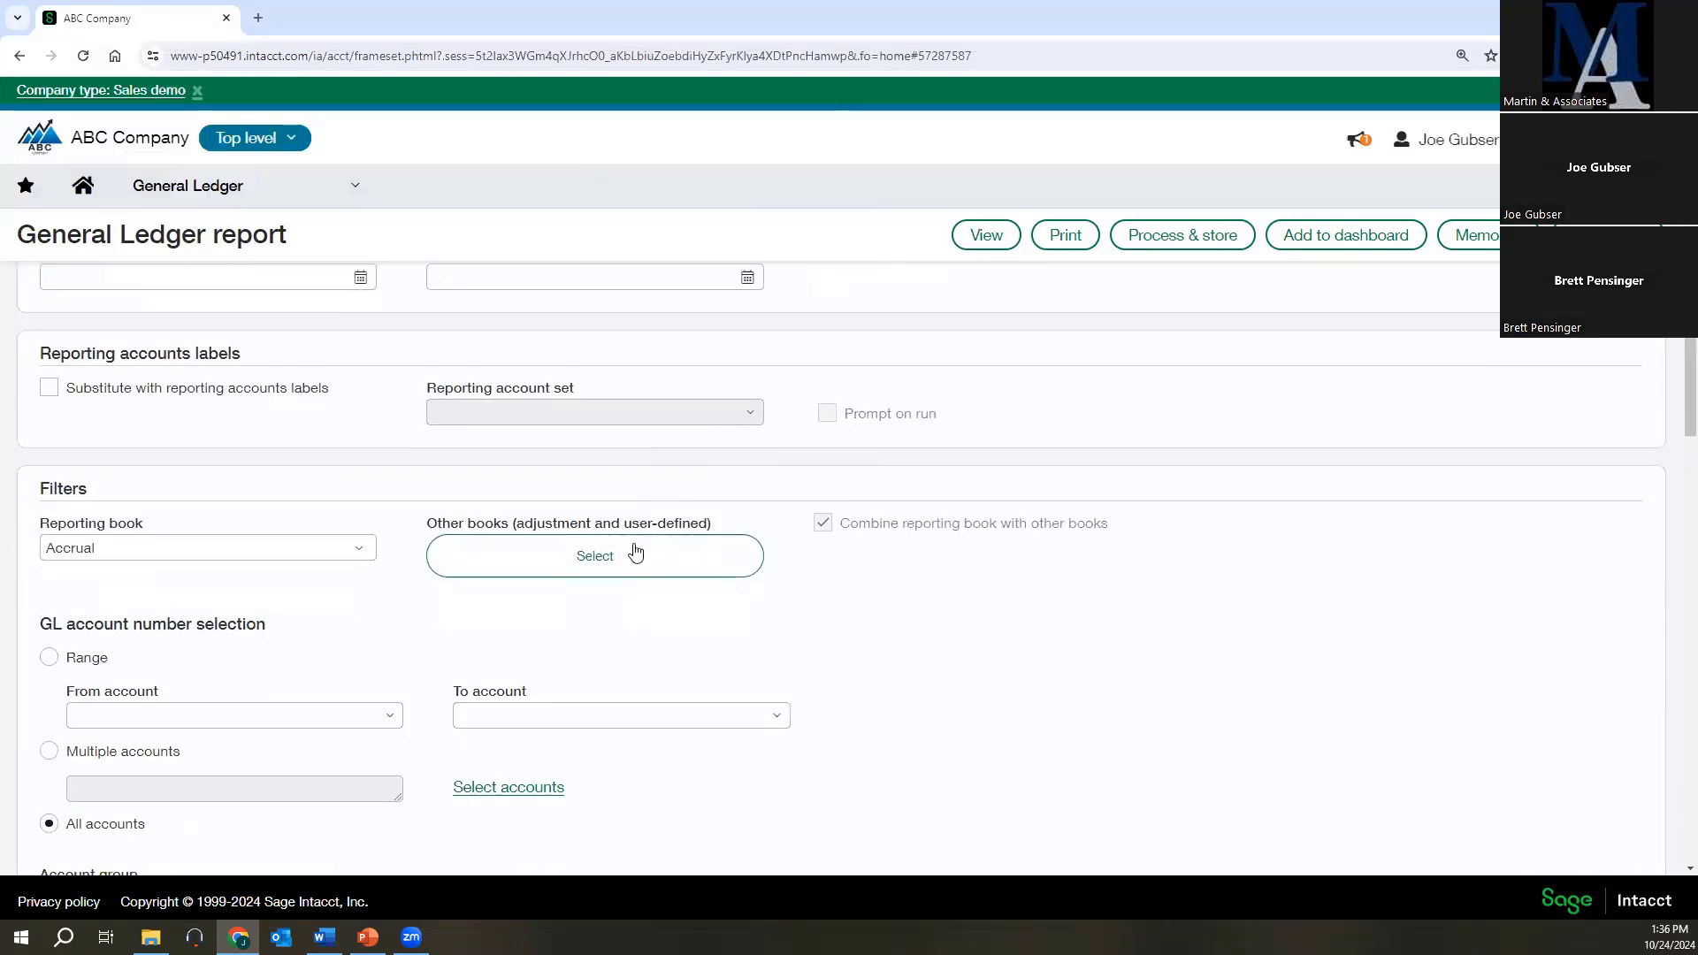
{"action": "scroll", "coordinate": [504, 596], "scroll_direction": "down", "scroll_amount": 6}
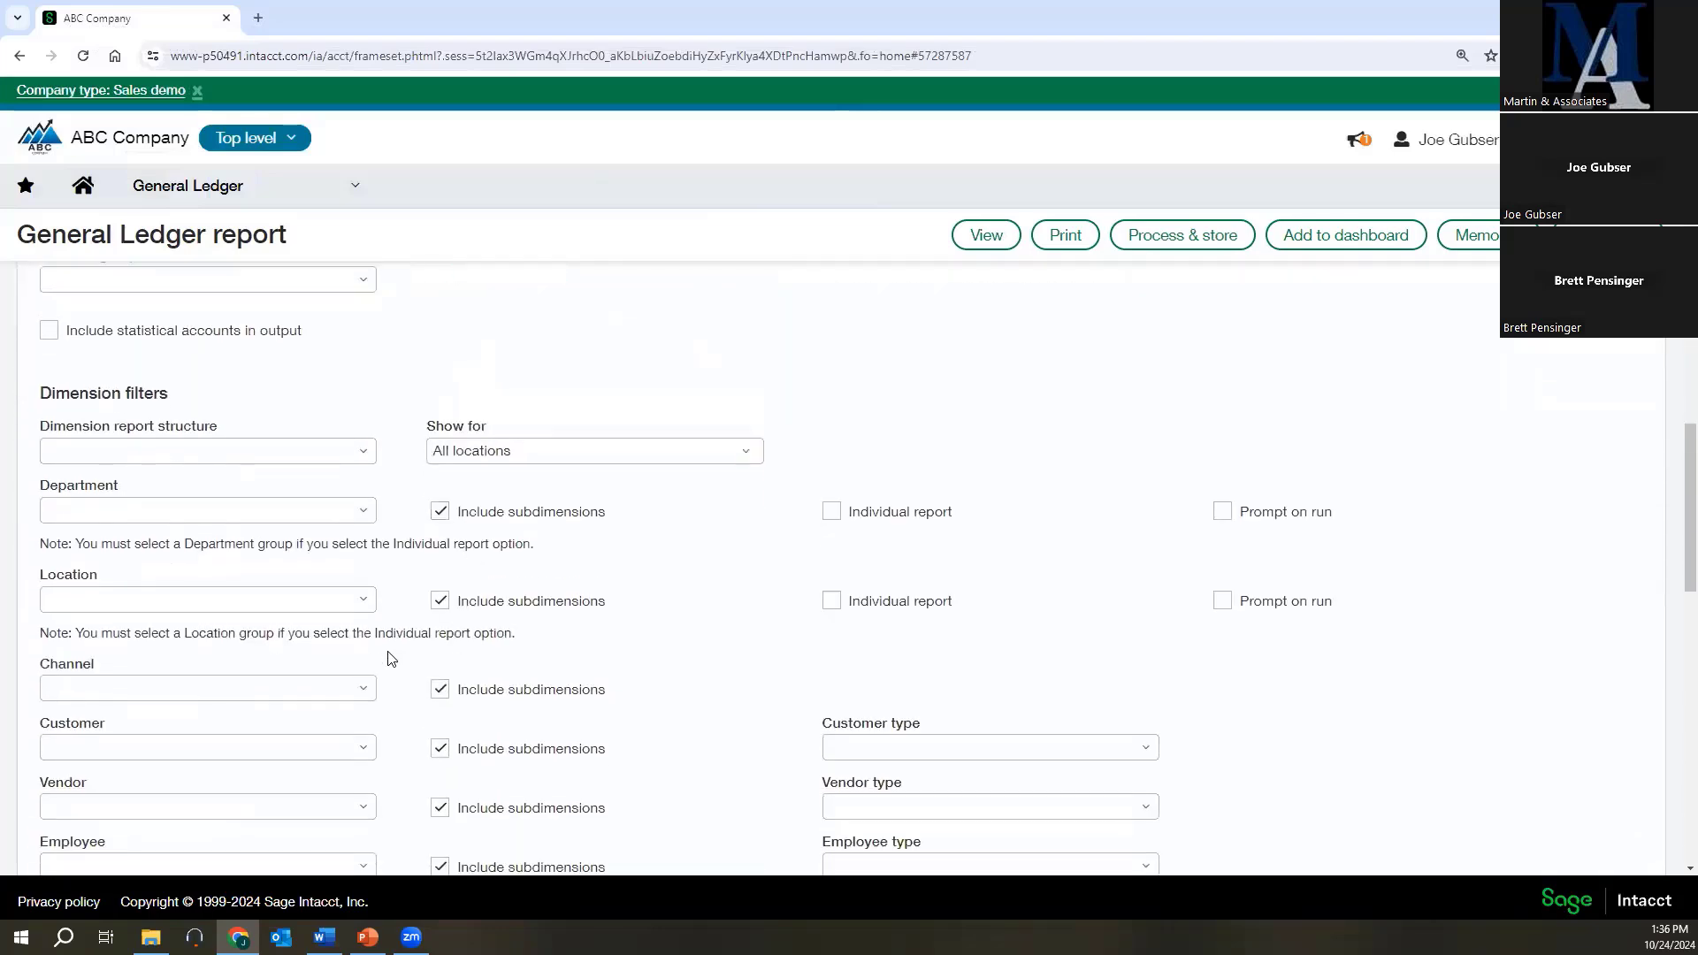
{"action": "left_click", "coordinate": [363, 690]}
{"action": "left_click", "coordinate": [204, 571]}
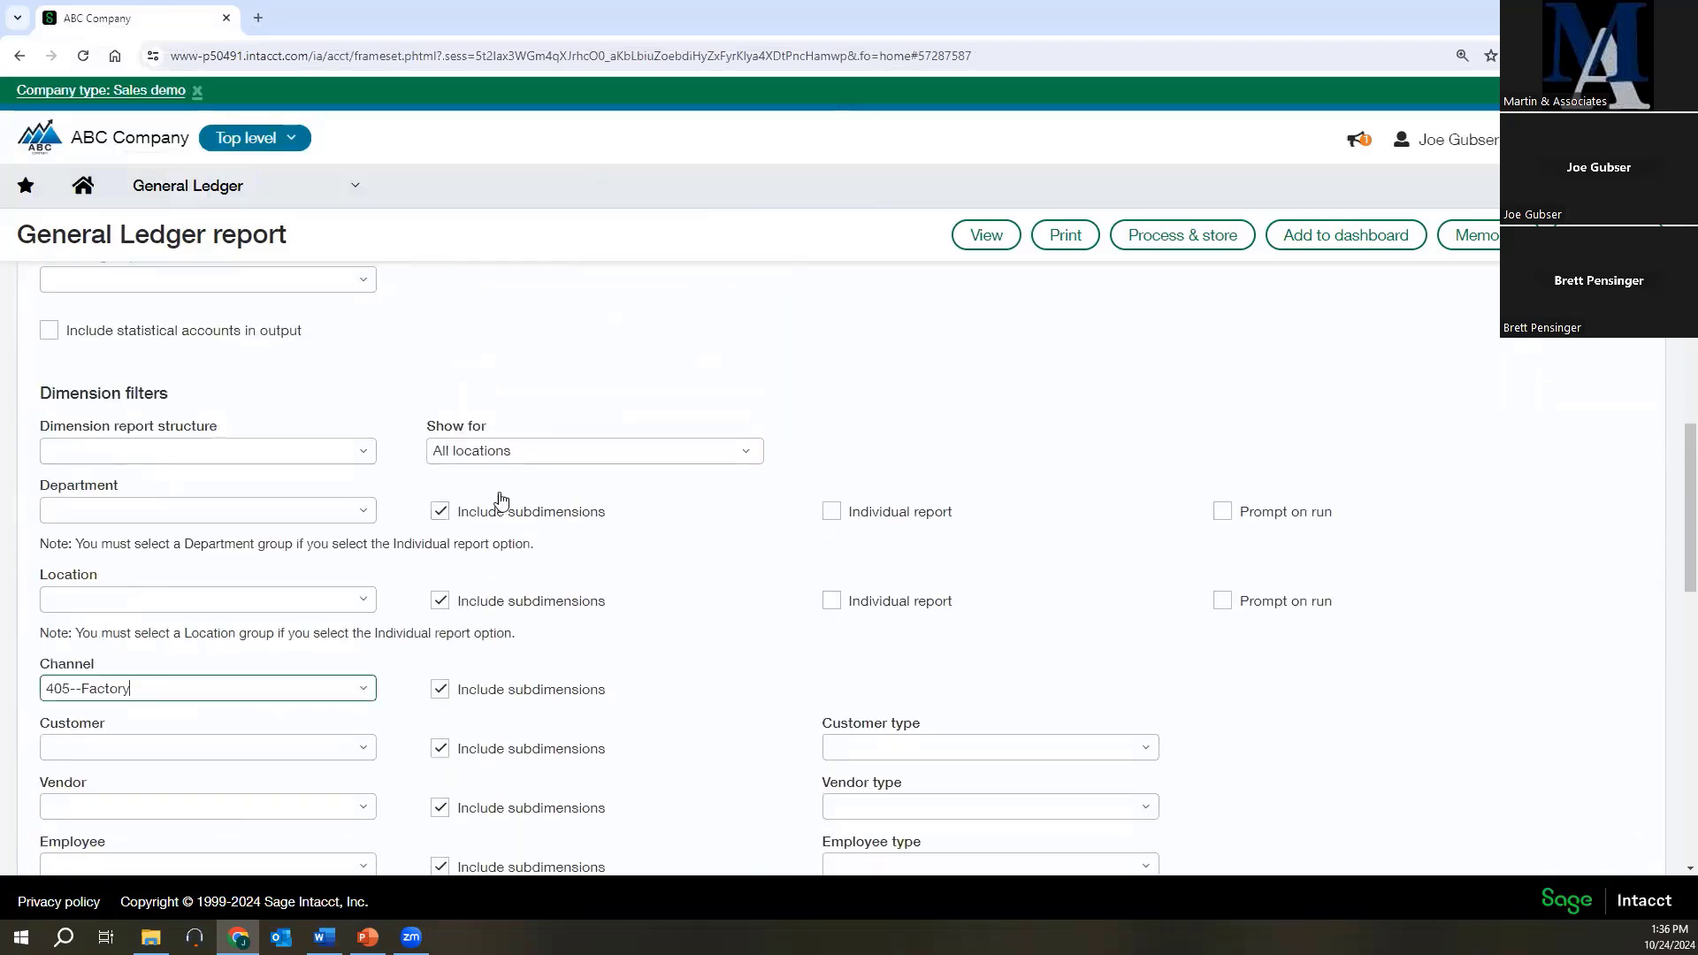
{"action": "left_click", "coordinate": [983, 237]}
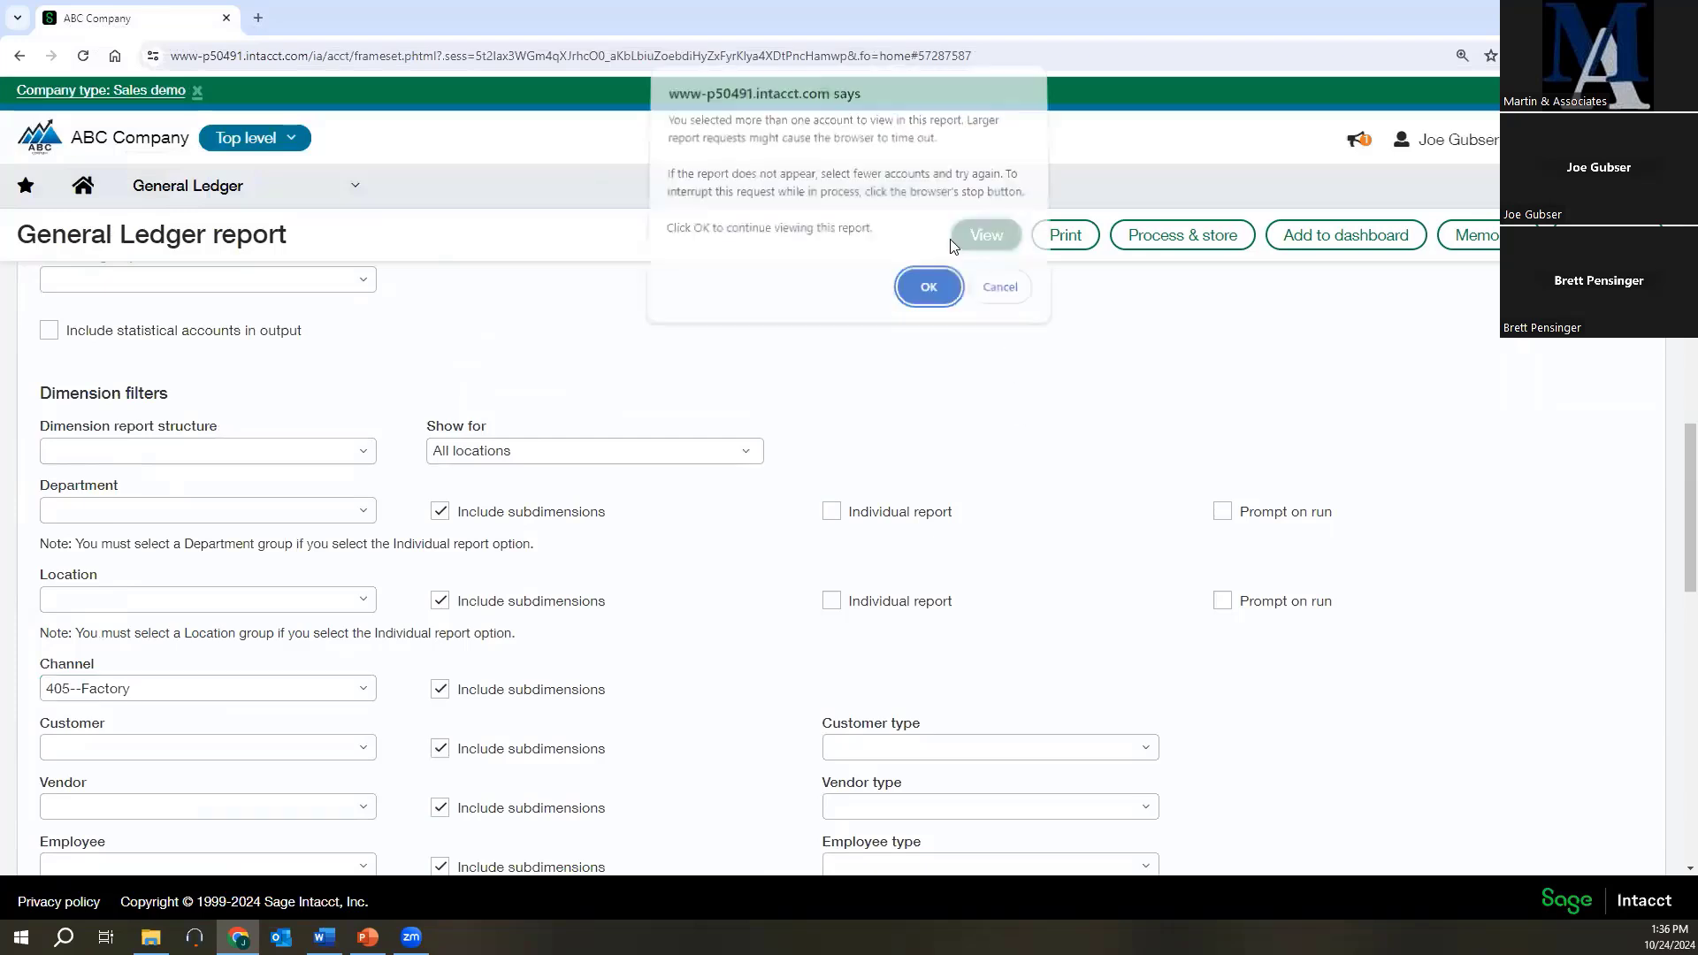
{"action": "left_click", "coordinate": [920, 290]}
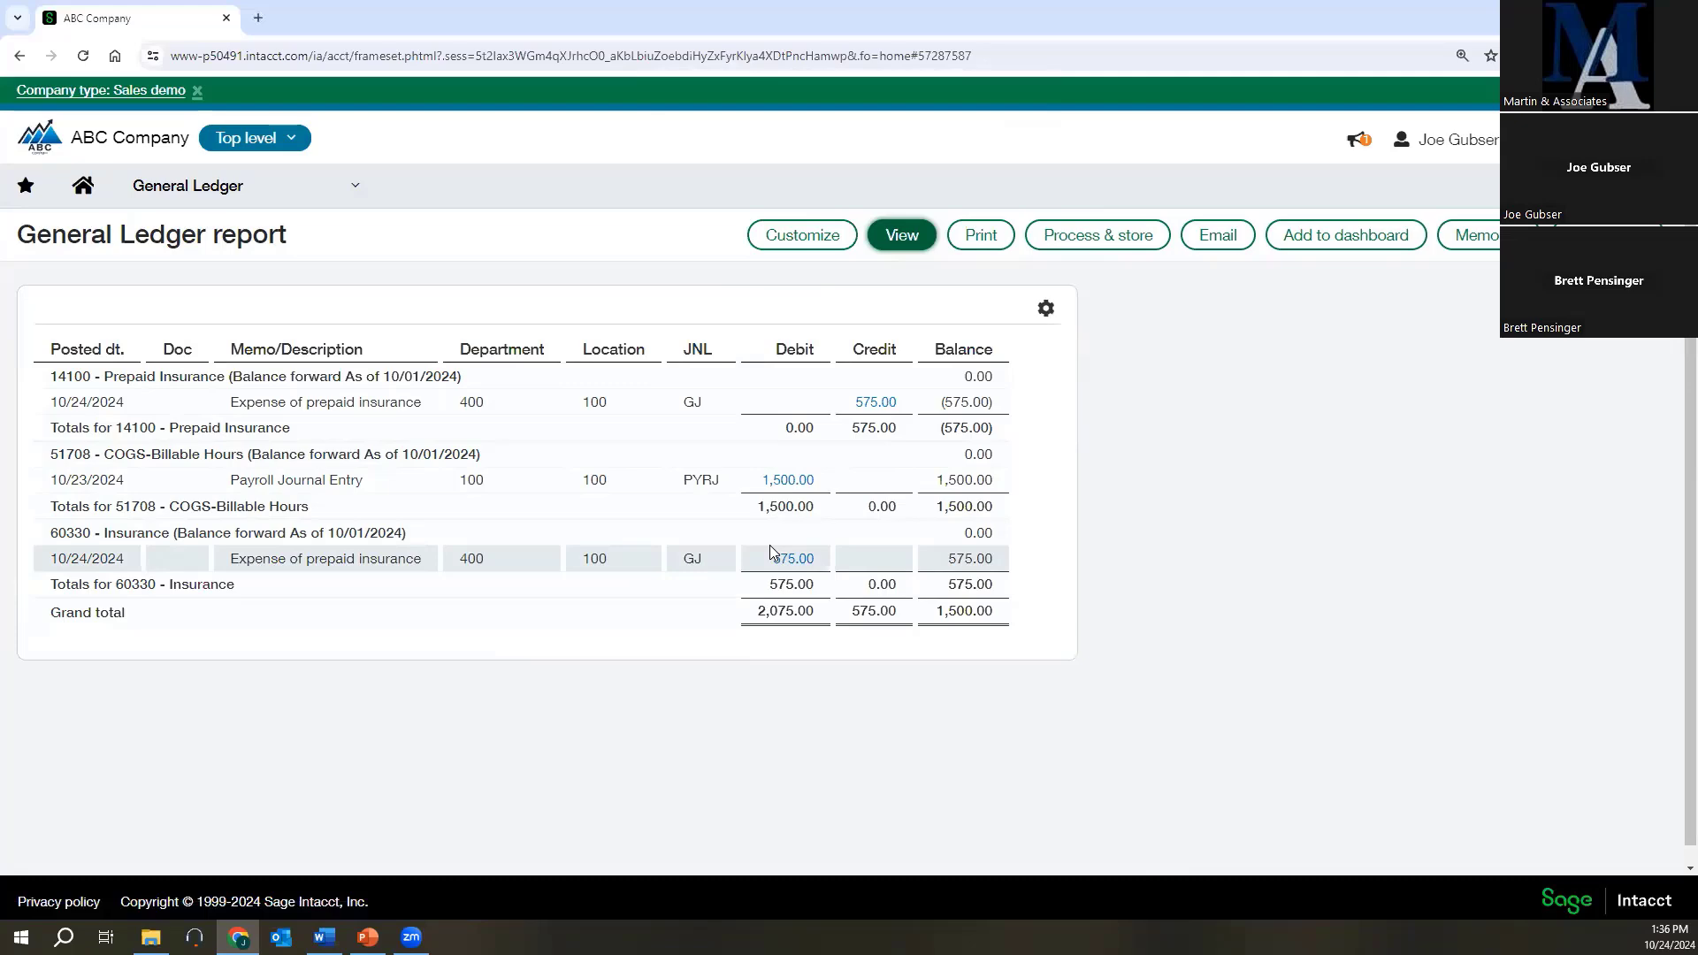
Change the report's channel filter to 400--Industrial, rerun it for all accounts and review the listed transactions.
{"action": "left_click", "coordinate": [811, 240]}
{"action": "scroll", "coordinate": [547, 573], "scroll_direction": "down", "scroll_amount": 10}
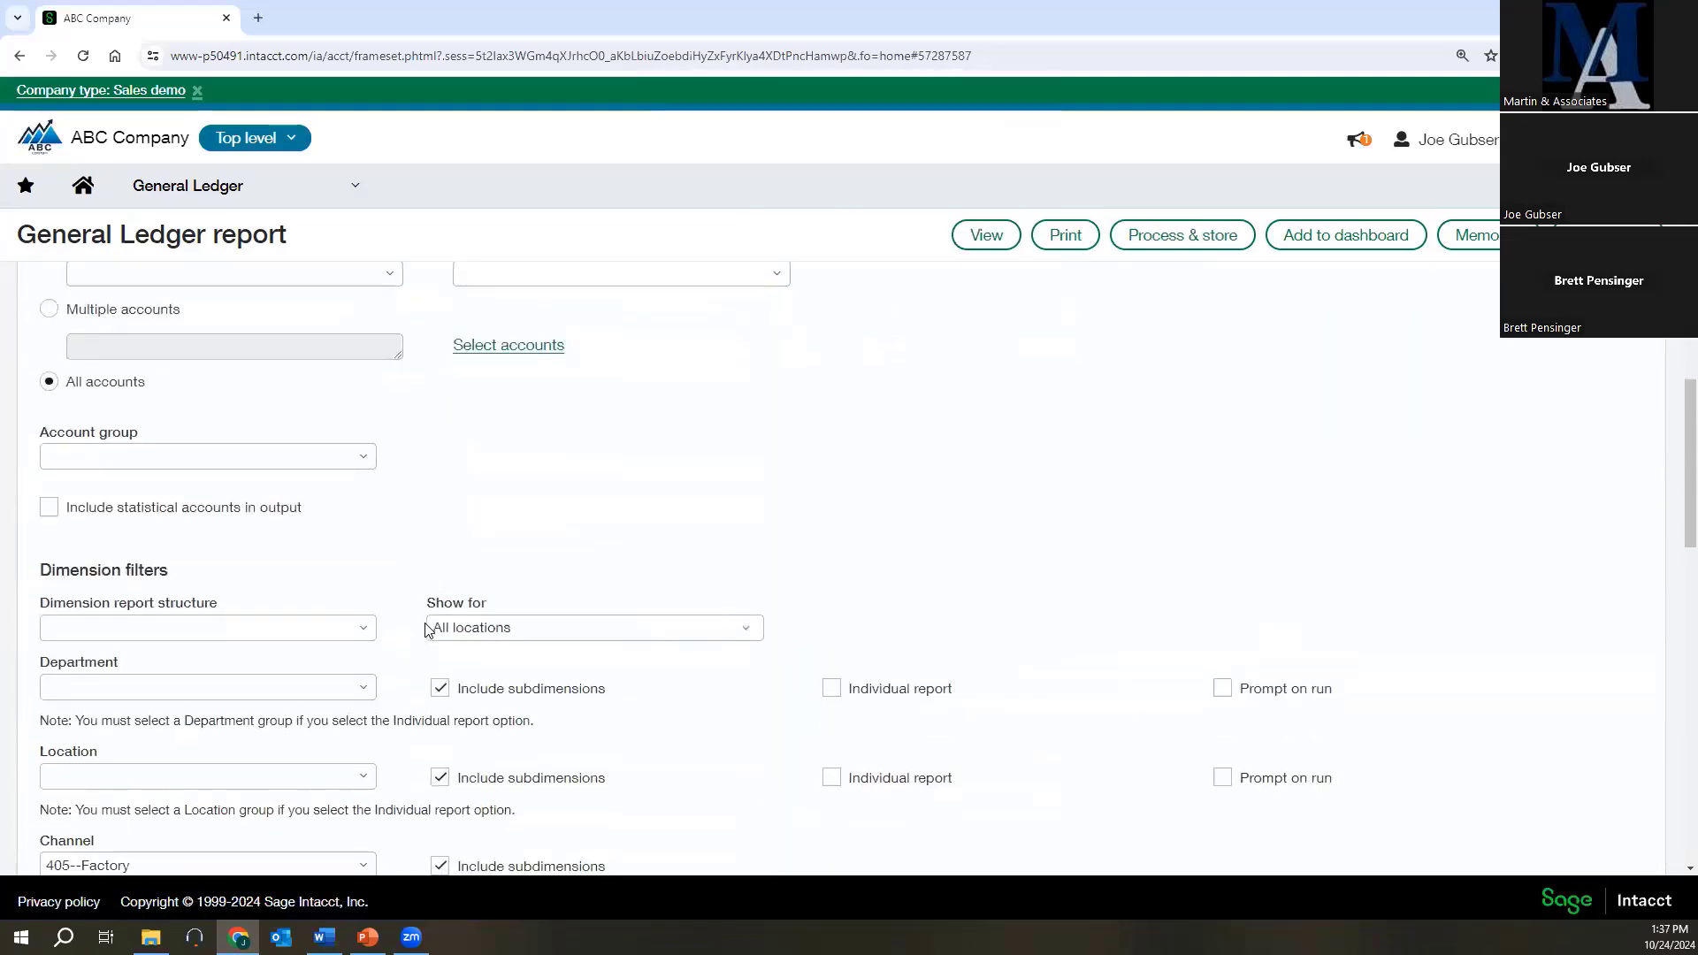
{"action": "left_click", "coordinate": [285, 517]}
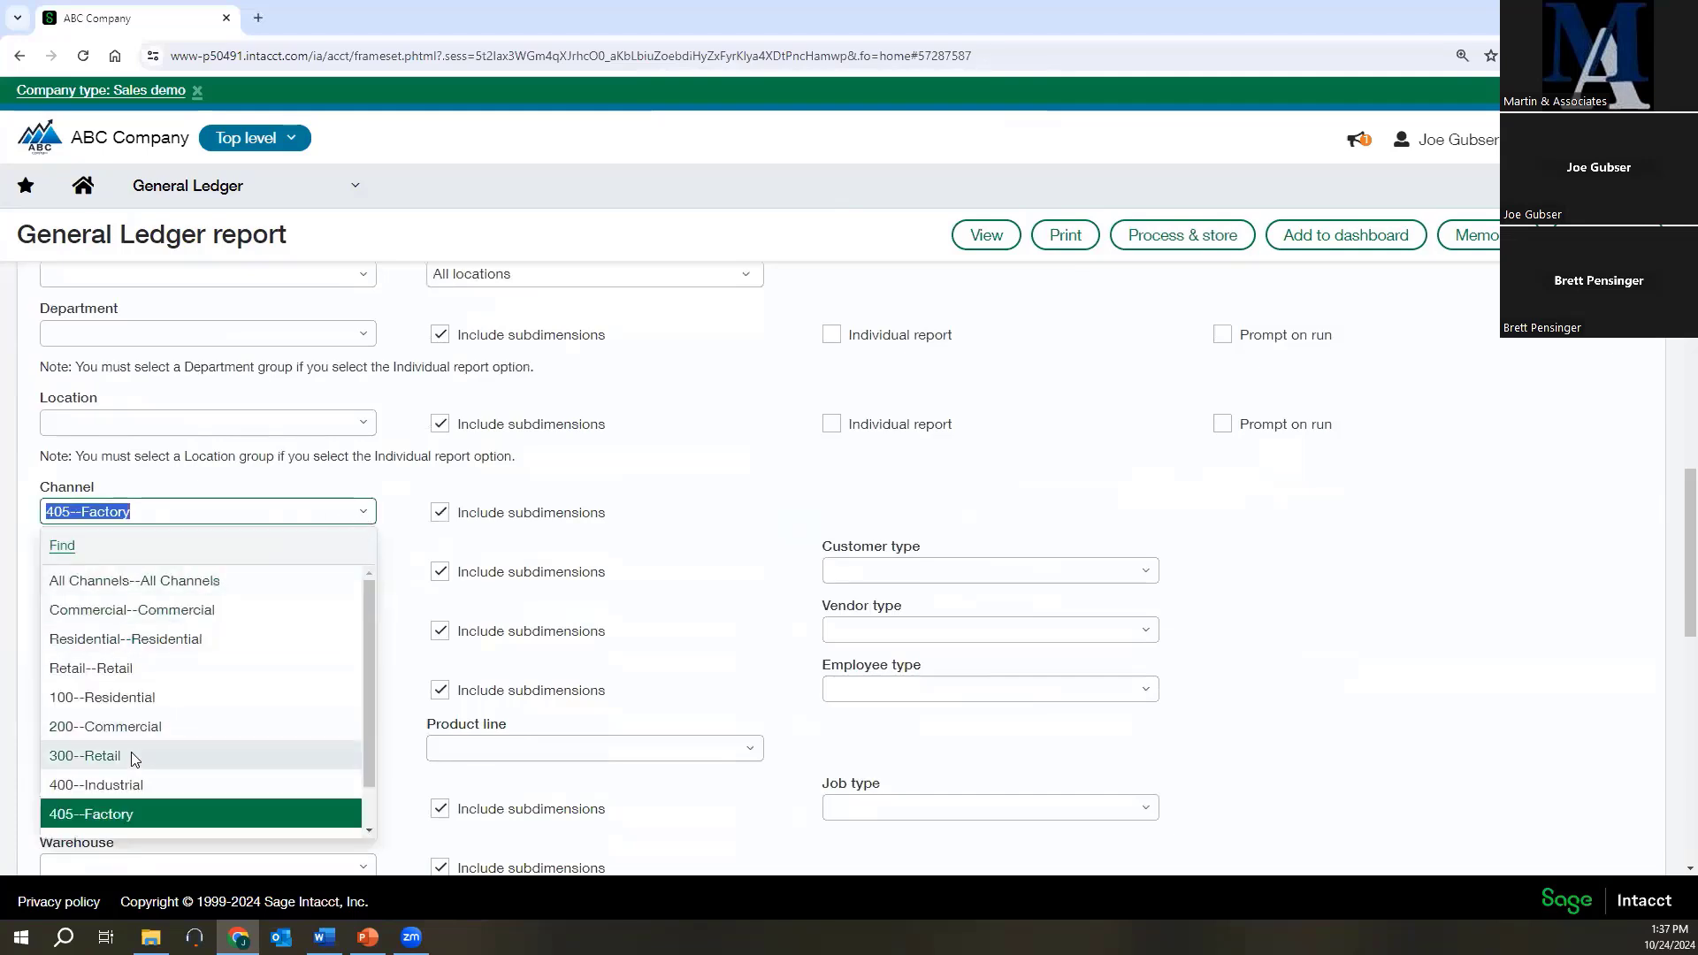
{"action": "scroll", "coordinate": [137, 820], "scroll_direction": "down", "scroll_amount": 1}
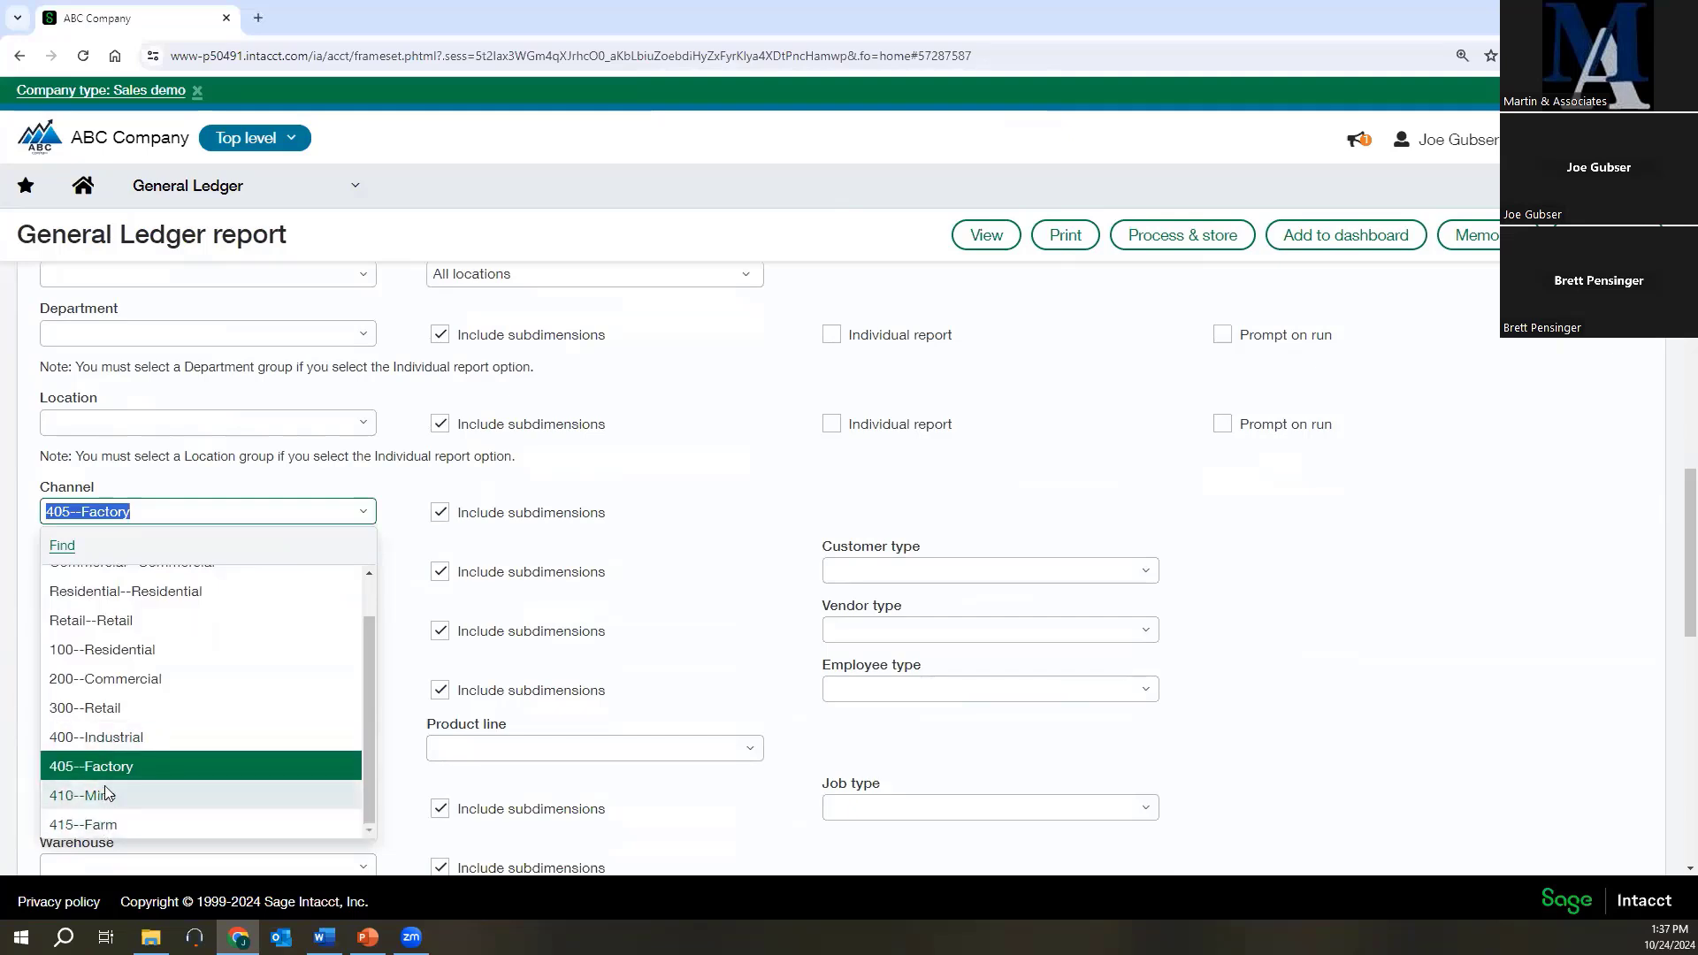
{"action": "left_click", "coordinate": [97, 737]}
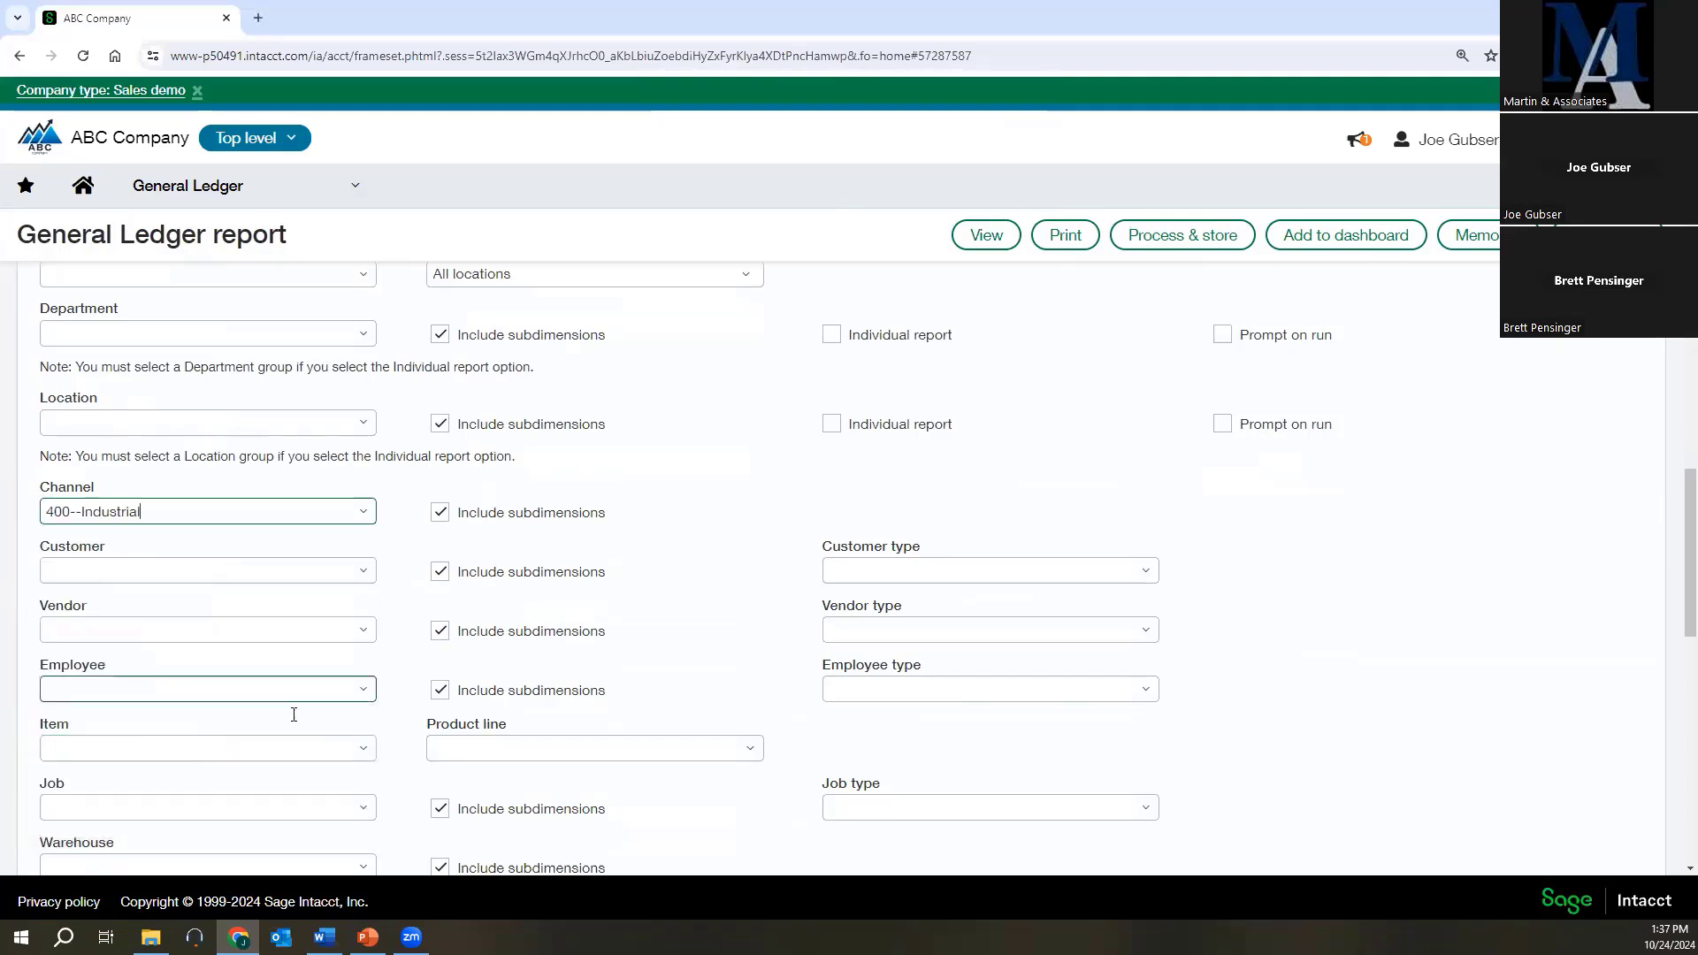
{"action": "left_click", "coordinate": [982, 232]}
{"action": "left_click", "coordinate": [924, 290]}
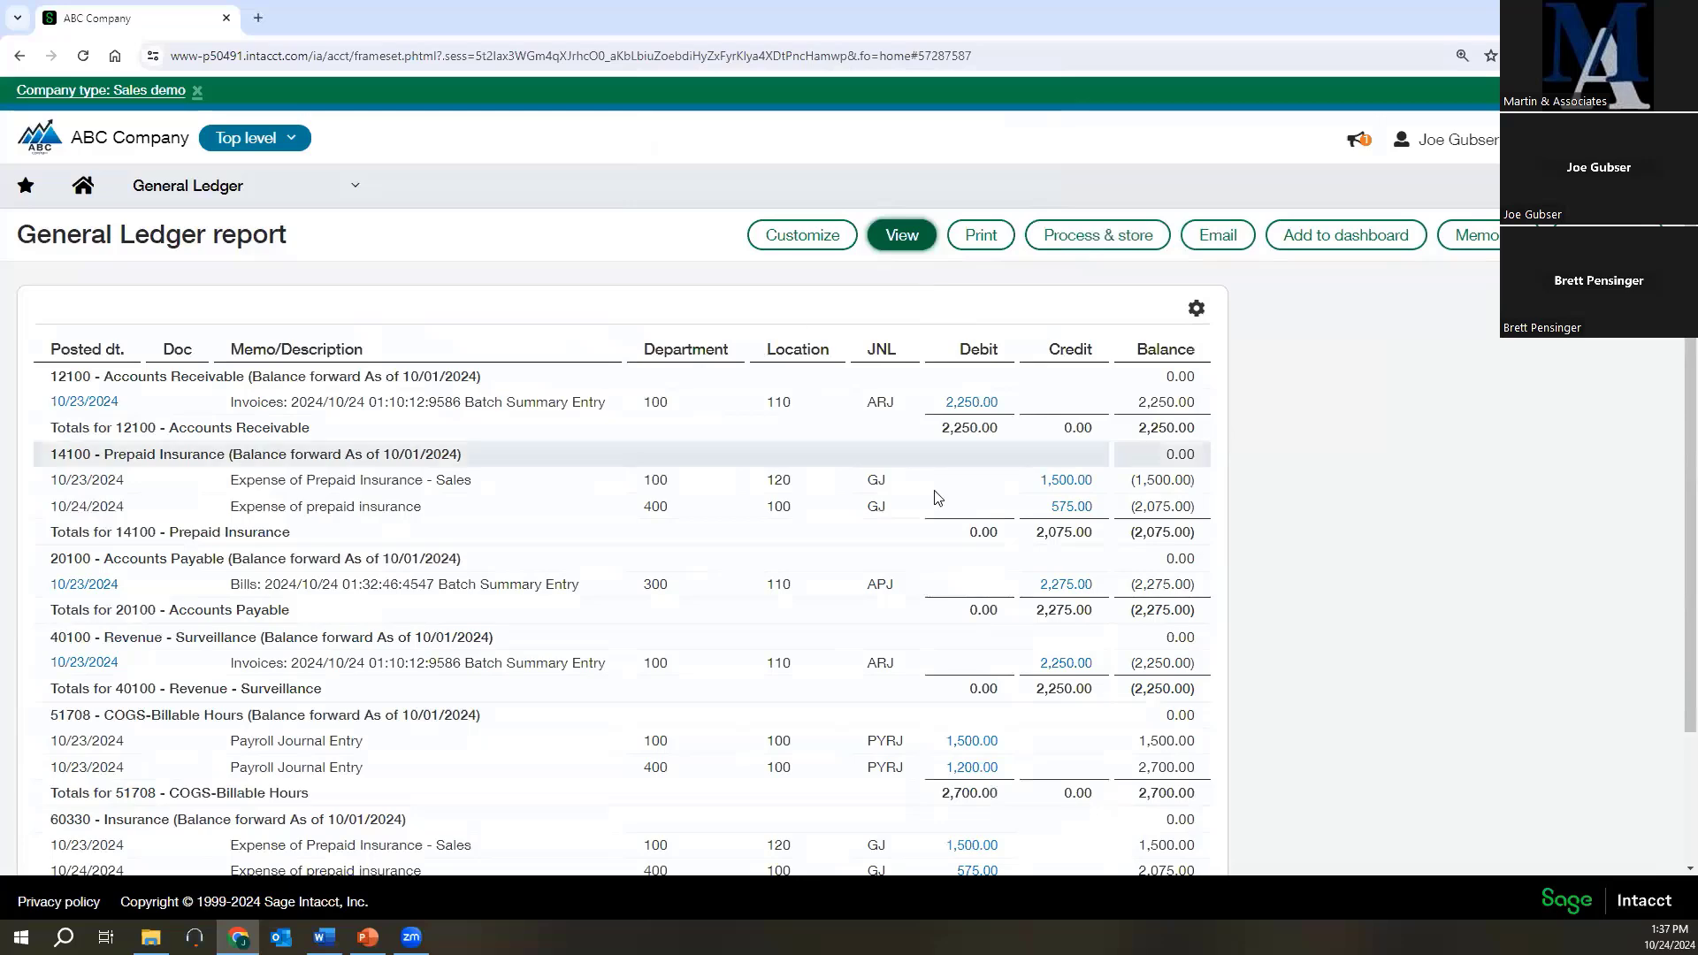
{"action": "scroll", "coordinate": [849, 549], "scroll_direction": "down", "scroll_amount": 2}
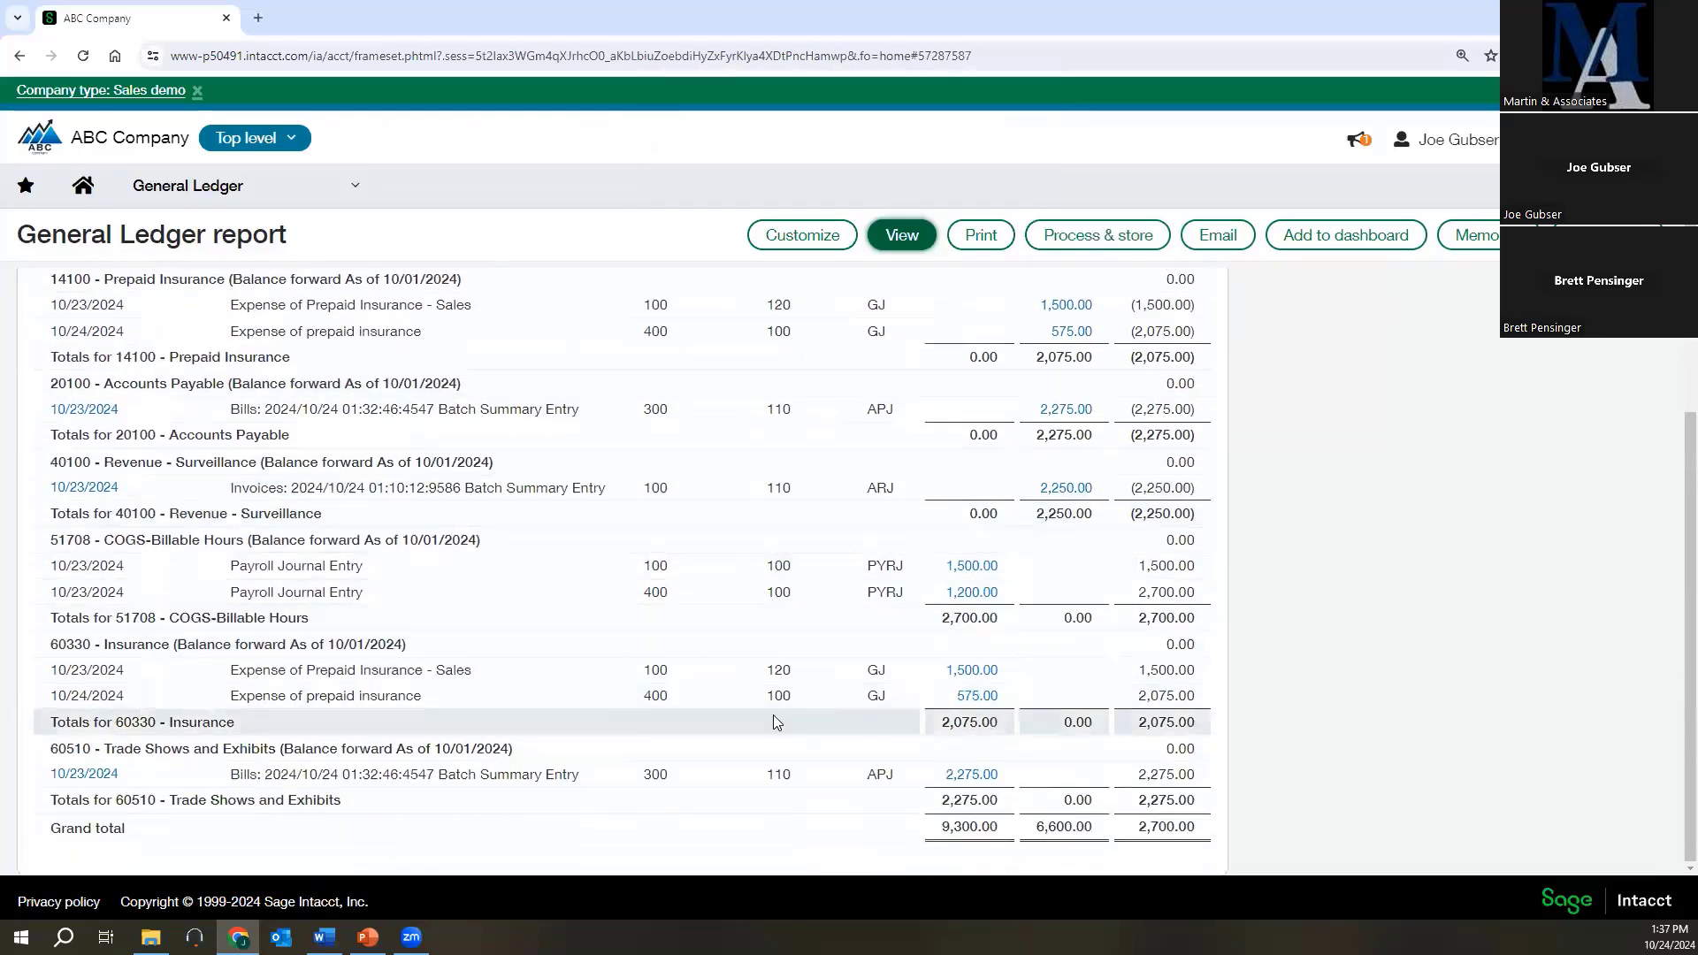
{"action": "scroll", "coordinate": [760, 632], "scroll_direction": "up", "scroll_amount": 2}
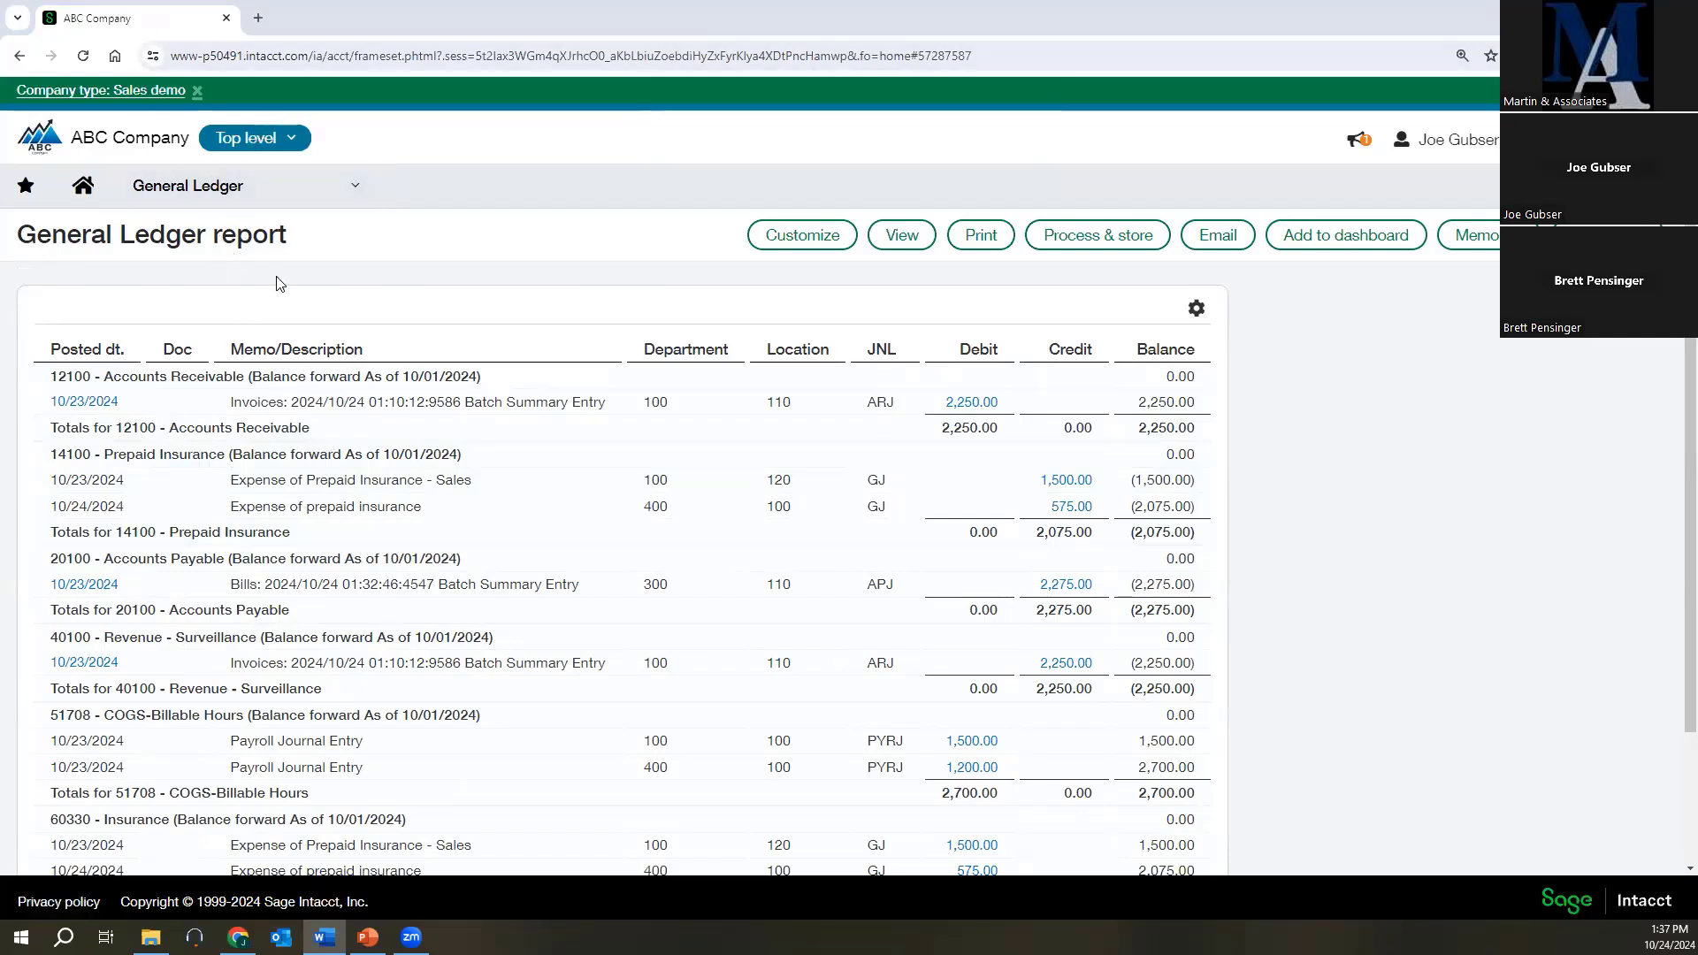
Duplicate the browser tab that holds the General Ledger report.
{"action": "right_click", "coordinate": [156, 26]}
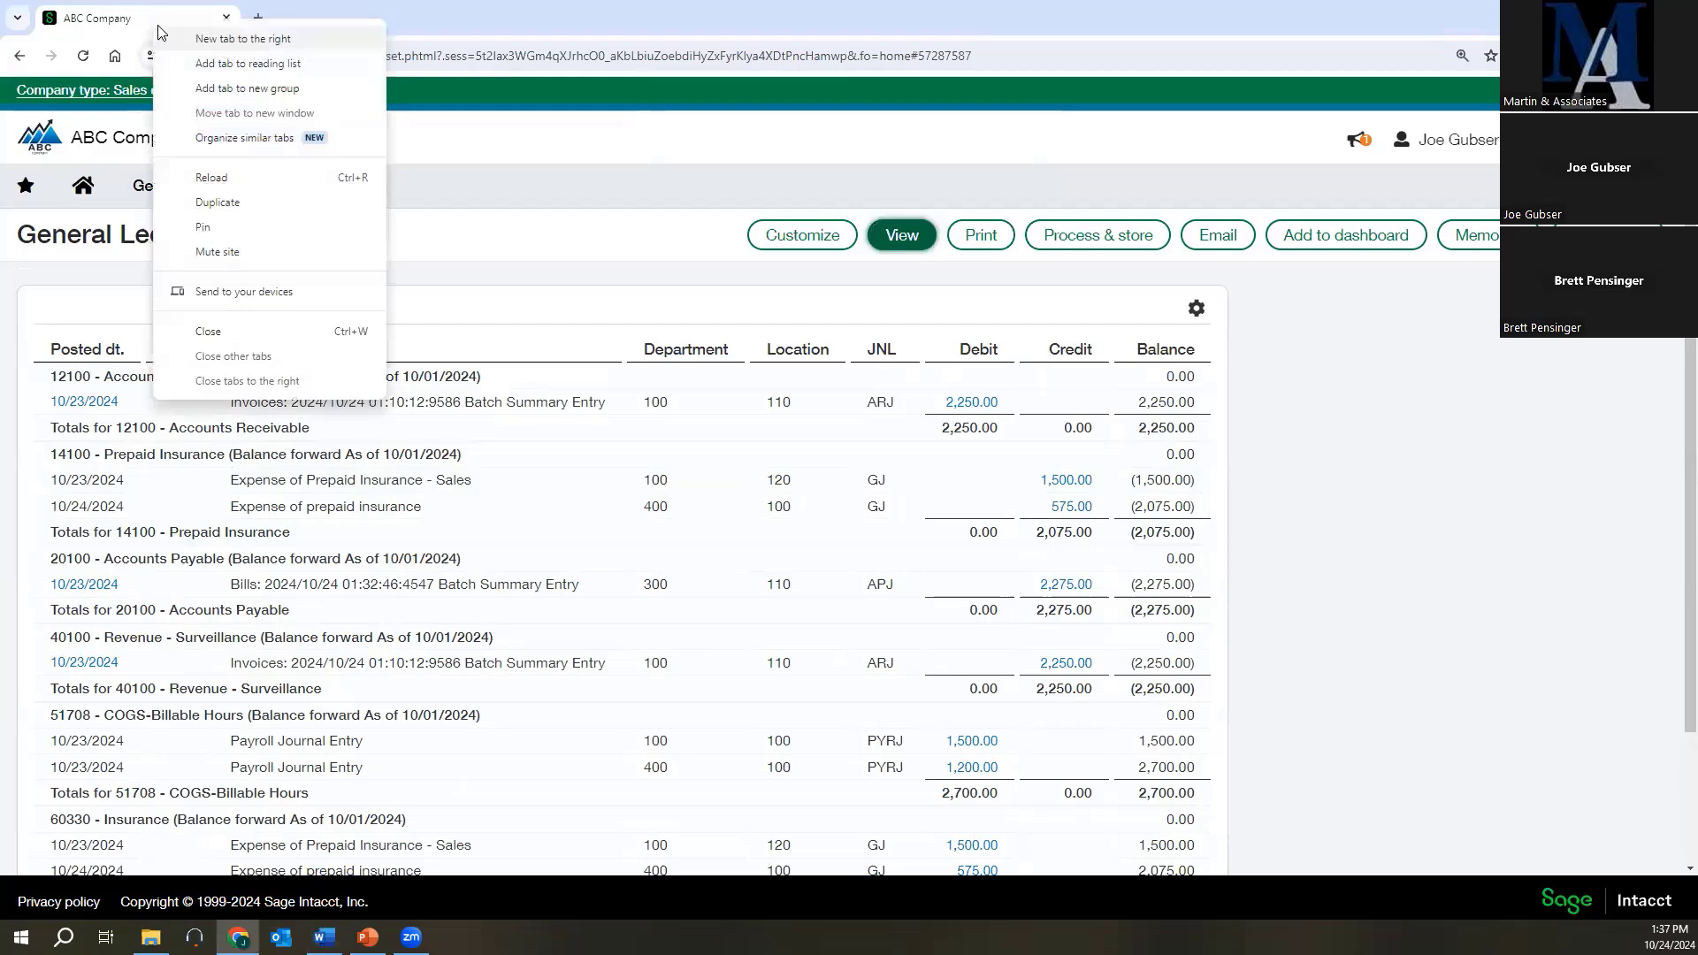
{"action": "left_click", "coordinate": [219, 198]}
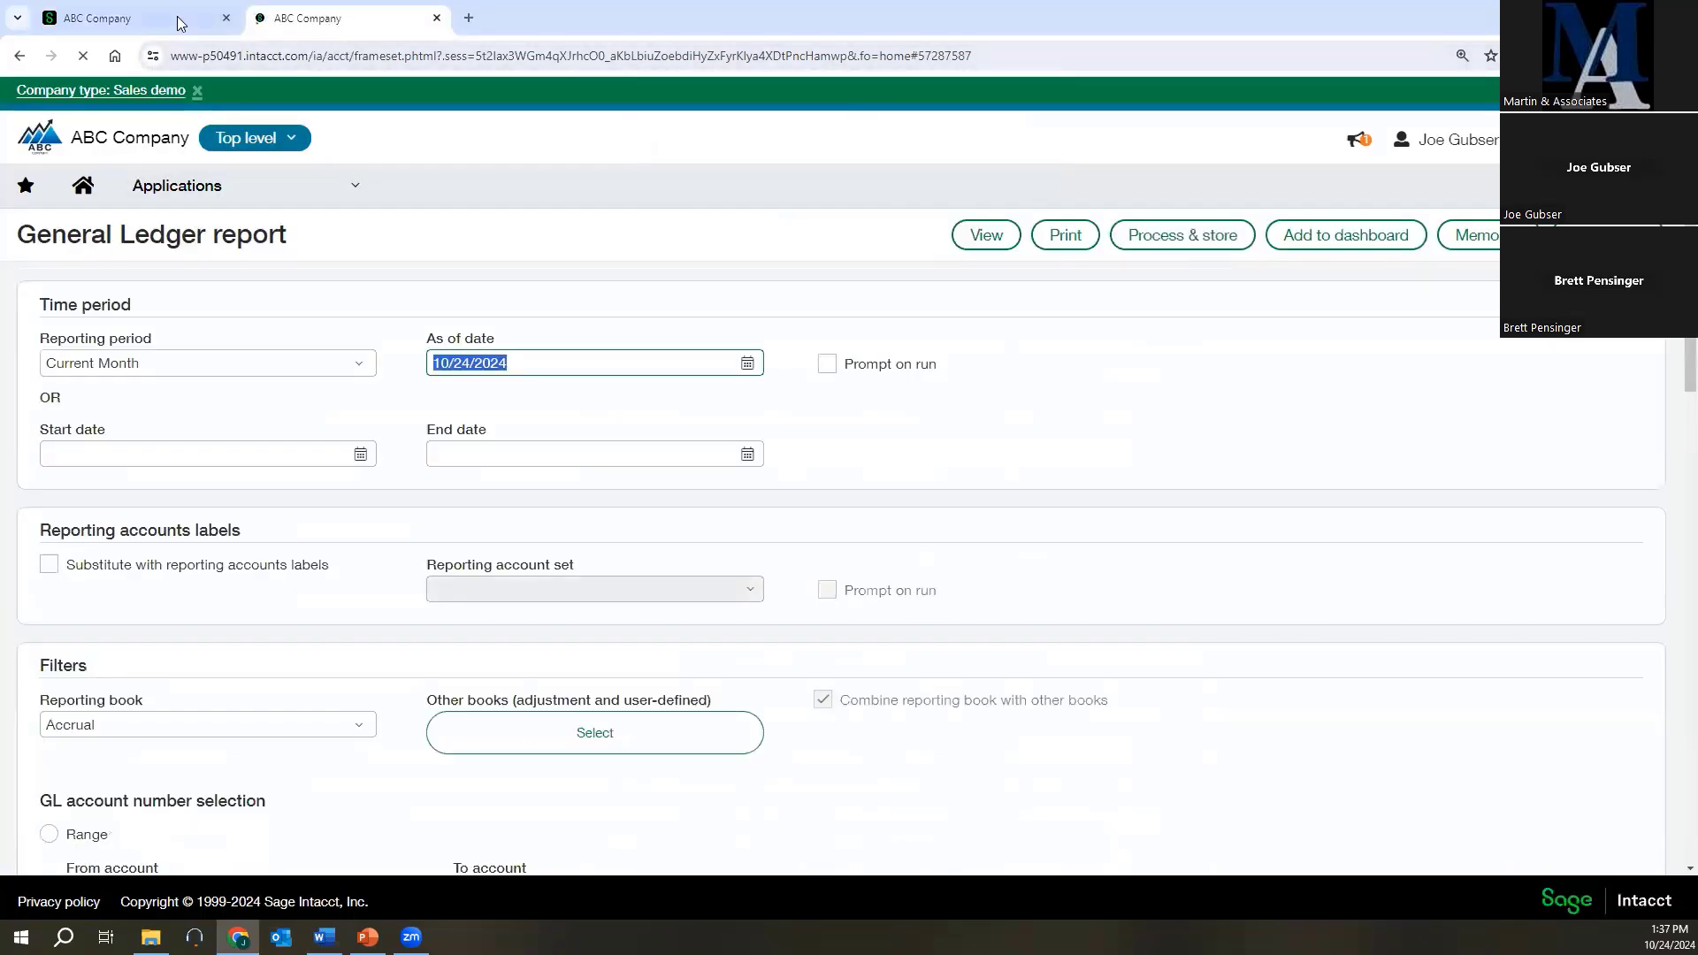
Start a new Accounts Receivable invoice for the customer Universal Alarms.
{"action": "left_click", "coordinate": [191, 186]}
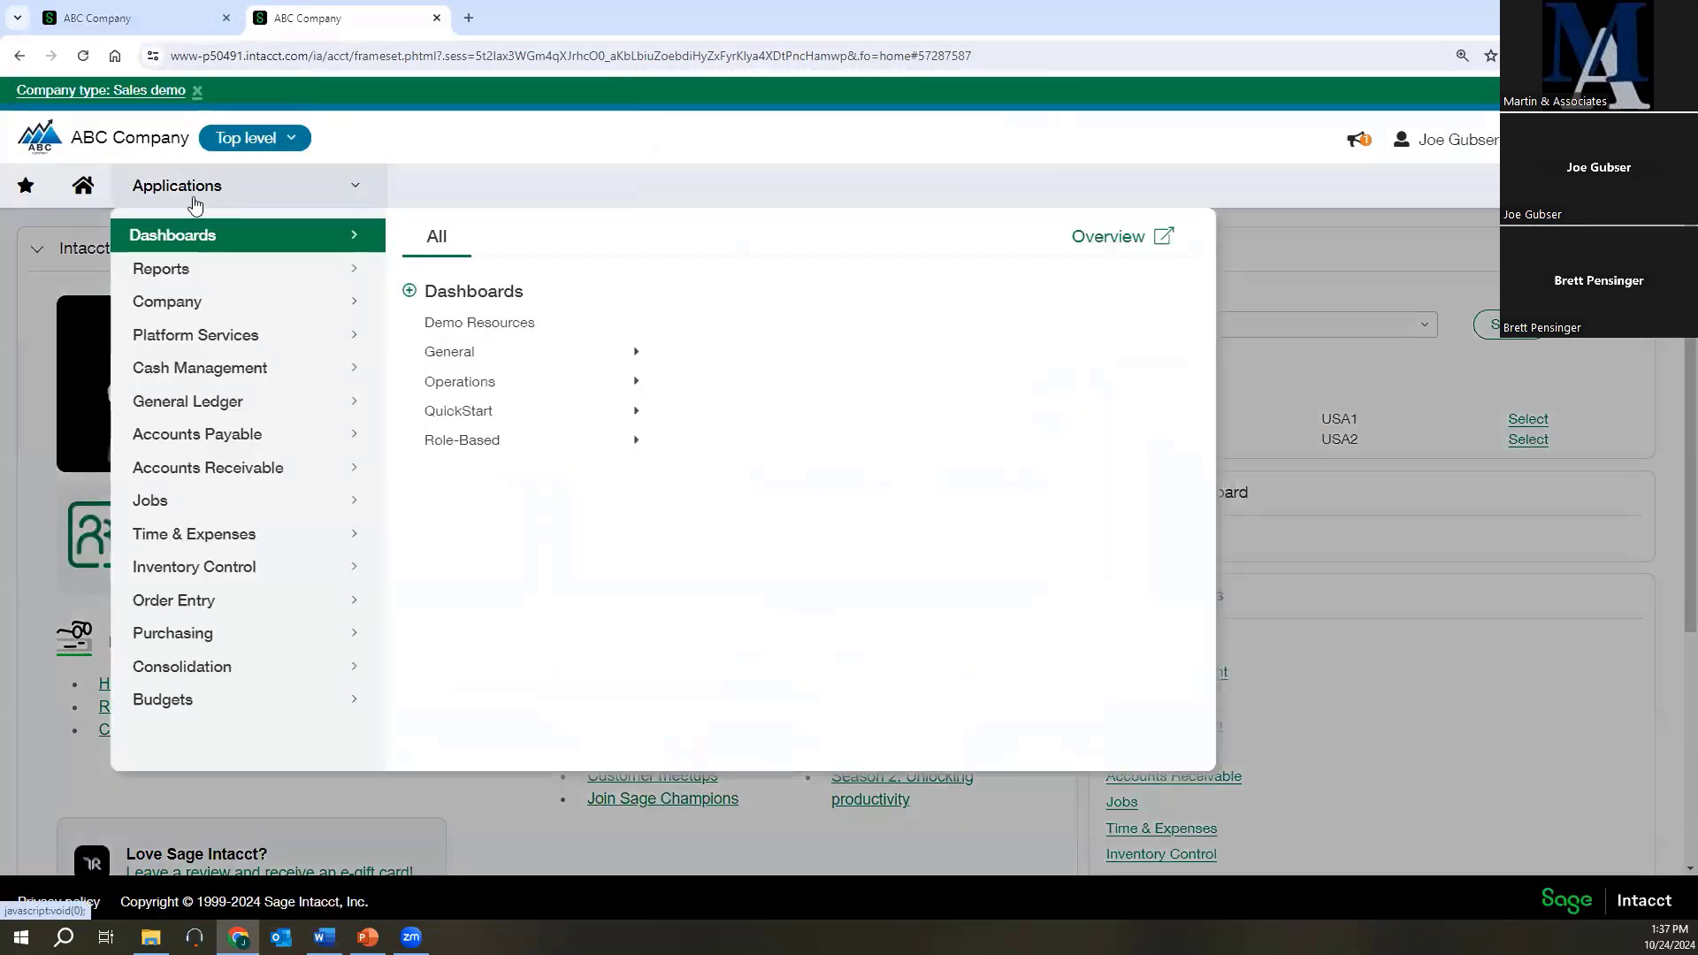
{"action": "left_click", "coordinate": [235, 477]}
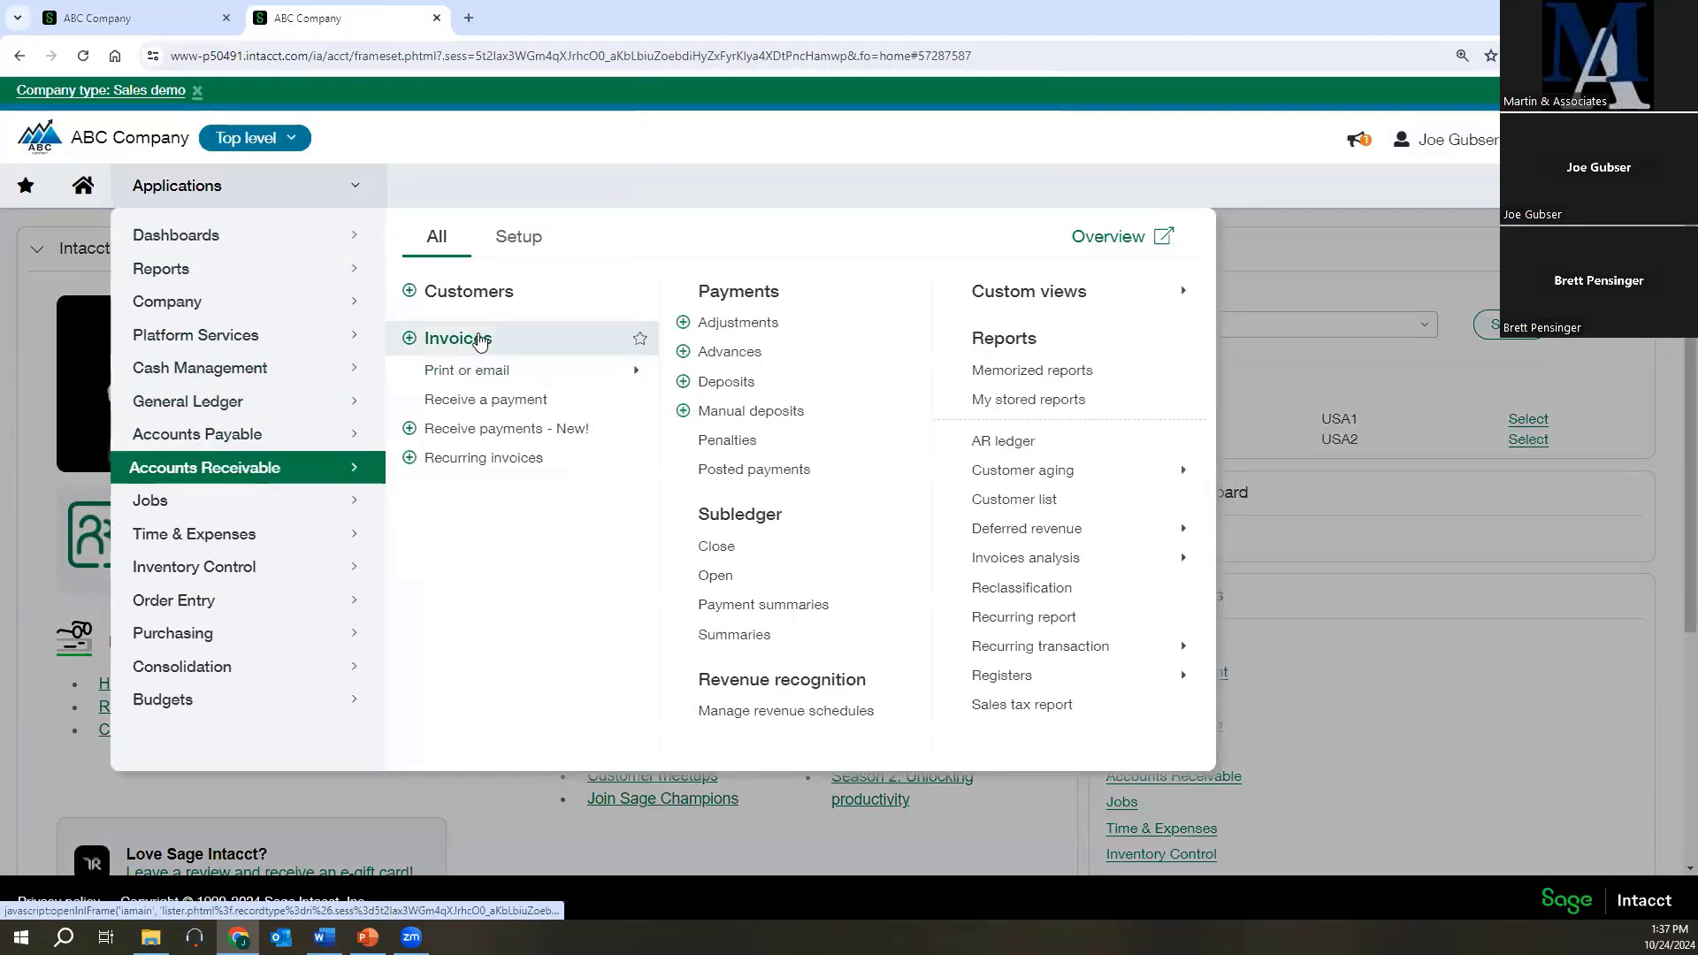
{"action": "left_click", "coordinate": [467, 350]}
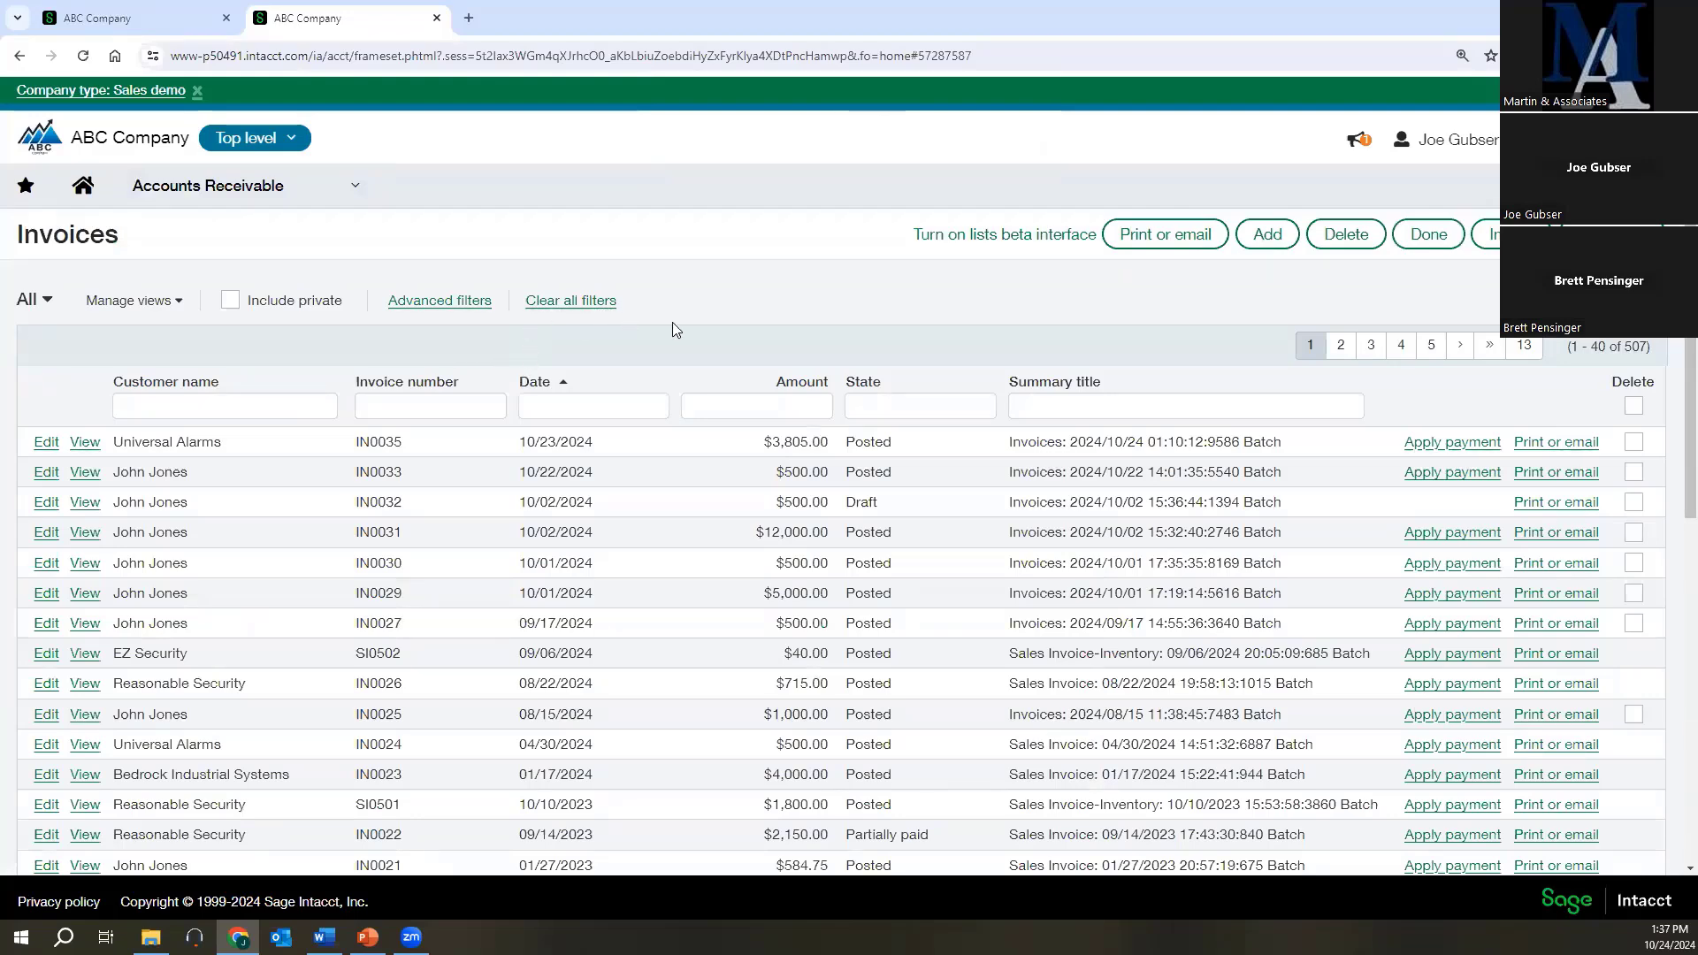
{"action": "left_click", "coordinate": [1268, 235]}
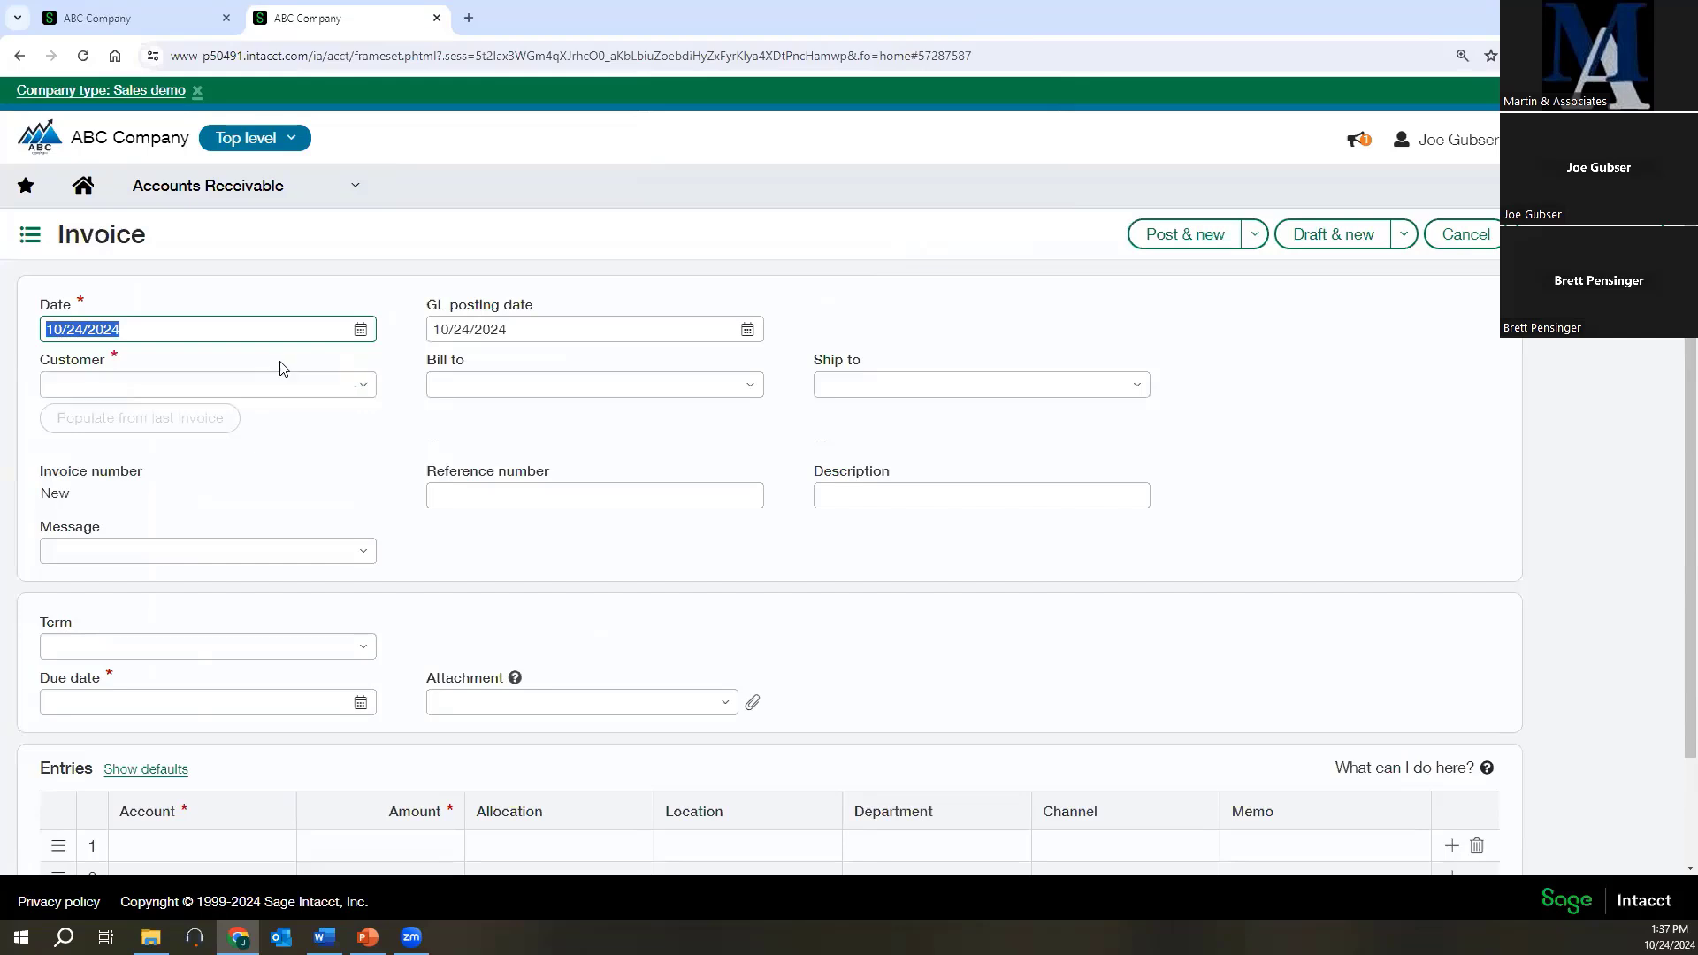
{"action": "left_click", "coordinate": [274, 389]}
{"action": "left_click", "coordinate": [372, 393]}
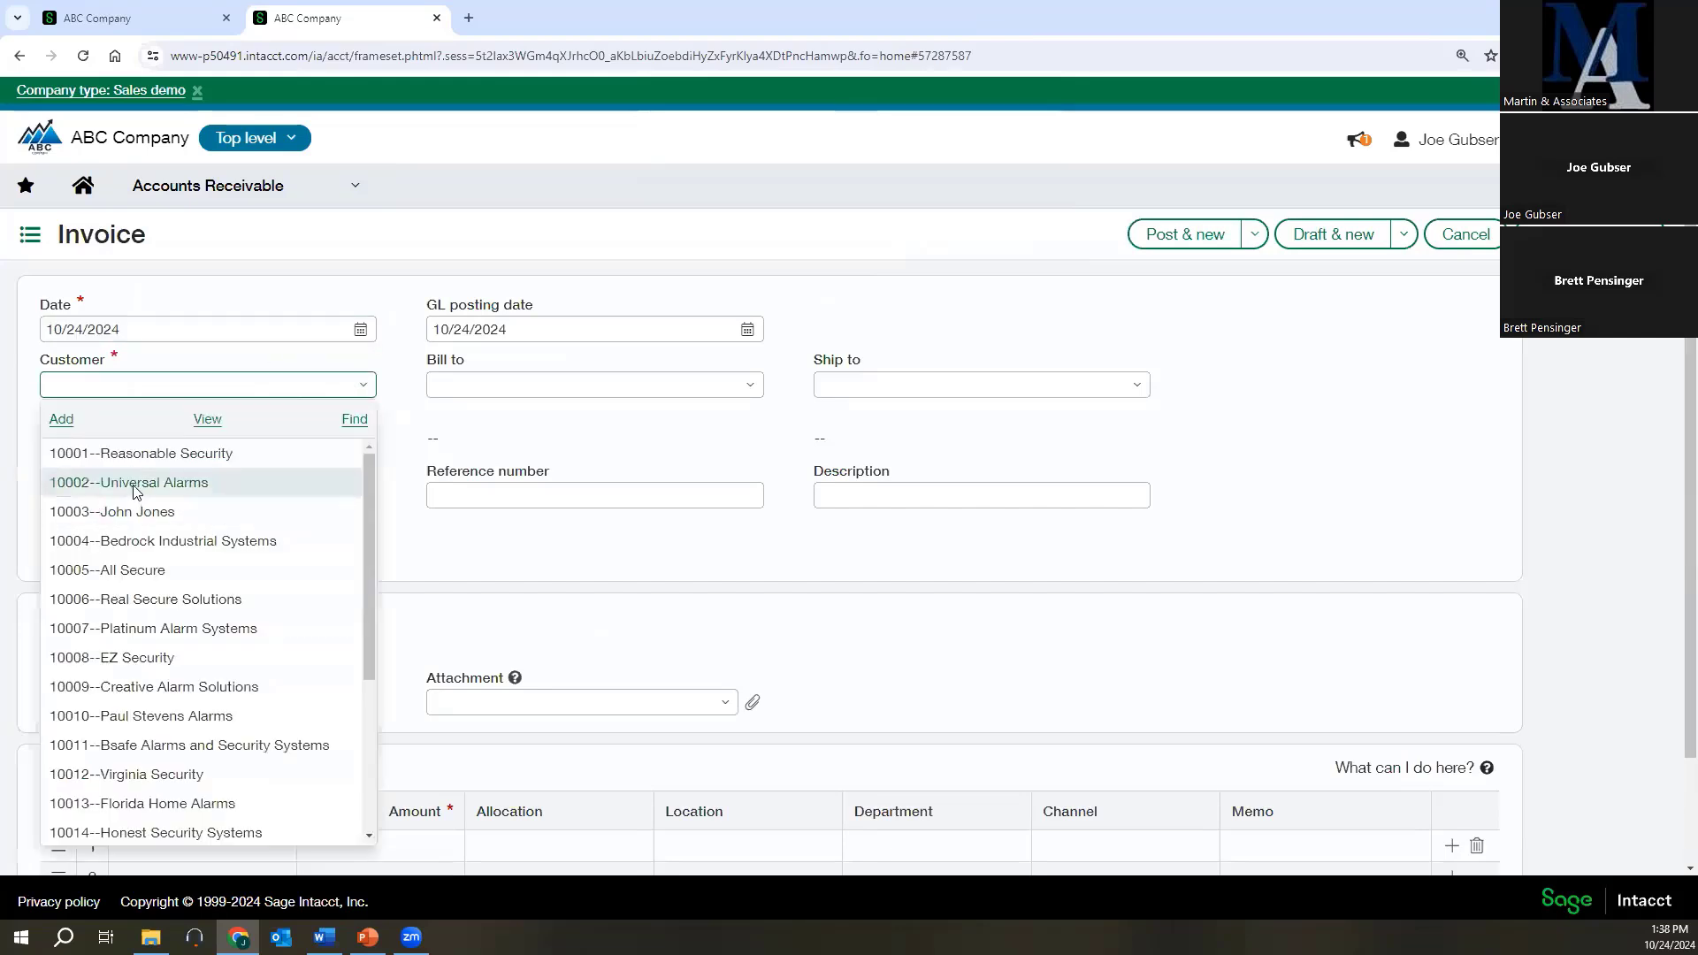
{"action": "left_click", "coordinate": [136, 483]}
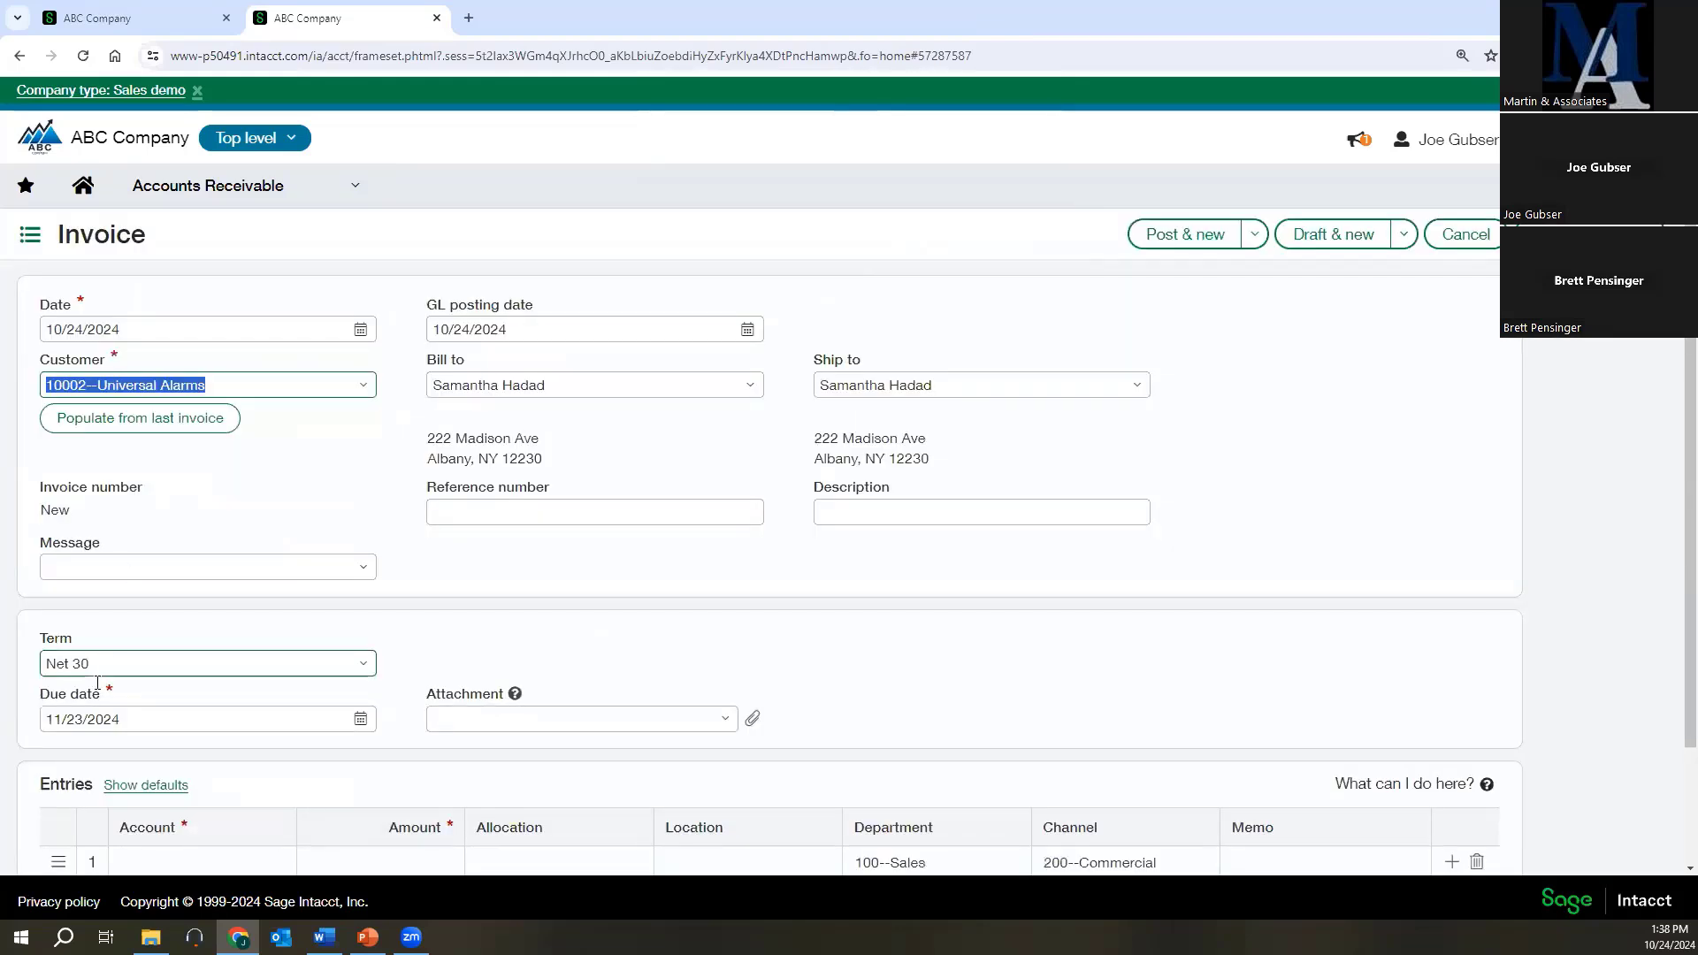
Show the default dimension fields for the invoice entries, look through them, and hide them again.
{"action": "scroll", "coordinate": [226, 761], "scroll_direction": "down", "scroll_amount": 2}
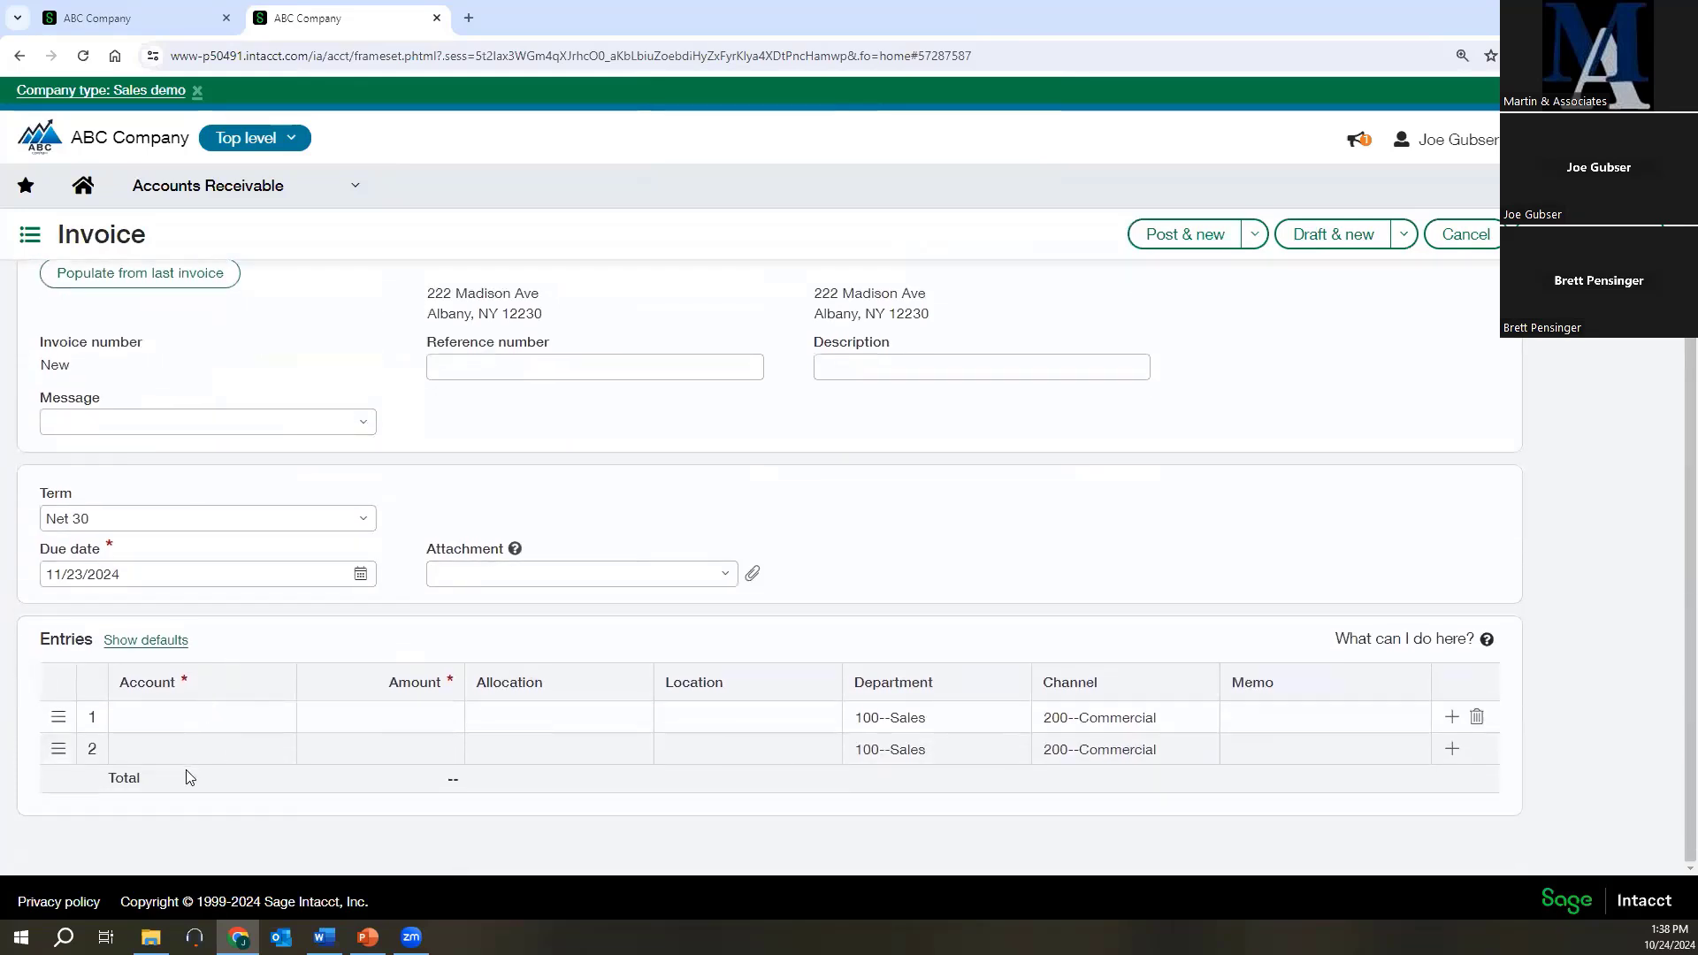
{"action": "left_click", "coordinate": [134, 640]}
{"action": "scroll", "coordinate": [270, 698], "scroll_direction": "down", "scroll_amount": 2}
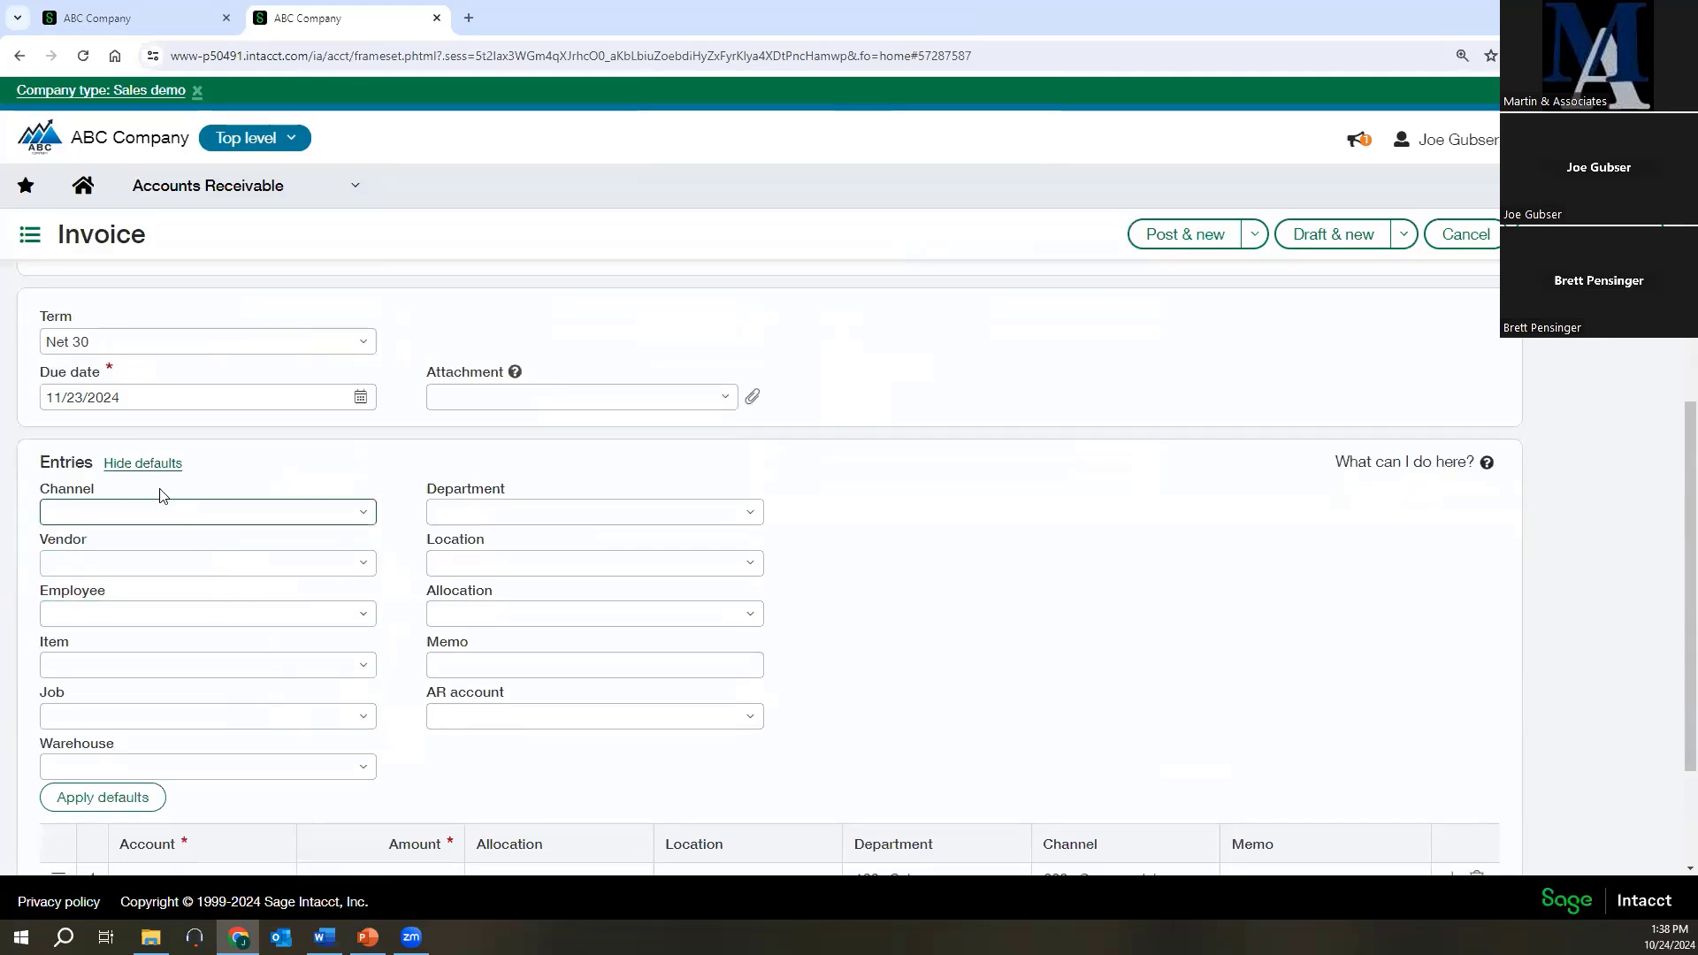
{"action": "left_click", "coordinate": [143, 464]}
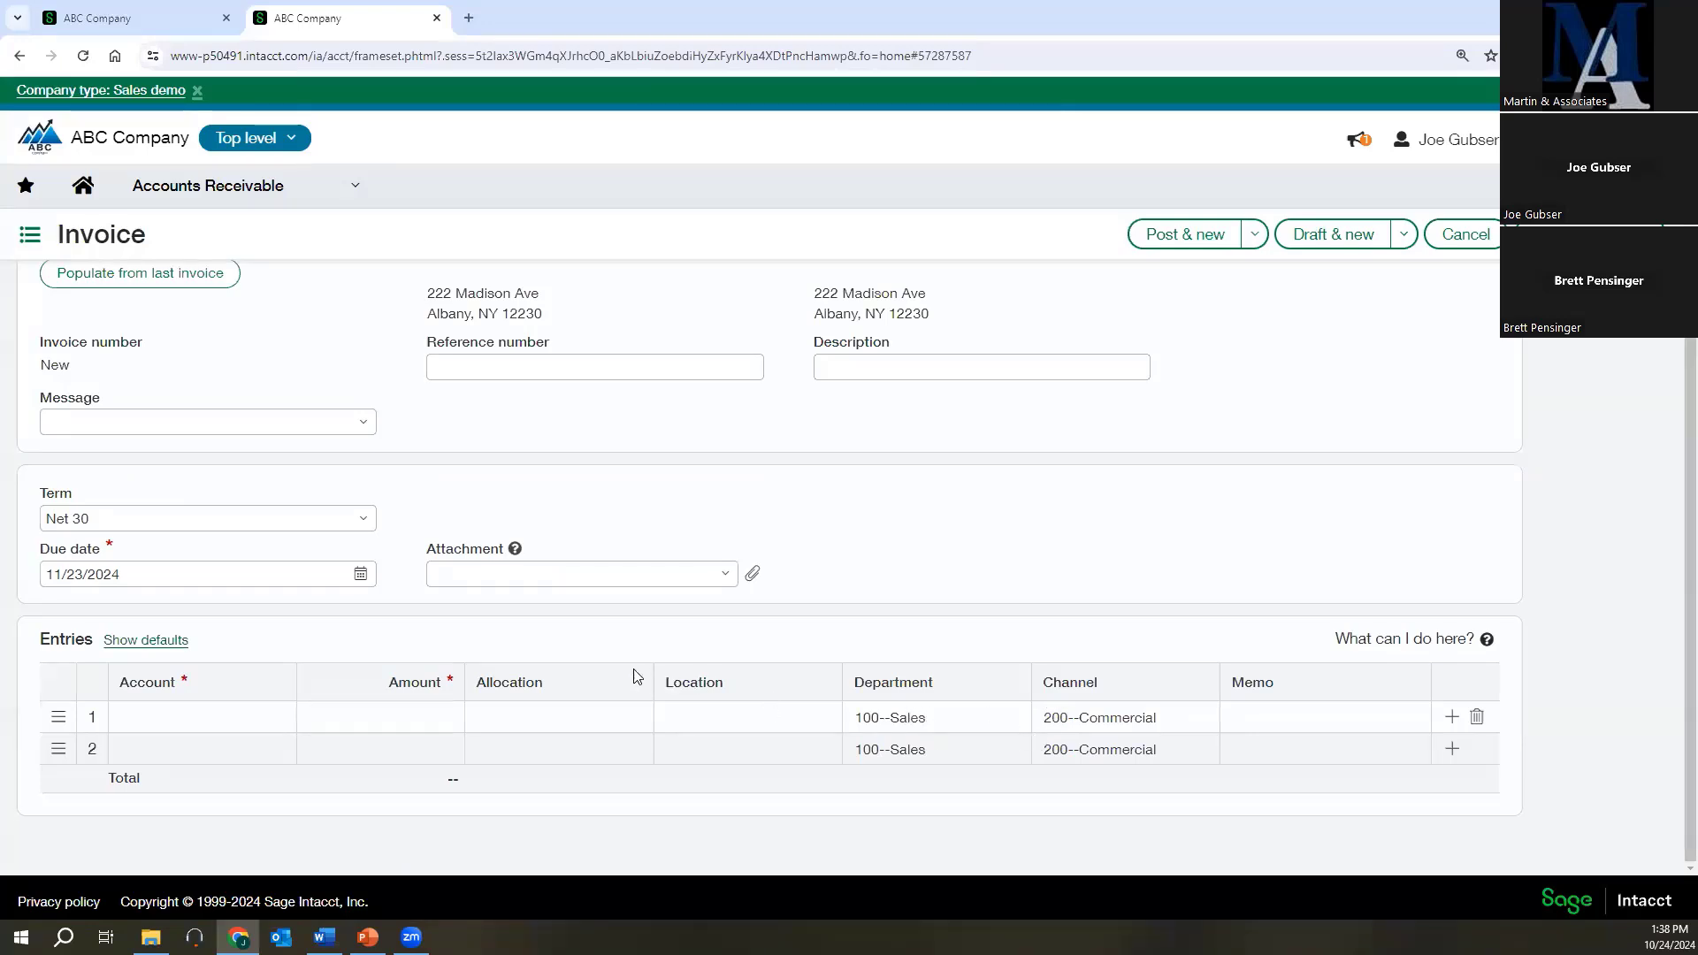
{"action": "scroll", "coordinate": [629, 663], "scroll_direction": "up", "scroll_amount": 2}
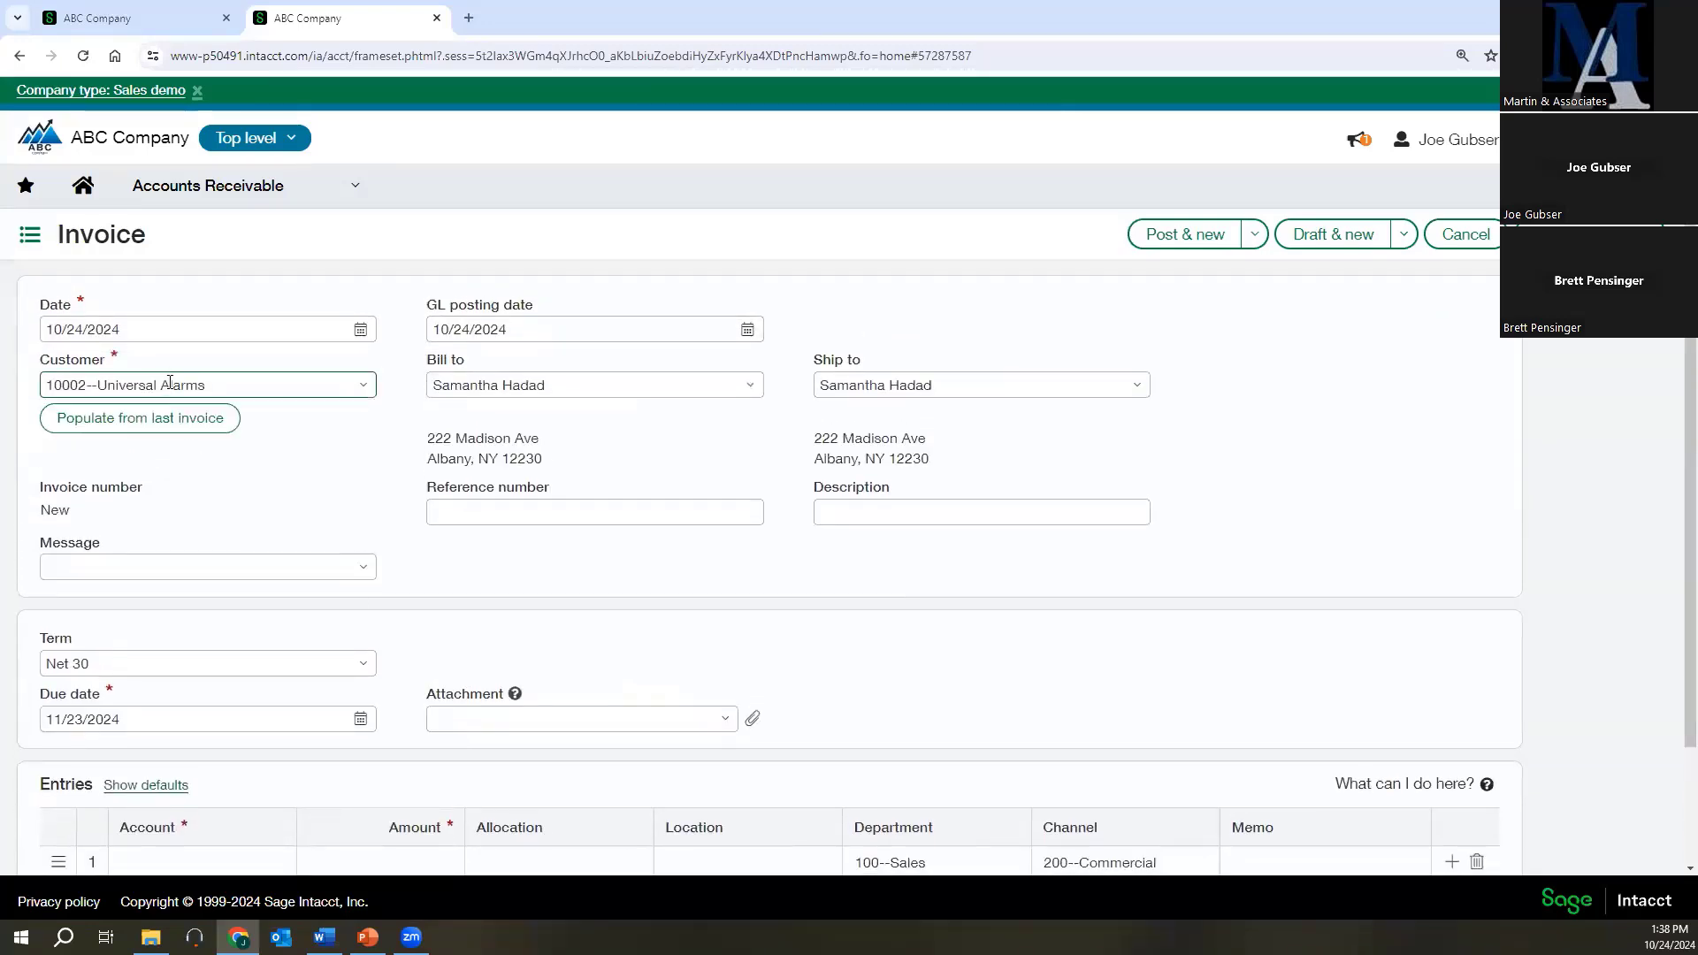
Fill the invoice's first entry line with account 40200--Revenue - Entry, amount 1,000 and location 100--USA1.
{"action": "scroll", "coordinate": [322, 583], "scroll_direction": "down", "scroll_amount": 2}
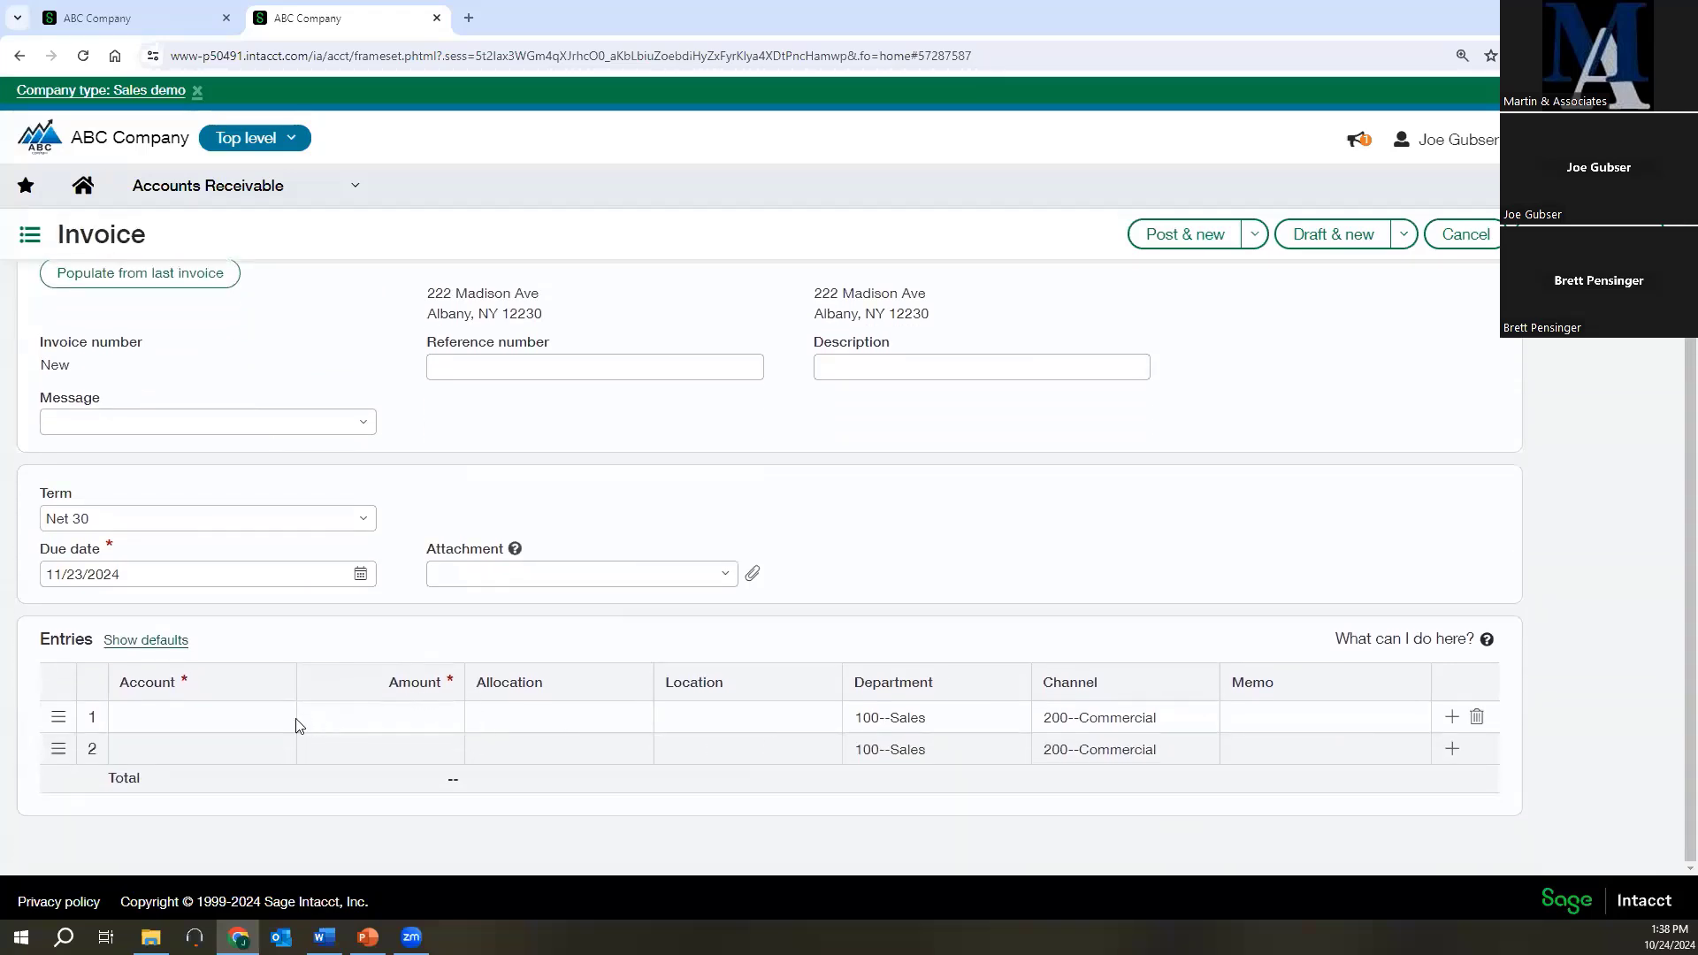
{"action": "left_click", "coordinate": [243, 720]}
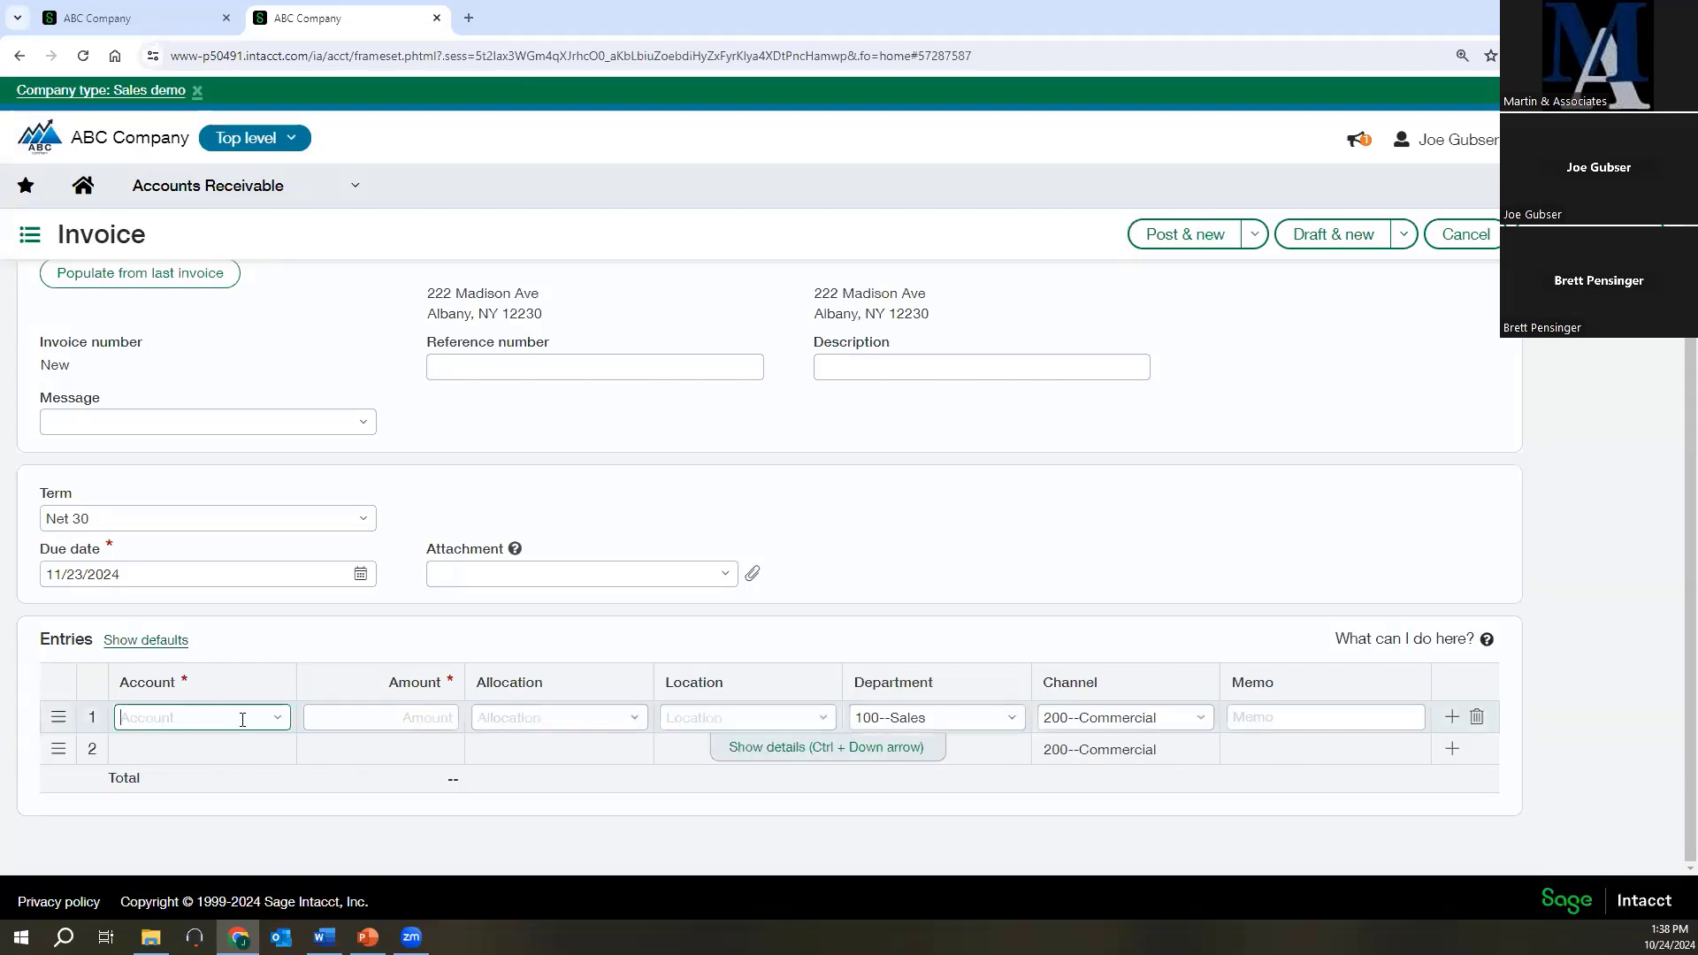
{"action": "type", "text": "4020"}
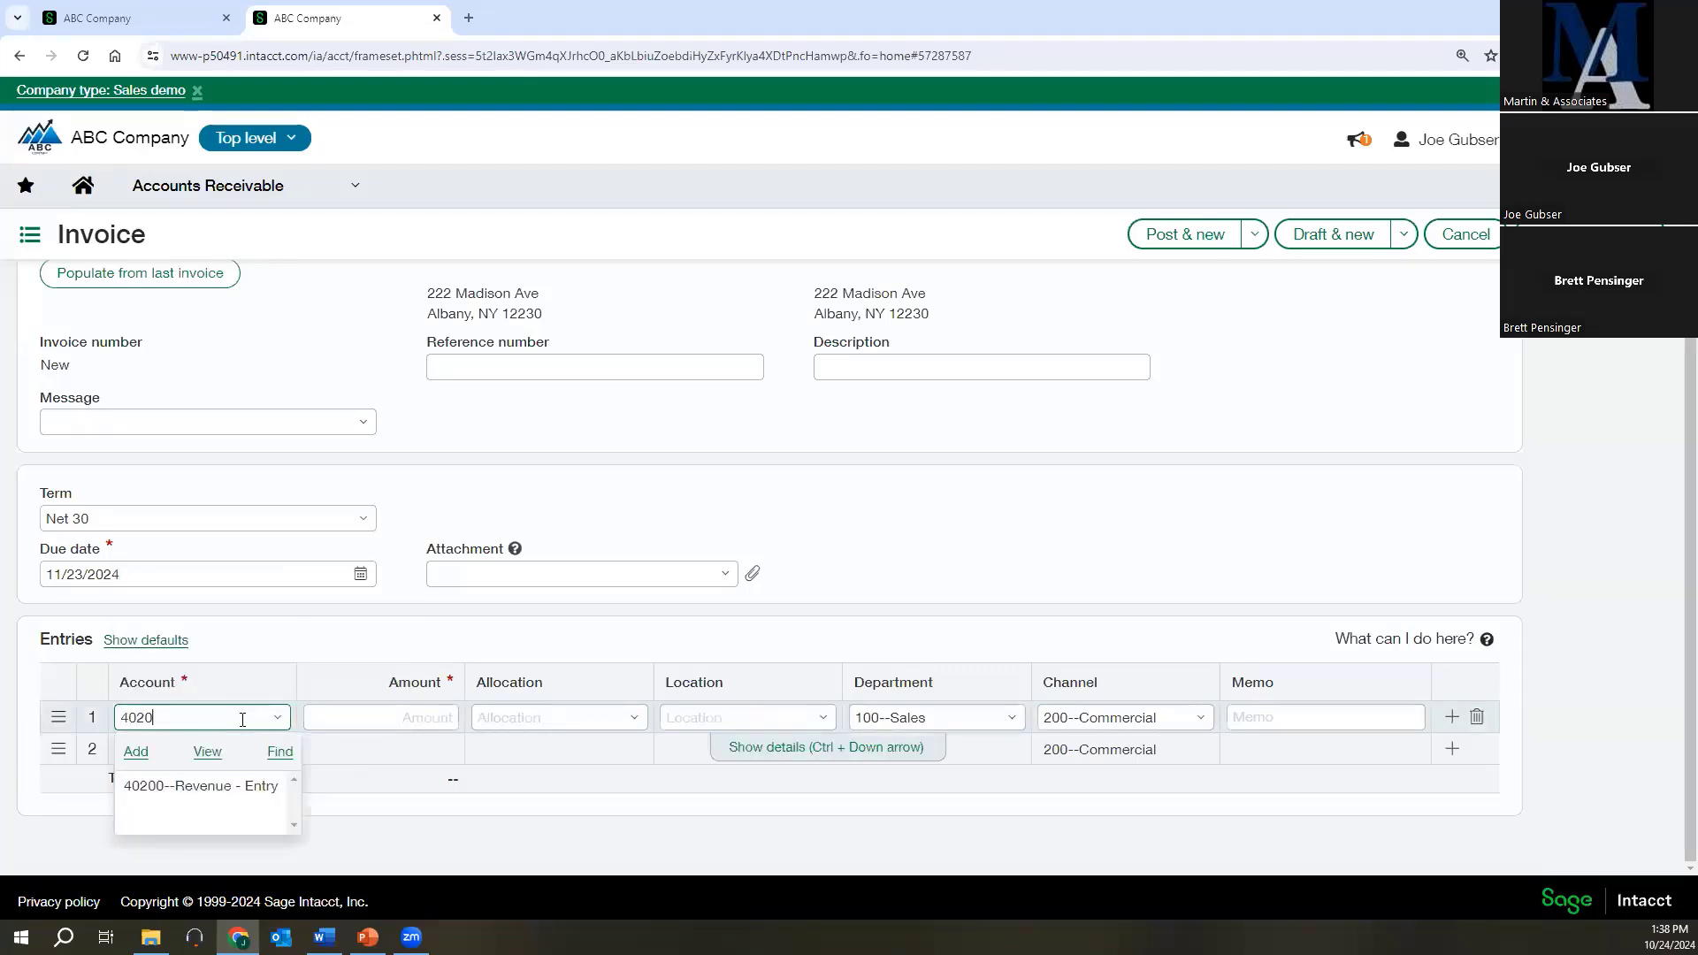
{"action": "left_click", "coordinate": [198, 783]}
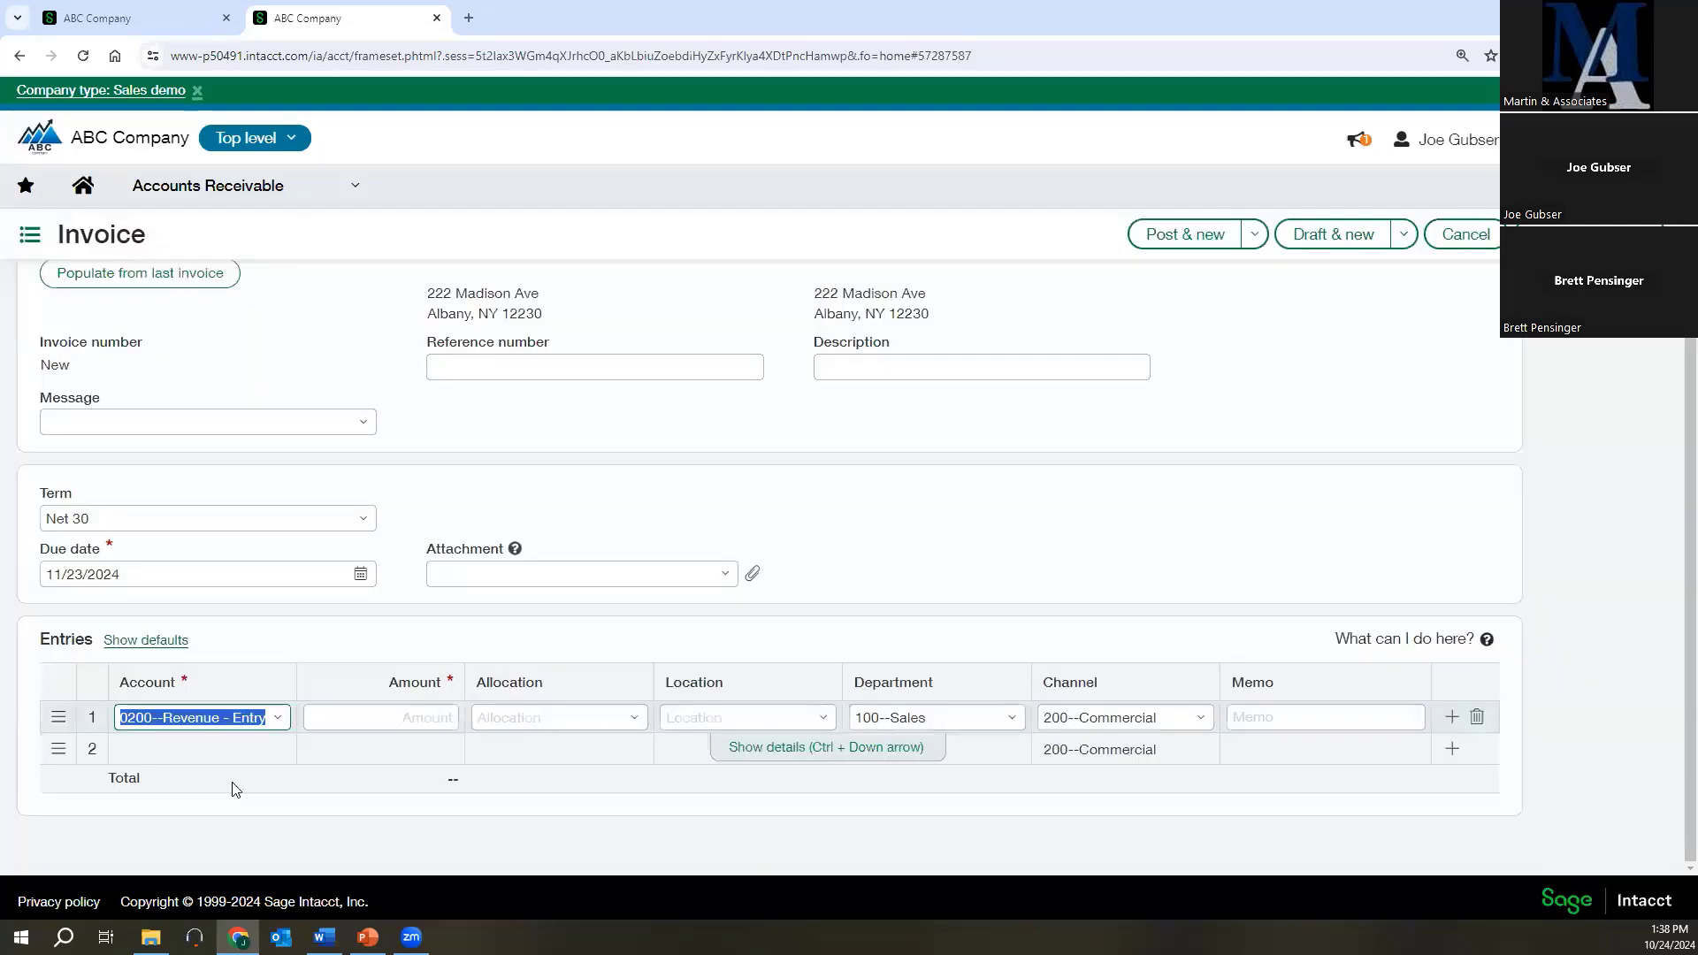
{"action": "left_click", "coordinate": [373, 716]}
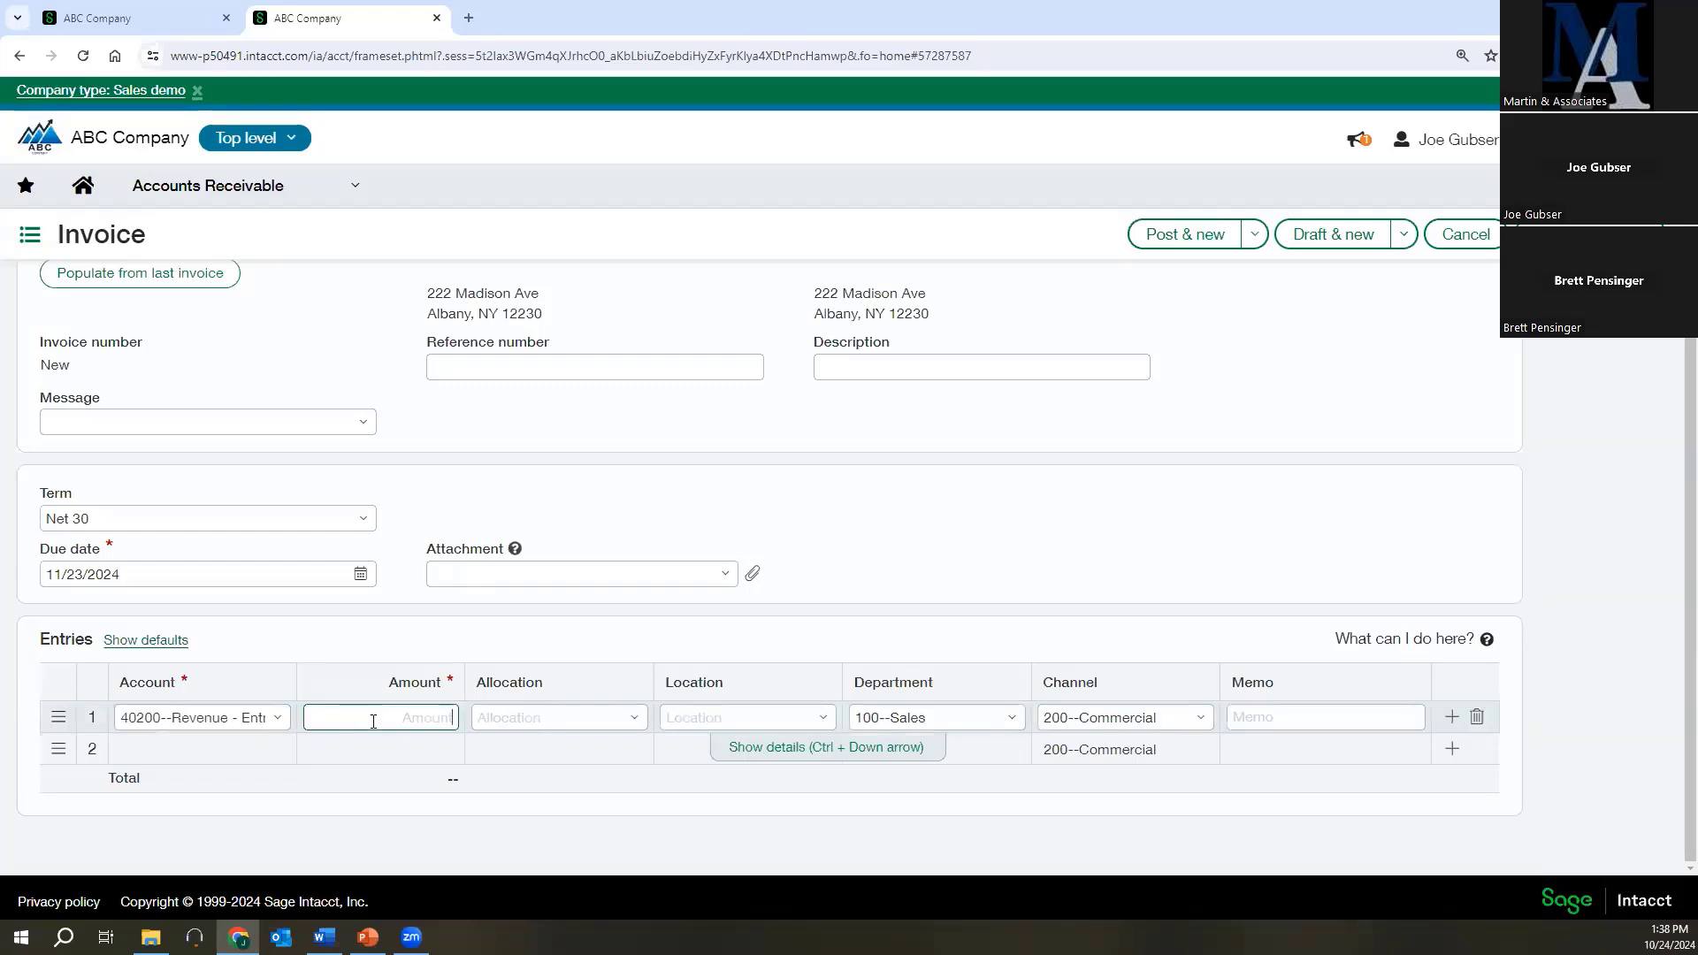
{"action": "type", "text": "1,000"}
{"action": "left_click", "coordinate": [725, 714]}
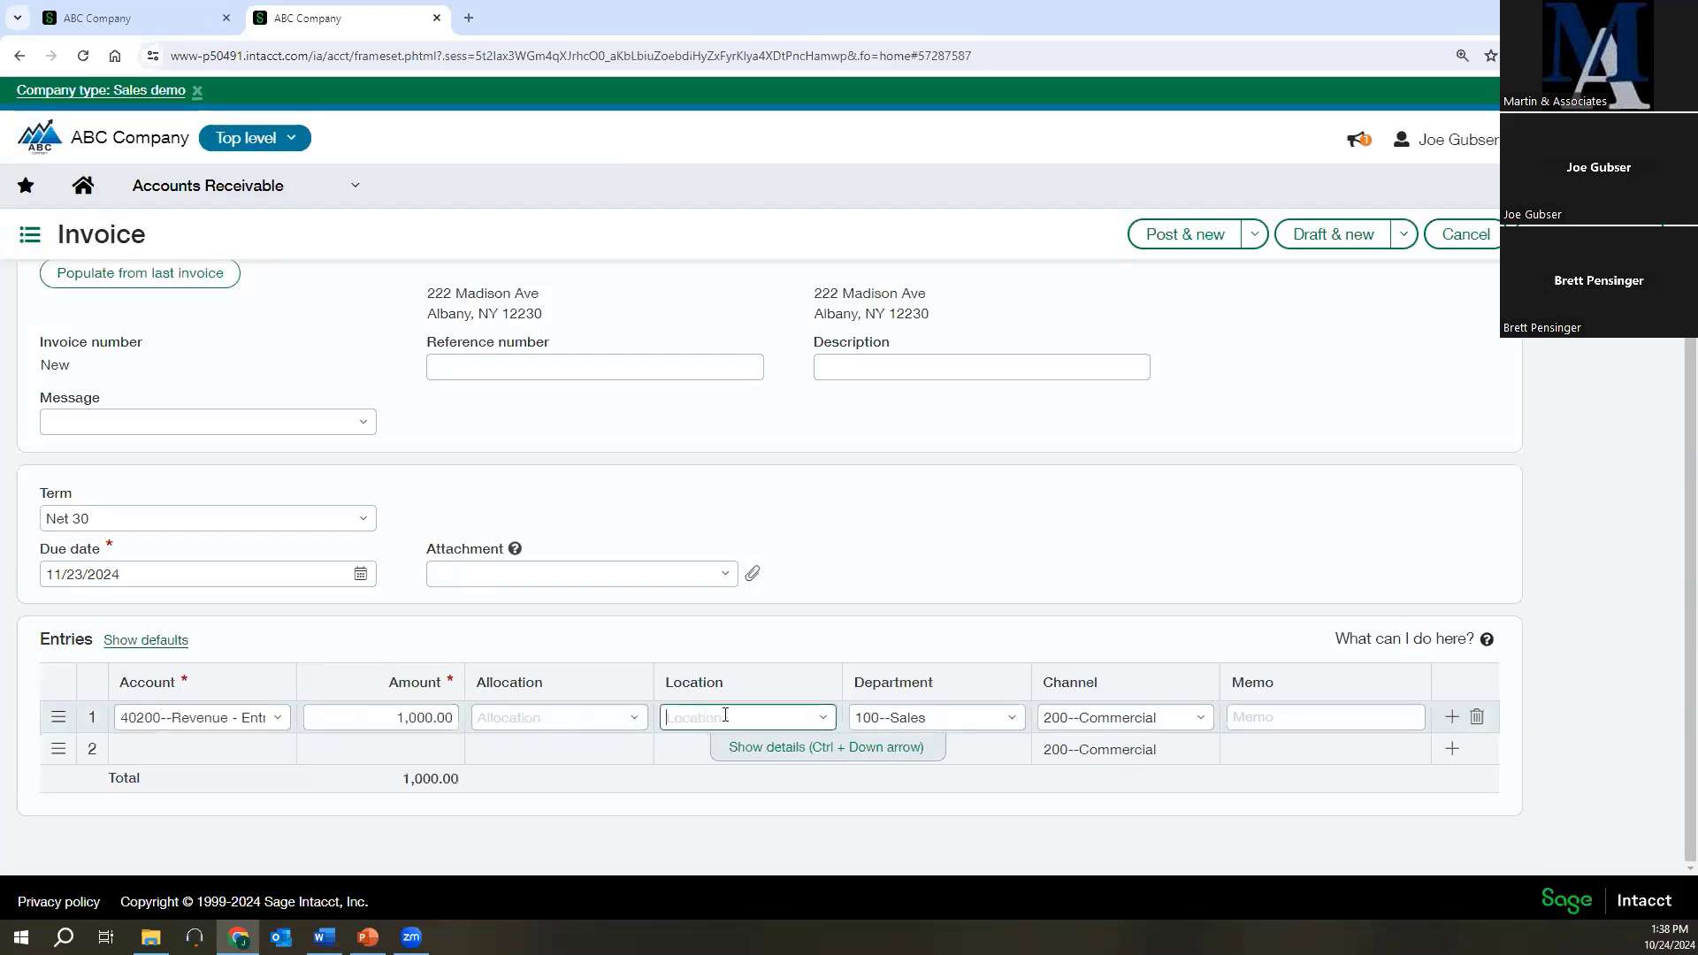
{"action": "left_click", "coordinate": [819, 717]}
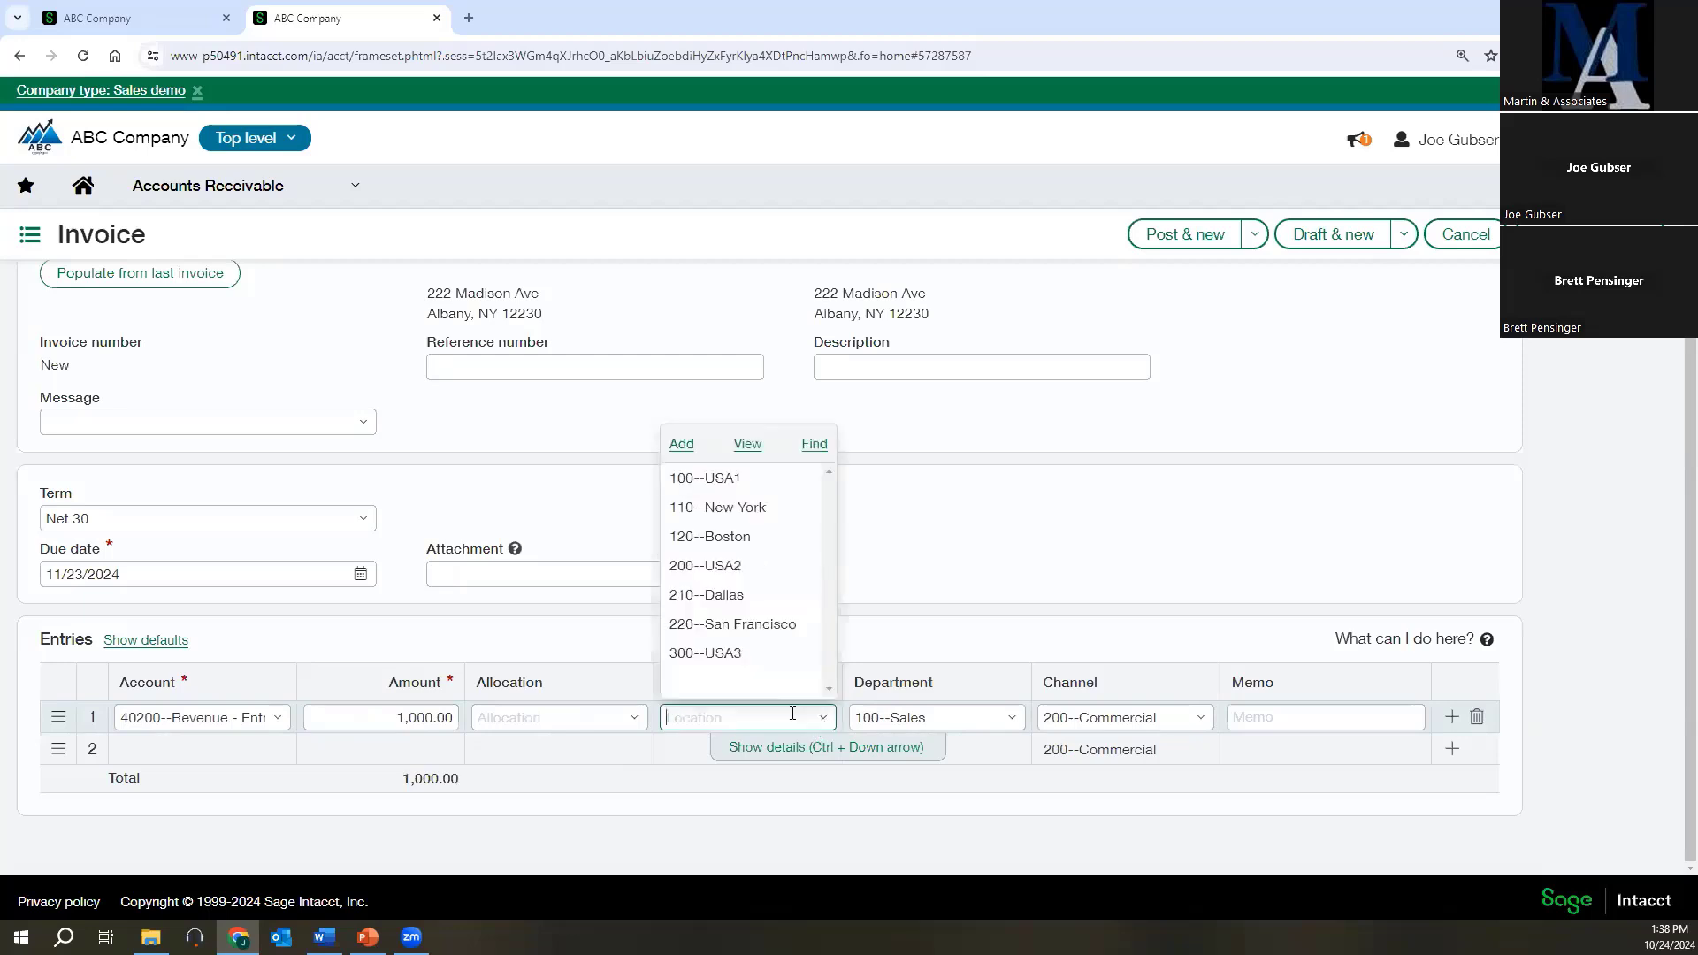
{"action": "left_click", "coordinate": [728, 476]}
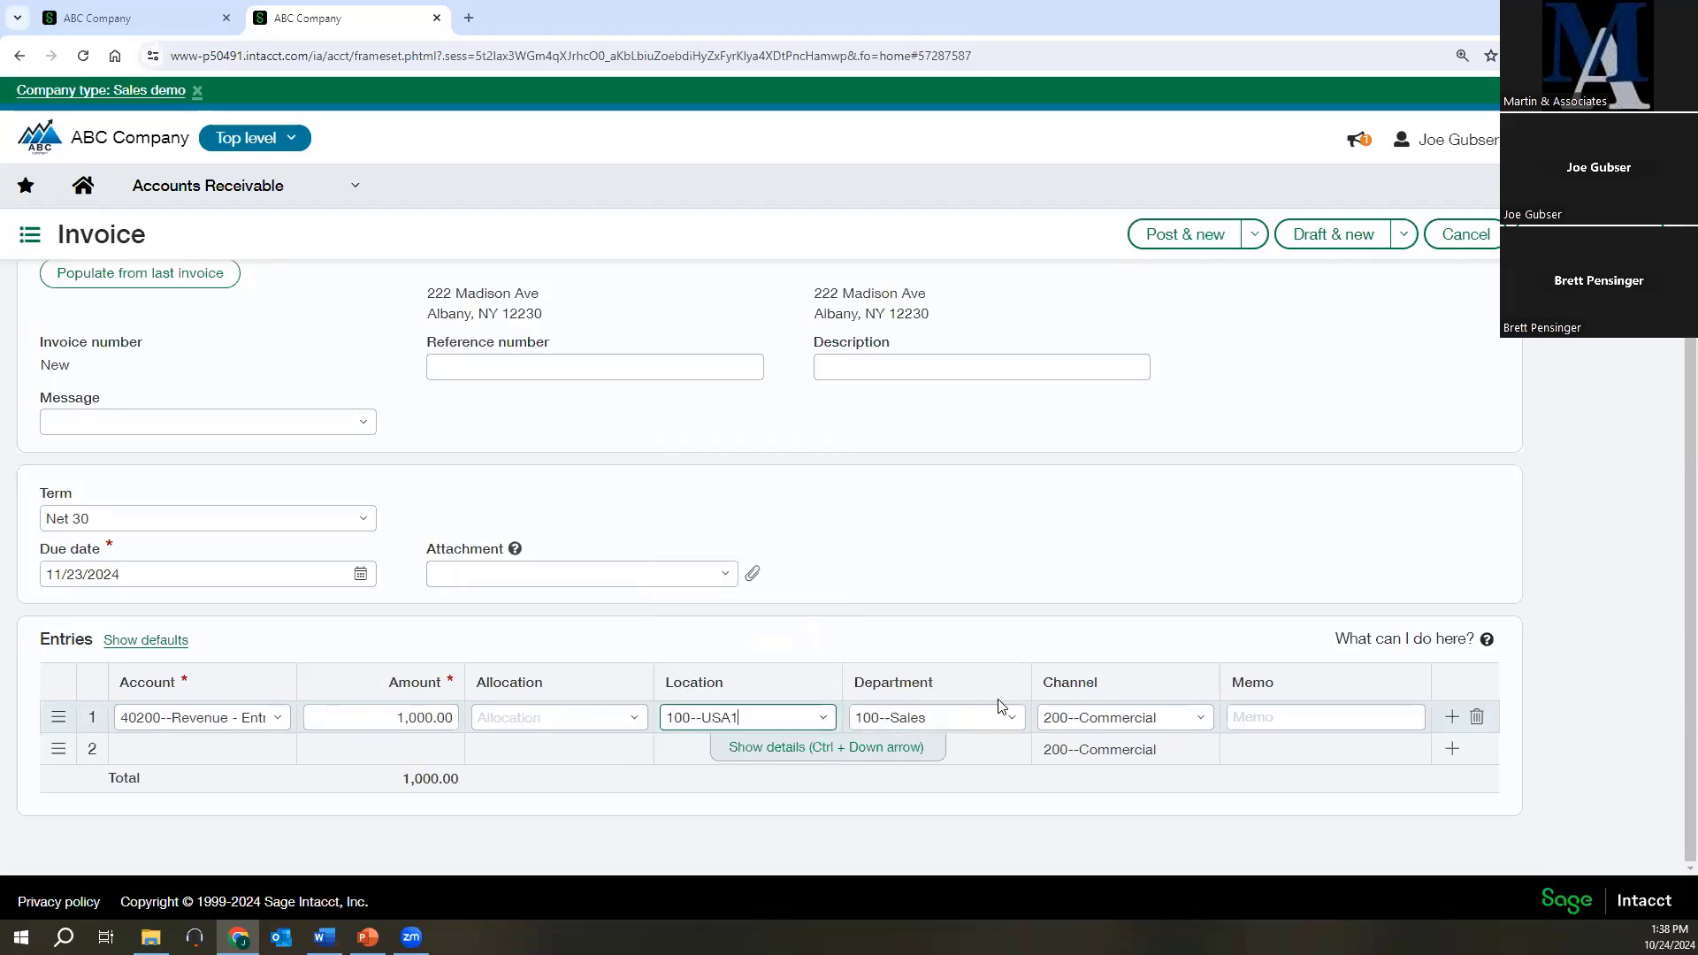
Add a second invoice entry line with account 40100--Revenue - Surveillance and amount 1,000.
{"action": "left_click", "coordinate": [228, 747]}
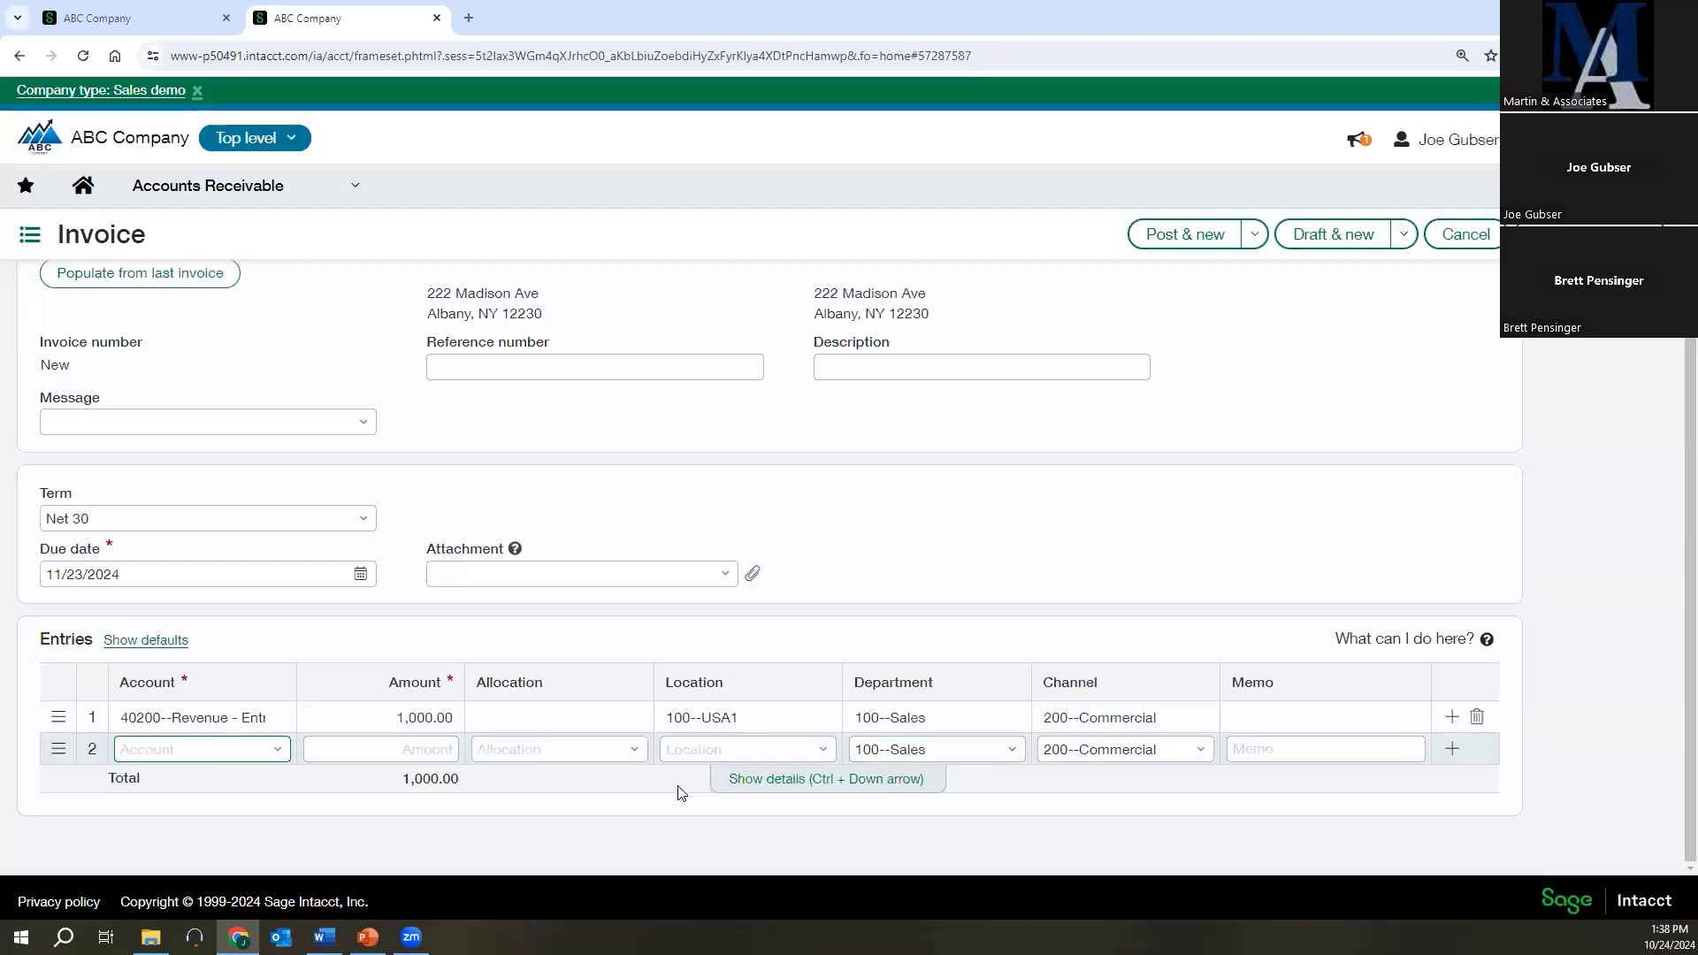
{"action": "type", "text": "40100"}
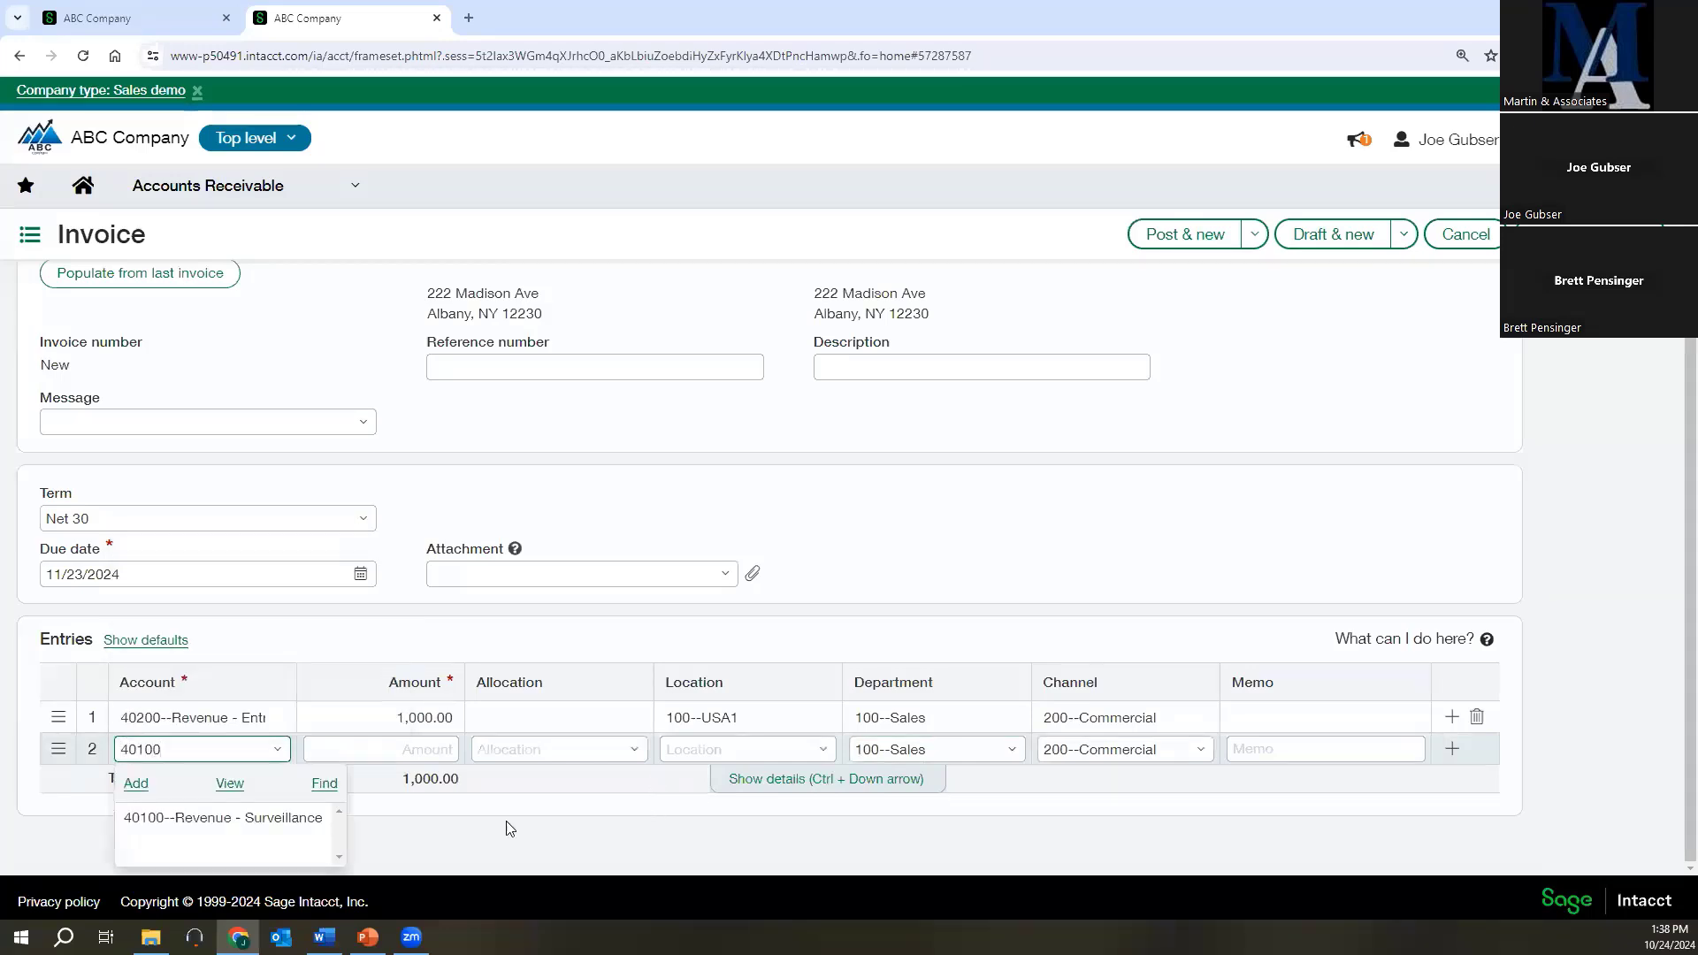
{"action": "left_click", "coordinate": [265, 817]}
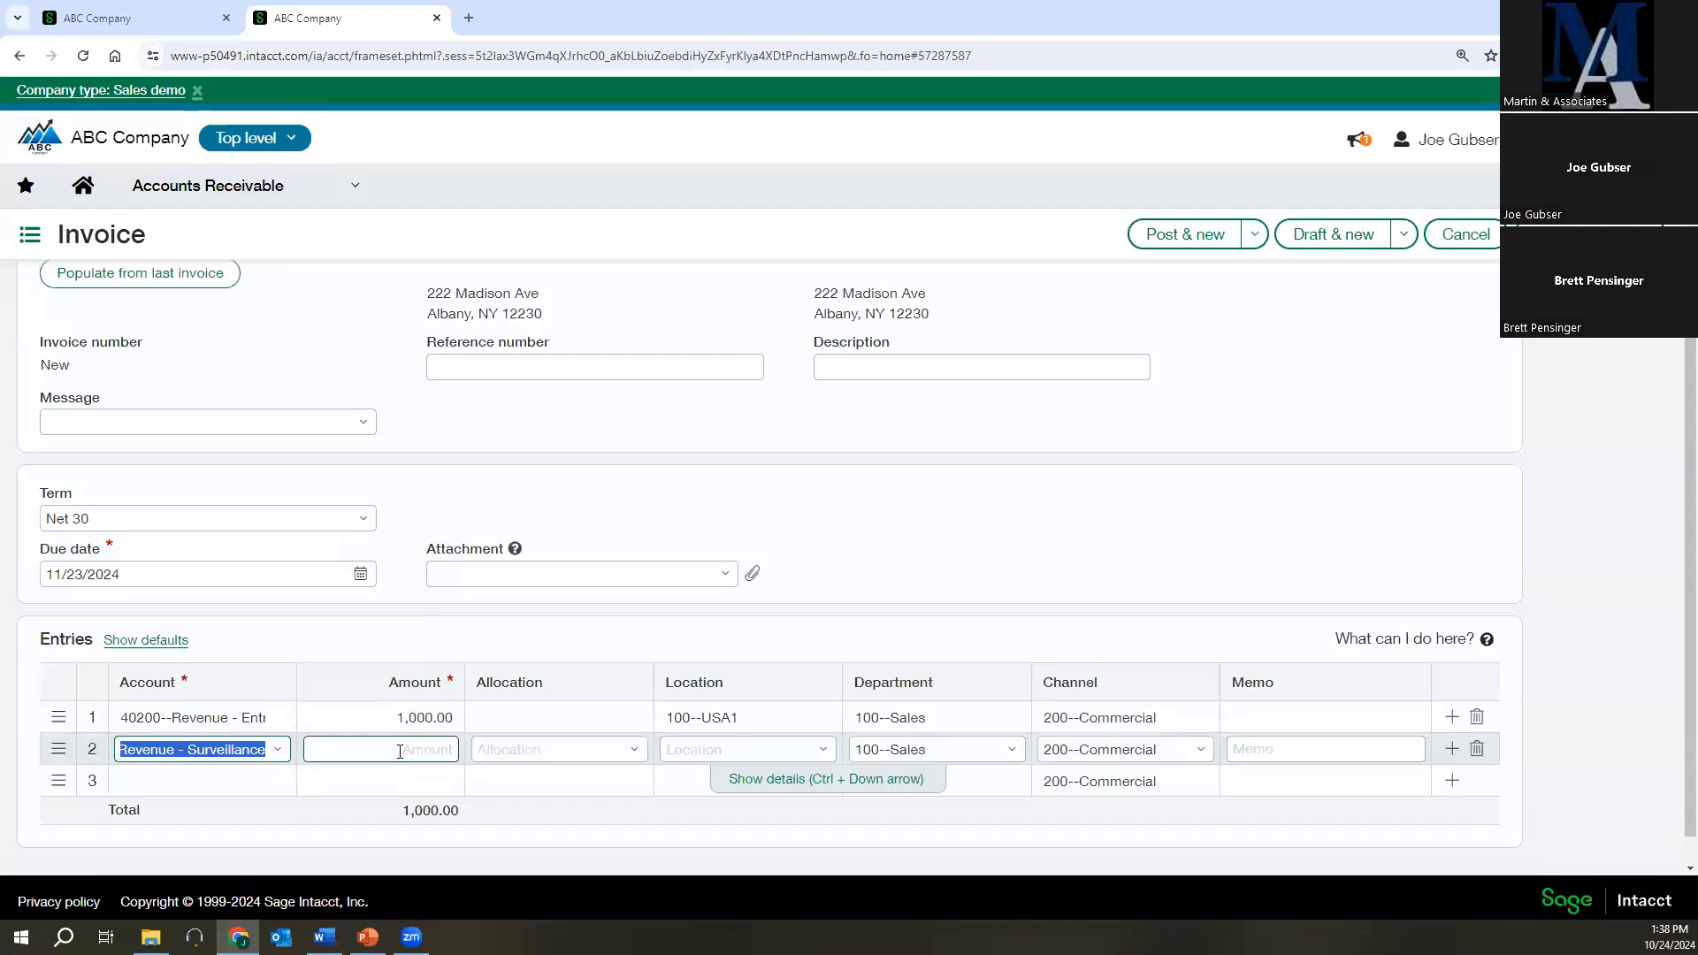
{"action": "left_click", "coordinate": [400, 751]}
{"action": "type", "text": "1,0"}
{"action": "type", "text": "000"}
{"action": "key", "text": "Return"}
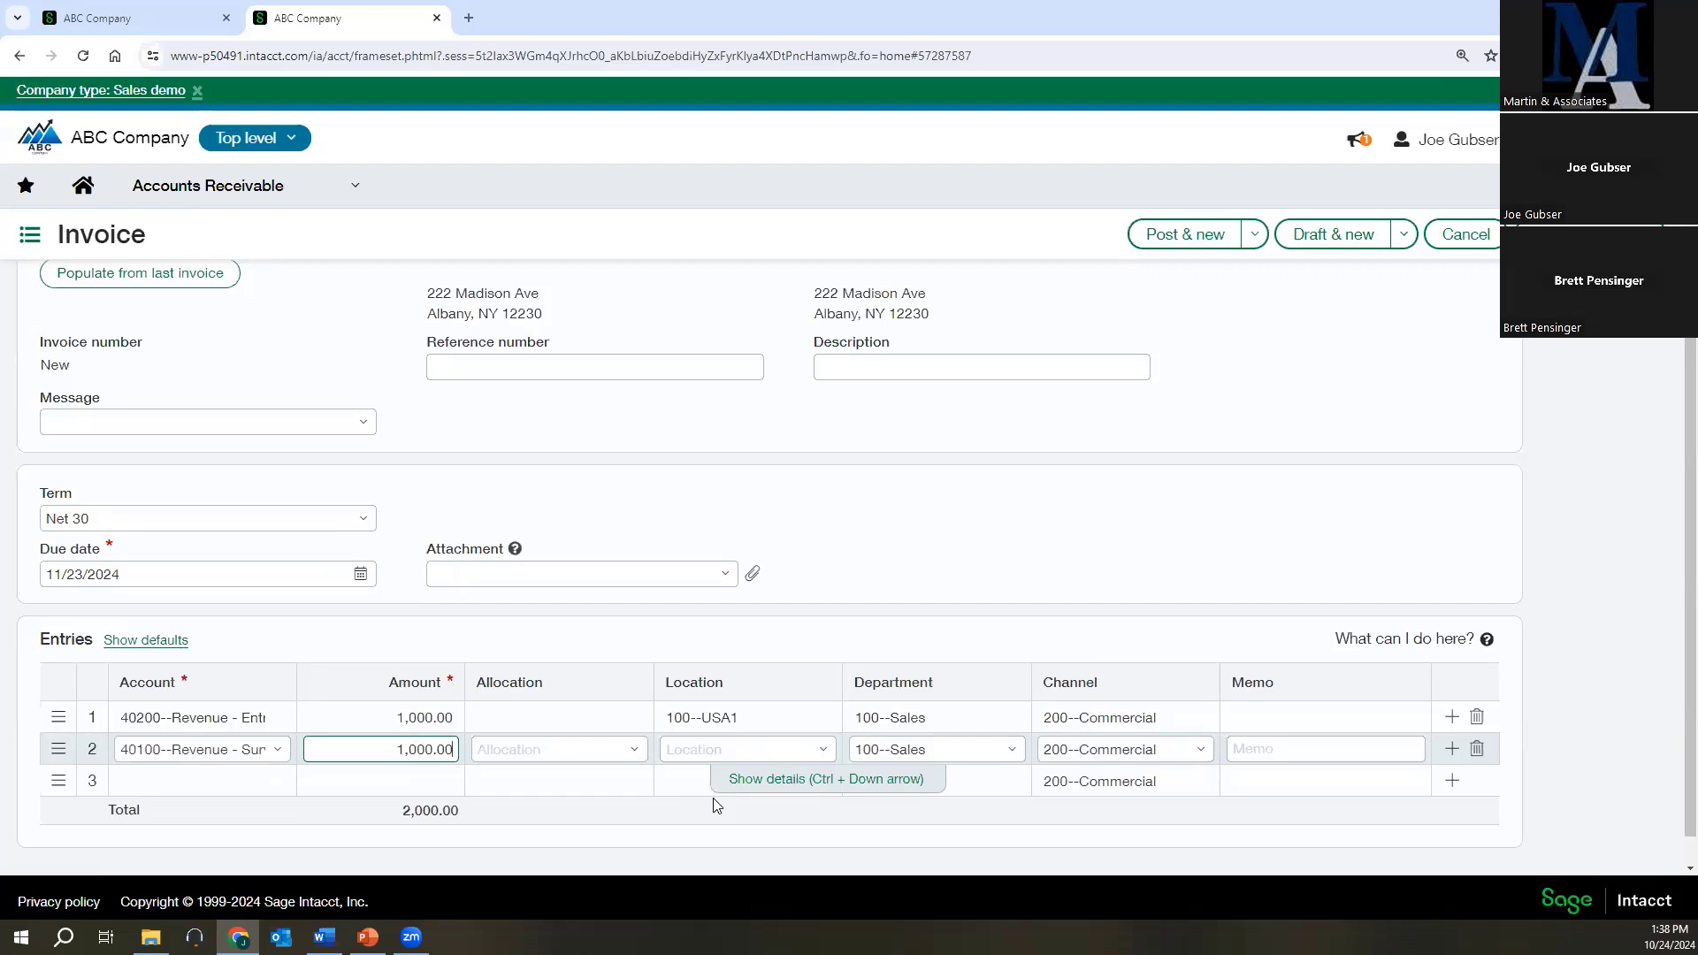
Set the second line's location to 110--New York and its channel to 415--Farm, and post the invoice.
{"action": "left_click", "coordinate": [821, 749]}
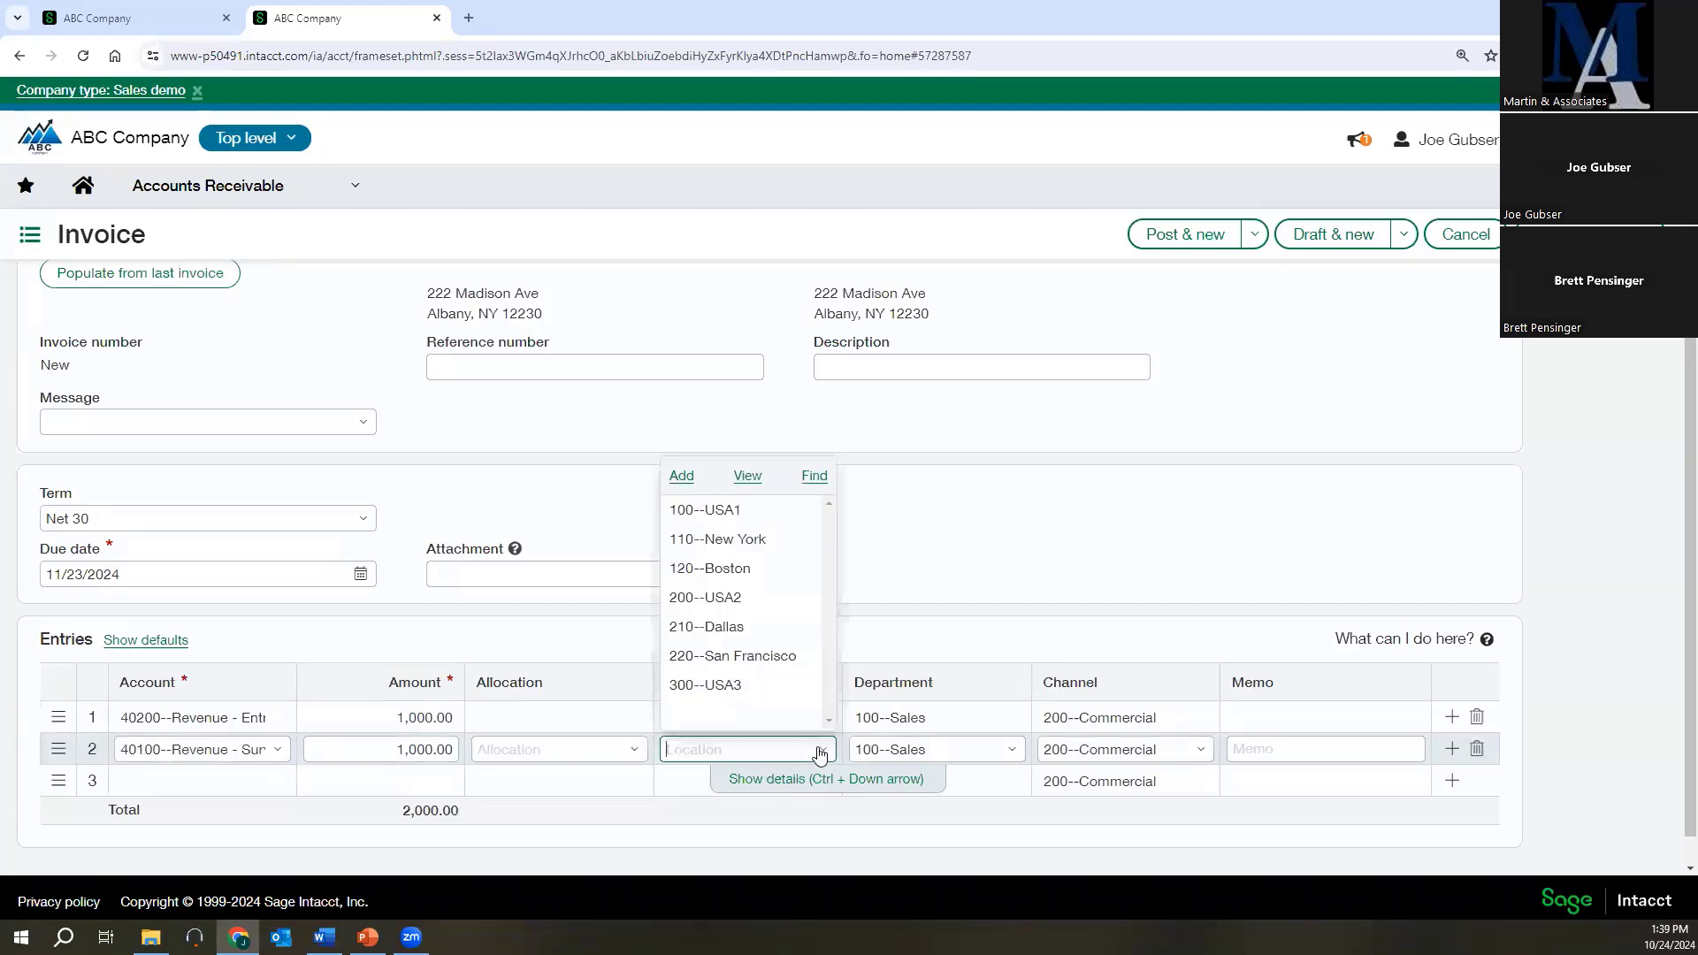
{"action": "left_click", "coordinate": [729, 540]}
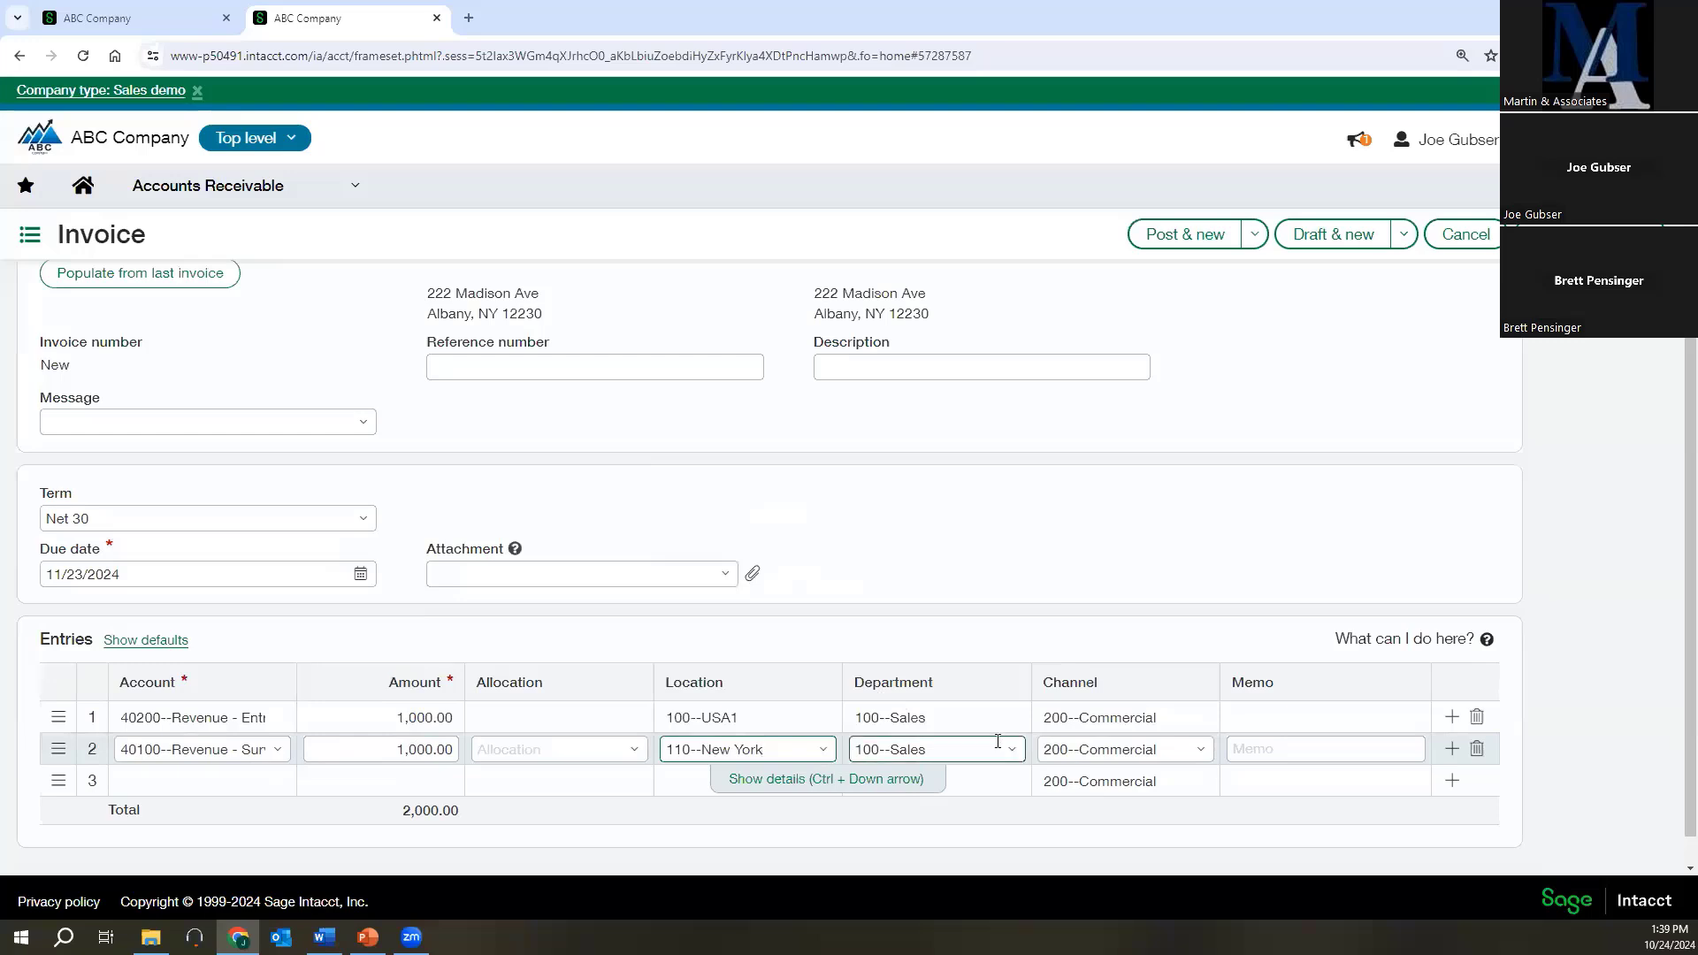
{"action": "left_click", "coordinate": [1191, 751]}
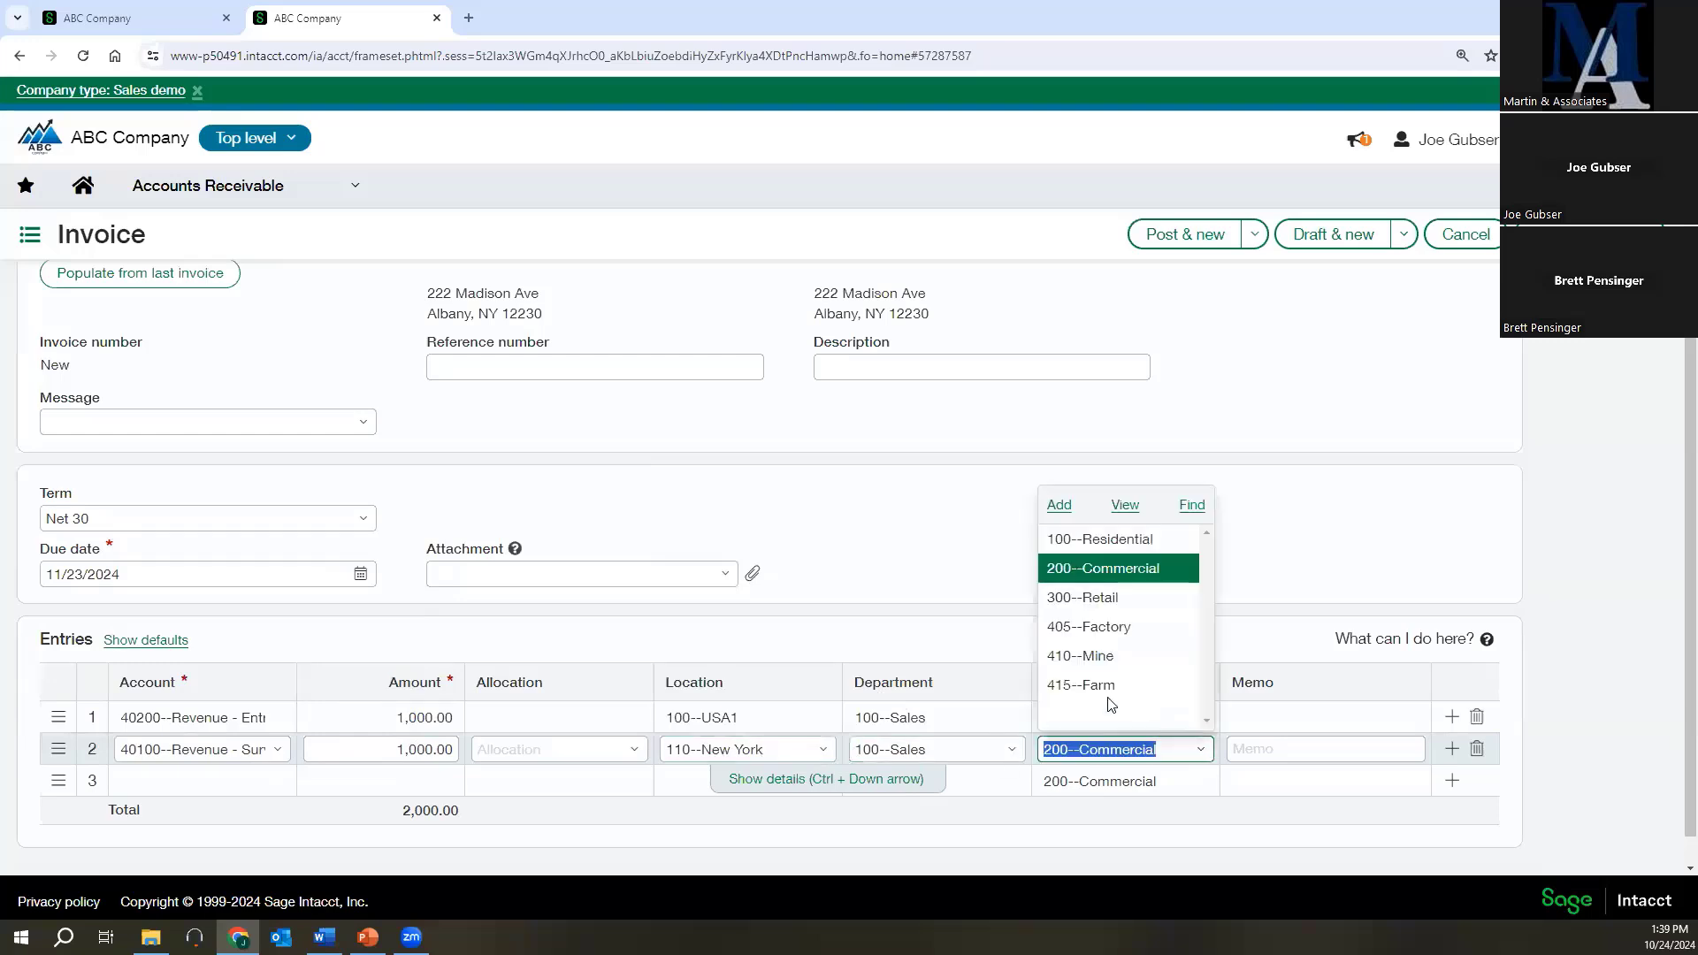
{"action": "left_click", "coordinate": [1101, 682]}
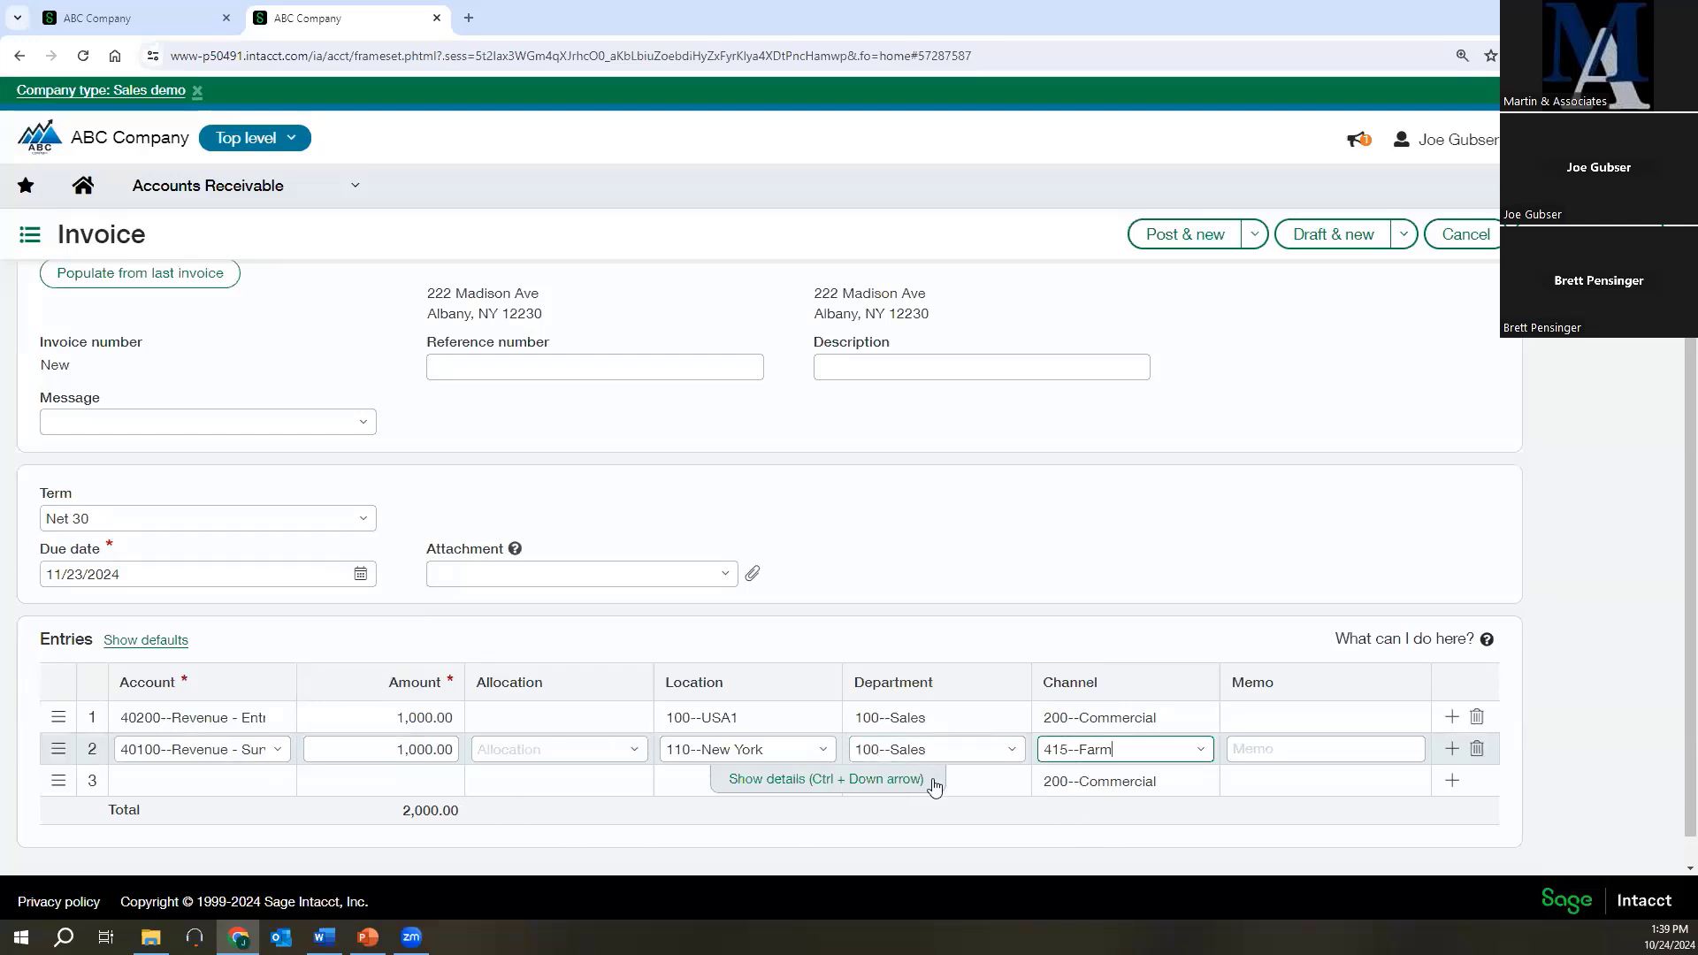
{"action": "left_click", "coordinate": [1253, 235]}
{"action": "left_click", "coordinate": [1137, 278]}
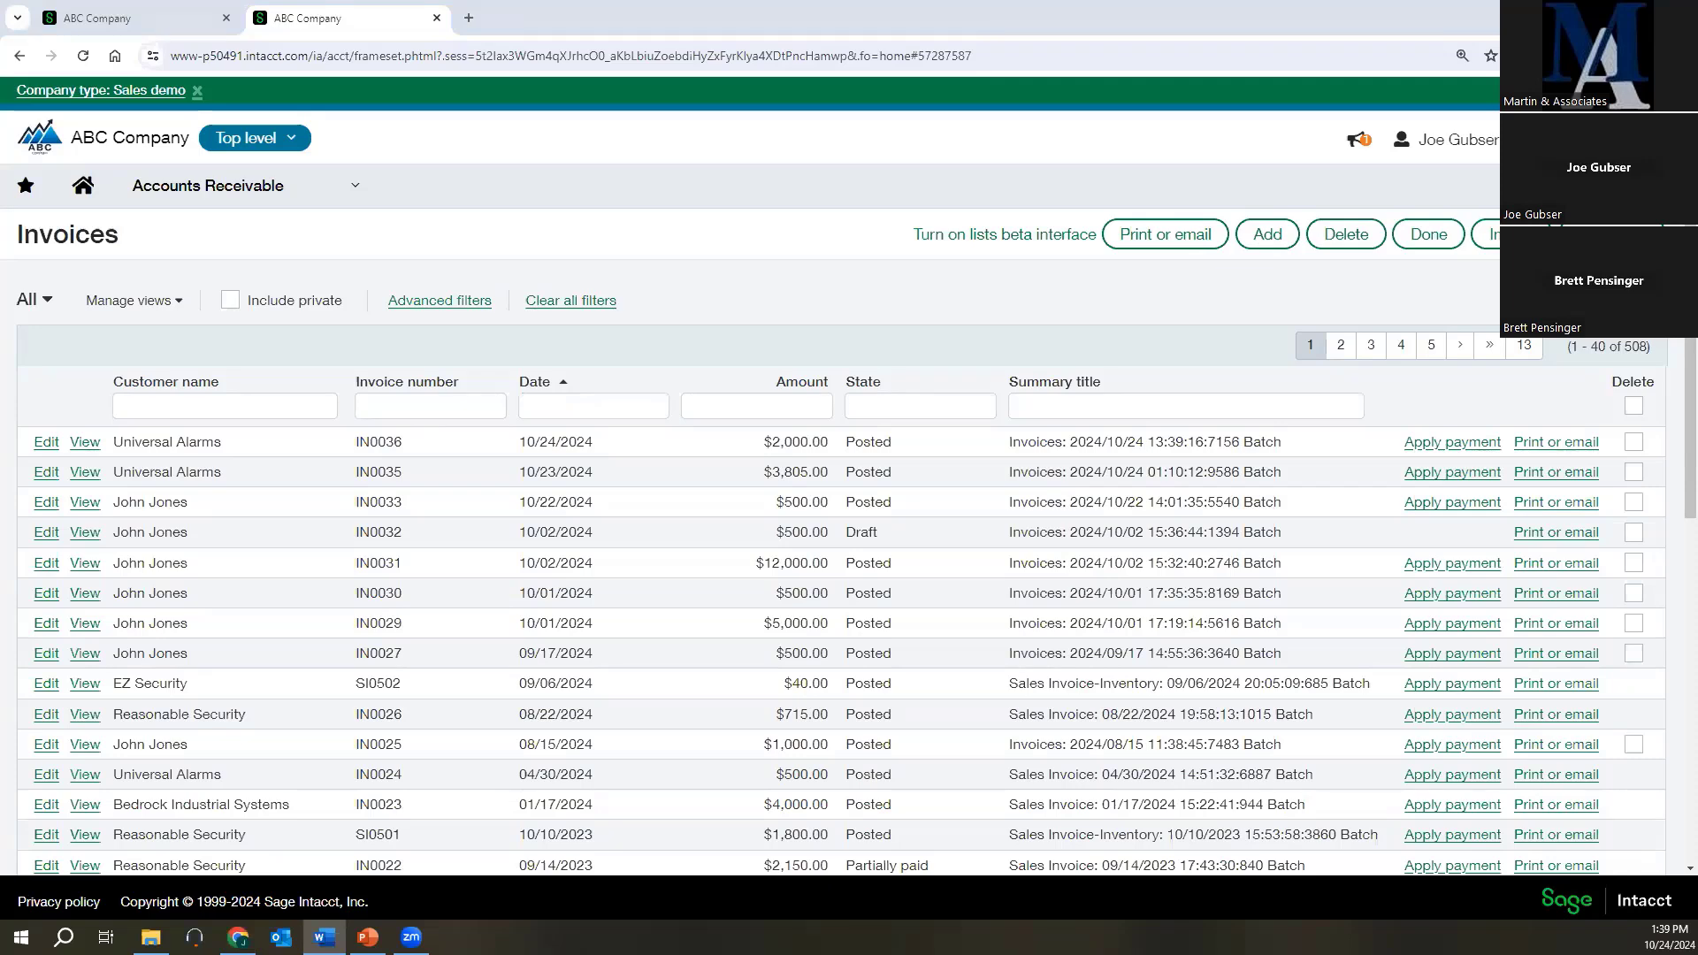
Start a new Accounts Payable bill for the vendor ABC Supply Company, Inc.
{"action": "left_click", "coordinate": [181, 187]}
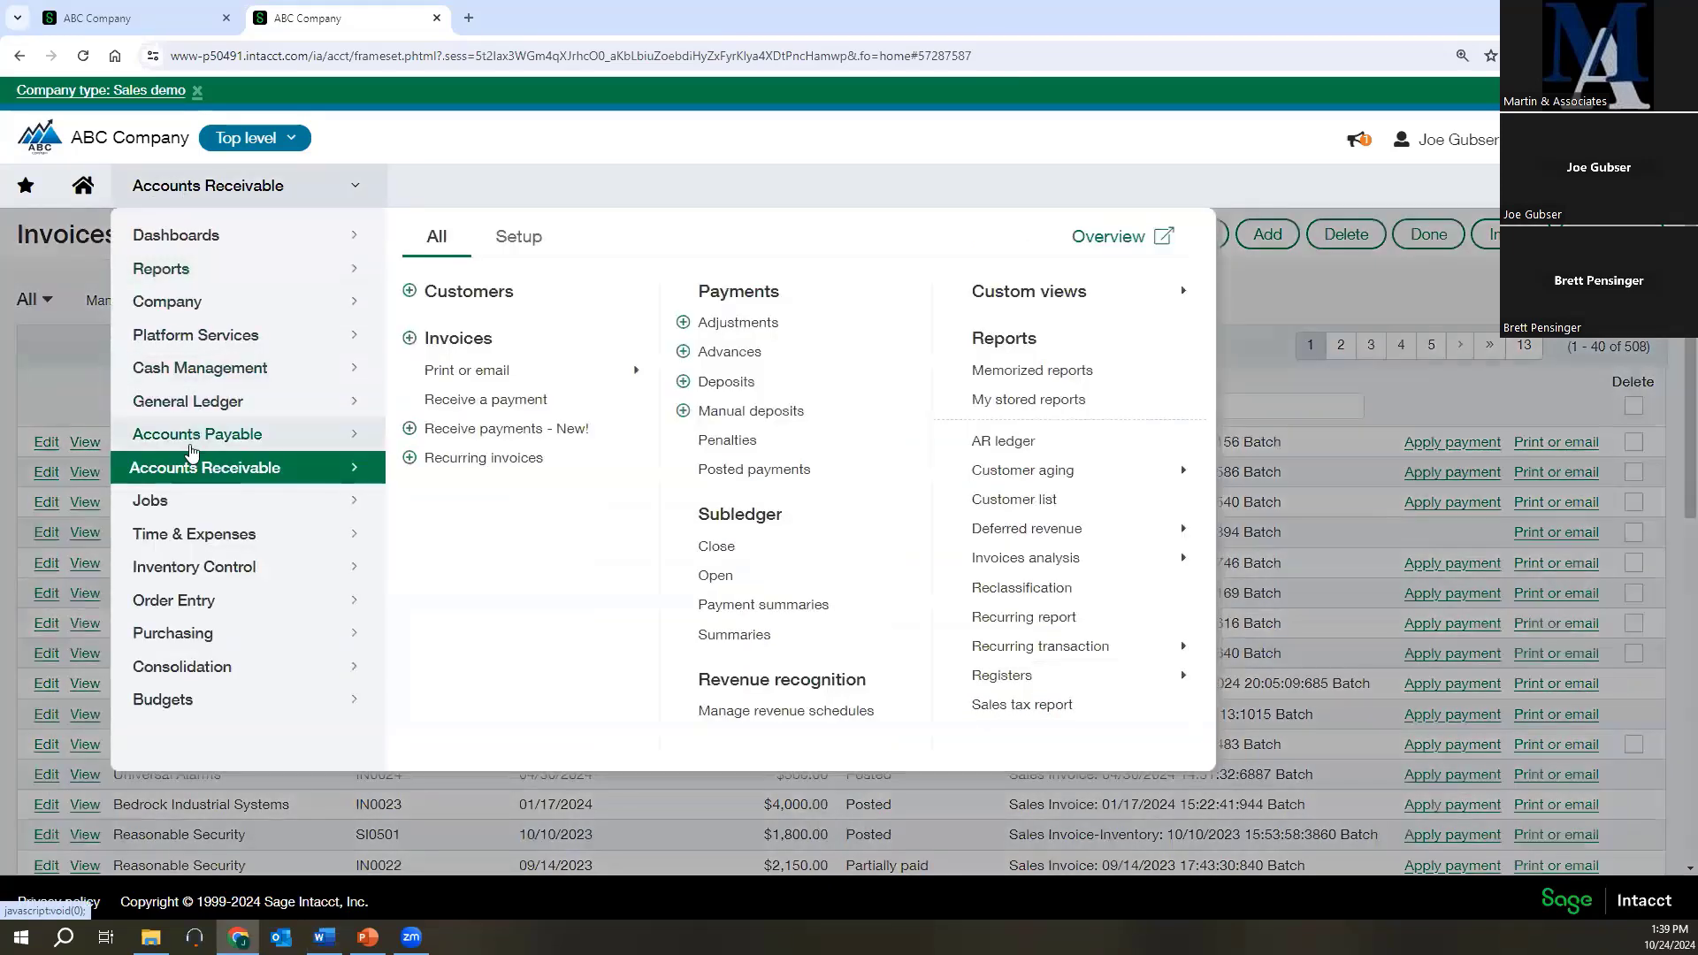
{"action": "mouse_move", "coordinate": [191, 436]}
{"action": "left_click", "coordinate": [435, 339]}
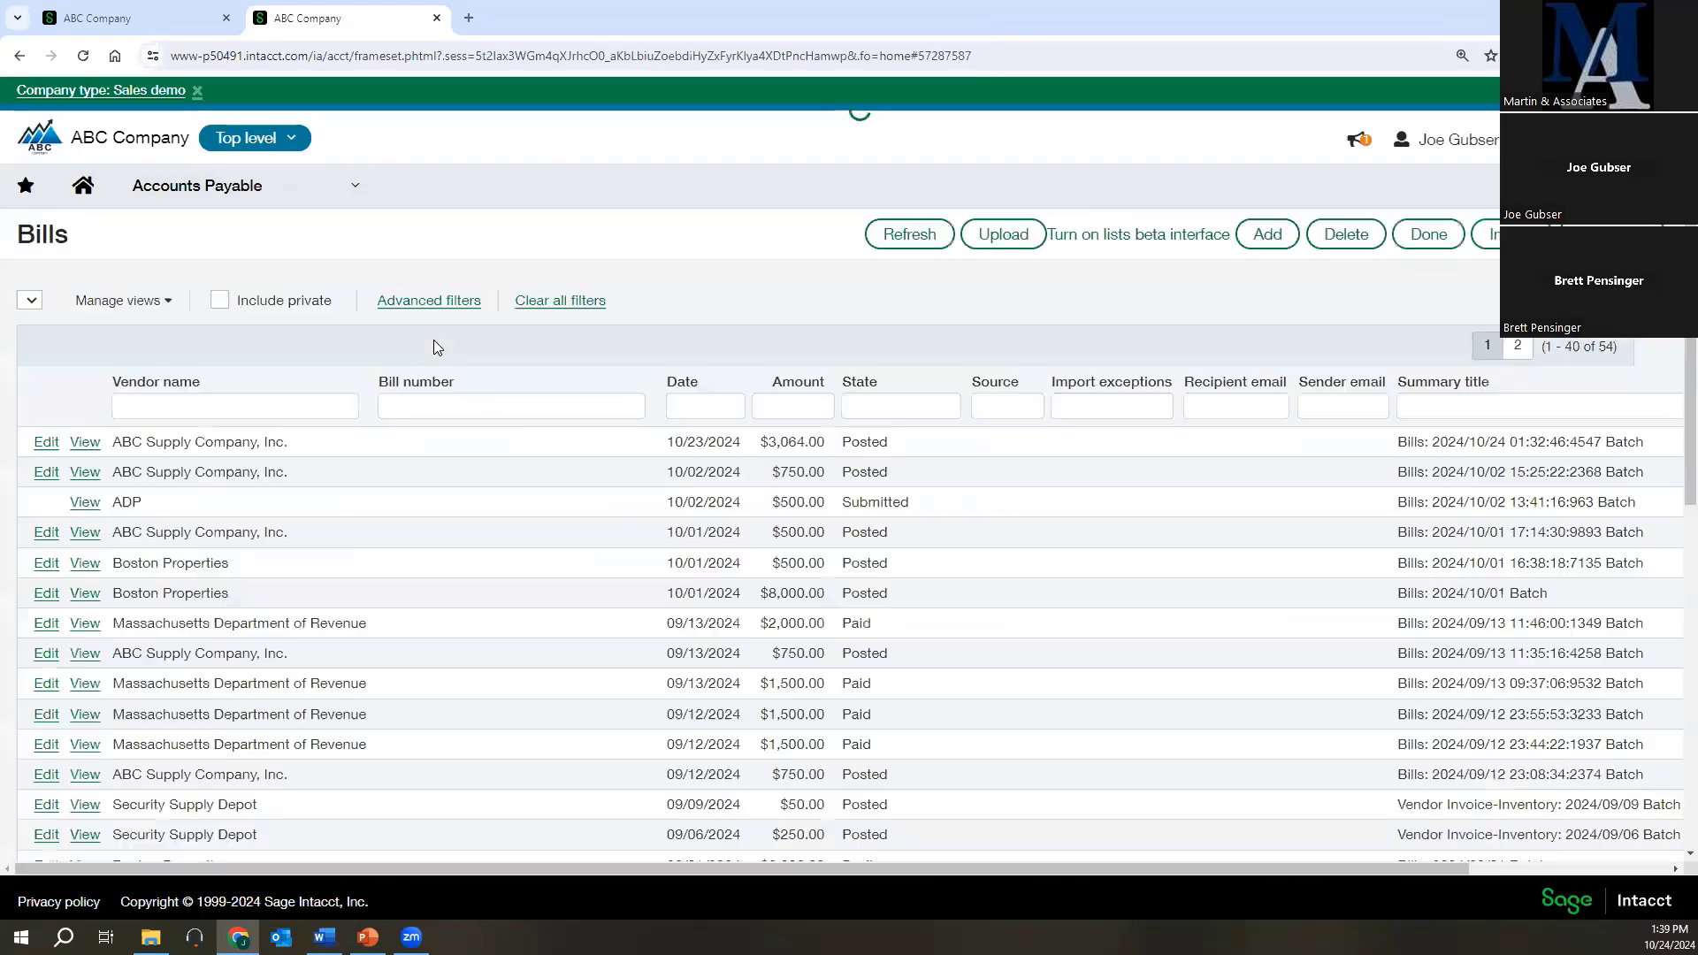
{"action": "left_click", "coordinate": [1267, 234]}
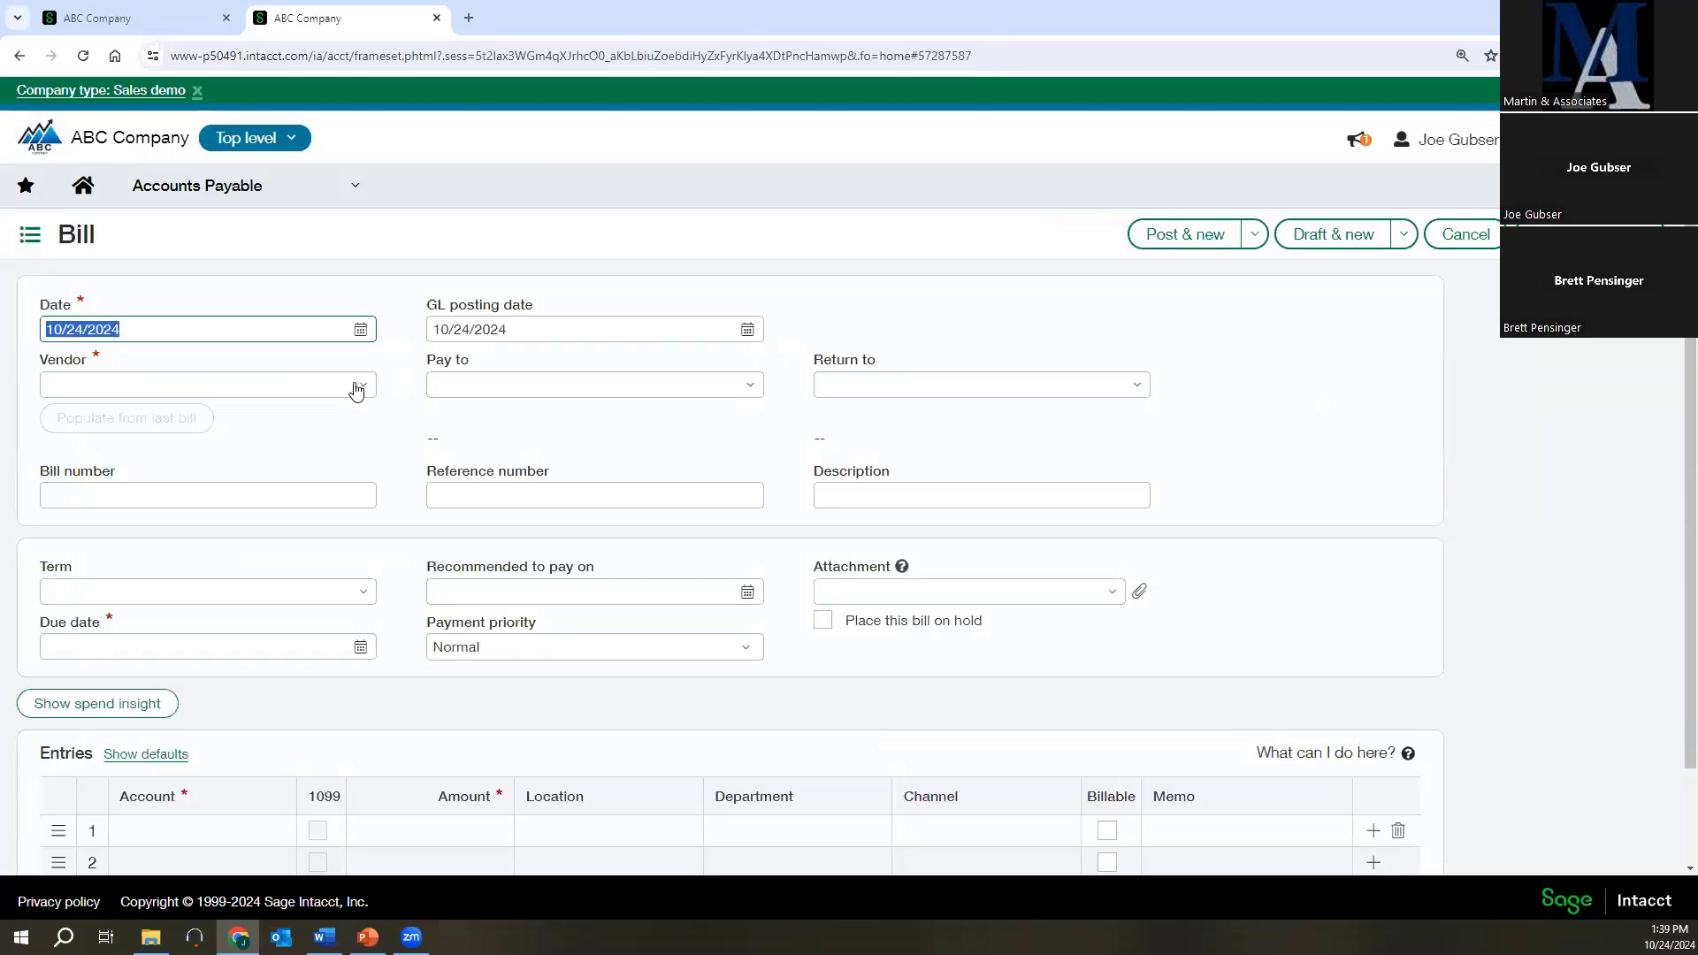
{"action": "left_click", "coordinate": [278, 385]}
{"action": "type", "text": "abc"}
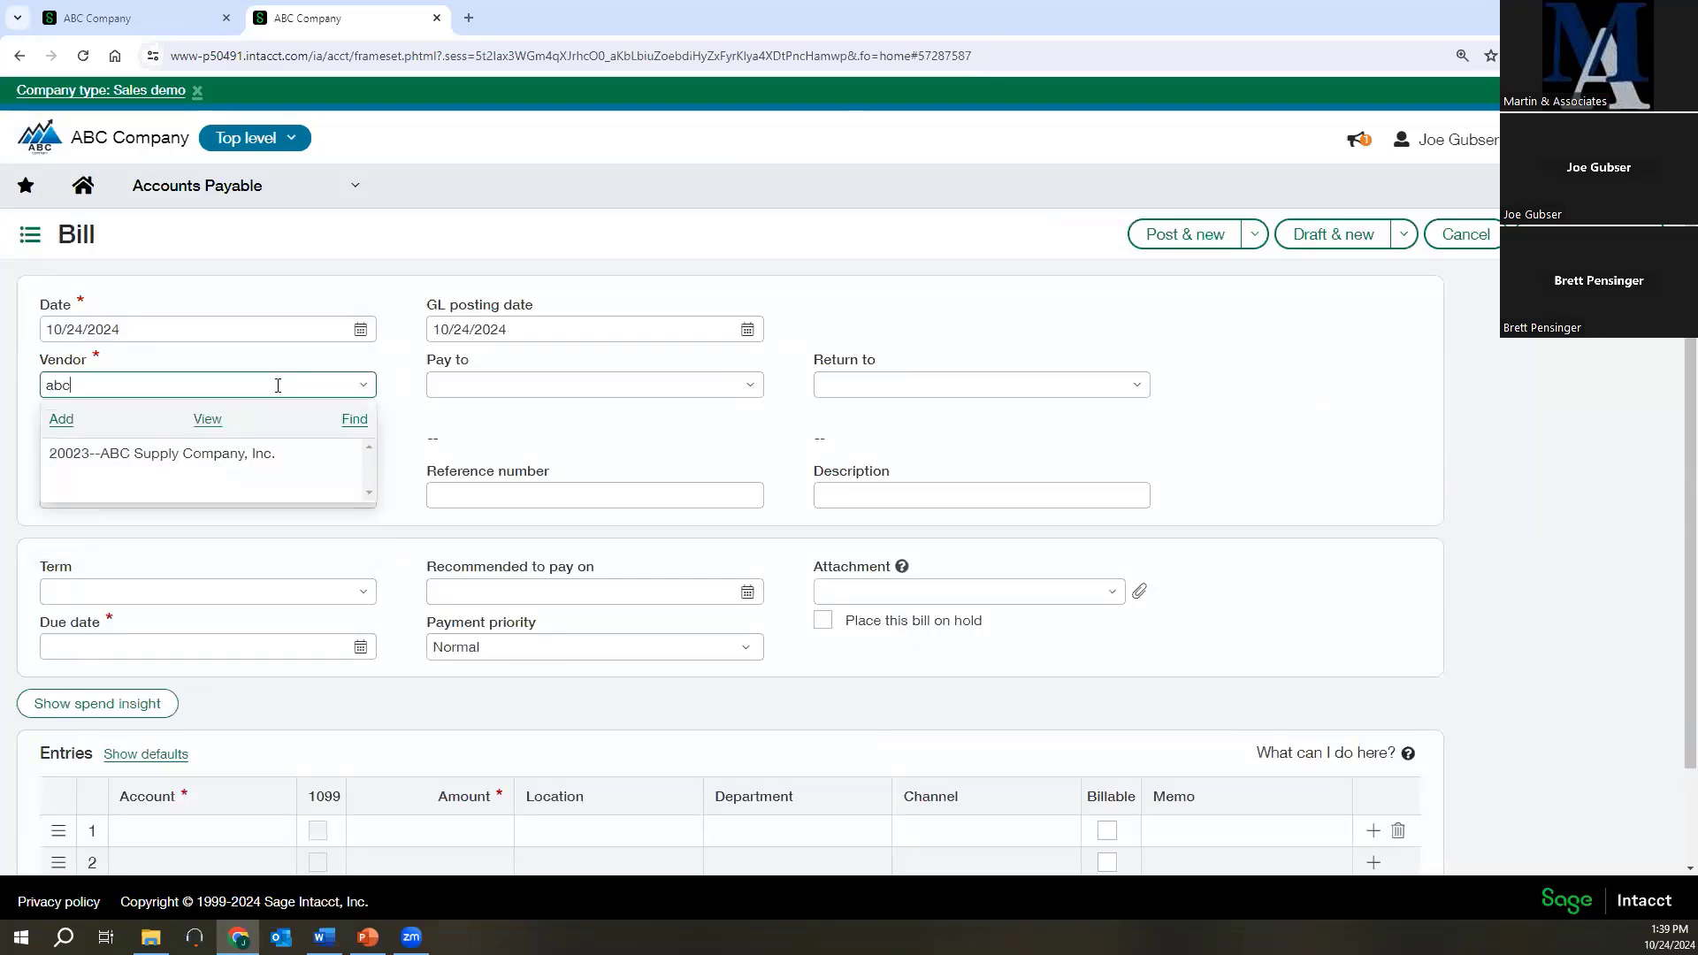
{"action": "left_click", "coordinate": [250, 452]}
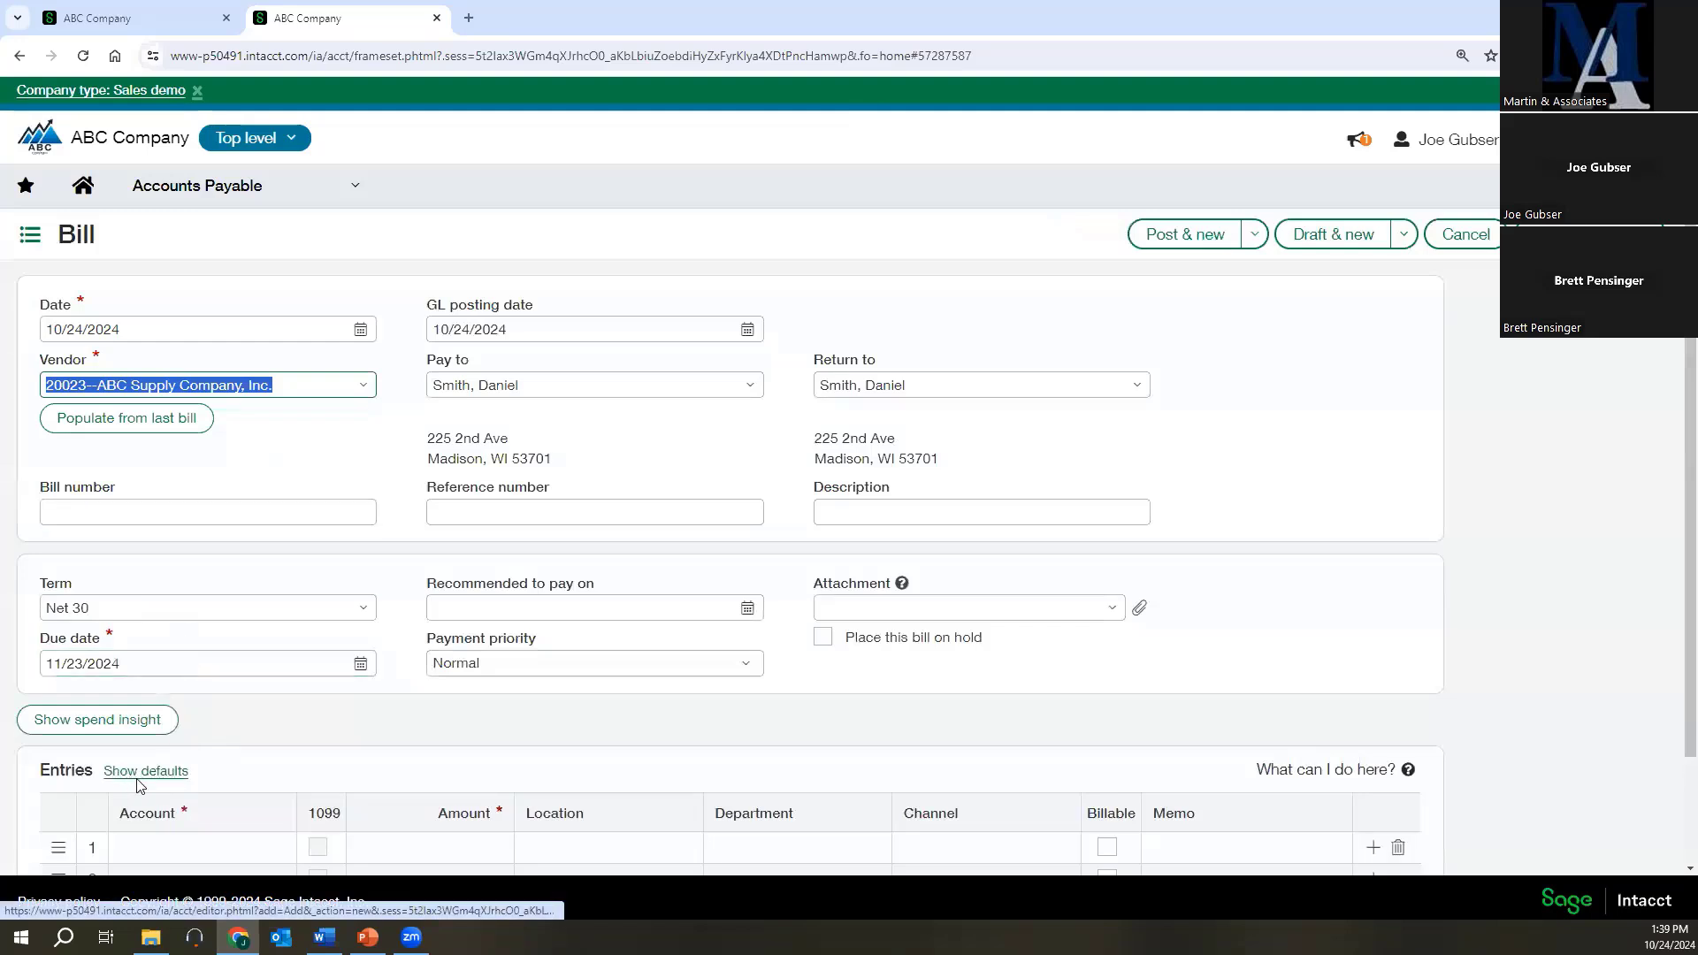
Fill the bill's first entry line with account 60340--Office Supplies and amount 750.
{"action": "scroll", "coordinate": [137, 786], "scroll_direction": "down", "scroll_amount": 1}
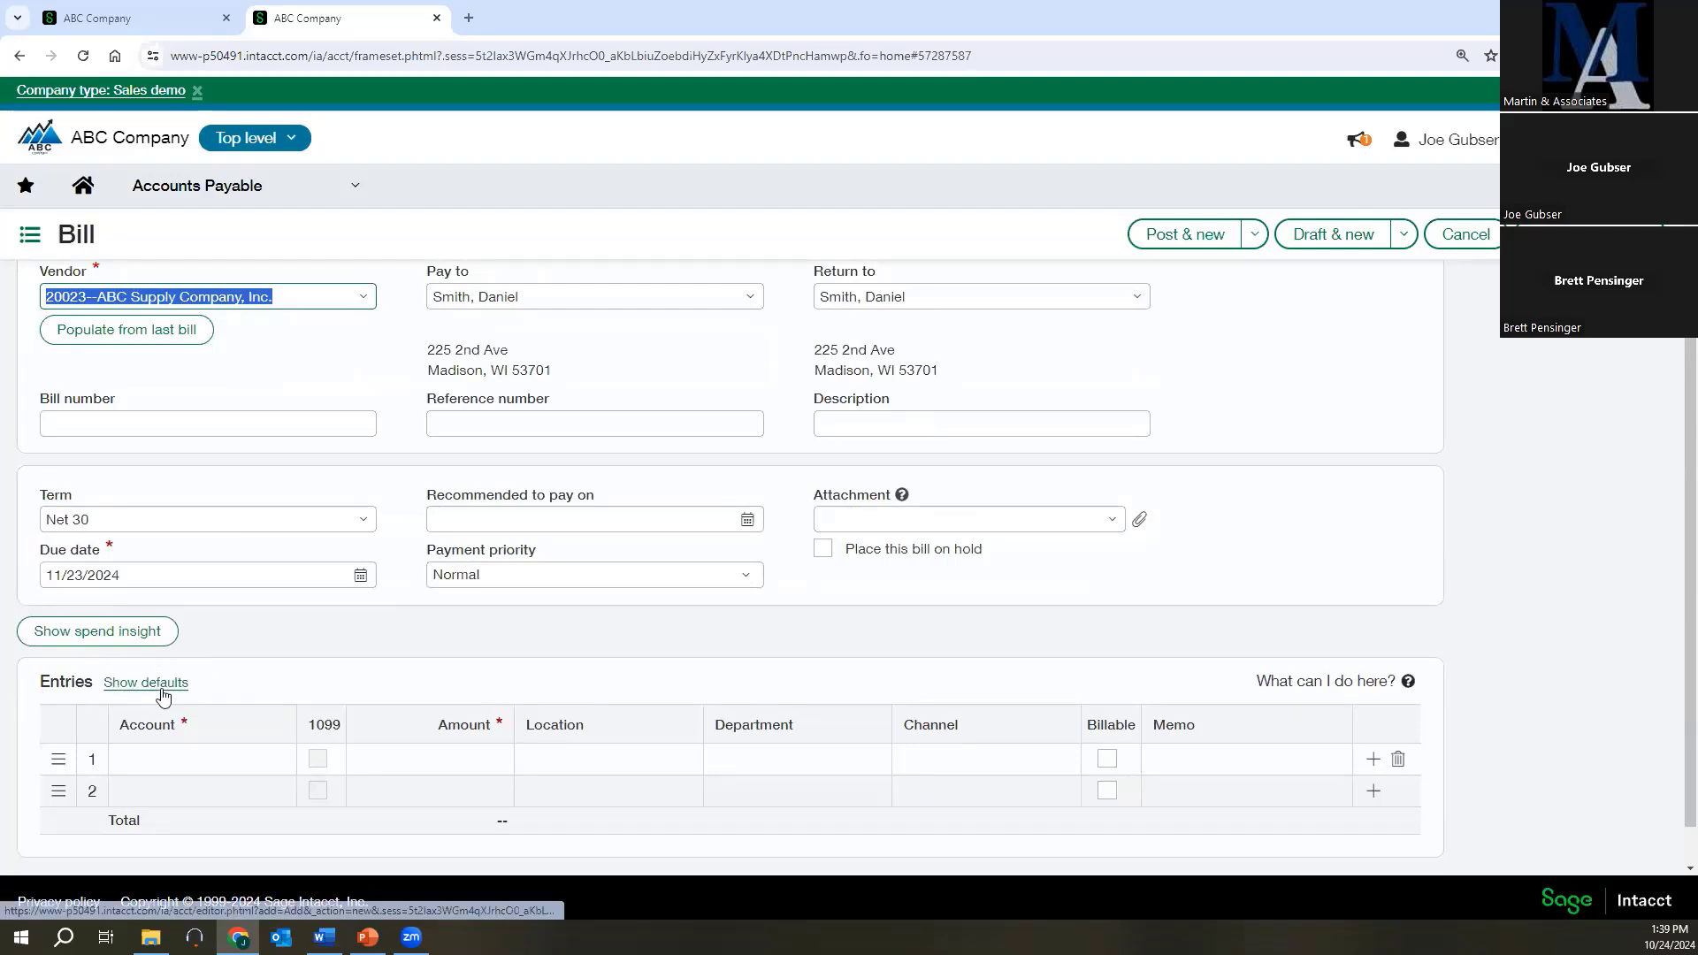
{"action": "left_click", "coordinate": [191, 755]}
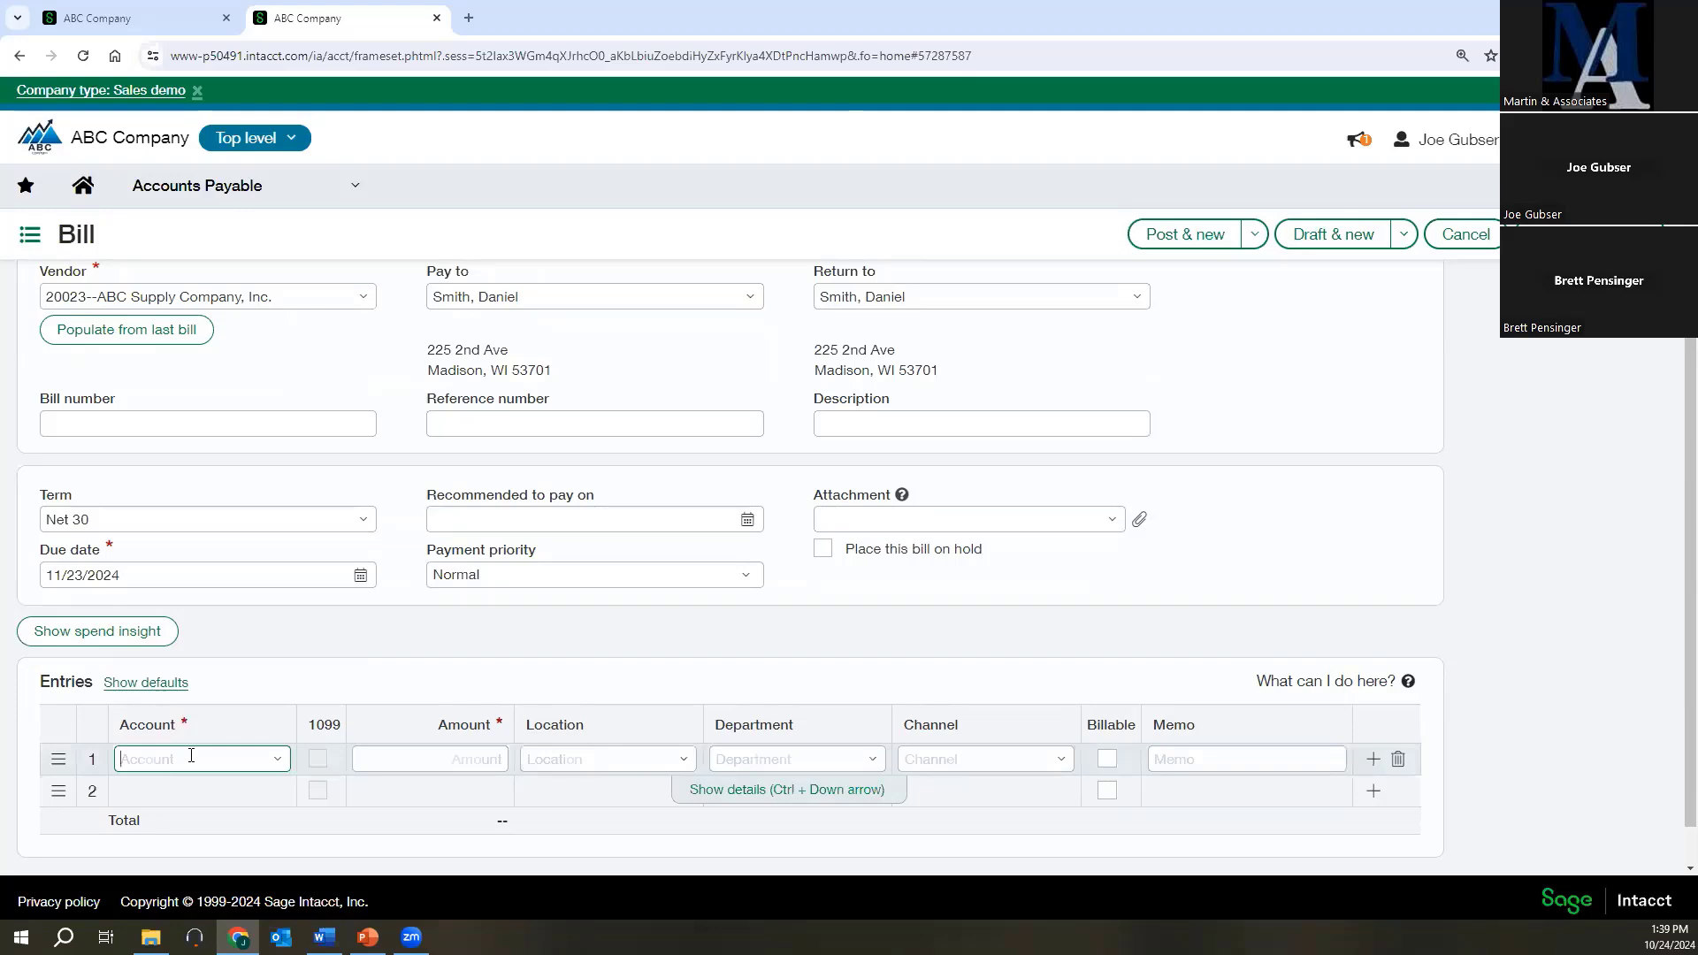
{"action": "type", "text": "60340"}
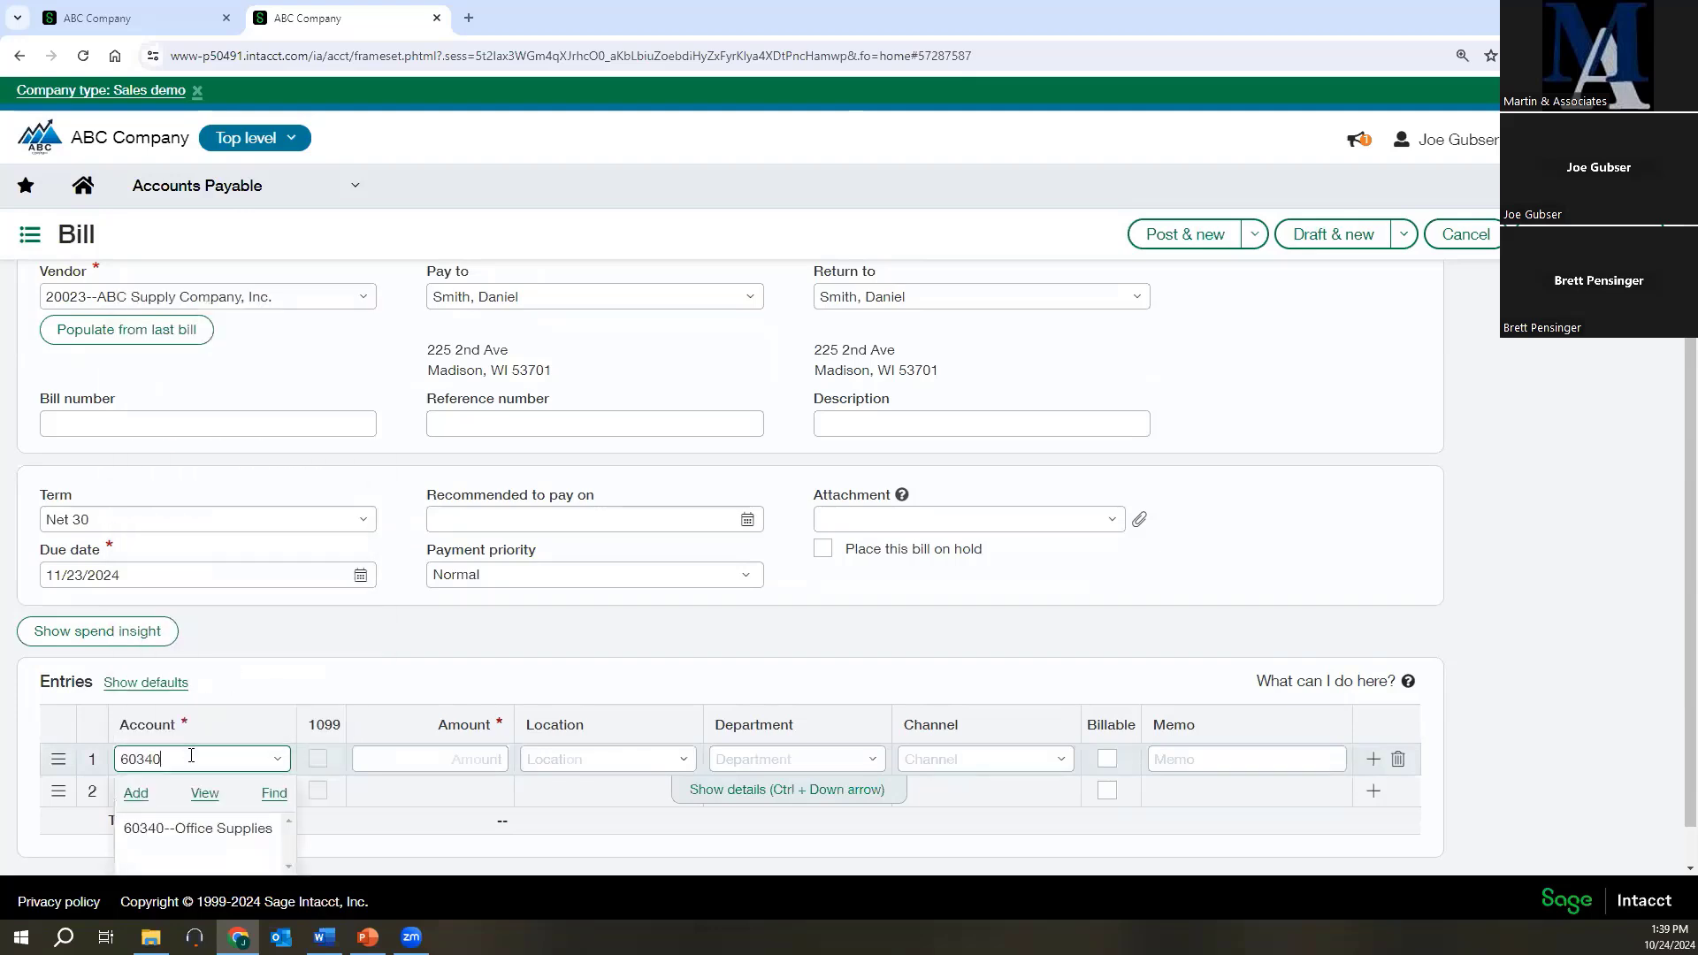
{"action": "left_click", "coordinate": [198, 828]}
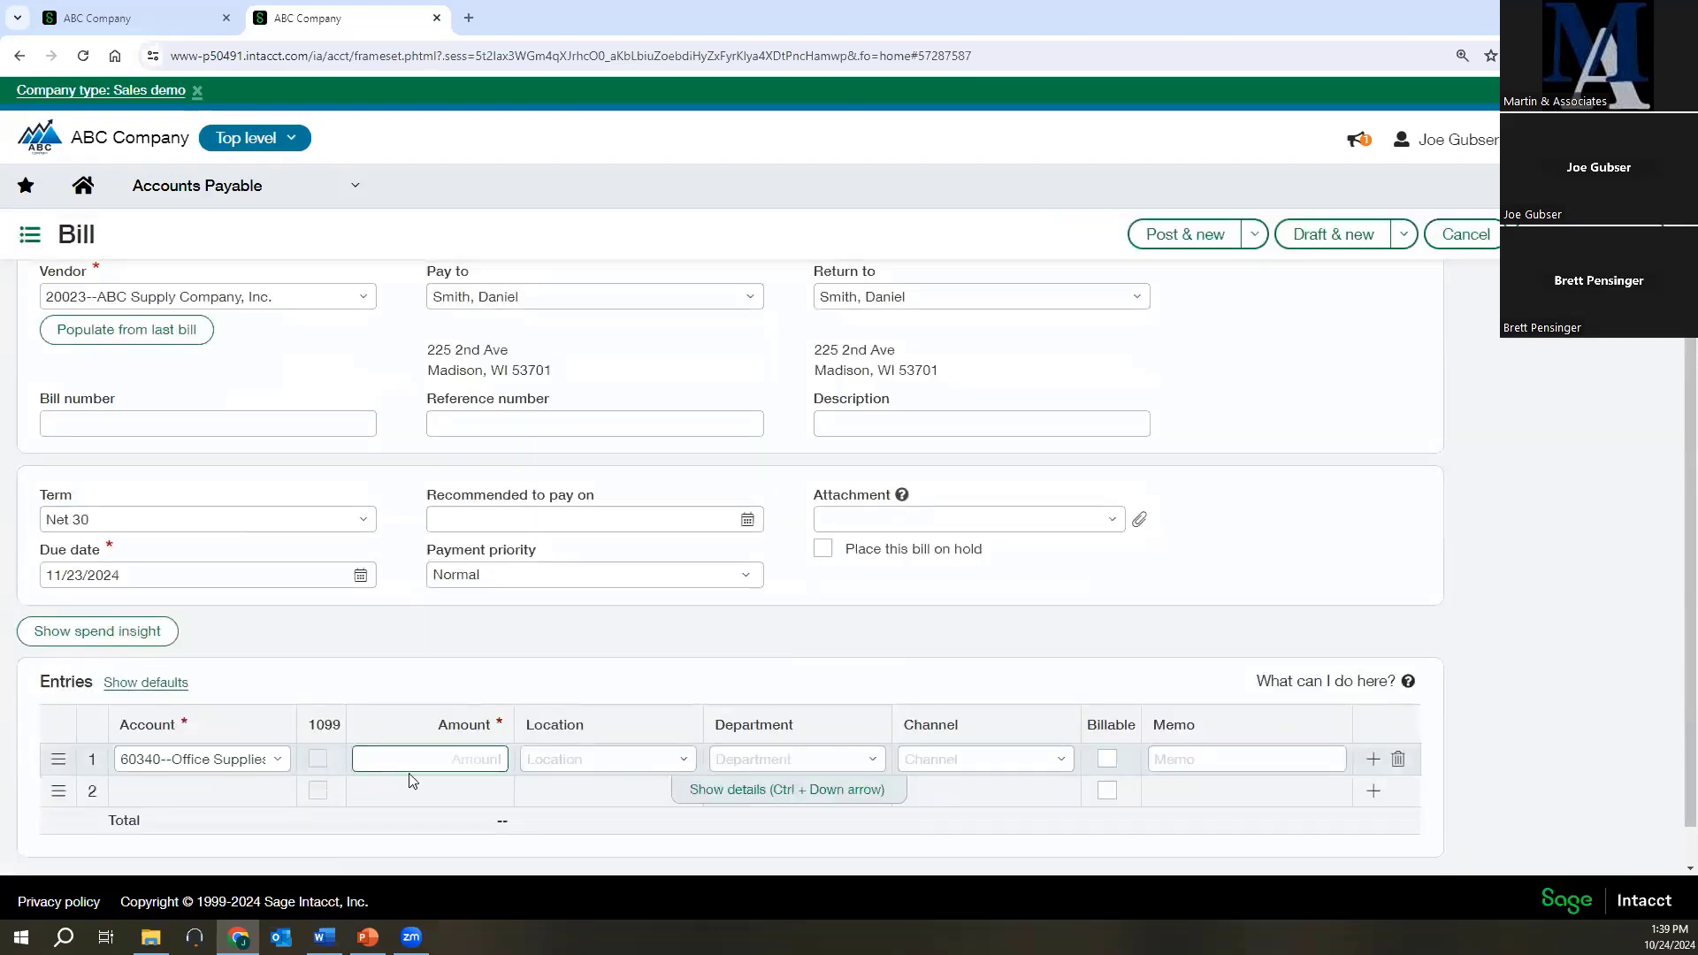
{"action": "type", "text": "750"}
Tag the first bill line with location 100--USA1, department 550--R&D and channel 100--Residential.
{"action": "left_click", "coordinate": [566, 759]}
{"action": "left_click", "coordinate": [683, 759]}
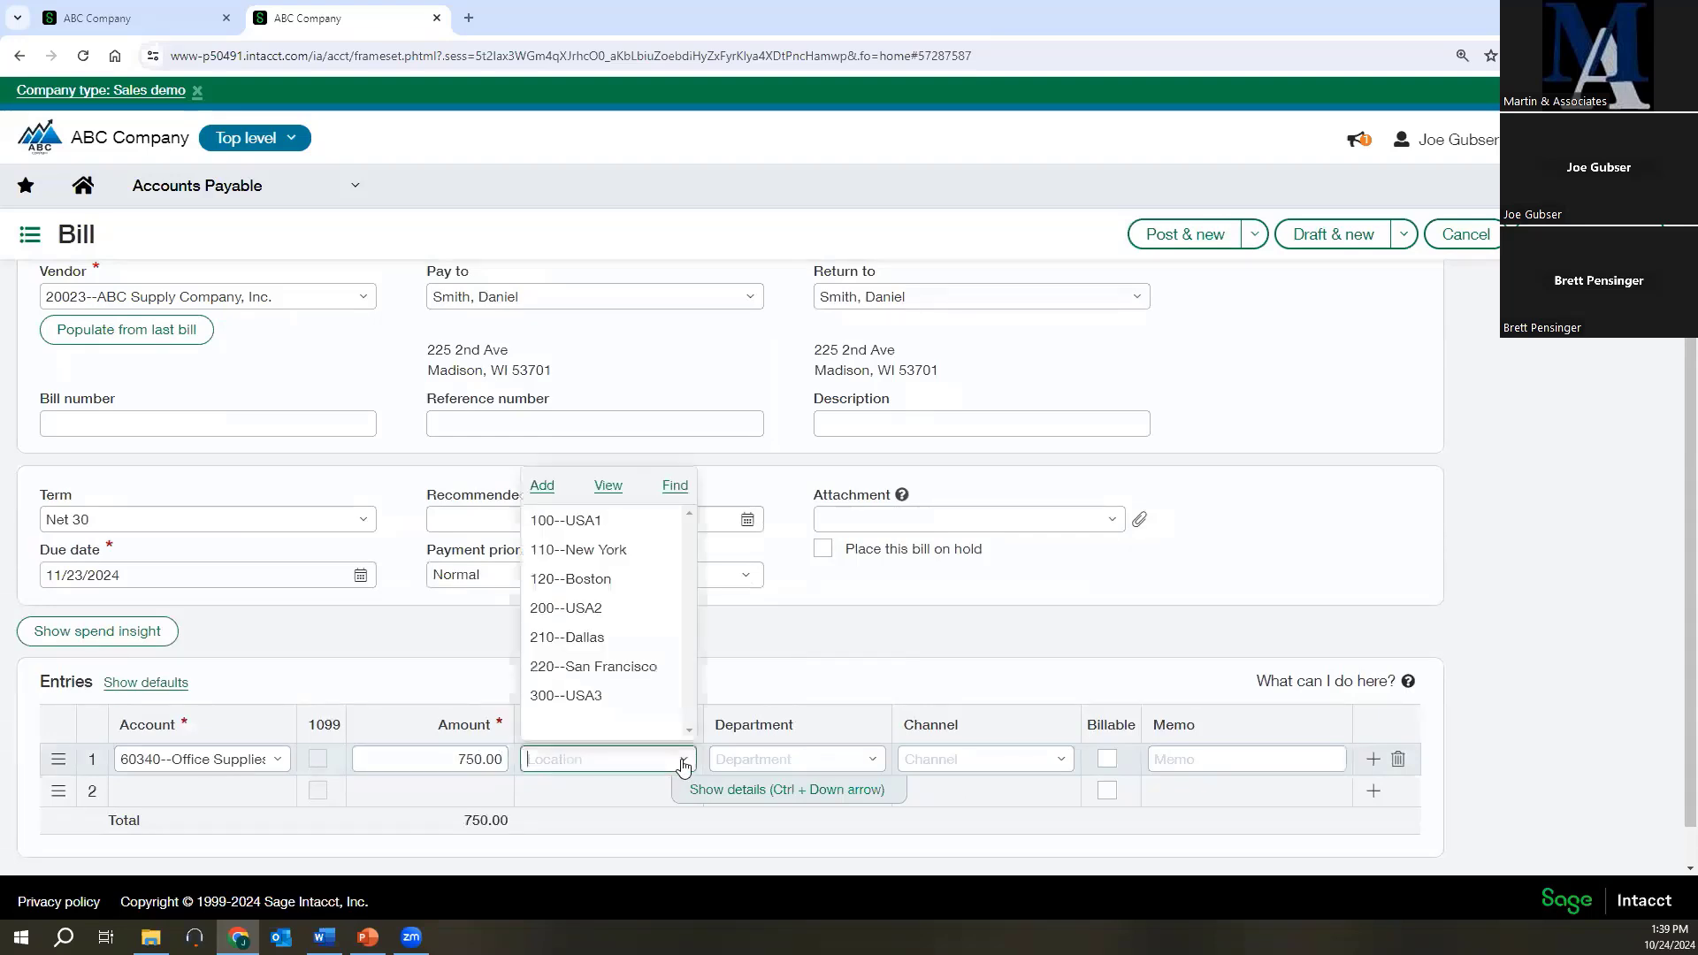
{"action": "left_click", "coordinate": [586, 518]}
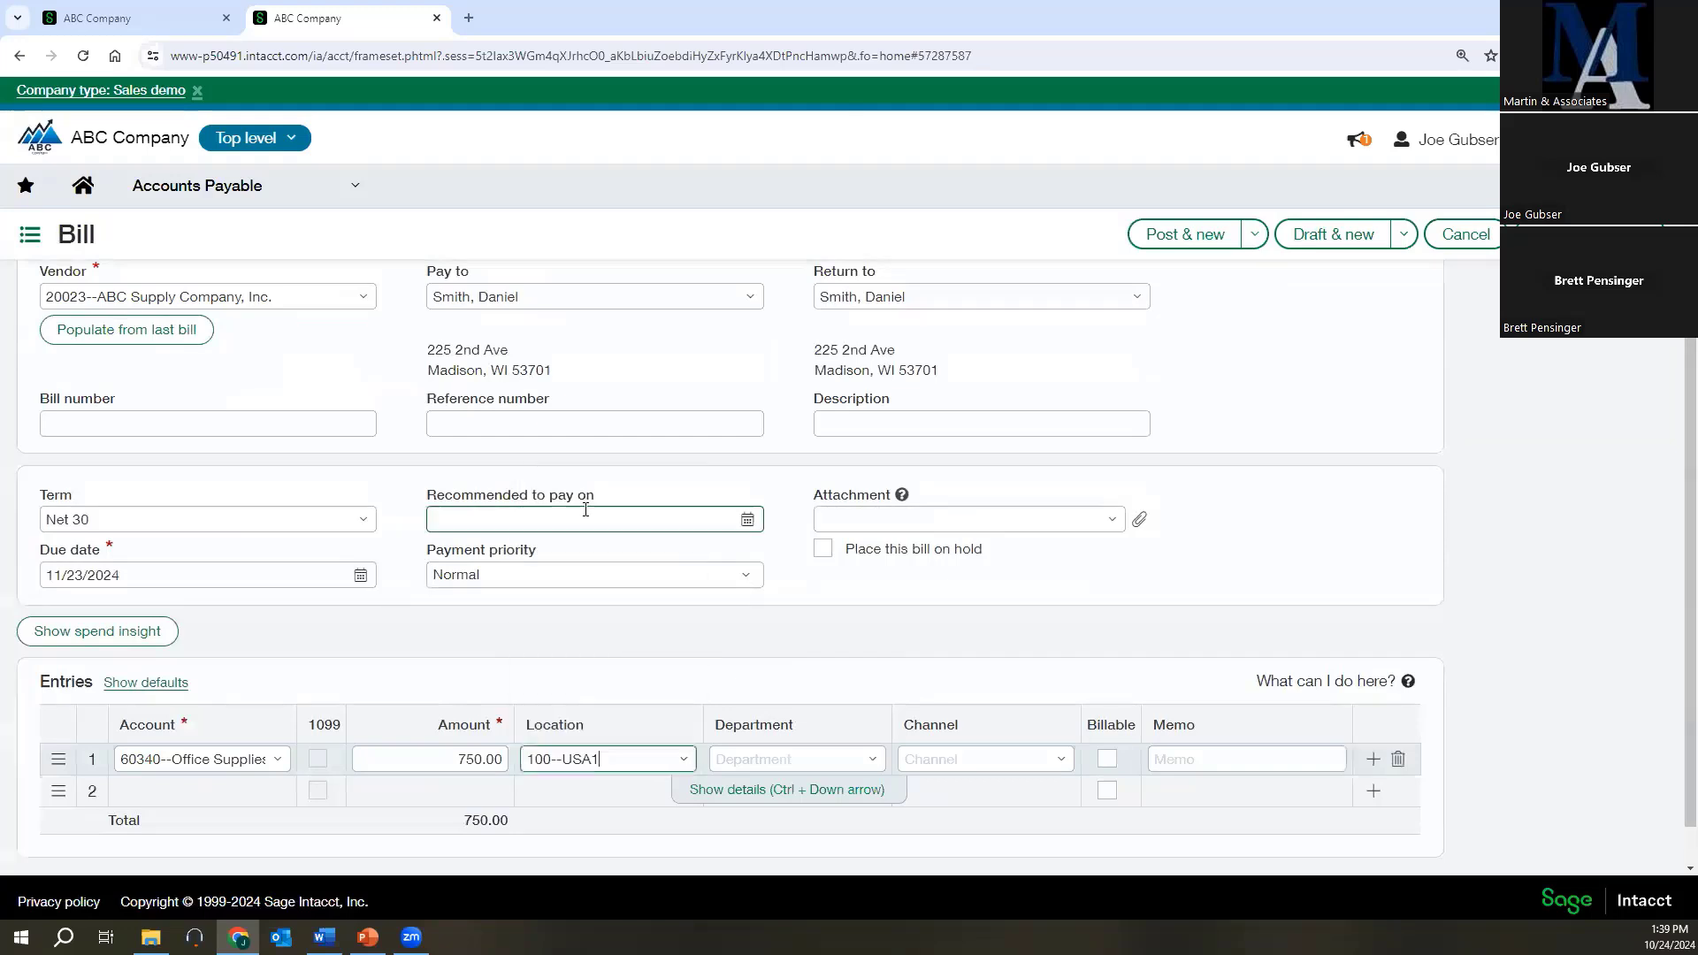
{"action": "left_click", "coordinate": [873, 763]}
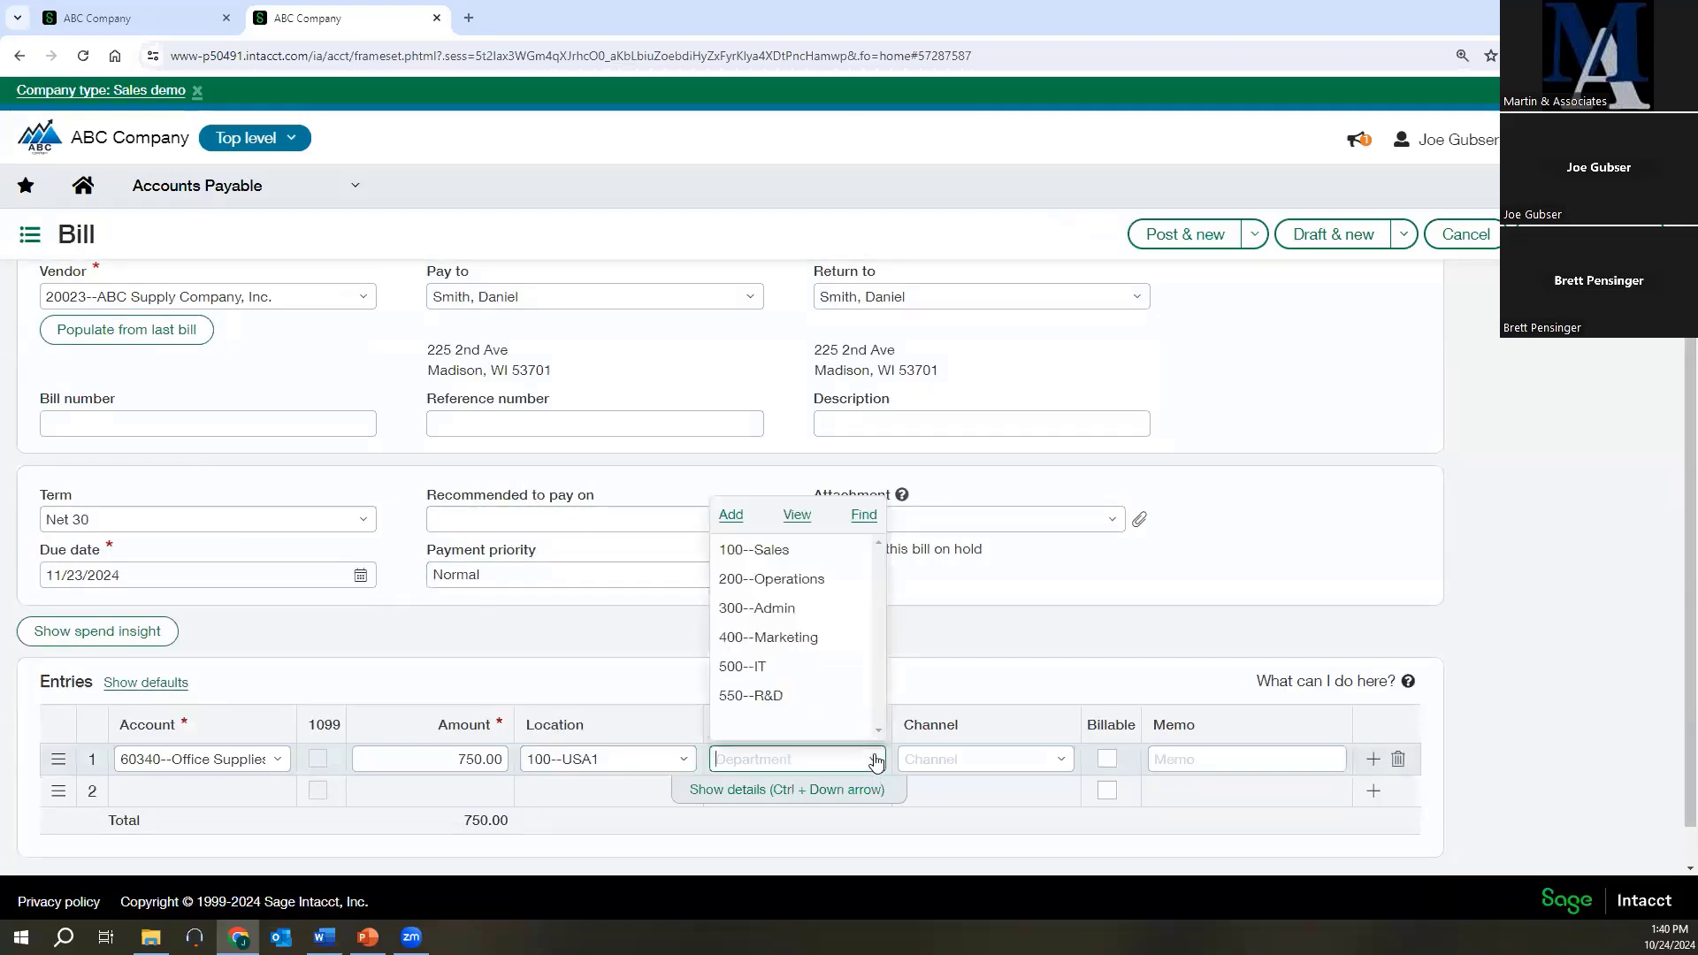
{"action": "left_click", "coordinate": [753, 696]}
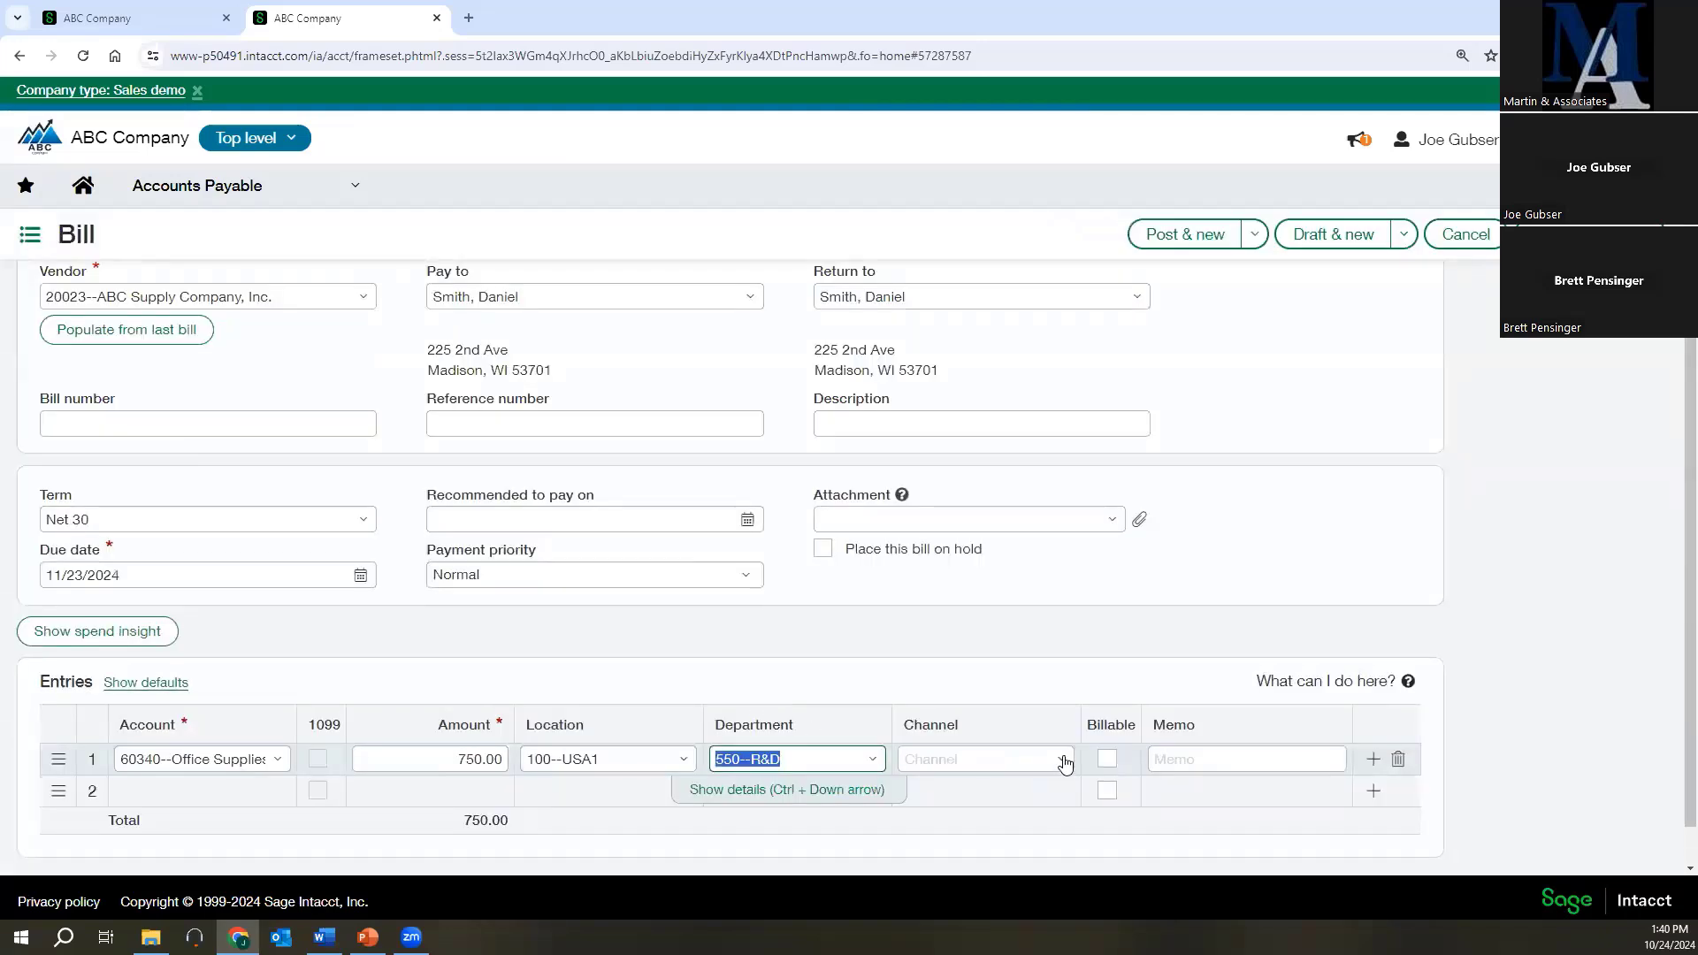
{"action": "left_click", "coordinate": [1062, 760]}
{"action": "left_click", "coordinate": [964, 549]}
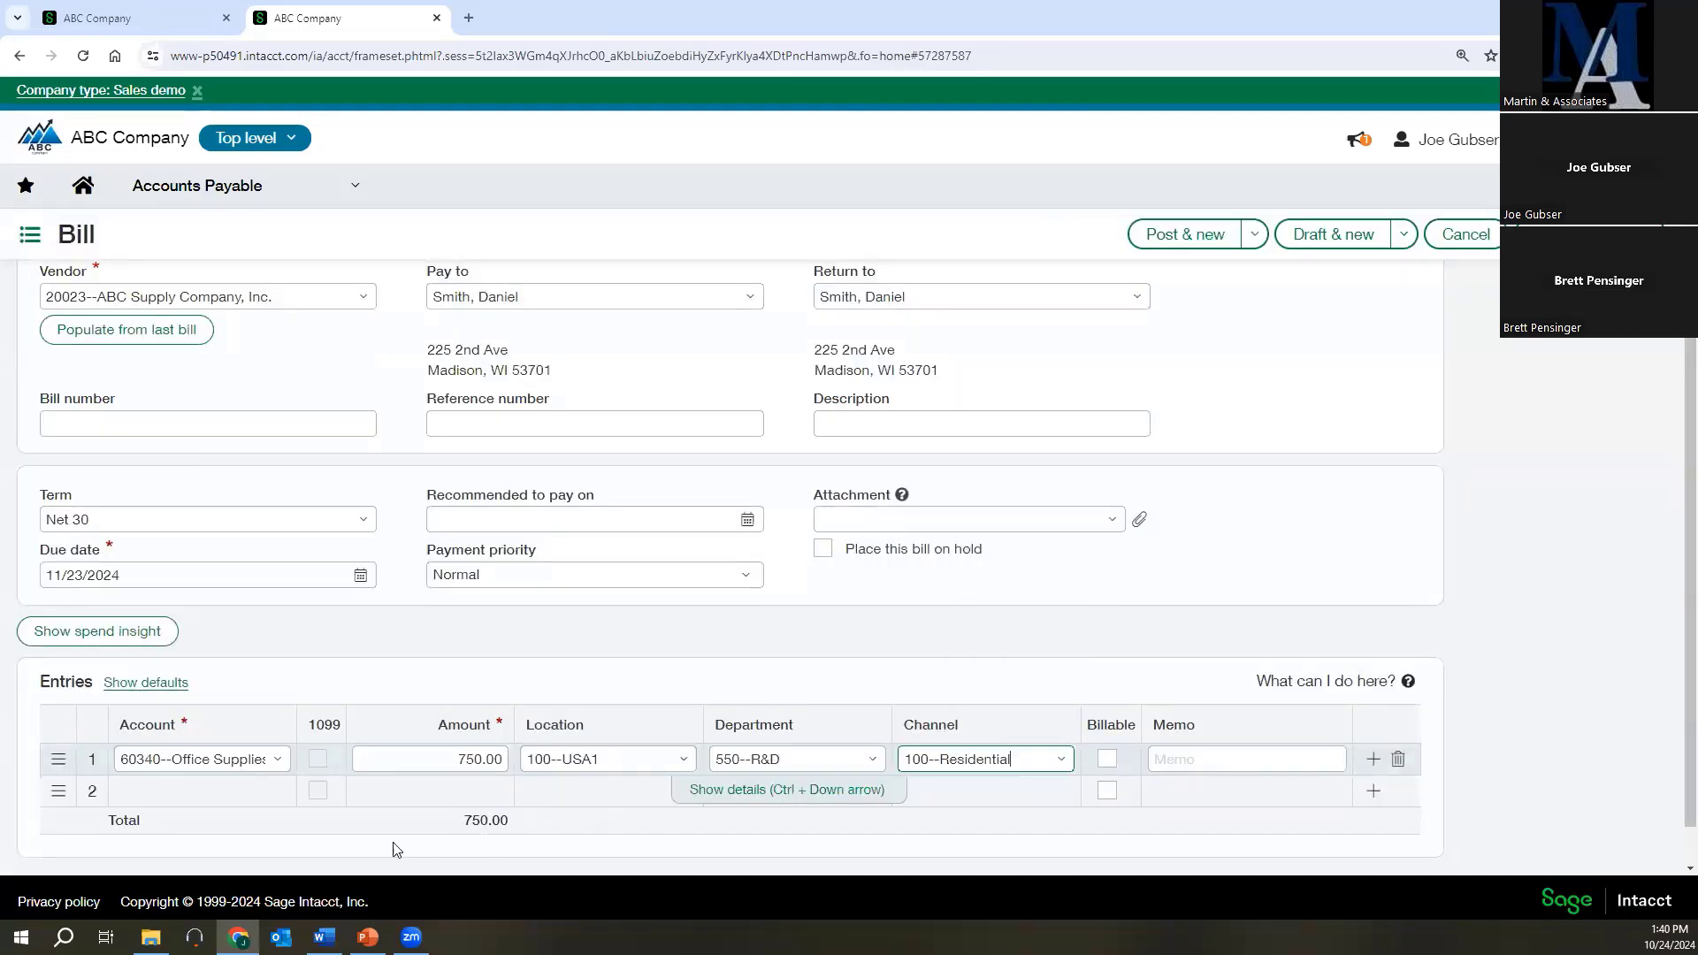
Add a second bill entry line with account 60510--Trade Shows and Exhibits and amount 450.
{"action": "left_click", "coordinate": [179, 787]}
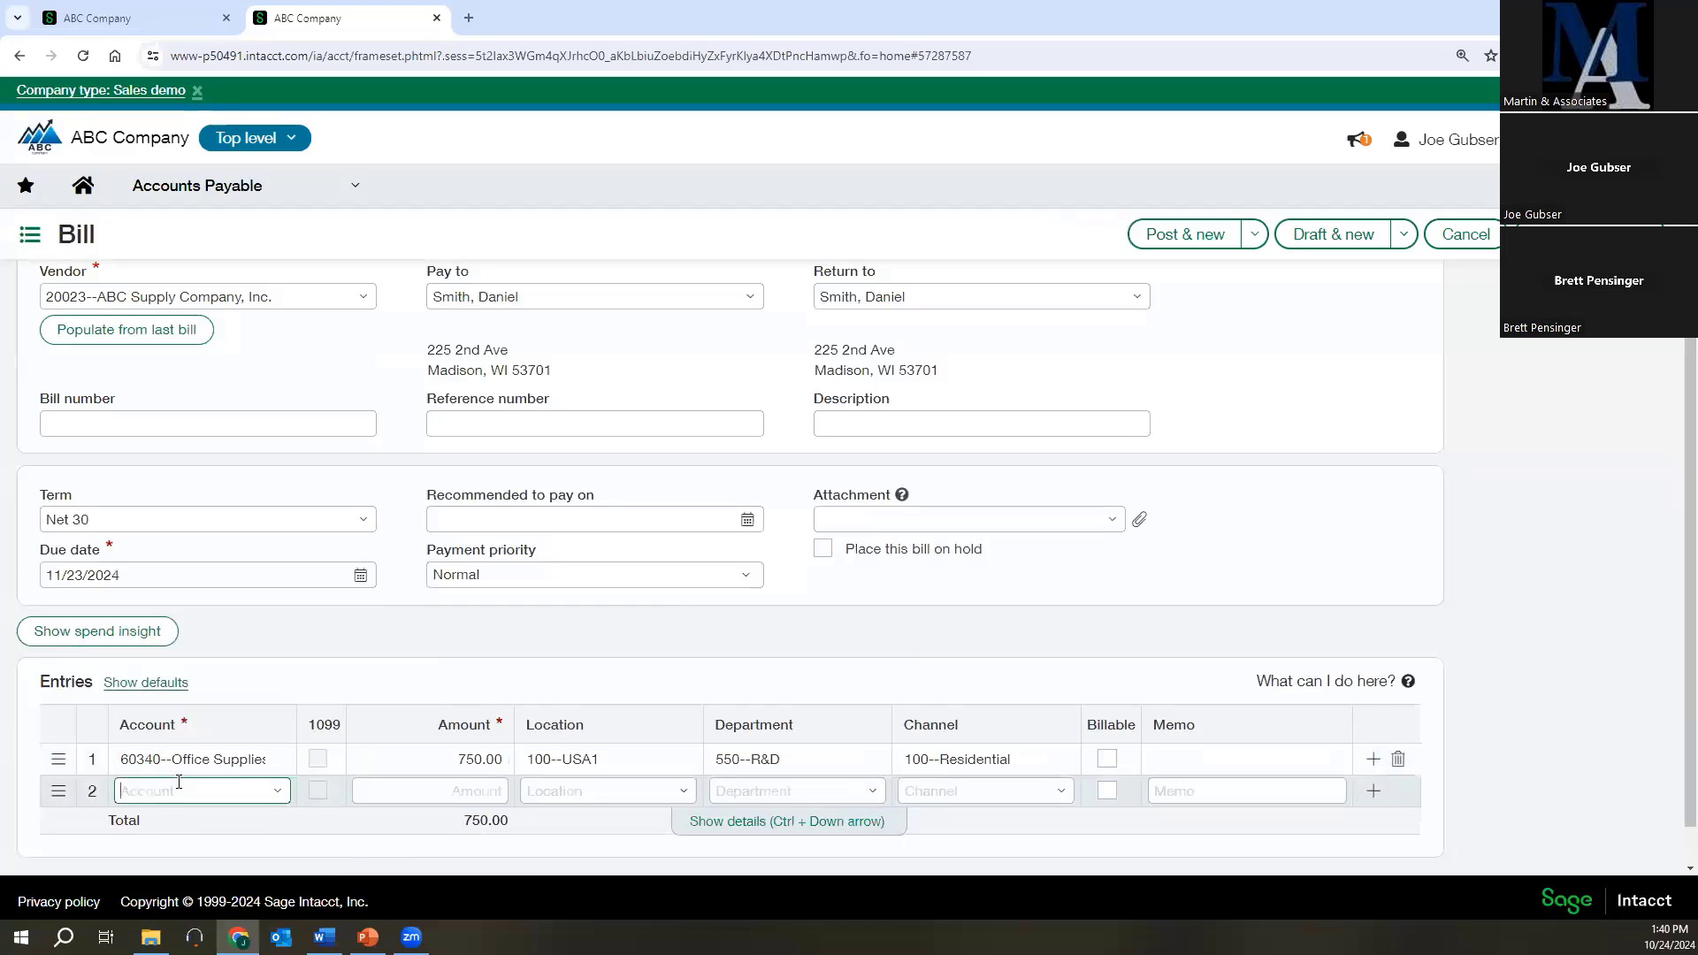
{"action": "type", "text": "60510"}
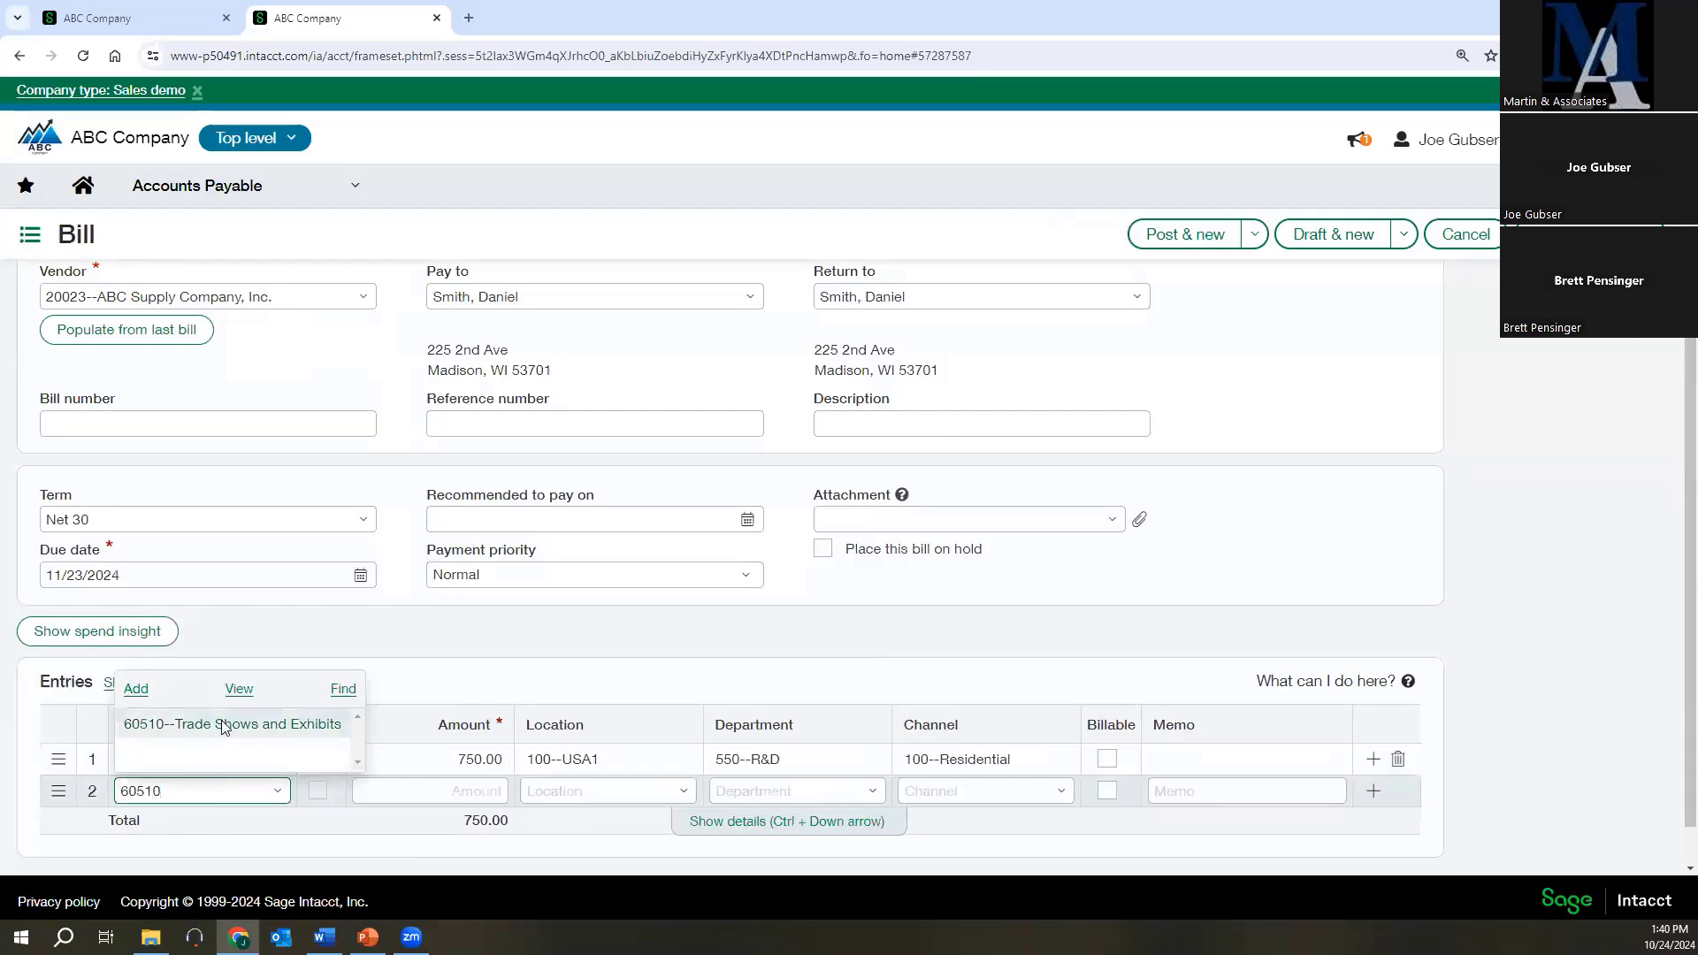
{"action": "left_click", "coordinate": [221, 720]}
{"action": "left_click", "coordinate": [455, 790]}
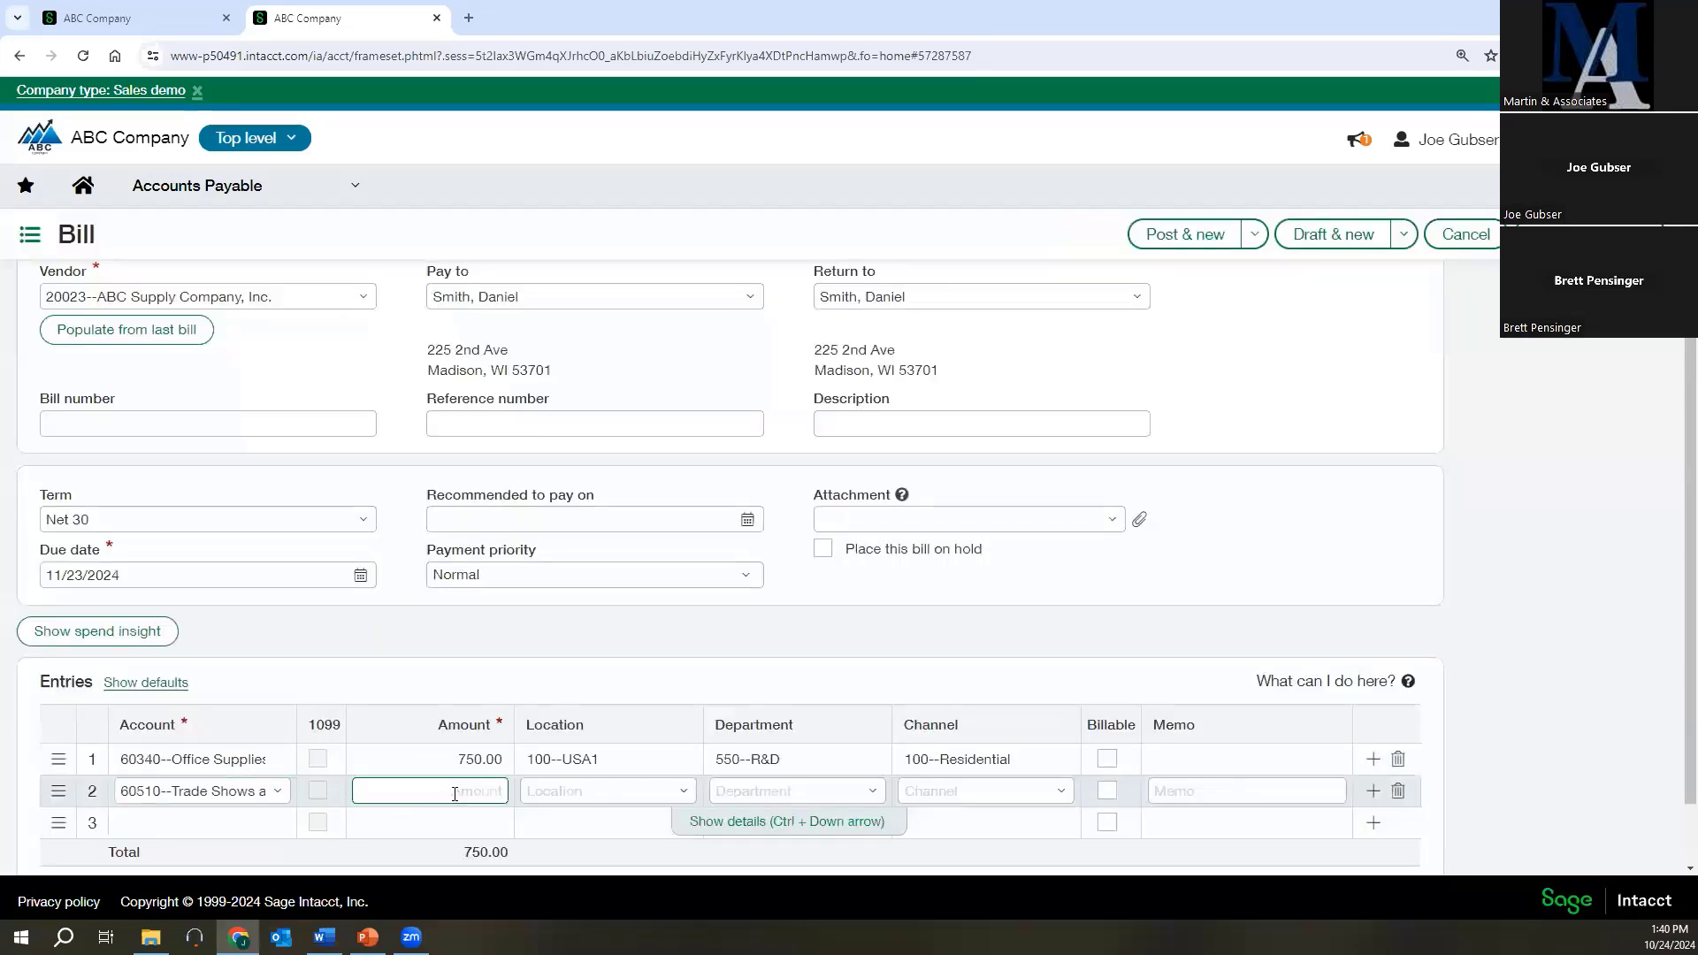
{"action": "type", "text": "450"}
{"action": "key", "text": "Tab"}
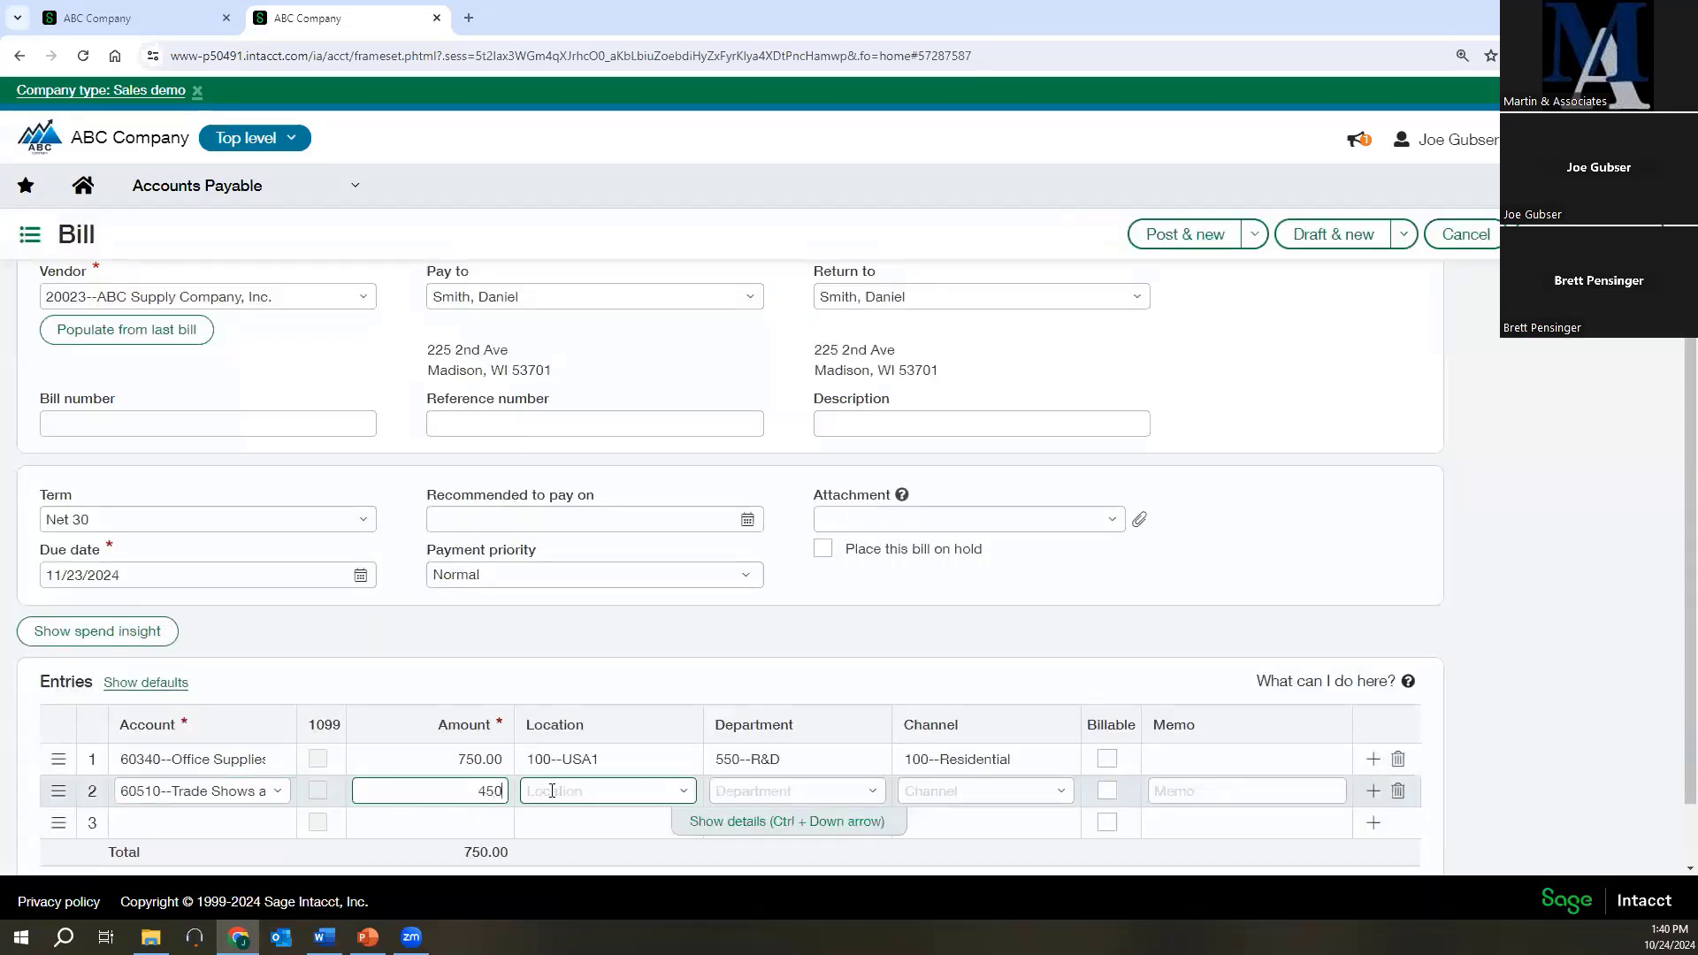
Set the second bill line's location to 110--New York and open its department choices.
{"action": "left_click", "coordinate": [682, 791]}
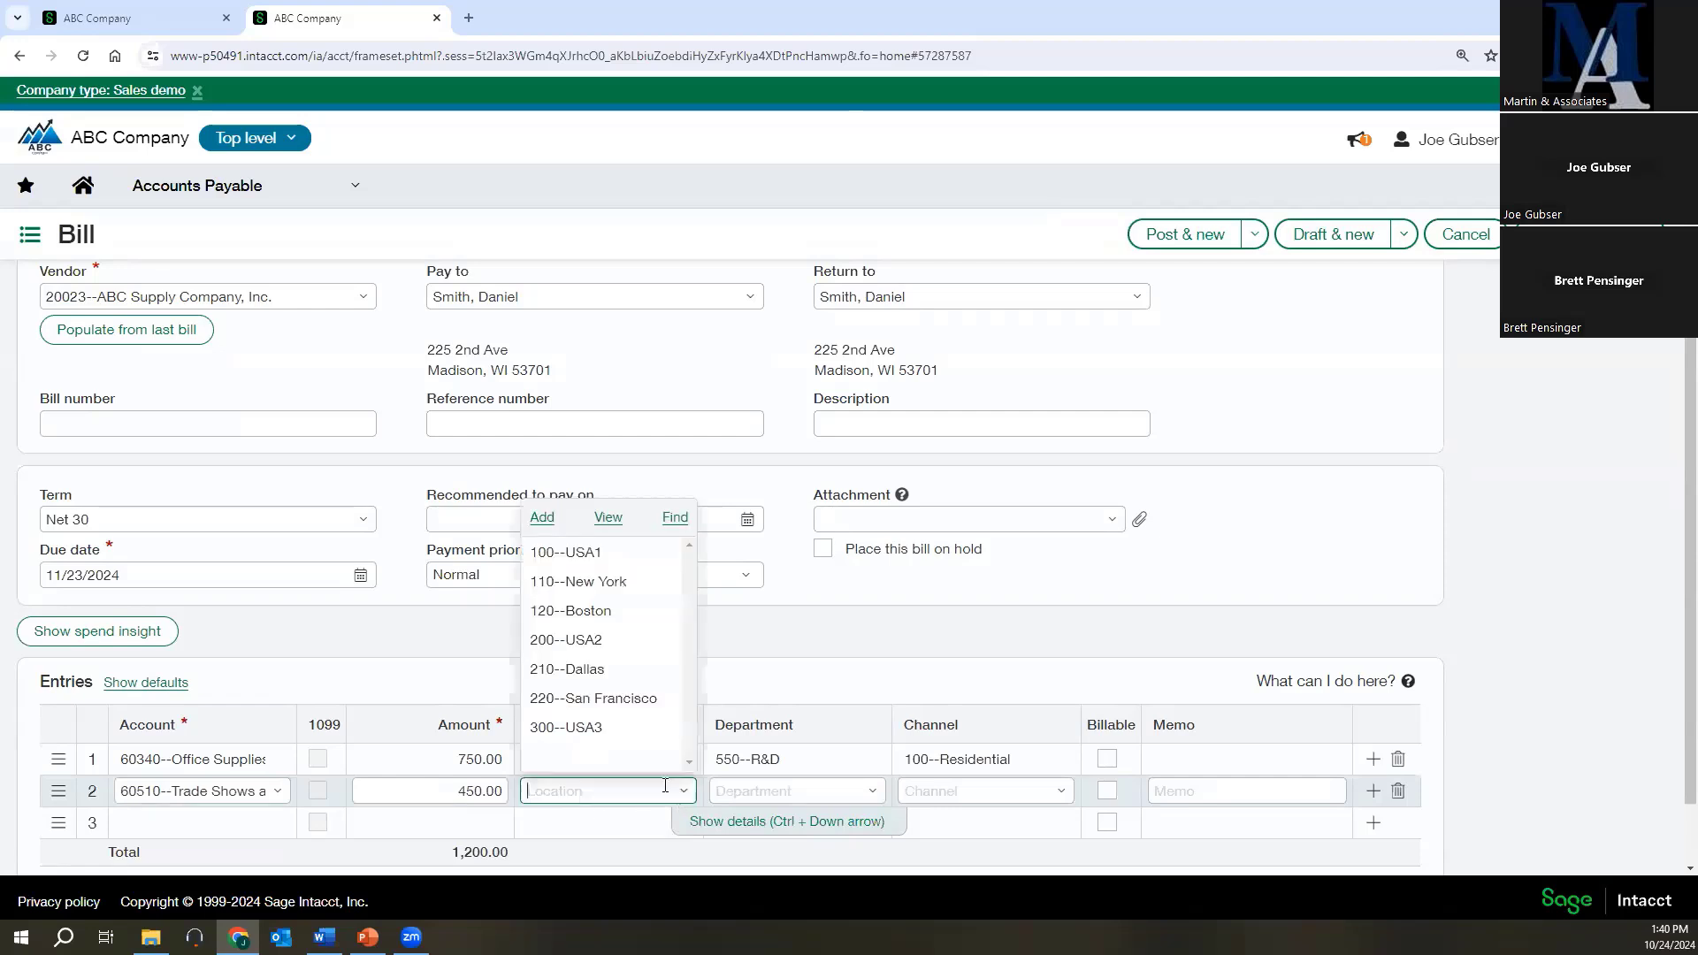
{"action": "left_click", "coordinate": [582, 582]}
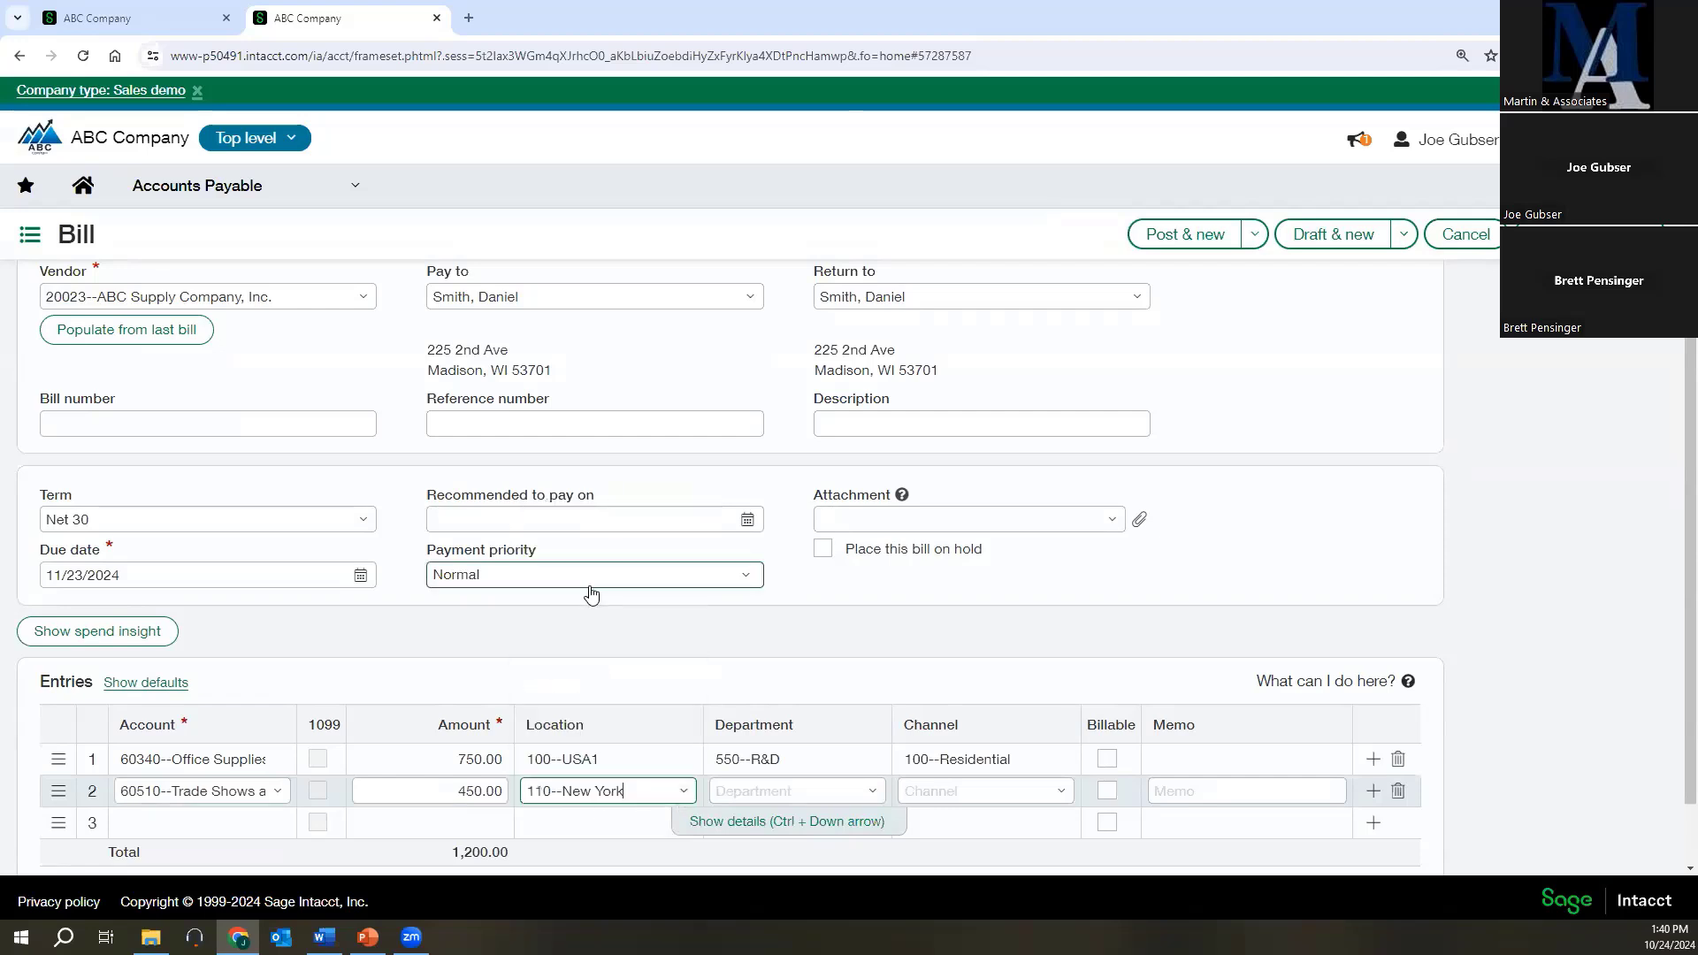
{"action": "left_click", "coordinate": [872, 790]}
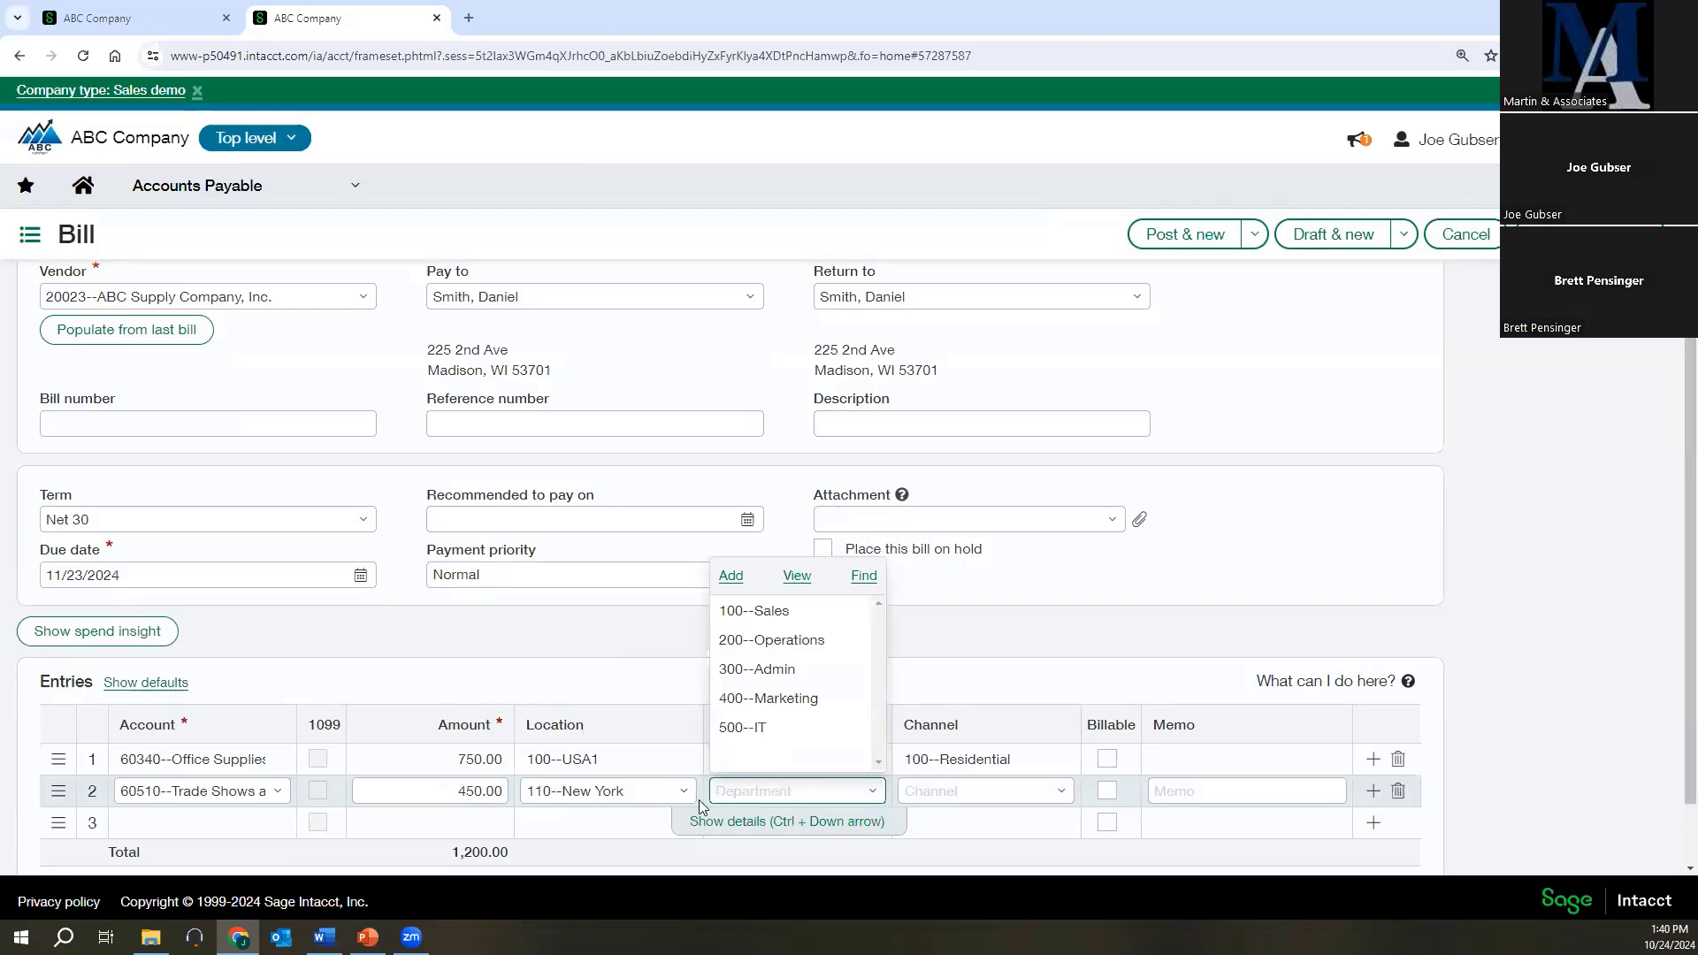
Tag the second bill line with department 300--Admin and channel 410--Mine.
{"action": "left_click", "coordinate": [754, 671]}
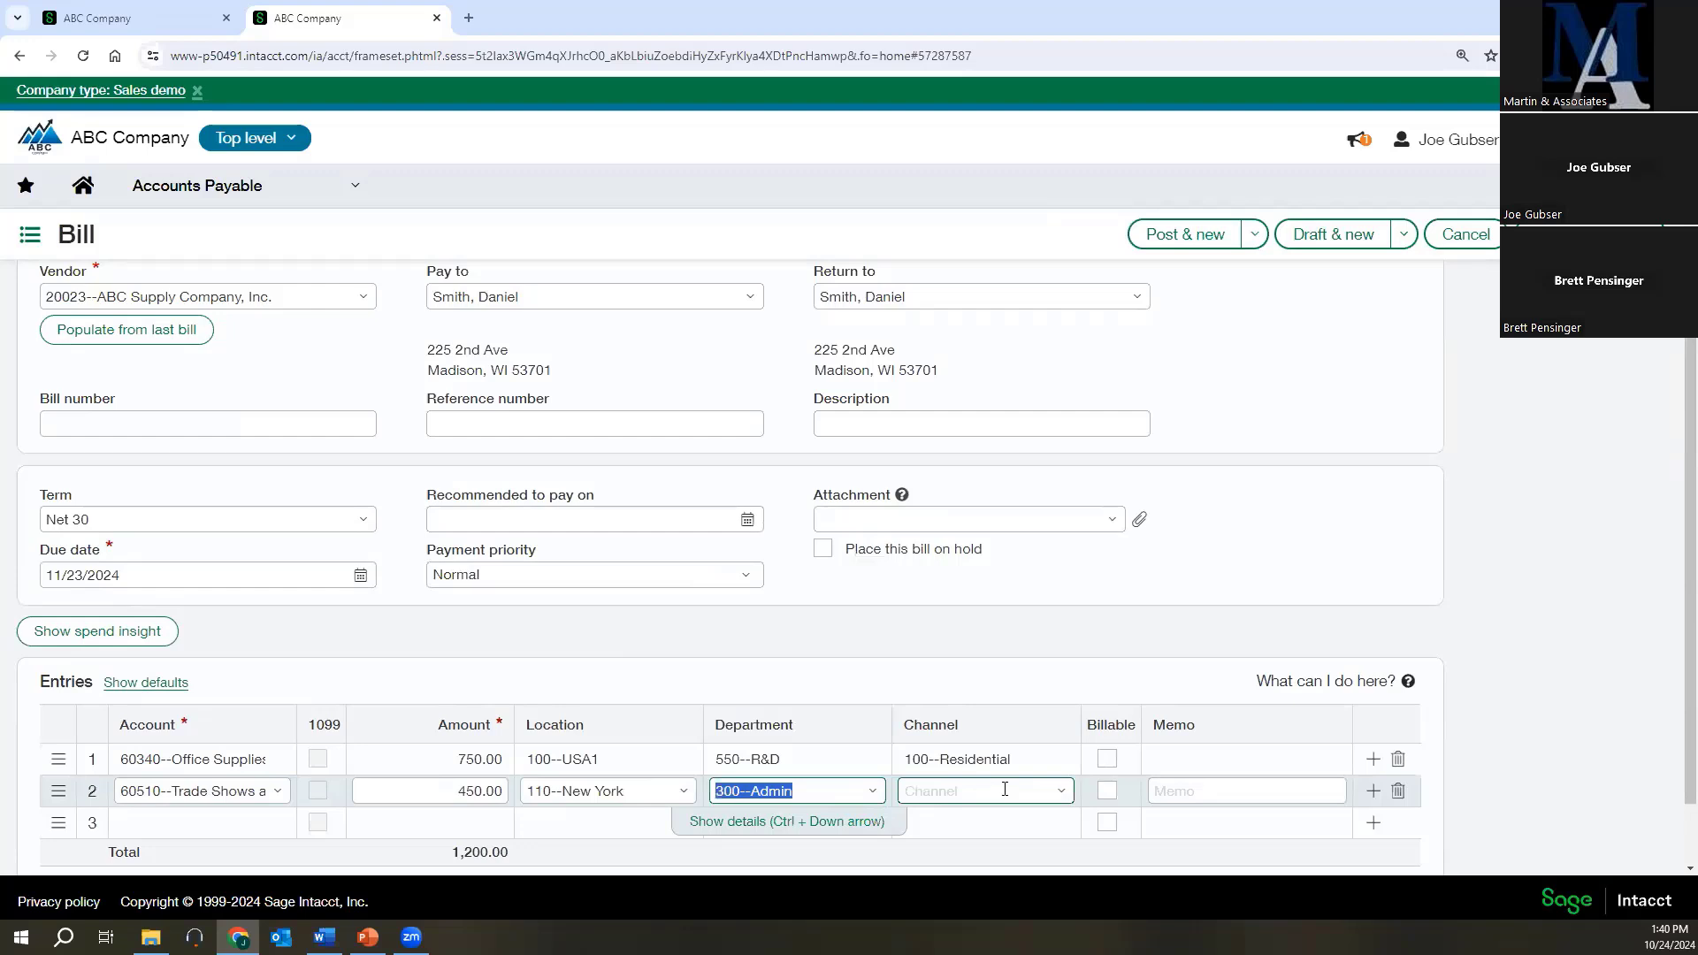
{"action": "left_click", "coordinate": [1045, 782]}
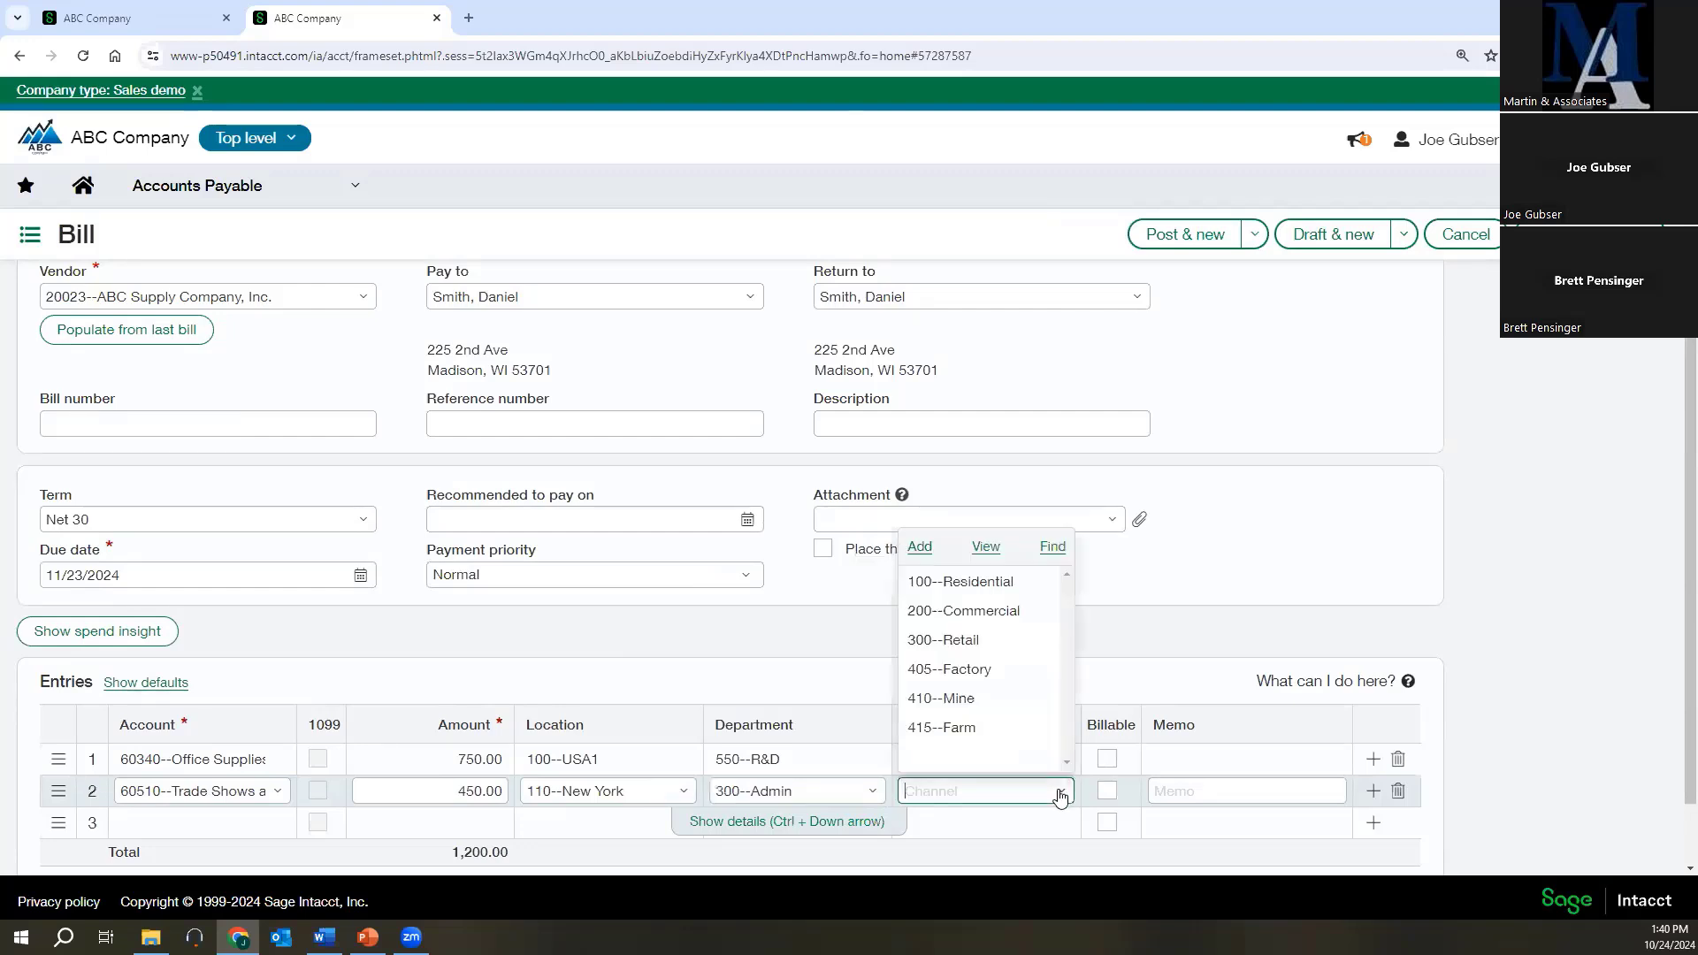
{"action": "left_click", "coordinate": [941, 698]}
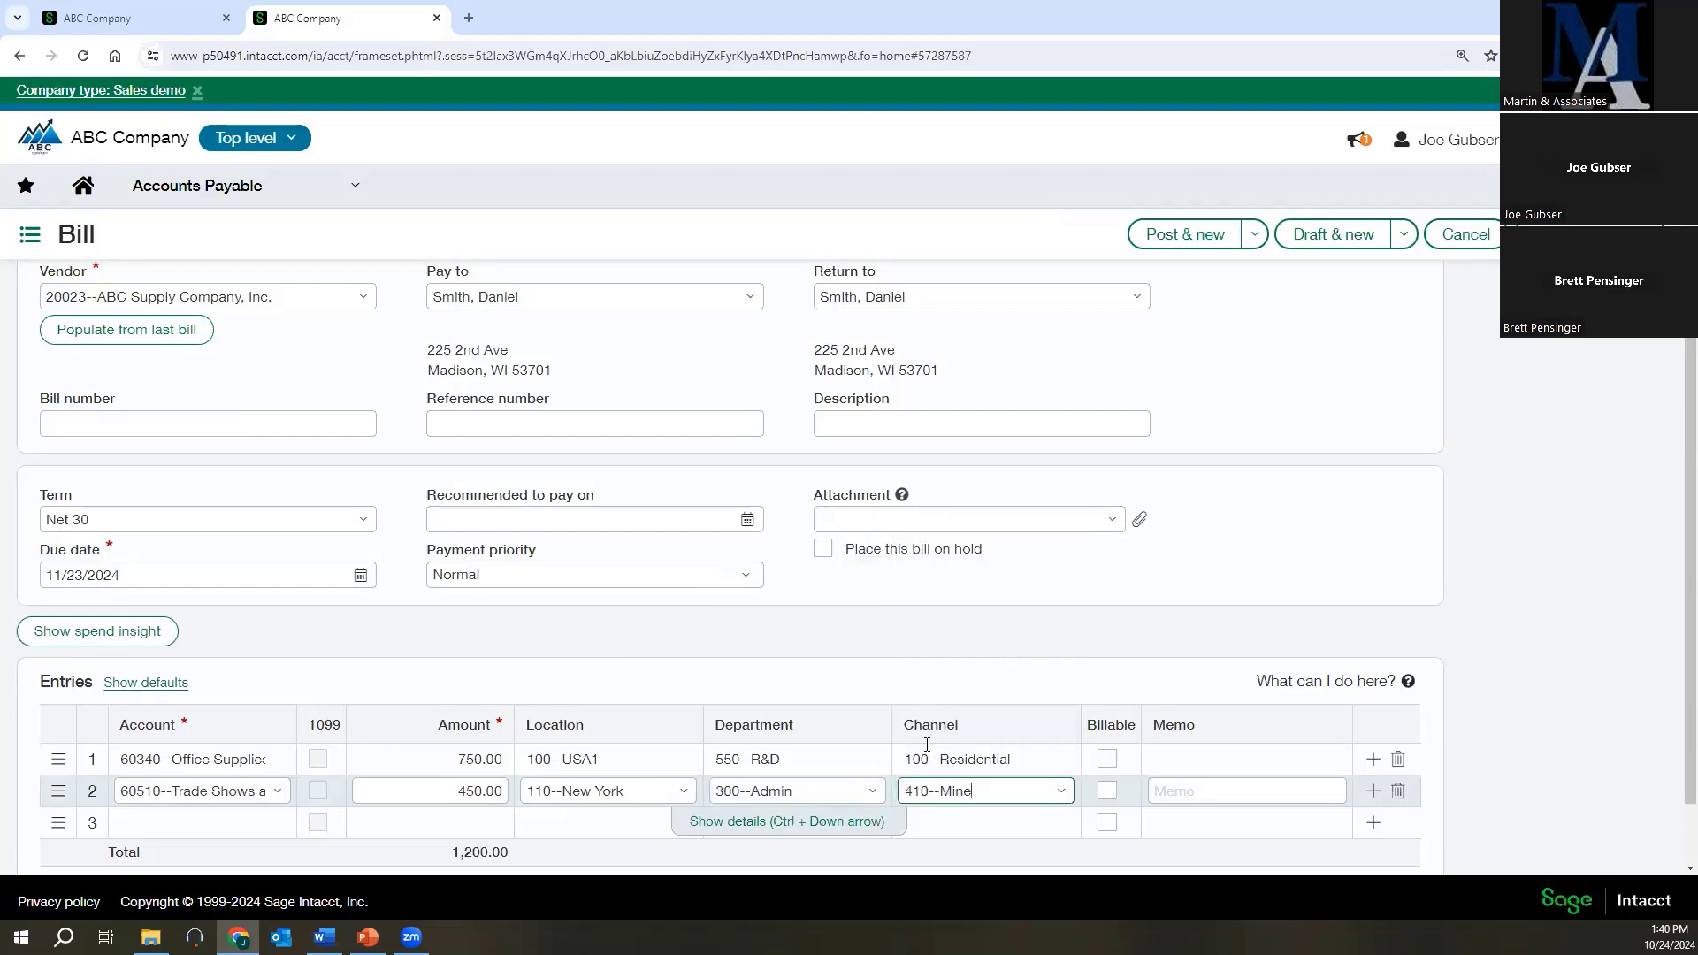
Post the vendor bill without starting a new one.
{"action": "scroll", "coordinate": [946, 690], "scroll_direction": "down", "scroll_amount": 1}
{"action": "left_click", "coordinate": [1249, 235]}
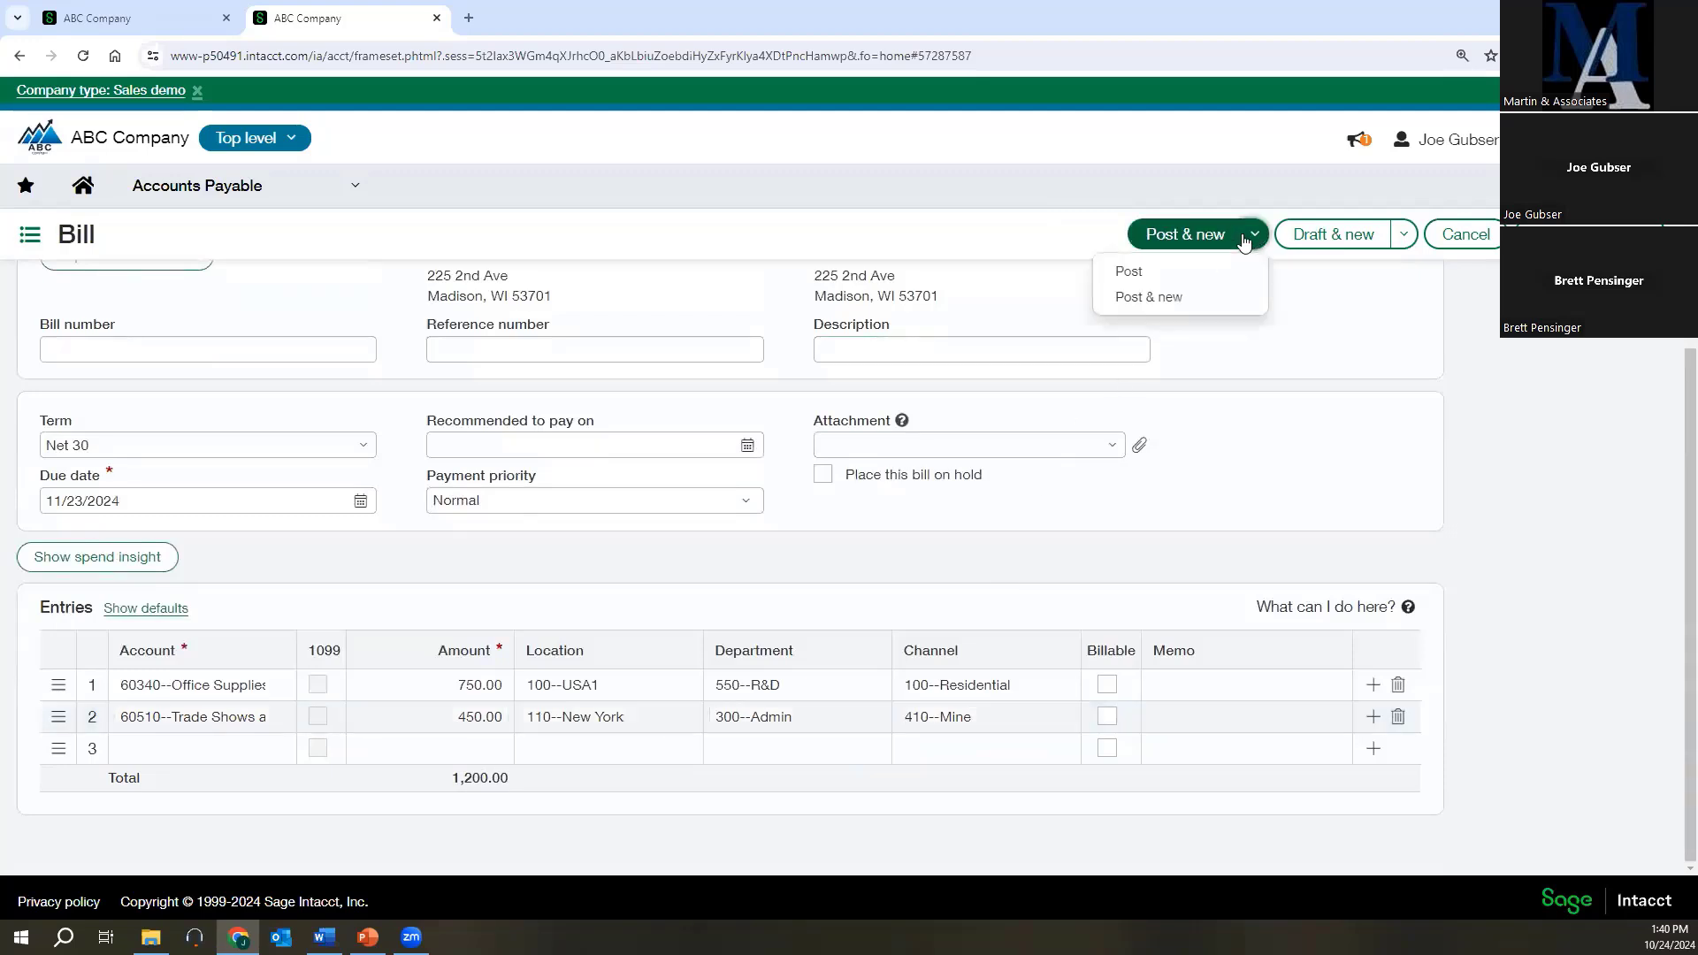
{"action": "left_click", "coordinate": [1141, 273]}
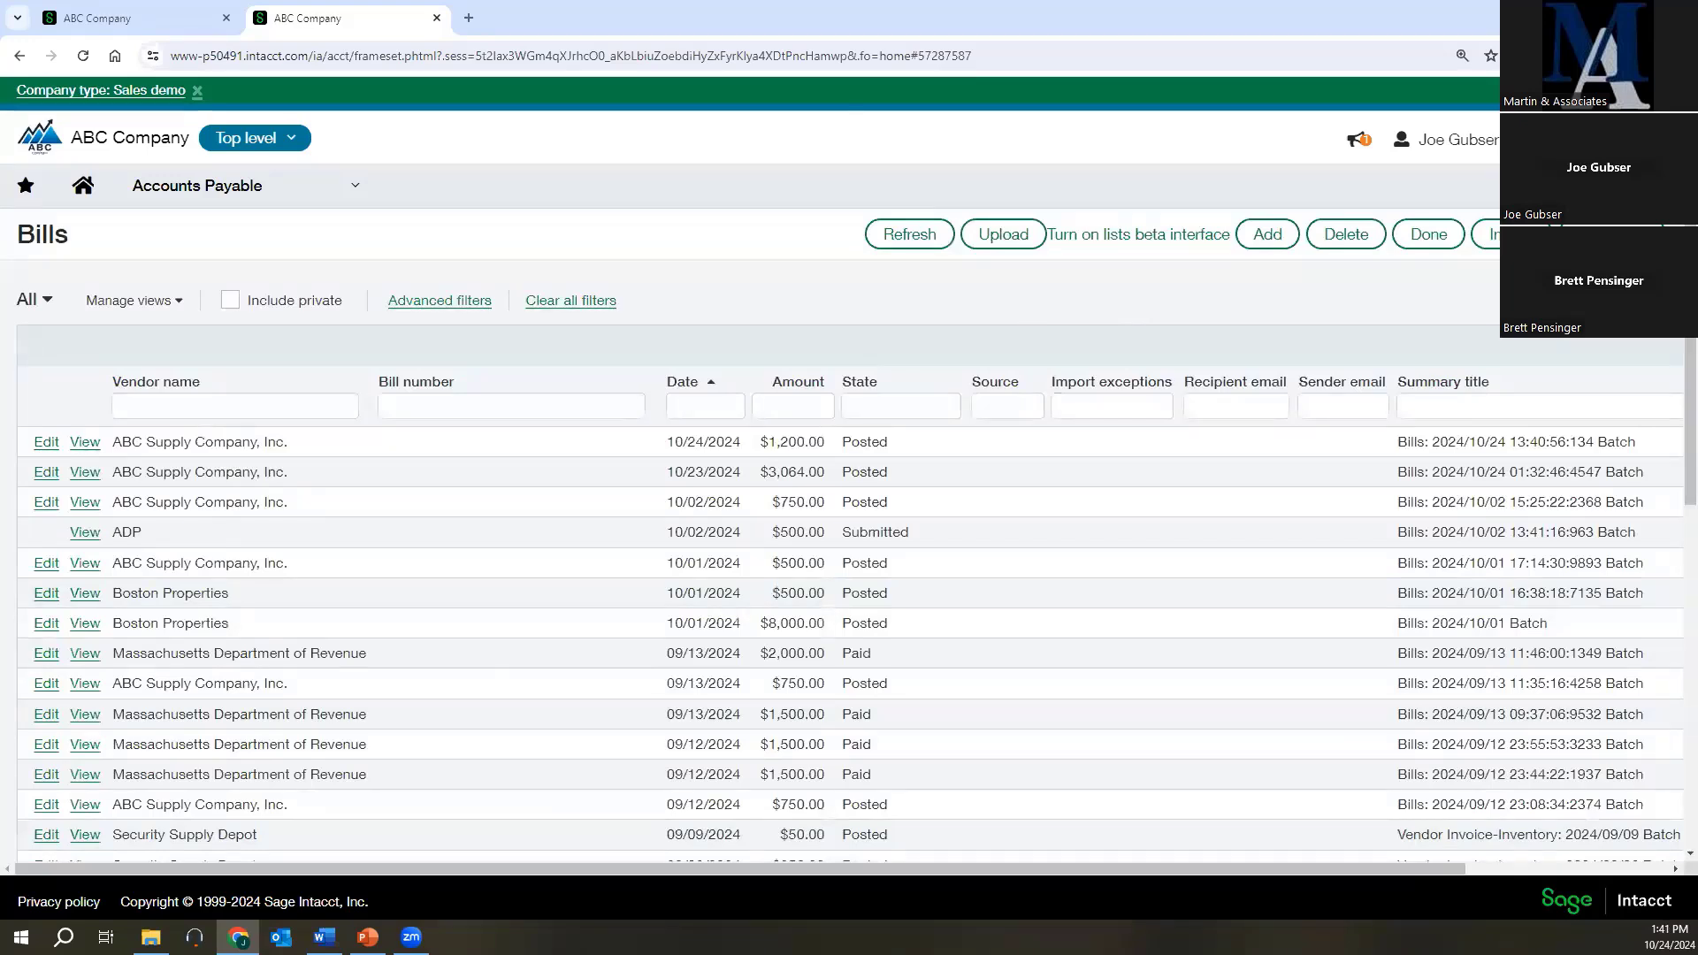
Open the $25,000 Security Supply Depot bill dated 12/01/2018 from the bills list and examine its details and entry line.
{"action": "key", "text": "alt+Tab"}
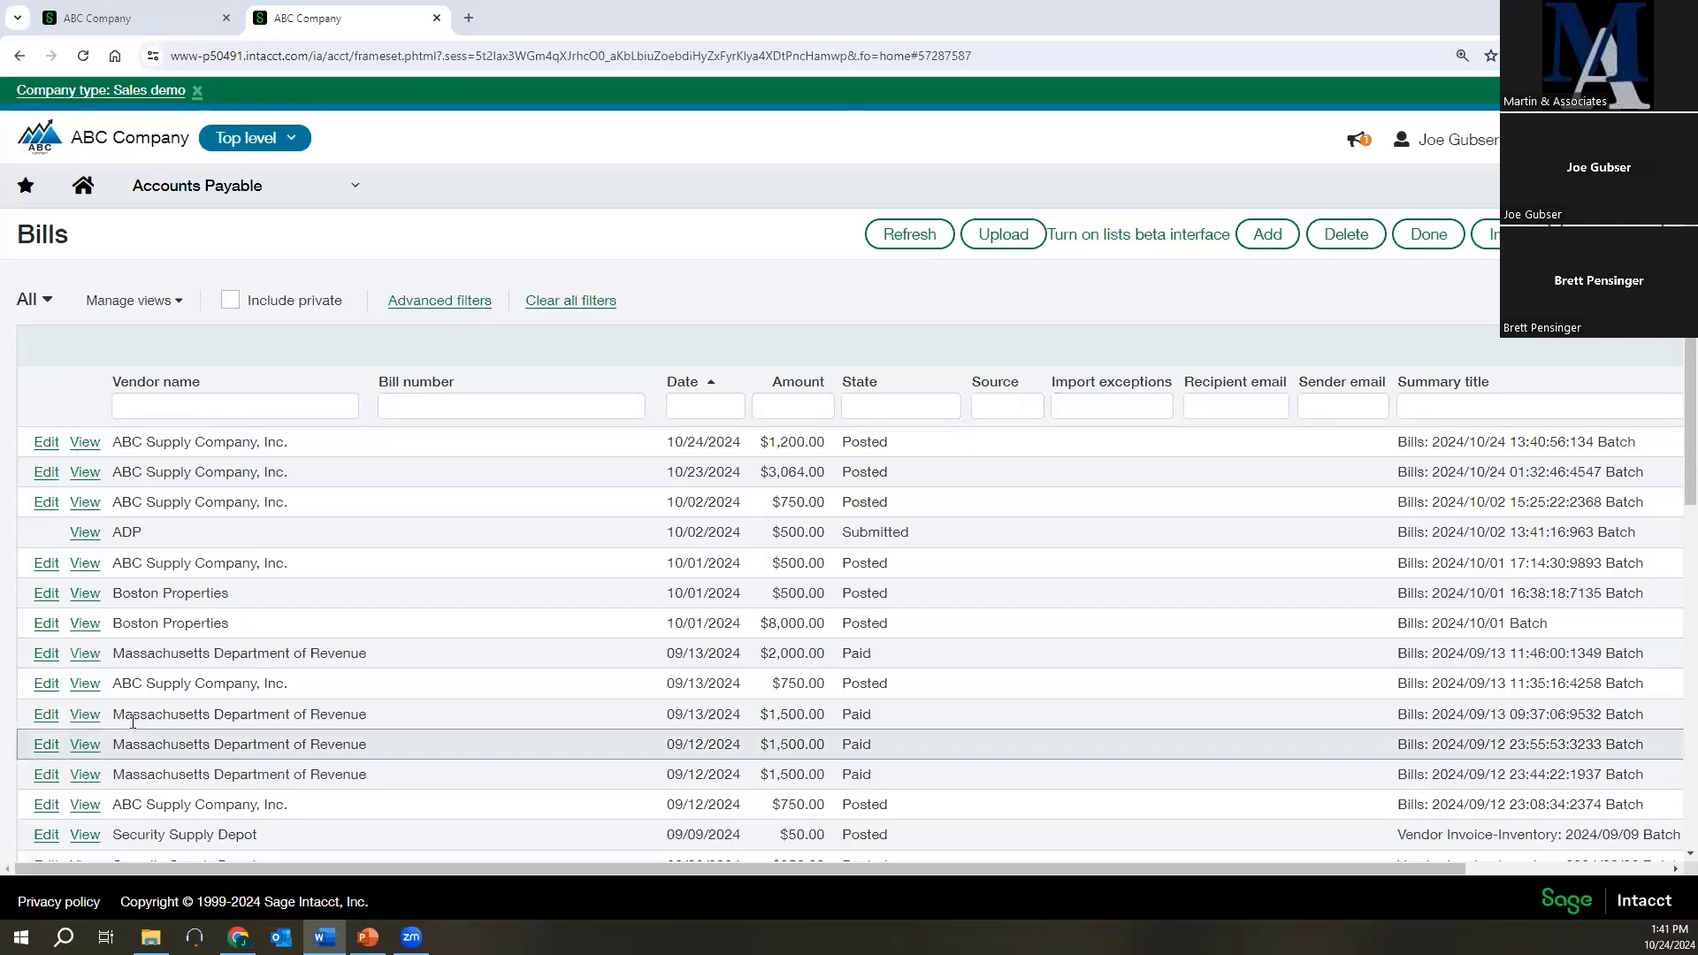
{"action": "scroll", "coordinate": [619, 566], "scroll_direction": "down", "scroll_amount": 10}
{"action": "scroll", "coordinate": [616, 588], "scroll_direction": "down", "scroll_amount": 3}
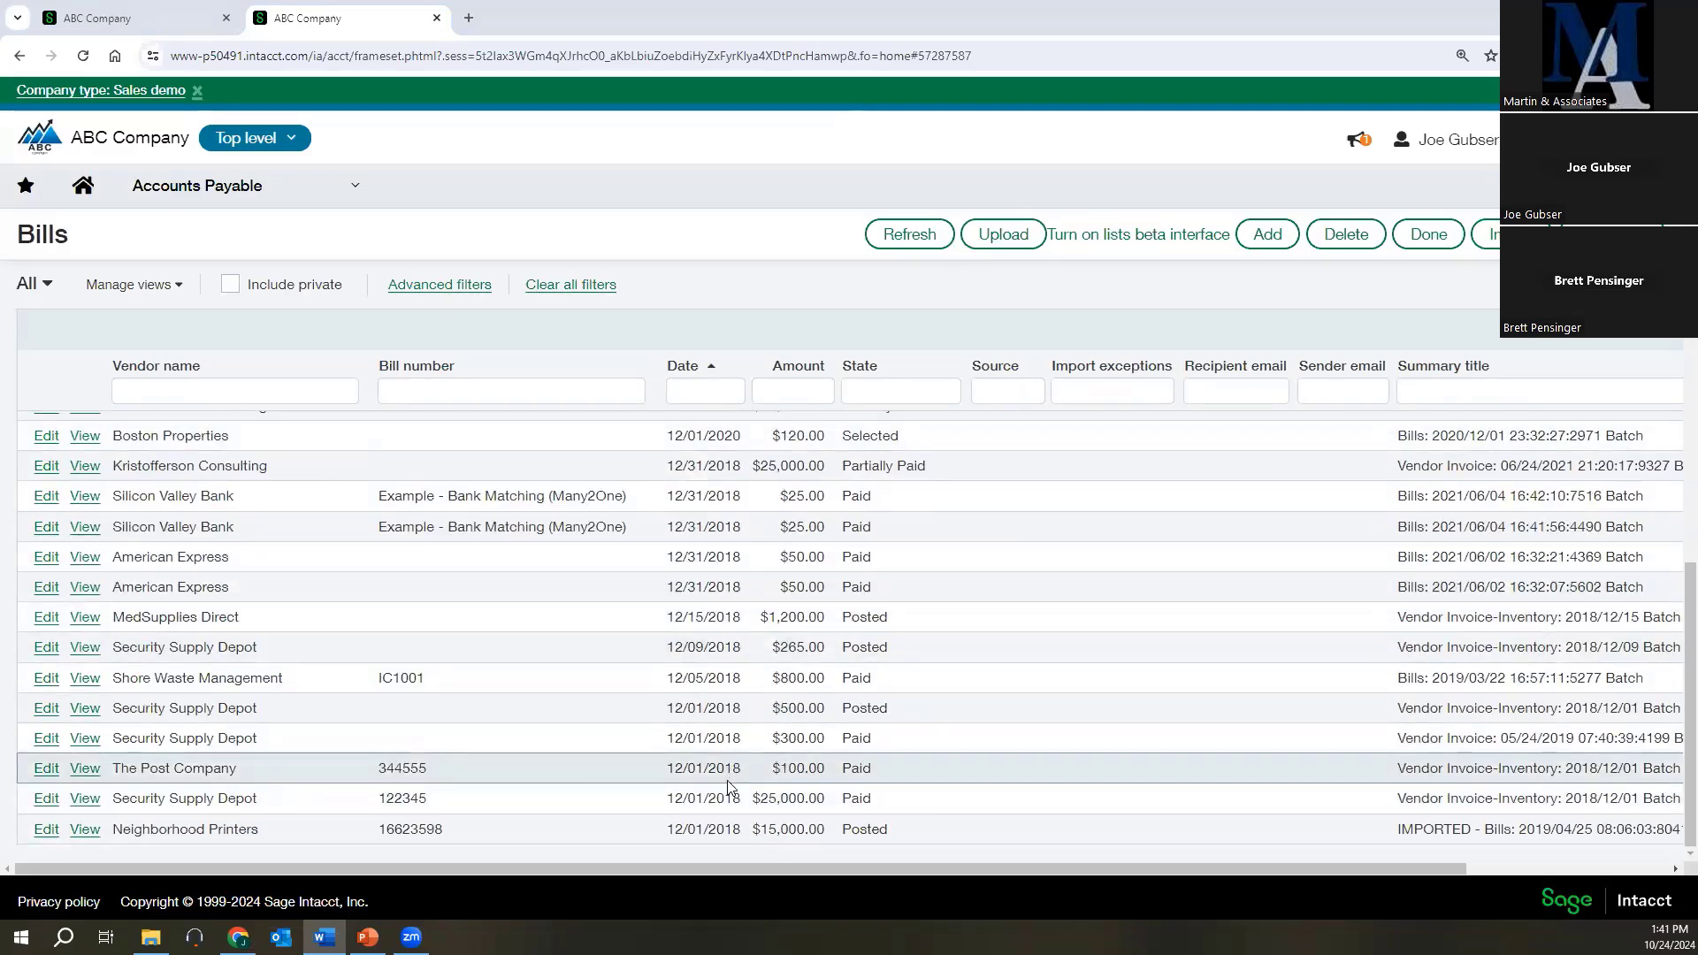
{"action": "left_click", "coordinate": [46, 797]}
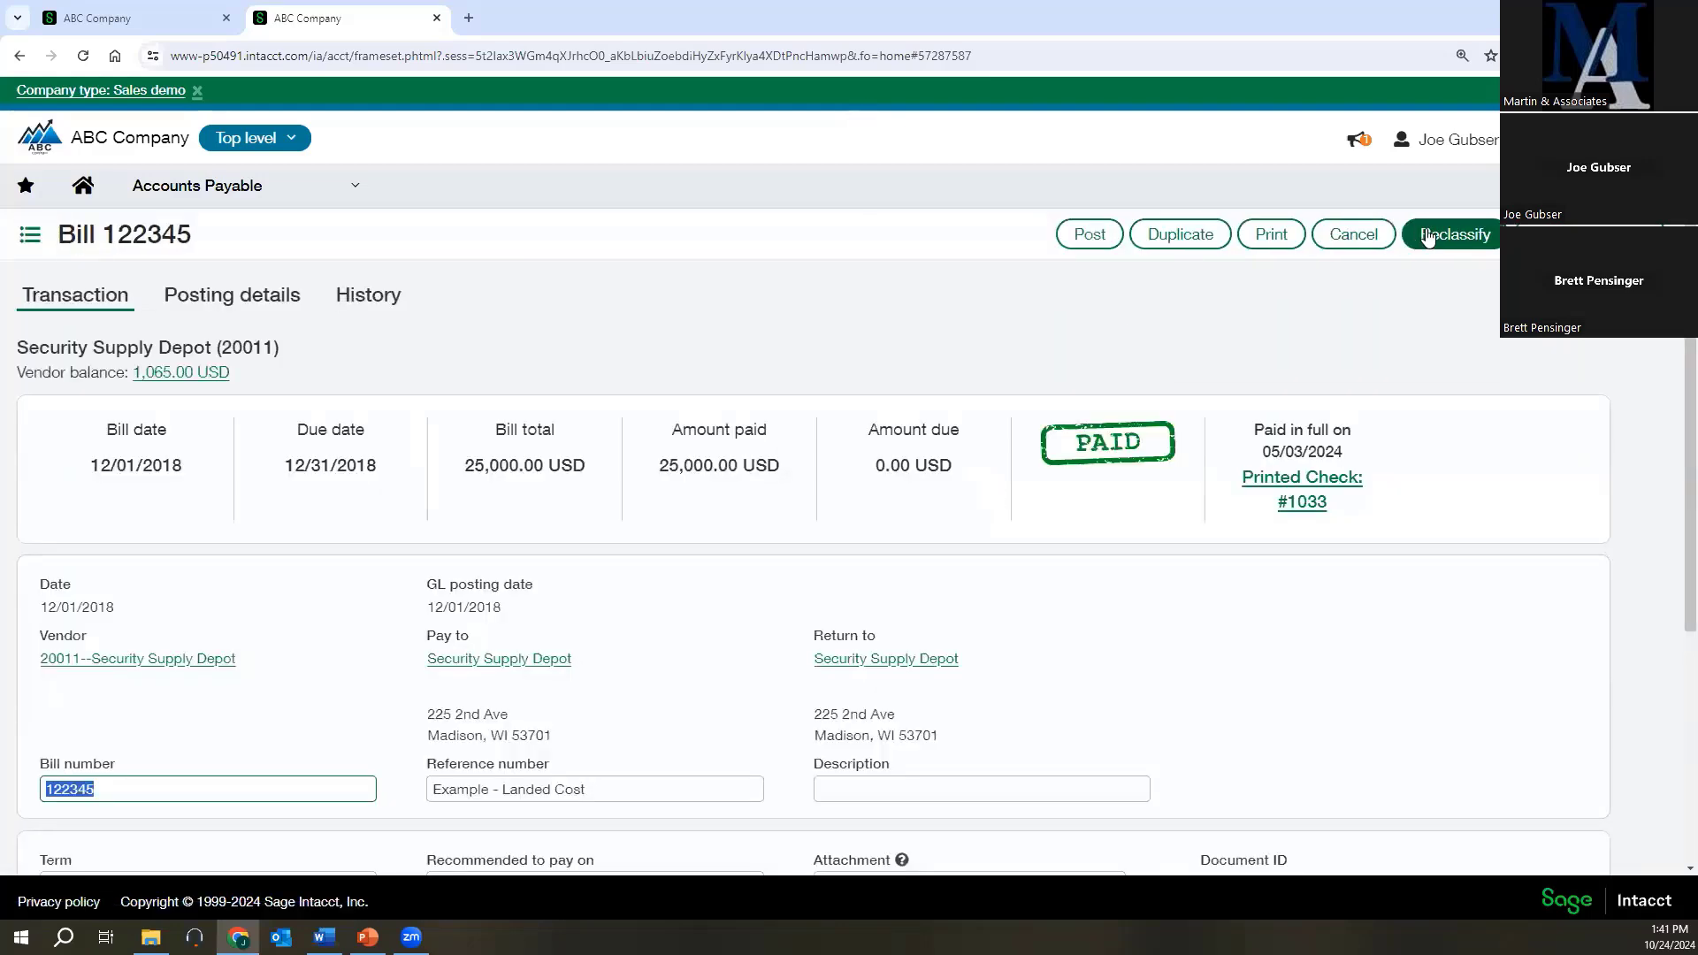
{"action": "left_click", "coordinate": [1426, 233]}
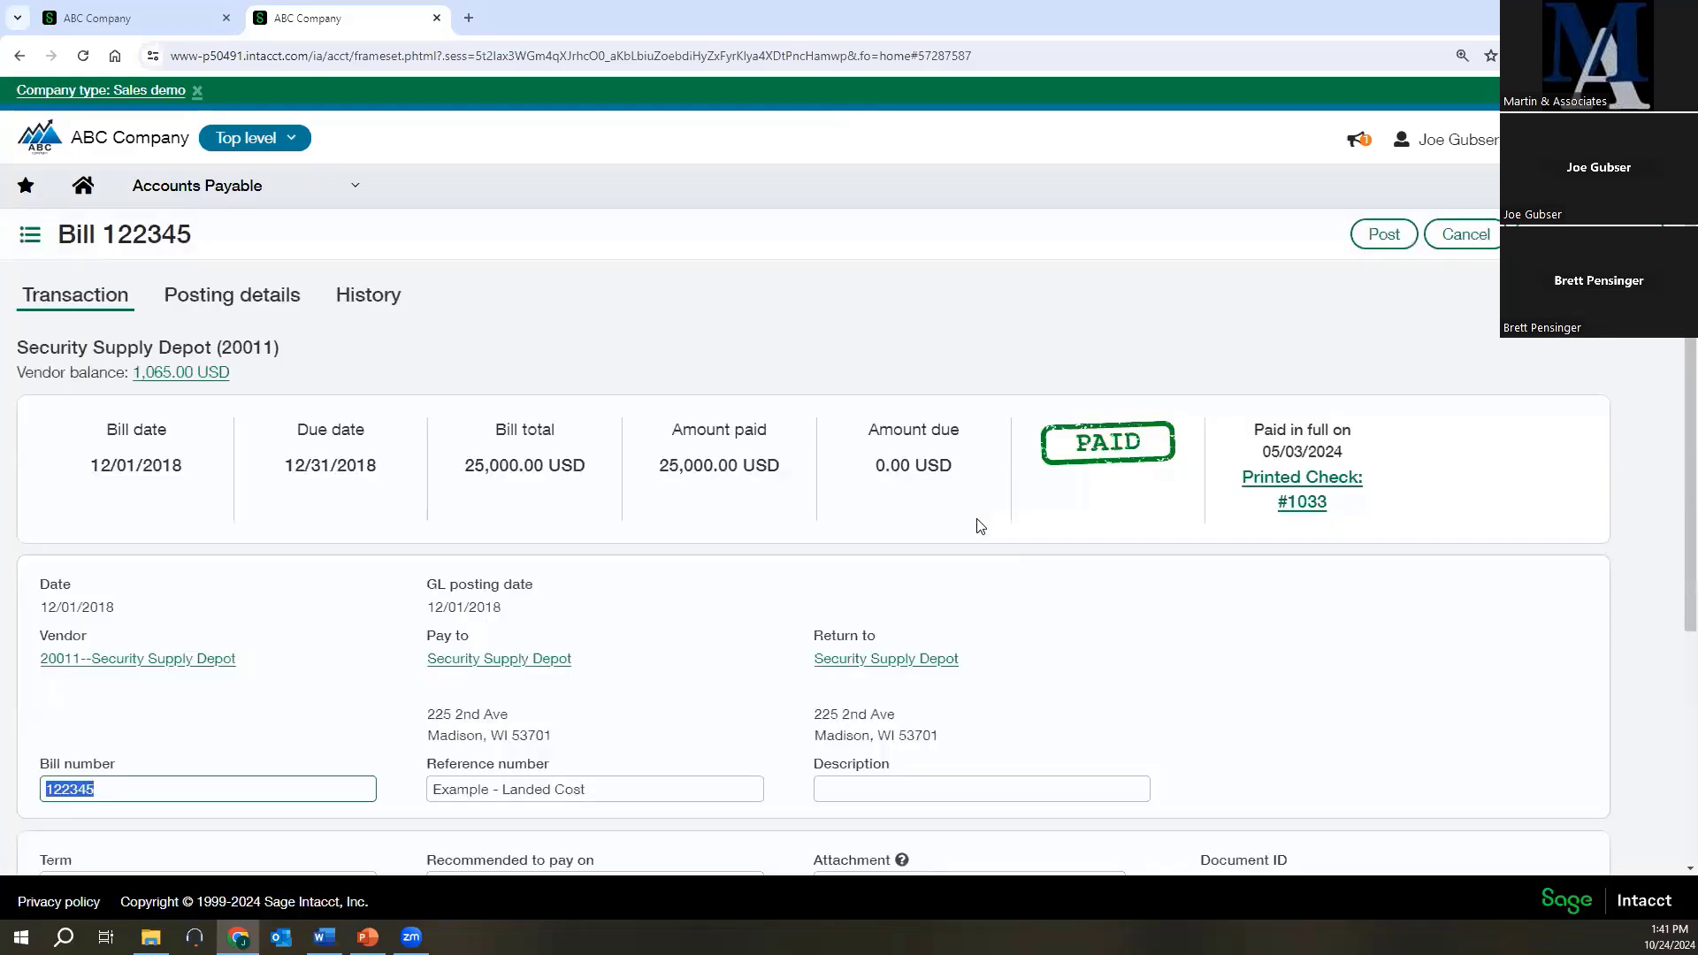
{"action": "scroll", "coordinate": [977, 525], "scroll_direction": "down", "scroll_amount": 4}
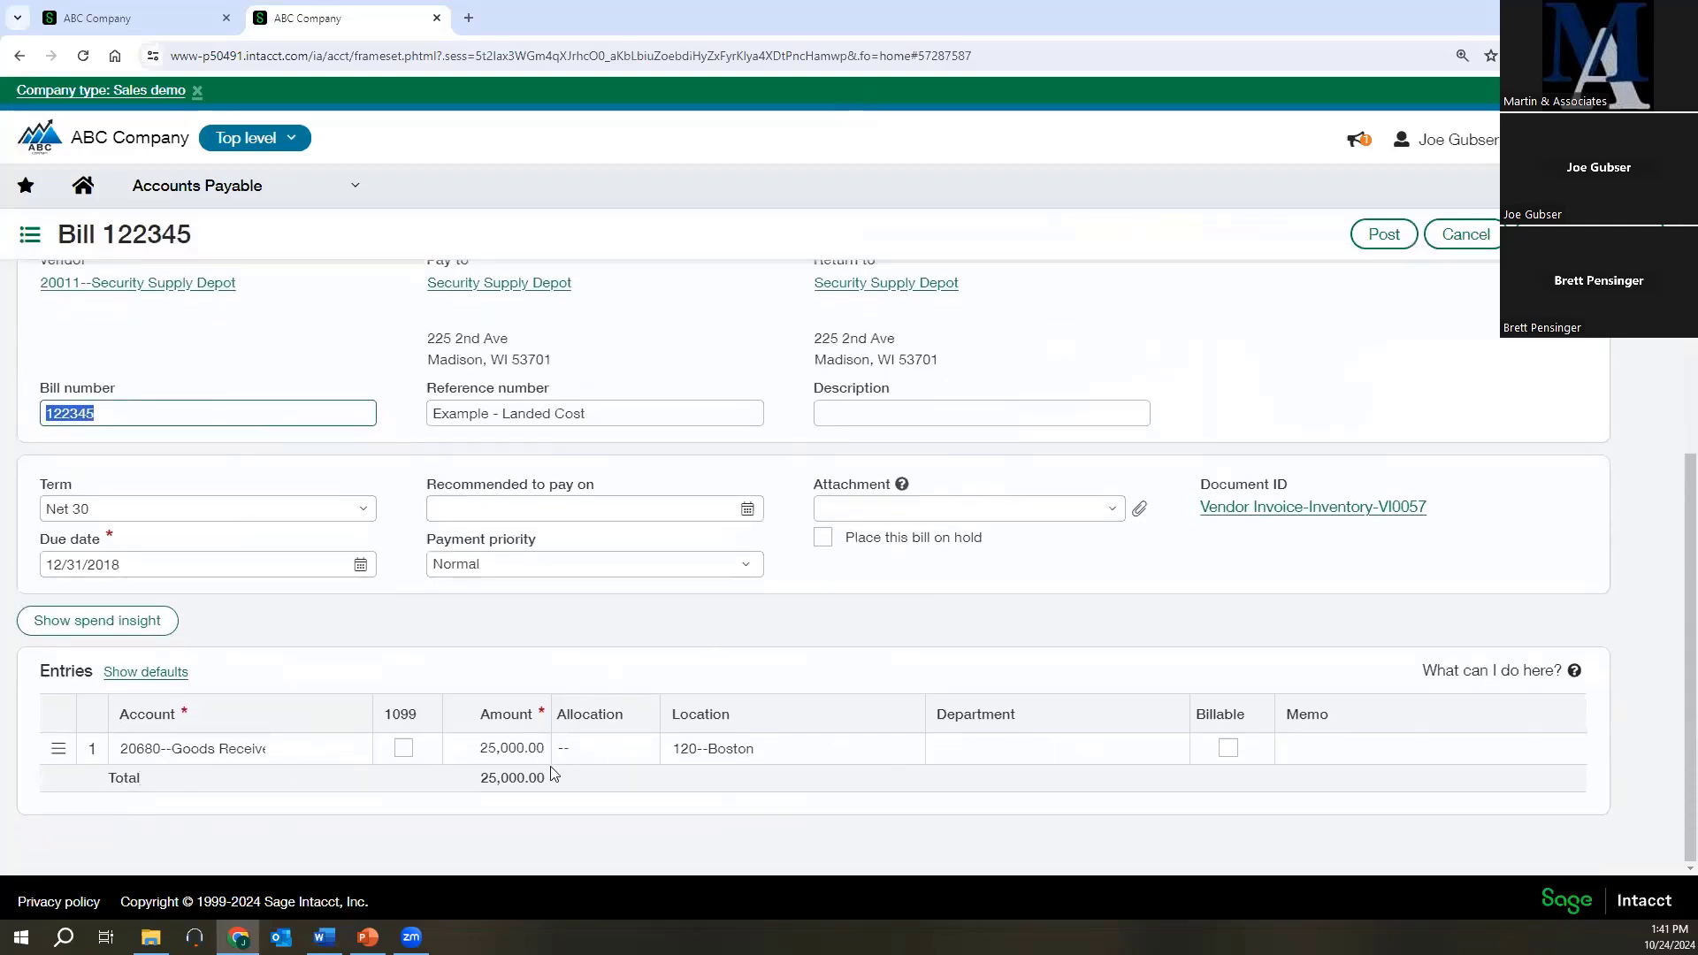
{"action": "scroll", "coordinate": [669, 668], "scroll_direction": "up", "scroll_amount": 4}
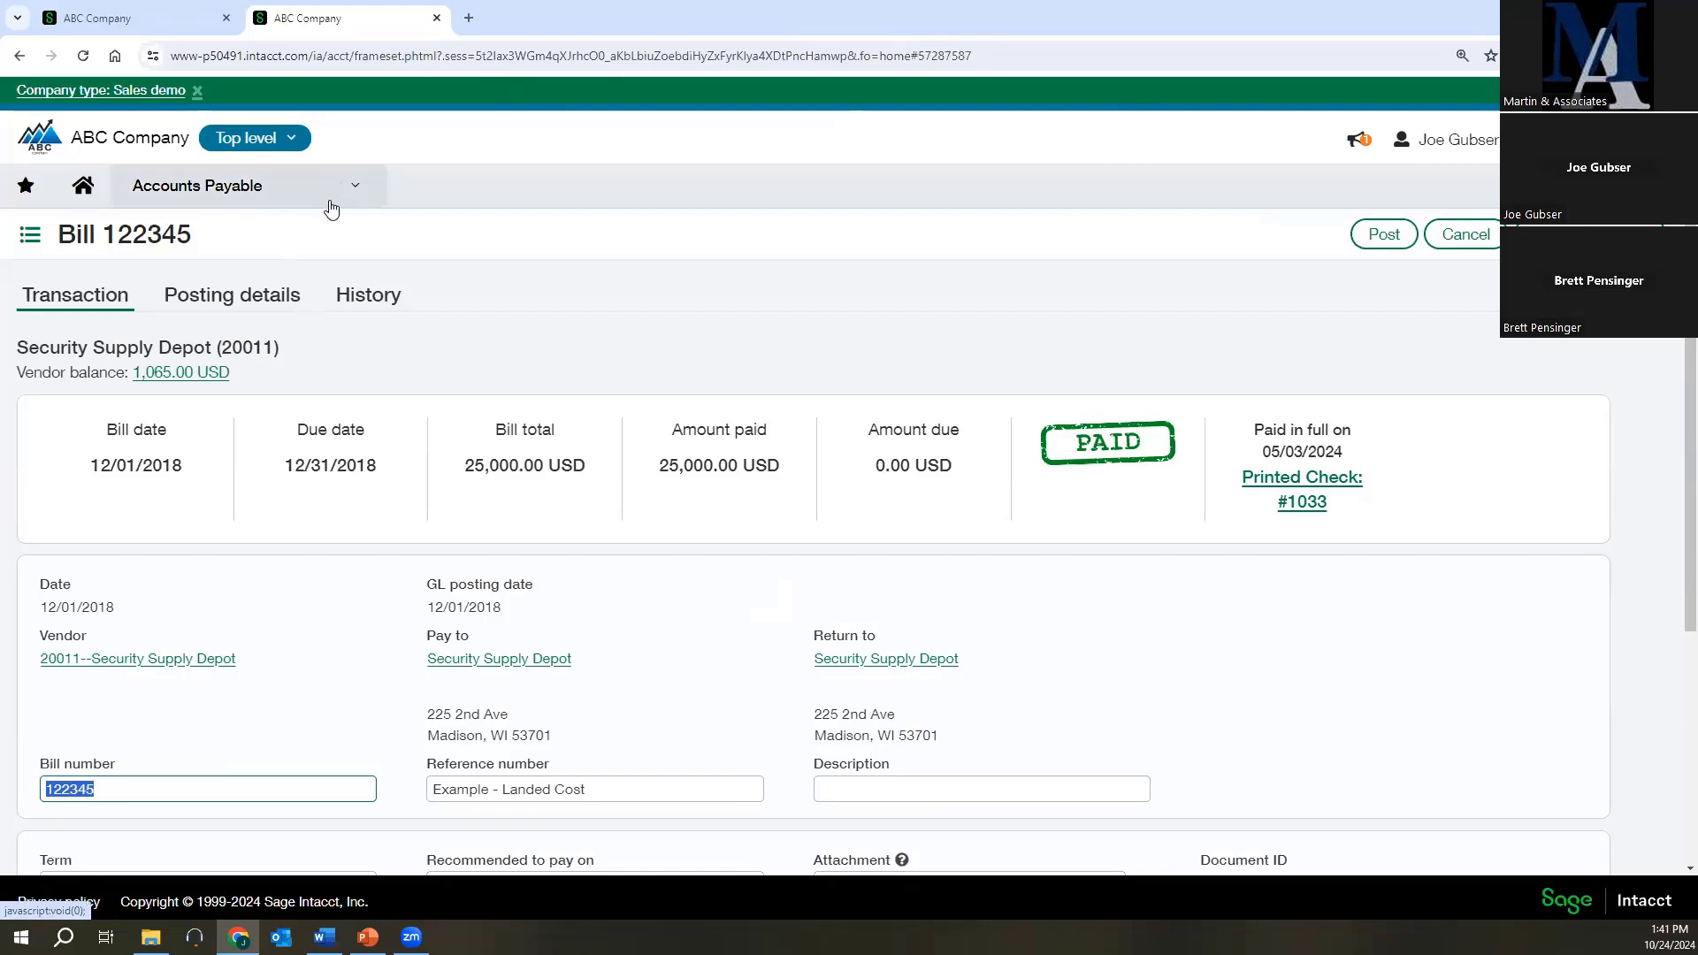
{"action": "scroll", "coordinate": [752, 310], "scroll_direction": "down", "scroll_amount": 1}
{"action": "scroll", "coordinate": [752, 311], "scroll_direction": "up", "scroll_amount": 1}
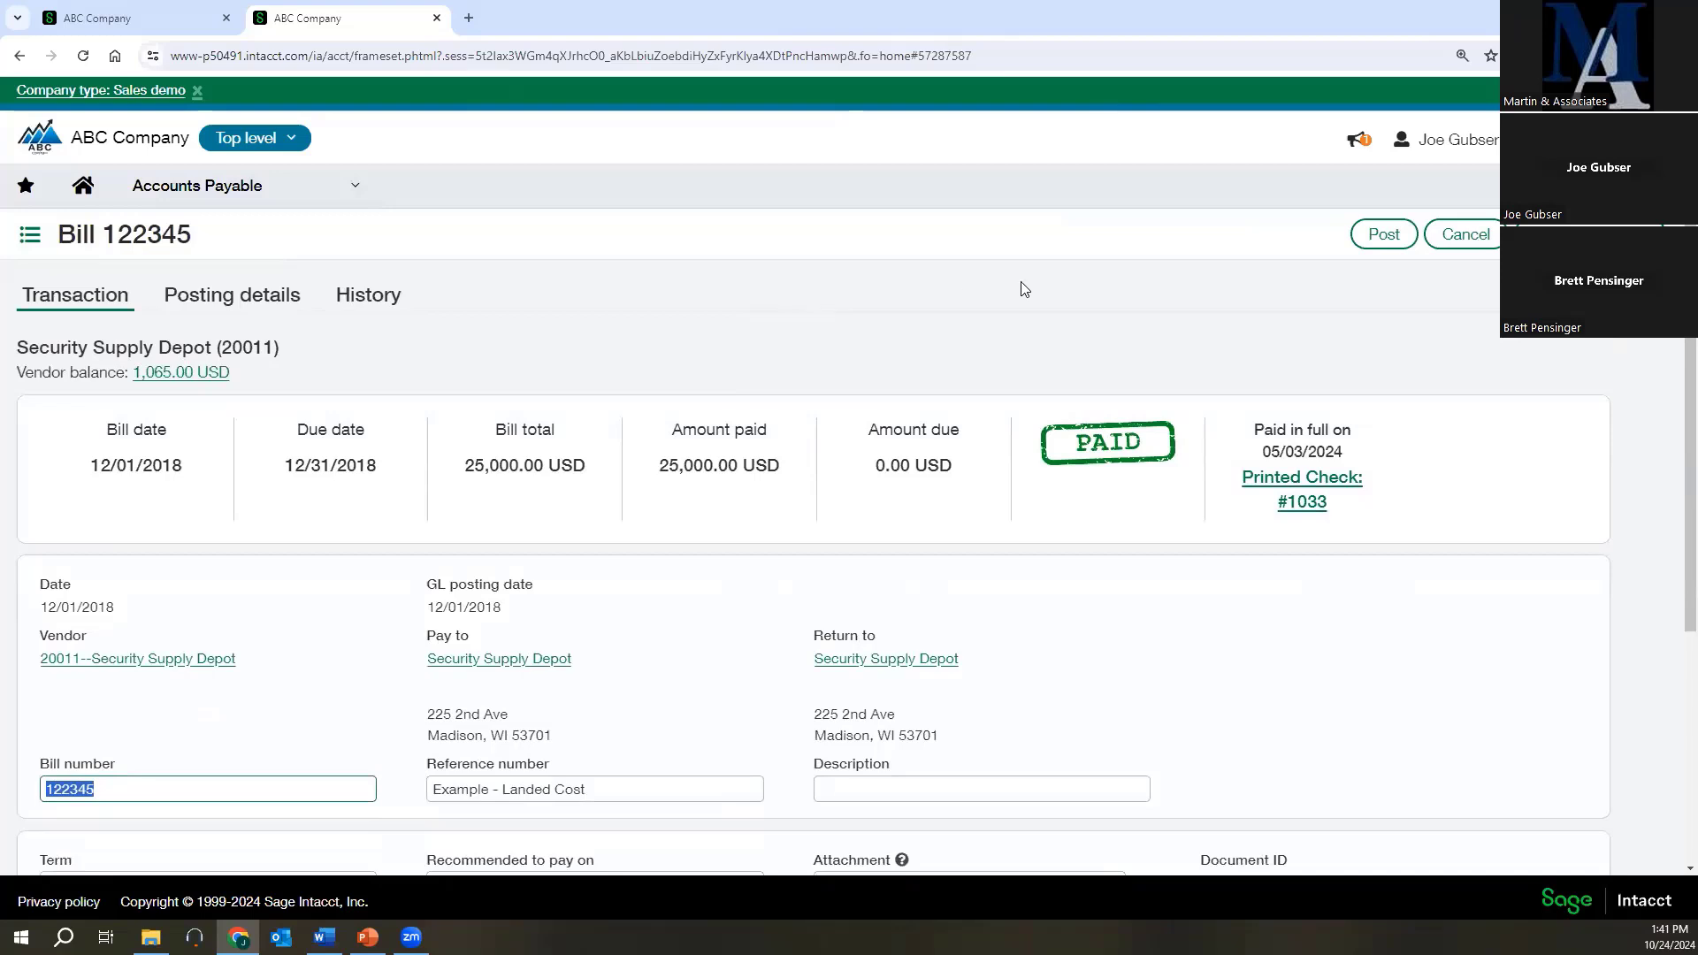
{"action": "key", "text": "alt+Tab"}
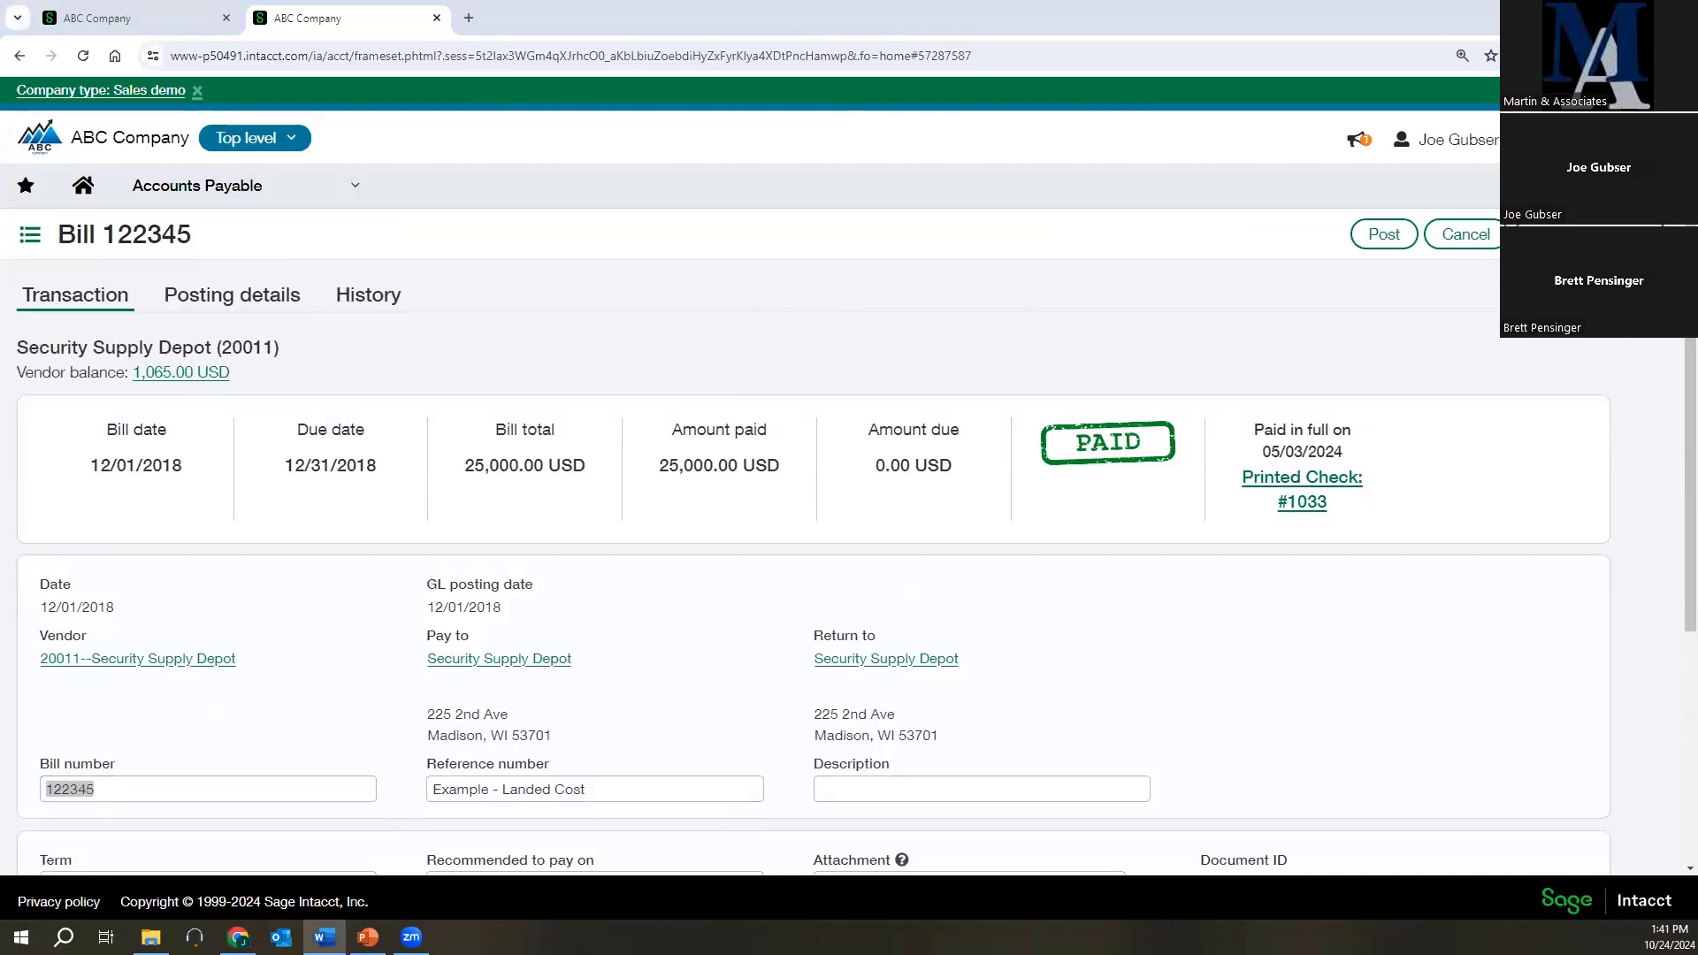
Leave the bill without saving and open the Dimensional Insights dashboard from the General dashboards.
{"action": "left_click", "coordinate": [247, 187]}
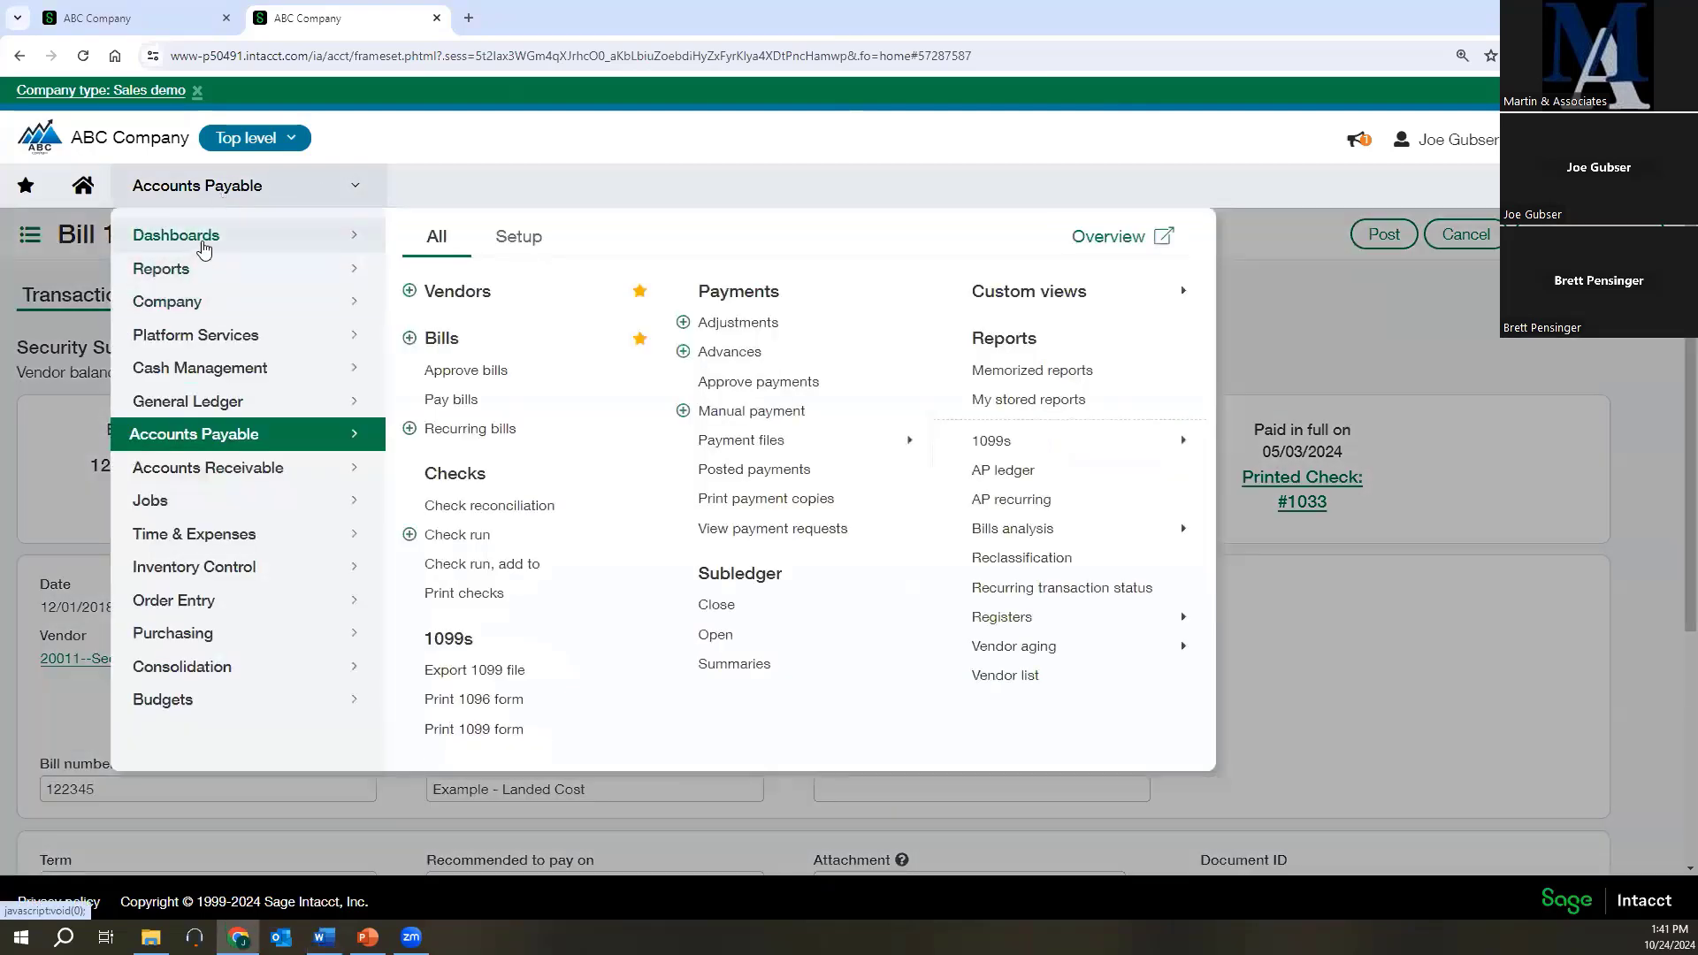
{"action": "left_click", "coordinate": [202, 247]}
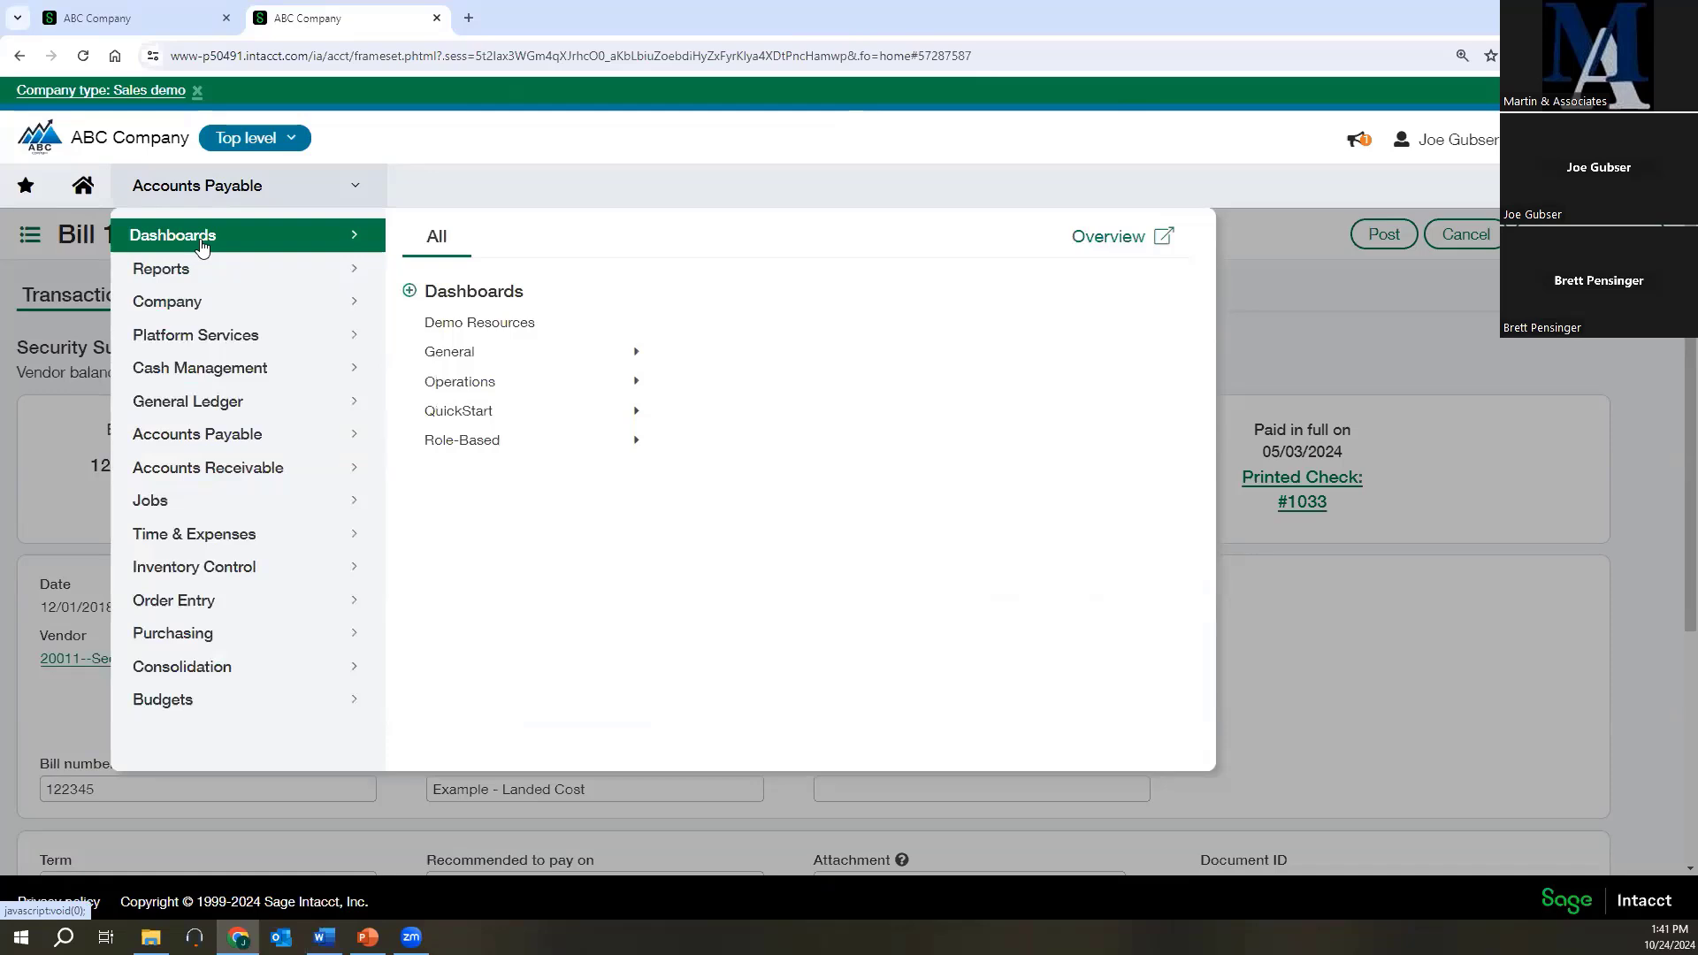
{"action": "mouse_move", "coordinate": [442, 352]}
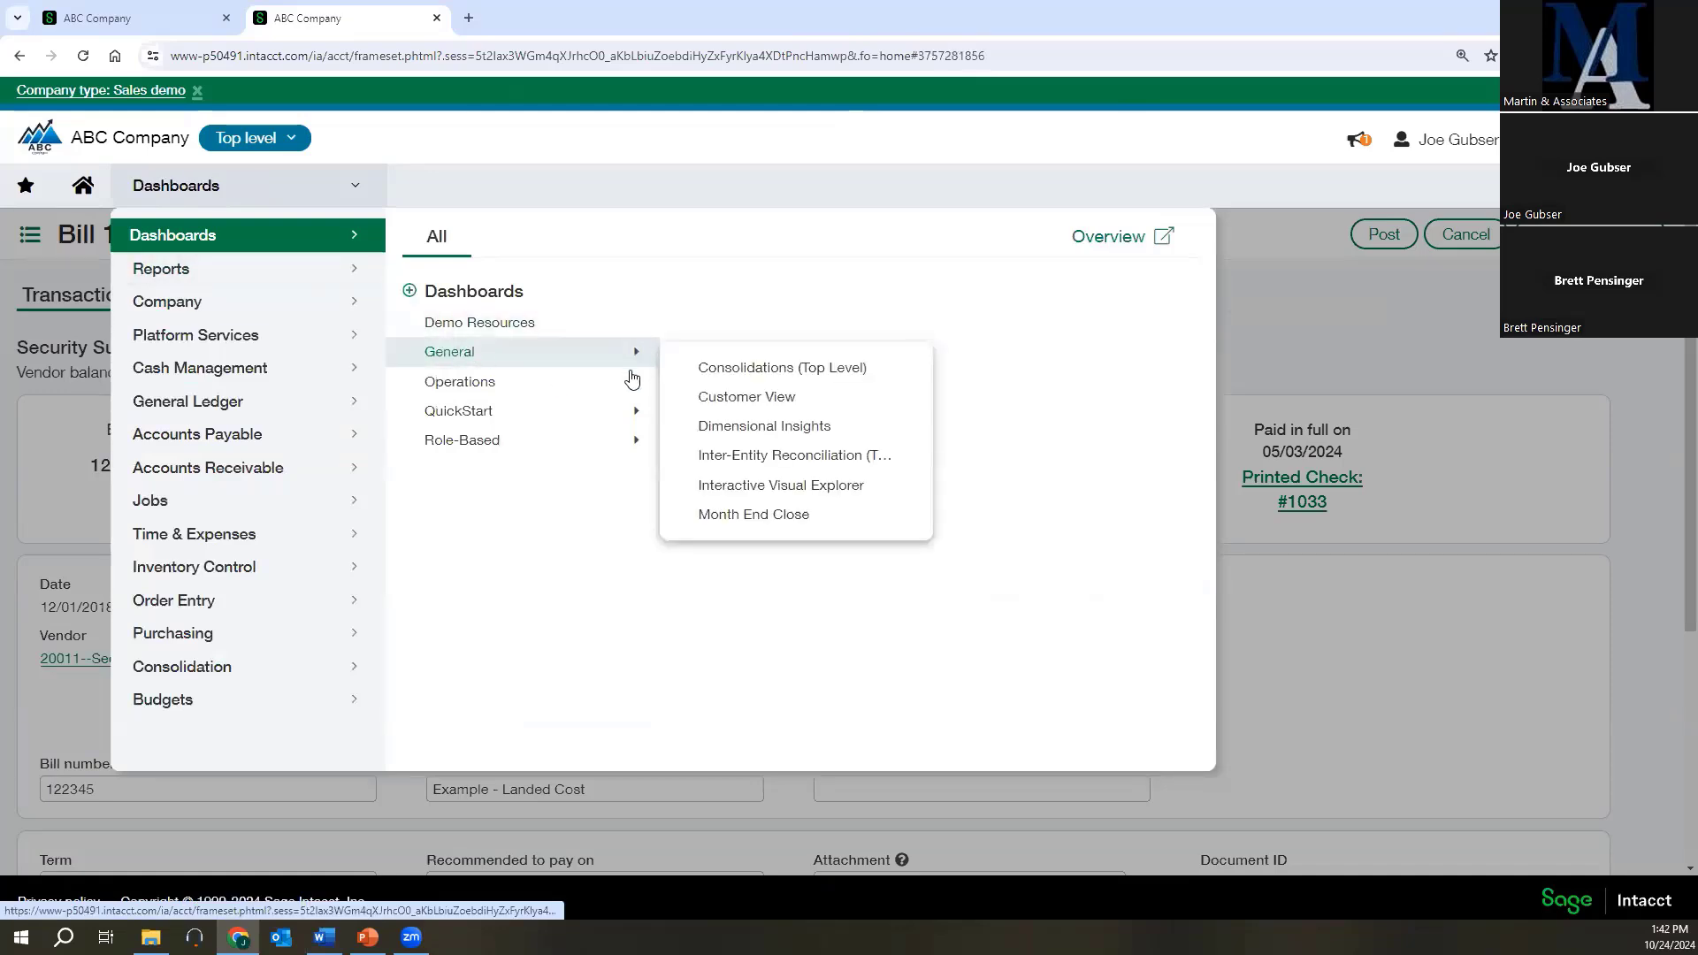
{"action": "left_click", "coordinate": [714, 423]}
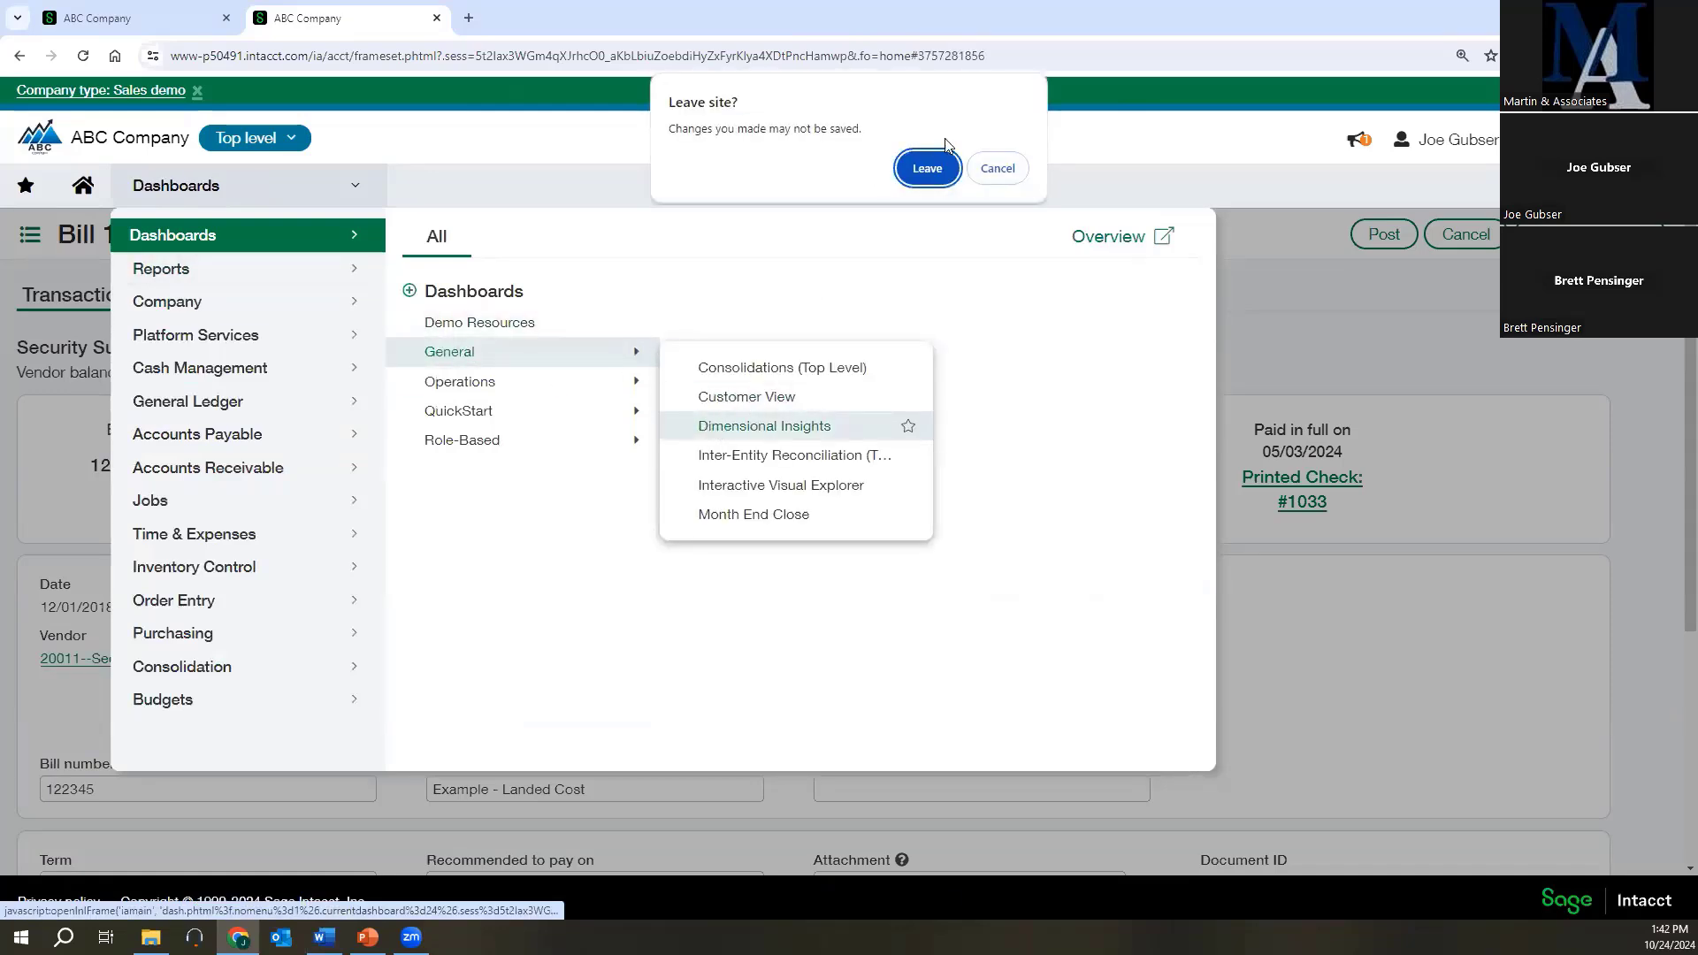
{"action": "left_click", "coordinate": [932, 168]}
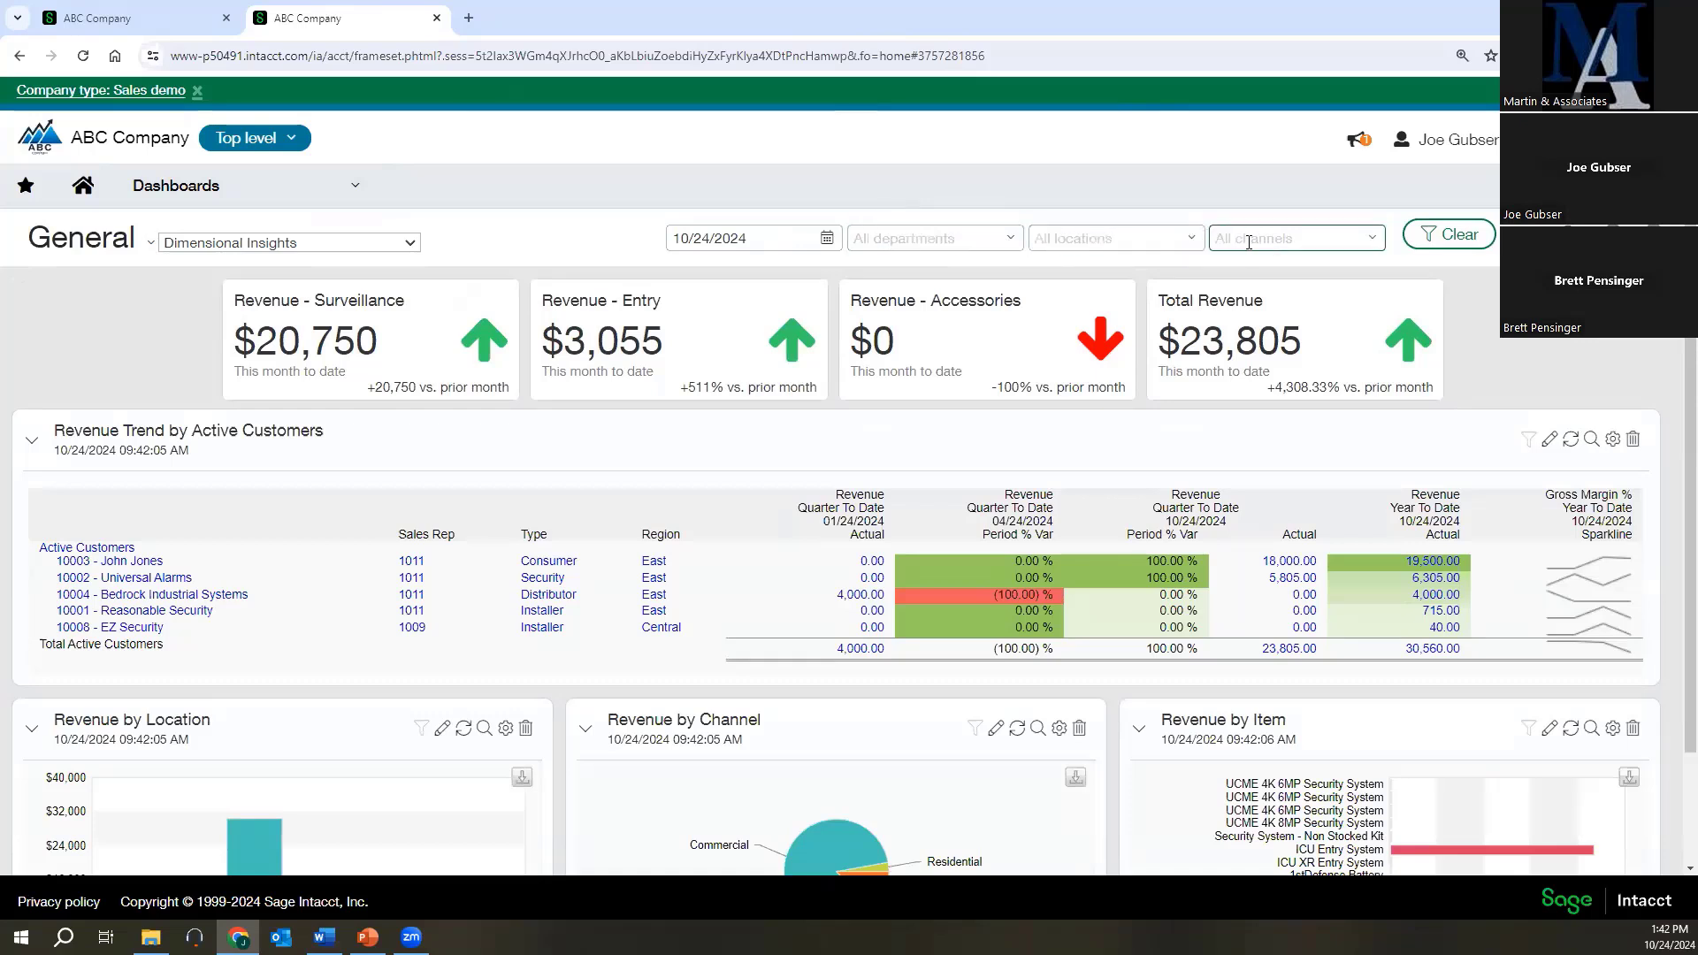
Filter the Dimensional Insights dashboard by department 550--R&D.
{"action": "left_click", "coordinate": [1015, 240]}
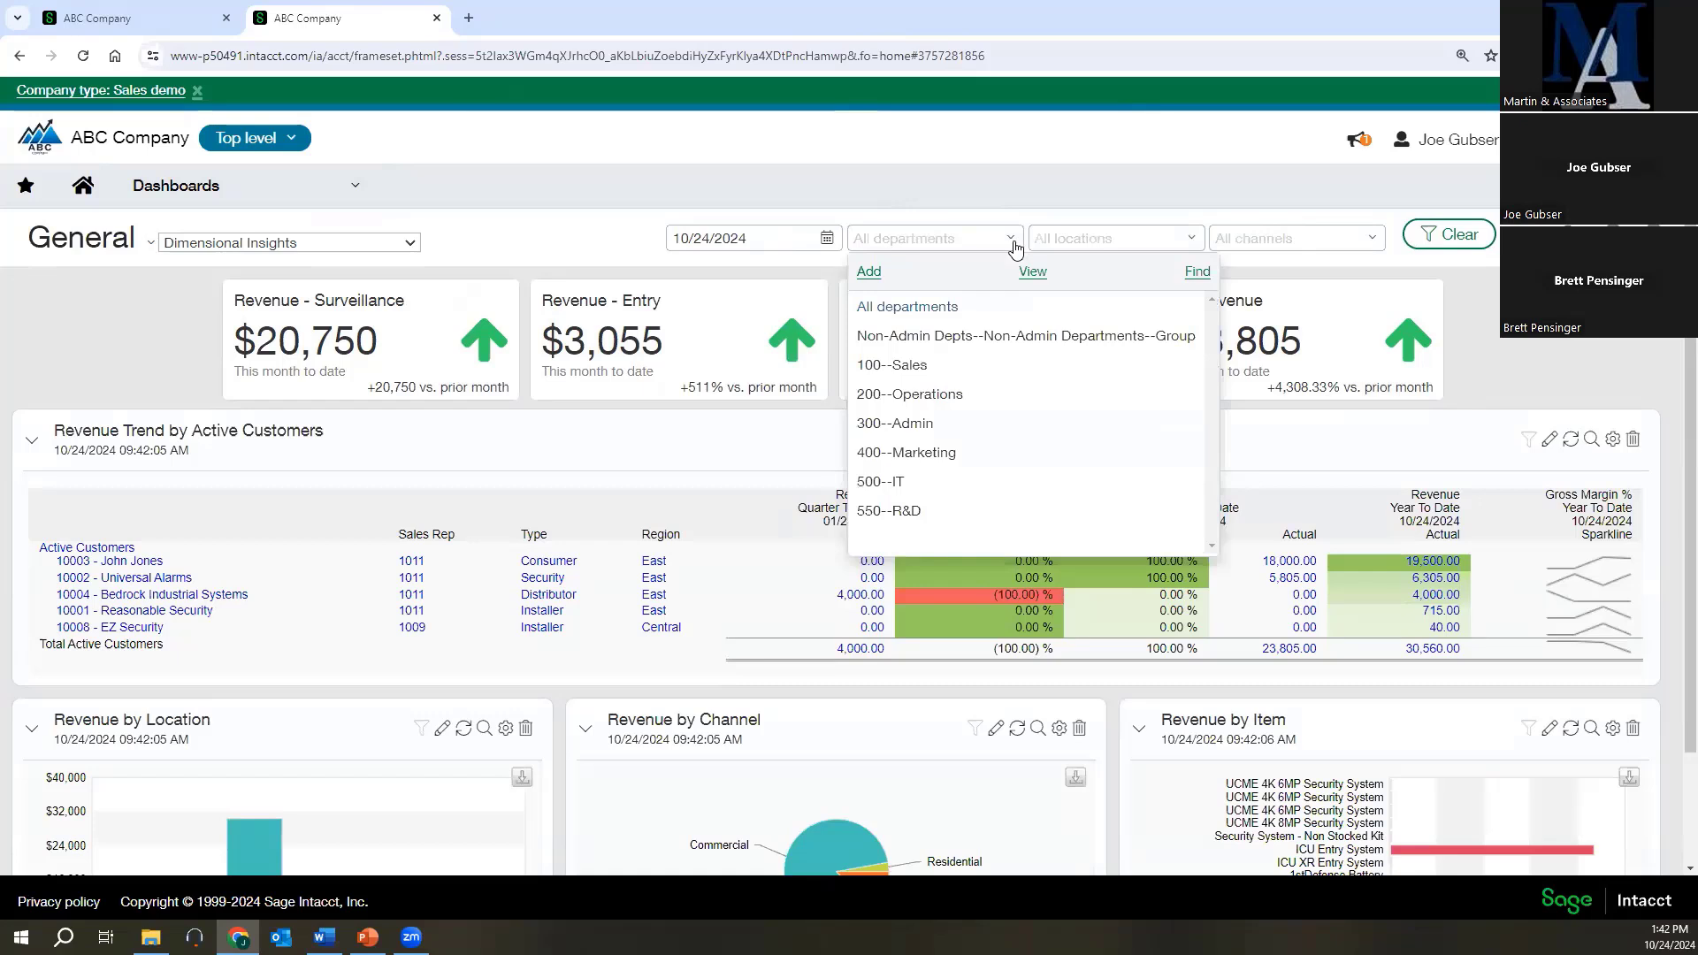
{"action": "left_click", "coordinate": [896, 512]}
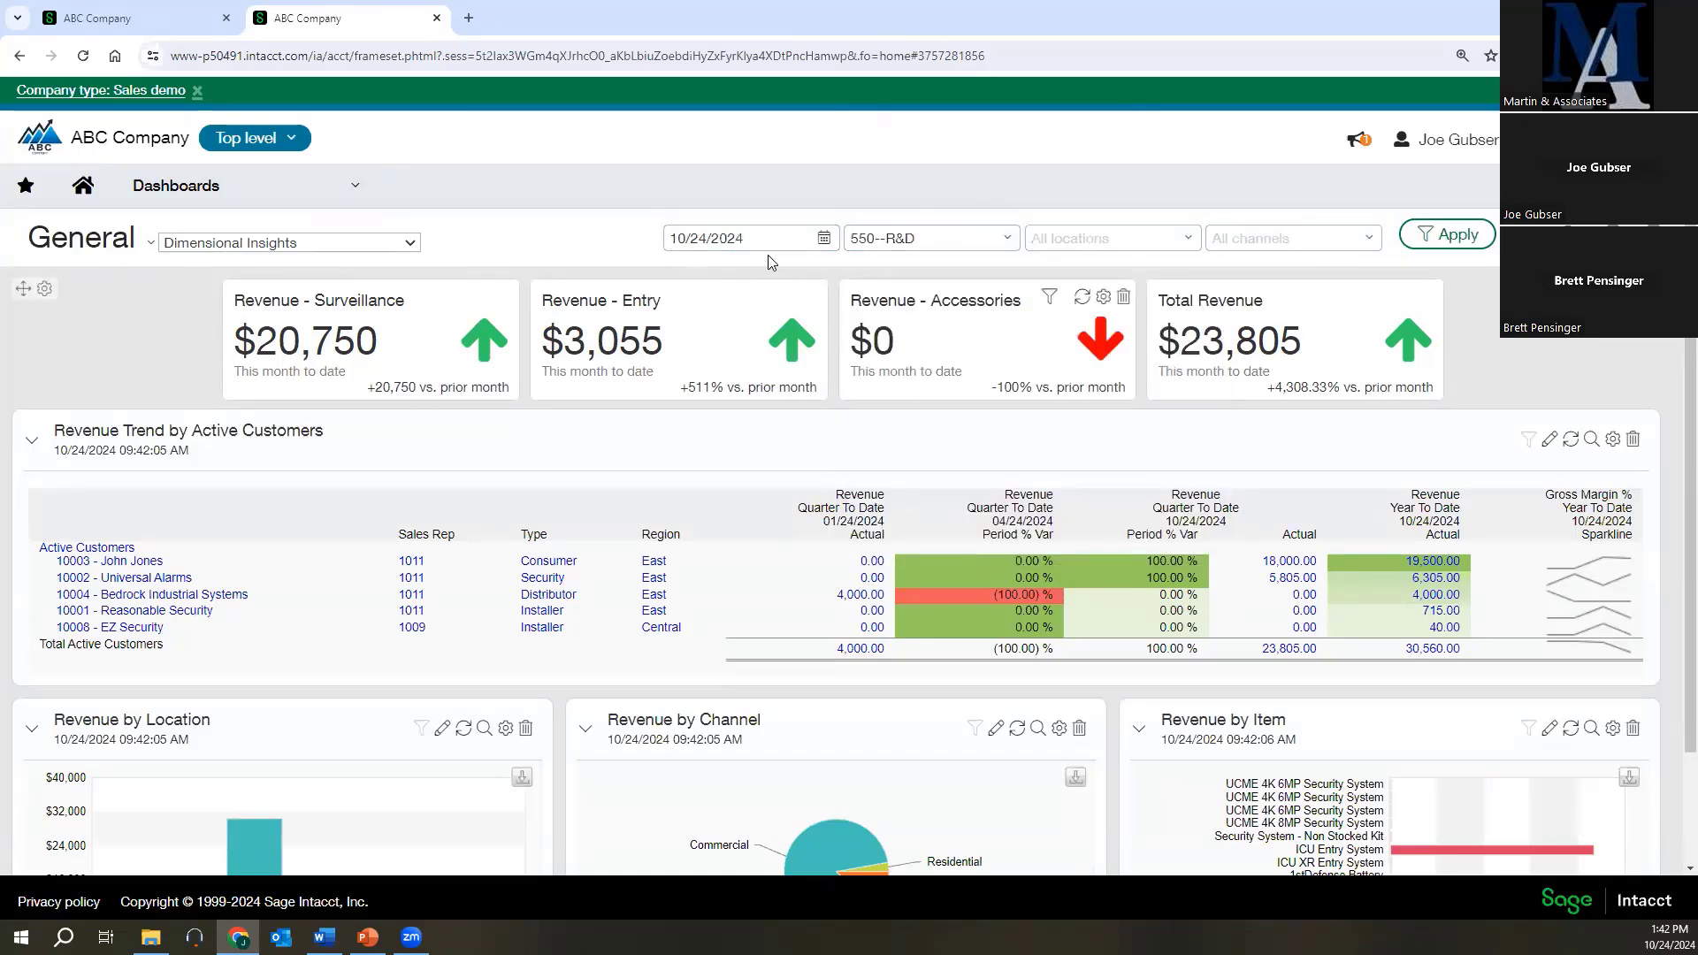
{"action": "left_click", "coordinate": [1445, 235]}
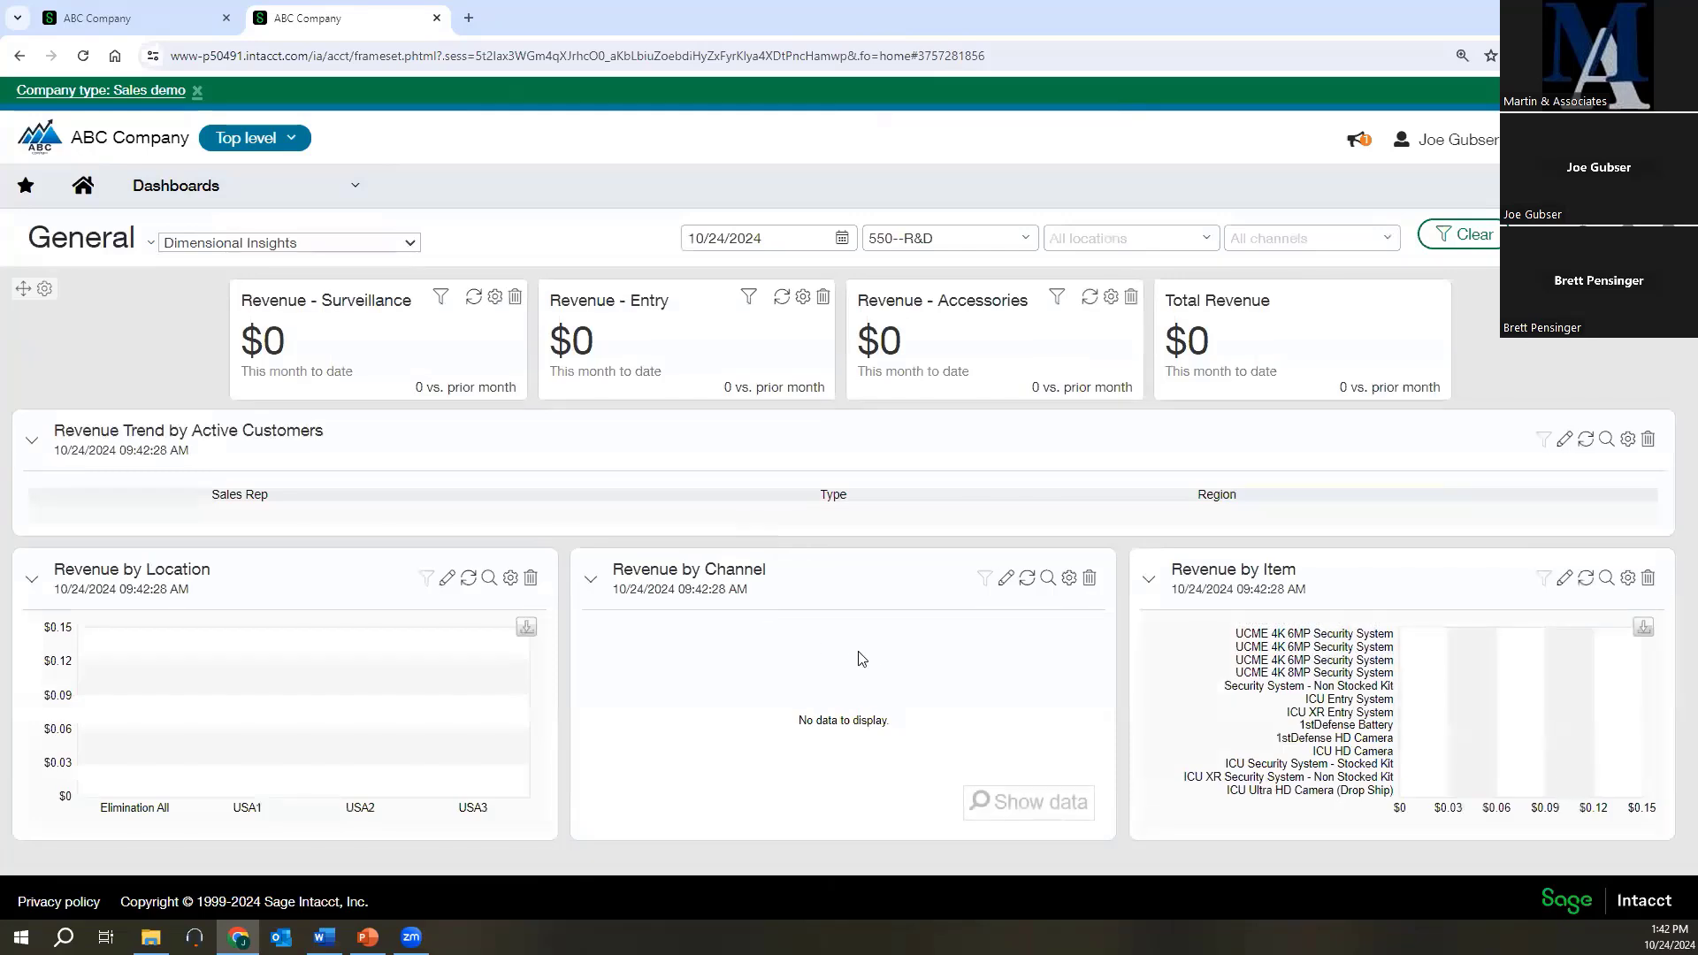
Filter the dashboard by department 100--Sales instead and review its revenue cards, customer trend and charts.
{"action": "left_click", "coordinate": [1026, 244]}
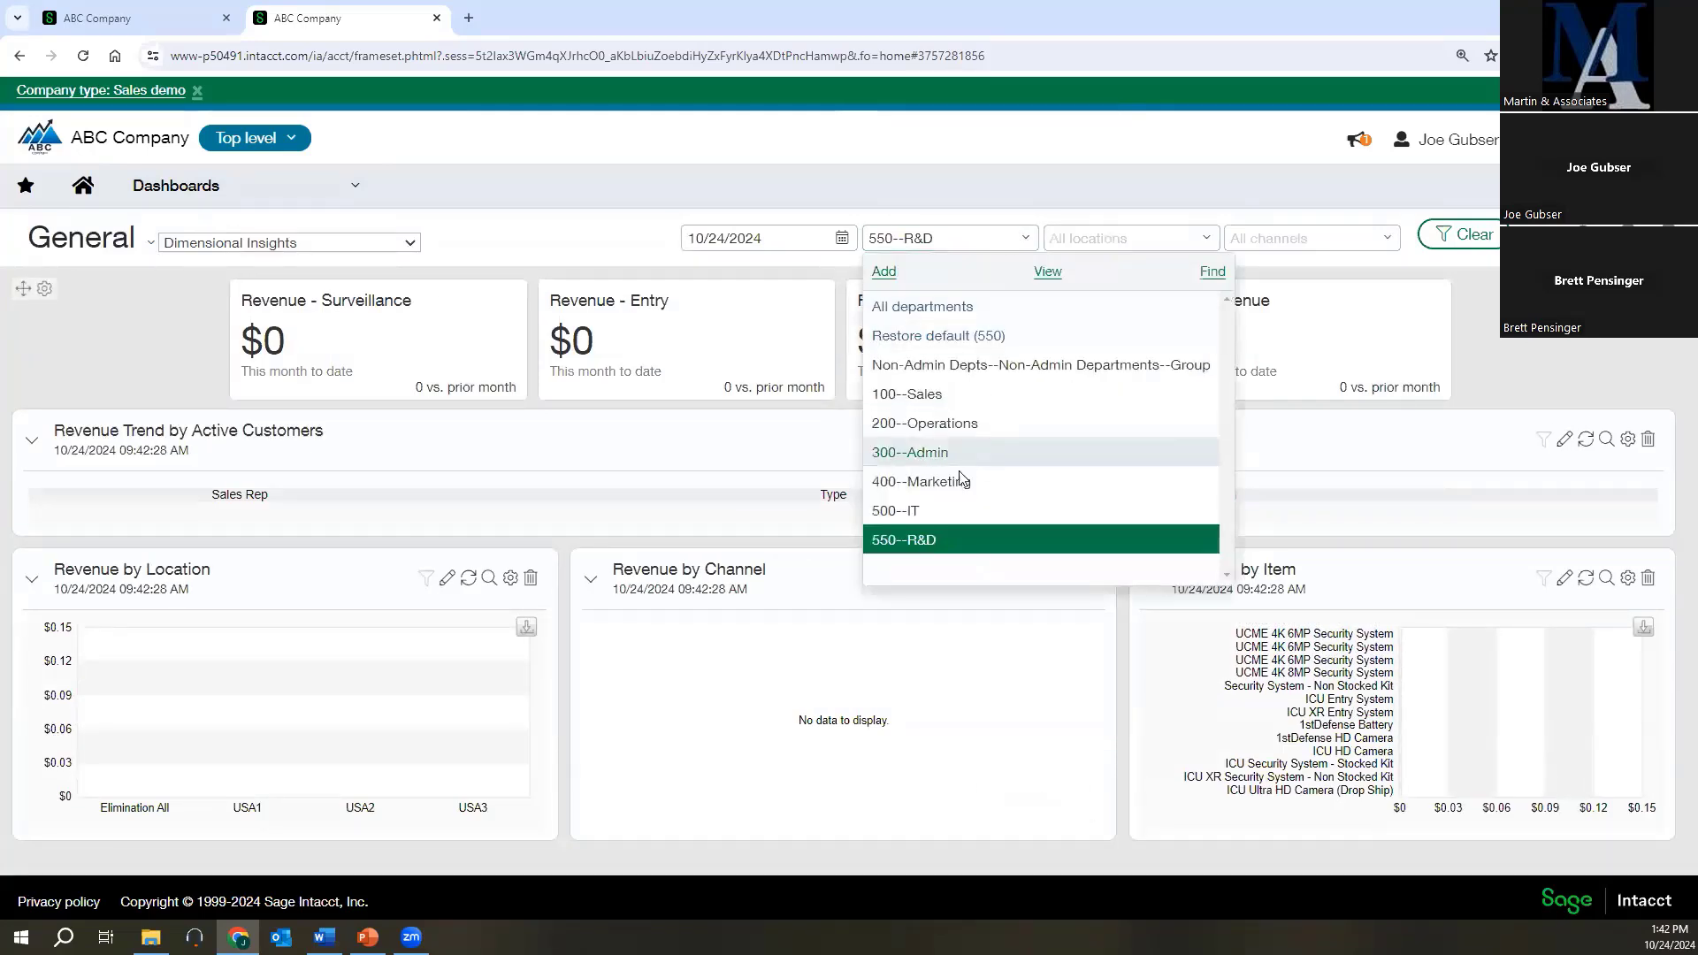
{"action": "left_click", "coordinate": [957, 394]}
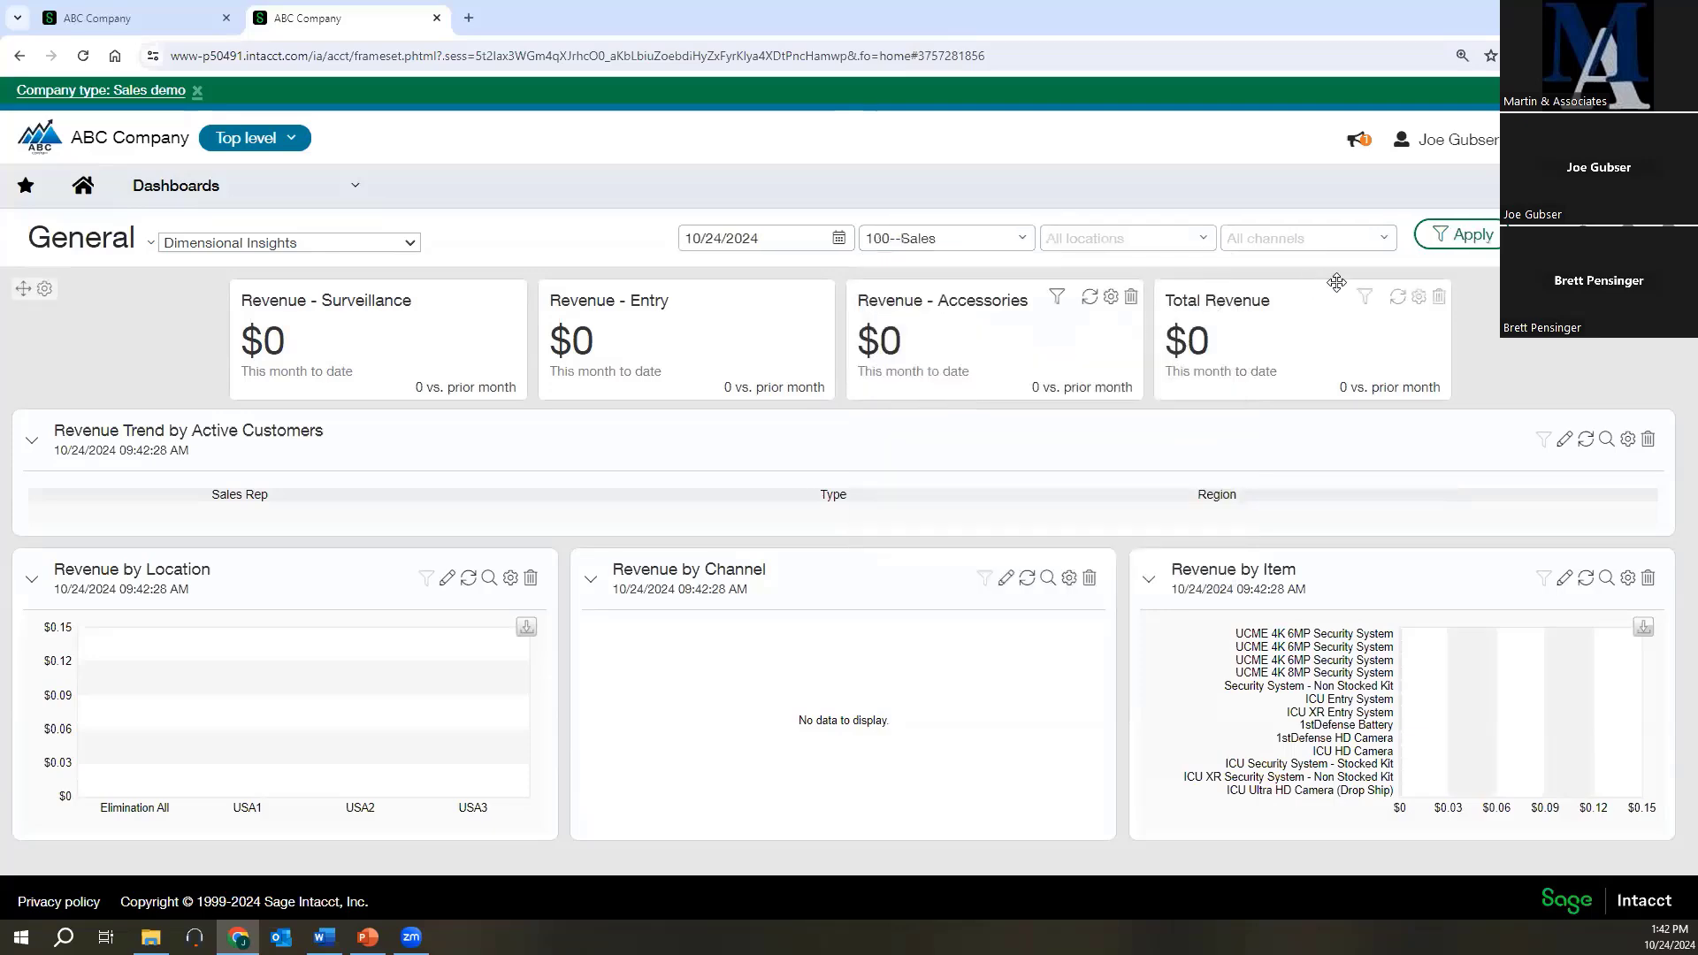
{"action": "left_click", "coordinate": [1446, 237]}
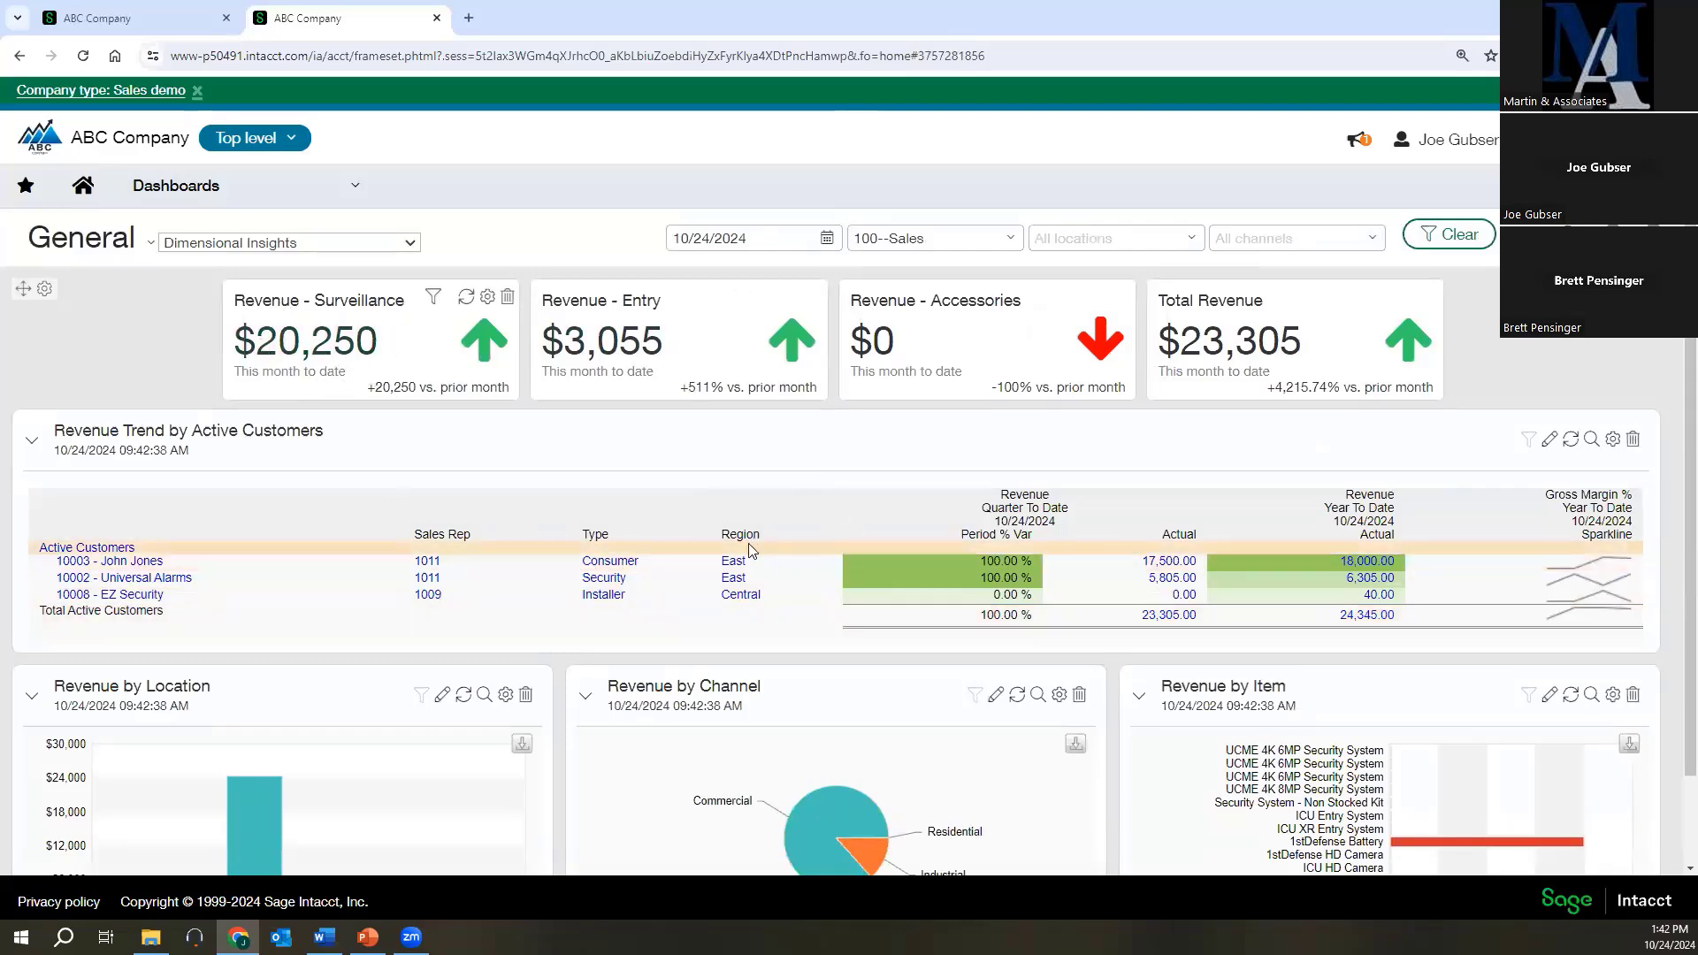
{"action": "scroll", "coordinate": [644, 428], "scroll_direction": "down", "scroll_amount": 2}
{"action": "scroll", "coordinate": [488, 329], "scroll_direction": "up", "scroll_amount": 2}
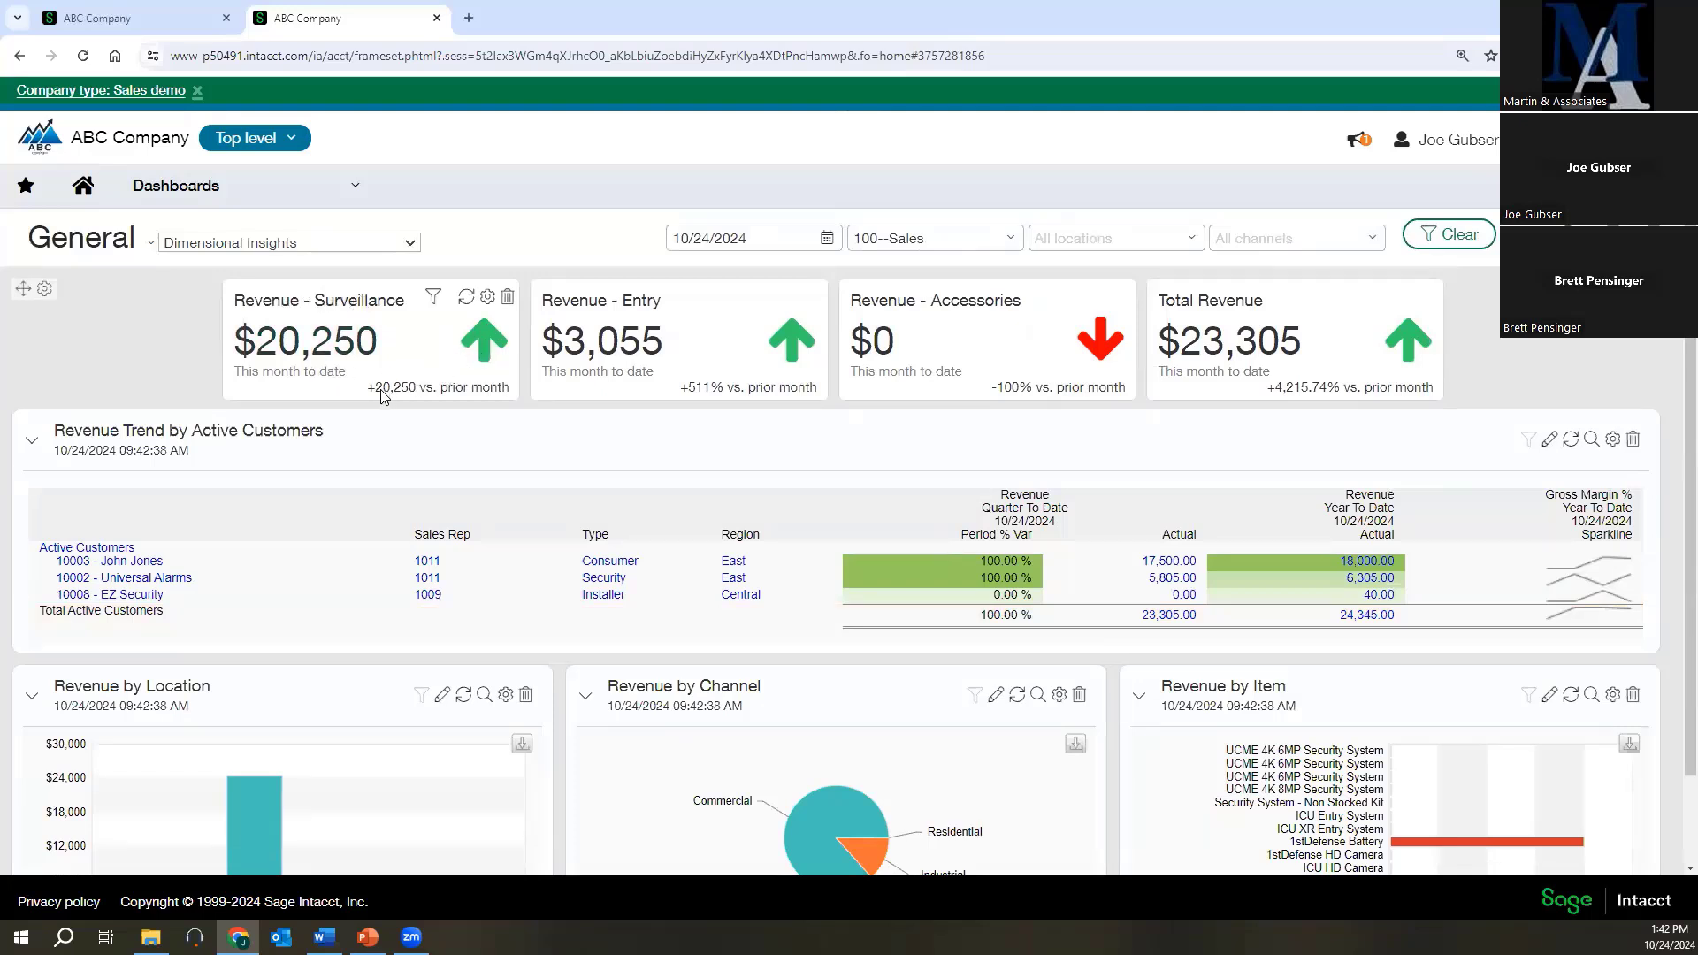
{"action": "mouse_move", "coordinate": [411, 394]}
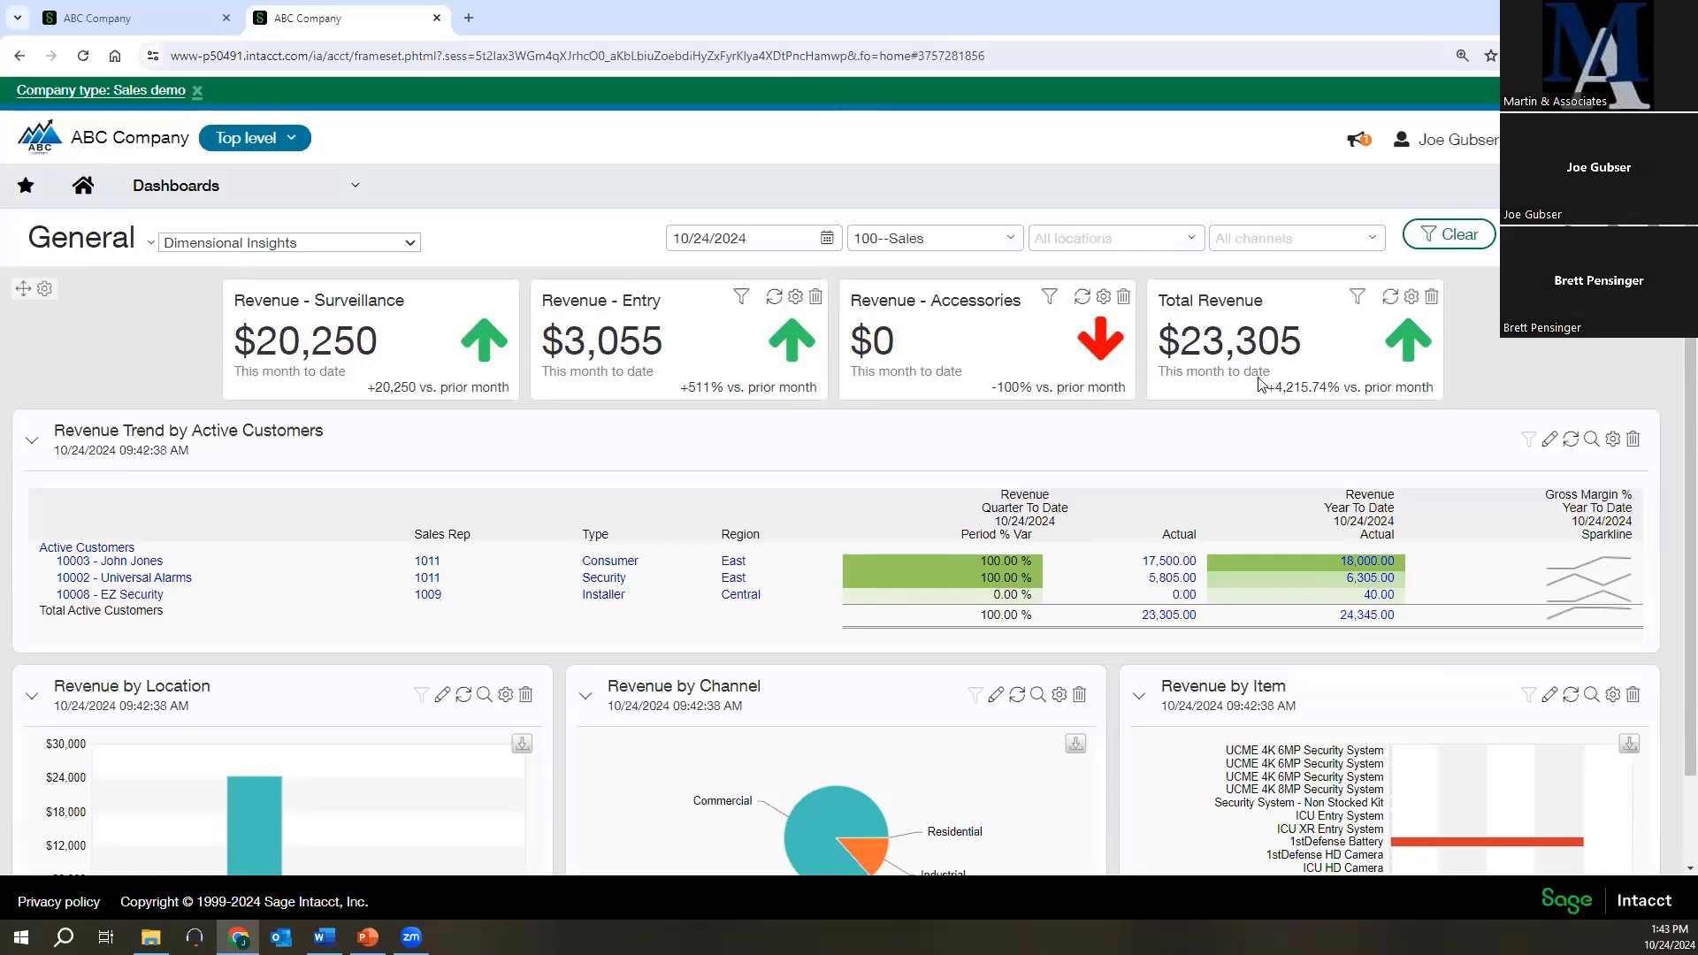
{"action": "scroll", "coordinate": [1120, 534], "scroll_direction": "down", "scroll_amount": 1}
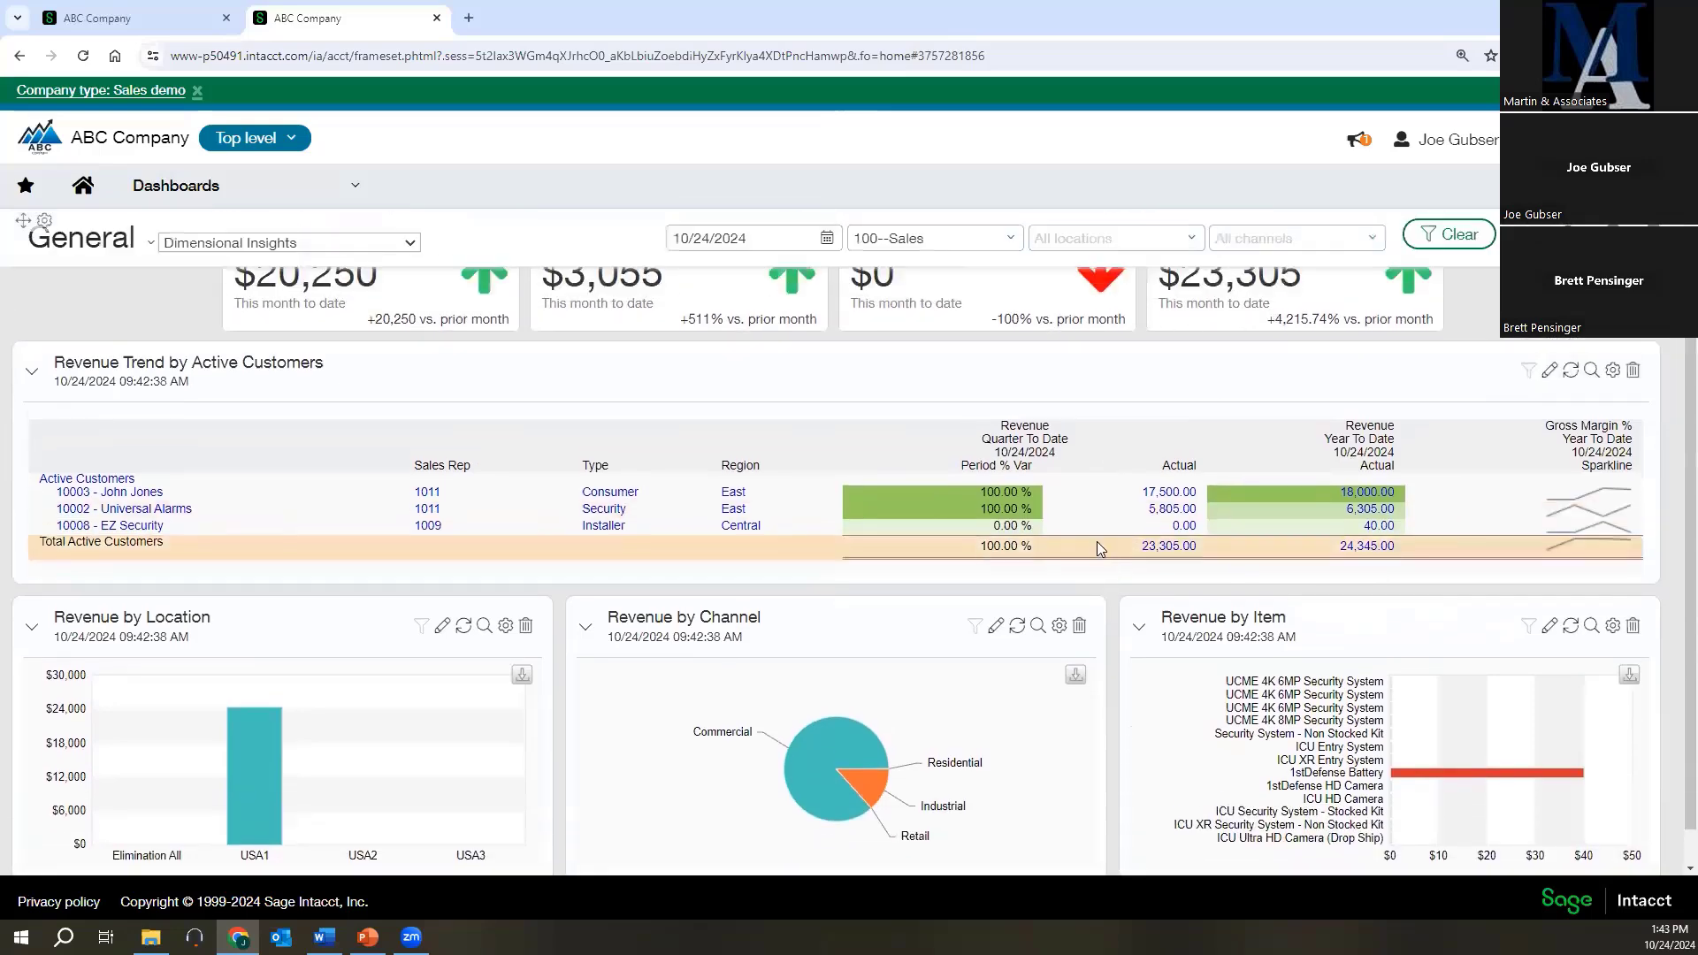
{"action": "scroll", "coordinate": [1096, 548], "scroll_direction": "up", "scroll_amount": 1}
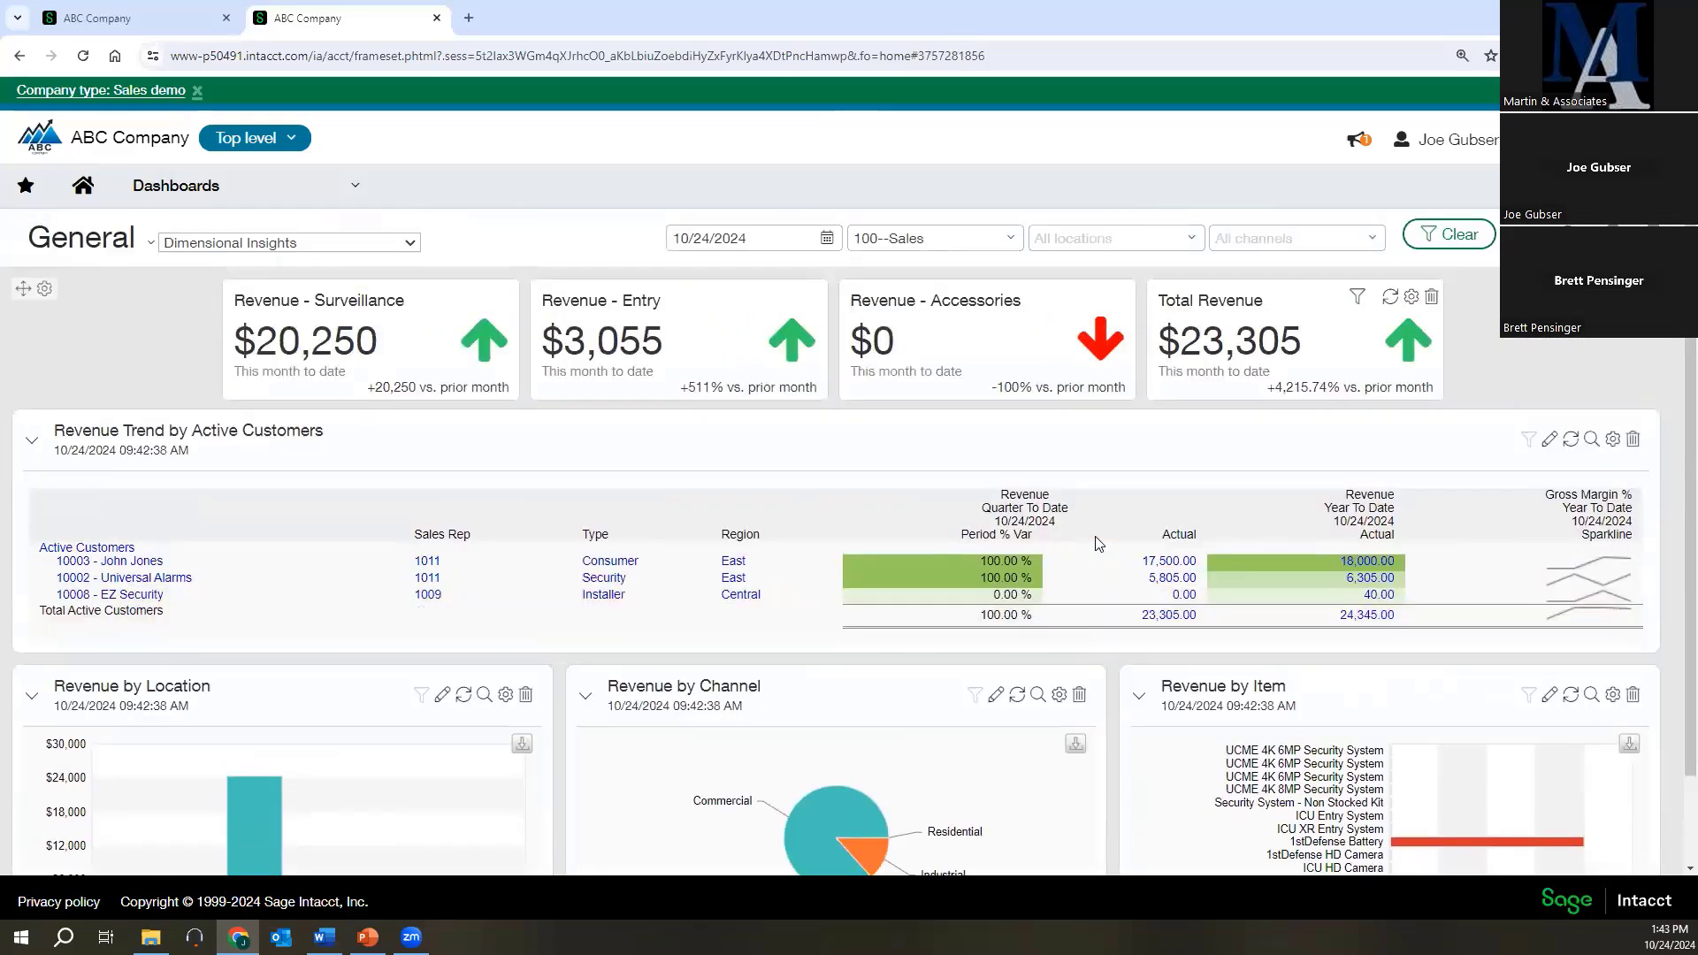
Reset the dashboard's department filter to all departments and filter by channel 400--Industrial.
{"action": "left_click", "coordinate": [1015, 250]}
{"action": "left_click", "coordinate": [884, 304]}
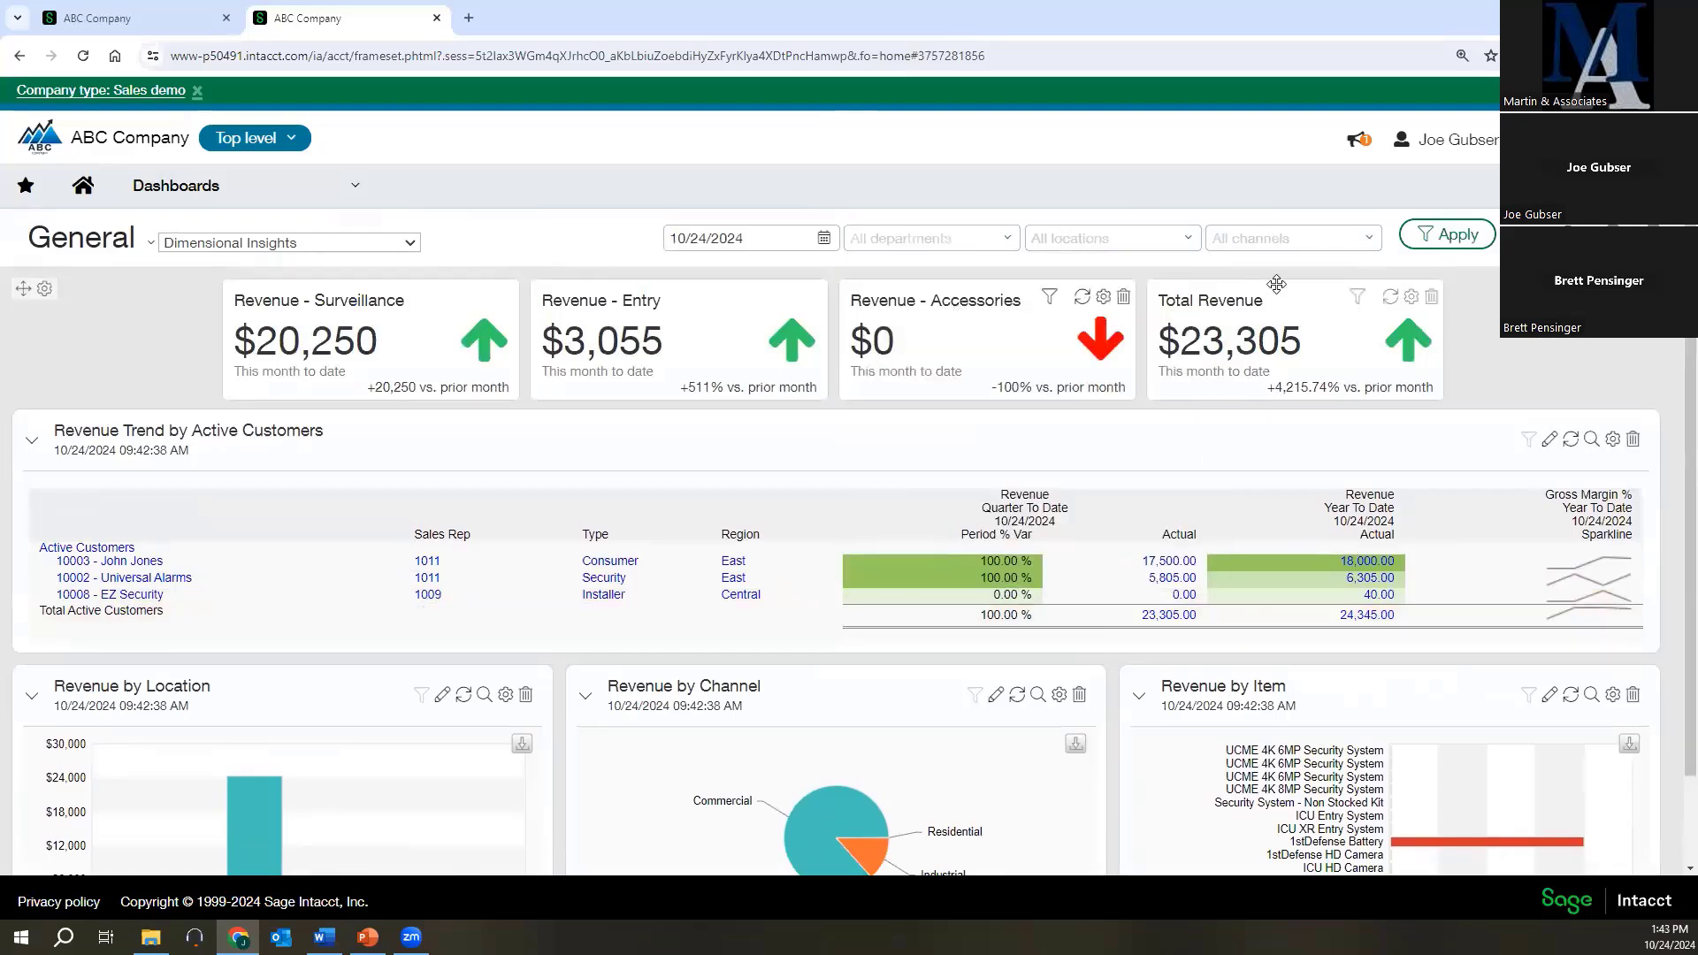
{"action": "left_click", "coordinate": [1368, 247]}
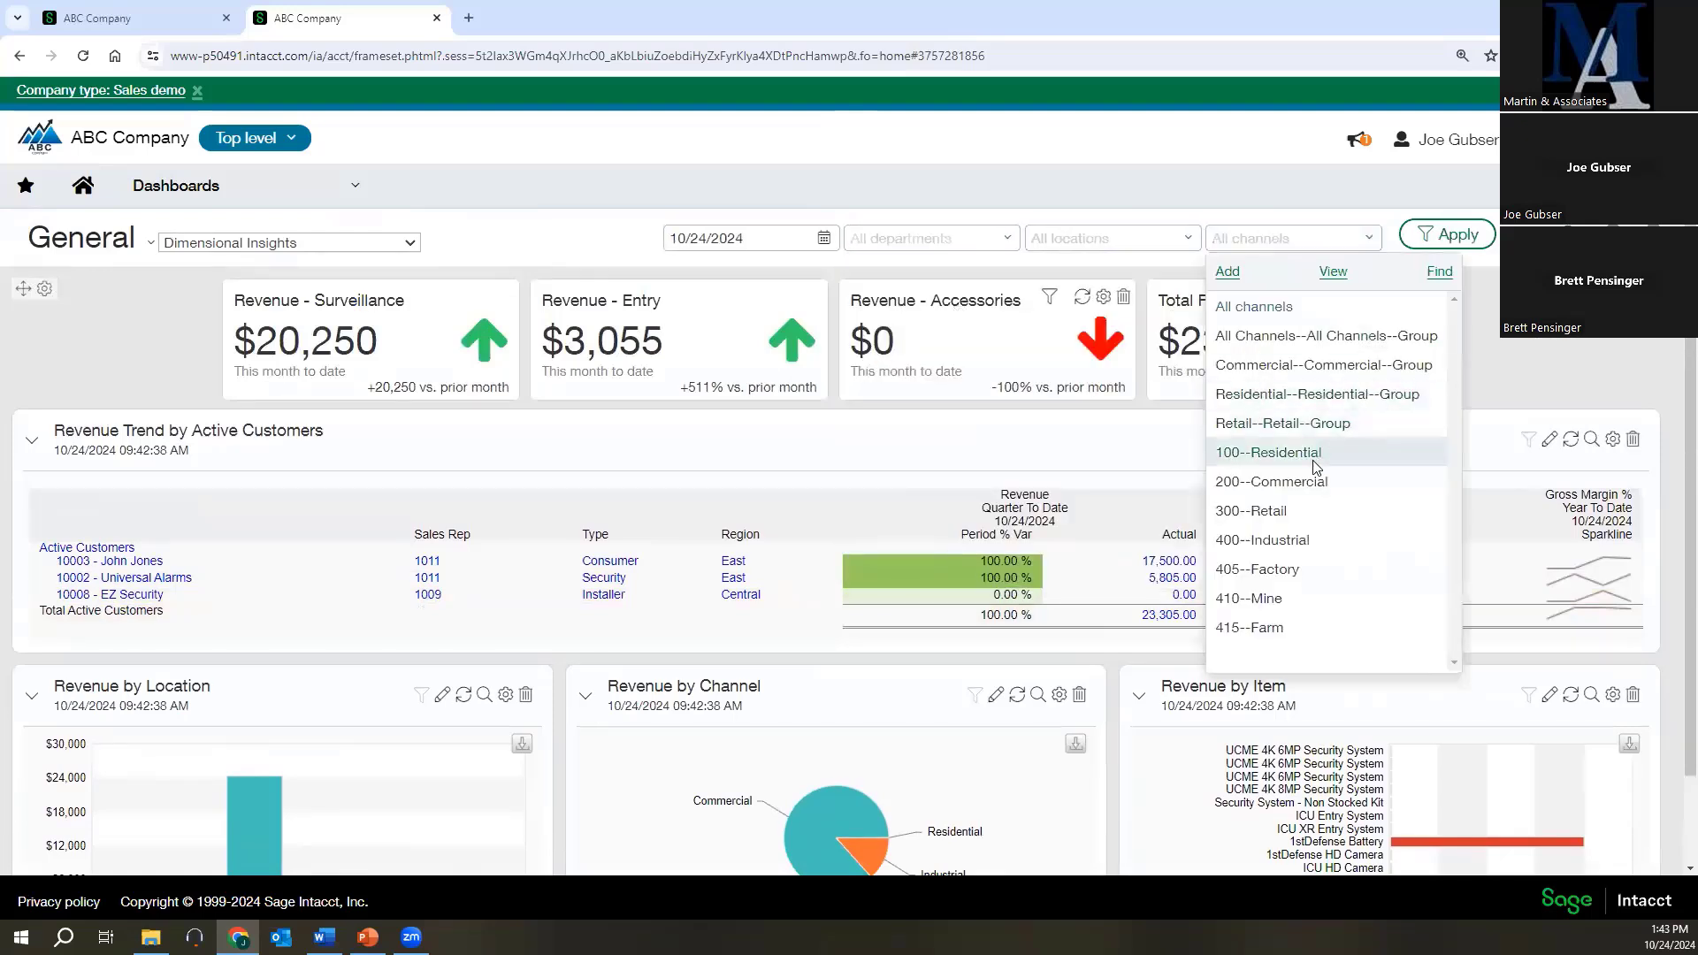
{"action": "left_click", "coordinate": [1276, 541]}
{"action": "left_click", "coordinate": [1447, 235]}
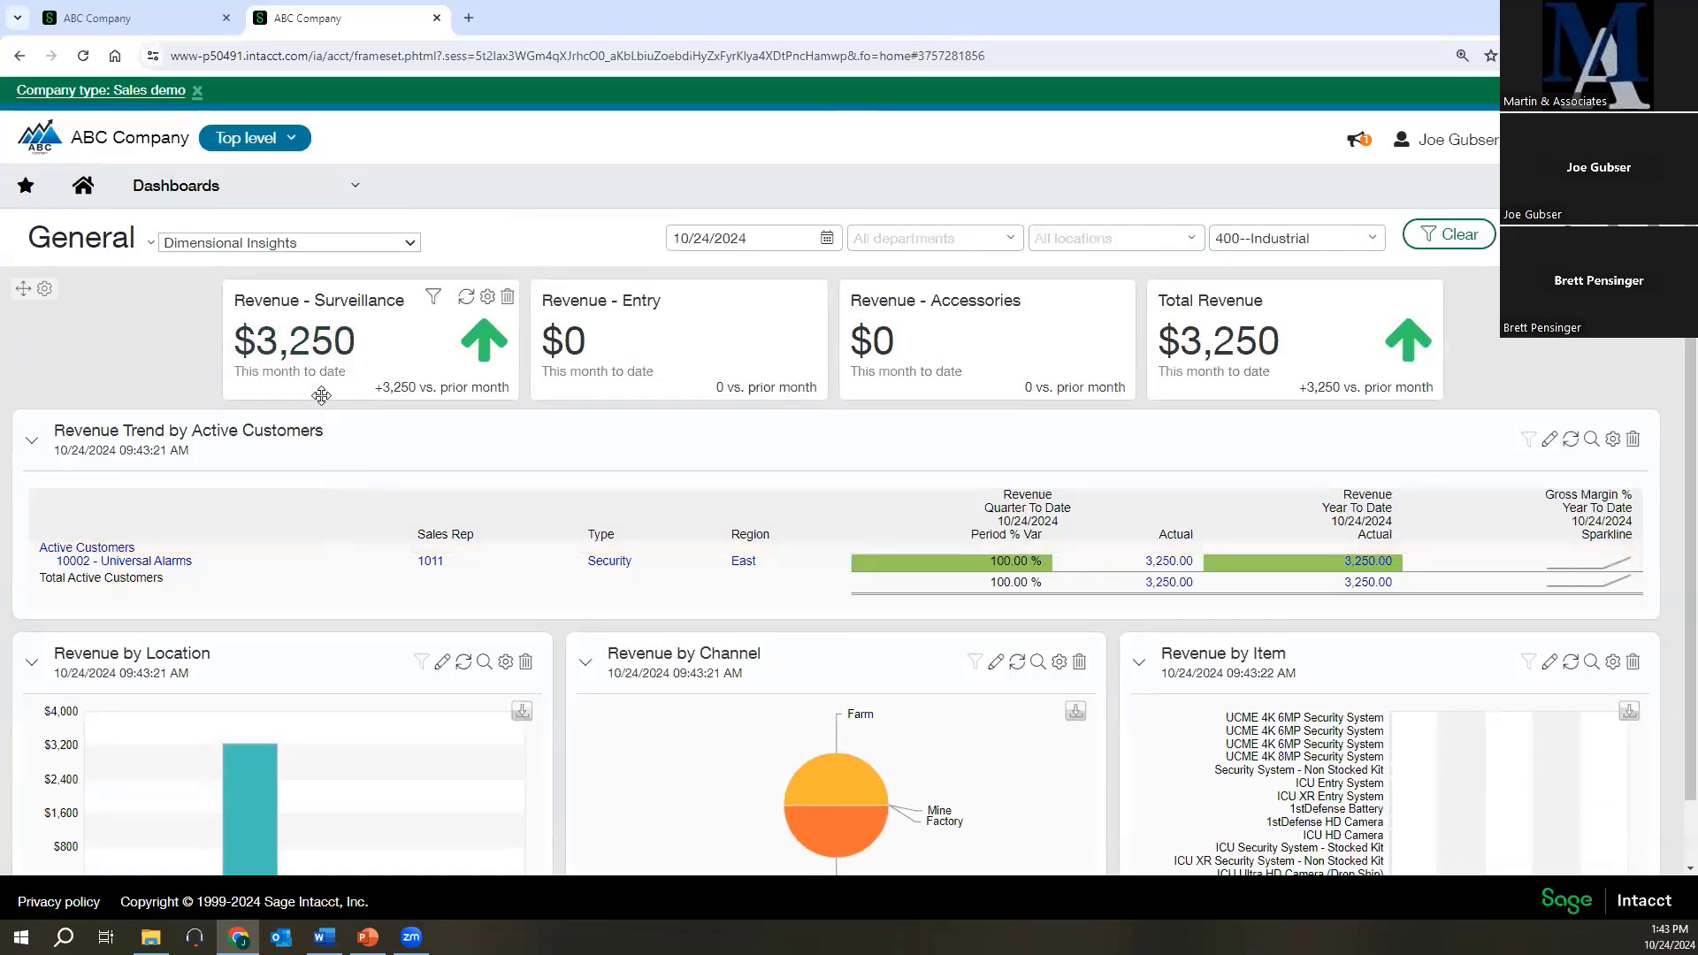
Drill down from the Revenue - Surveillance card through its 10/24/2024 month-to-date amount to the General Ledger report, maximizing the report windows.
{"action": "left_click", "coordinate": [299, 339]}
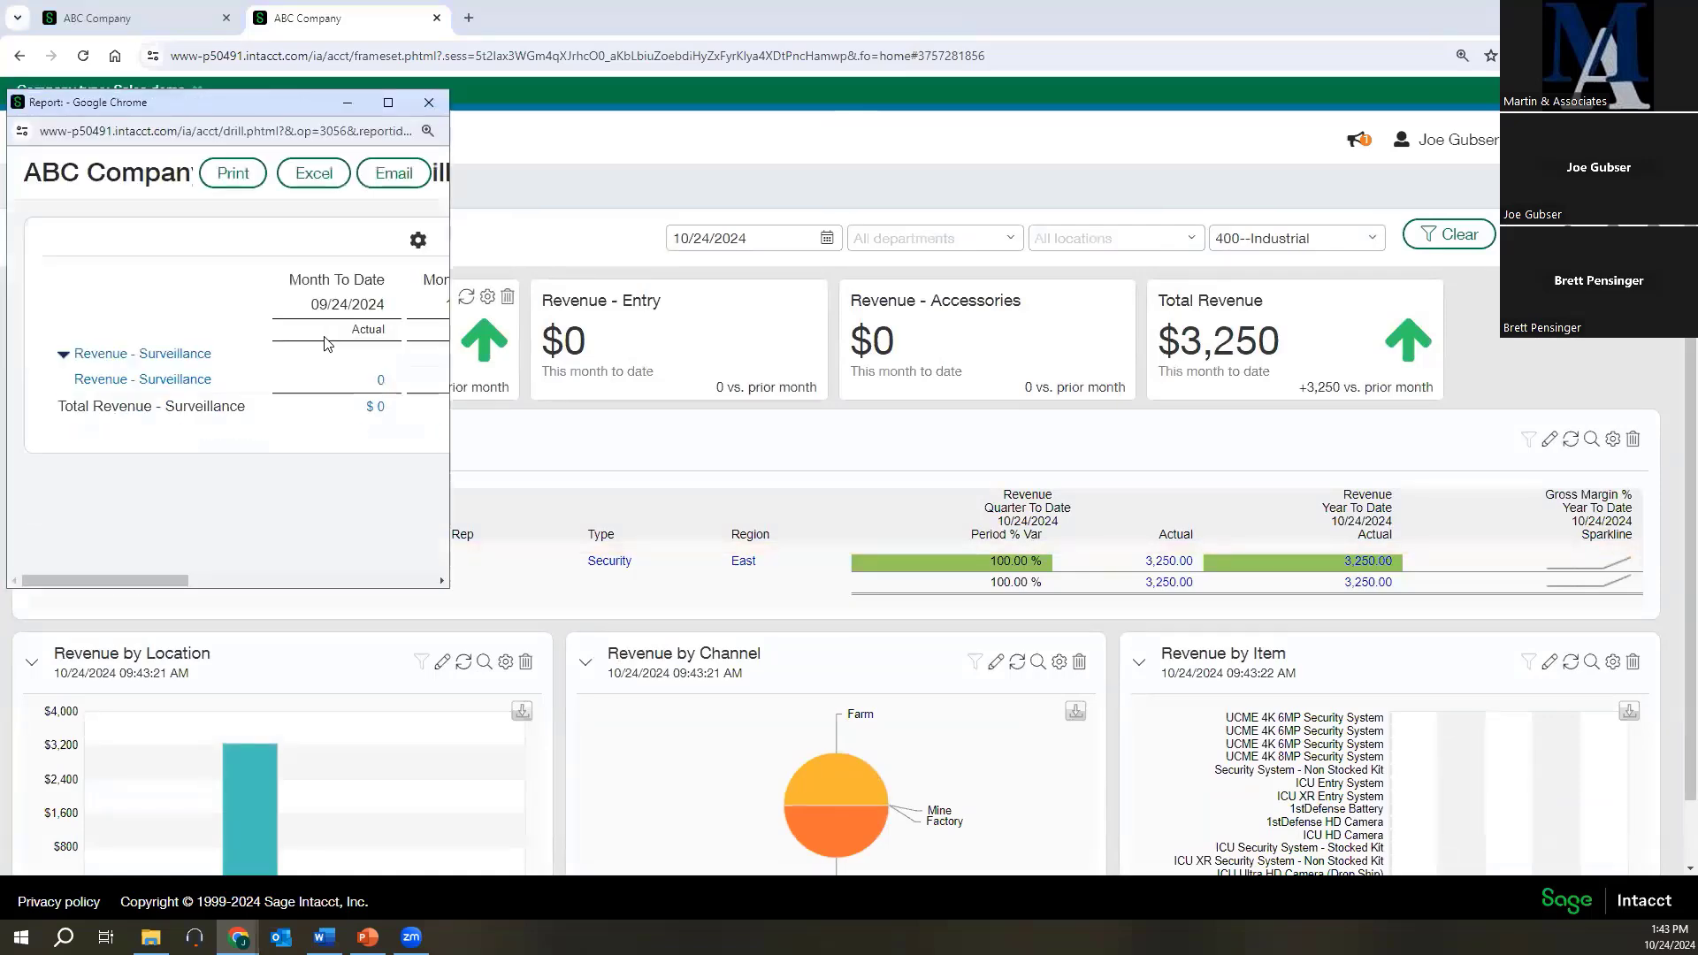
{"action": "left_click", "coordinate": [388, 103]}
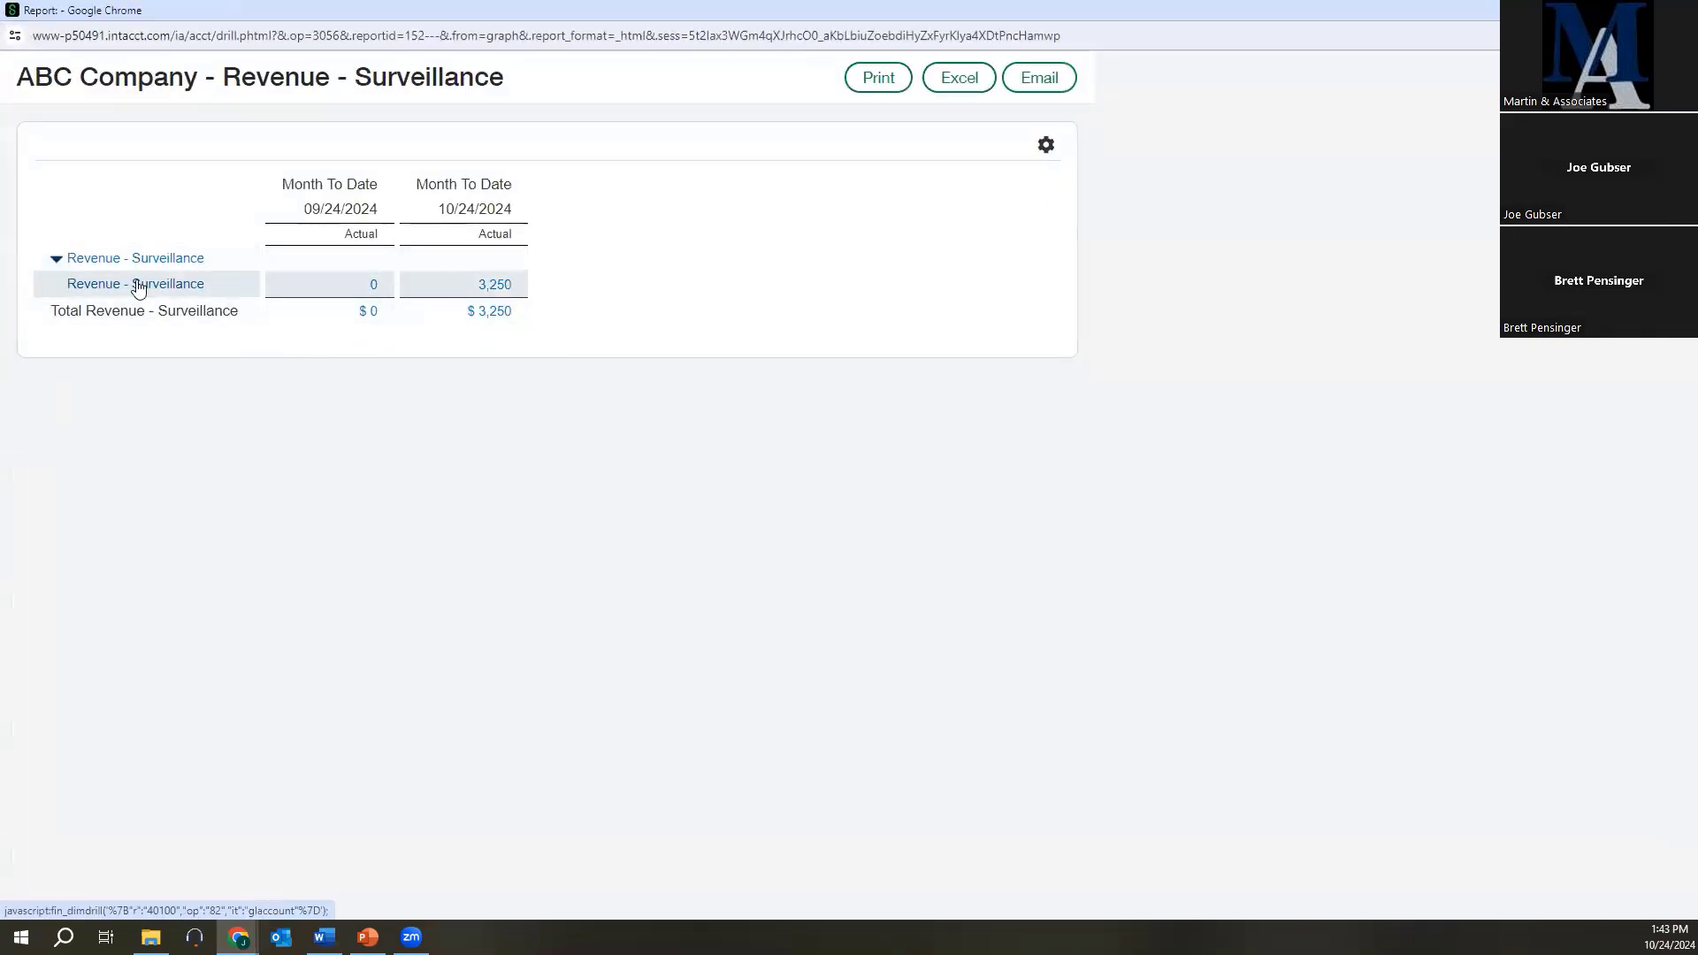
{"action": "left_click", "coordinate": [493, 286]}
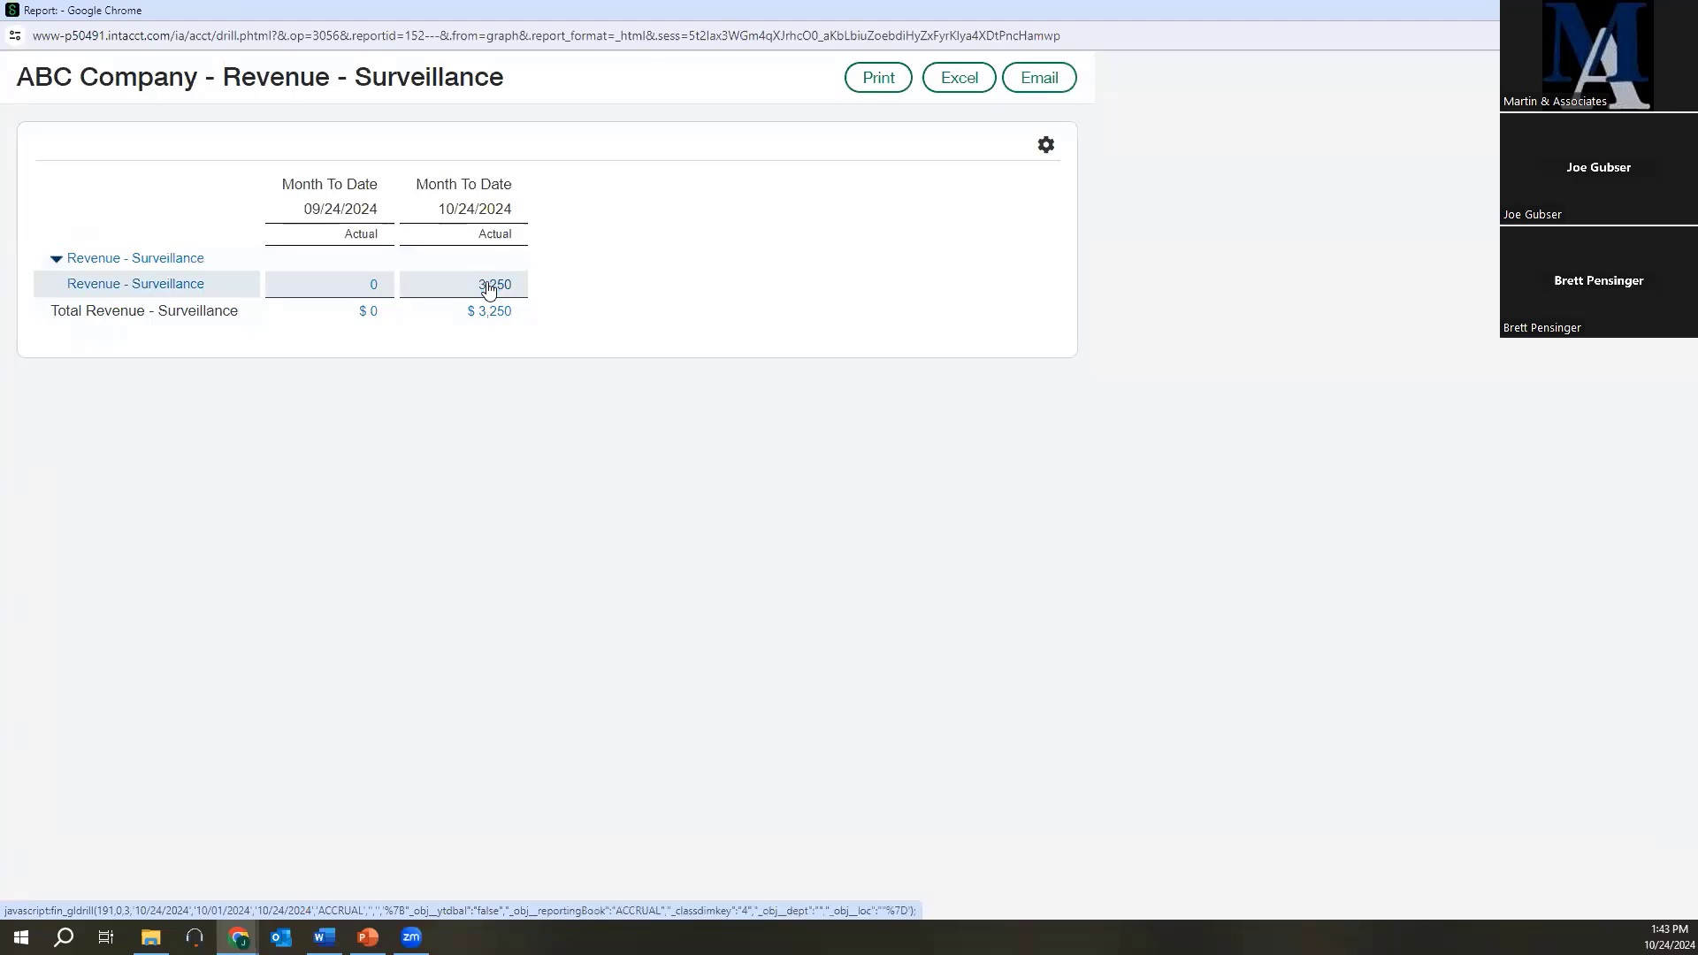
{"action": "left_click", "coordinate": [954, 60]}
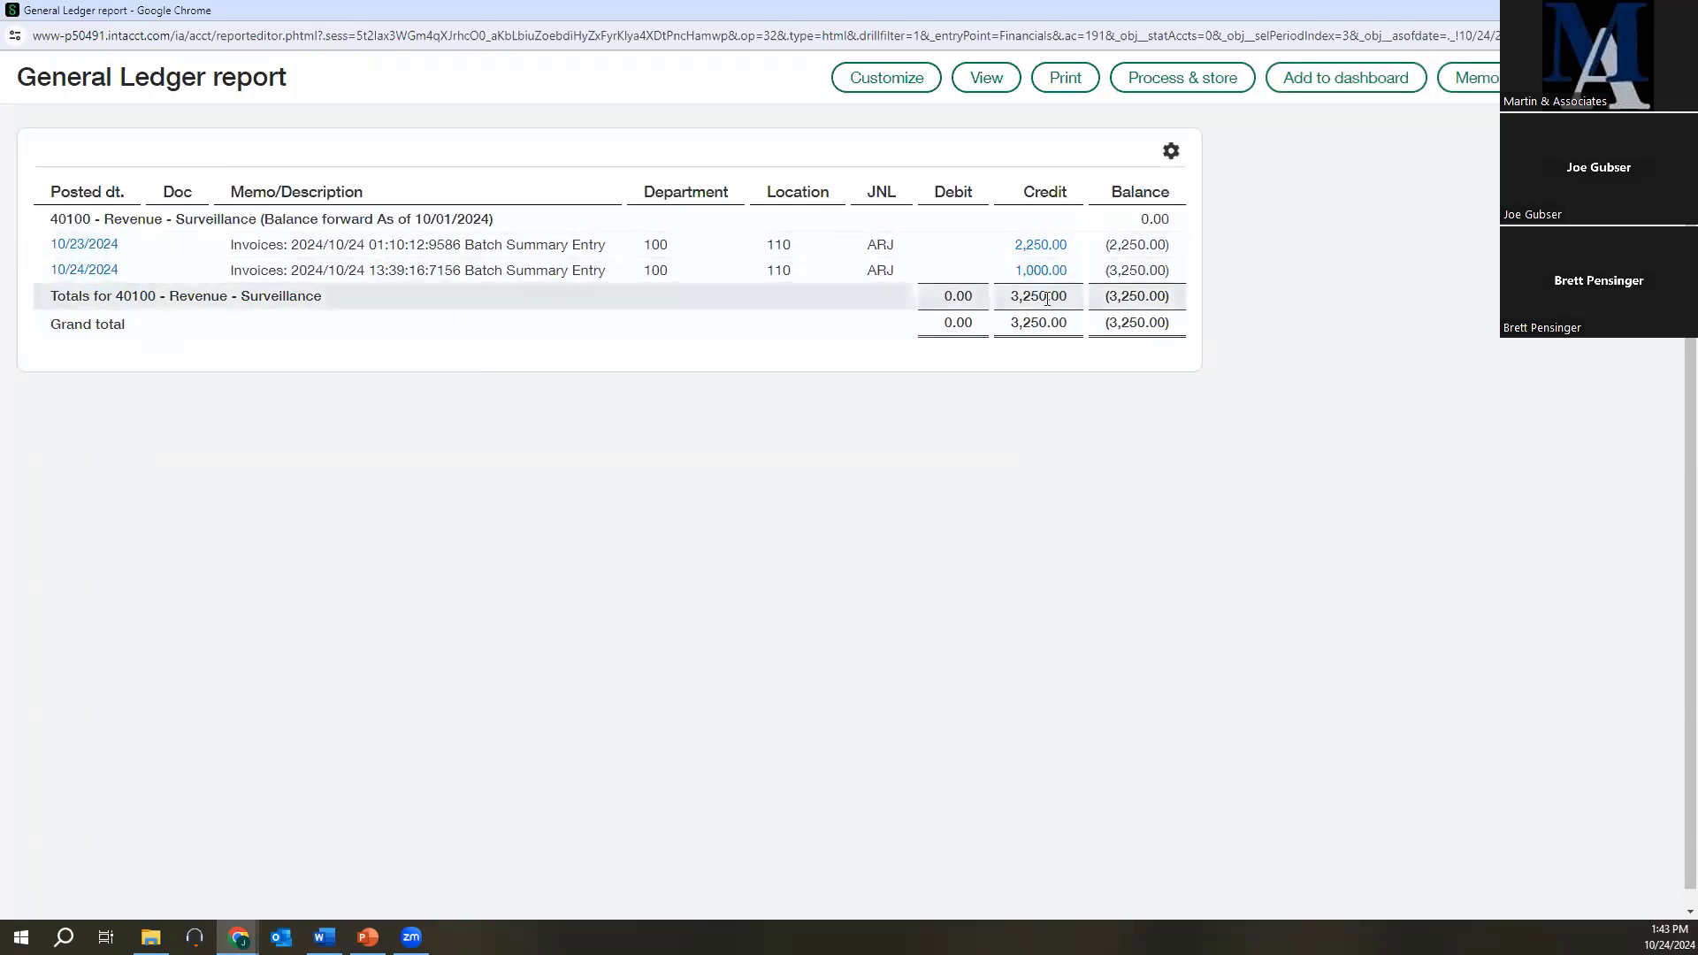
Drill from the 10/23/2024 General Ledger credit to its Universal Alarms invoice, and close the drill-down report windows.
{"action": "left_click", "coordinate": [1039, 252]}
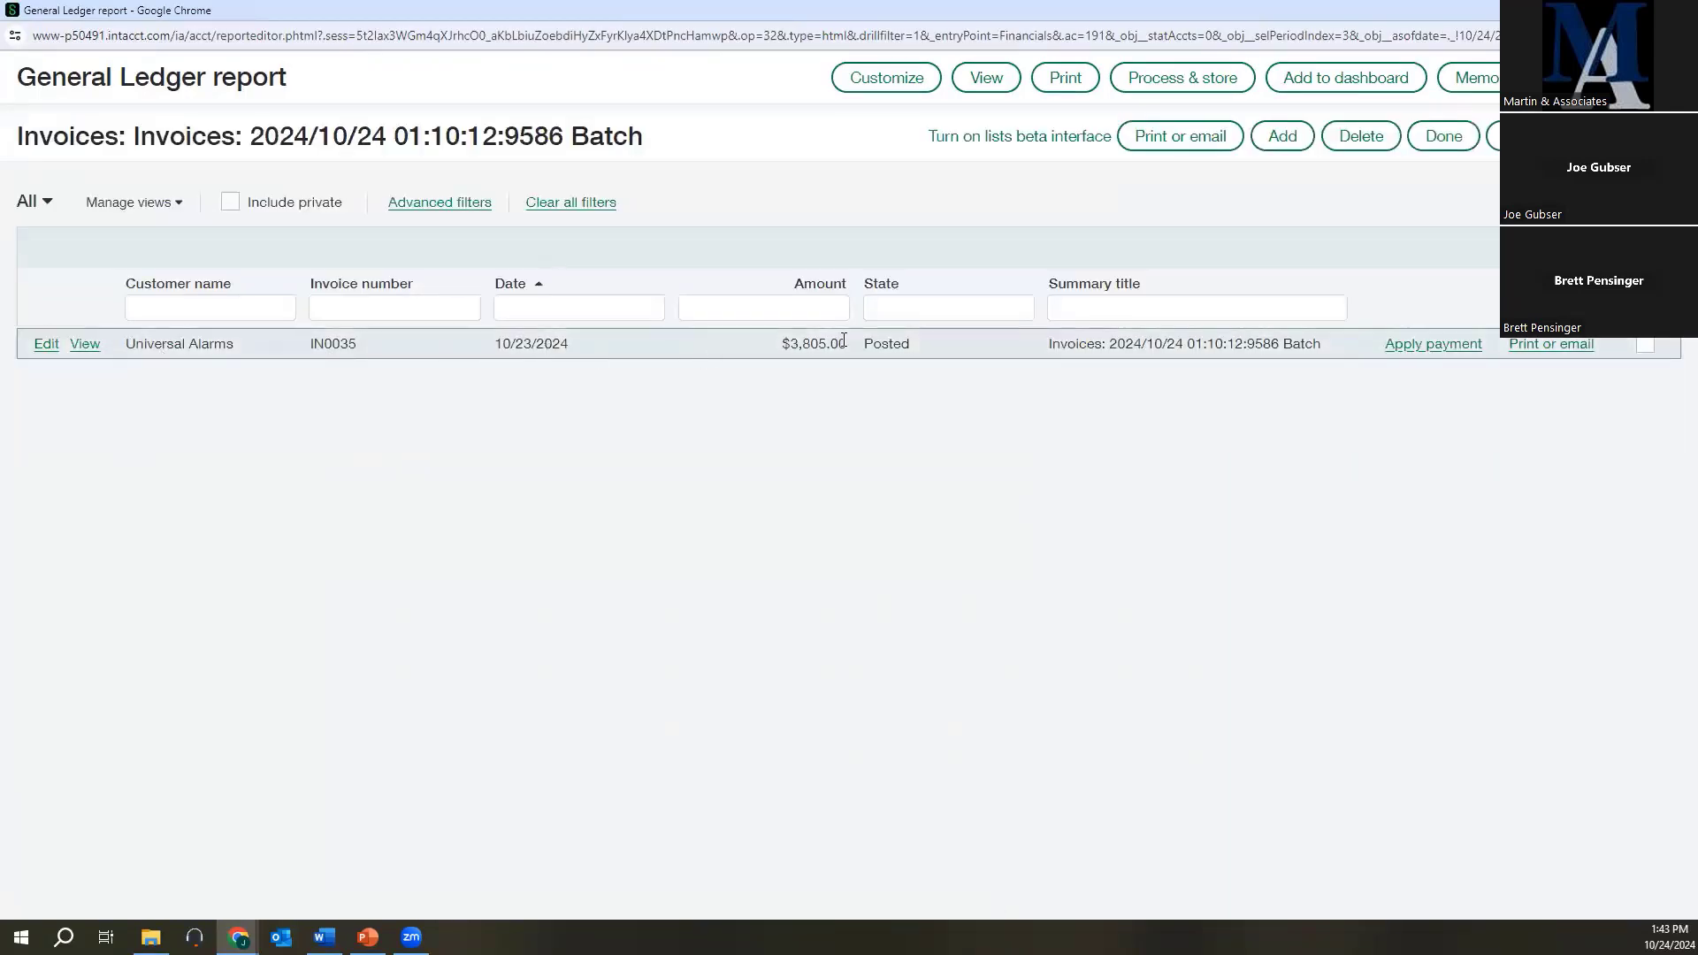
{"action": "left_click", "coordinate": [82, 345]}
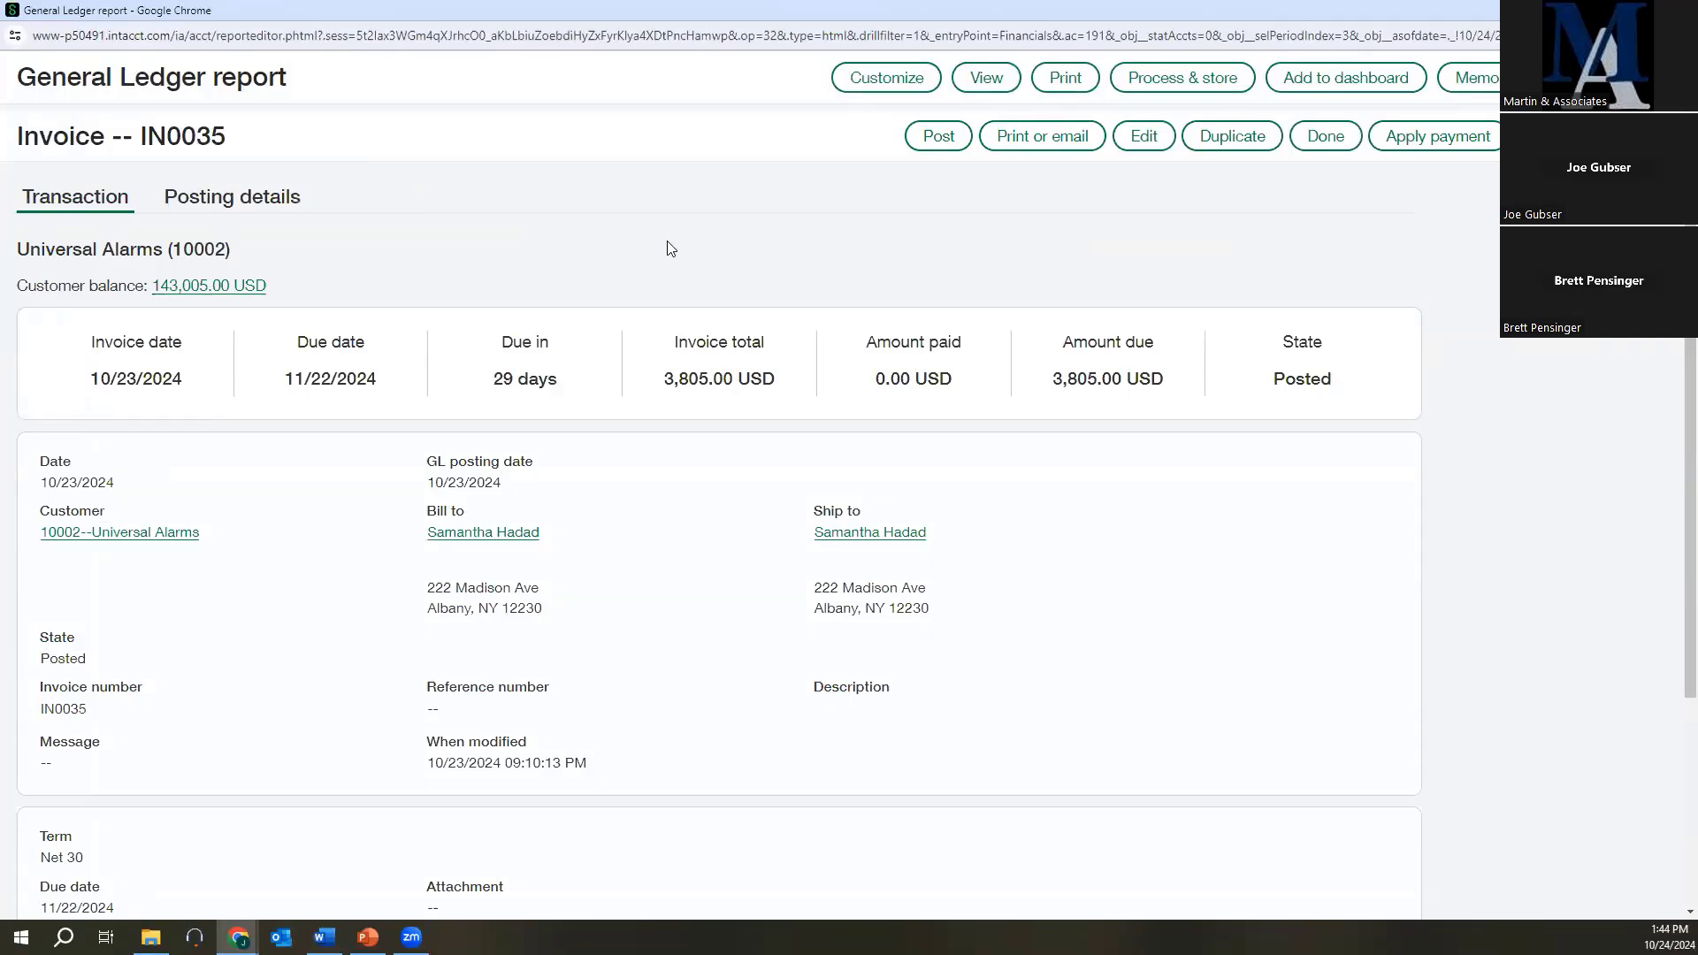
{"action": "left_click", "coordinate": [1678, 10]}
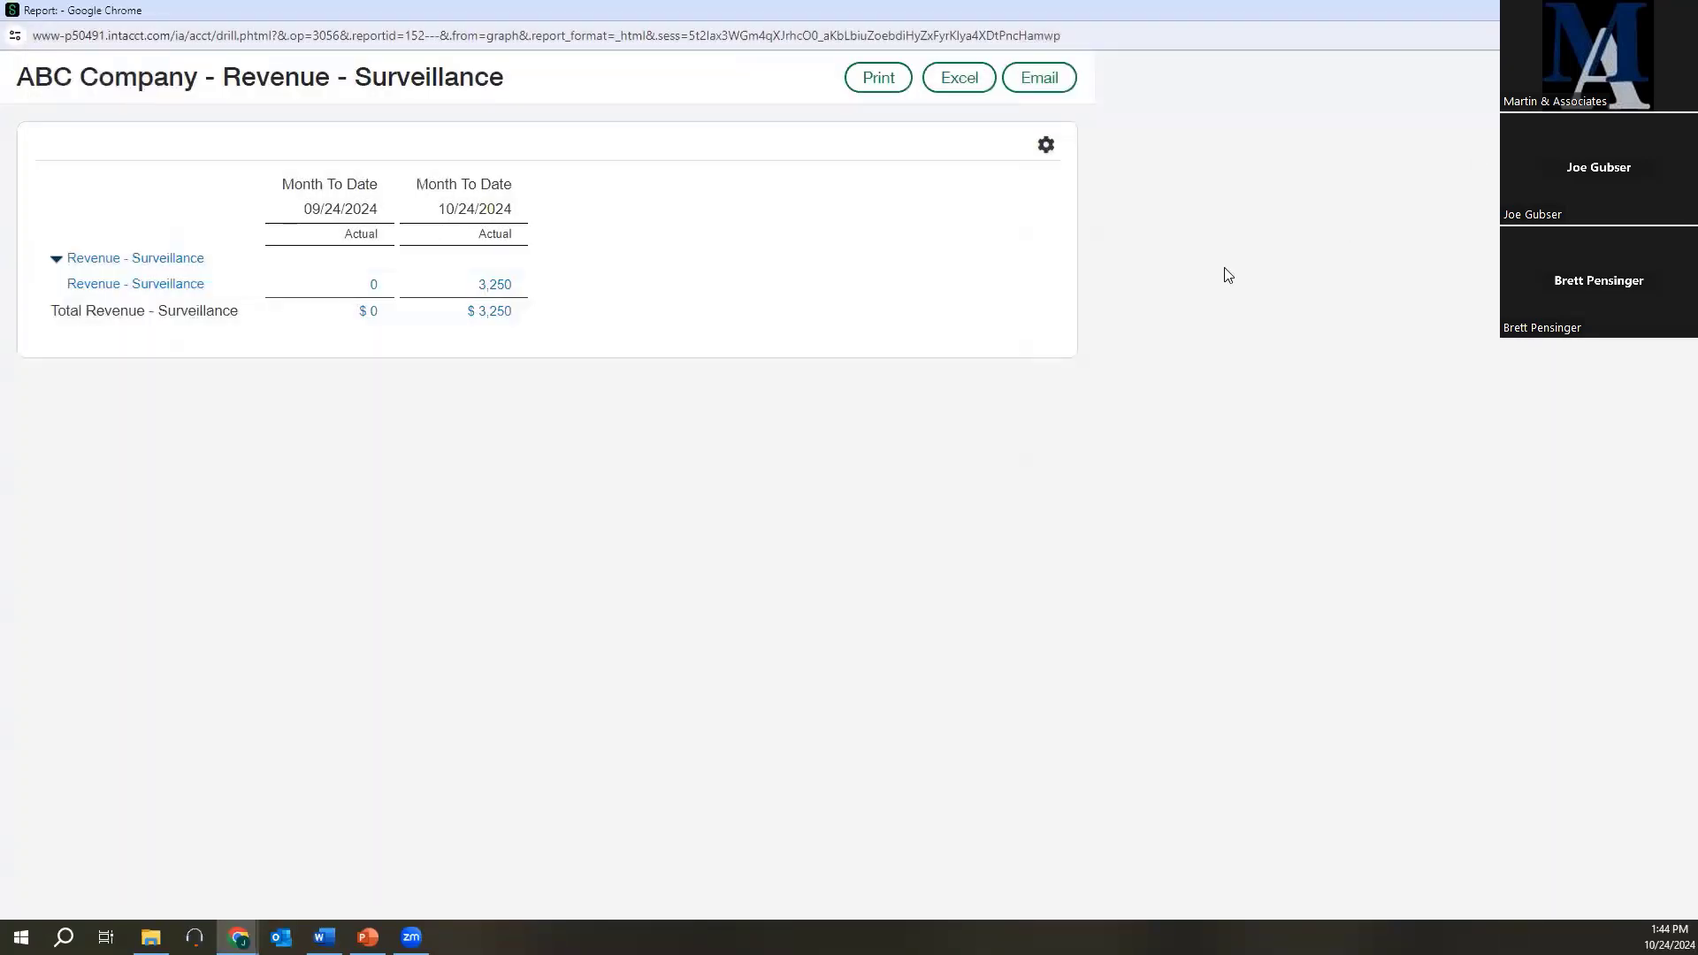
{"action": "left_click", "coordinate": [1677, 9]}
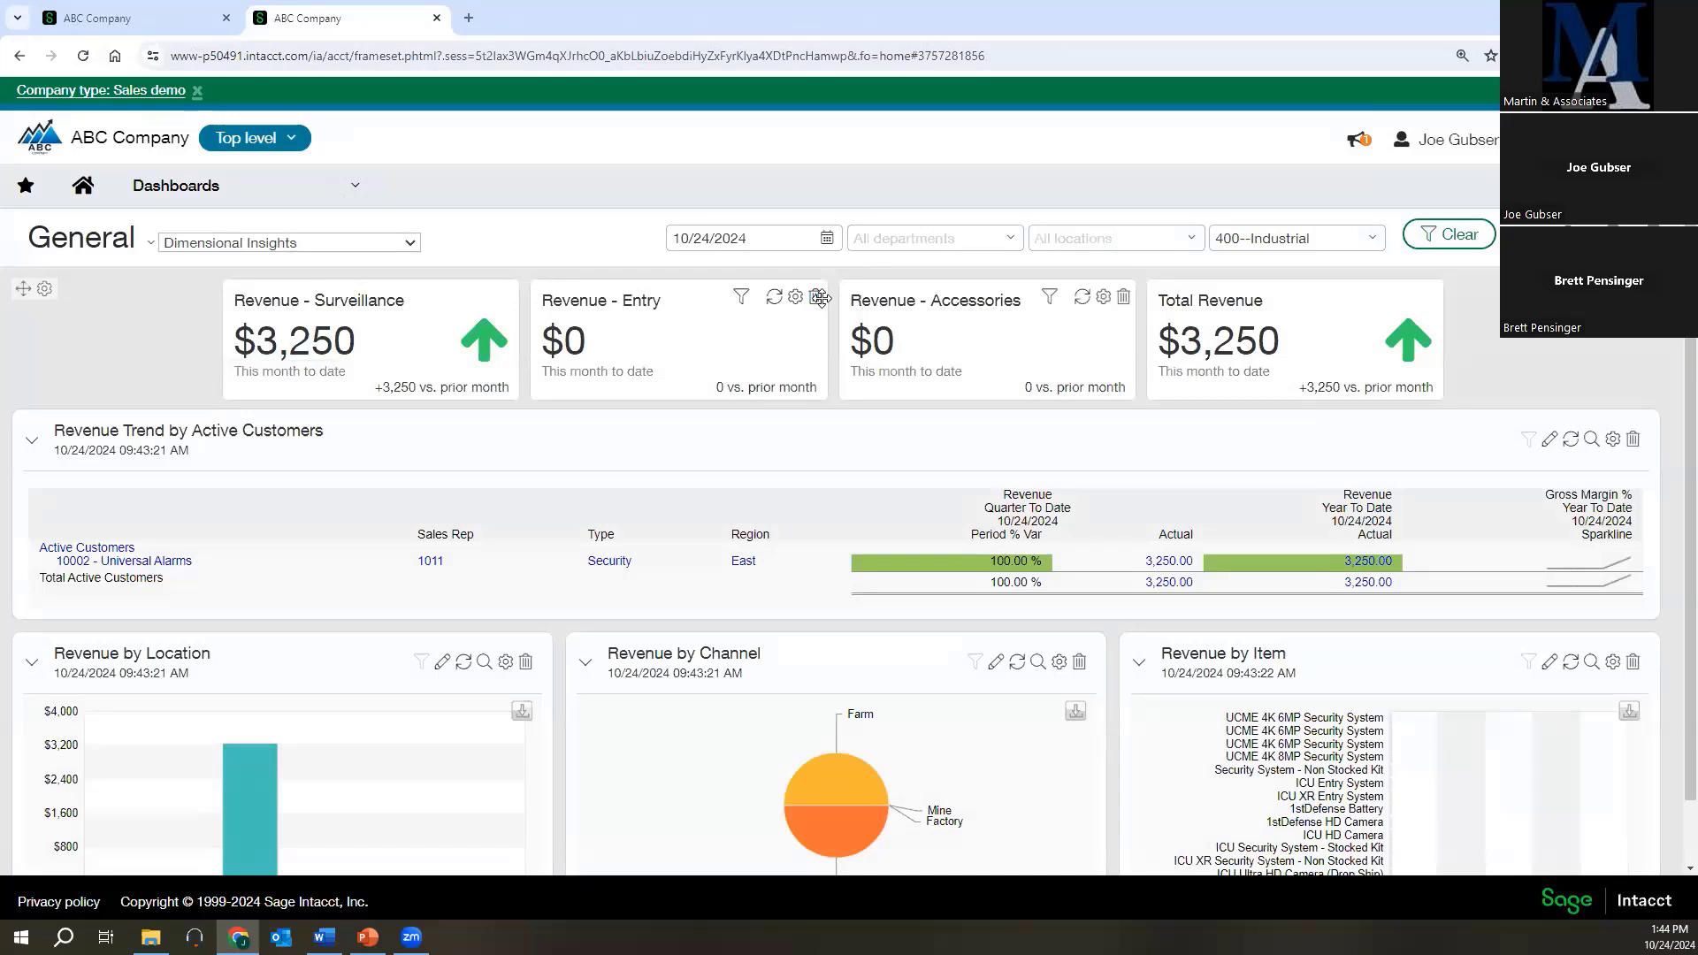
Reset the Dimensional Insights dashboard's channel filter to all channels and apply it.
{"action": "left_click", "coordinate": [1339, 251]}
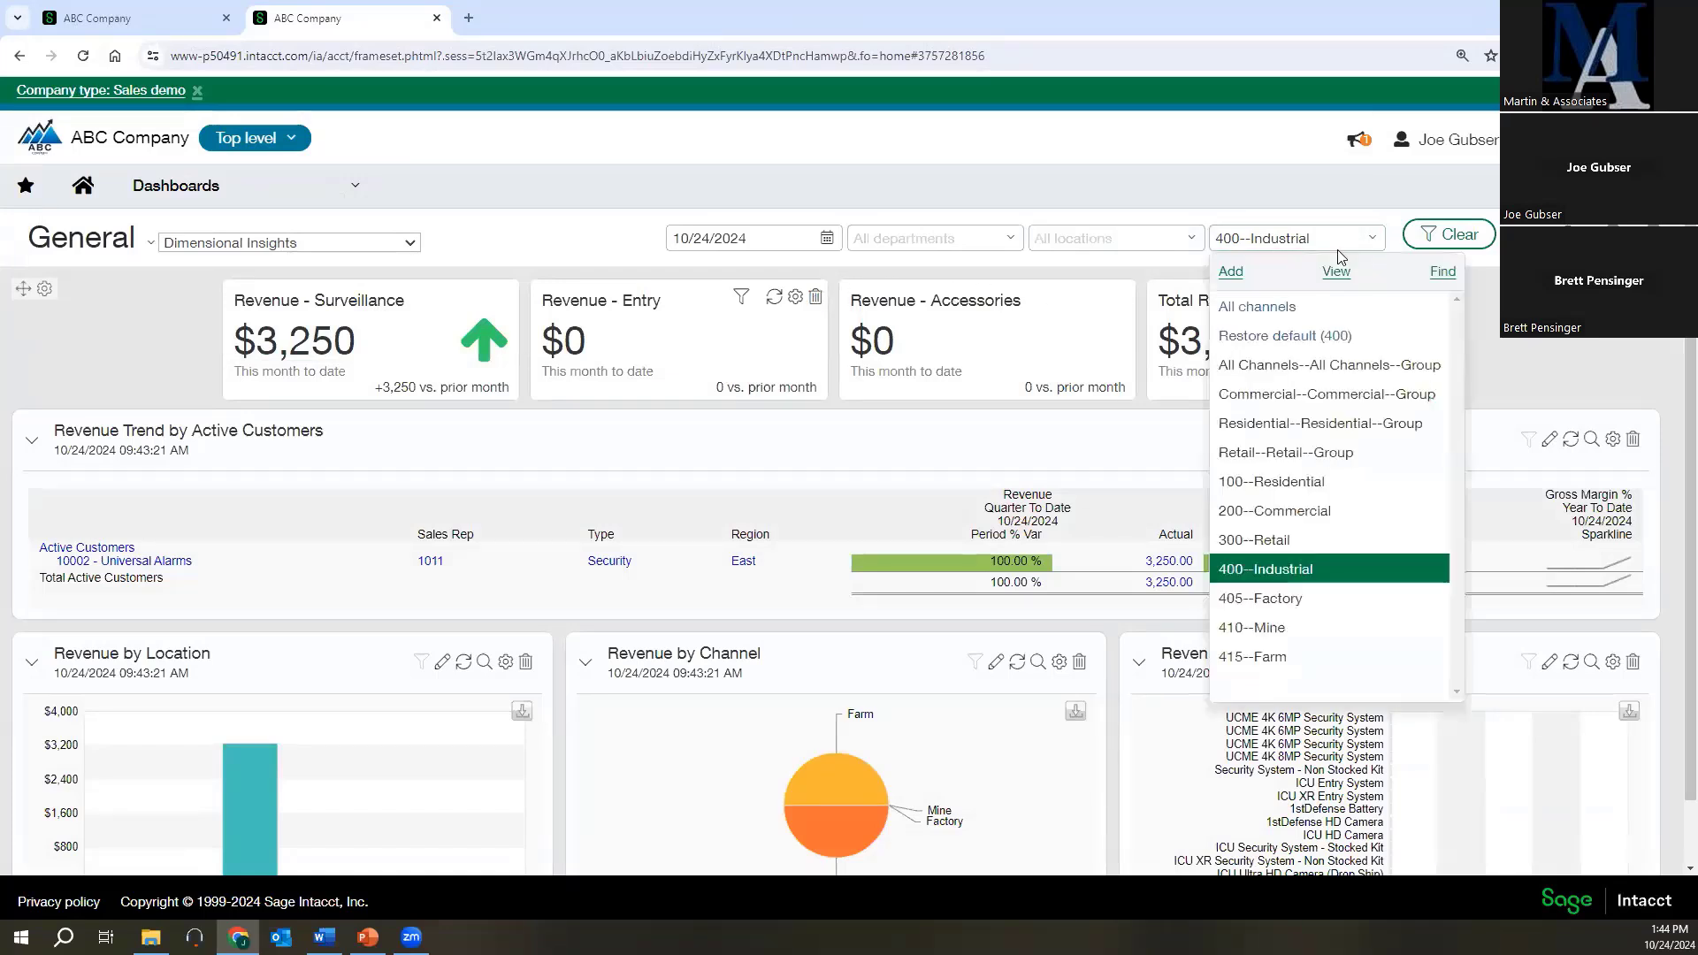
{"action": "left_click", "coordinate": [1257, 306]}
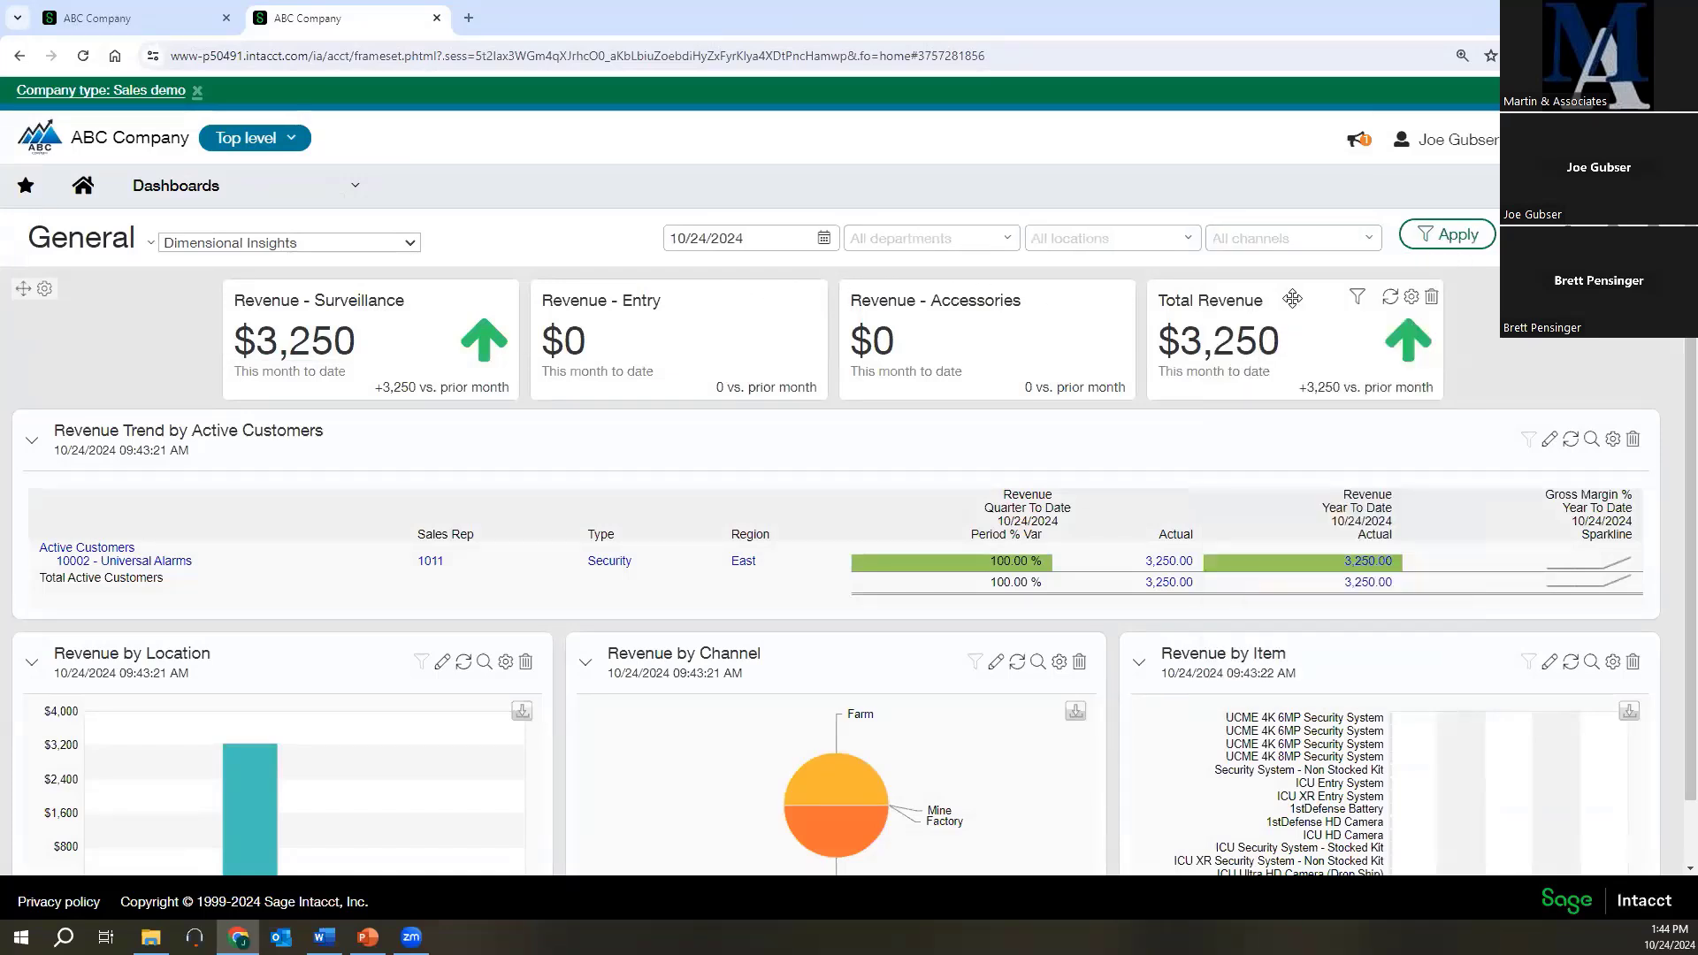
{"action": "left_click", "coordinate": [1406, 240]}
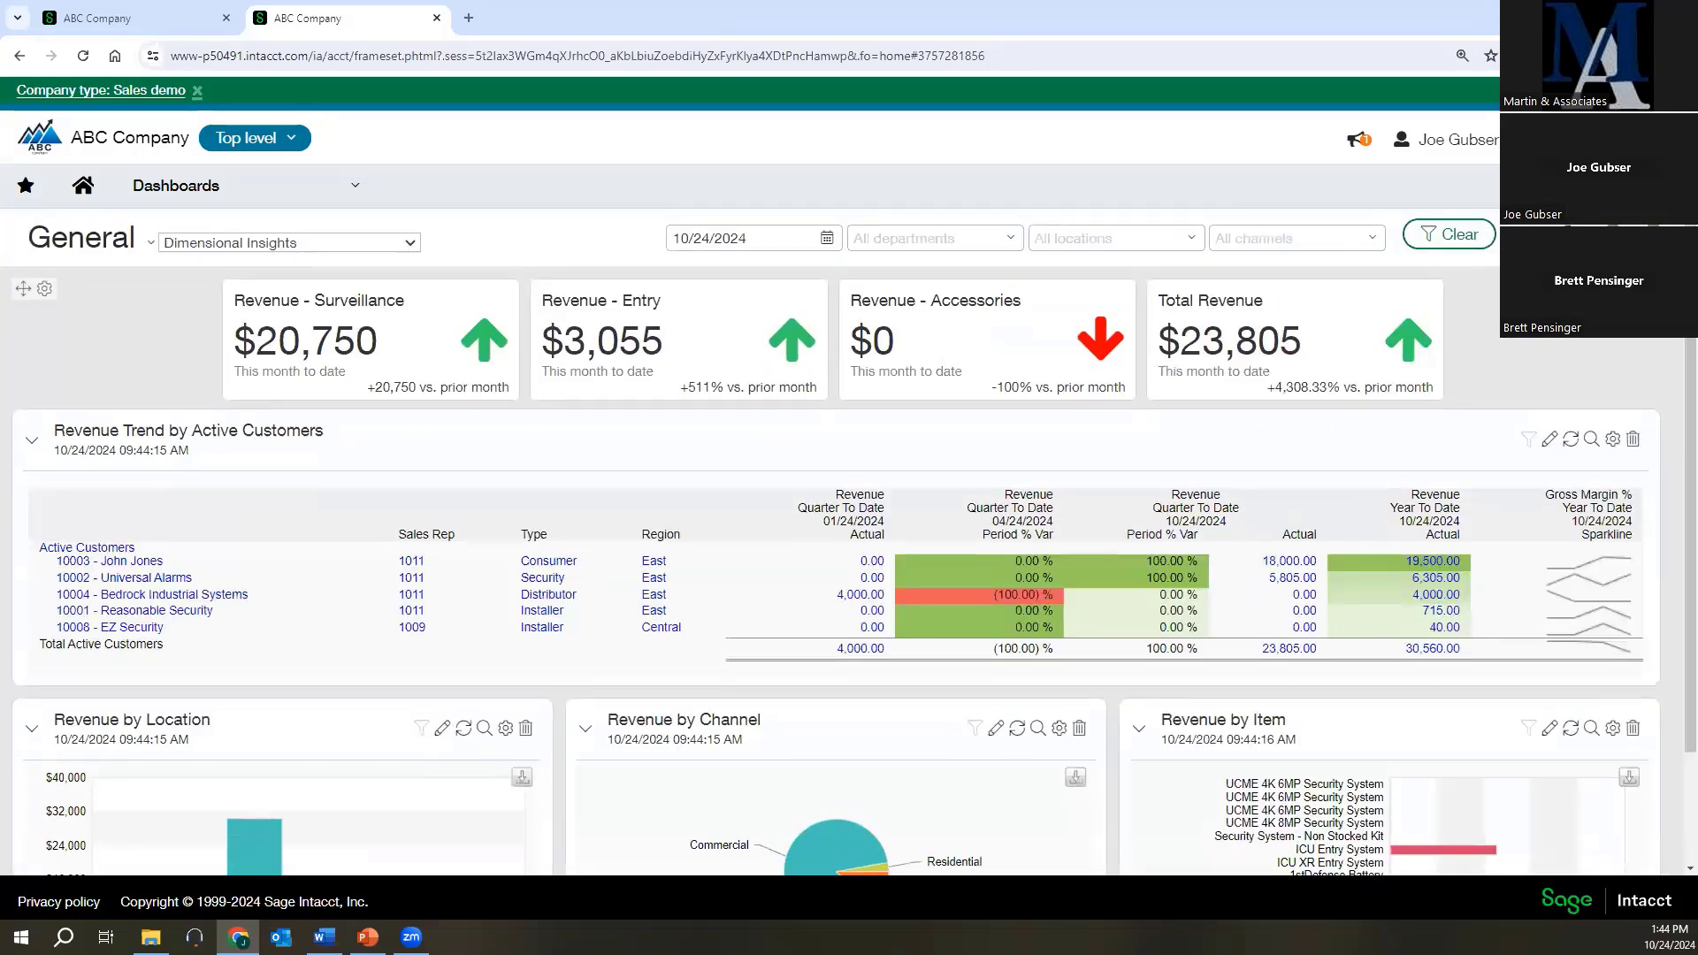
Replace the Channel filter with a Customer filter in the Dimensional Insights dashboard properties and save.
{"action": "left_click", "coordinate": [1530, 237]}
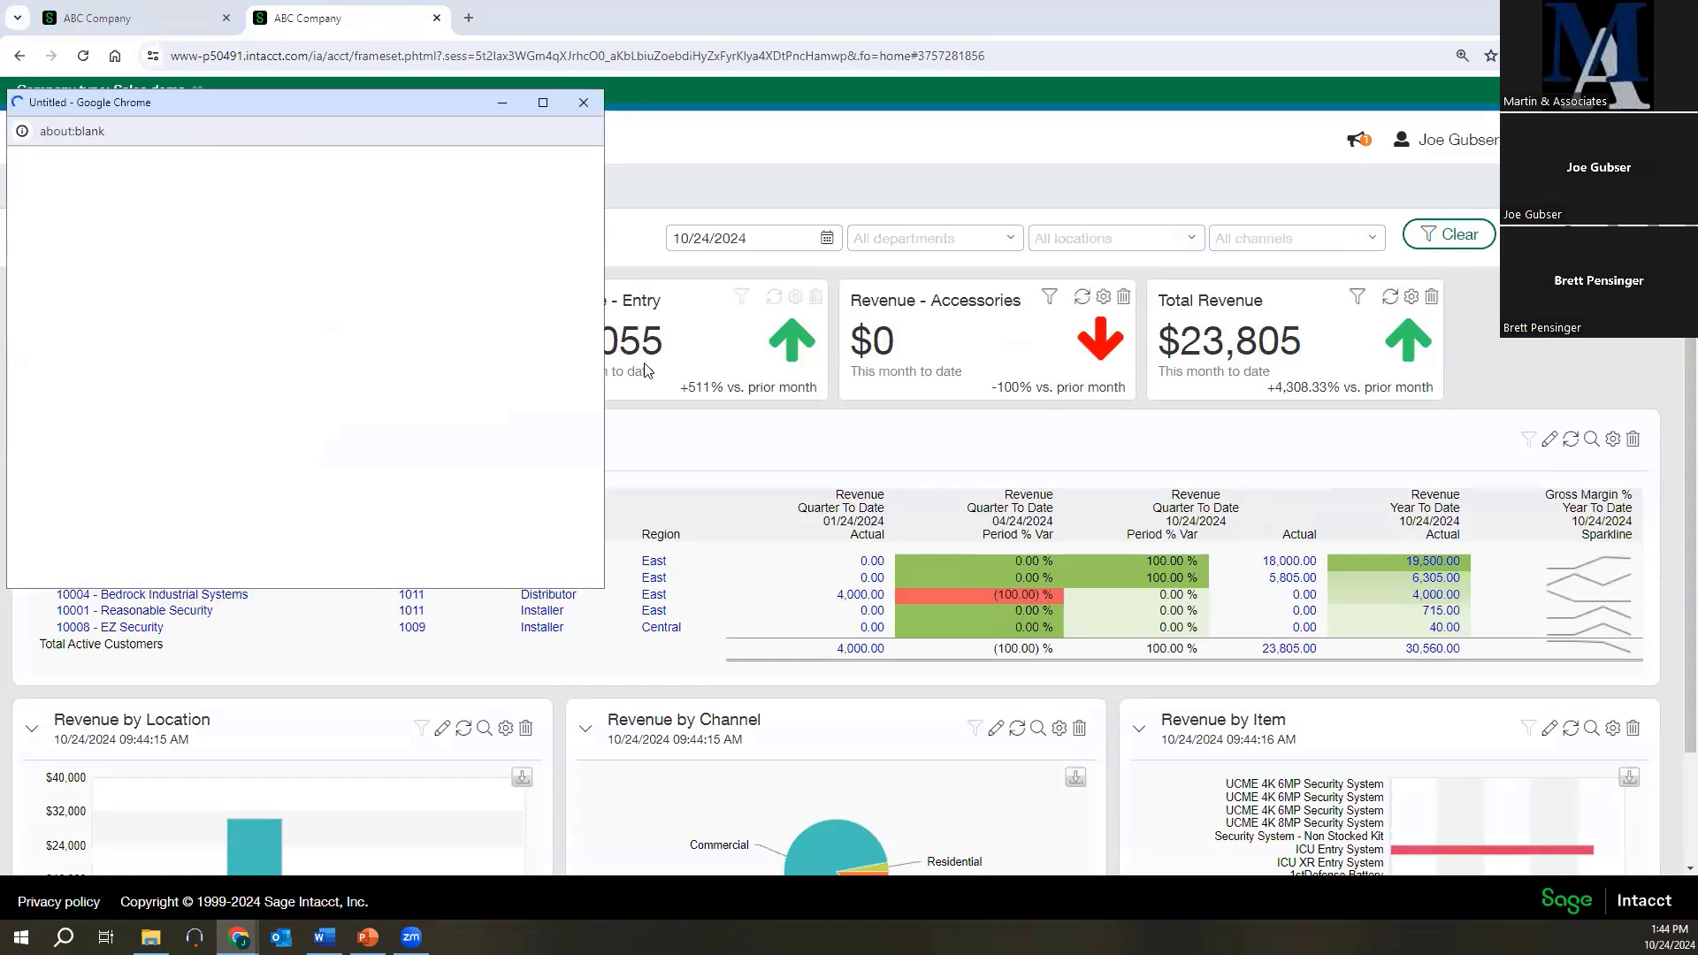
{"action": "scroll", "coordinate": [383, 363], "scroll_direction": "down", "scroll_amount": 3}
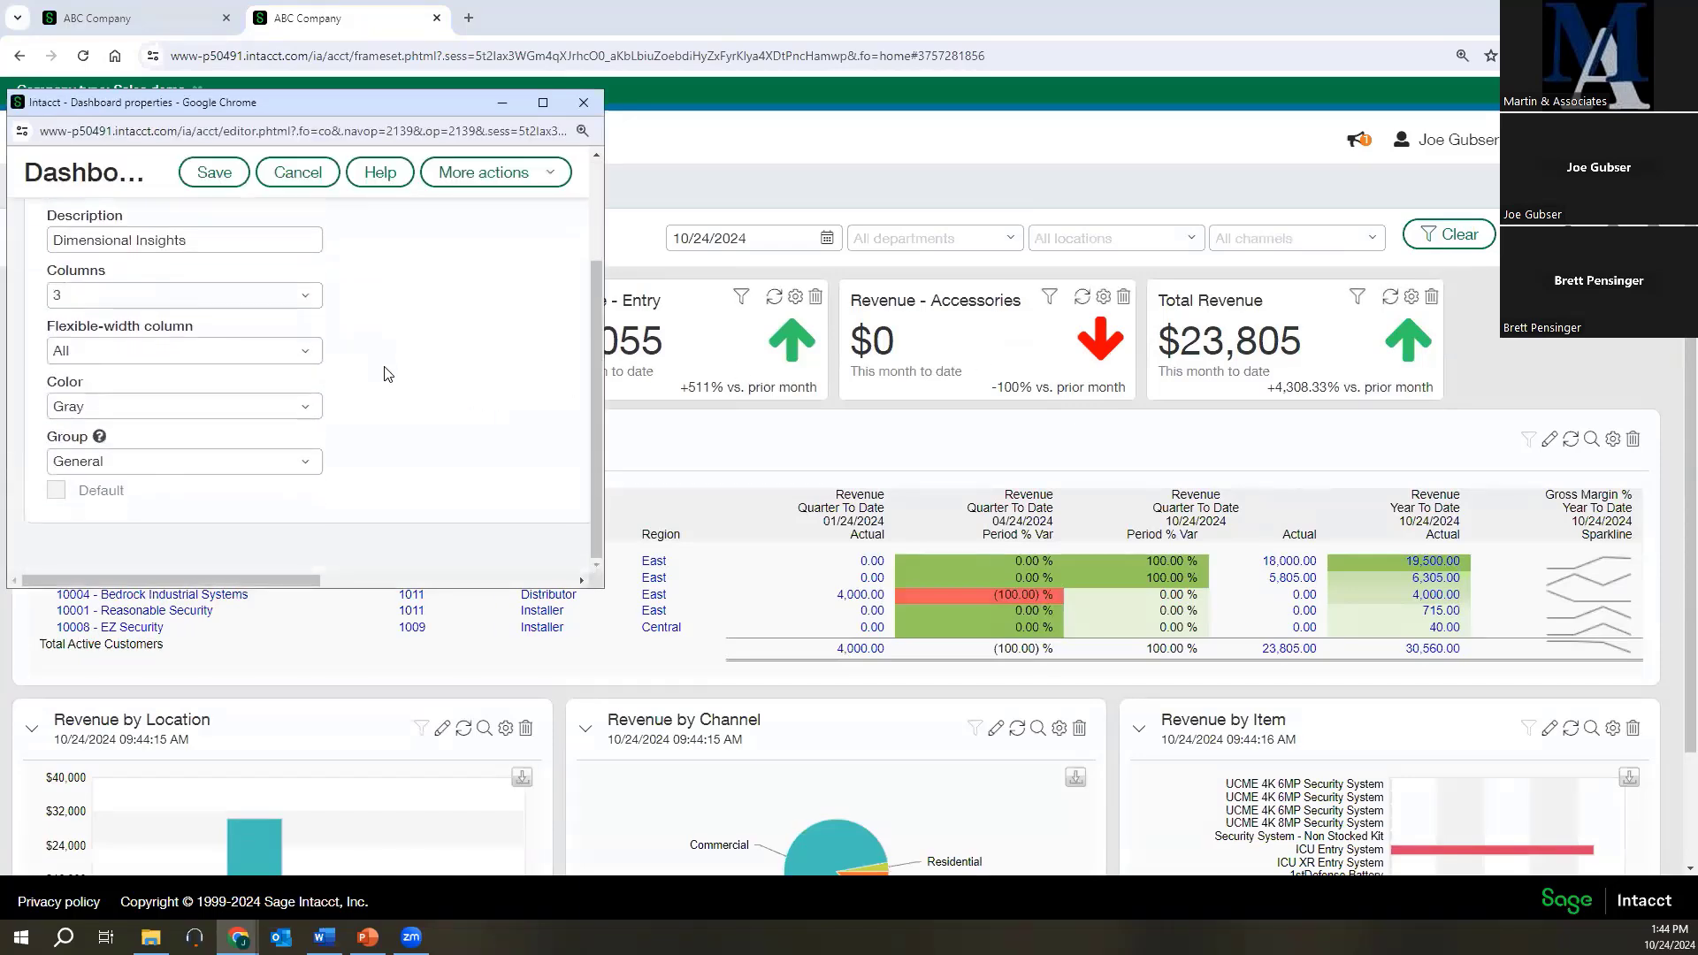
{"action": "scroll", "coordinate": [312, 409], "scroll_direction": "down", "scroll_amount": 3}
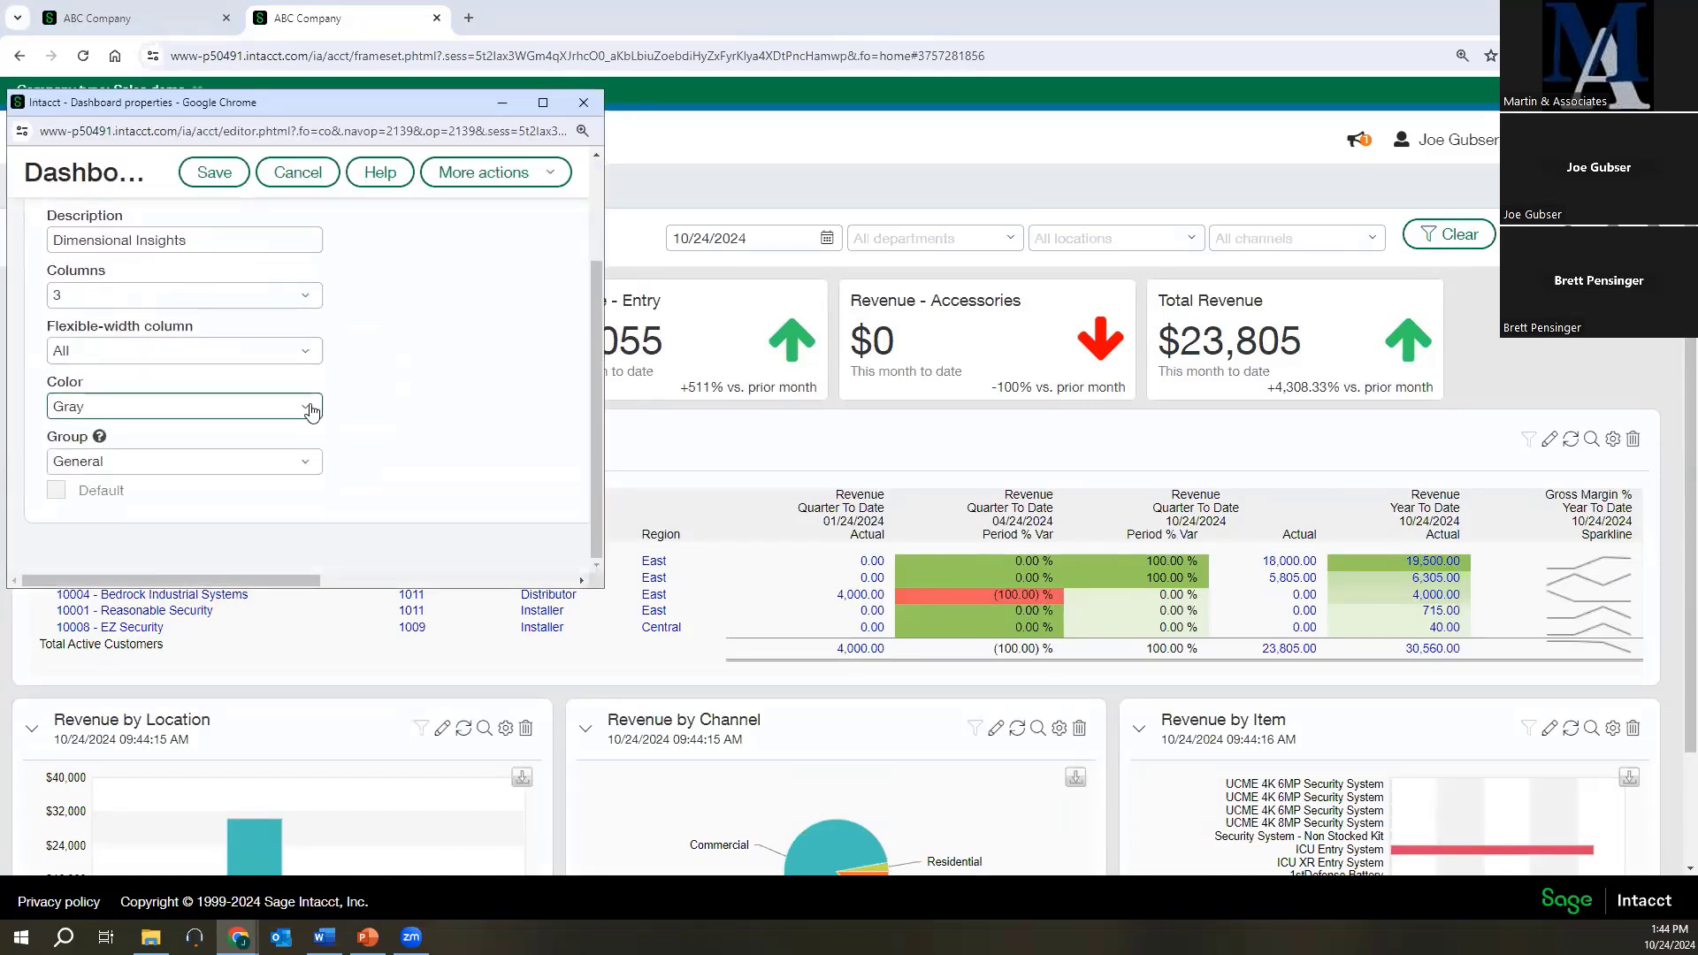
{"action": "left_click", "coordinate": [204, 230]}
{"action": "scroll", "coordinate": [415, 409], "scroll_direction": "down", "scroll_amount": 5}
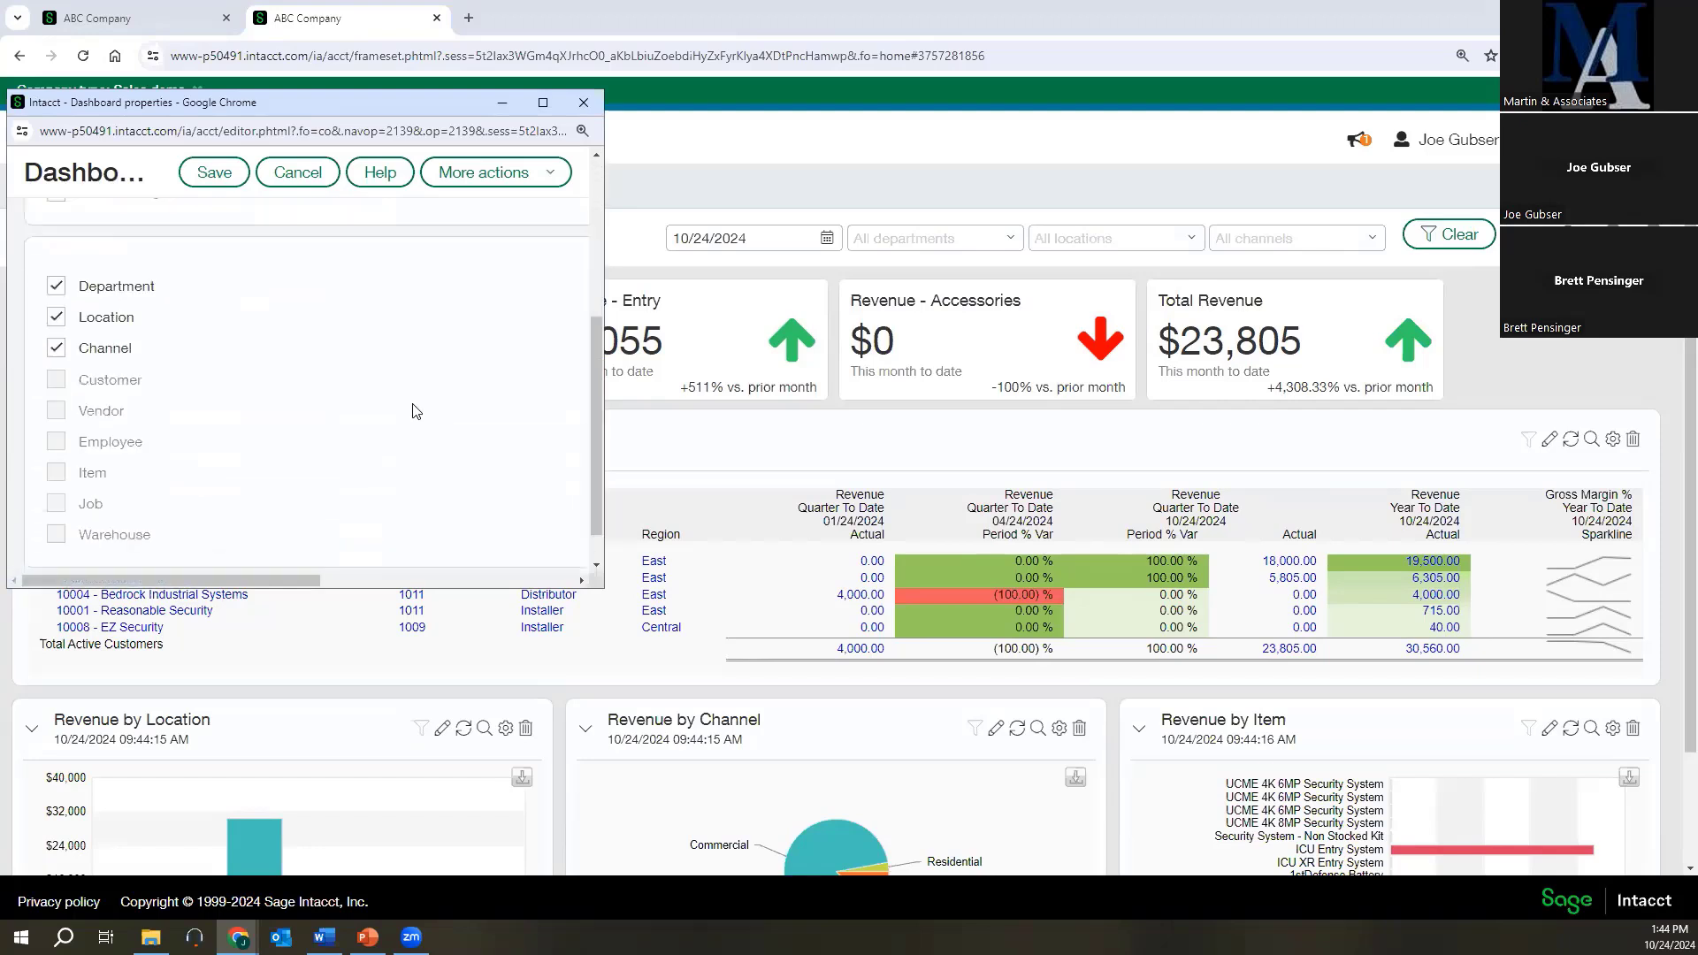
{"action": "scroll", "coordinate": [416, 410], "scroll_direction": "down", "scroll_amount": 1}
{"action": "left_click", "coordinate": [57, 304]}
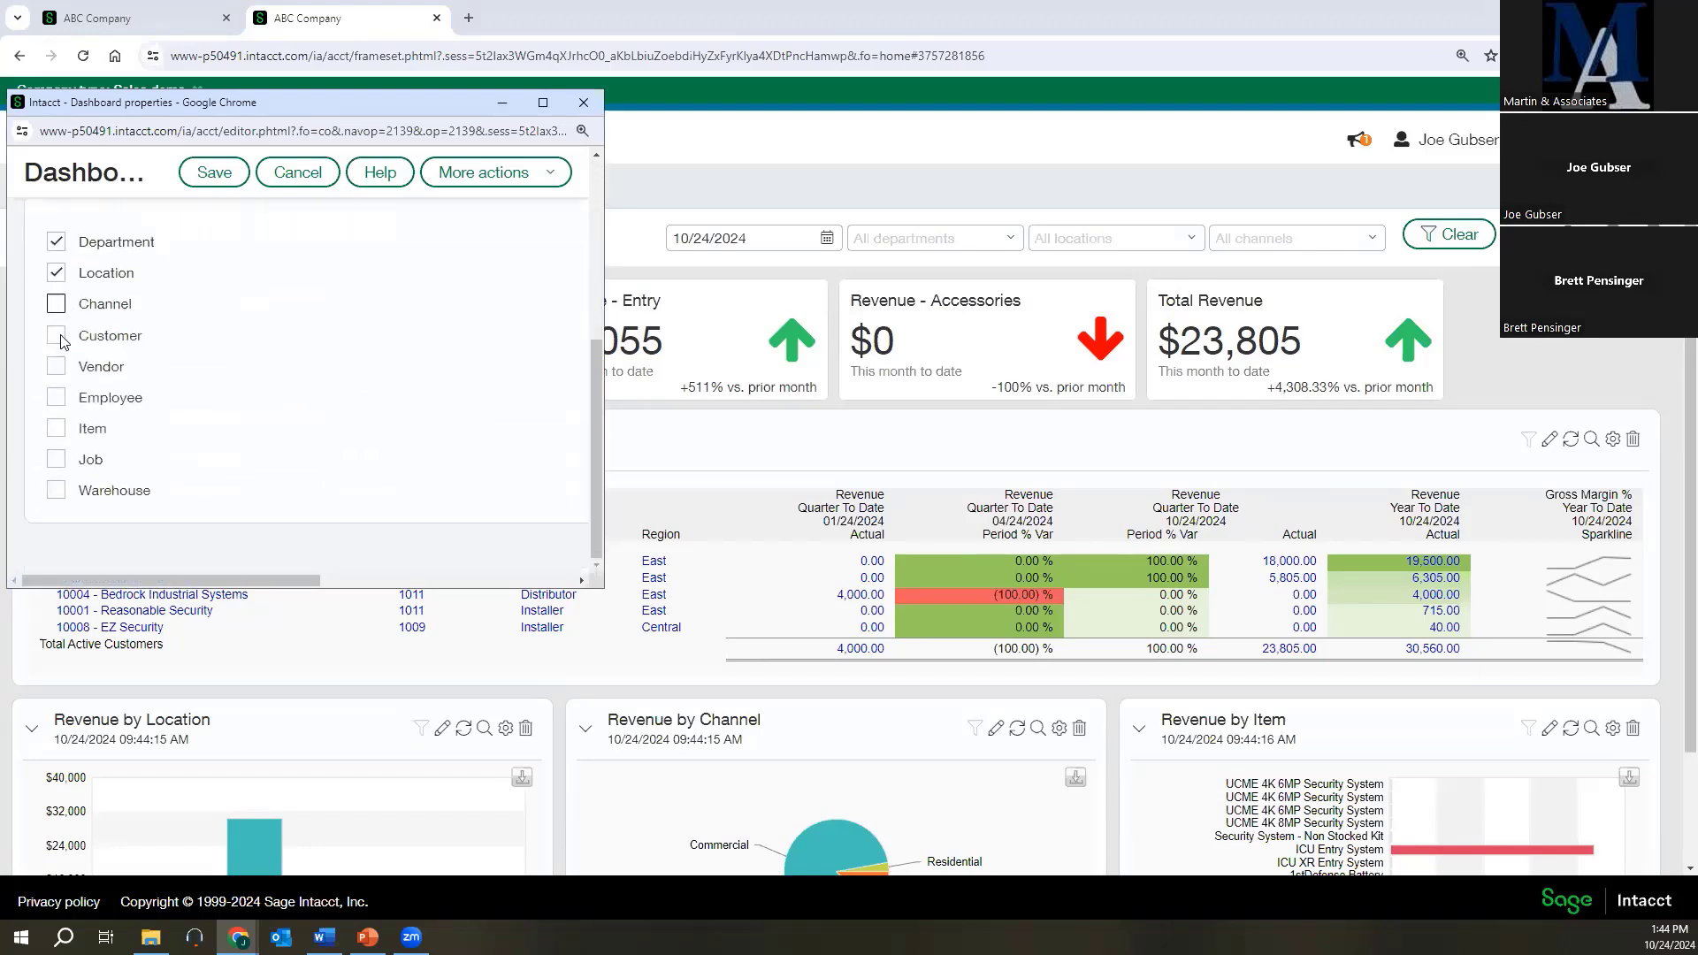
{"action": "left_click", "coordinate": [56, 336]}
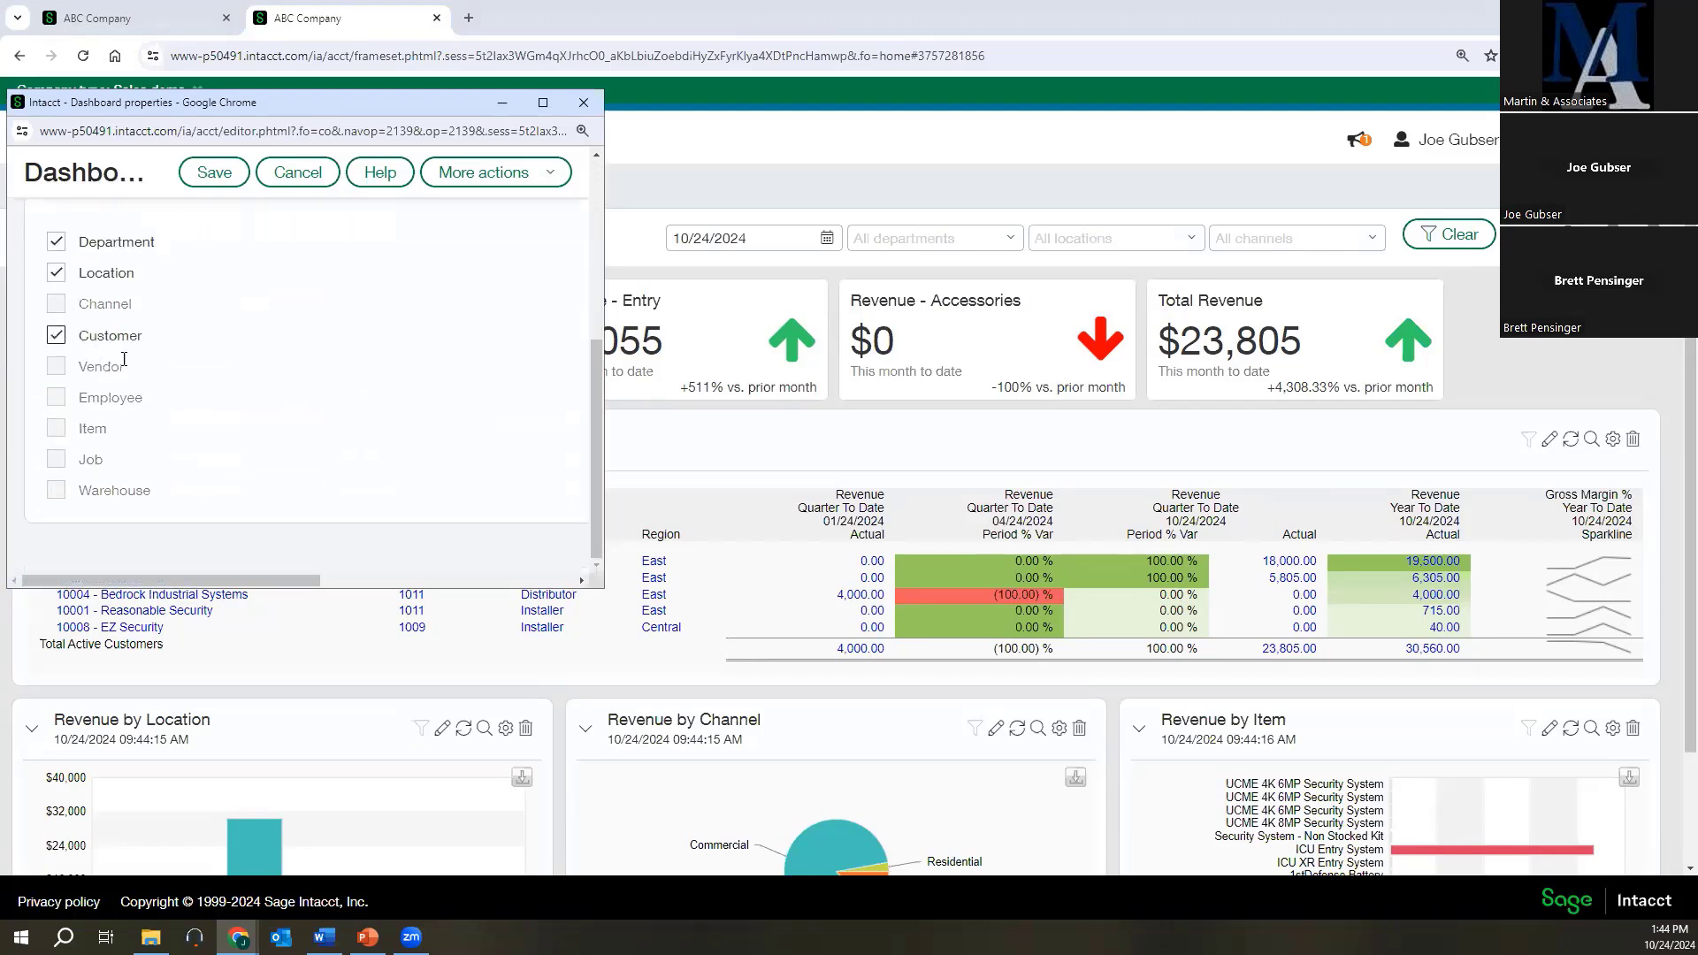
{"action": "left_click", "coordinate": [213, 174]}
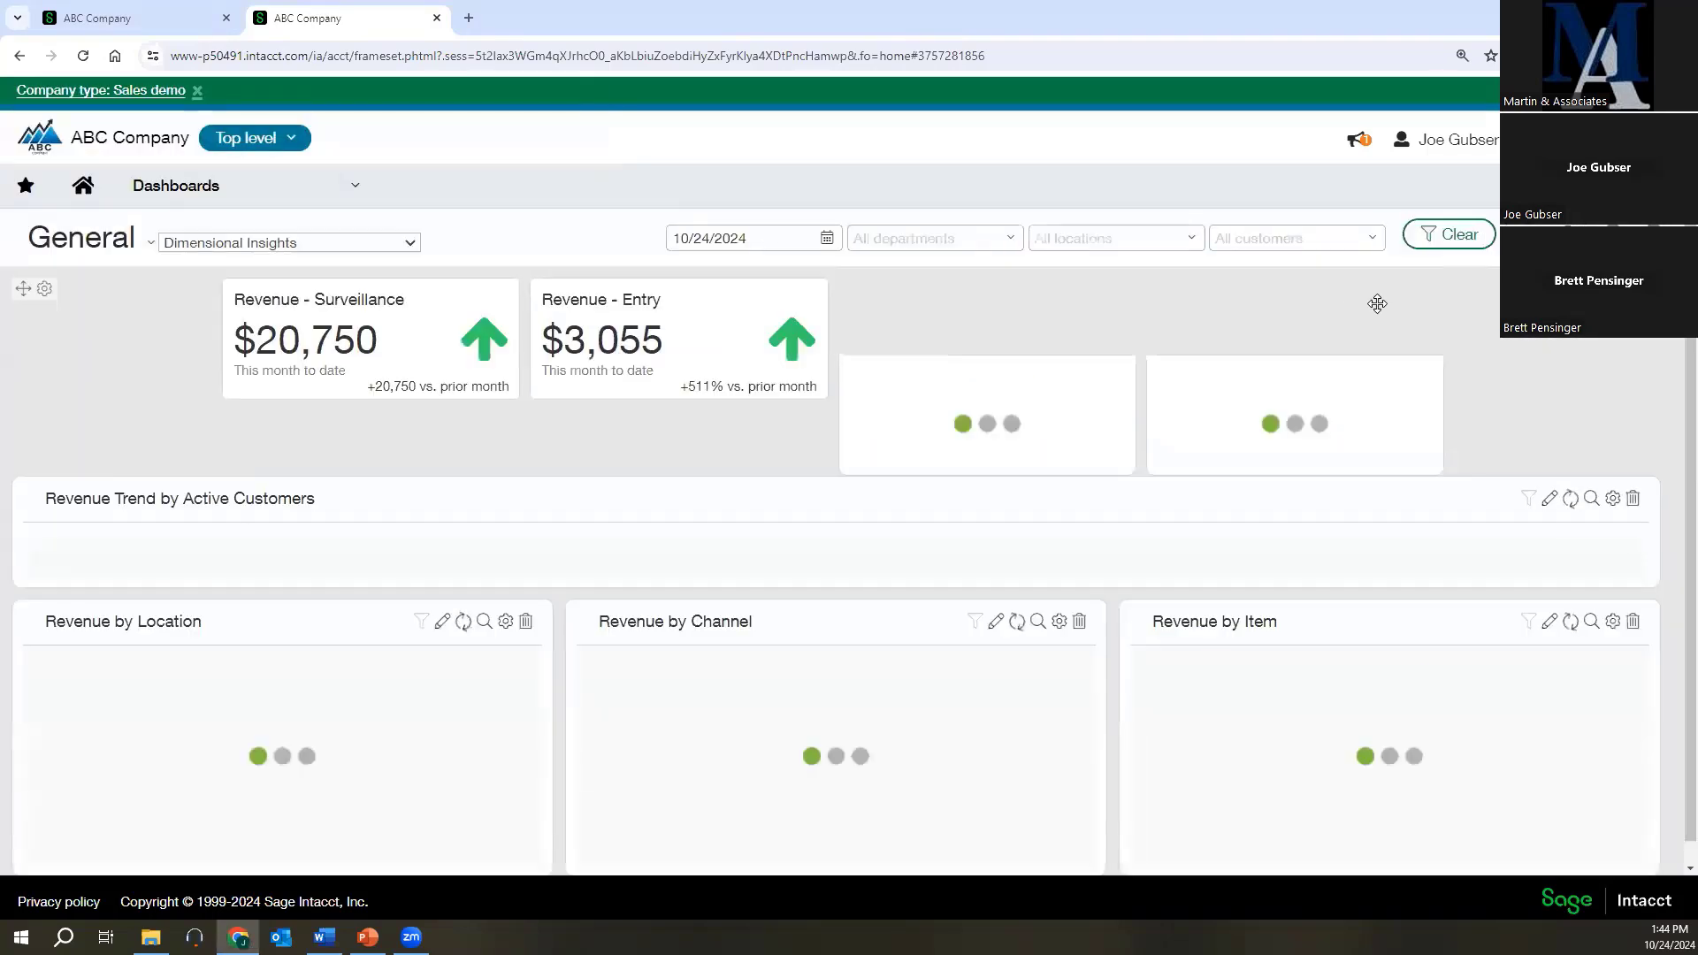
Filter the dashboard by the Cust-Mass customer group and review the revenue cards and charts.
{"action": "left_click", "coordinate": [1374, 239]}
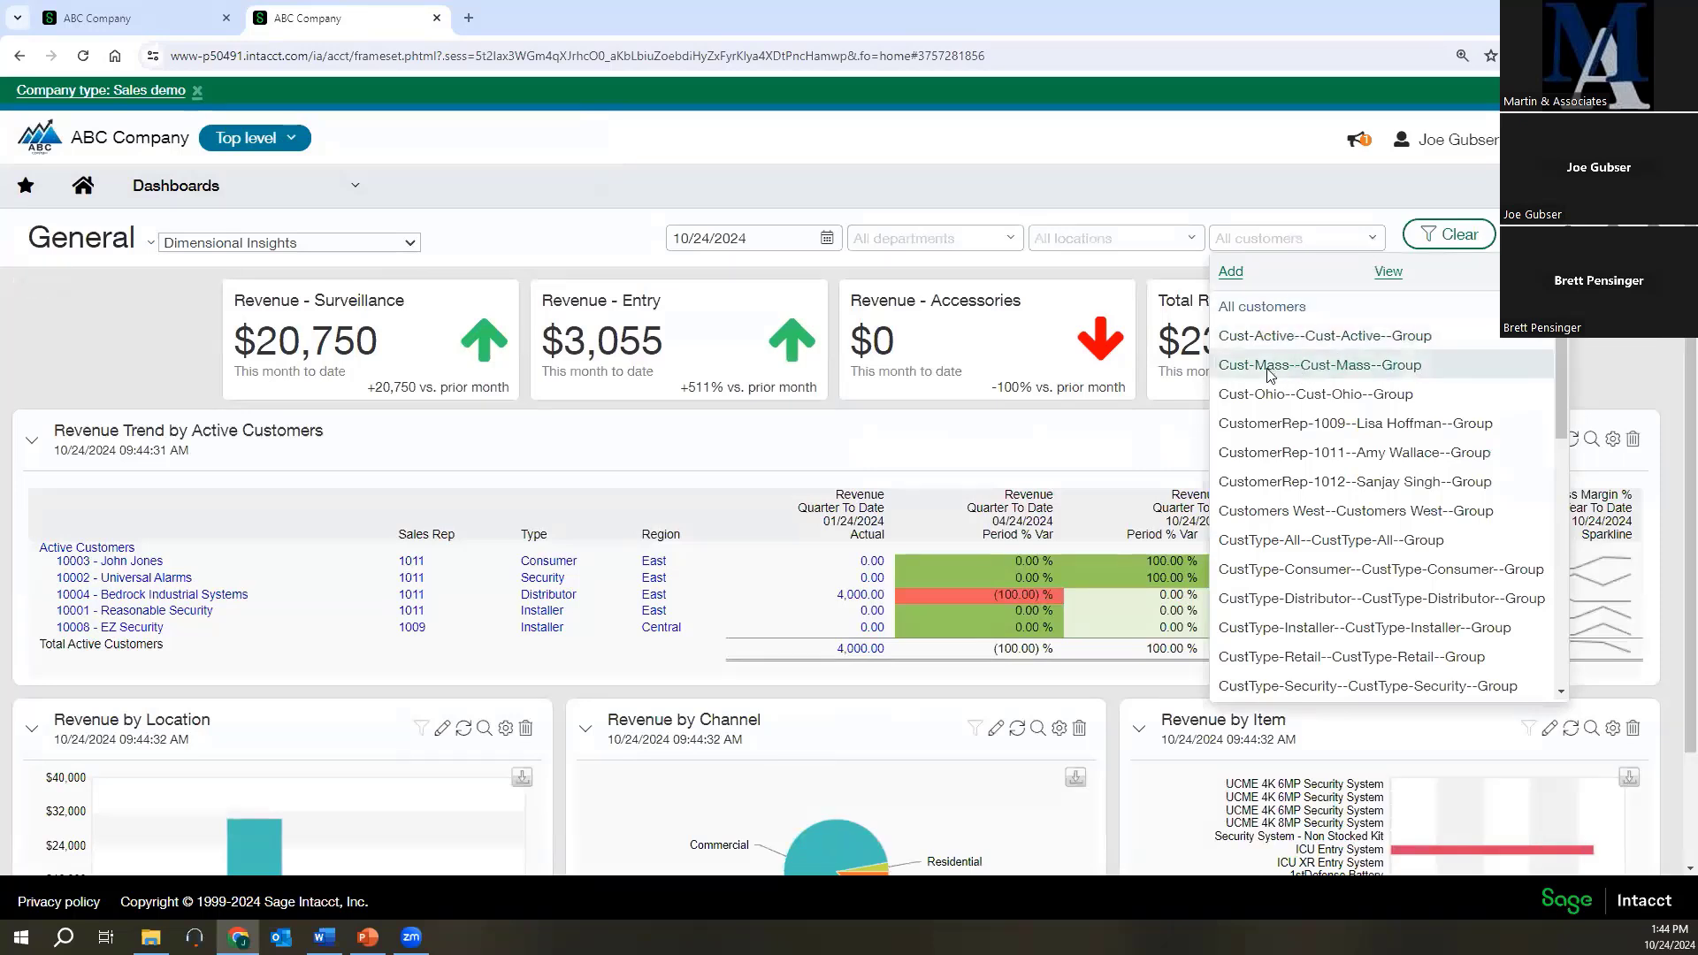
{"action": "left_click", "coordinate": [1344, 365]}
{"action": "left_click", "coordinate": [1423, 243]}
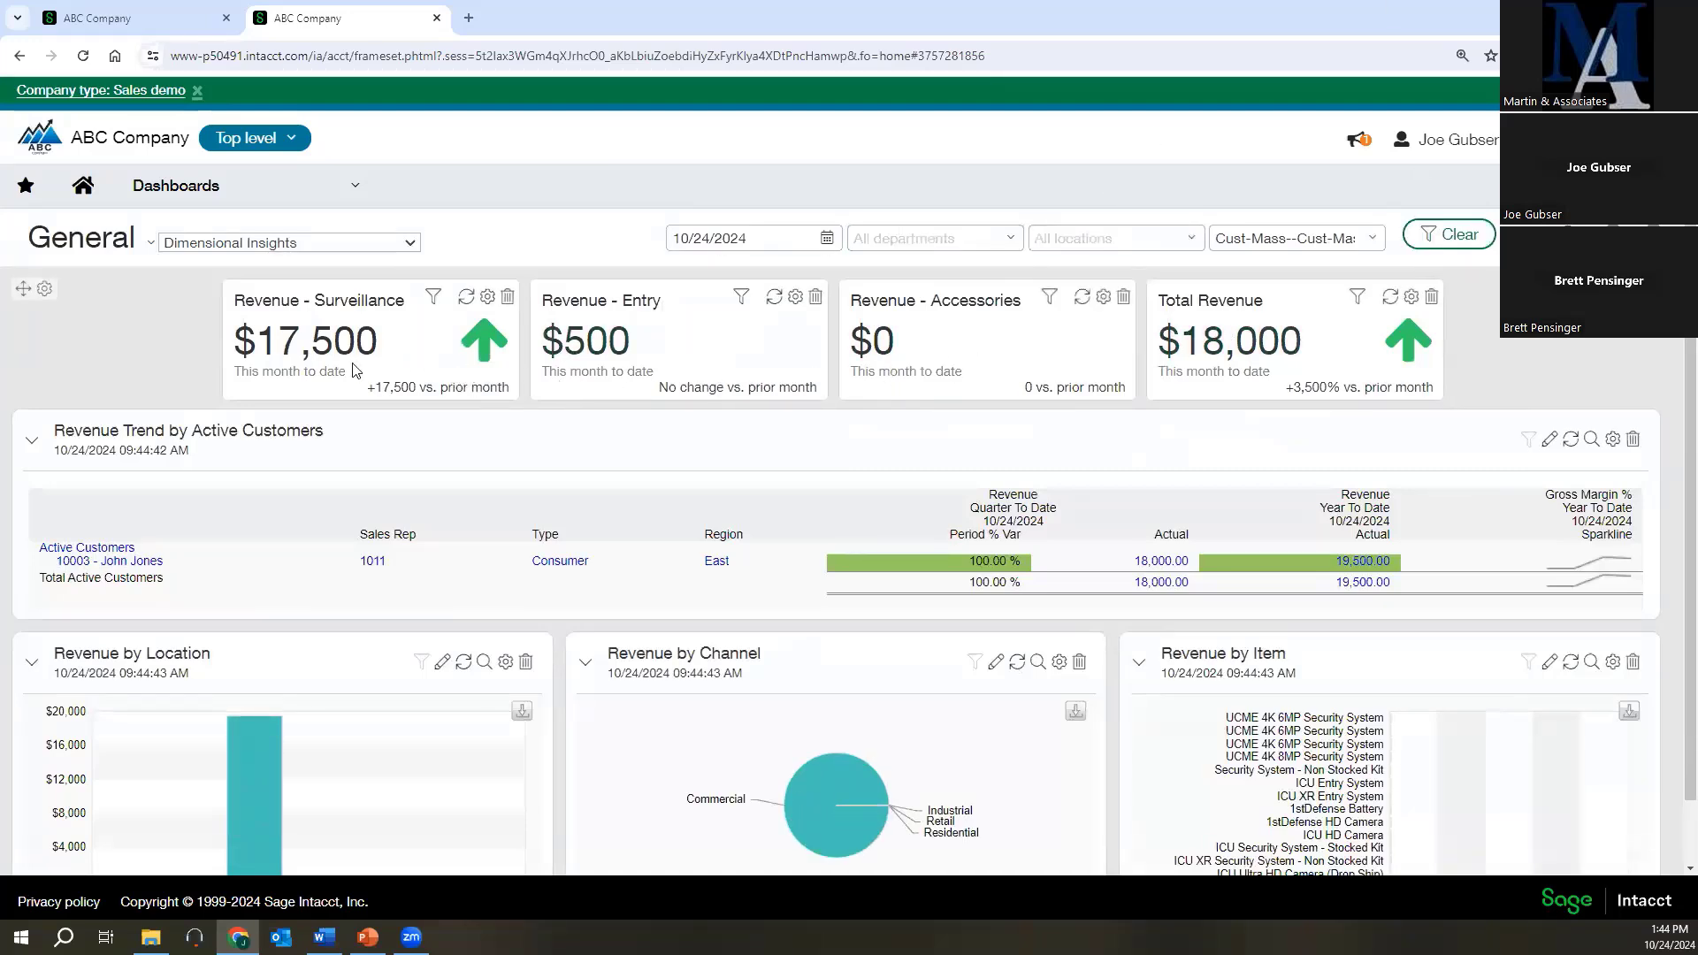
{"action": "scroll", "coordinate": [490, 512], "scroll_direction": "down", "scroll_amount": 1}
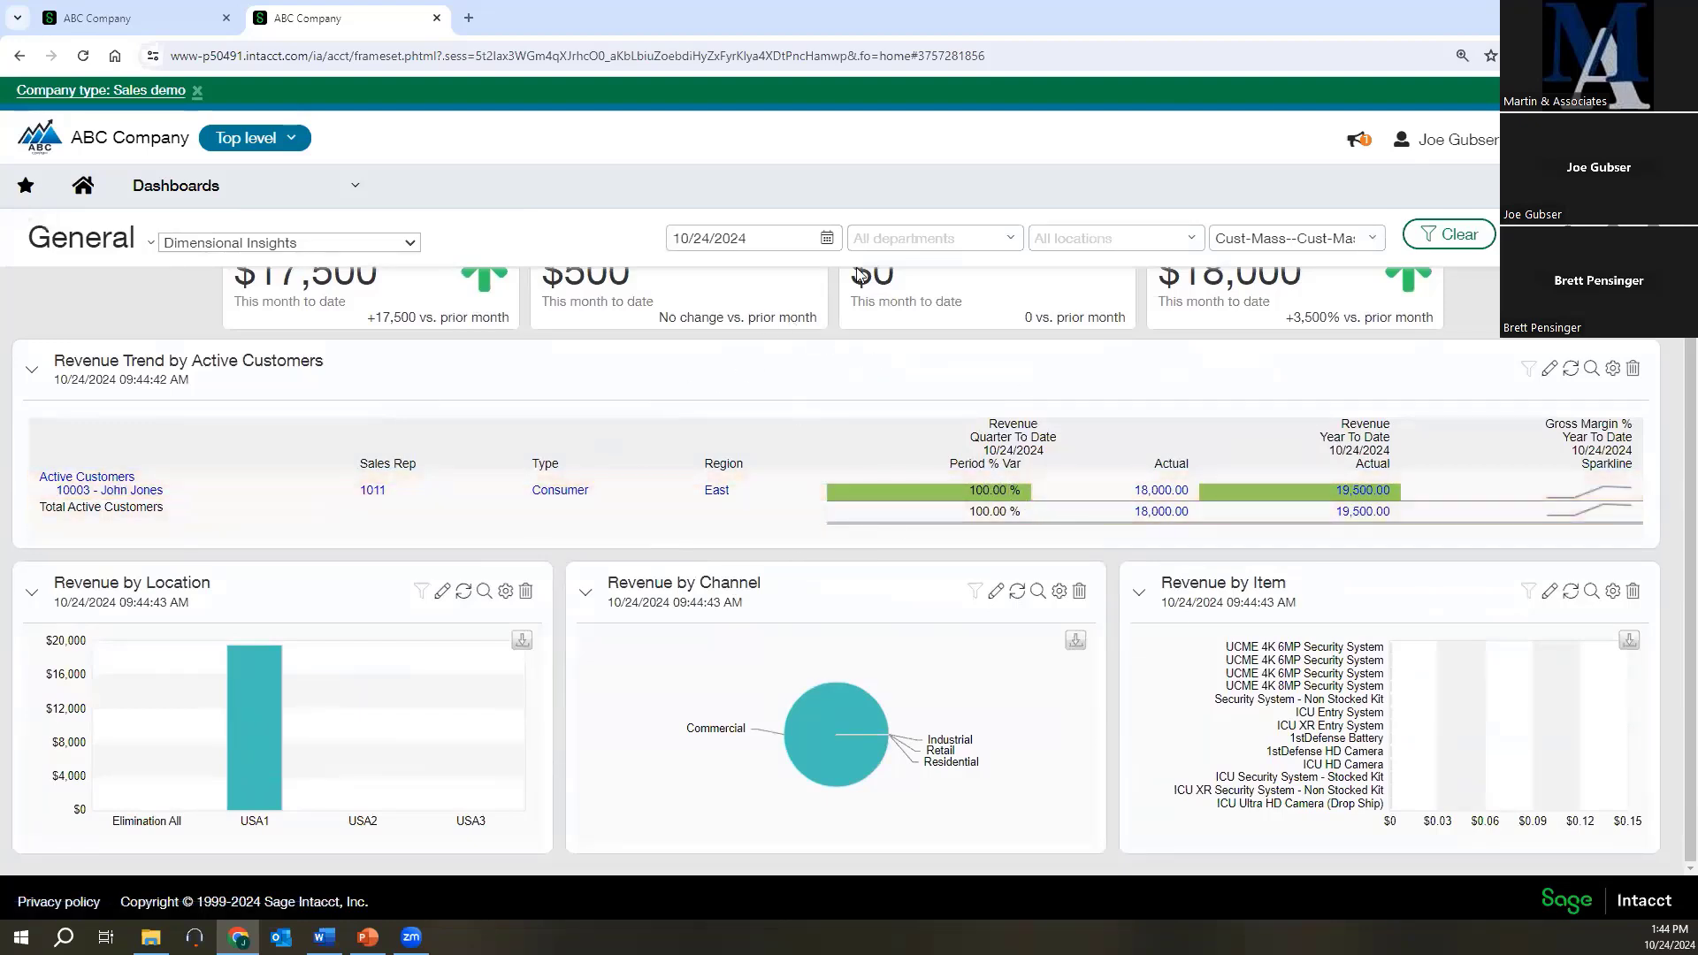
Open the role-based CFO dashboard and drill into the 12/31/2018 revenue bar of Company Performance, closing the detail report.
{"action": "left_click", "coordinate": [265, 197]}
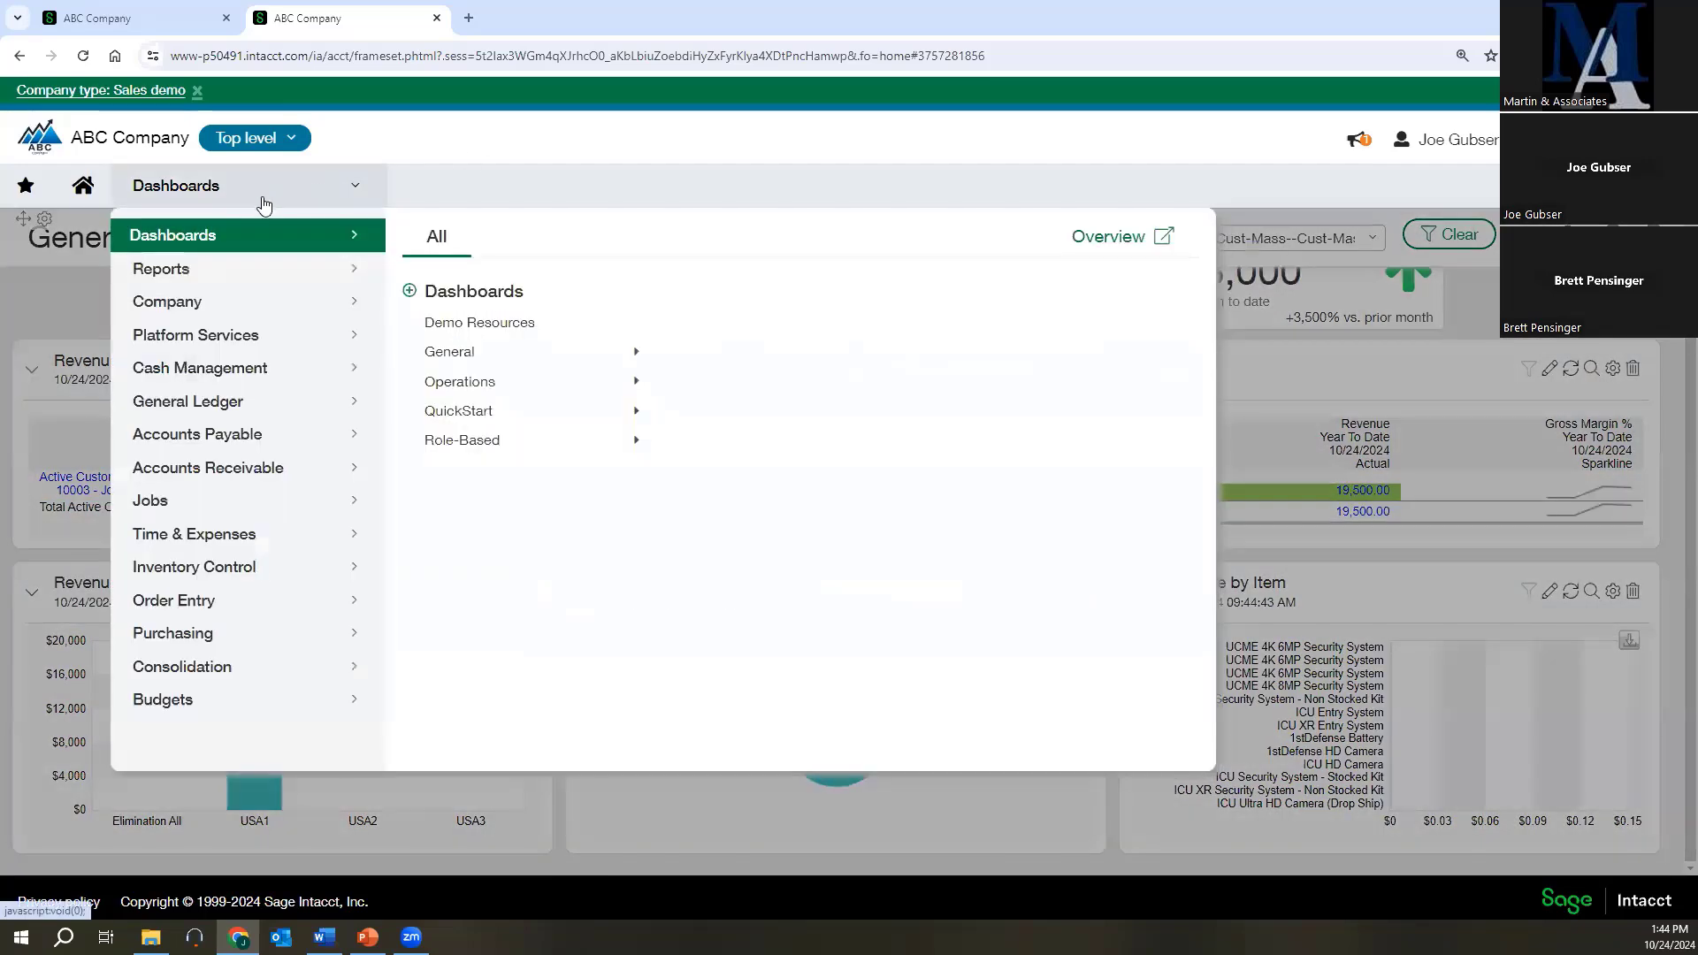
{"action": "left_click", "coordinate": [451, 439]}
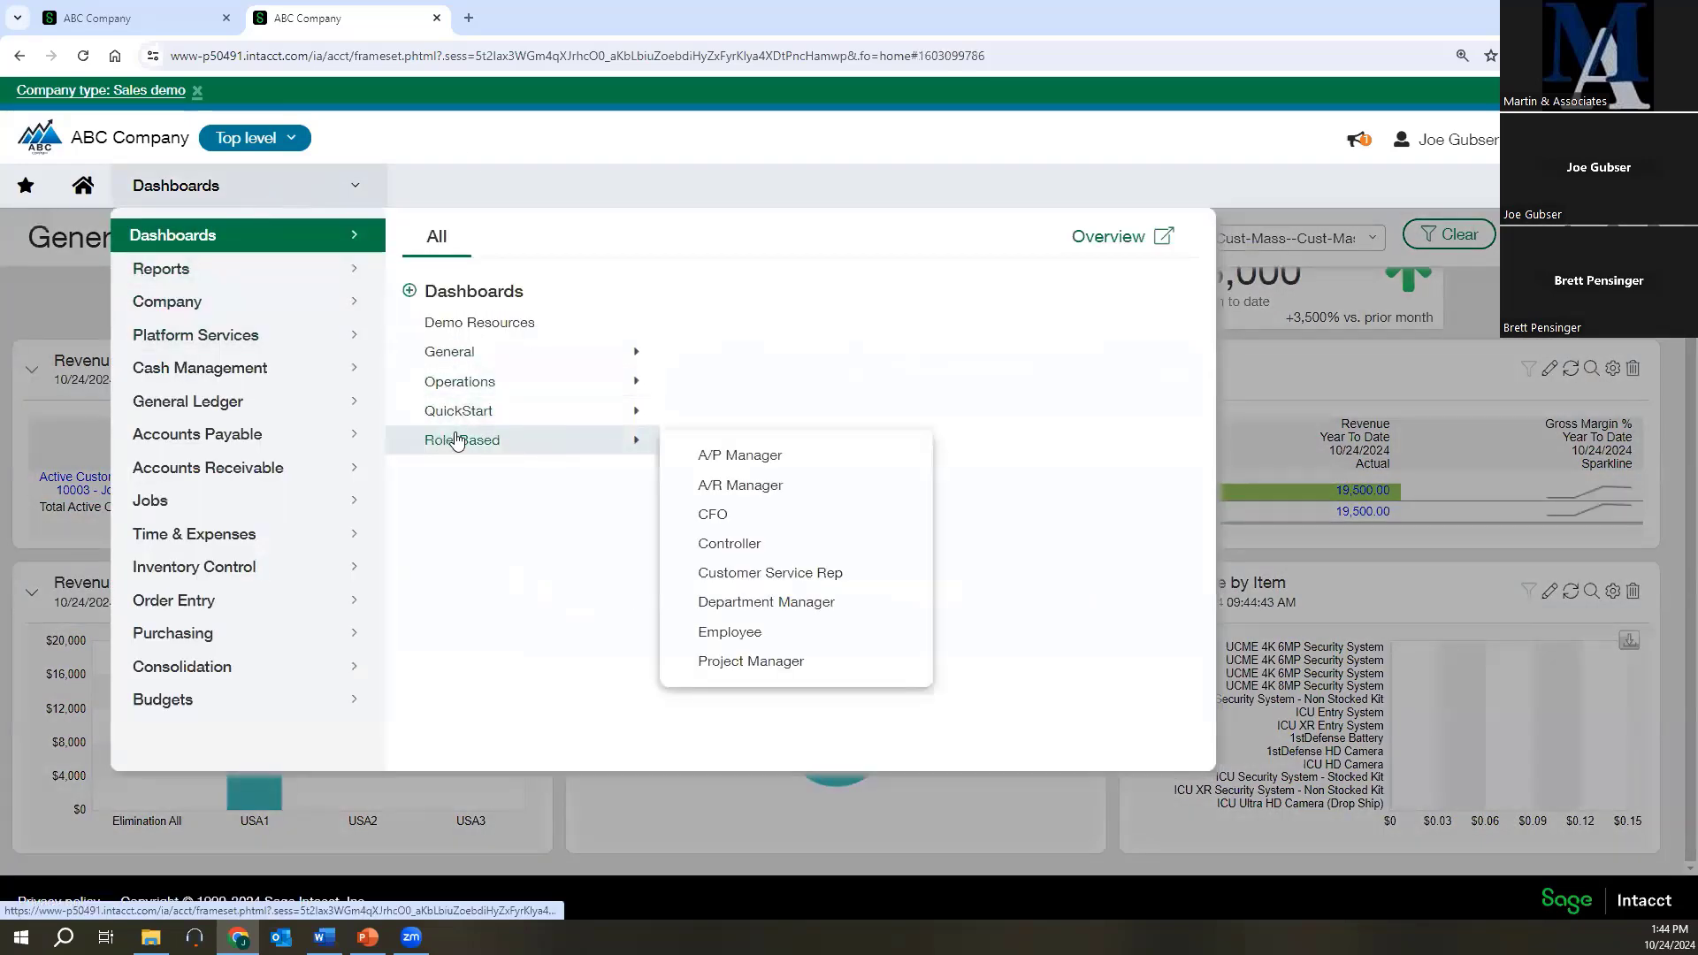
{"action": "left_click", "coordinate": [714, 515]}
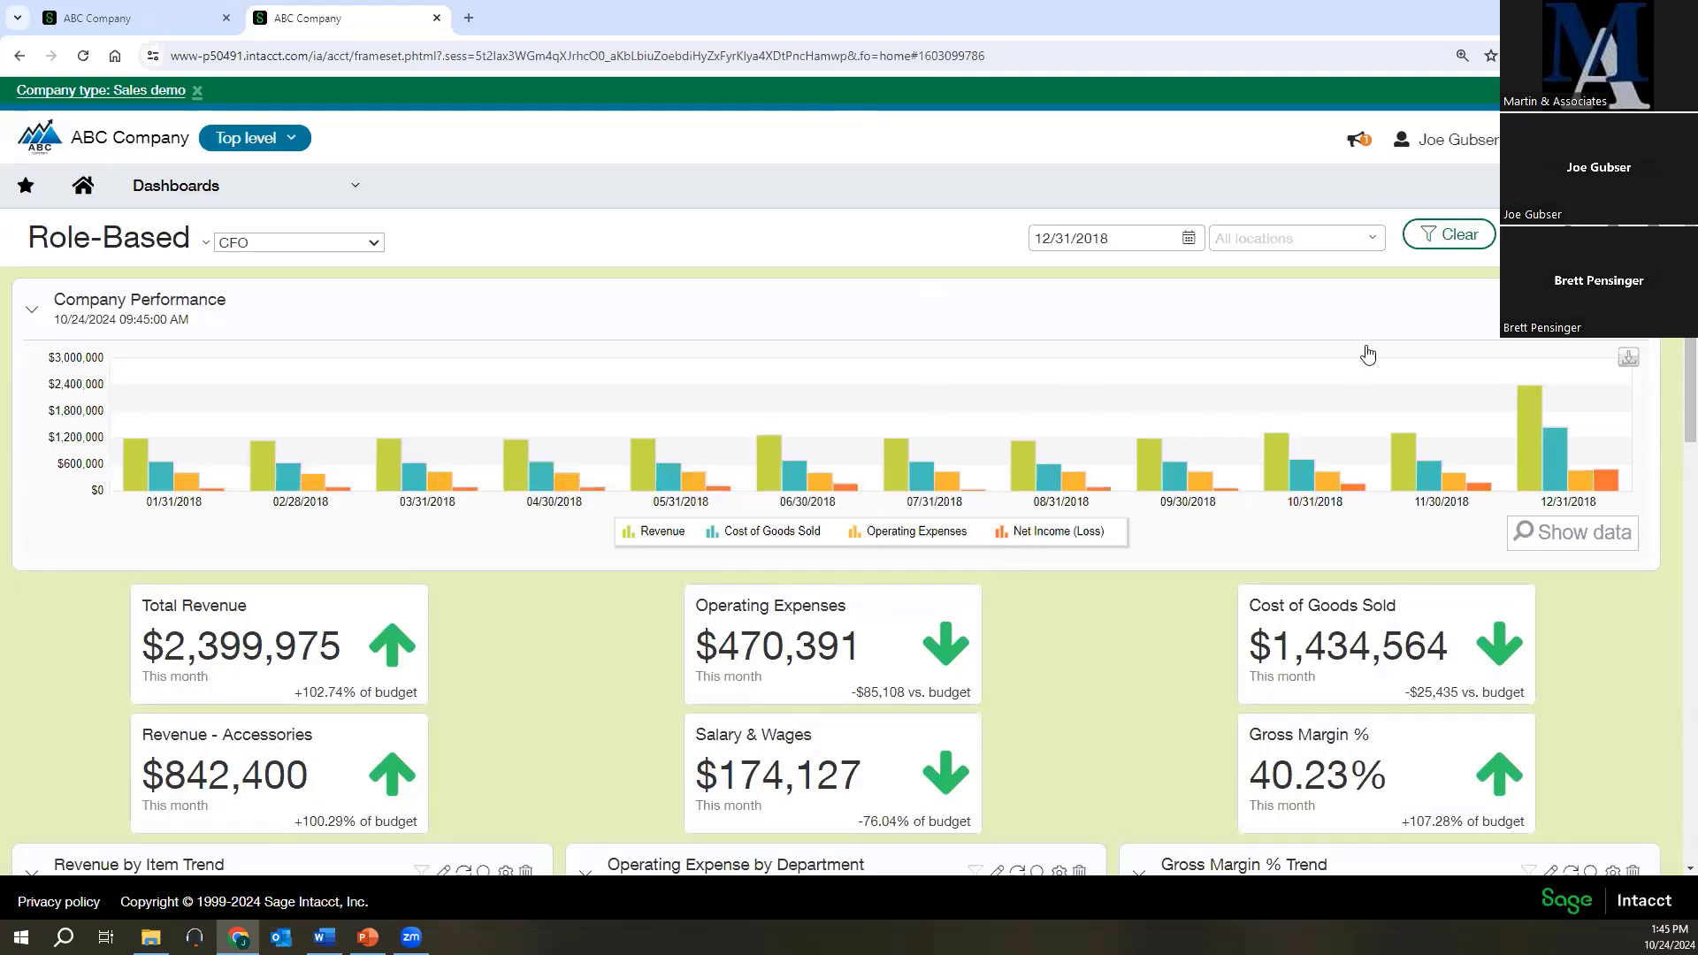
{"action": "left_click", "coordinate": [1518, 417]}
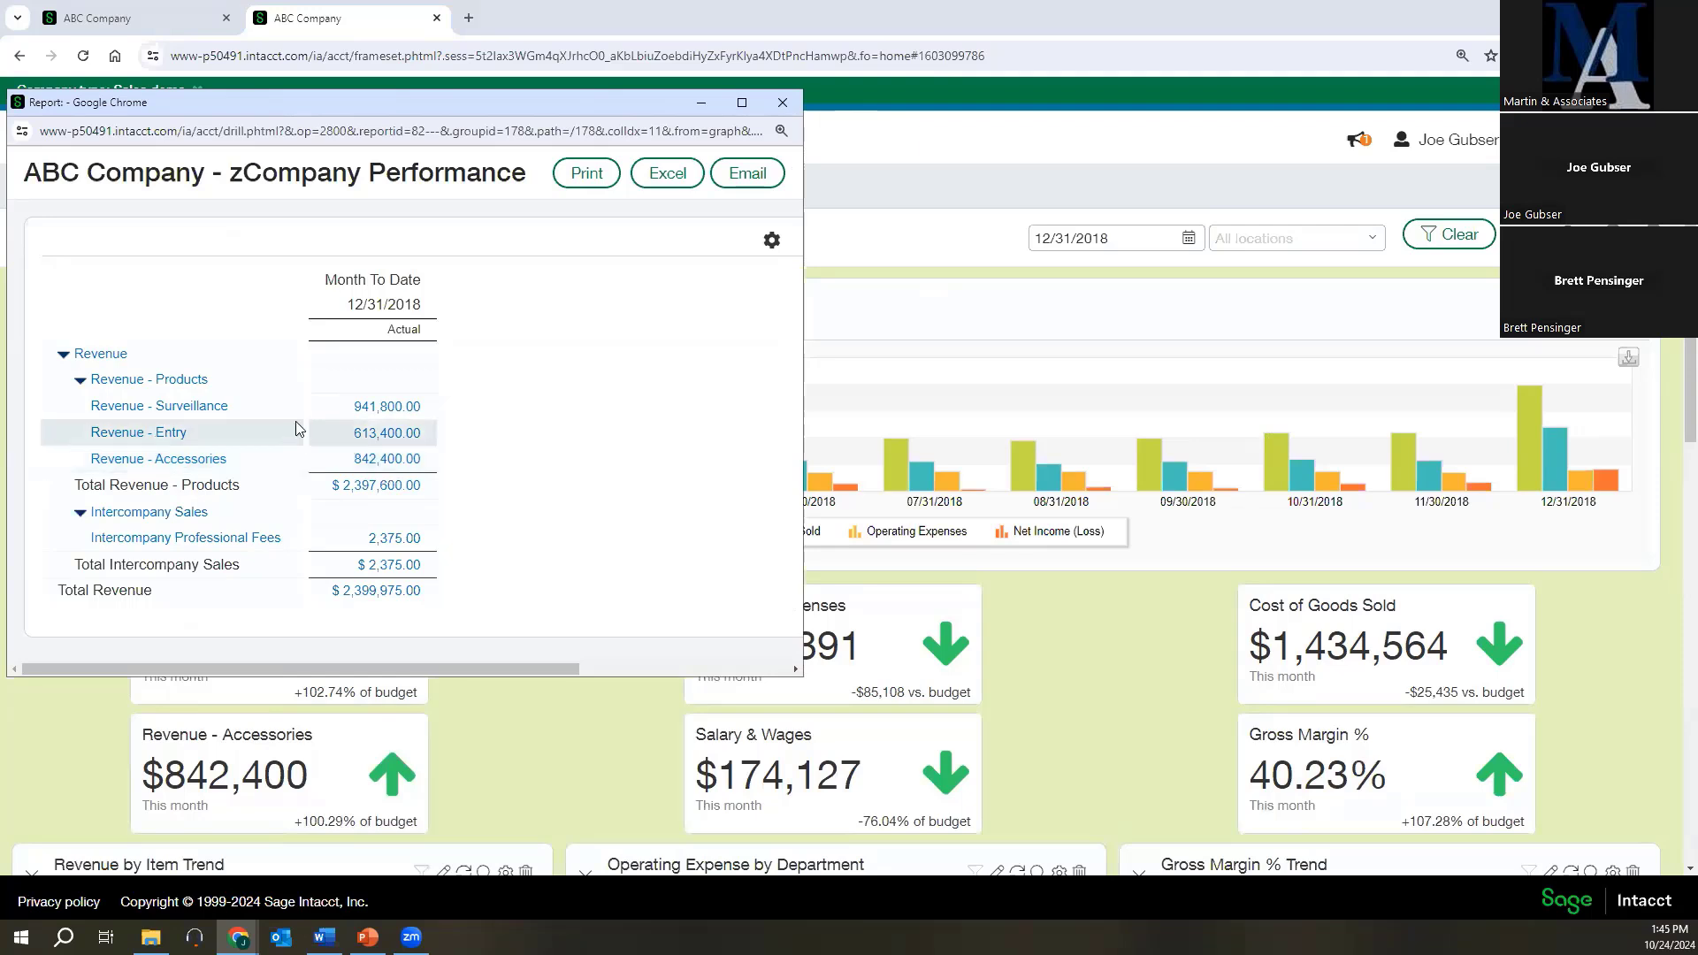
{"action": "left_click", "coordinate": [782, 101]}
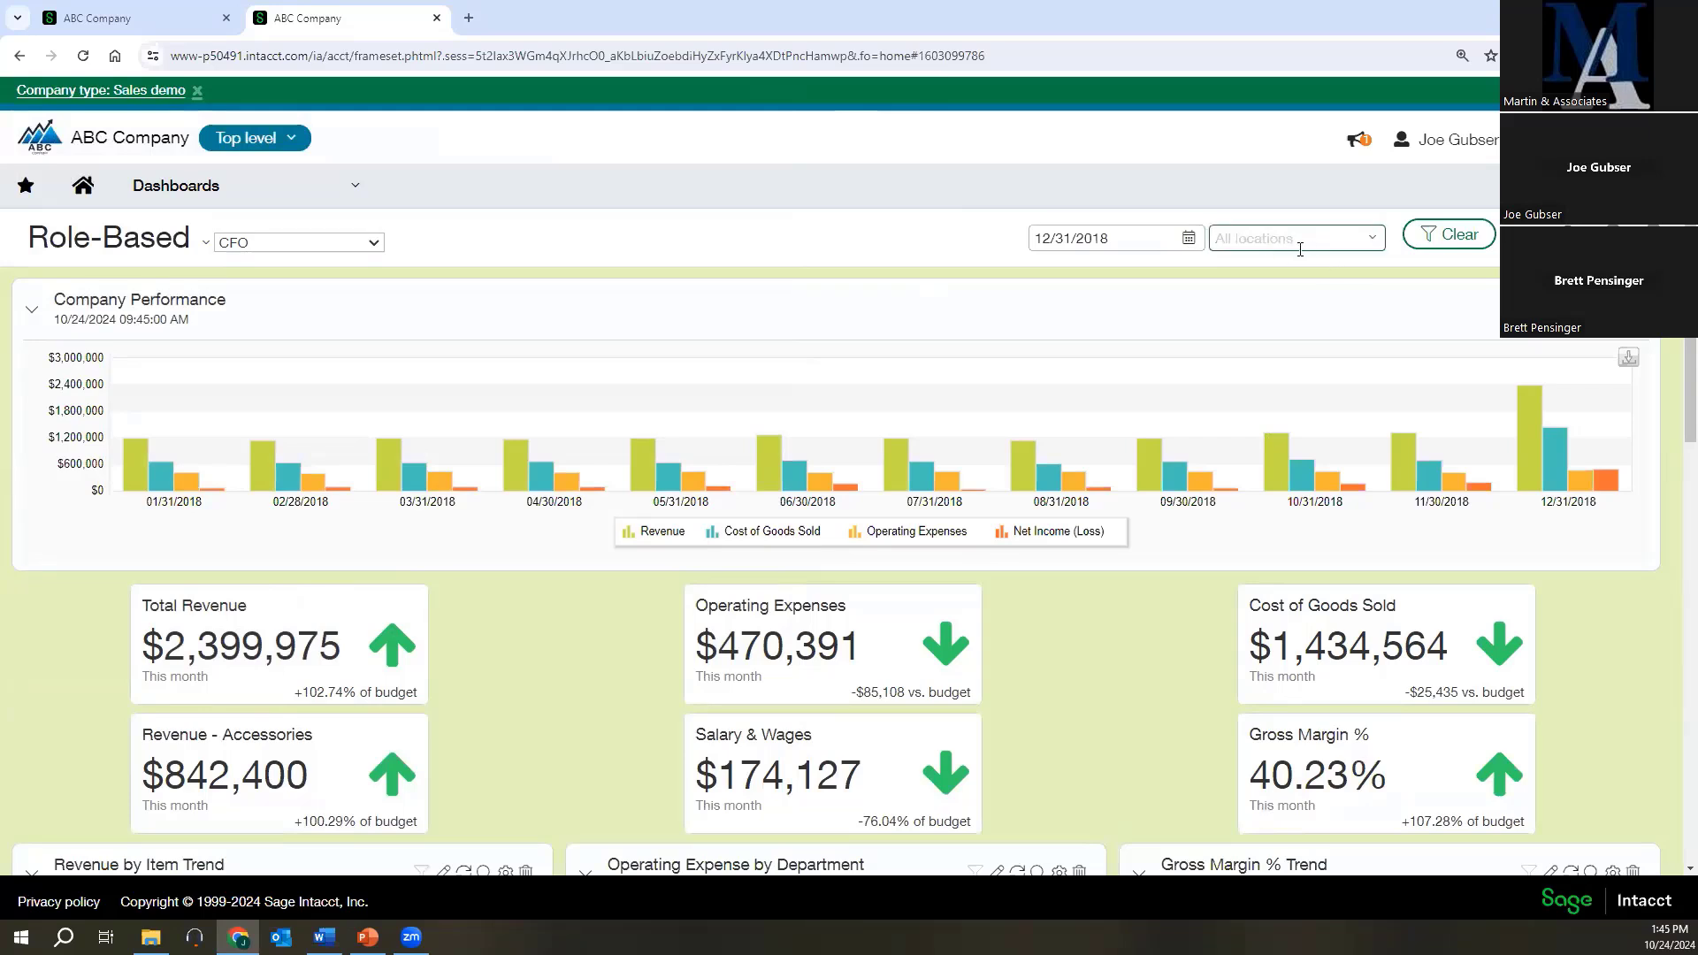
Add Department and Channel filters to the CFO dashboard alongside Location and save its properties.
{"action": "left_click", "coordinate": [390, 465]}
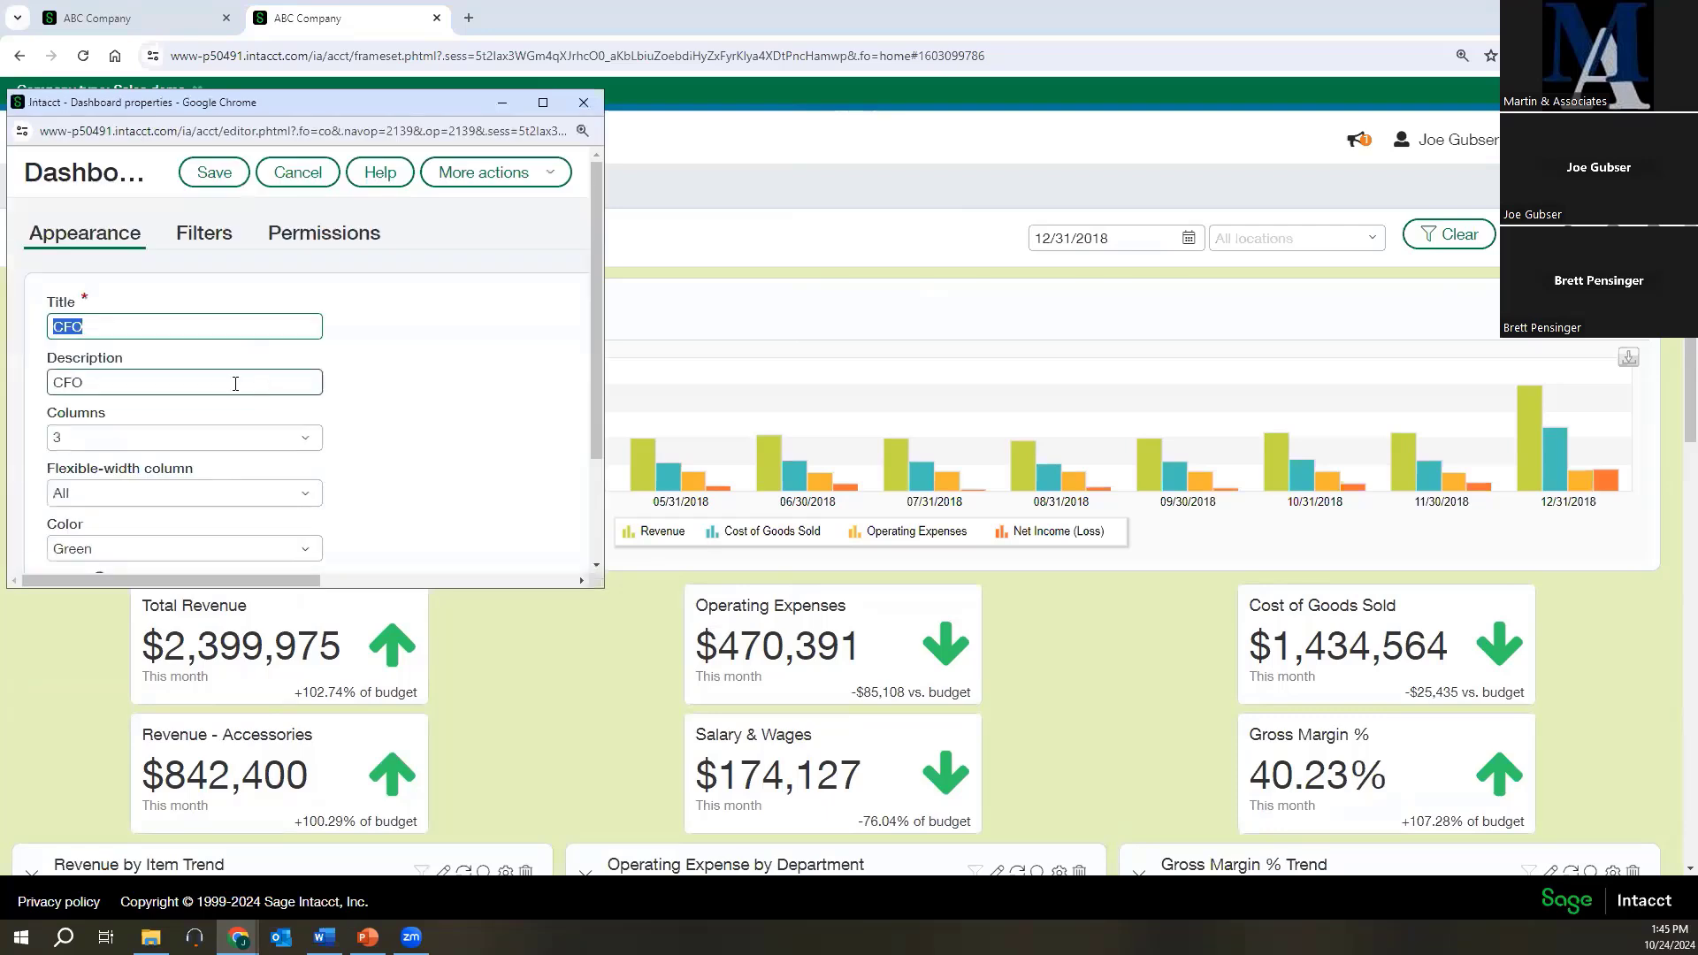
{"action": "left_click", "coordinate": [204, 232]}
{"action": "scroll", "coordinate": [173, 414], "scroll_direction": "down", "scroll_amount": 2}
{"action": "scroll", "coordinate": [173, 414], "scroll_direction": "down", "scroll_amount": 2}
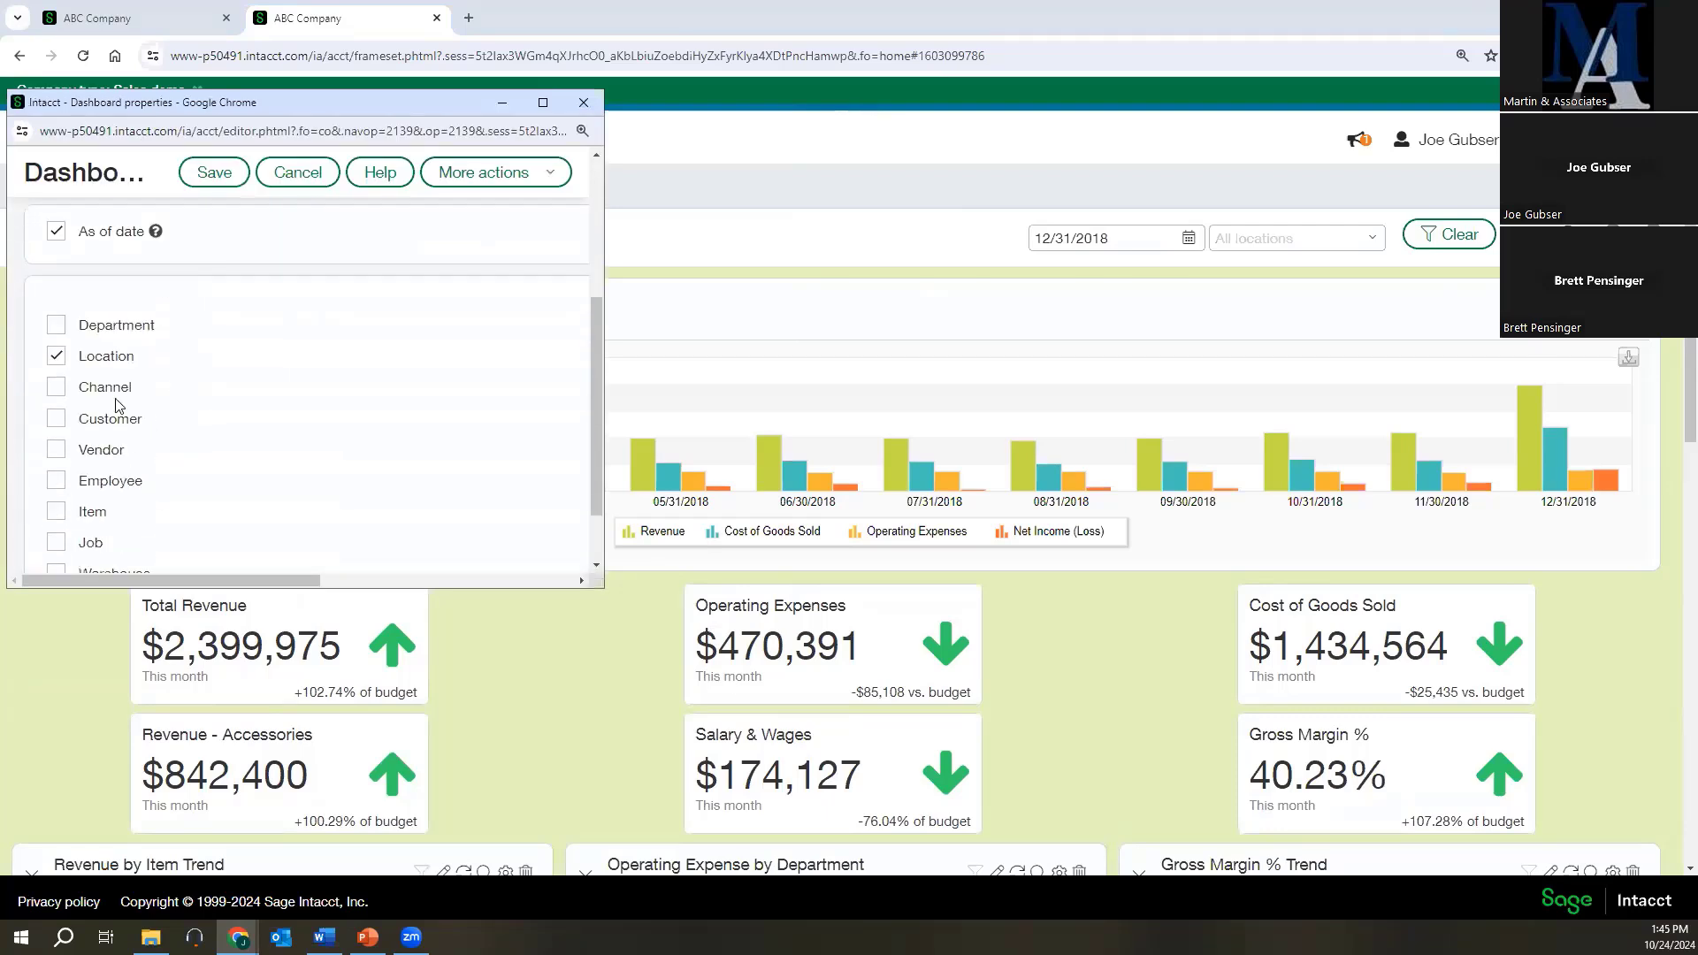
{"action": "left_click", "coordinate": [56, 326]}
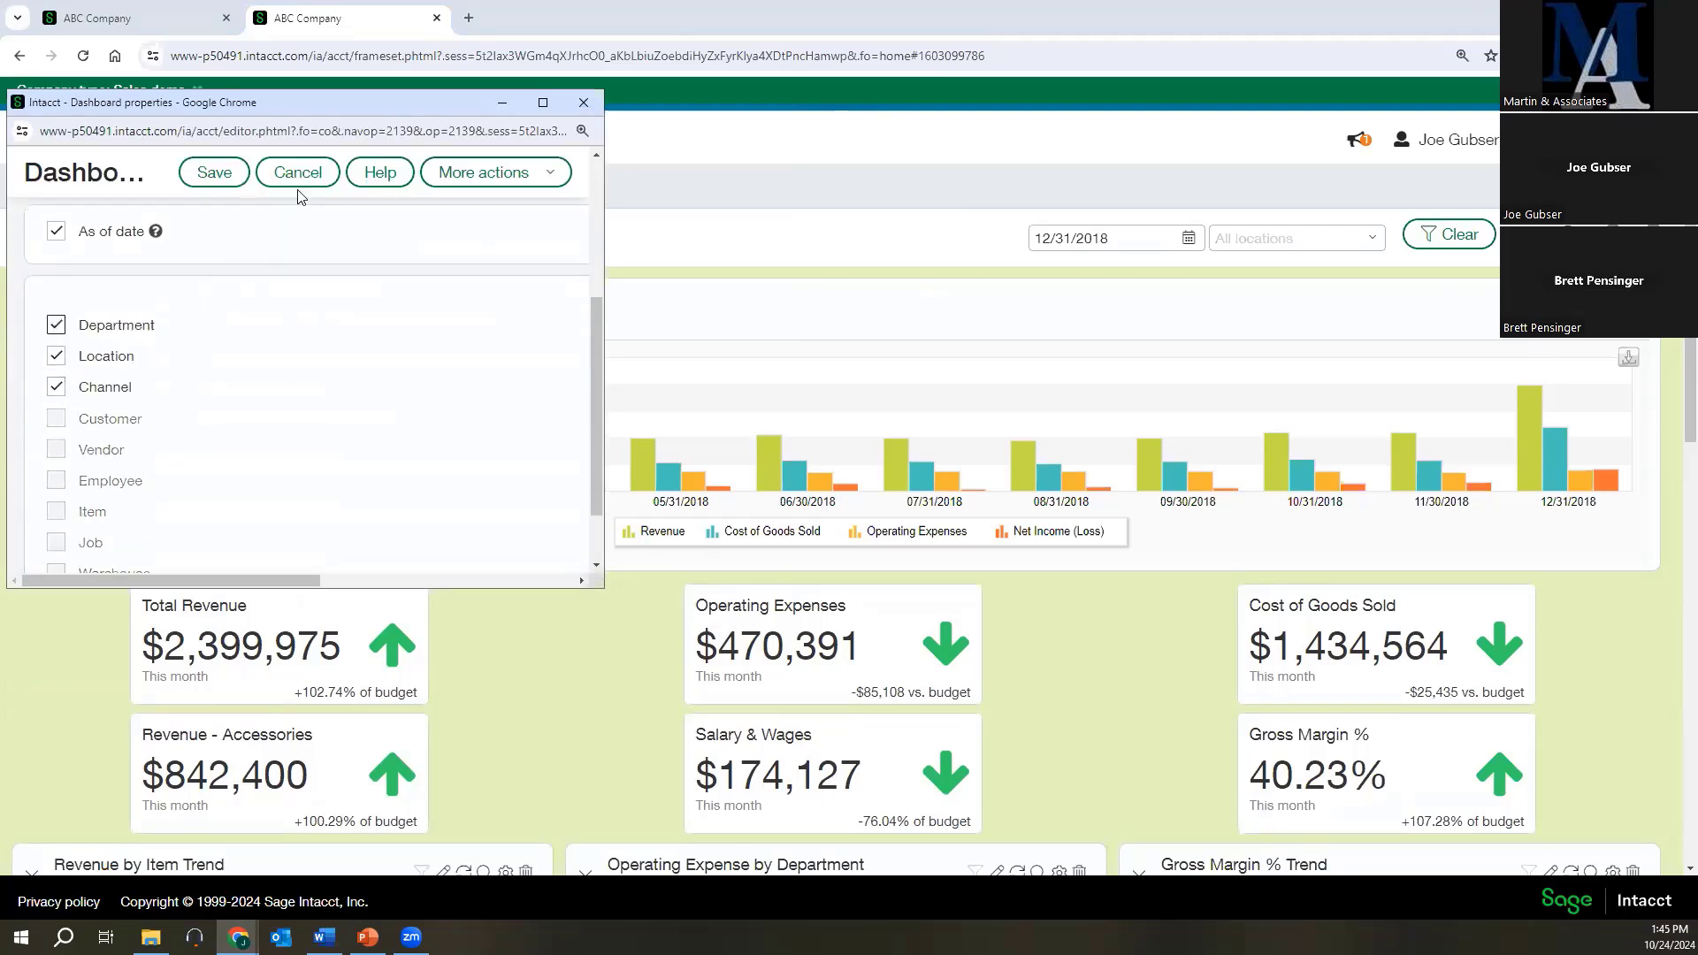
{"action": "left_click", "coordinate": [214, 172]}
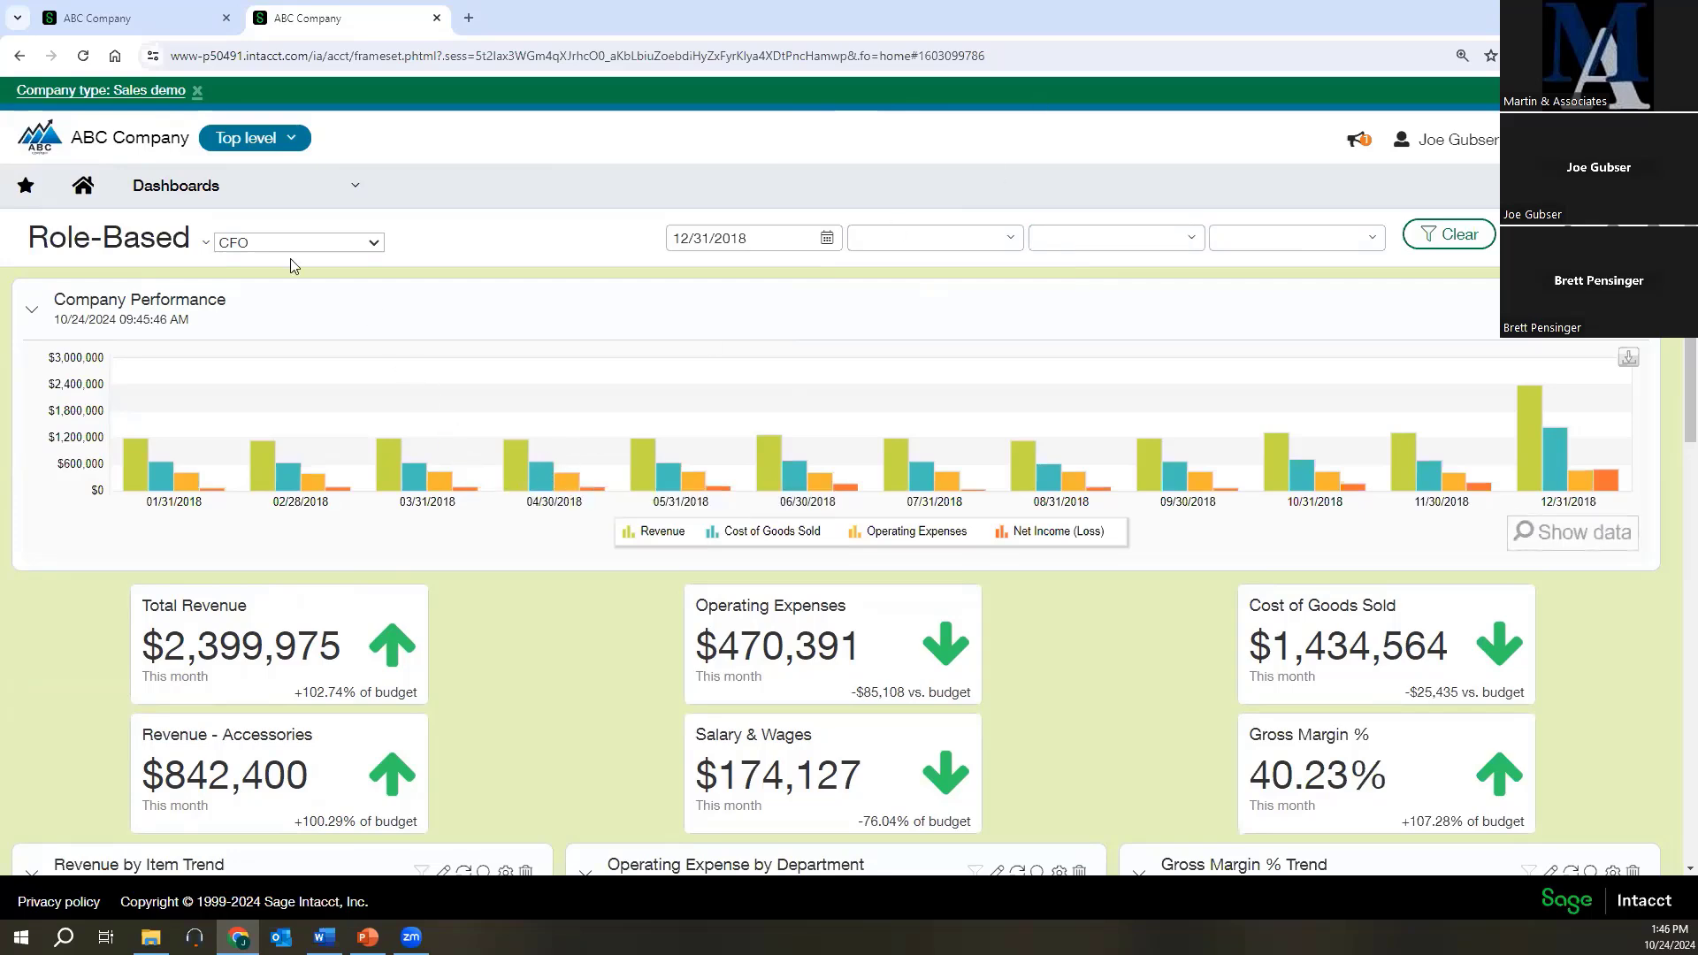
Open the role-based Project Manager dashboard and examine its profit and loss reports and the Revenue Trend by Dimension report.
{"action": "left_click", "coordinate": [199, 192]}
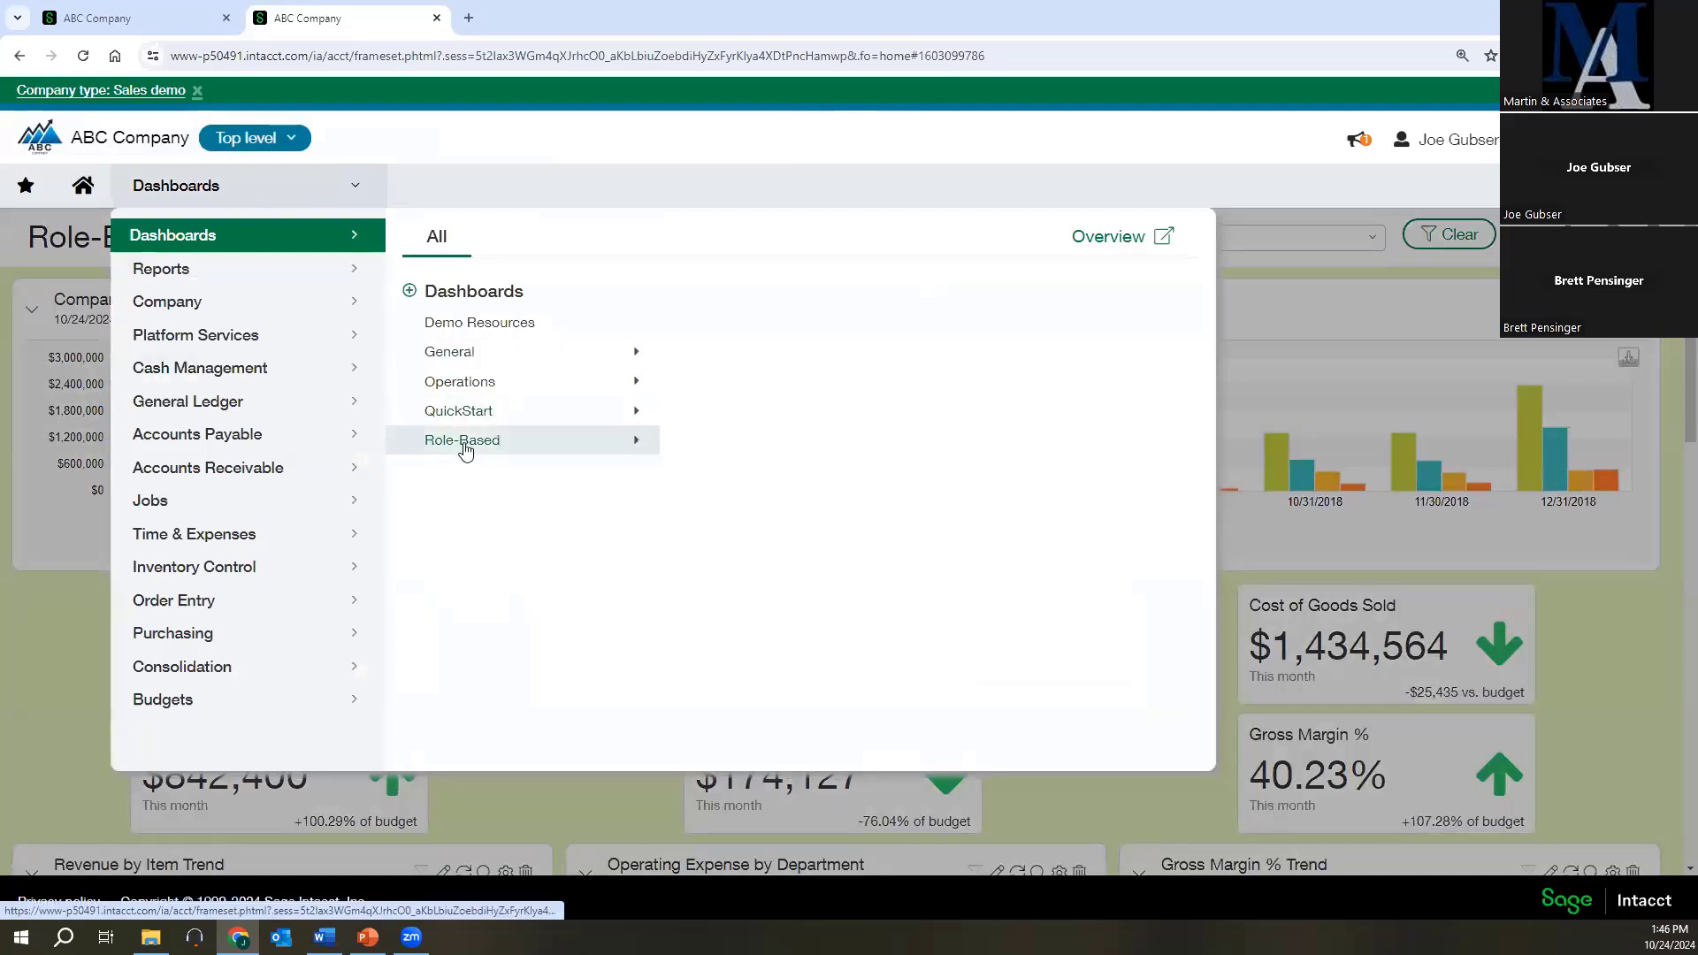
{"action": "mouse_move", "coordinate": [466, 443]}
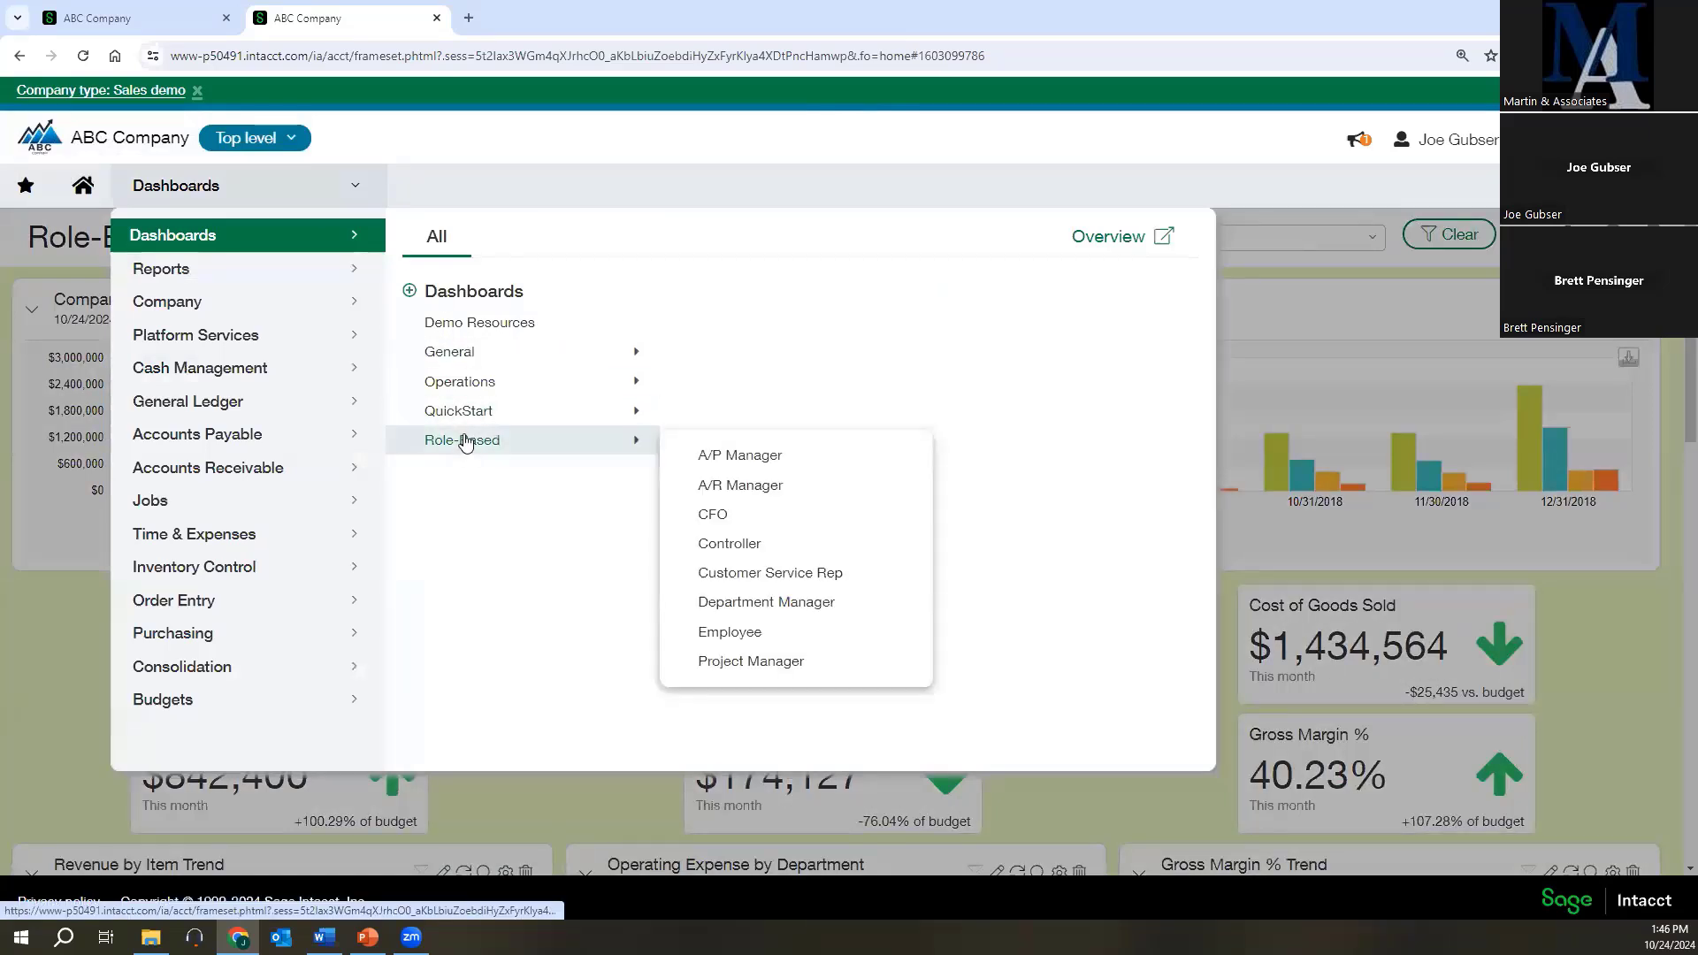
{"action": "left_click", "coordinate": [751, 663]}
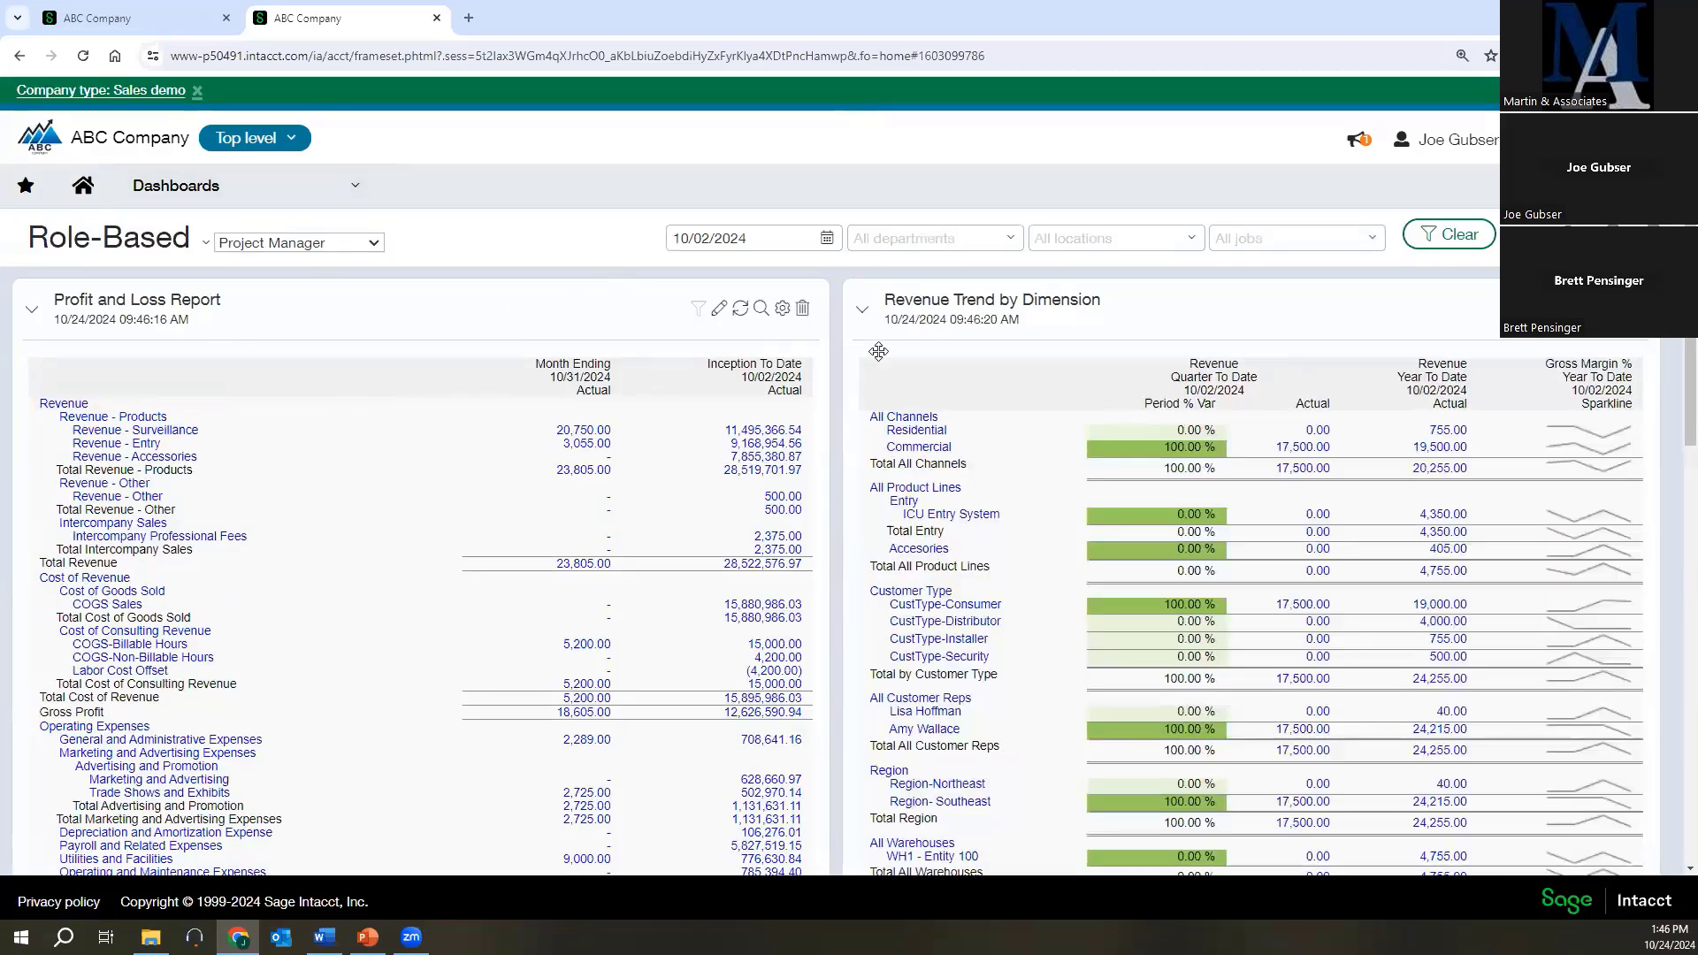
{"action": "scroll", "coordinate": [792, 528], "scroll_direction": "down", "scroll_amount": 6}
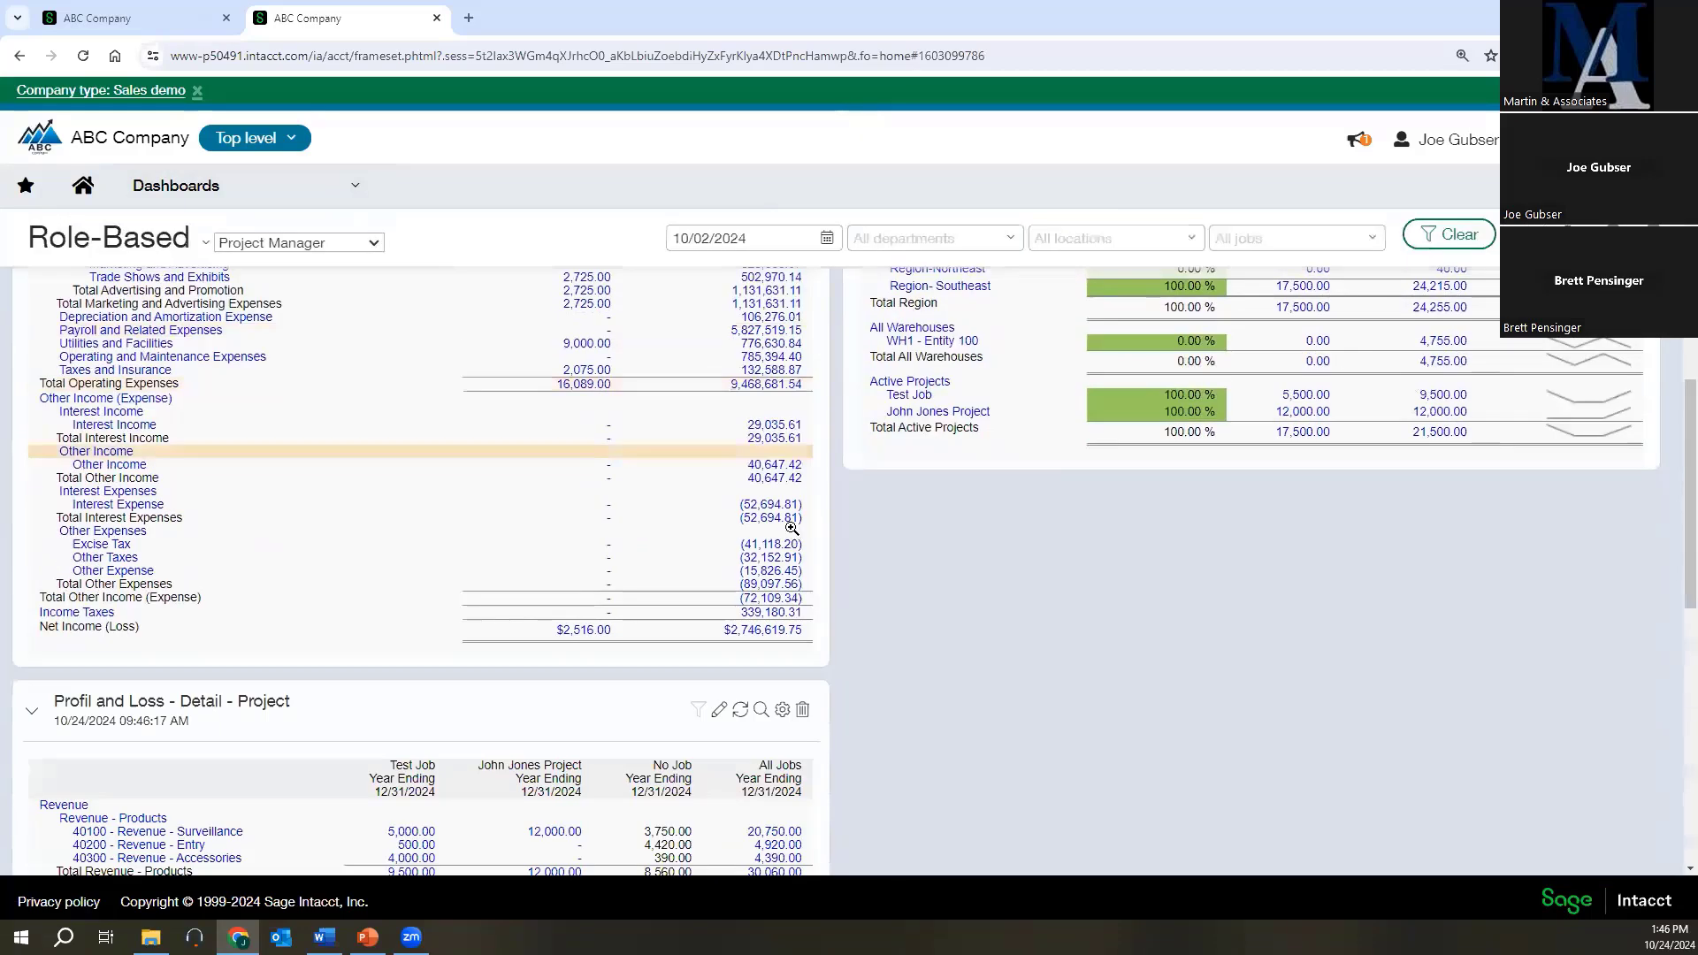
{"action": "scroll", "coordinate": [792, 528], "scroll_direction": "up", "scroll_amount": 6}
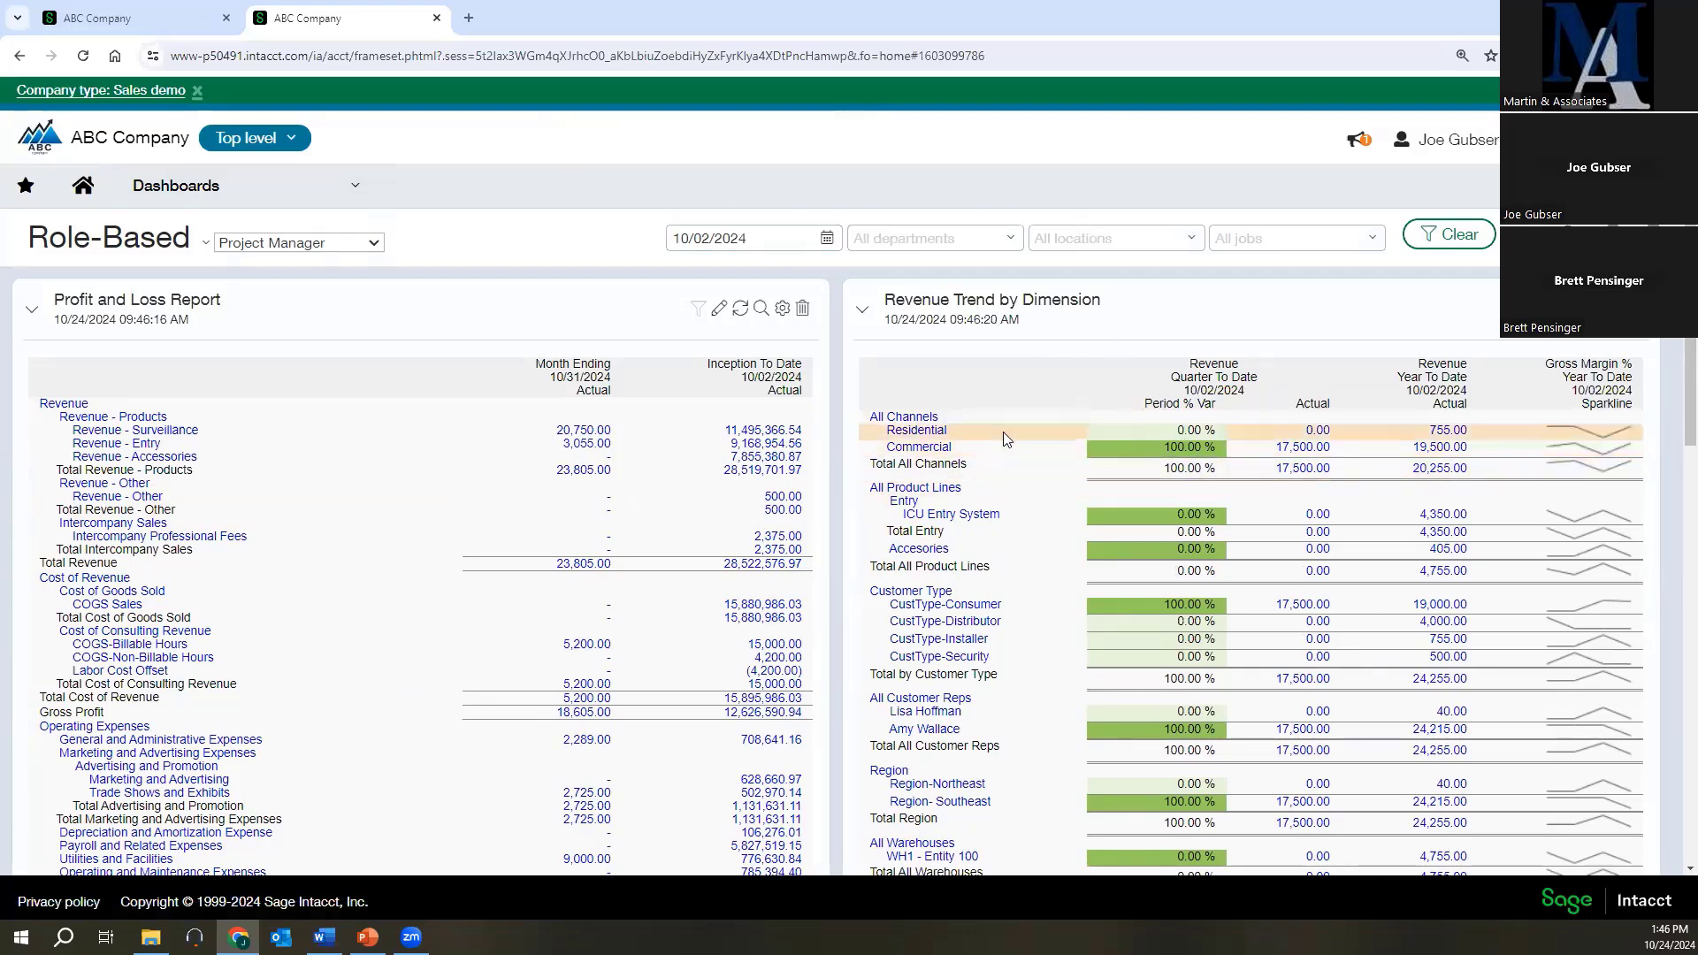
{"action": "scroll", "coordinate": [1006, 439], "scroll_direction": "down", "scroll_amount": 2}
{"action": "scroll", "coordinate": [962, 303], "scroll_direction": "up", "scroll_amount": 2}
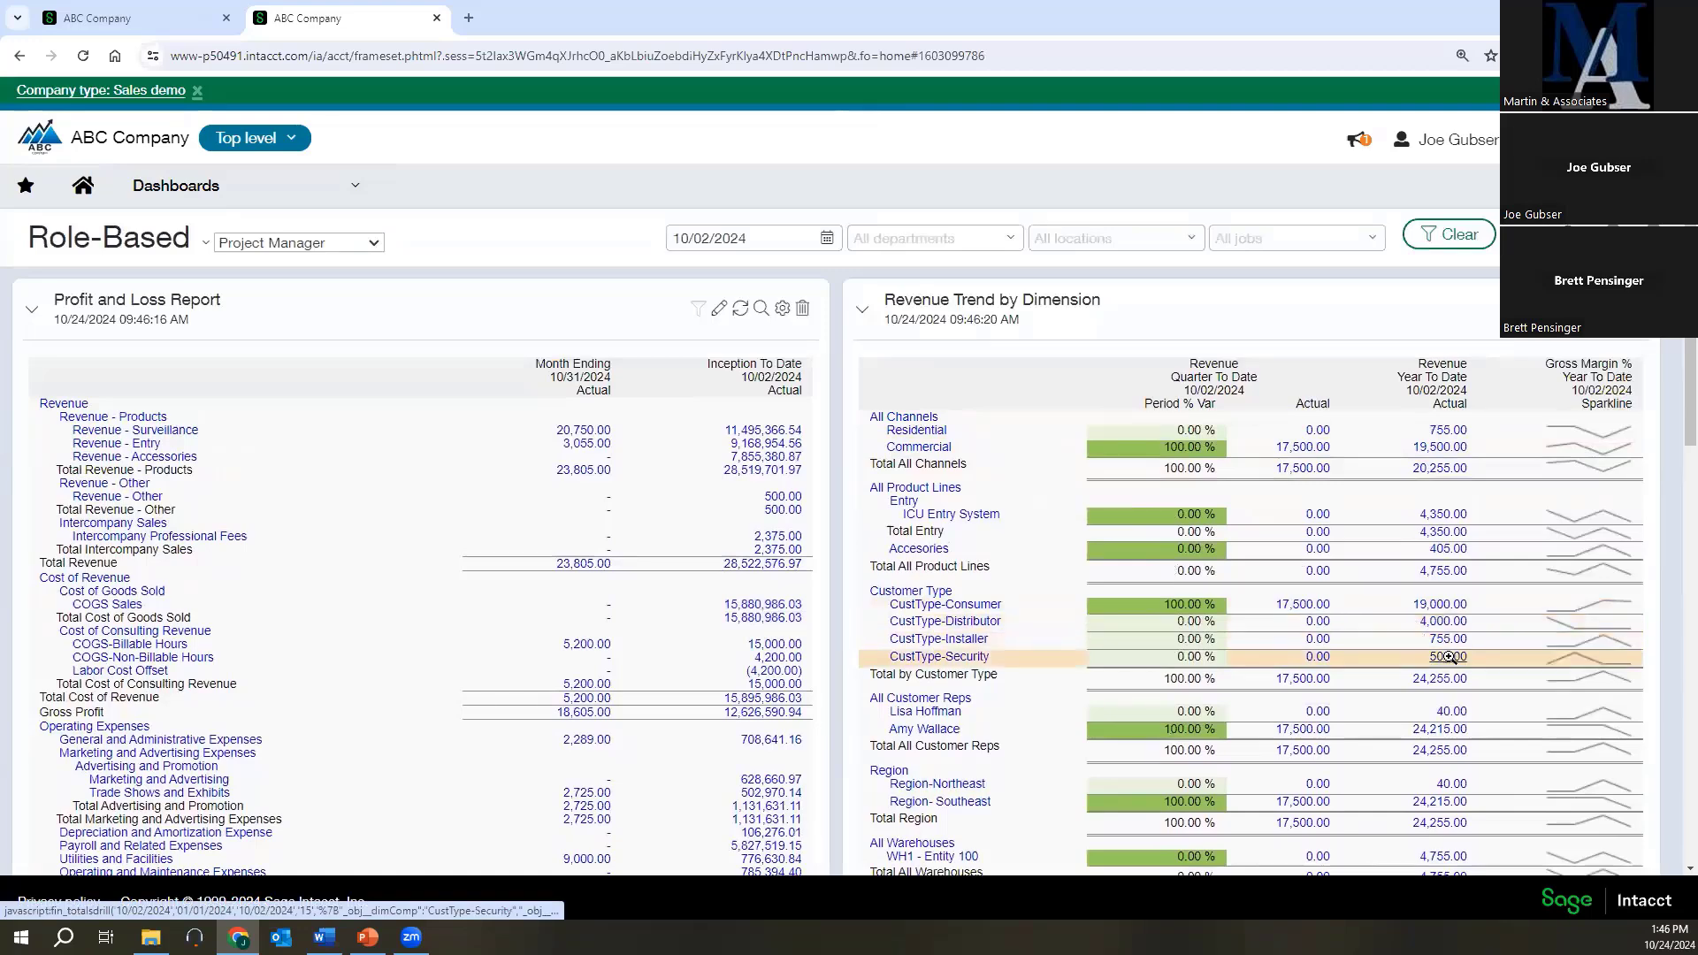
{"action": "scroll", "coordinate": [915, 554], "scroll_direction": "down", "scroll_amount": 3}
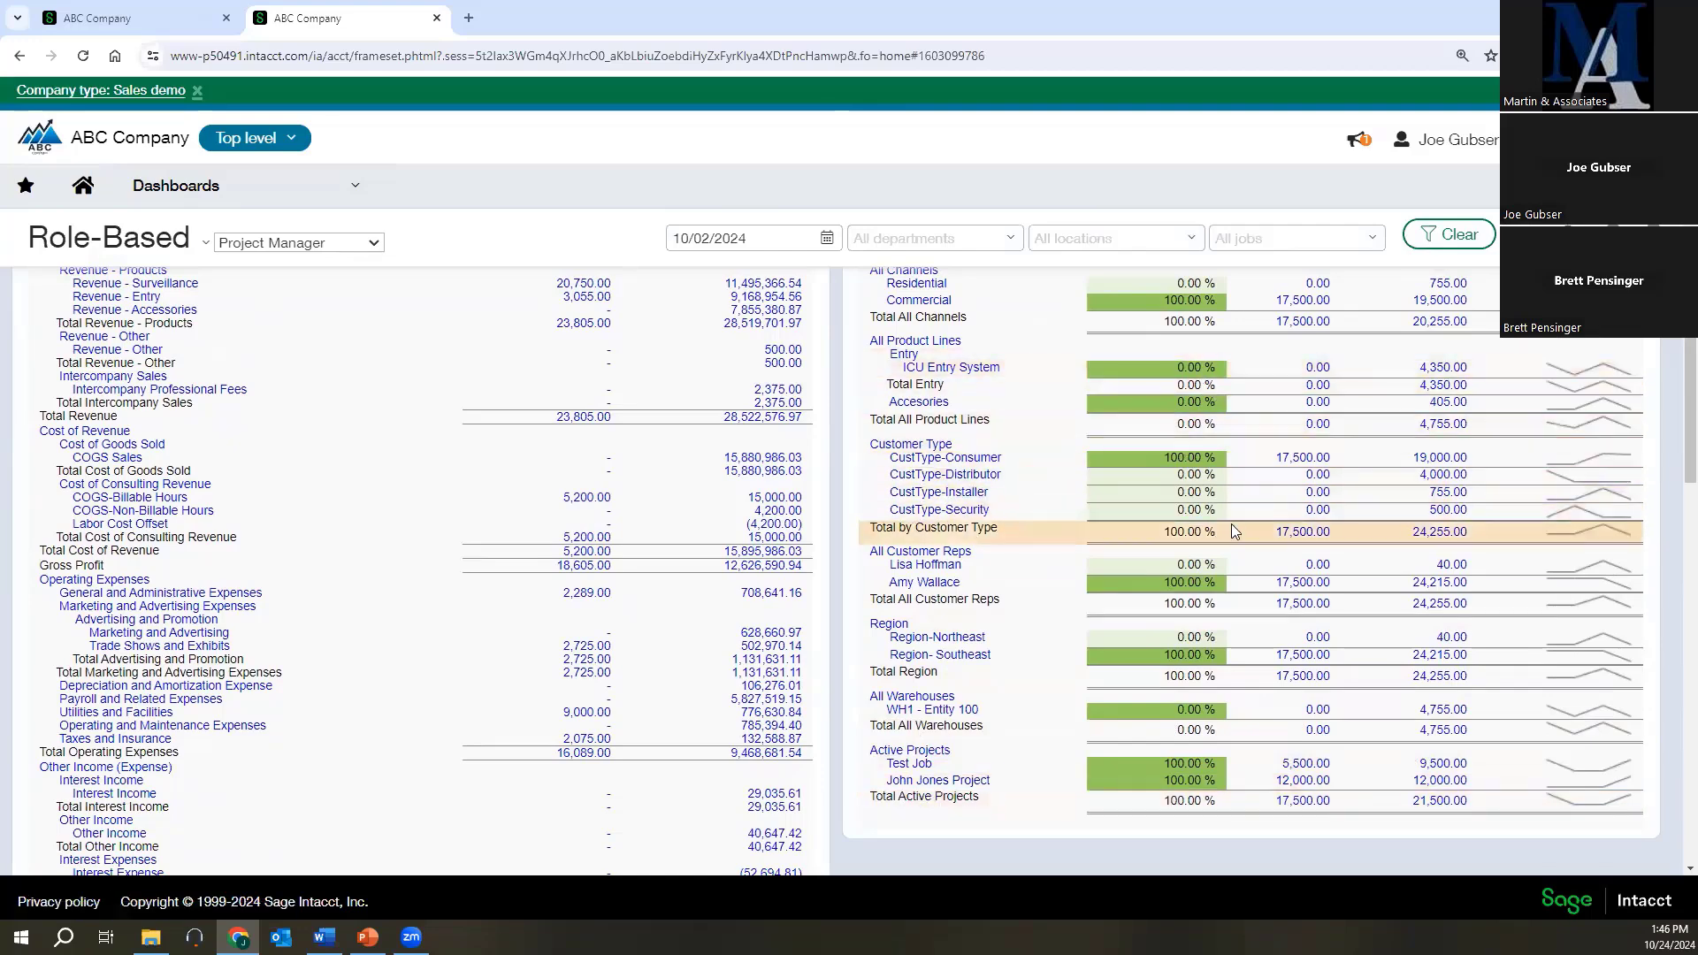
{"action": "scroll", "coordinate": [1217, 531], "scroll_direction": "up", "scroll_amount": 2}
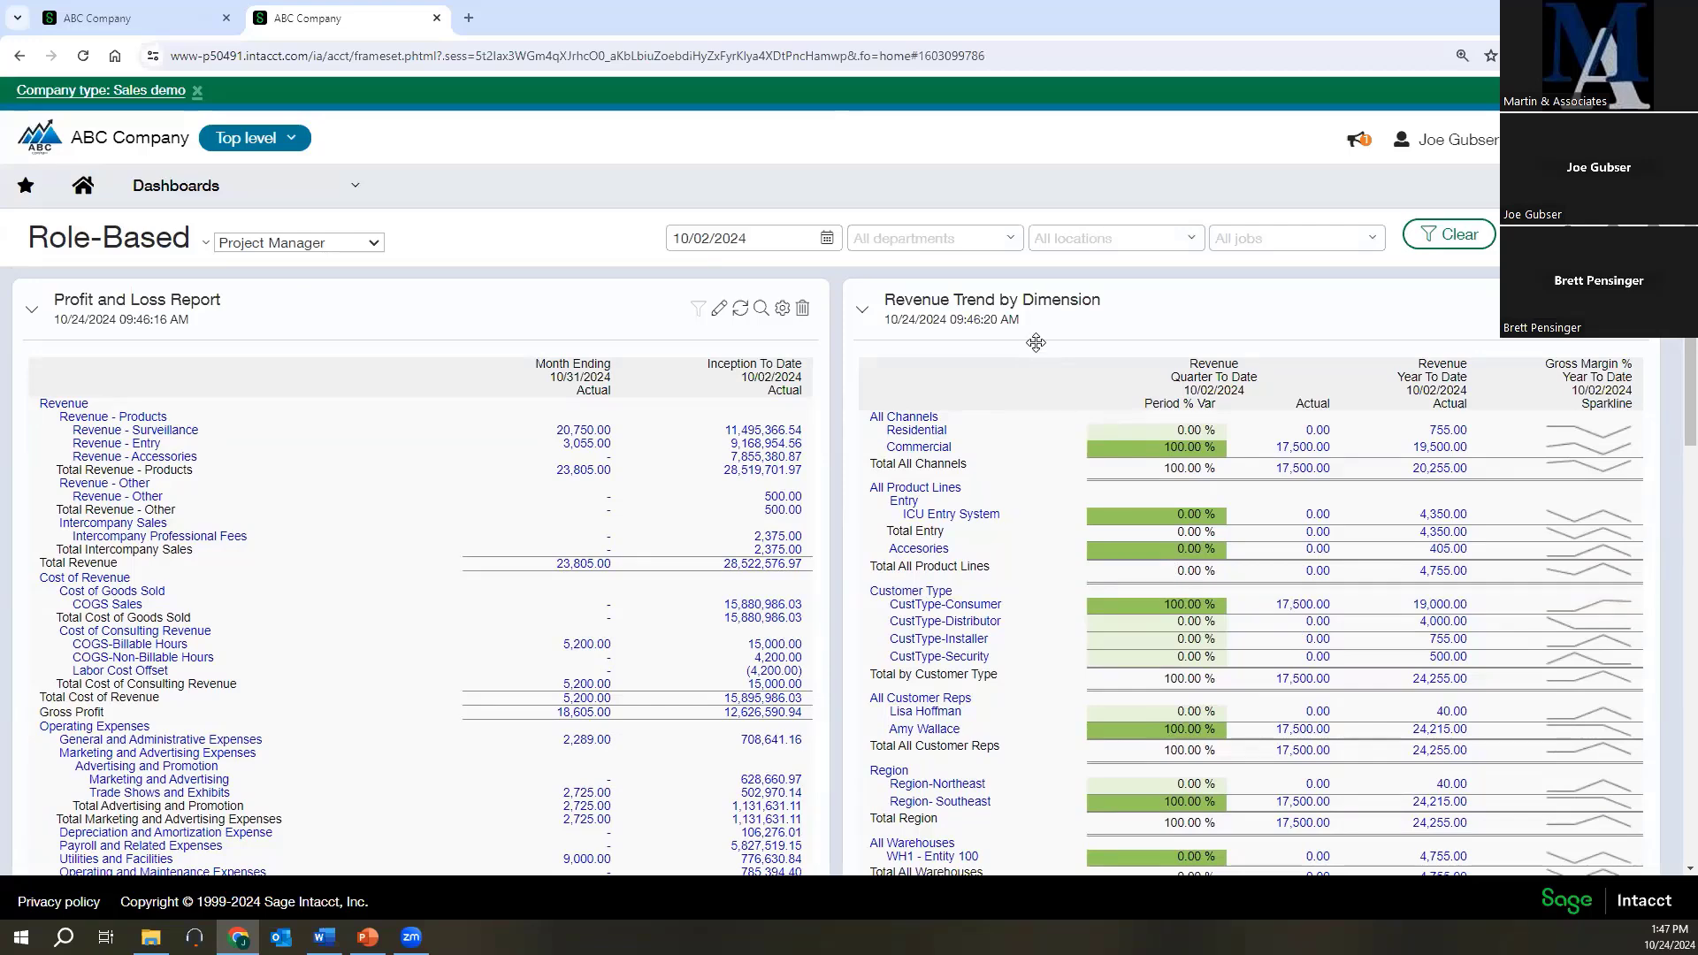
Open the dashboard's Profit and Loss Report in the Financial Report Writer, inspect its column setup, and close the editor without saving.
{"action": "left_click", "coordinate": [719, 310]}
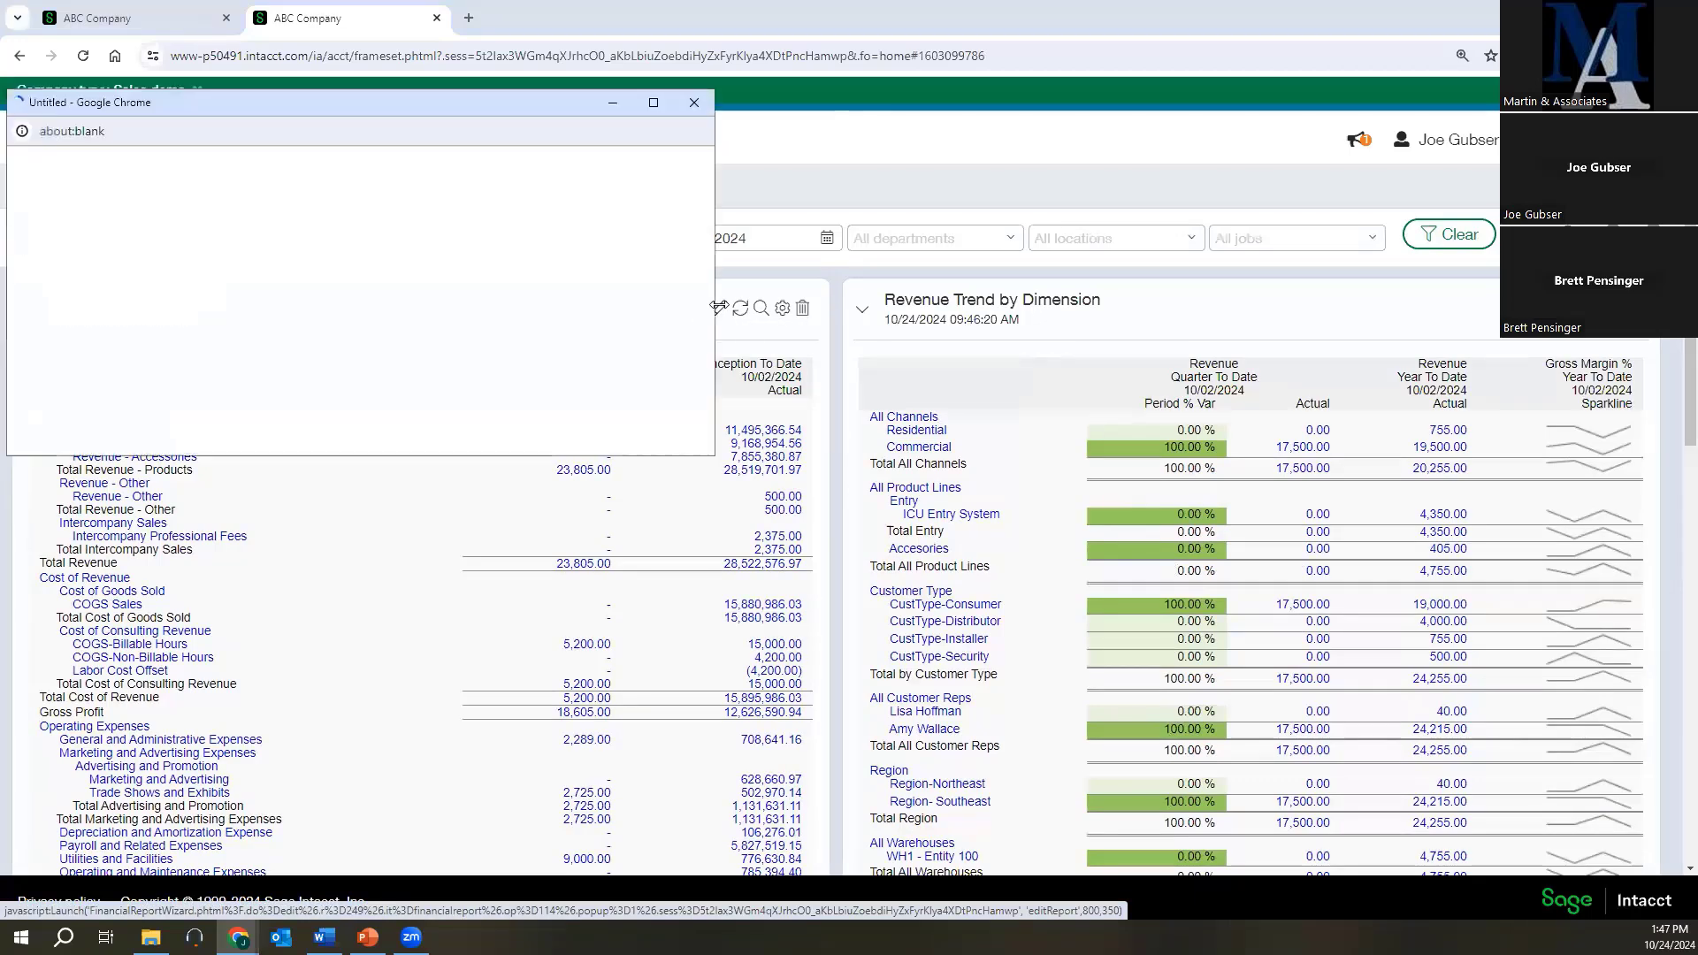
{"action": "left_click", "coordinate": [654, 103]}
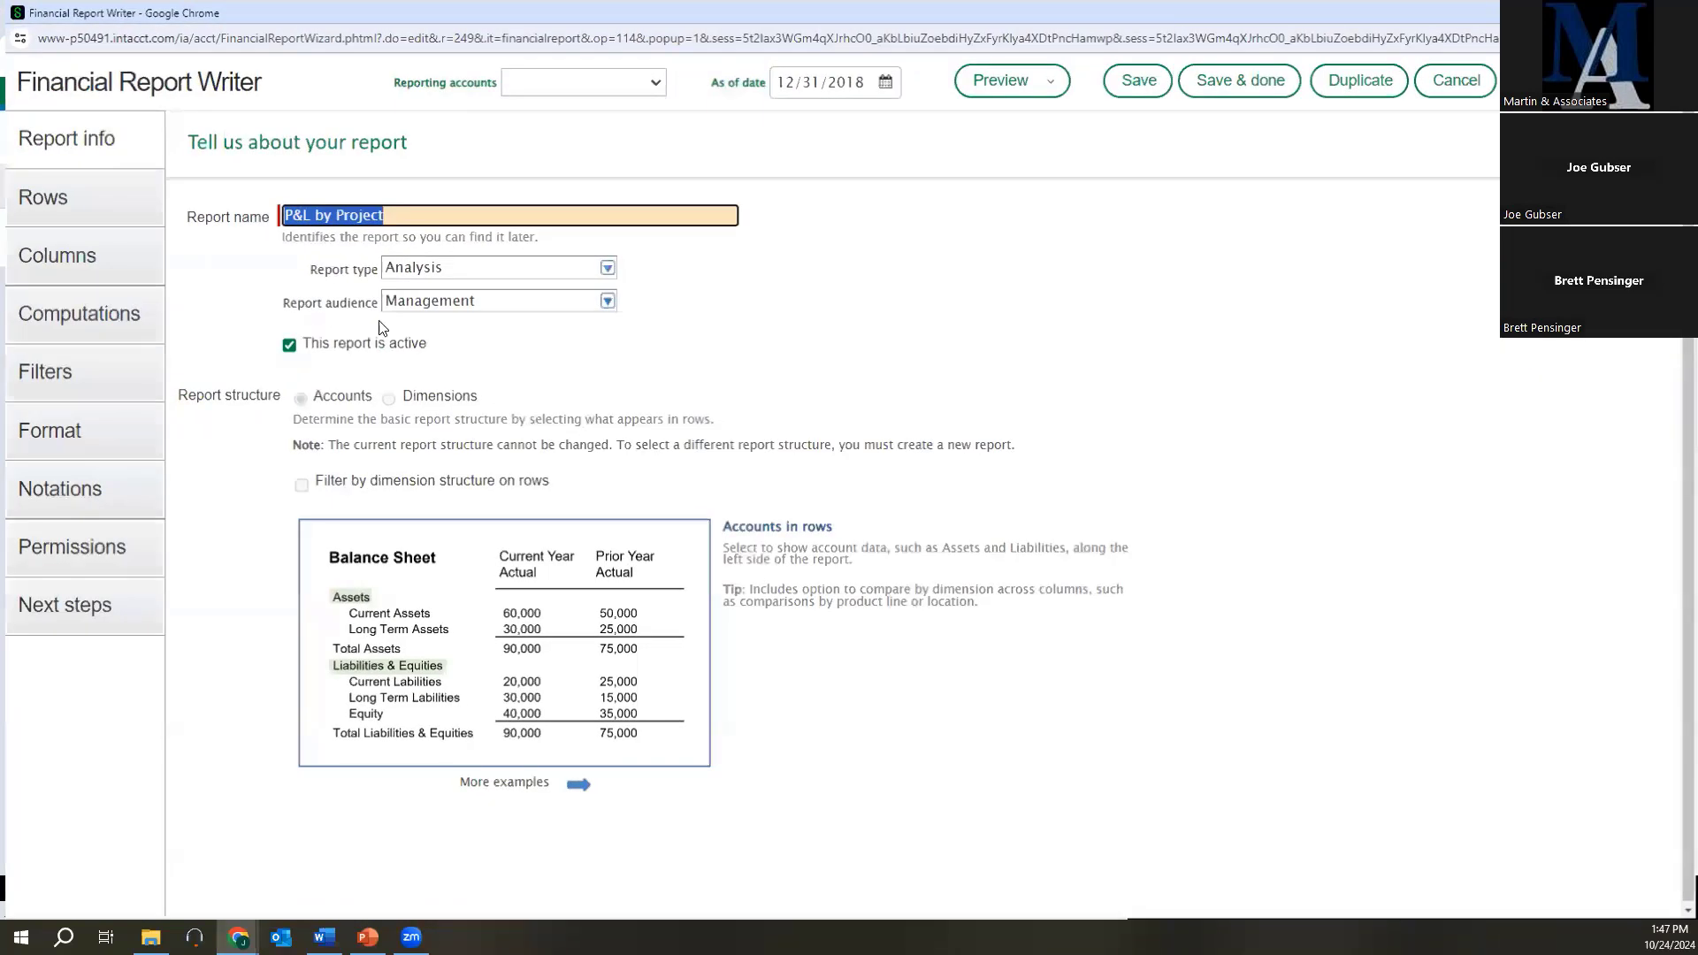
{"action": "left_click", "coordinate": [53, 221]}
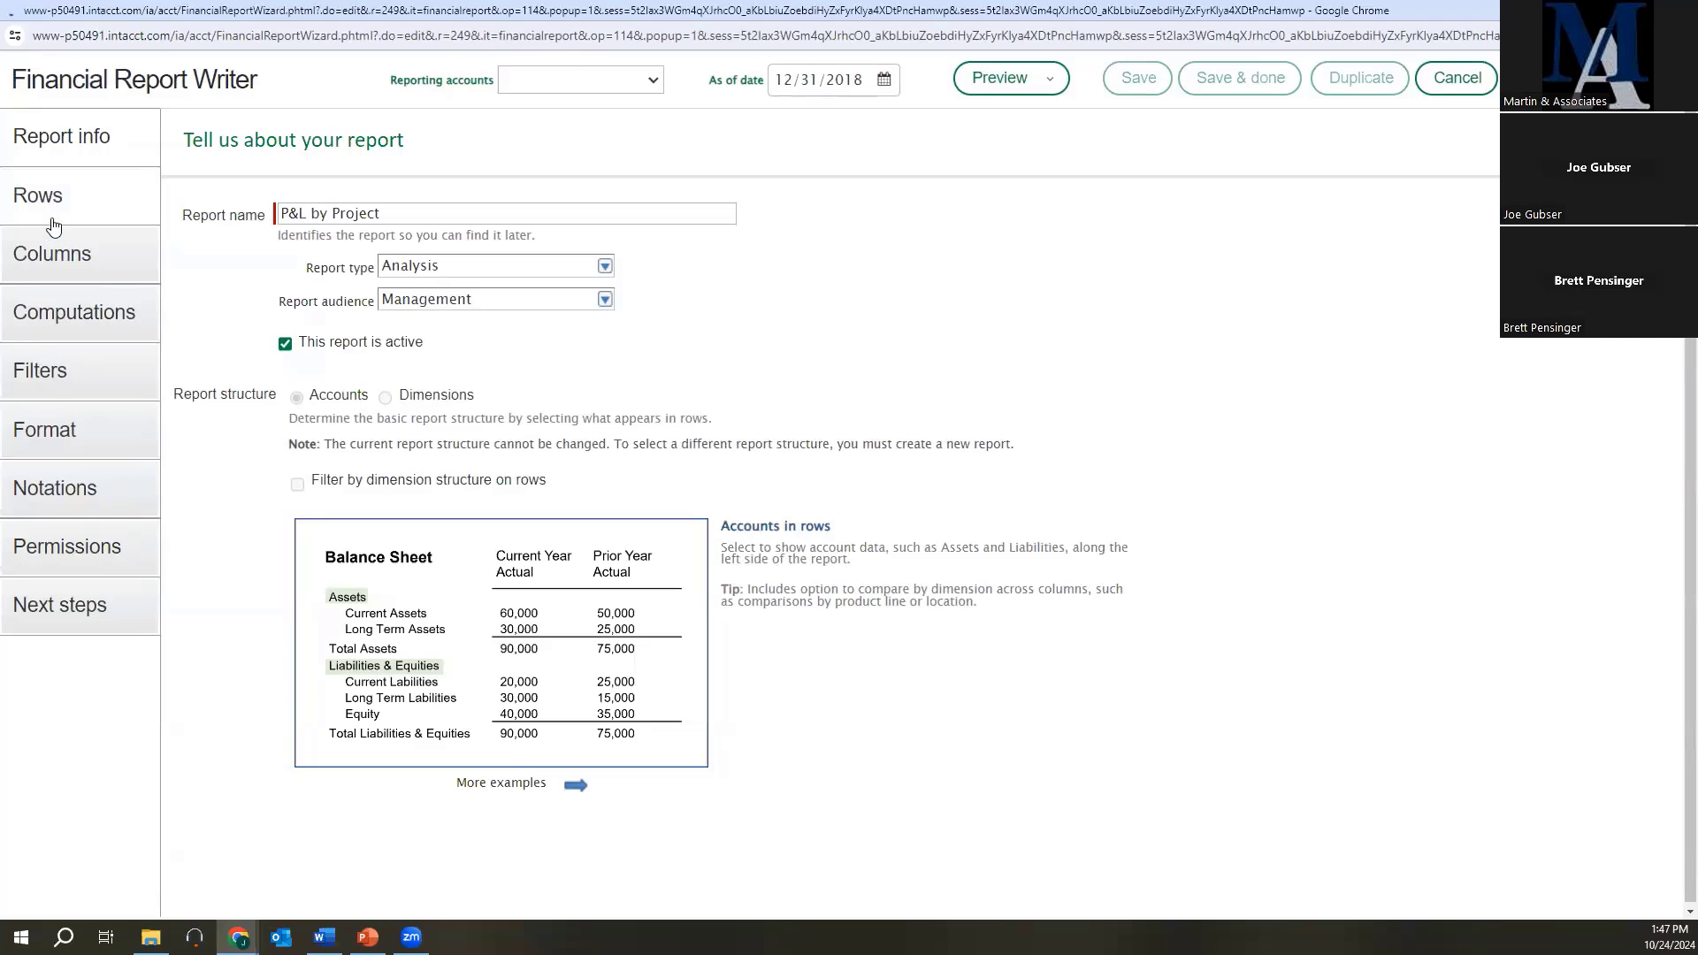
{"action": "left_click", "coordinate": [51, 256]}
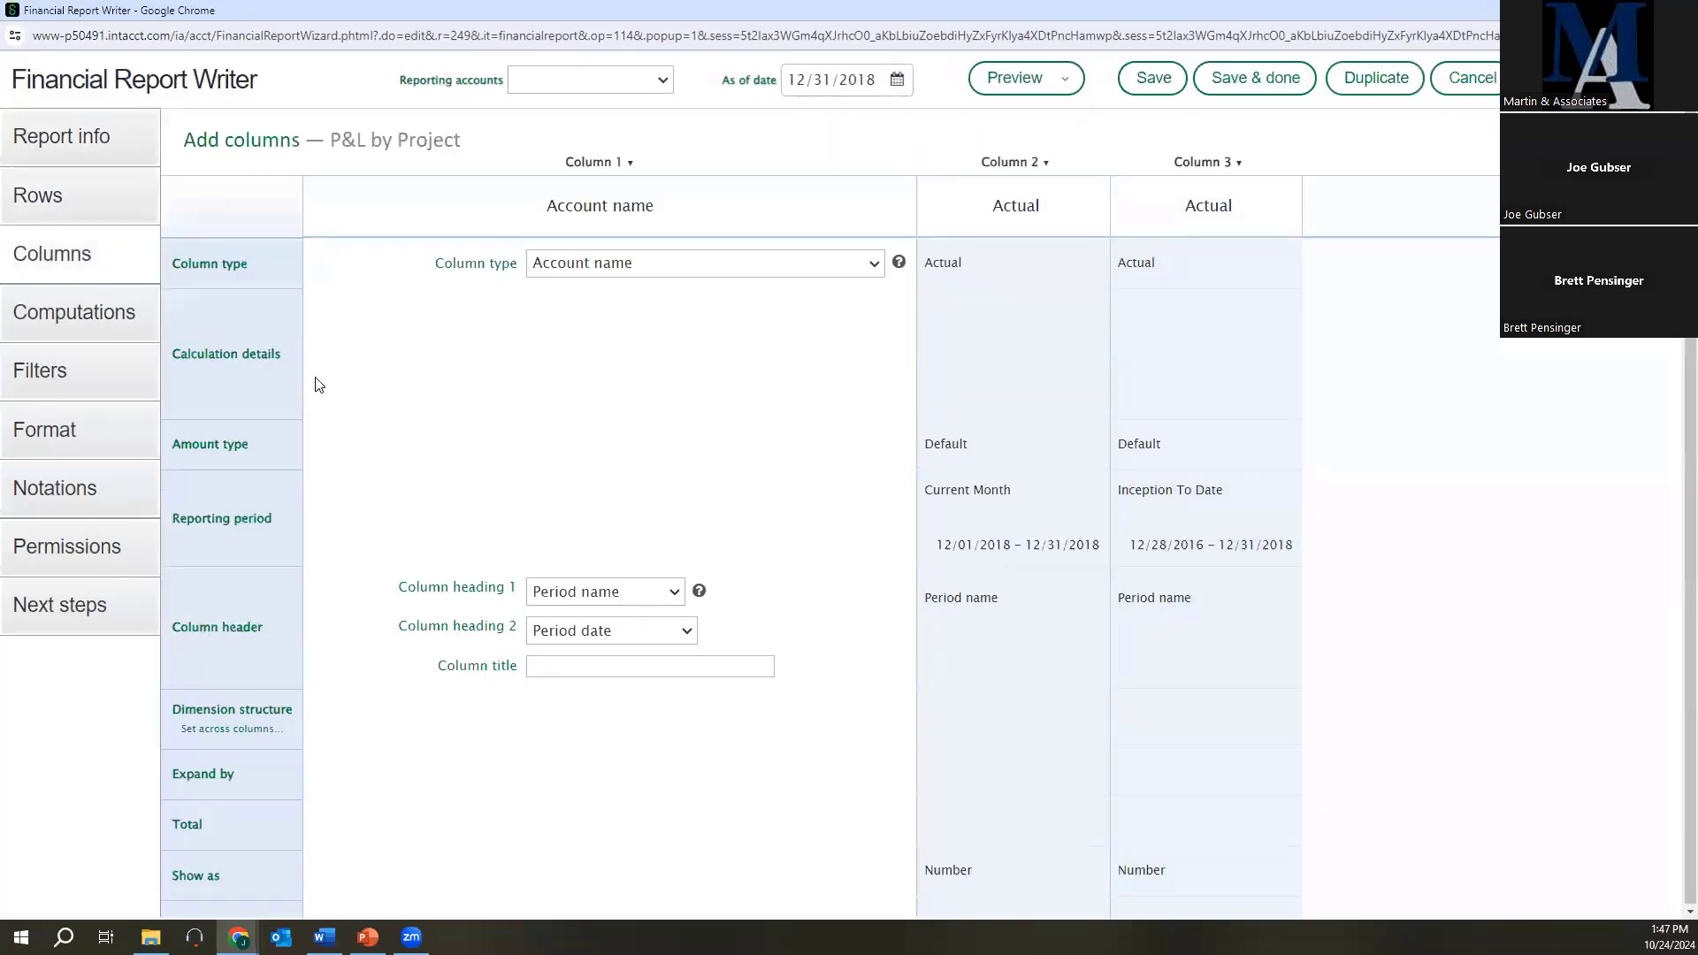
{"action": "left_click", "coordinate": [1677, 10]}
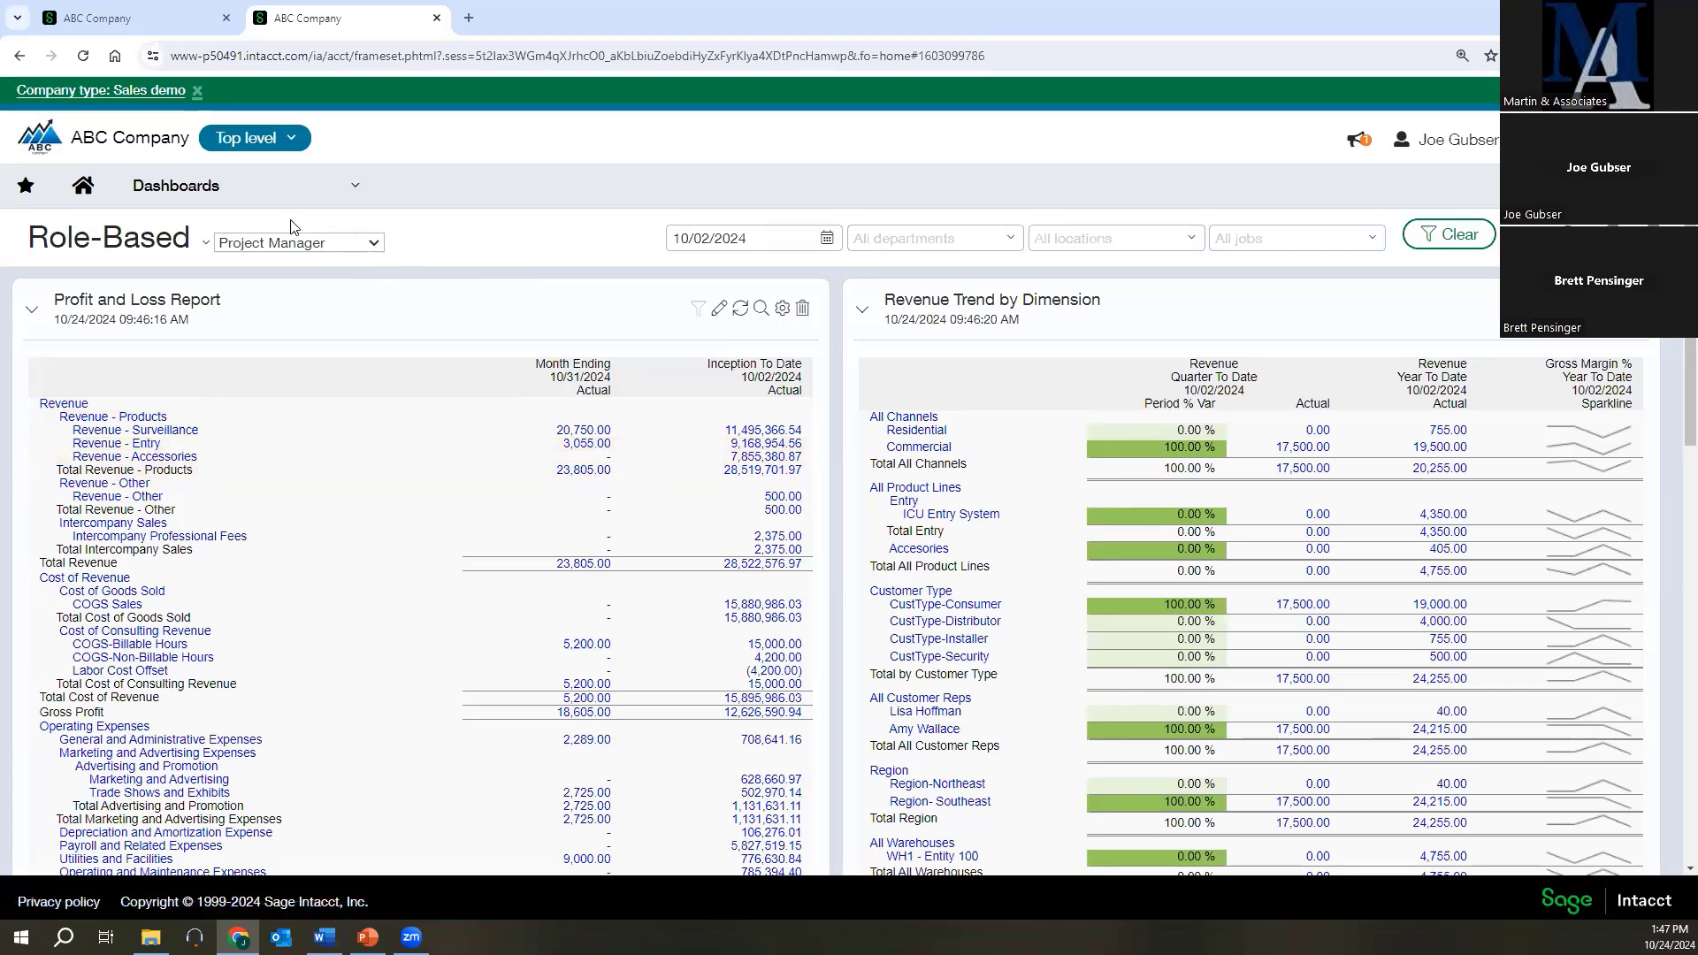
Open the role-based Controller dashboard and view its Profit and Loss - Actual vs. Budget report.
{"action": "left_click", "coordinate": [265, 186]}
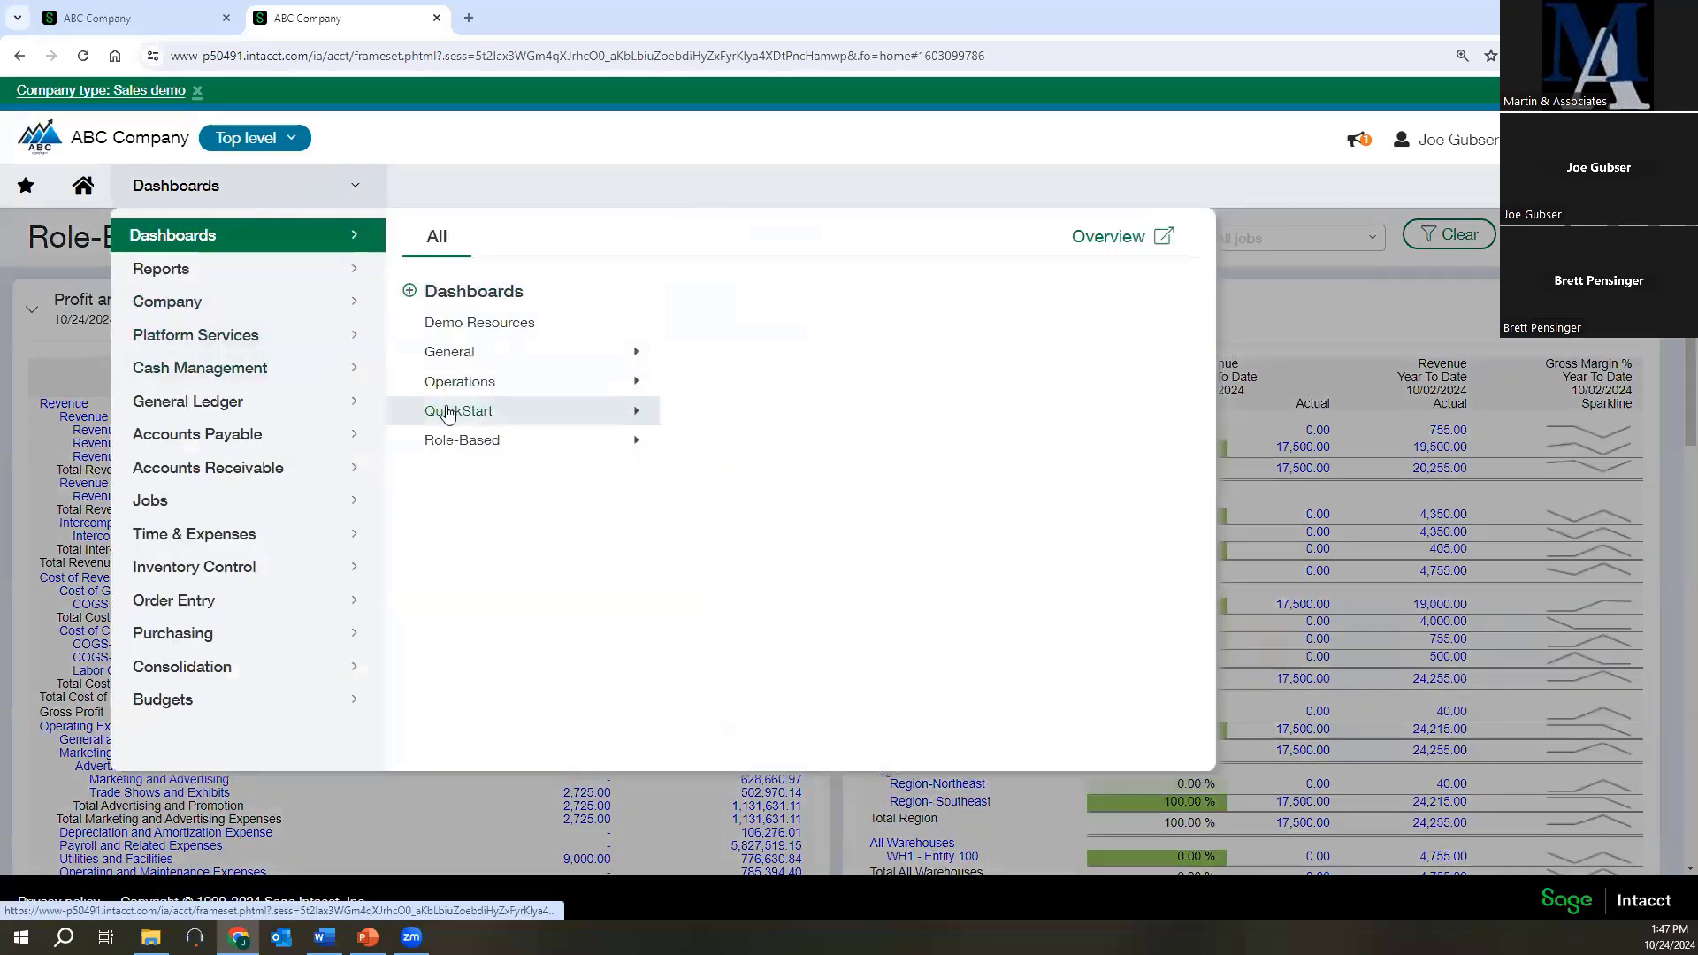
{"action": "left_click", "coordinate": [462, 442]}
{"action": "left_click", "coordinate": [718, 543]}
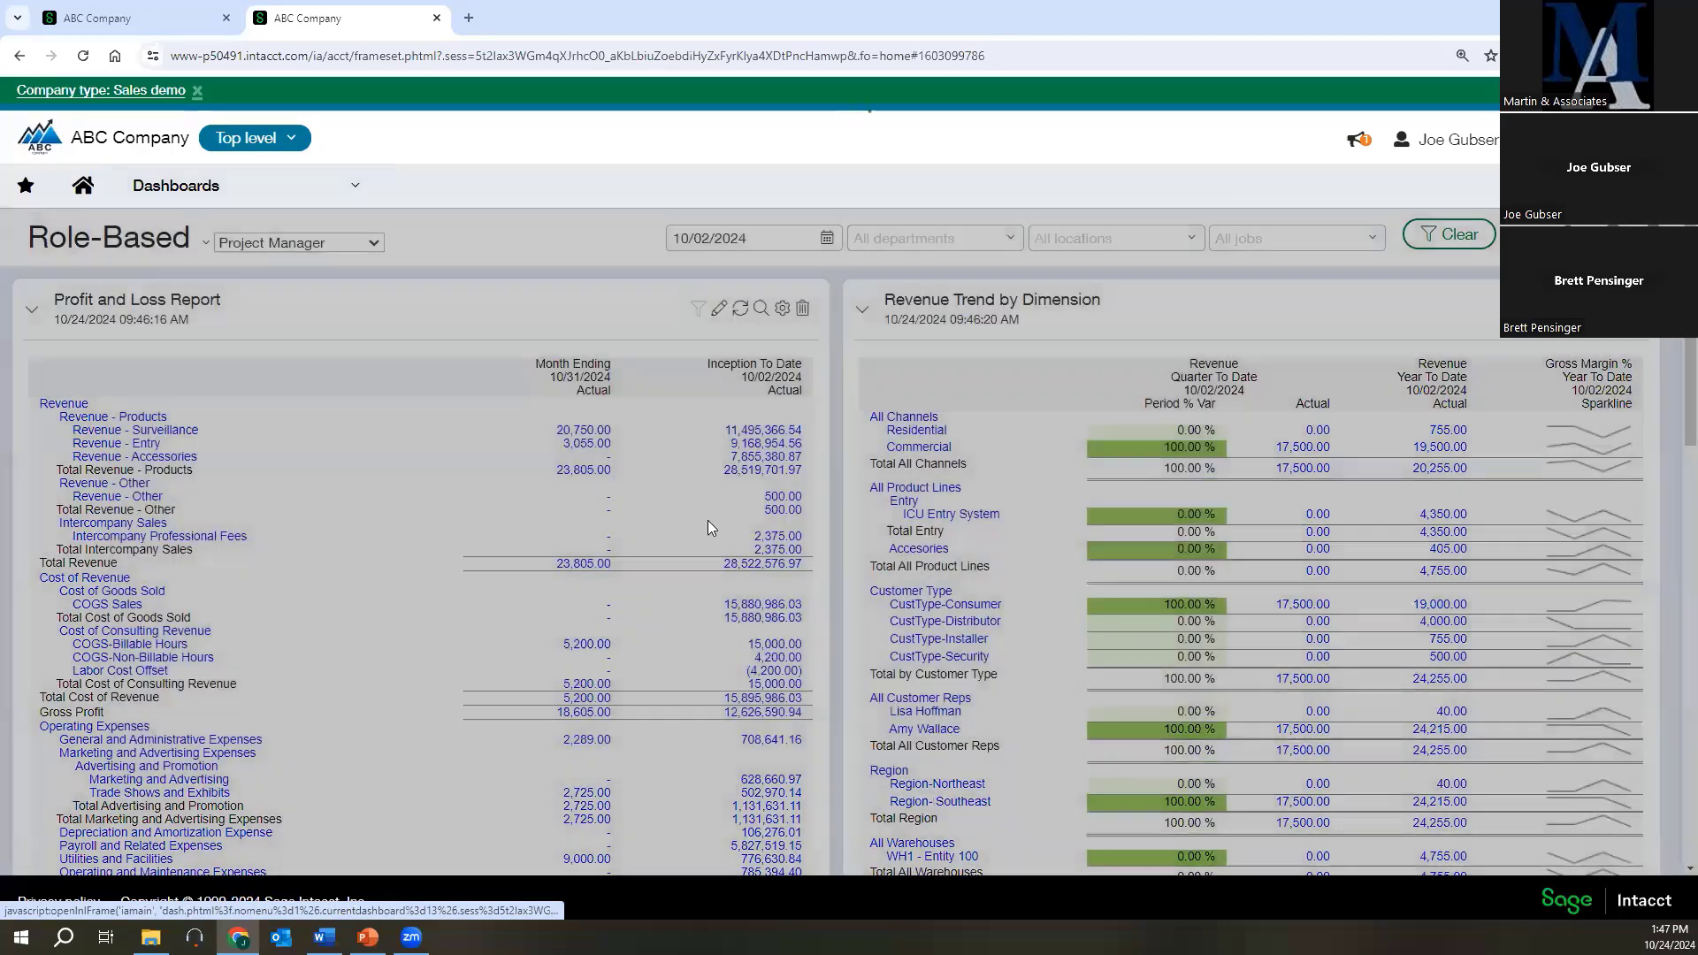
{"action": "scroll", "coordinate": [849, 575], "scroll_direction": "down", "scroll_amount": 2}
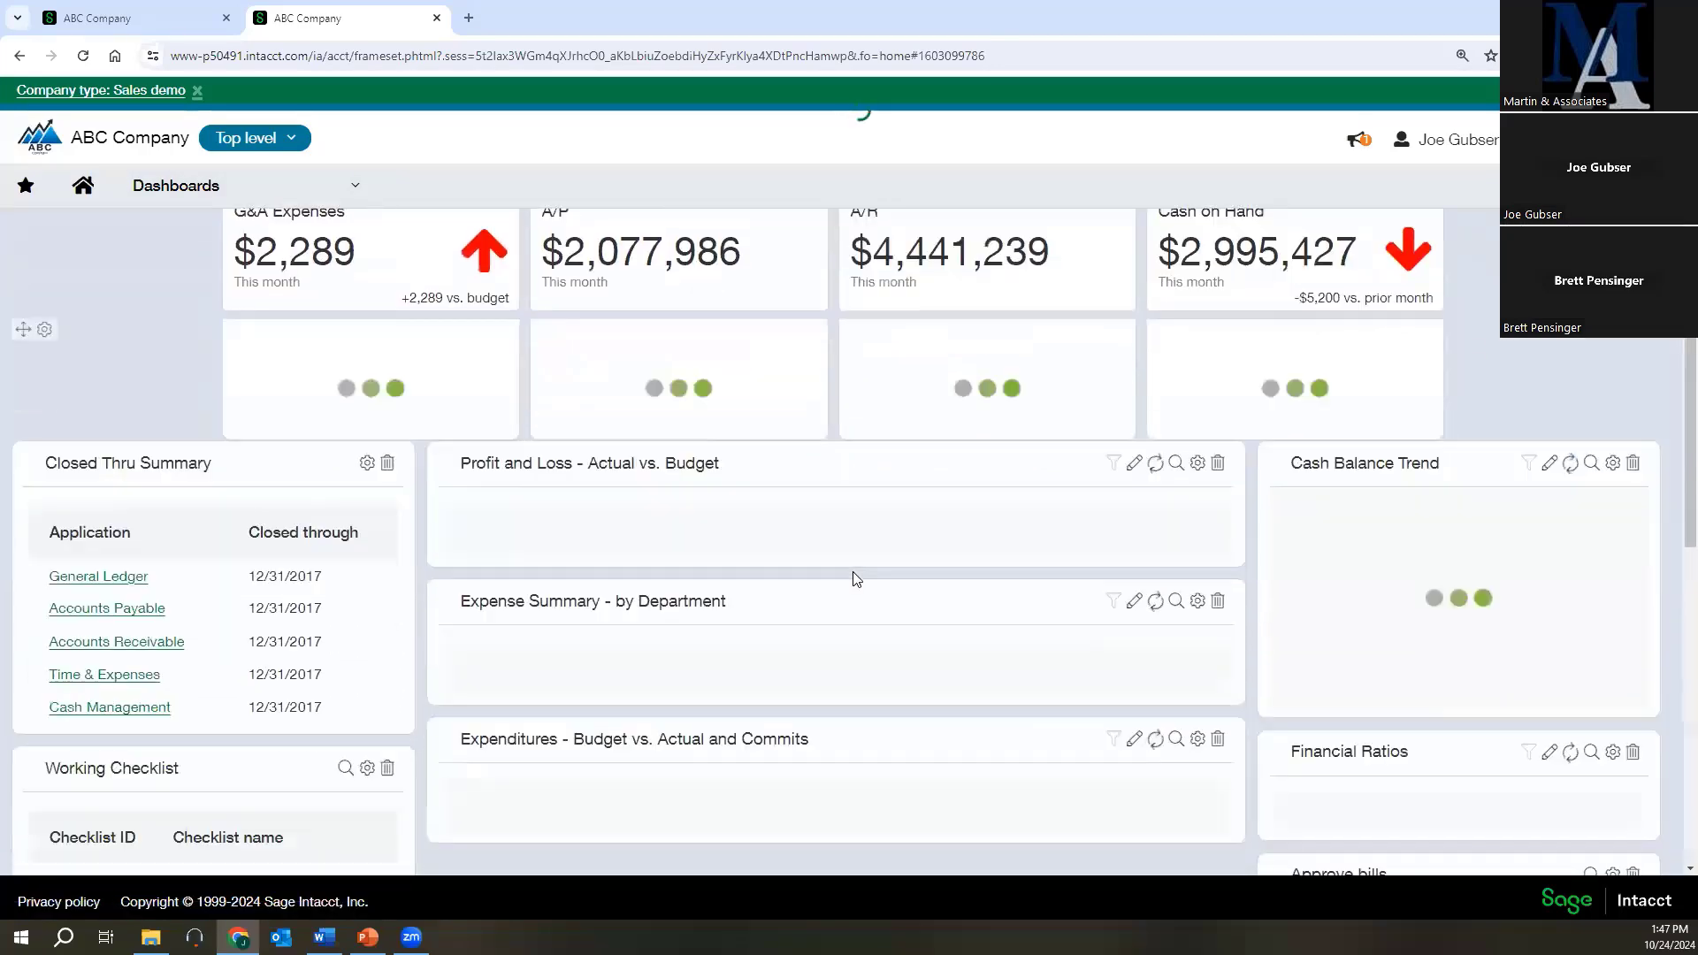
{"action": "scroll", "coordinate": [925, 536], "scroll_direction": "down", "scroll_amount": 3}
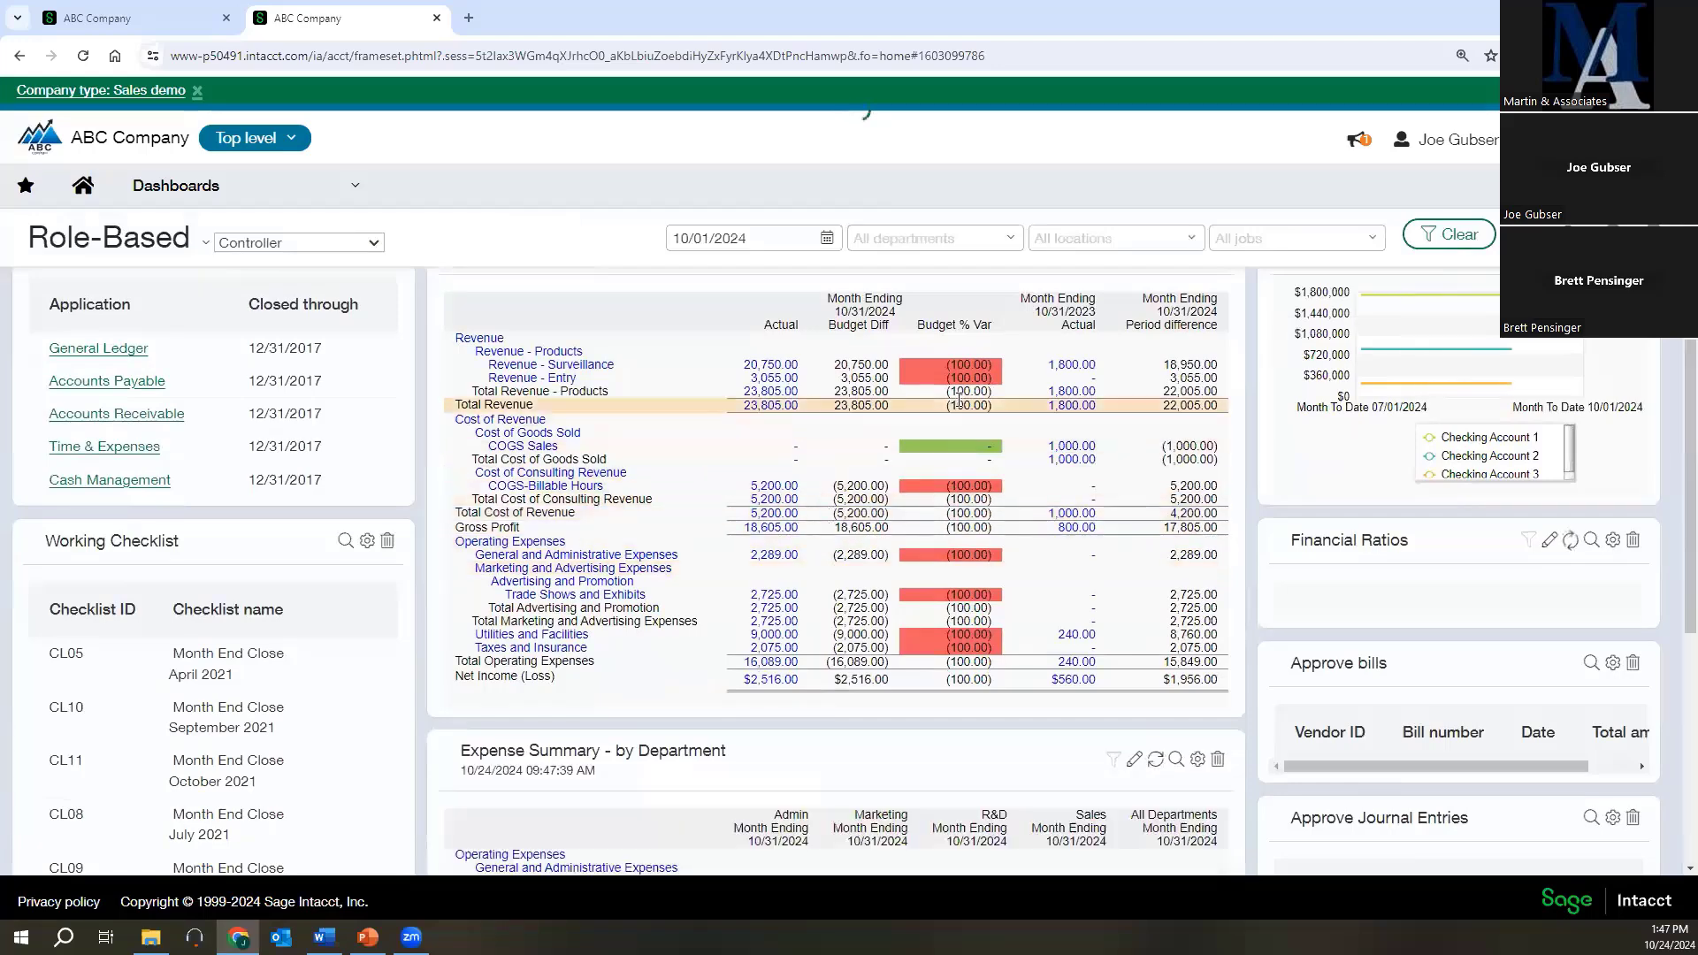
Set the Controller dashboard's as-of date to 12/31/2018 and apply the filter.
{"action": "left_click", "coordinate": [810, 246]}
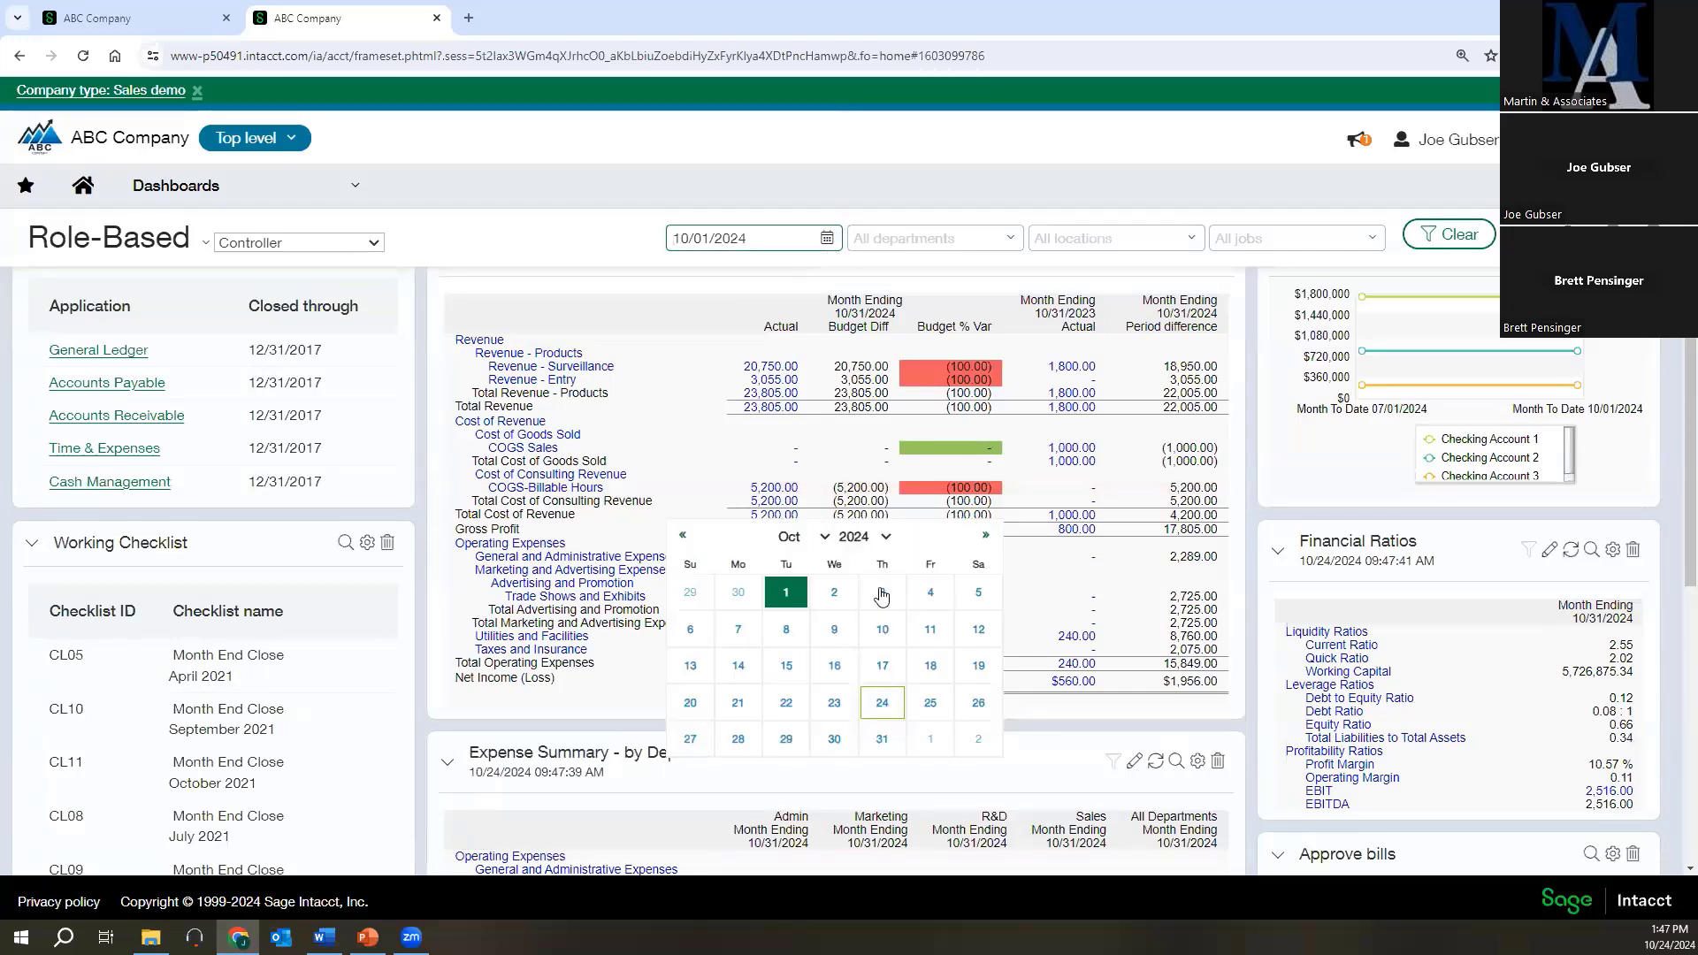
{"action": "left_click", "coordinate": [885, 538]}
{"action": "left_click", "coordinate": [882, 555]}
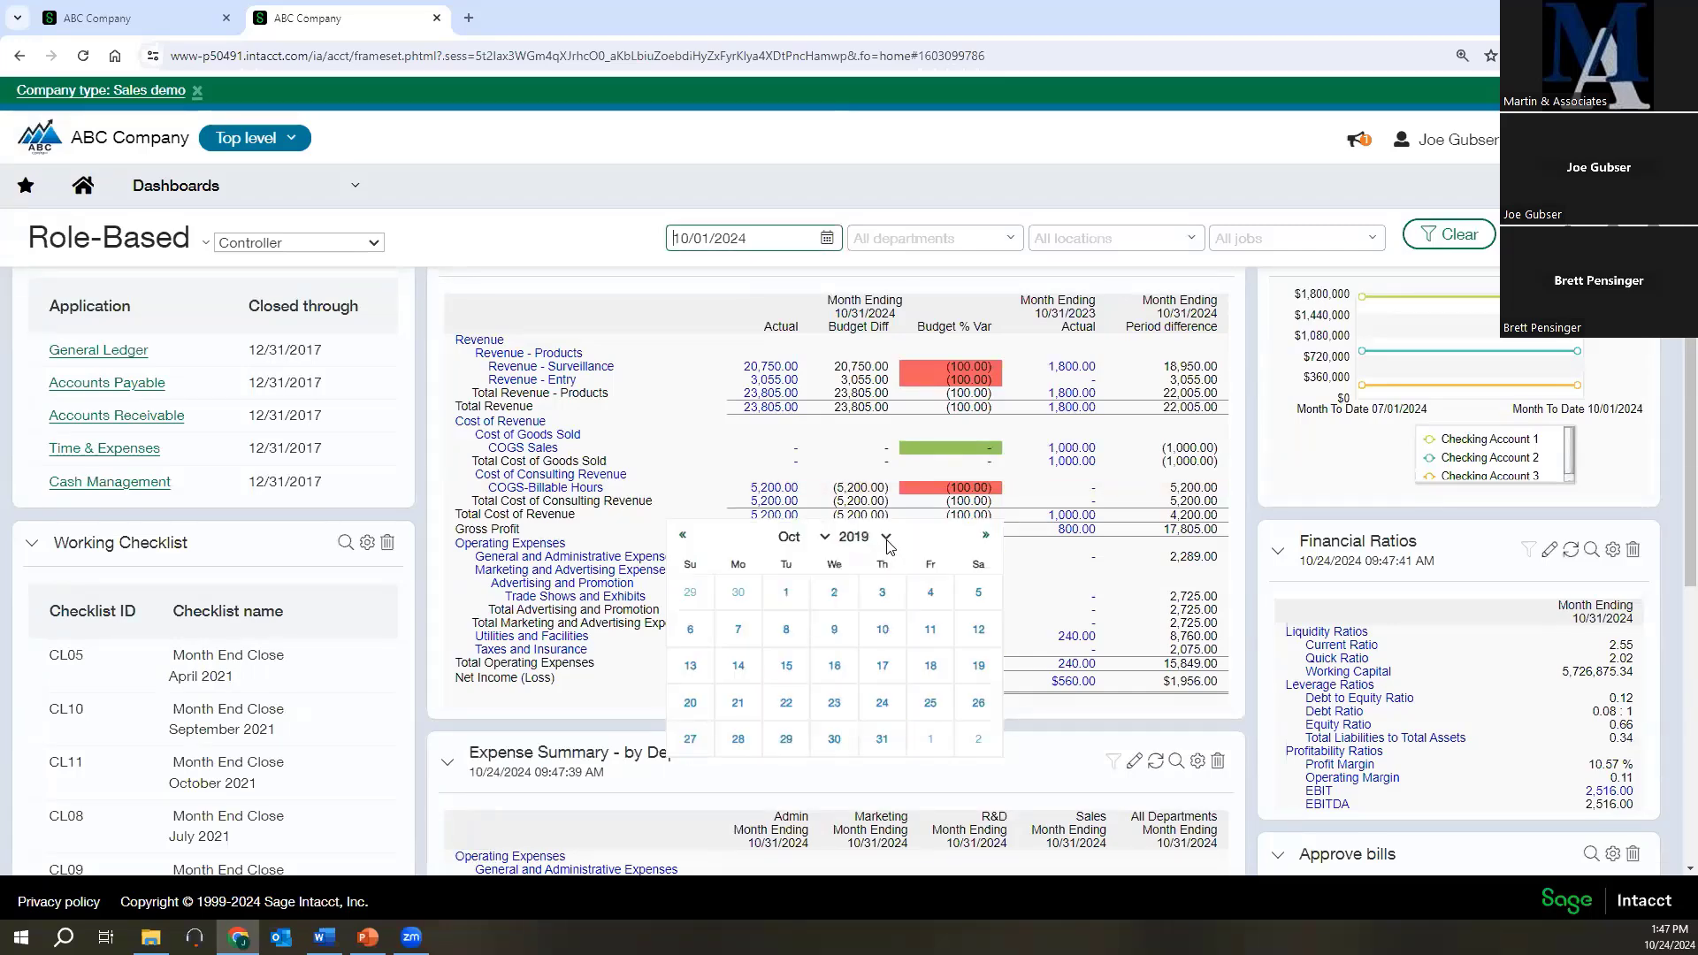
{"action": "left_click", "coordinate": [885, 537]}
{"action": "left_click", "coordinate": [881, 621]}
{"action": "left_click", "coordinate": [823, 538]}
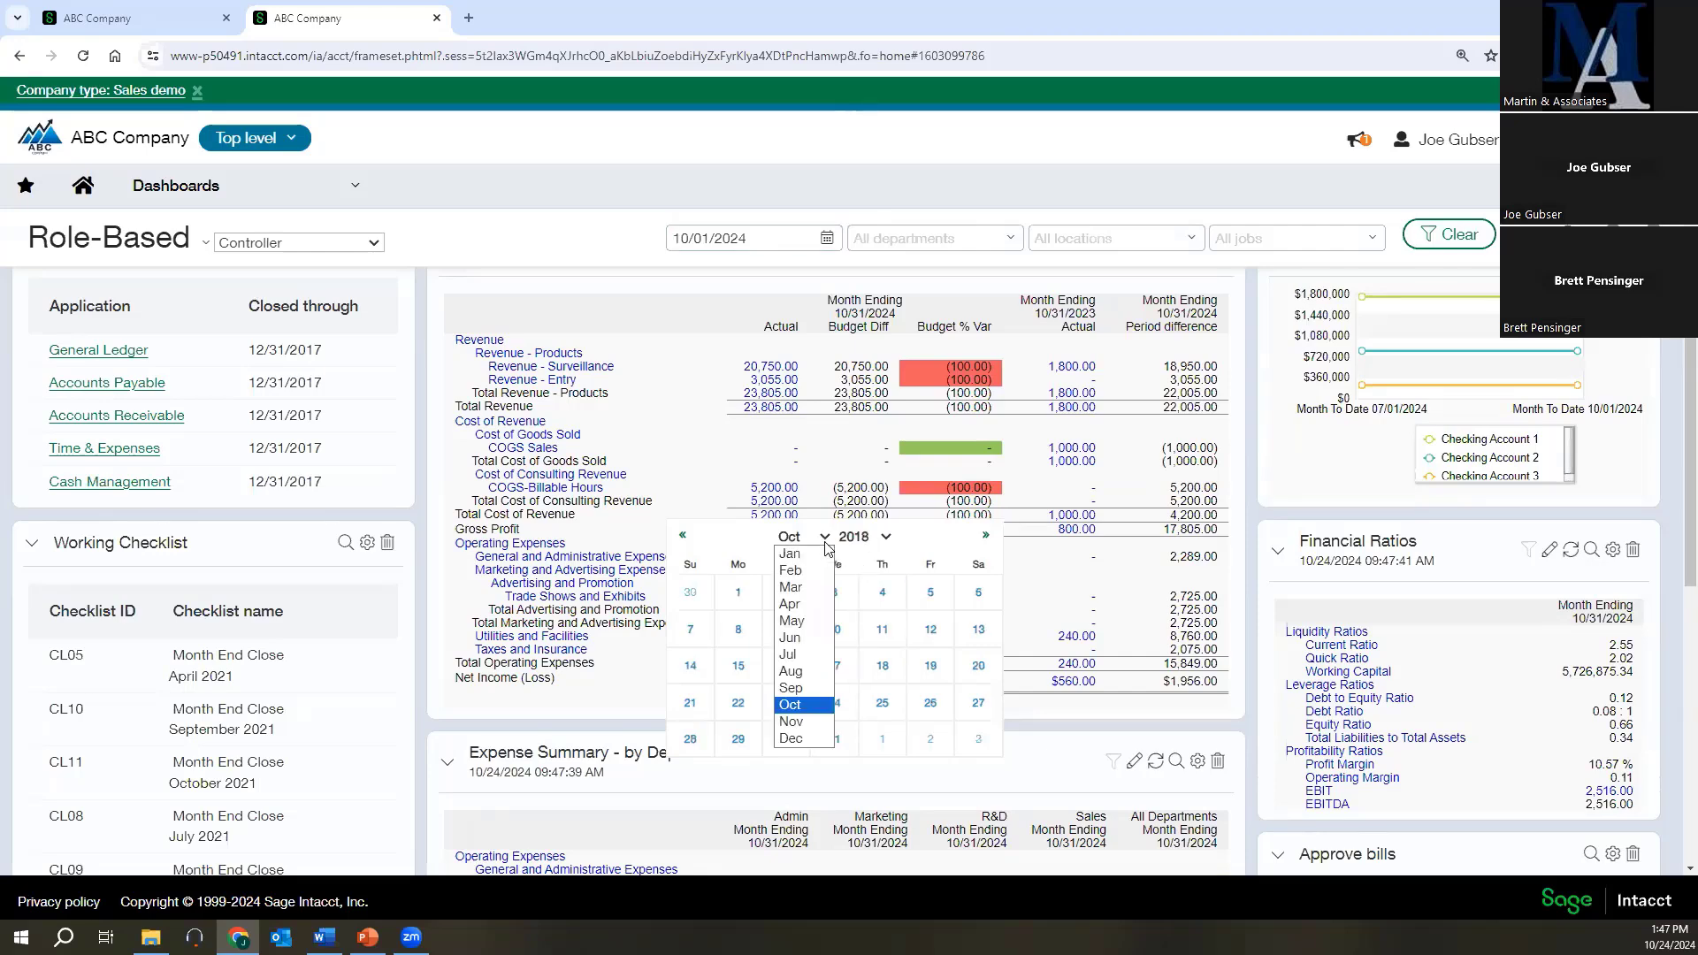
{"action": "left_click", "coordinate": [796, 740]}
{"action": "left_click", "coordinate": [737, 776]}
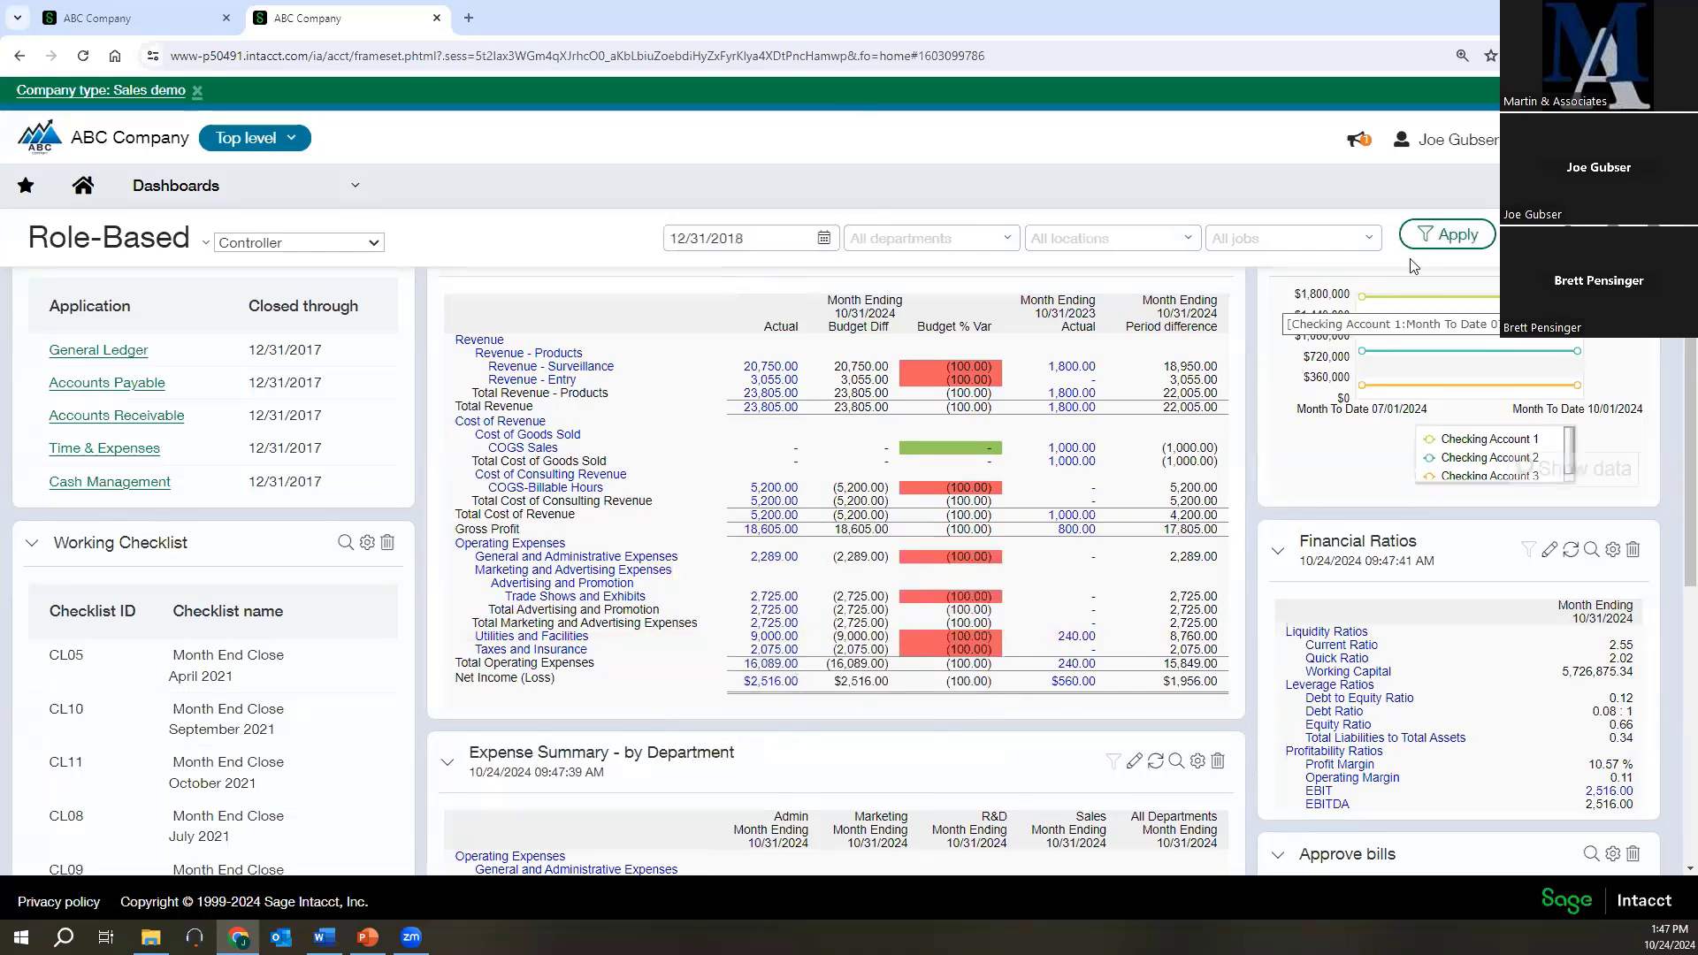
{"action": "left_click", "coordinate": [1447, 235]}
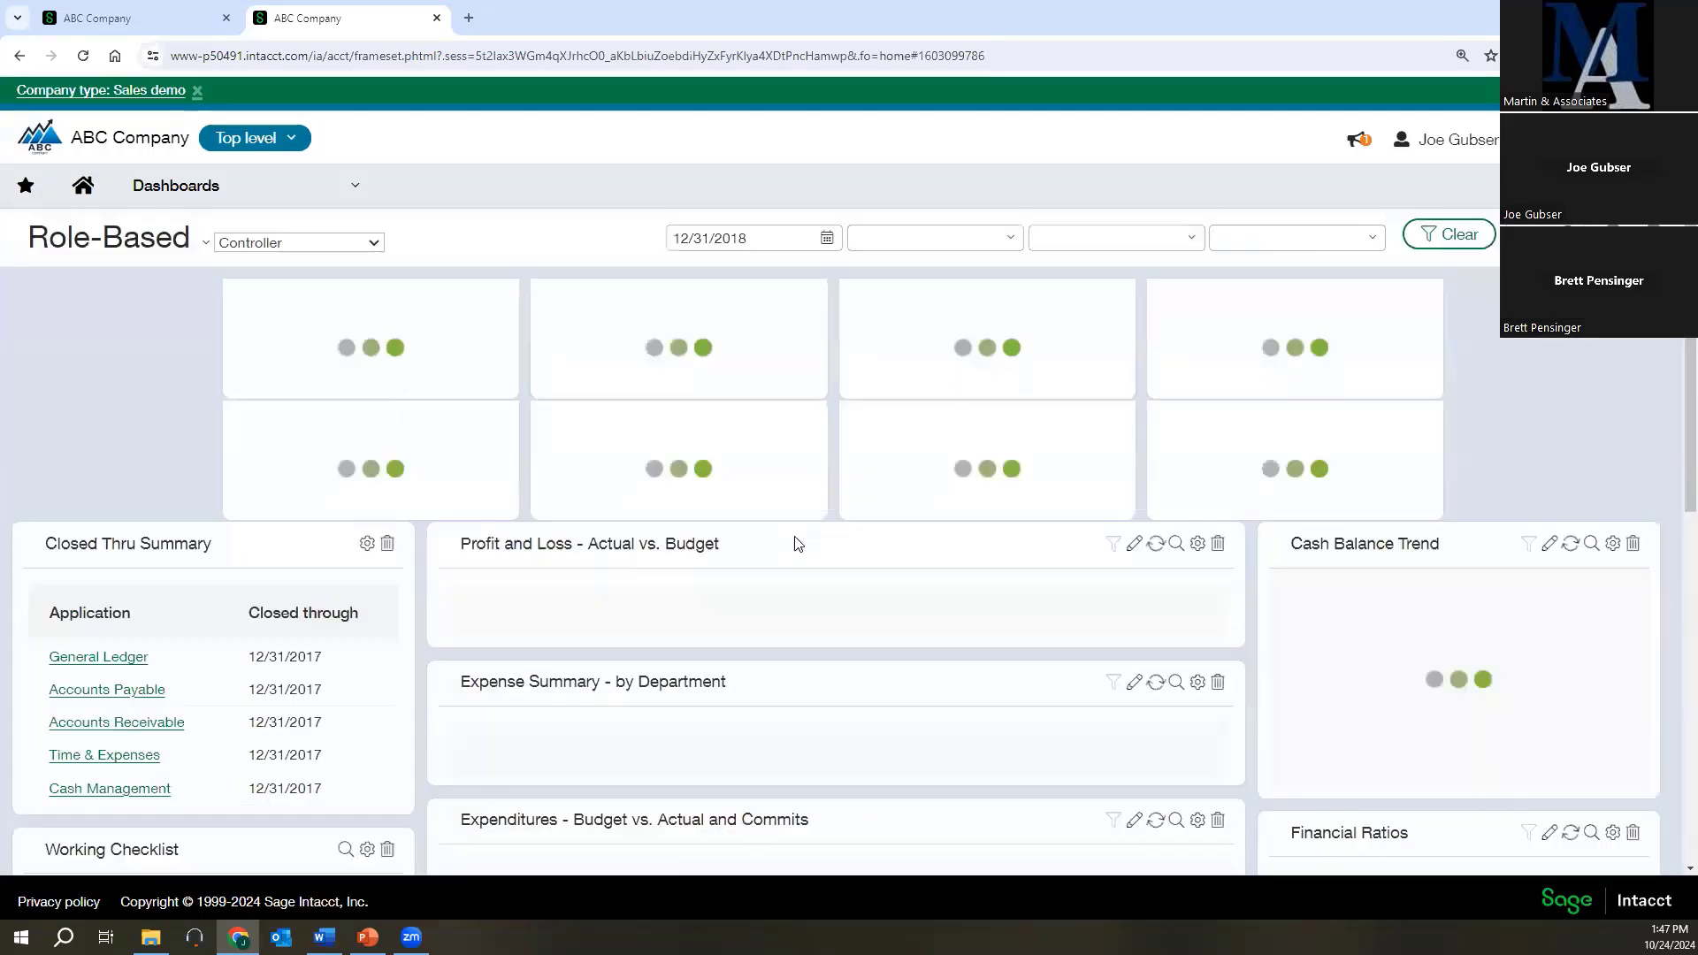
Examine the budget variances and prior-year figures in the Profit and Loss - Actual vs. Budget report, down to other income and expenses.
{"action": "scroll", "coordinate": [785, 676], "scroll_direction": "down", "scroll_amount": 2}
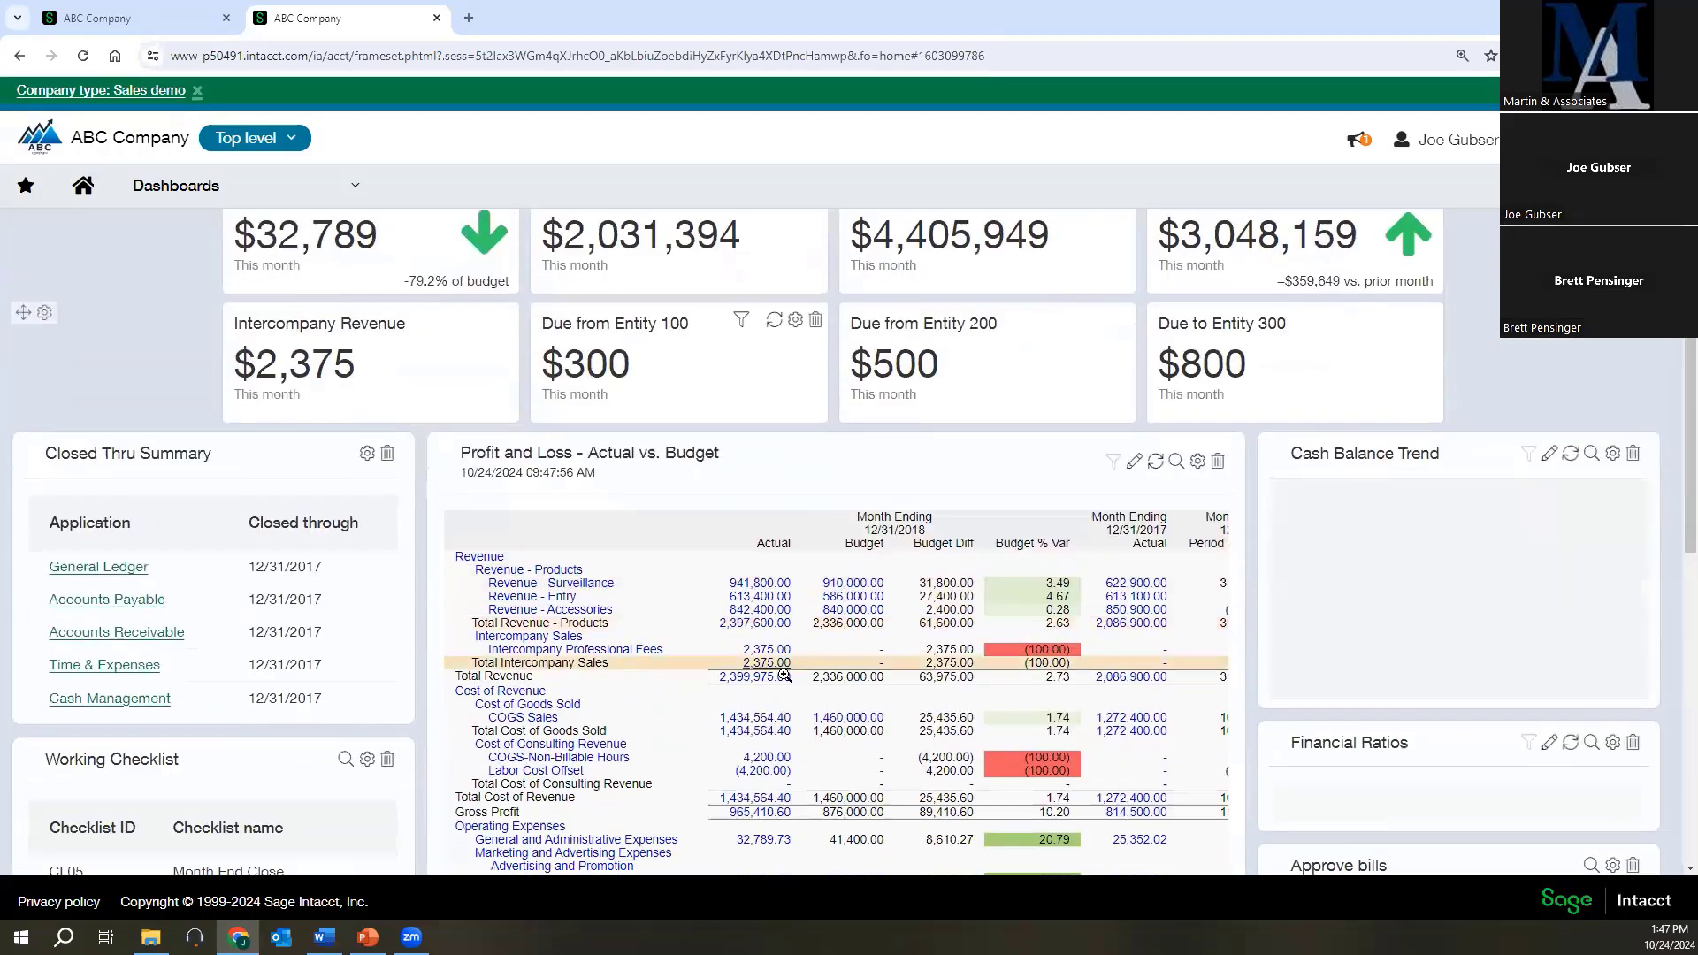
{"action": "scroll", "coordinate": [784, 676], "scroll_direction": "down", "scroll_amount": 5}
{"action": "scroll", "coordinate": [528, 419], "scroll_direction": "up", "scroll_amount": 4}
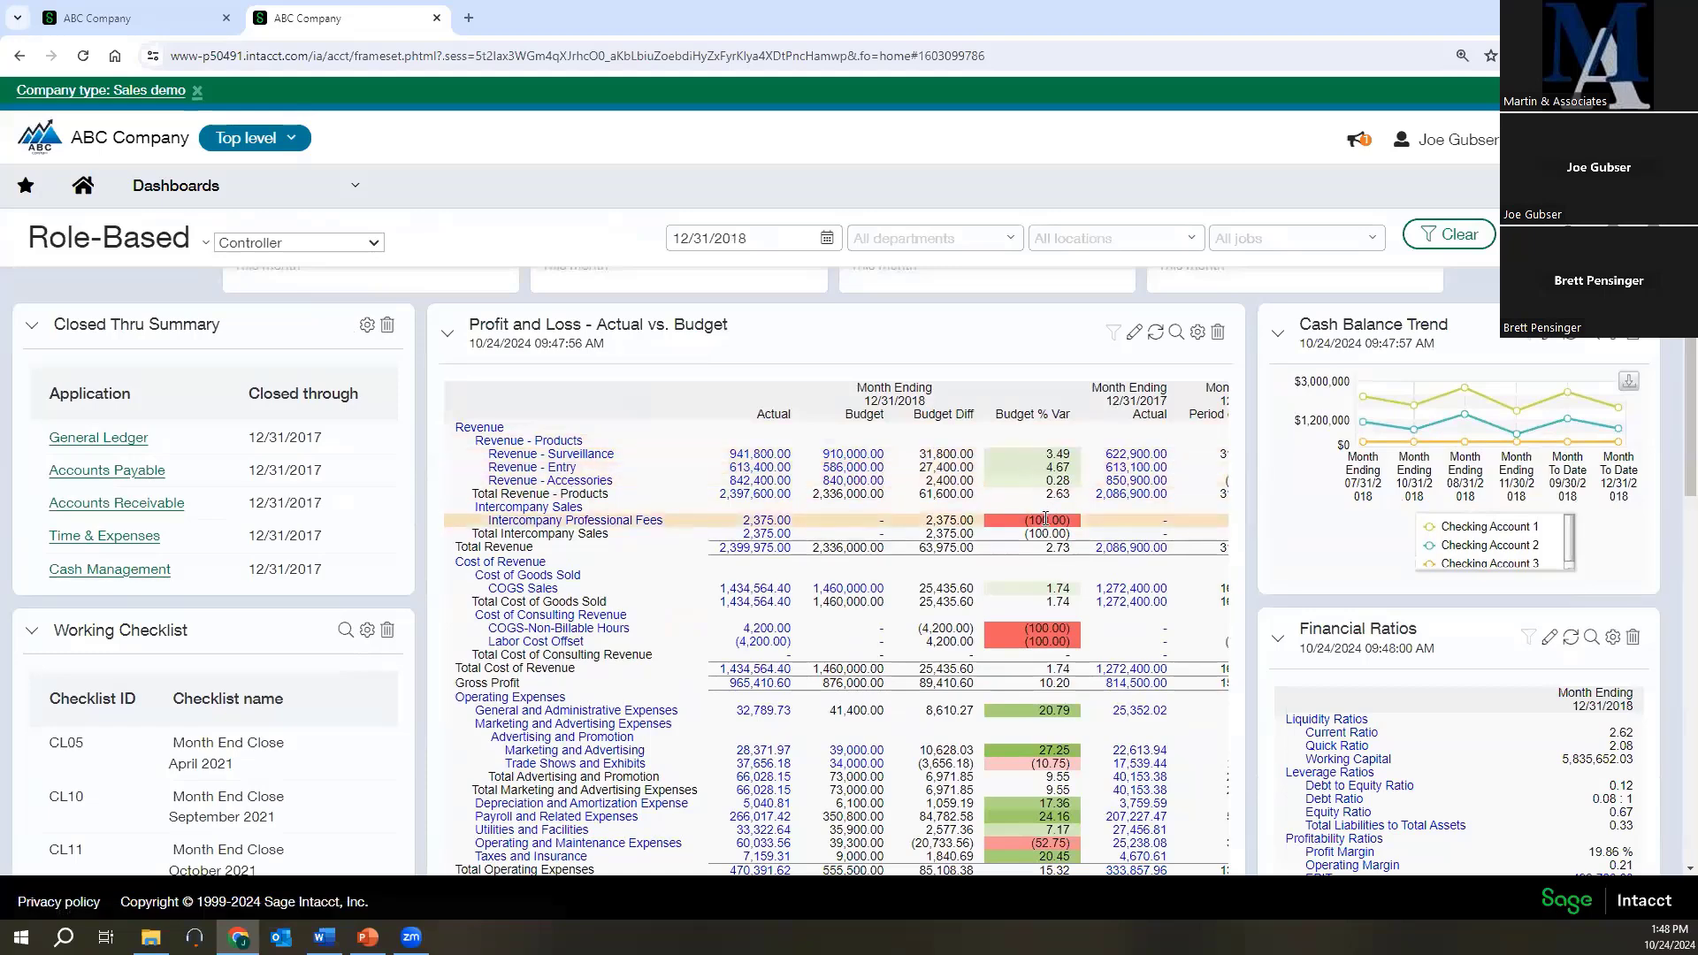
{"action": "scroll", "coordinate": [1042, 517], "scroll_direction": "down", "scroll_amount": 1}
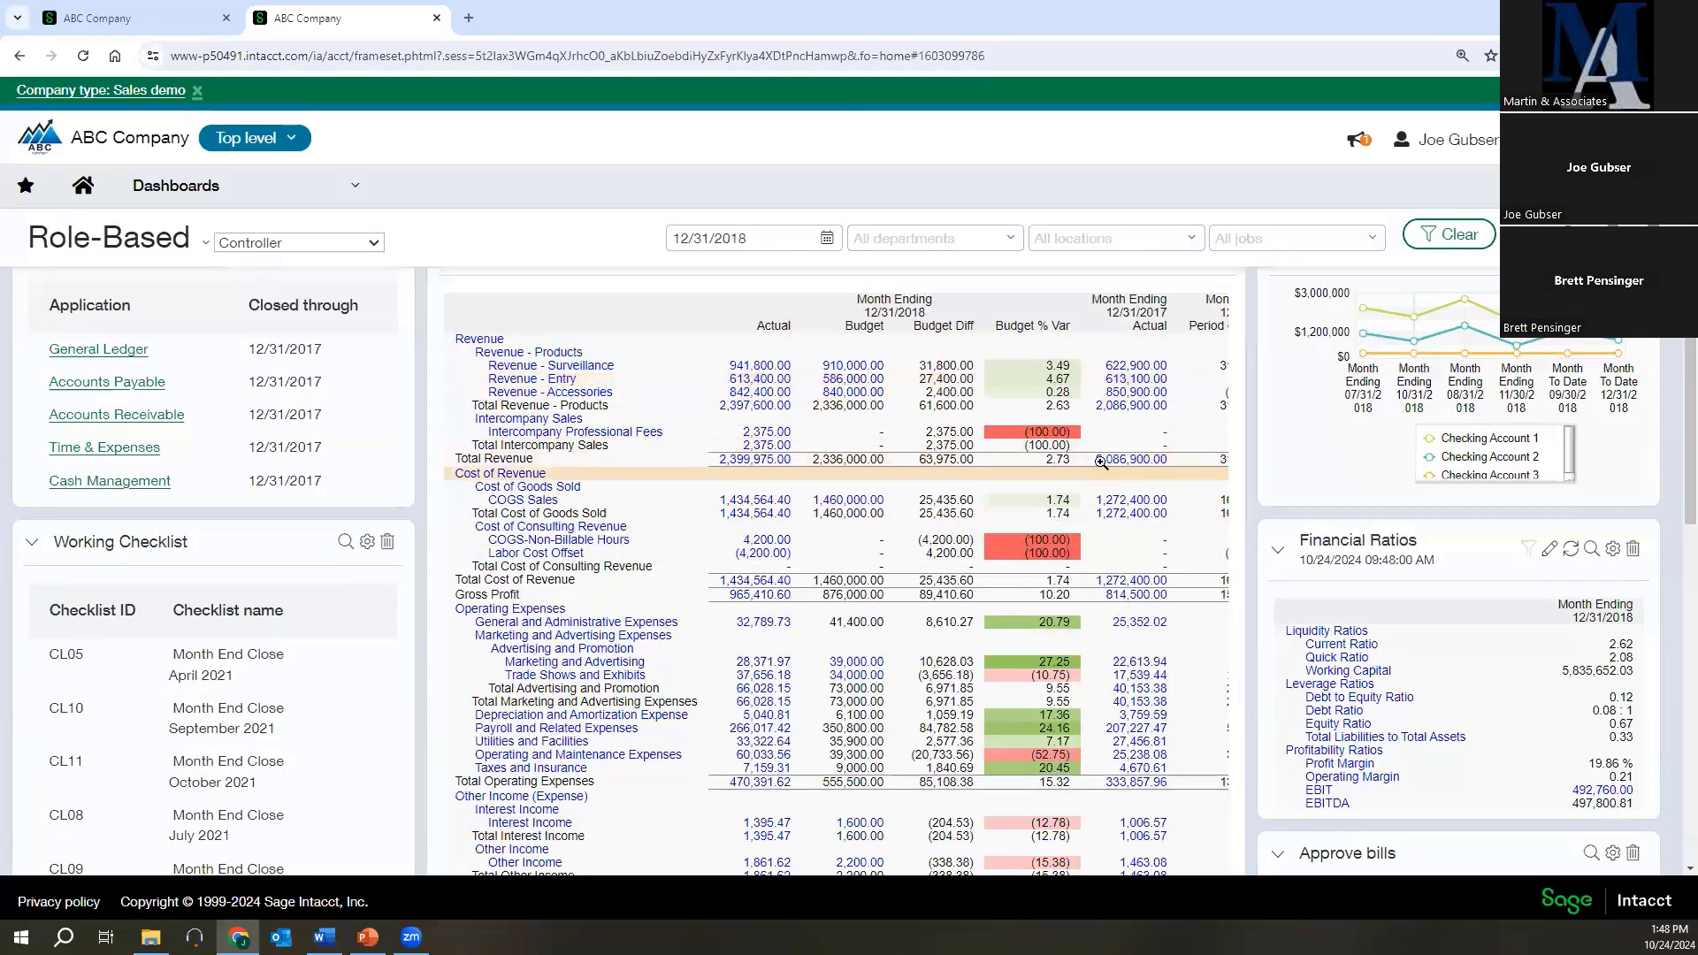
{"action": "scroll", "coordinate": [1061, 548], "scroll_direction": "down", "scroll_amount": 1}
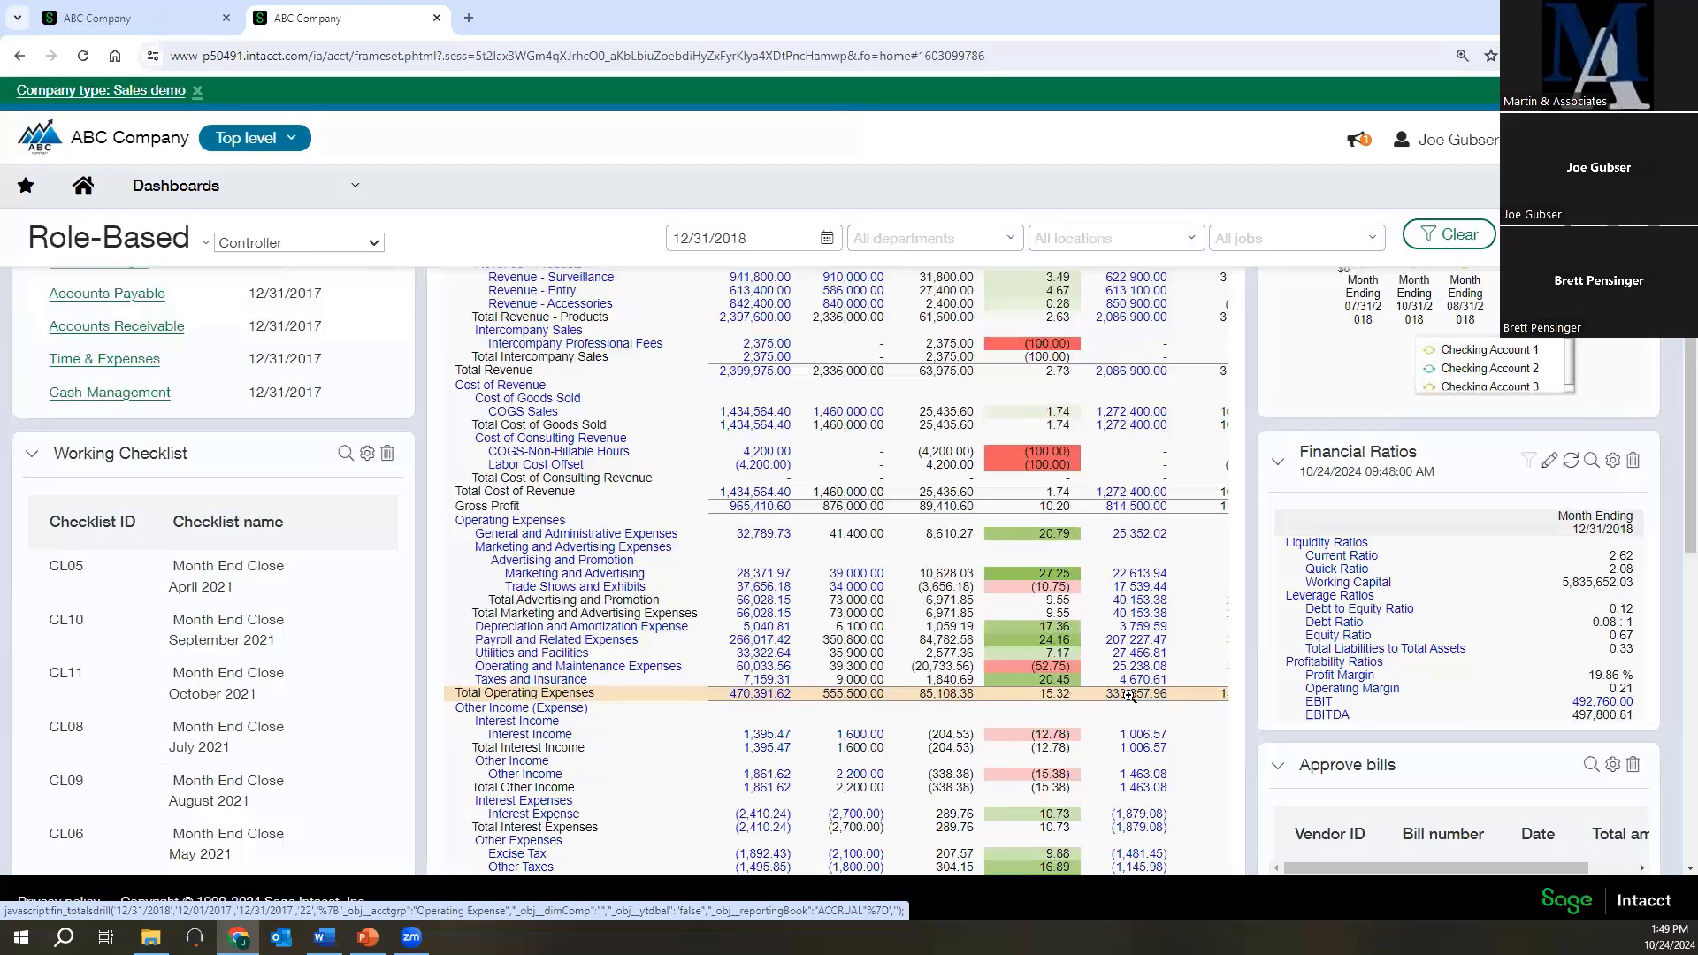
Start a new accounts payable bill for the vendor ABC Supply Company, Inc.
{"action": "mouse_move", "coordinate": [217, 200]}
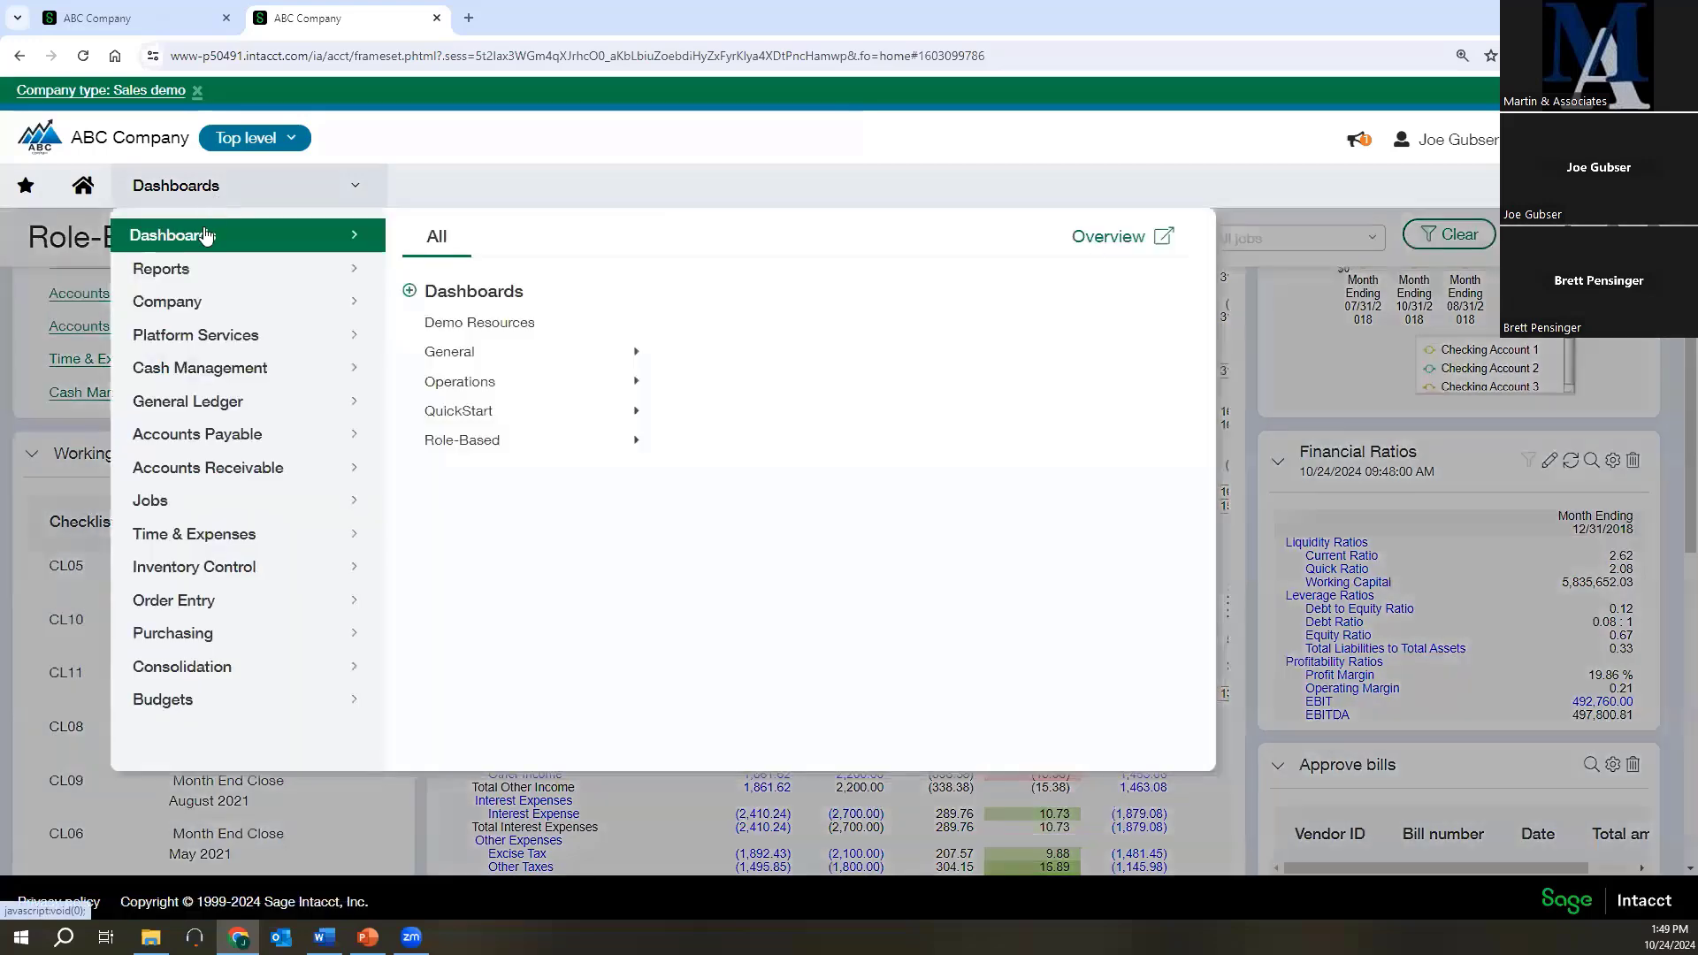
{"action": "mouse_move", "coordinate": [198, 433]}
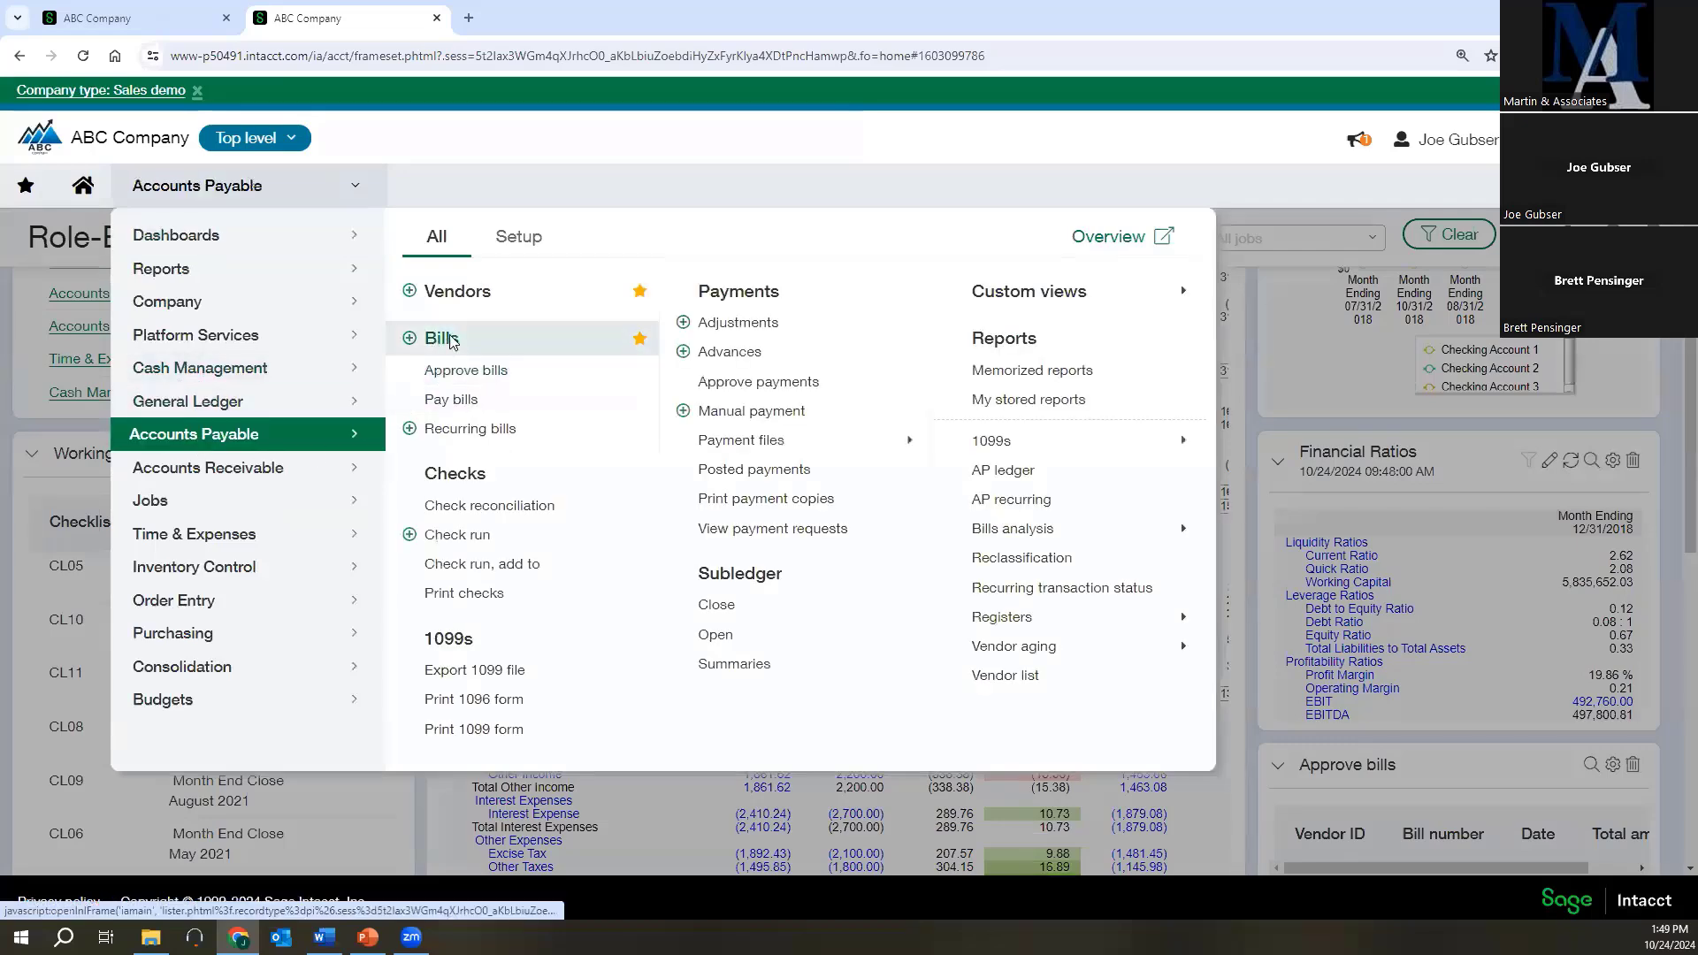
{"action": "left_click", "coordinate": [440, 338]}
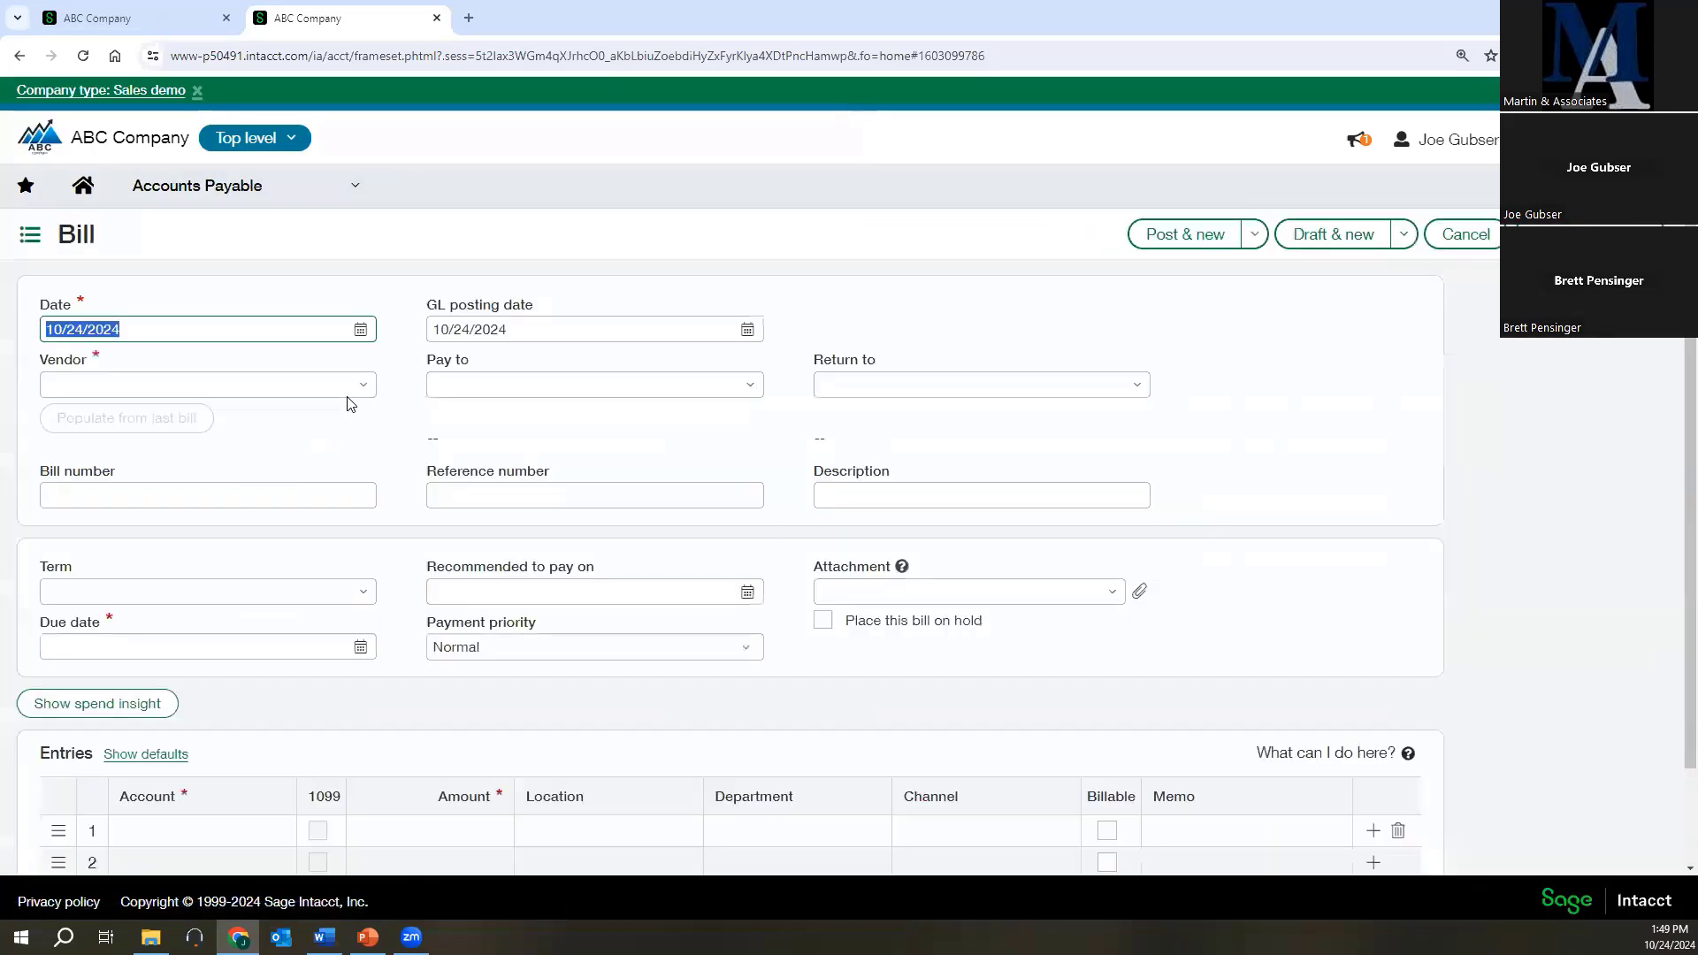
{"action": "left_click", "coordinate": [362, 384]}
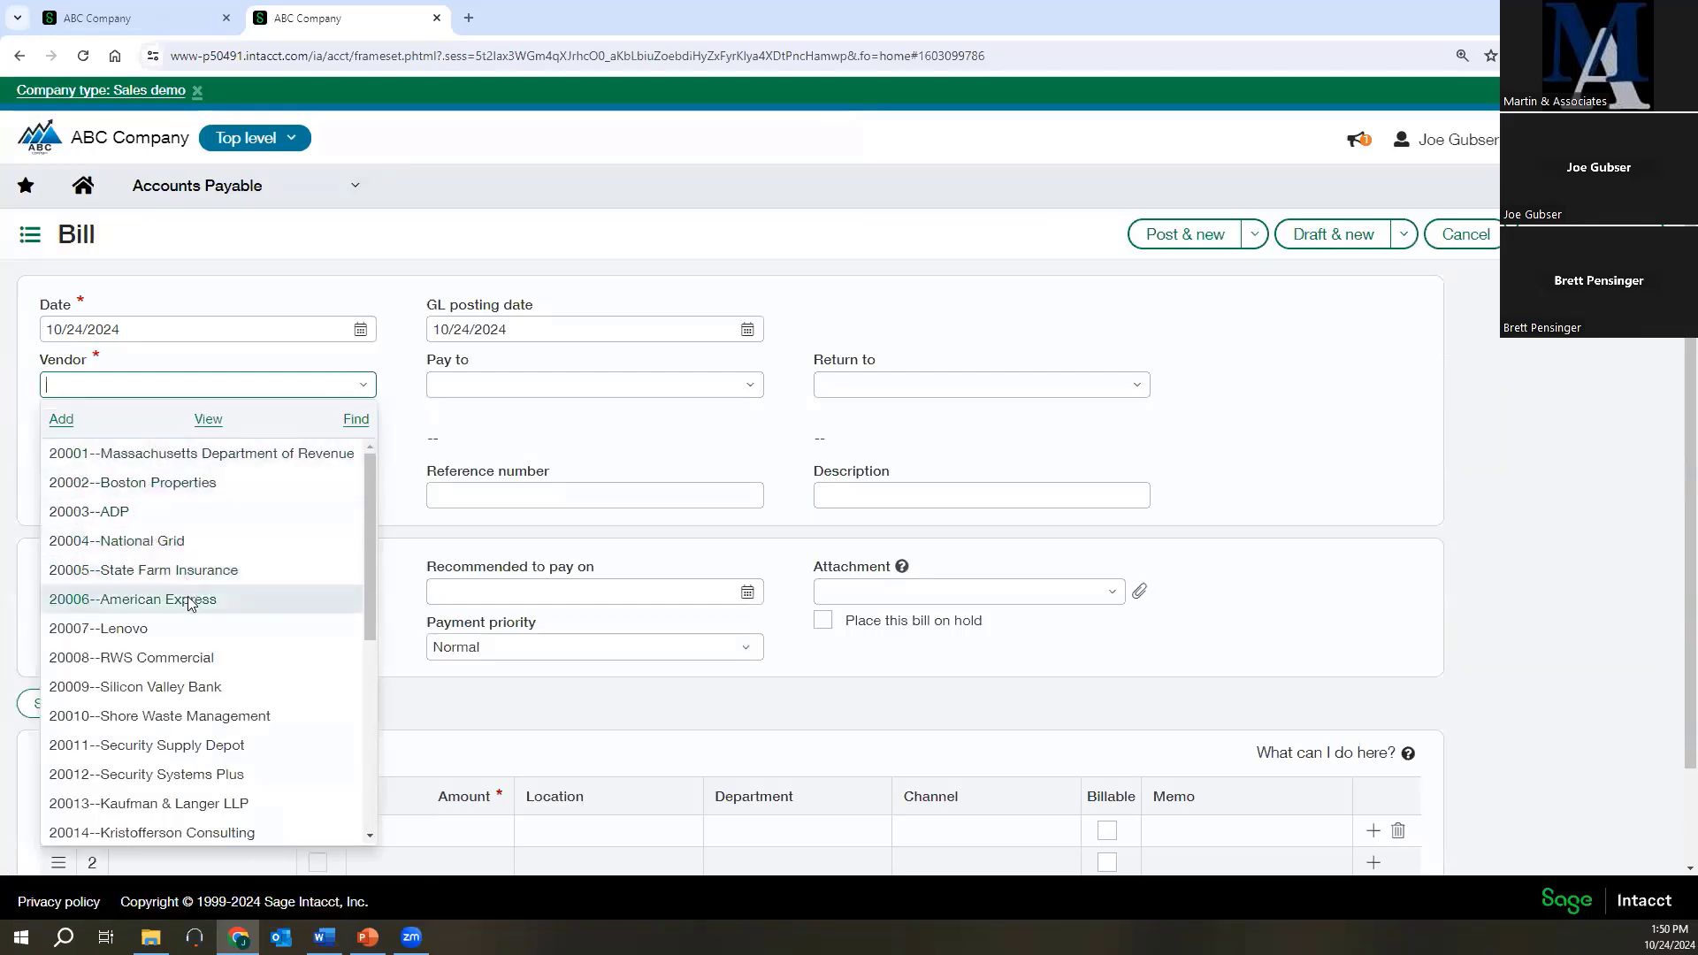
{"action": "scroll", "coordinate": [188, 604], "scroll_direction": "down", "scroll_amount": 5}
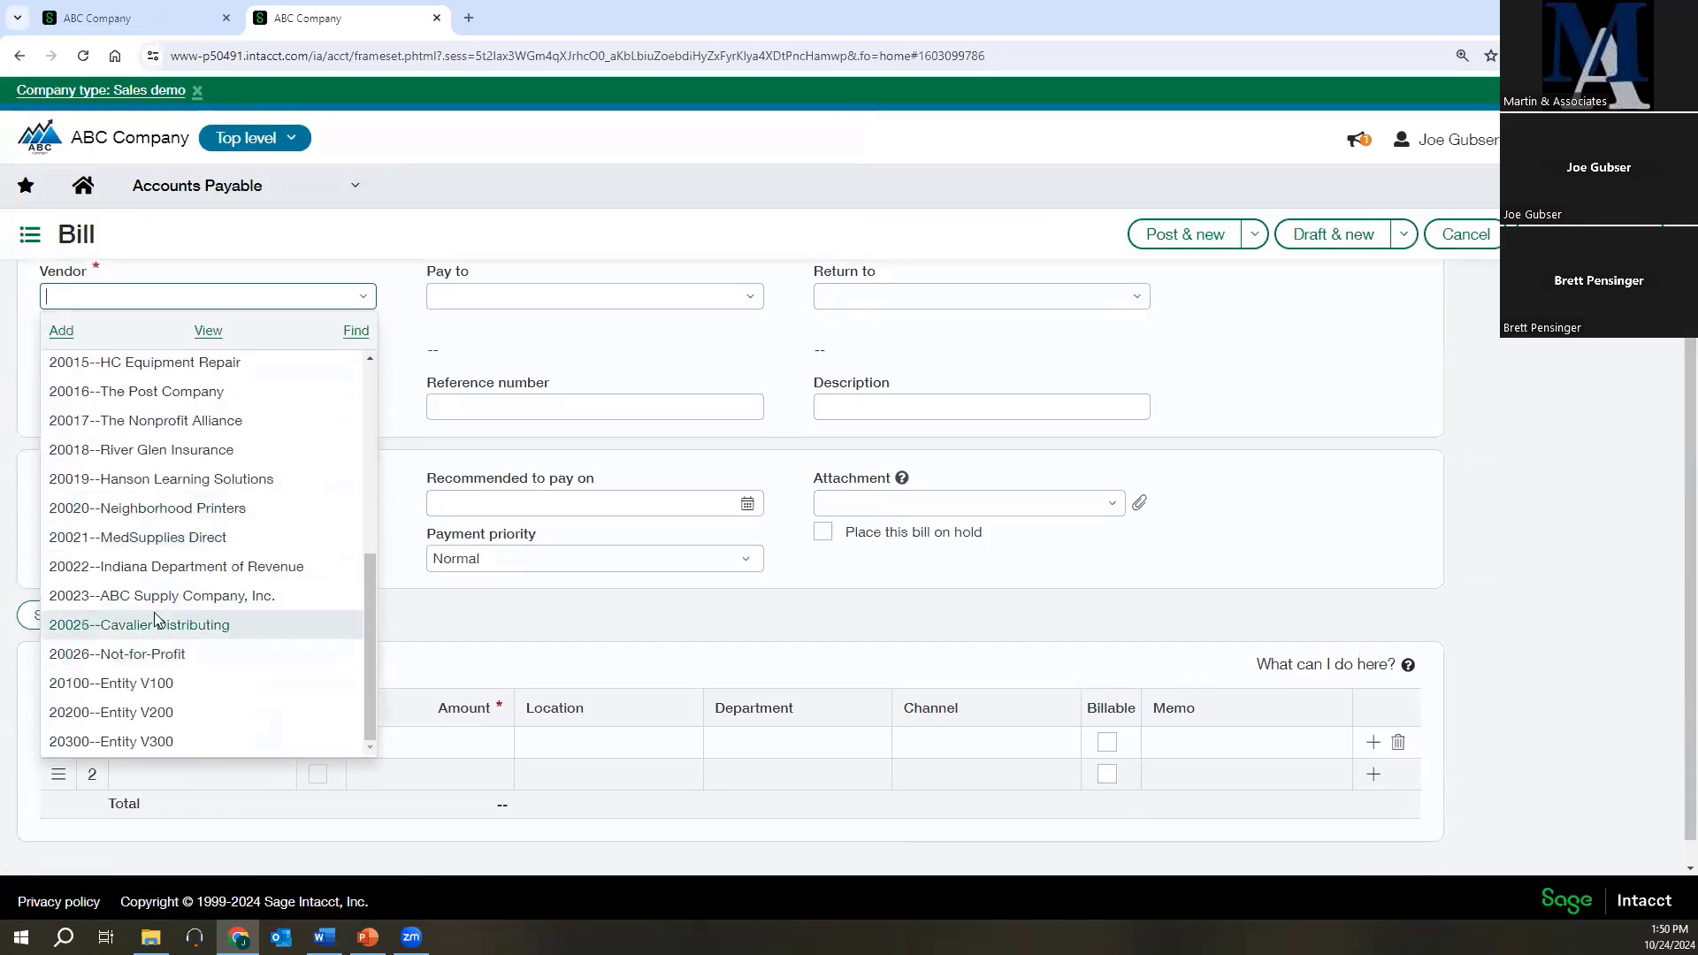
{"action": "left_click", "coordinate": [157, 597]}
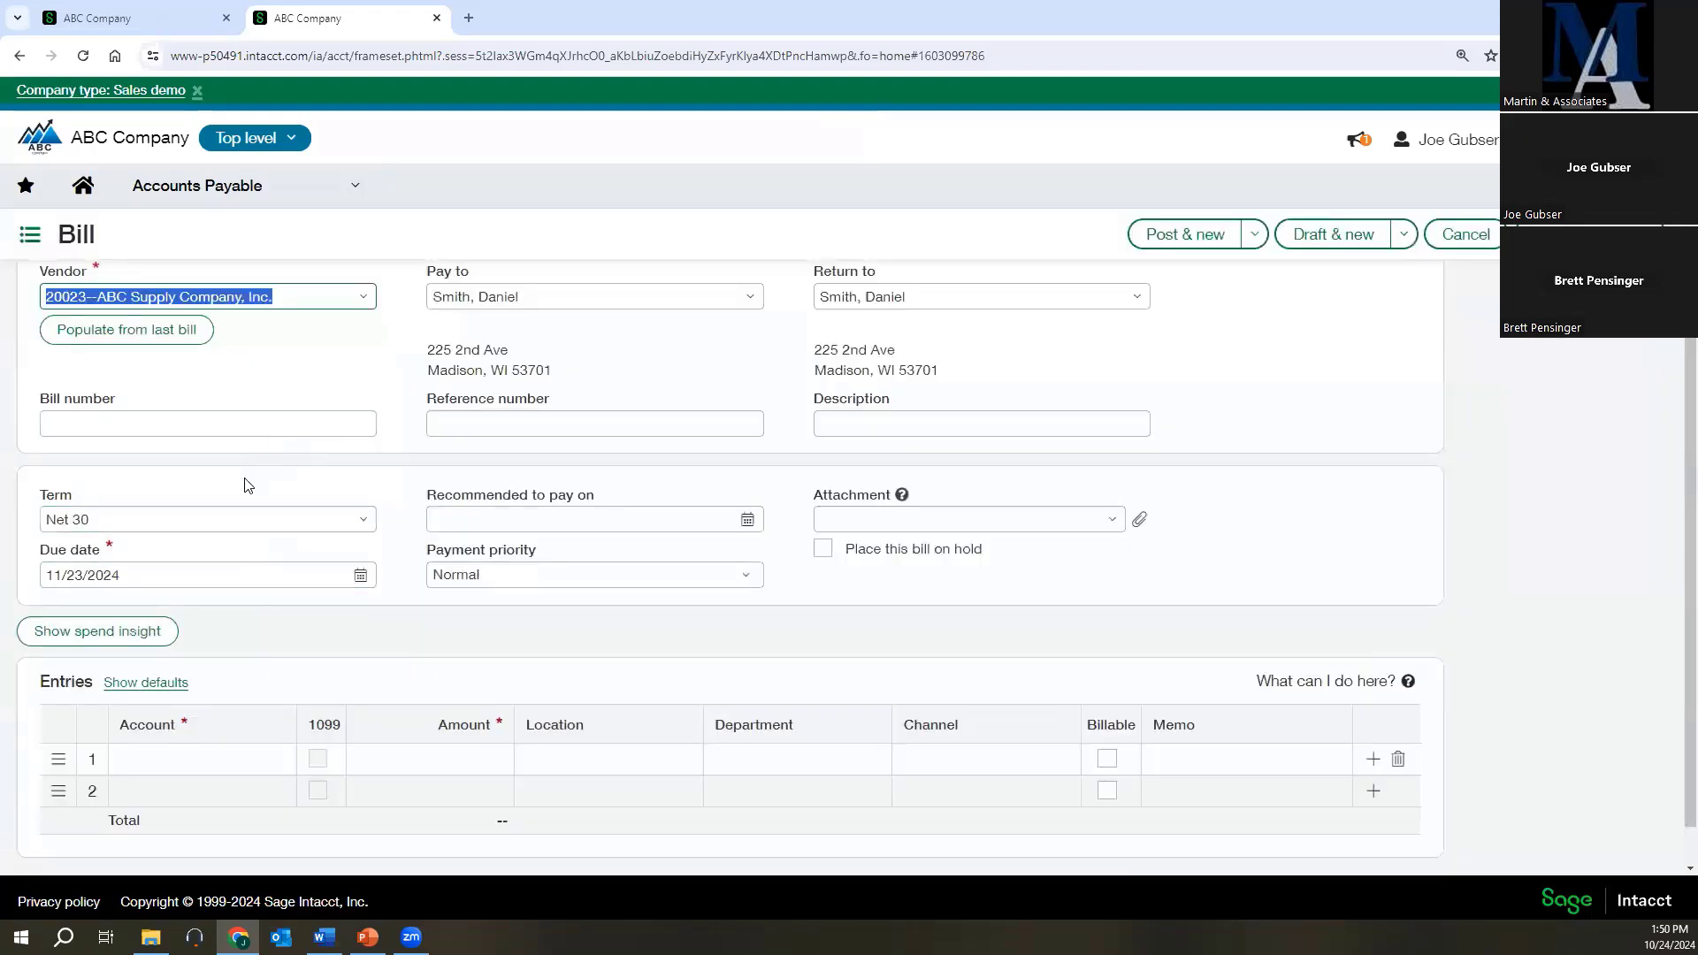
Enter the bill's first line with account 60300--Rent and an amount of 500.
{"action": "left_click", "coordinate": [202, 759]}
{"action": "left_click", "coordinate": [272, 759]}
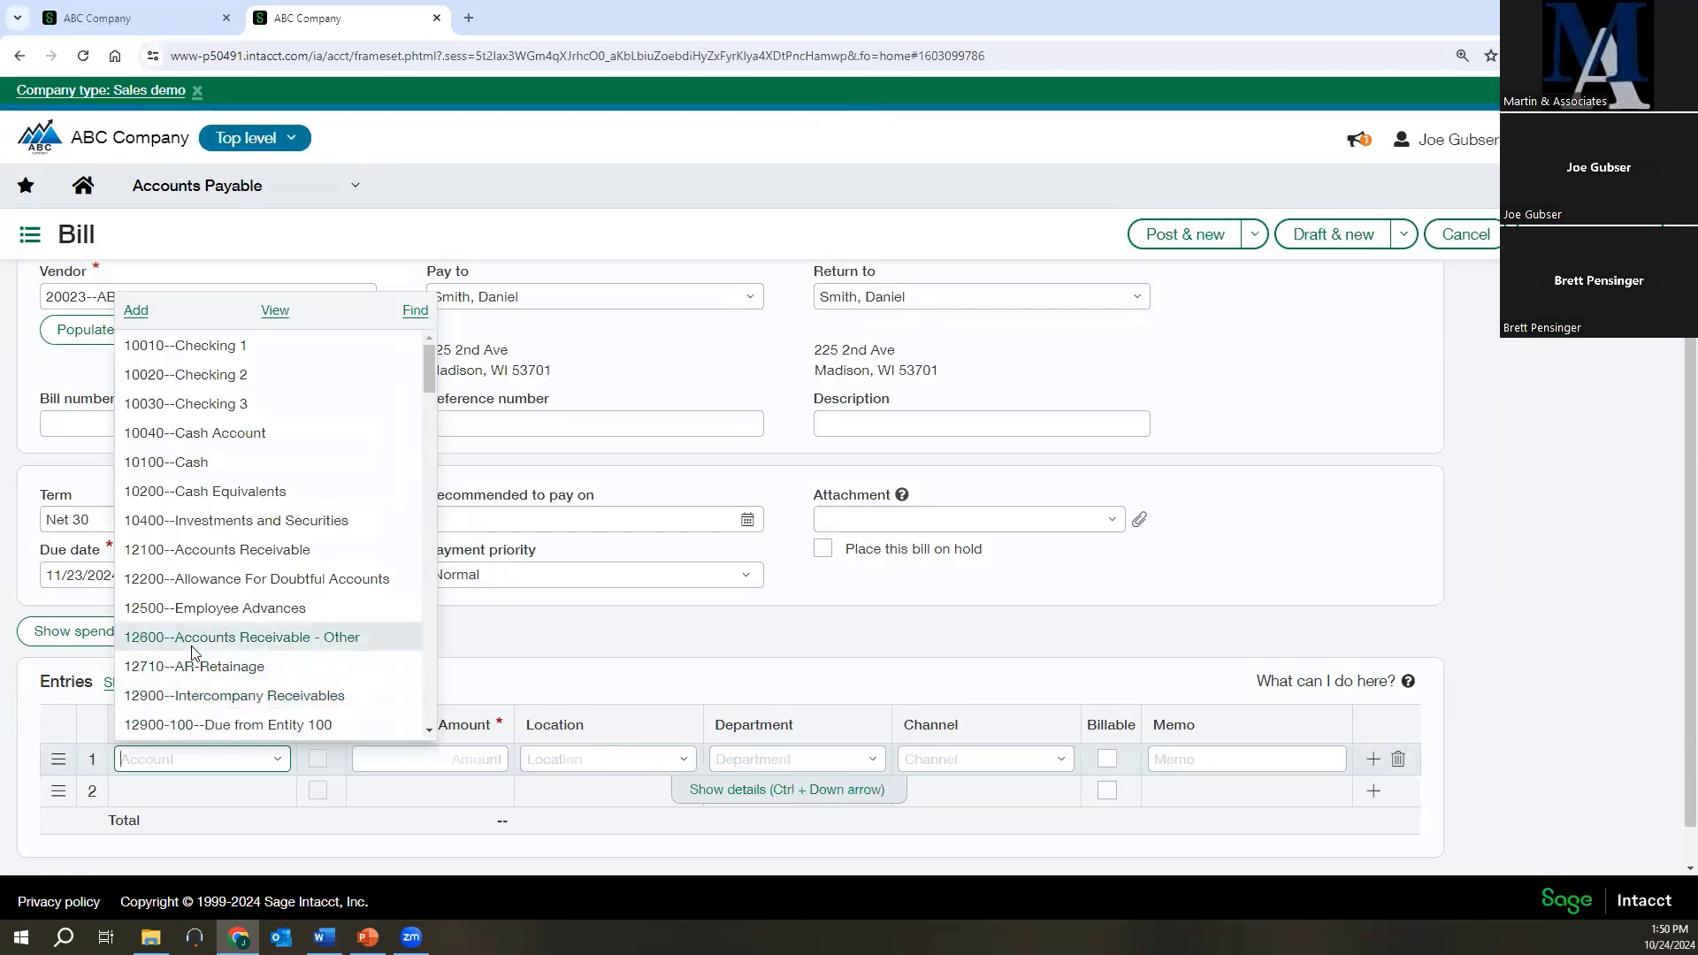
{"action": "scroll", "coordinate": [213, 648], "scroll_direction": "down", "scroll_amount": 2}
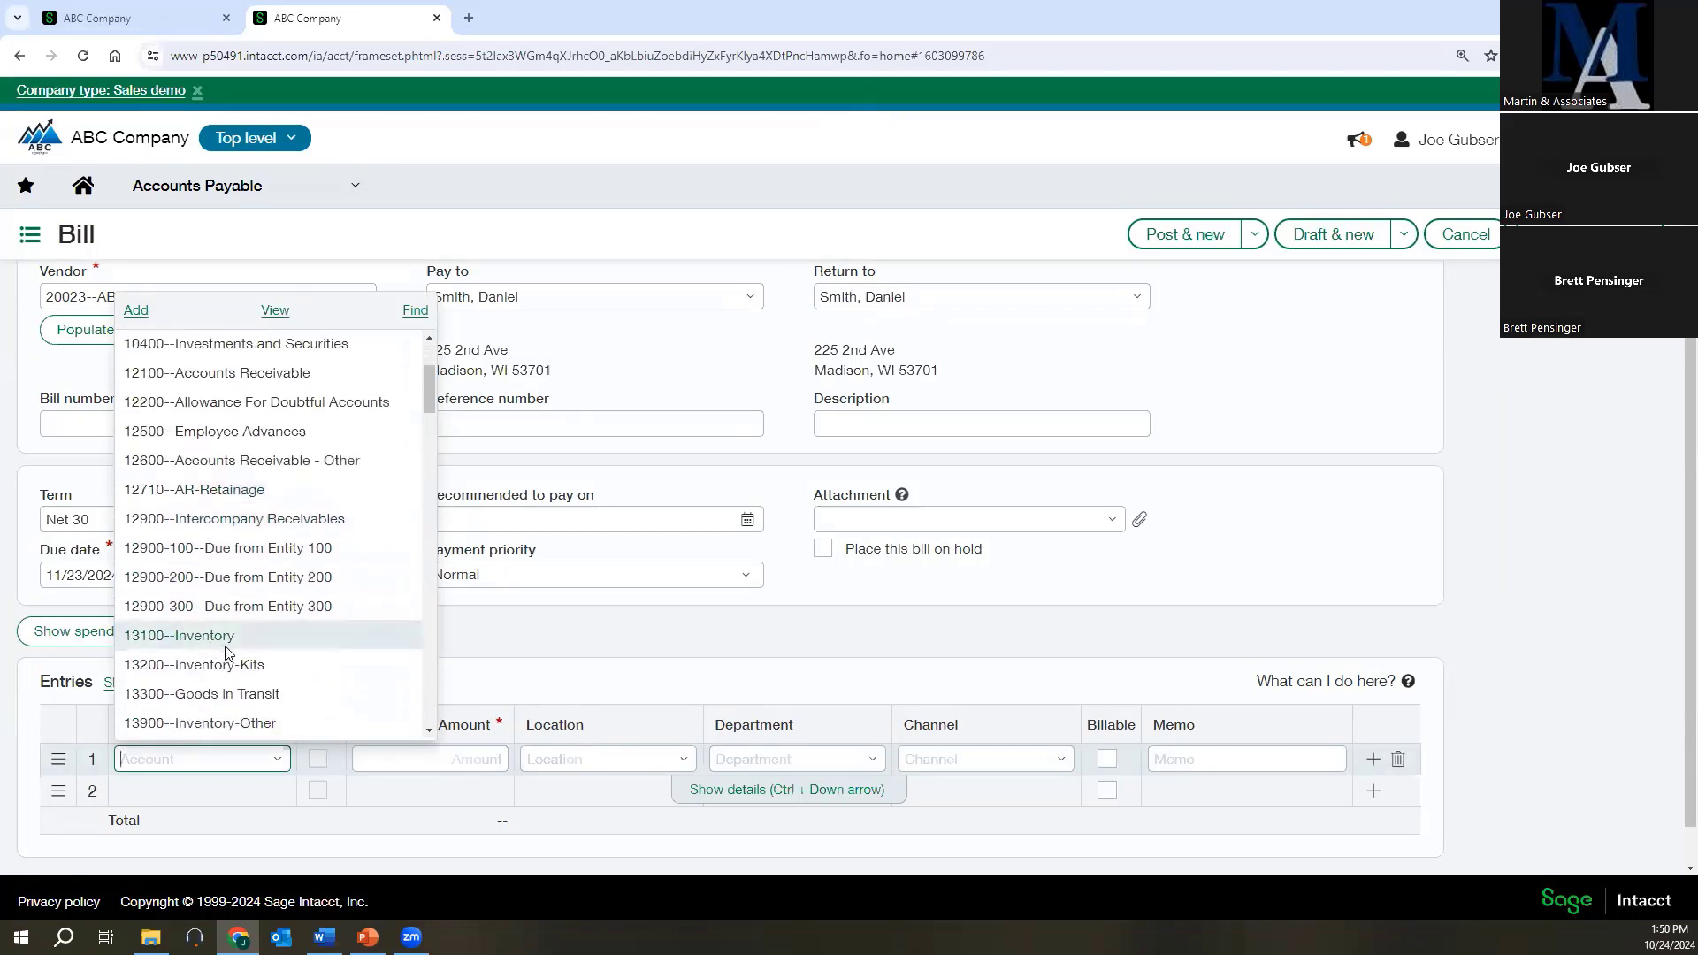
{"action": "type", "text": "6"}
{"action": "left_click", "coordinate": [164, 608]}
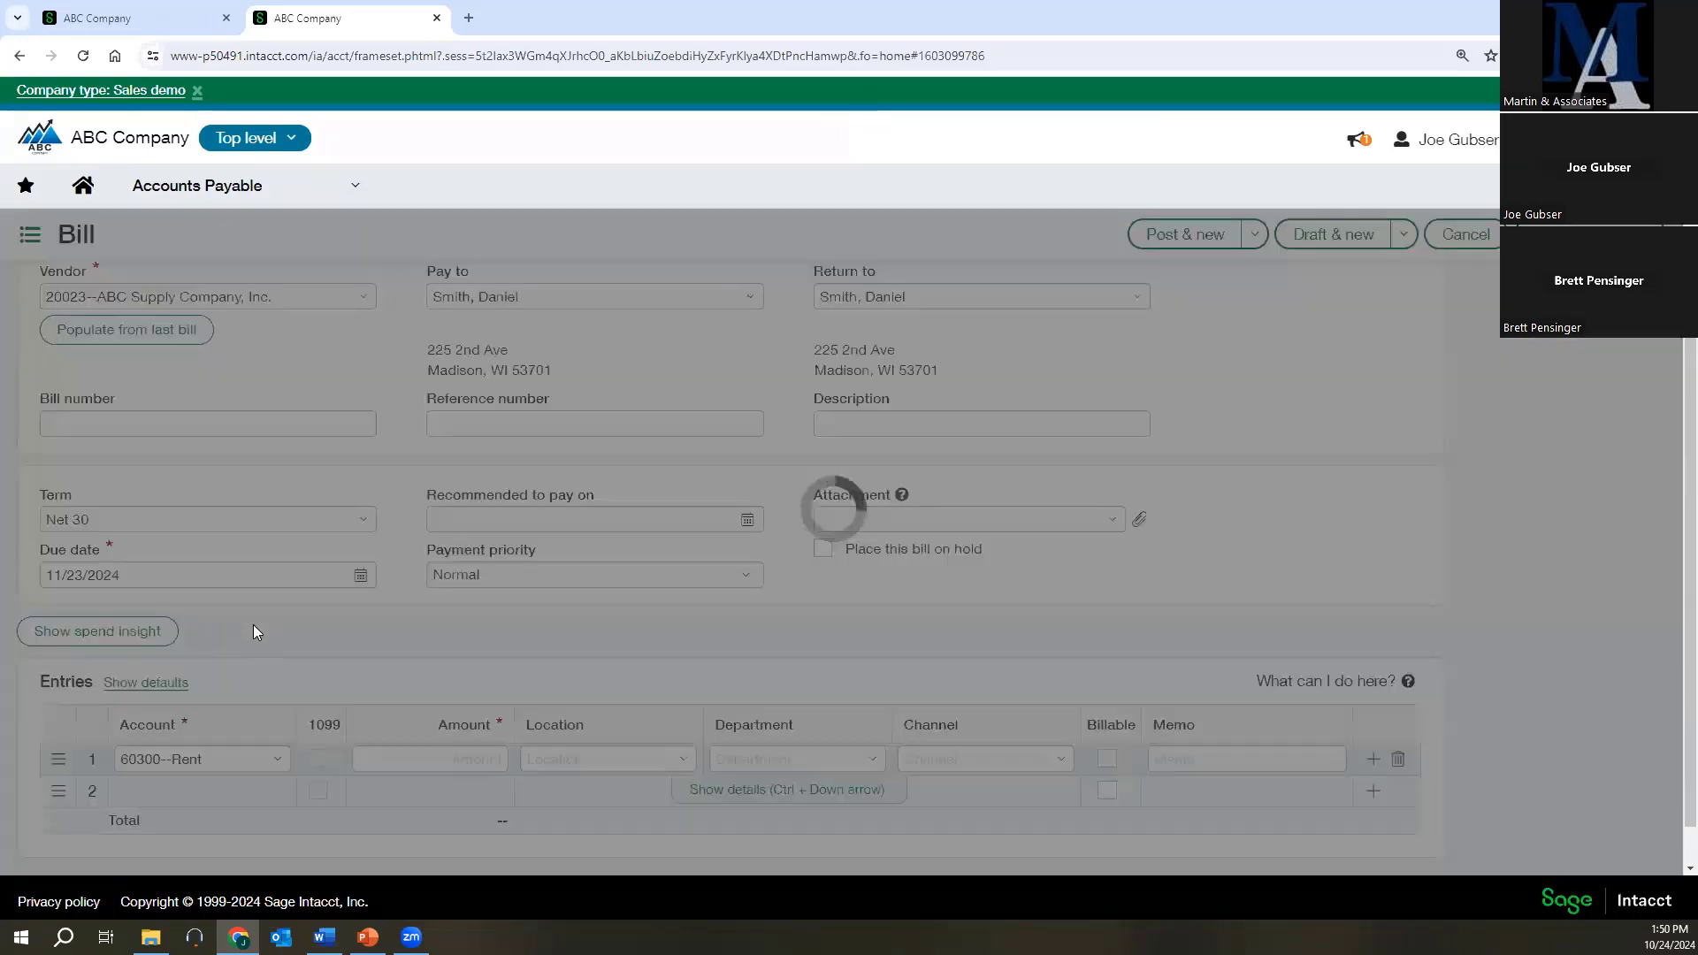
{"action": "left_click", "coordinate": [488, 759]}
{"action": "type", "text": "500"}
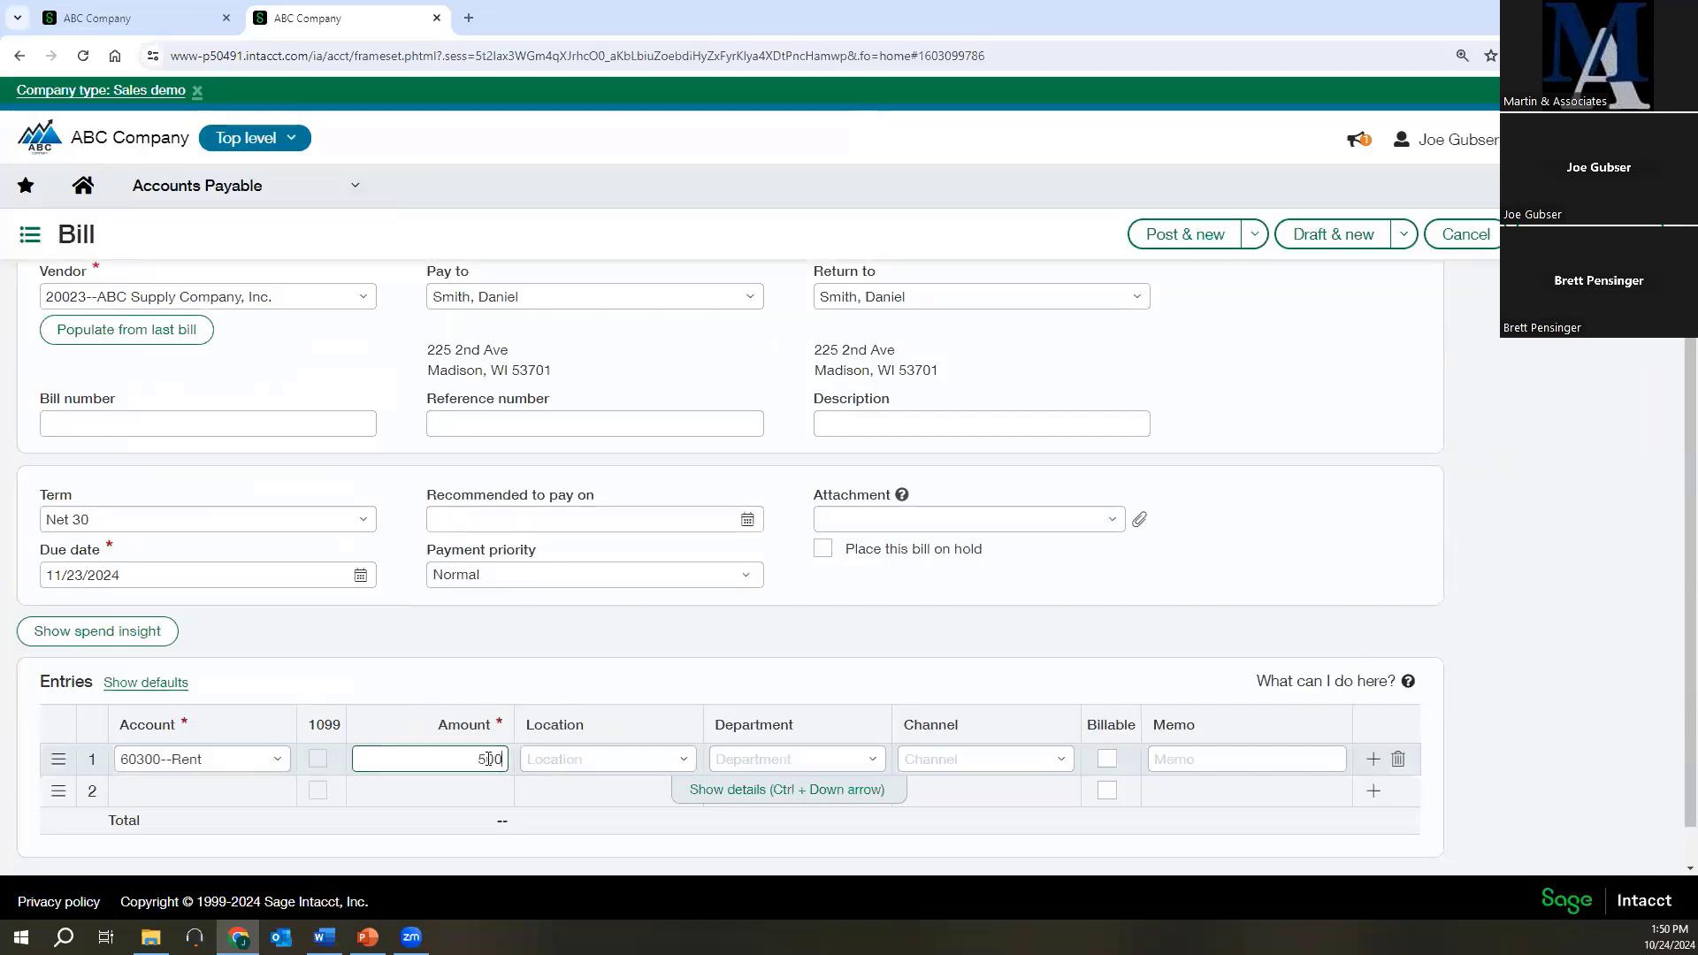
{"action": "key", "text": "Tab"}
Tag the rent line with location 100--USA1, department 100--Sales and channel 200--Commercial, and save the bill as a draft.
{"action": "left_click", "coordinate": [692, 760]}
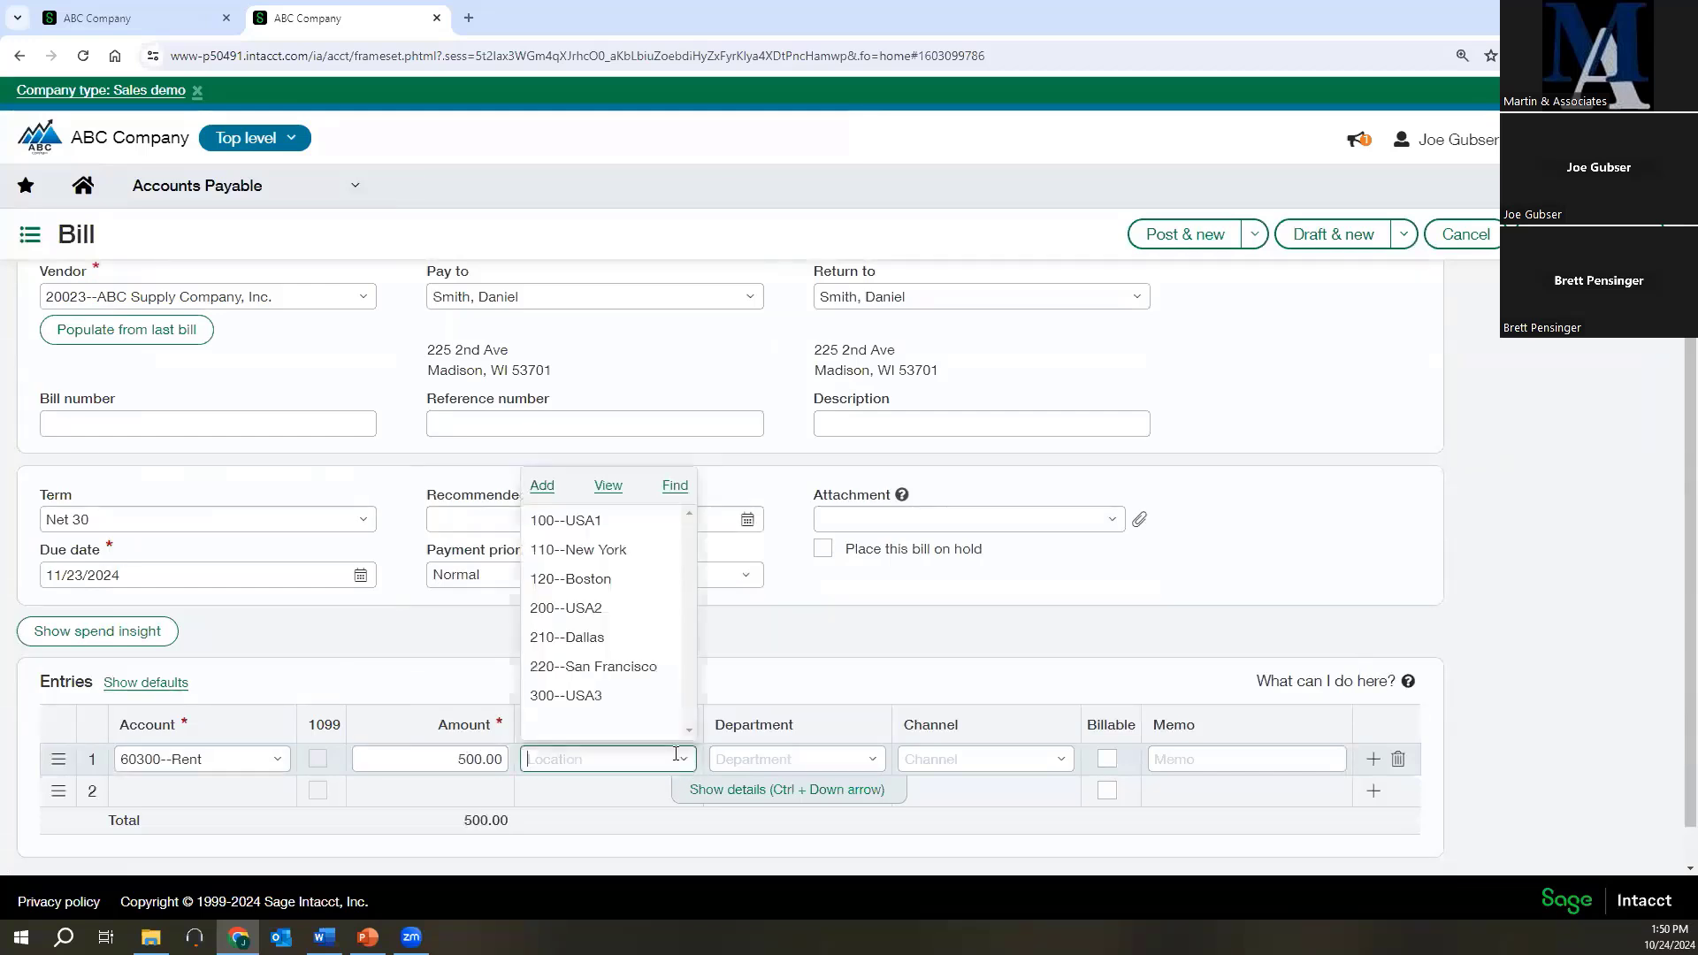
{"action": "left_click", "coordinate": [557, 521]}
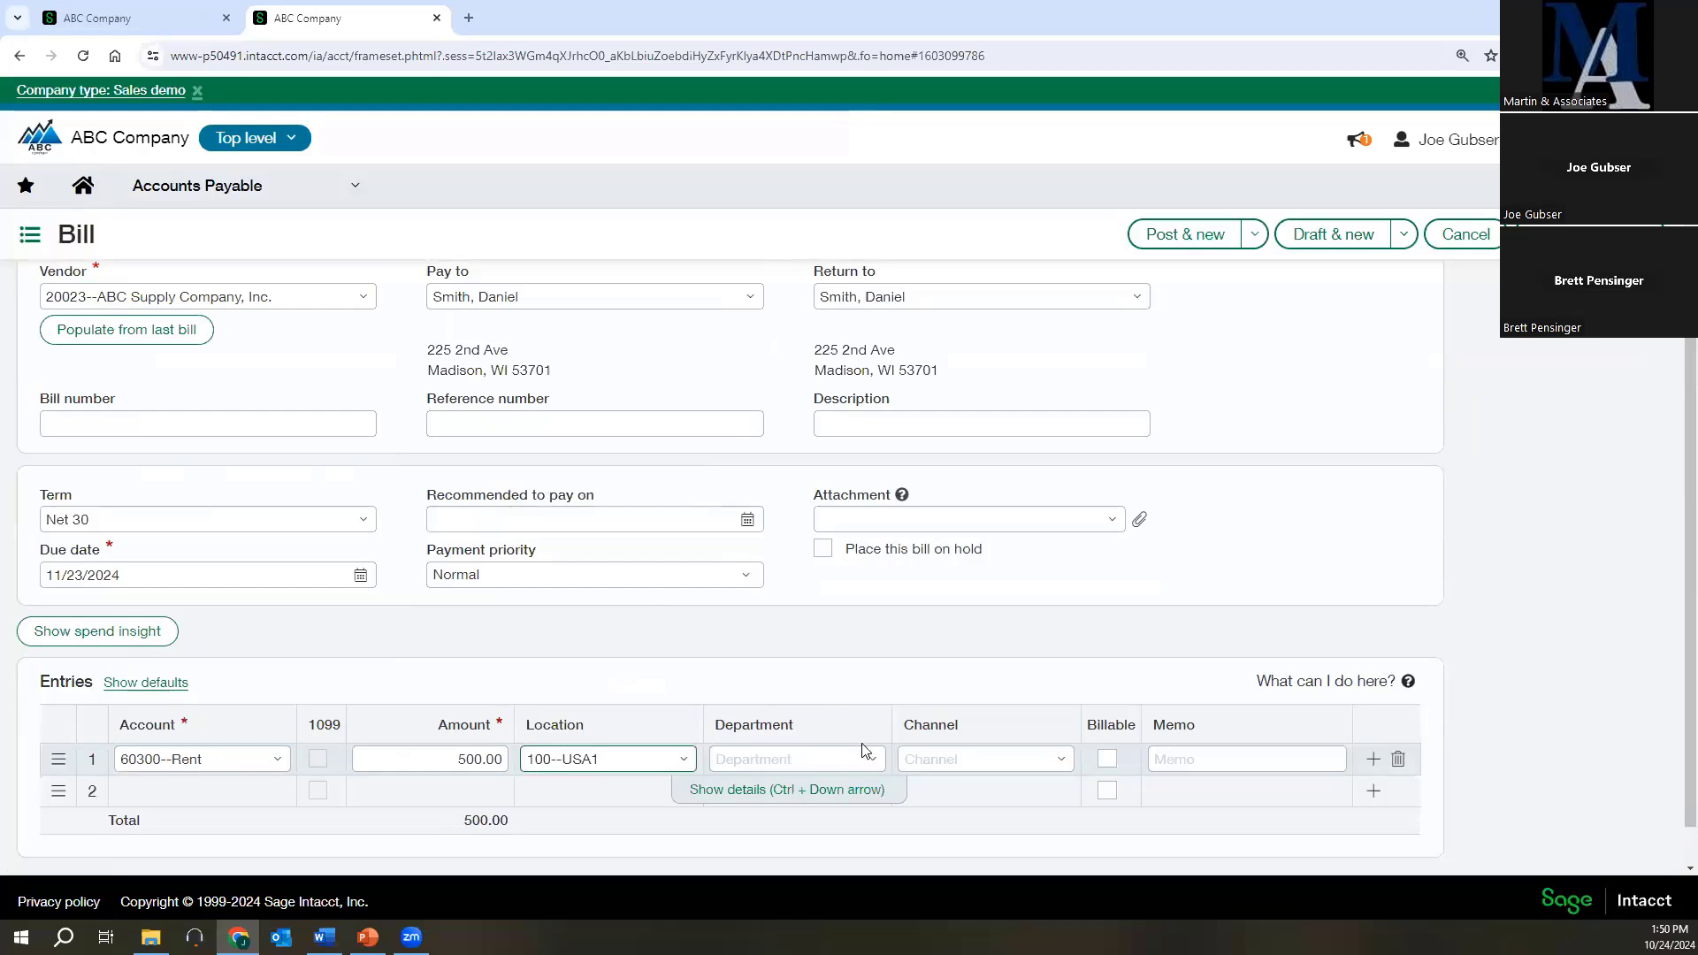
{"action": "left_click", "coordinate": [872, 759]}
{"action": "left_click", "coordinate": [753, 553]}
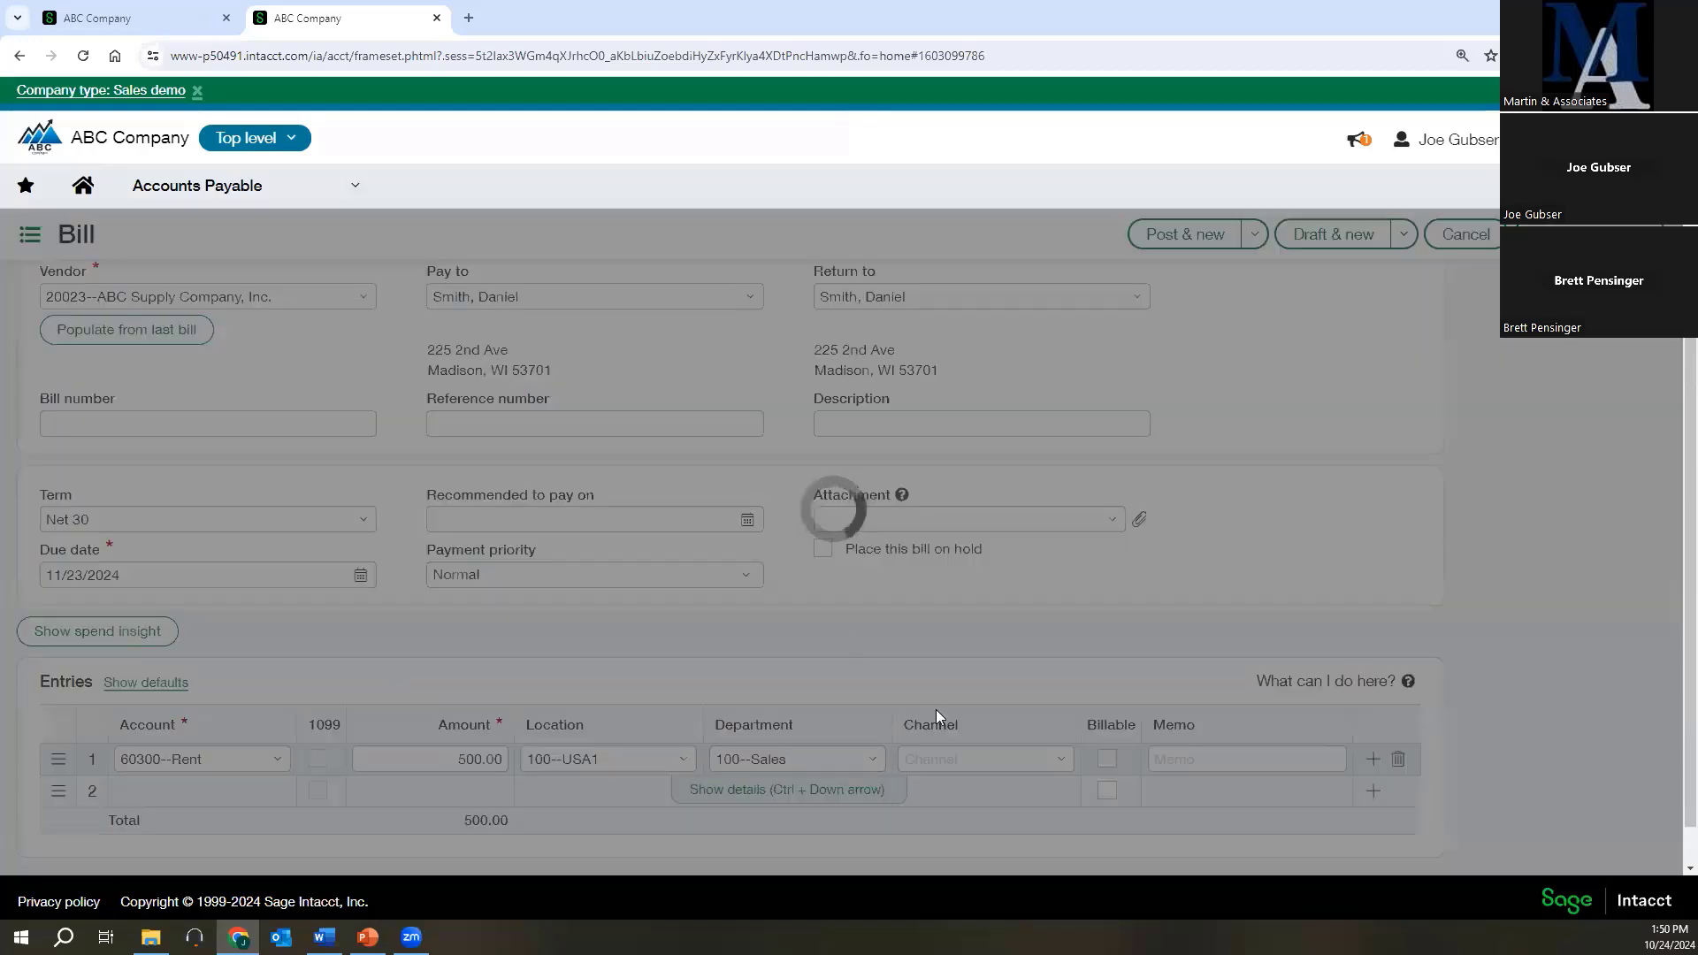
{"action": "left_click", "coordinate": [923, 754]}
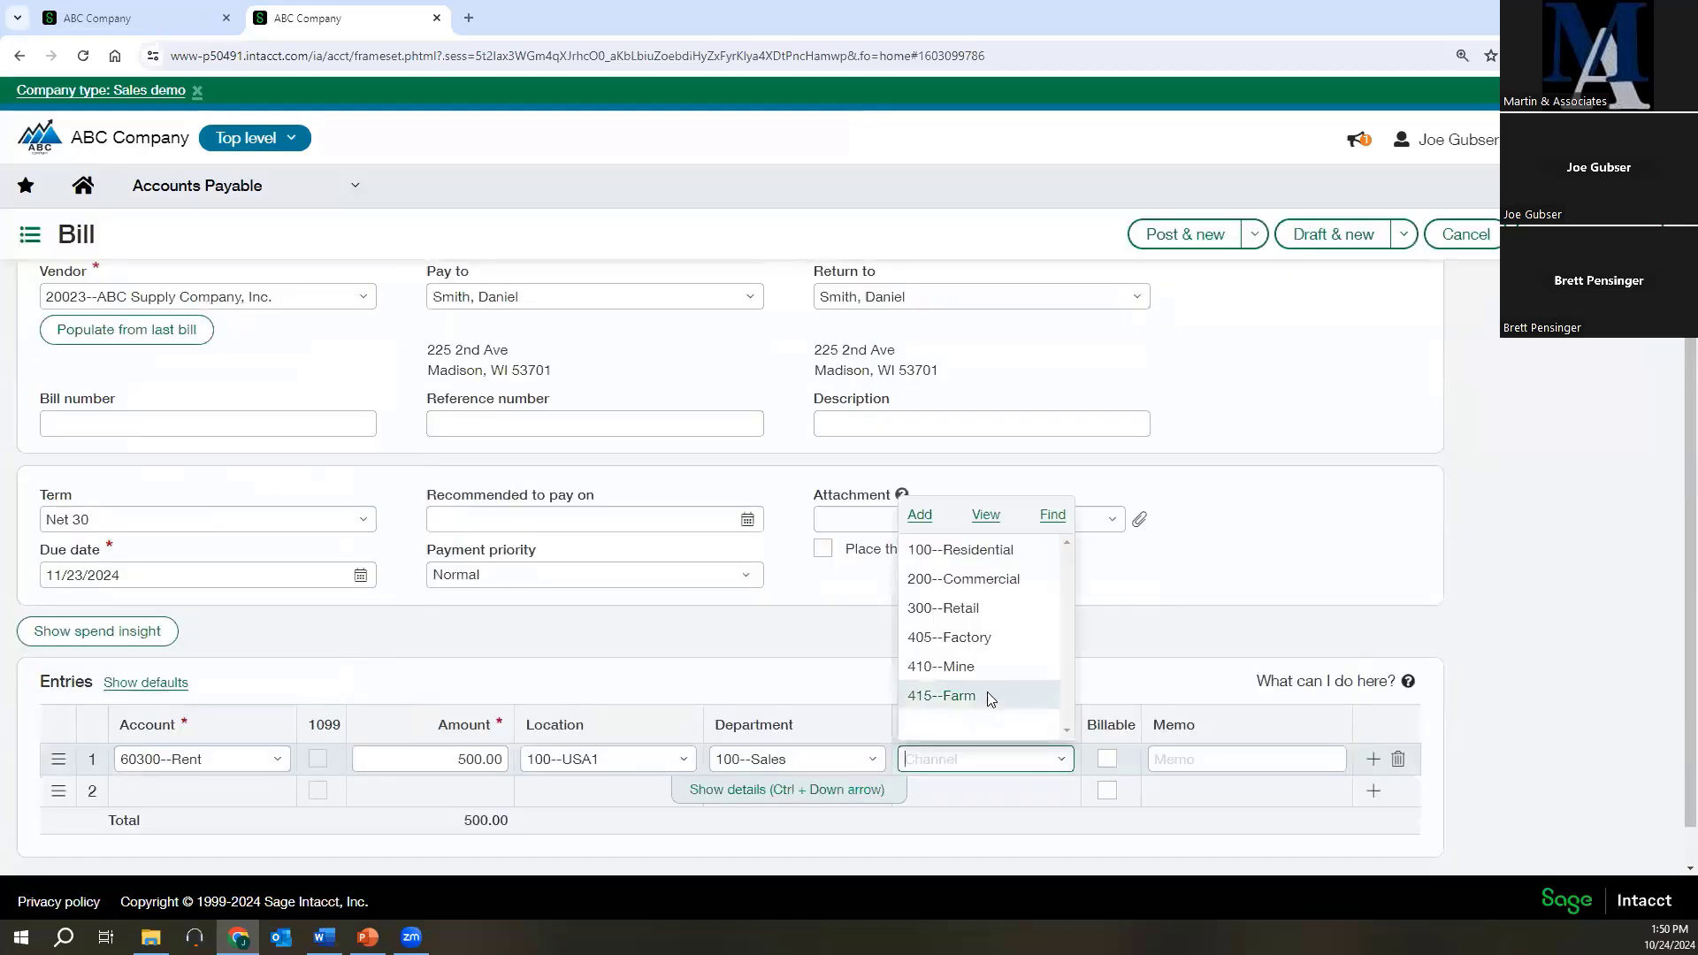
{"action": "left_click", "coordinate": [966, 578]}
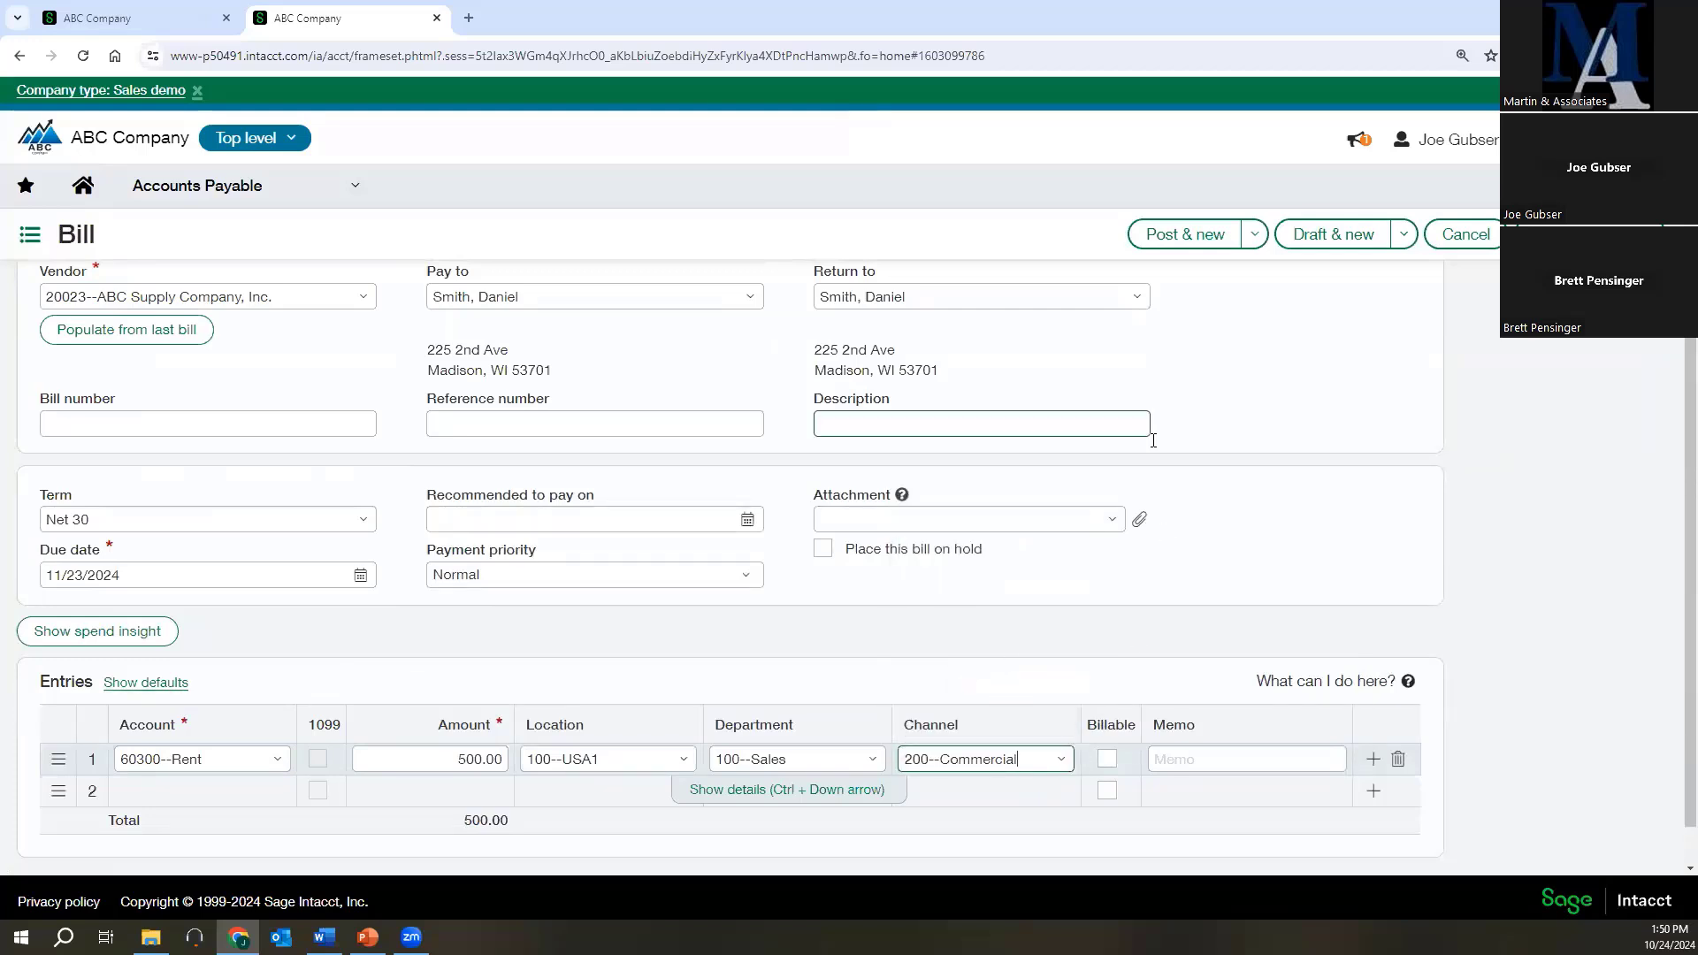
{"action": "left_click", "coordinate": [1400, 234]}
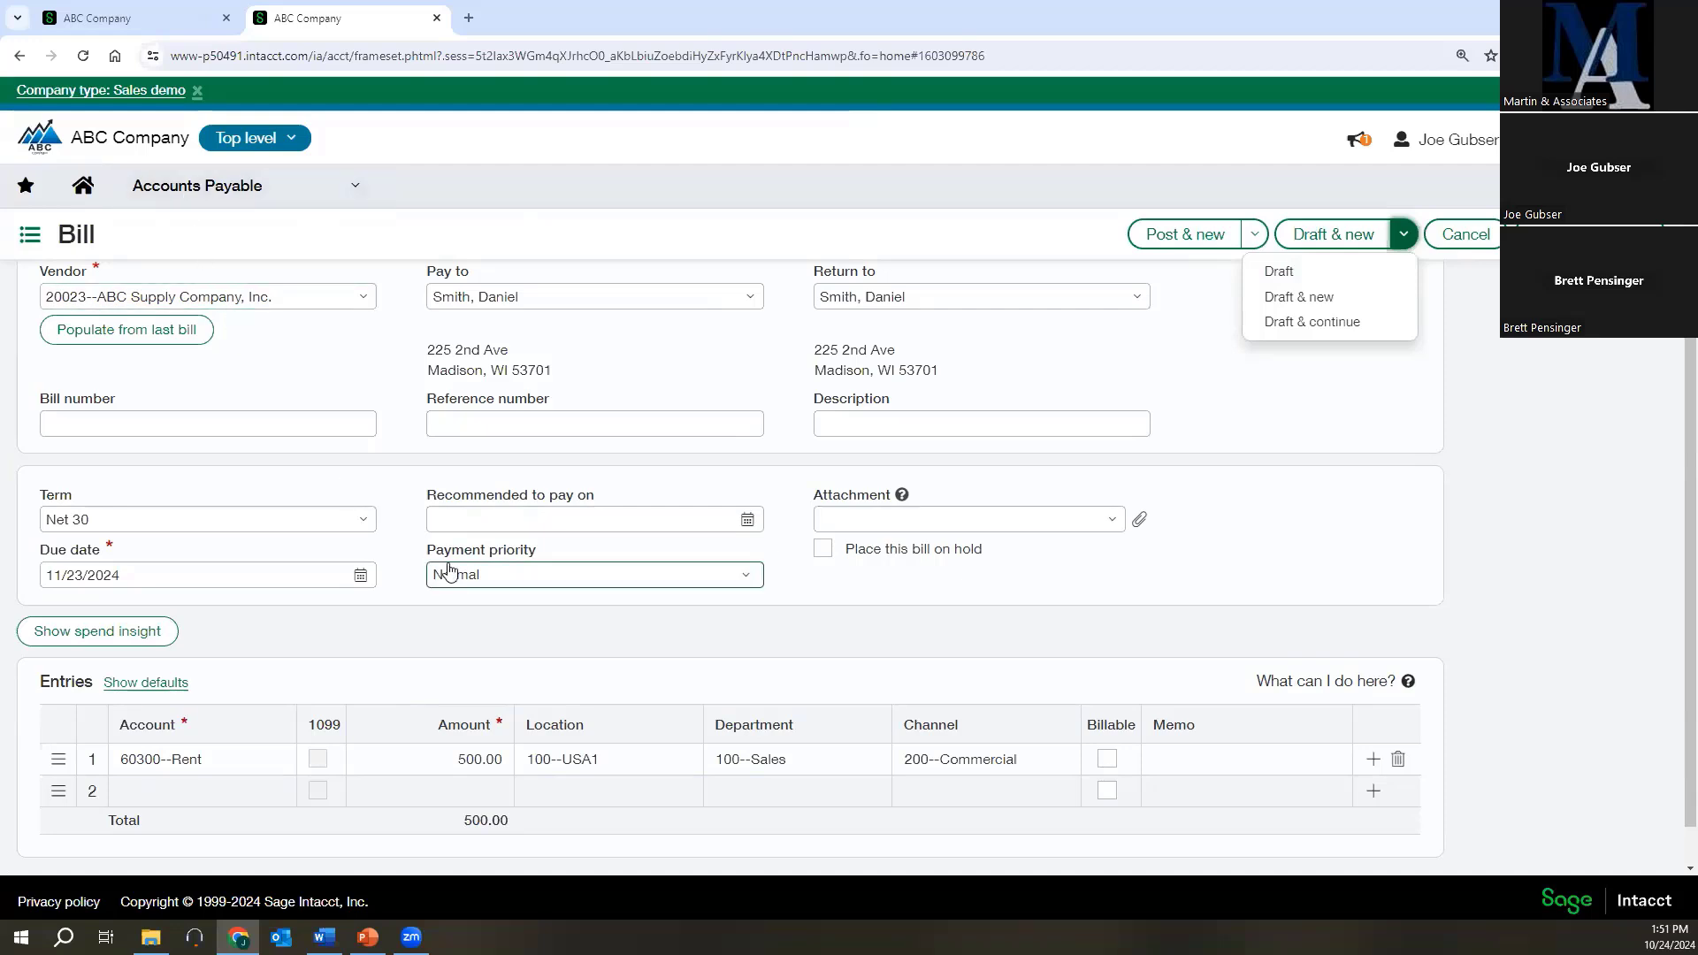
{"action": "left_click", "coordinate": [1289, 276]}
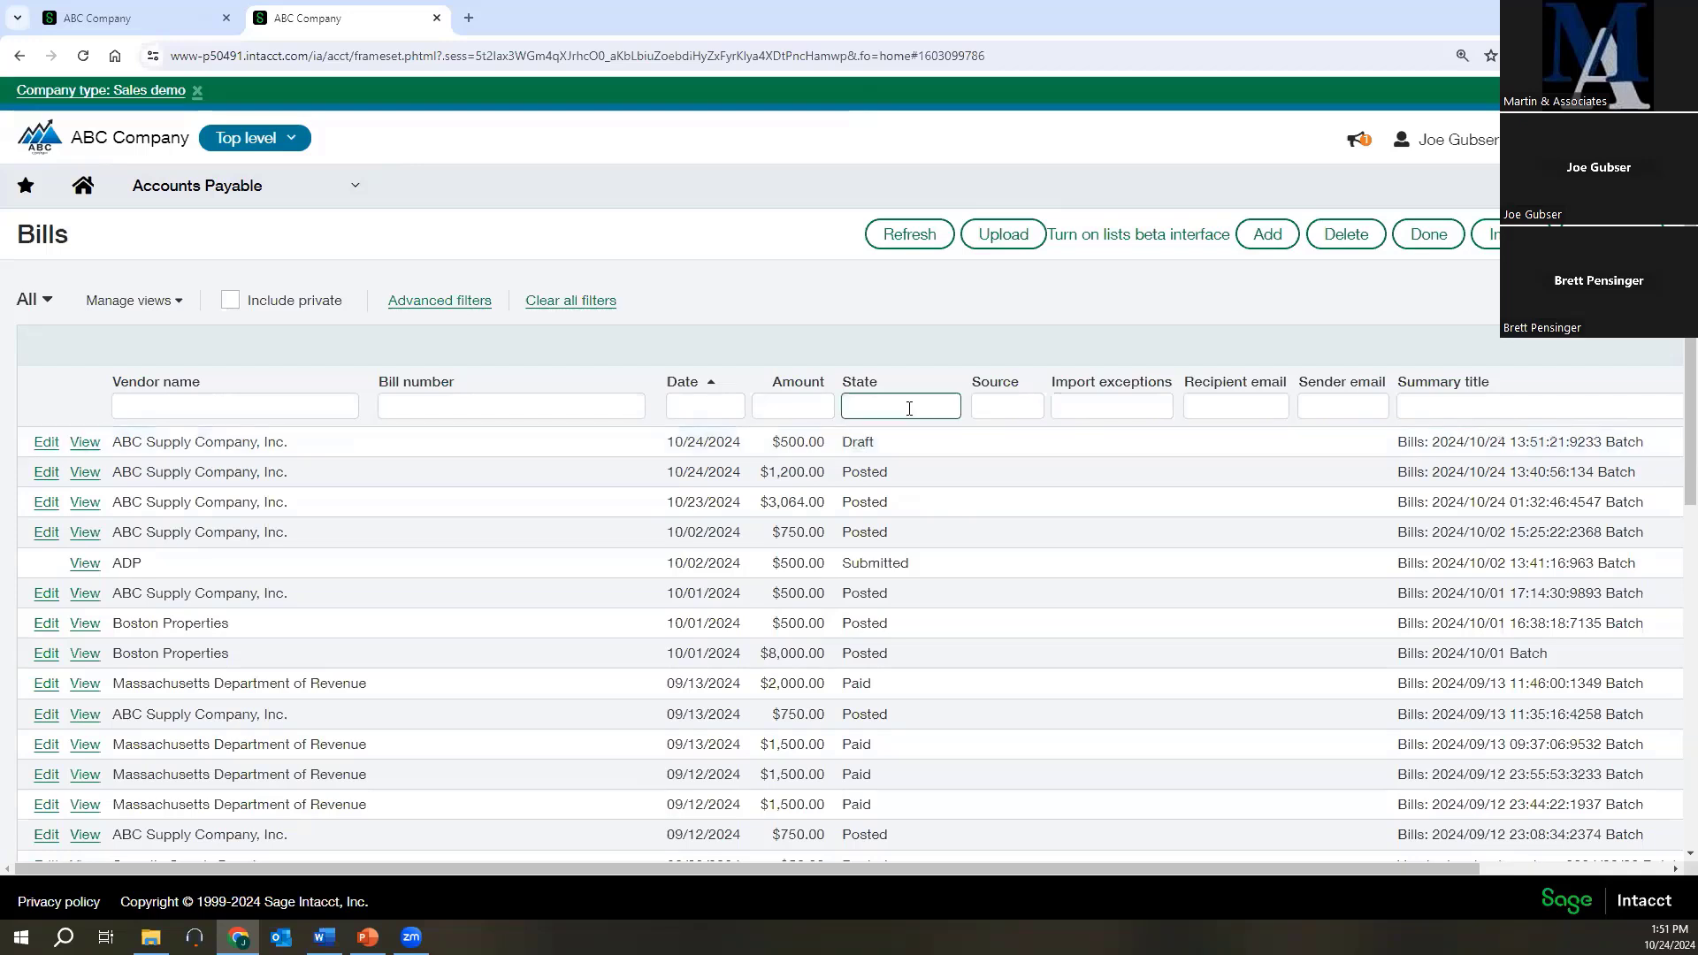
Open the 10/24/2024 draft bill of $500.00 for ABC Supply Company, Inc. for editing and post it.
{"action": "left_click", "coordinate": [49, 444]}
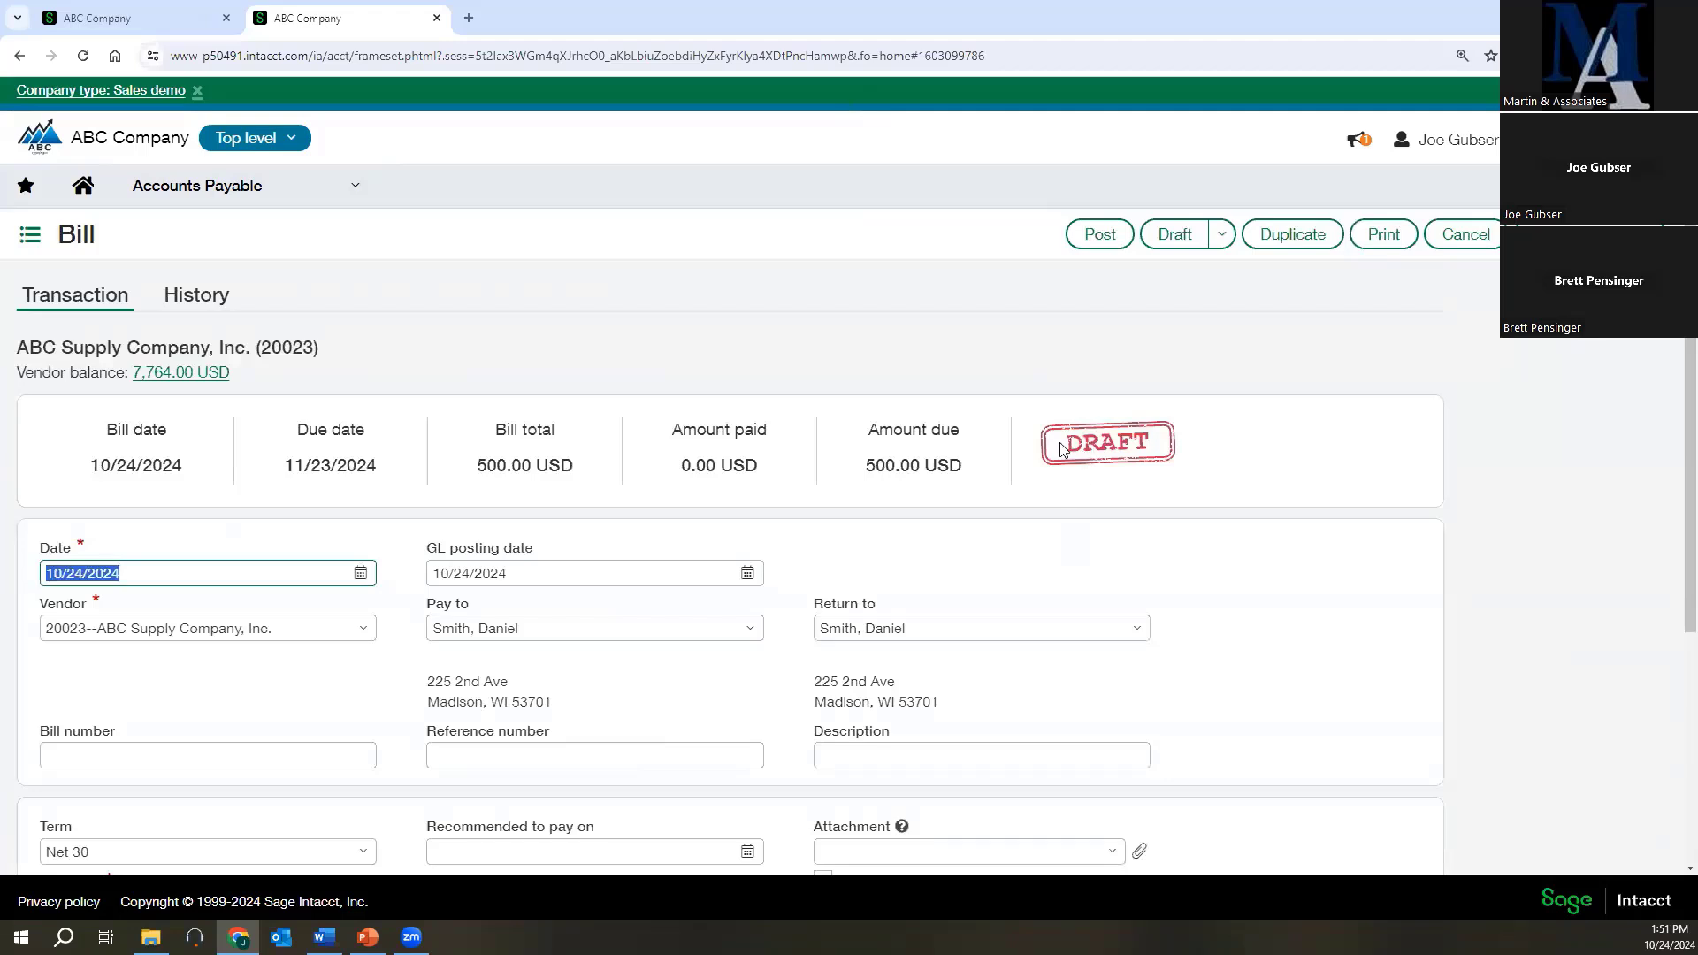
{"action": "left_click", "coordinate": [1104, 246]}
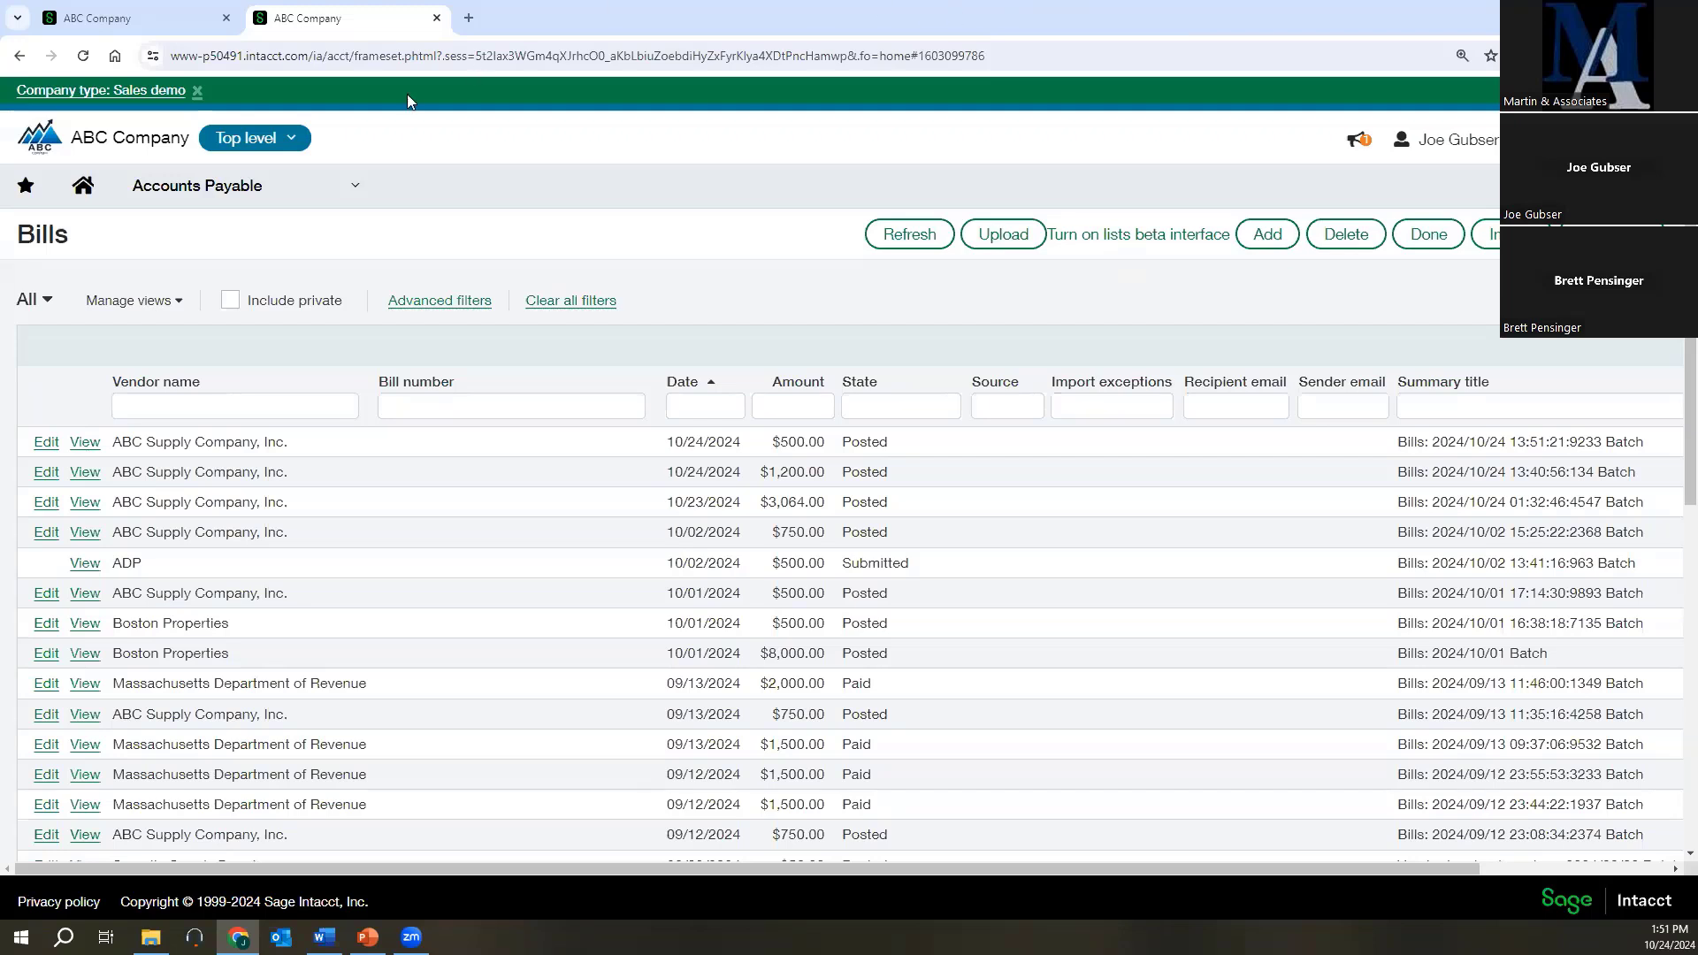
View the company's list of selectable entities, then close it without switching from the top level.
{"action": "left_click", "coordinate": [293, 140]}
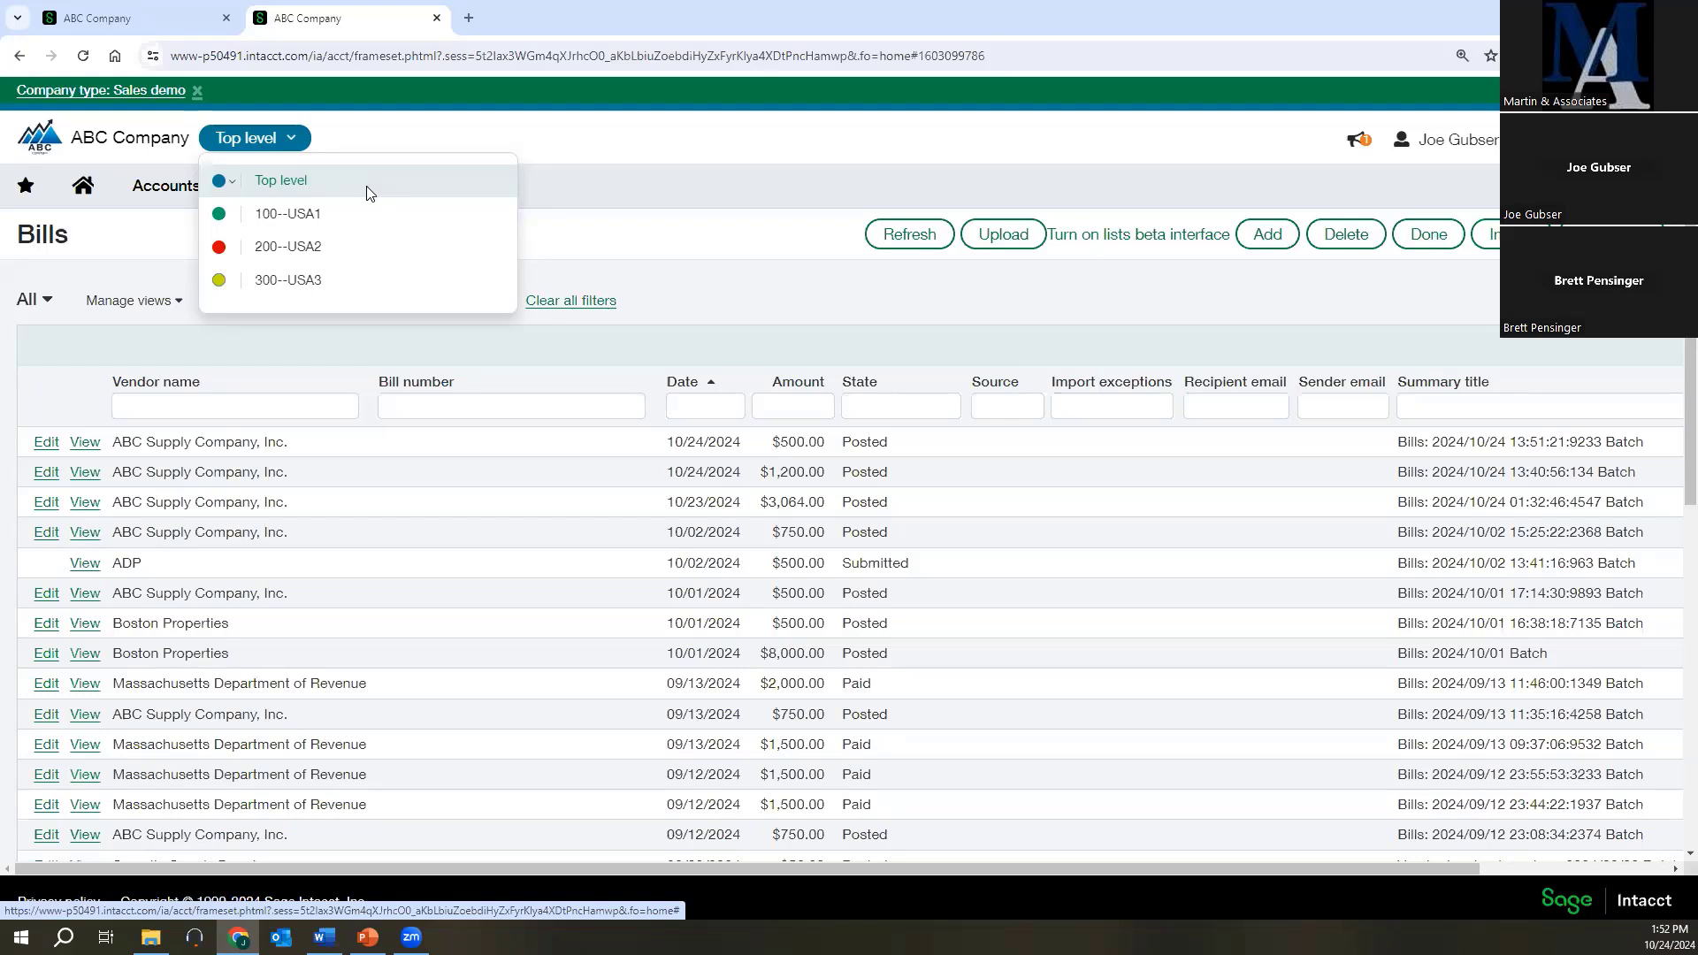
{"action": "left_click", "coordinate": [363, 149]}
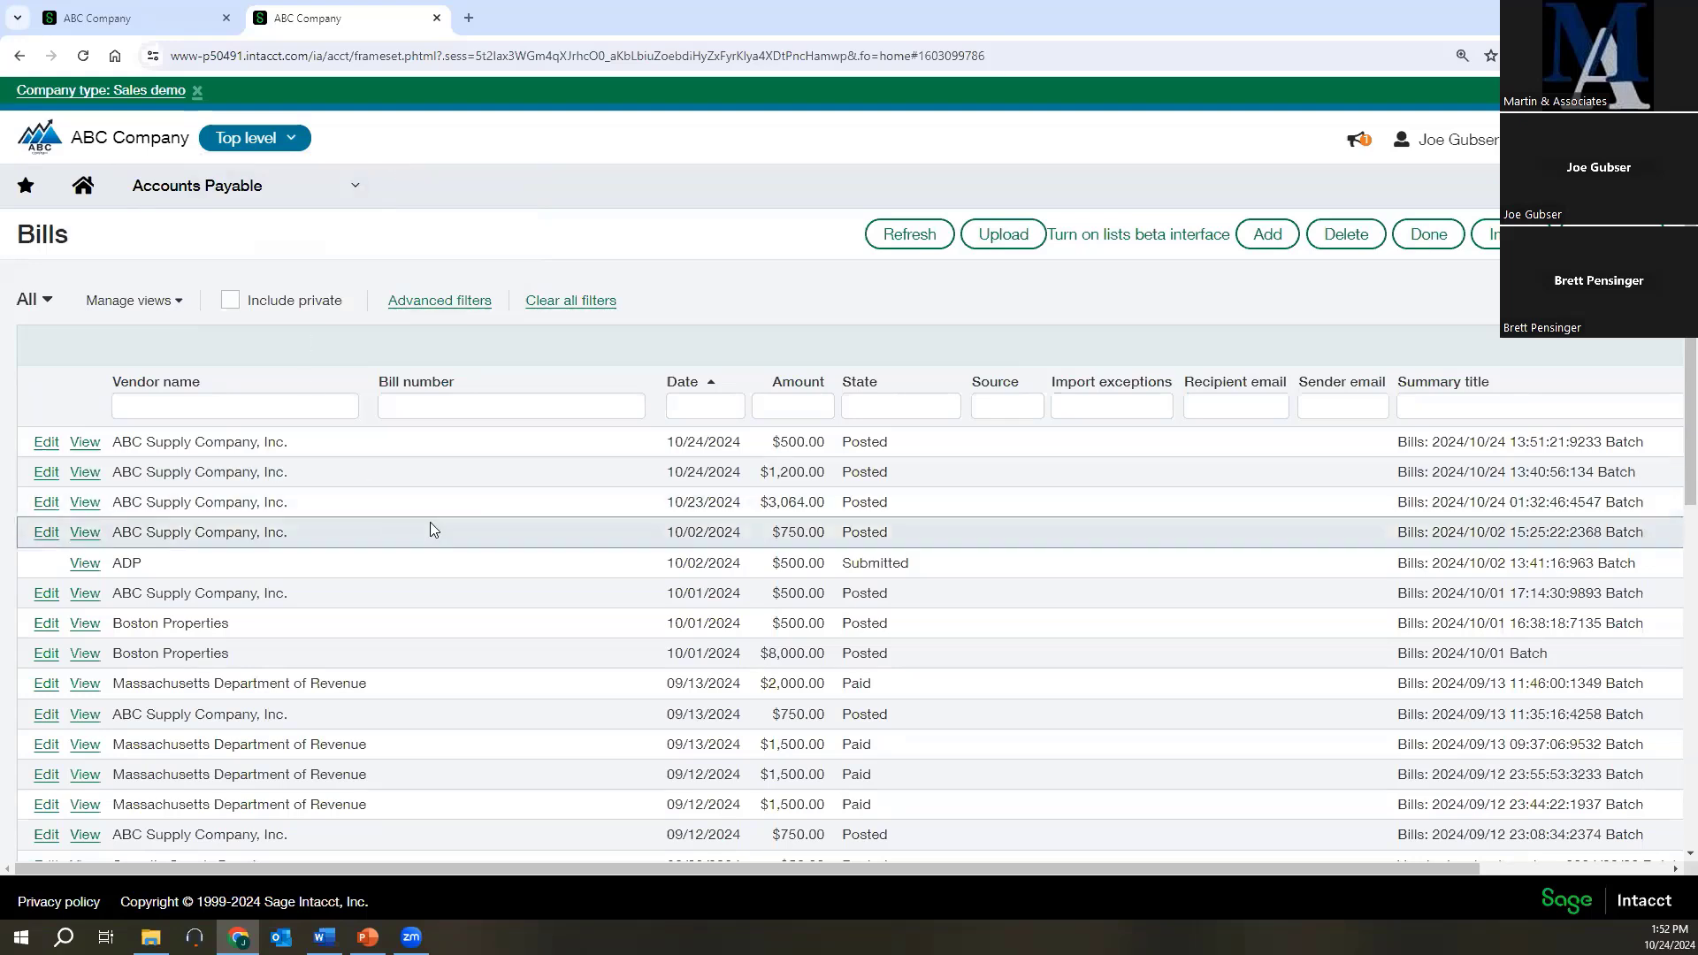
Switch to the PowerPoint presentation and show the closing Thank You slide as a full-screen slide show.
{"action": "left_click", "coordinate": [367, 936]}
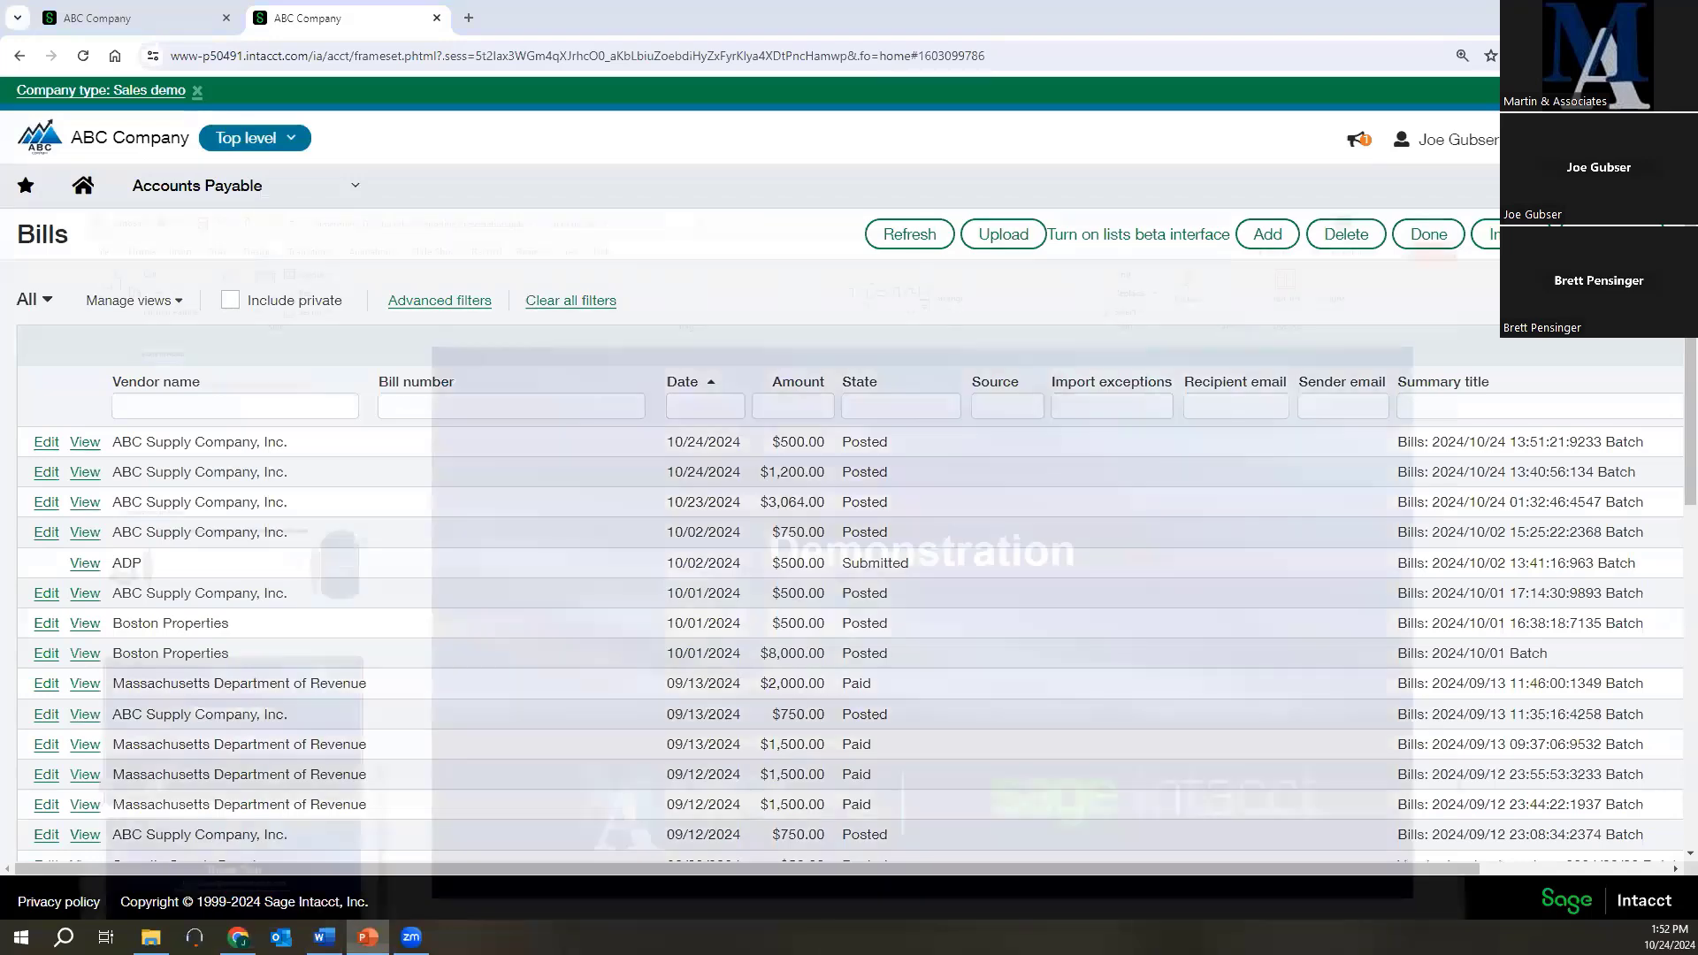
{"action": "left_click", "coordinate": [320, 818]}
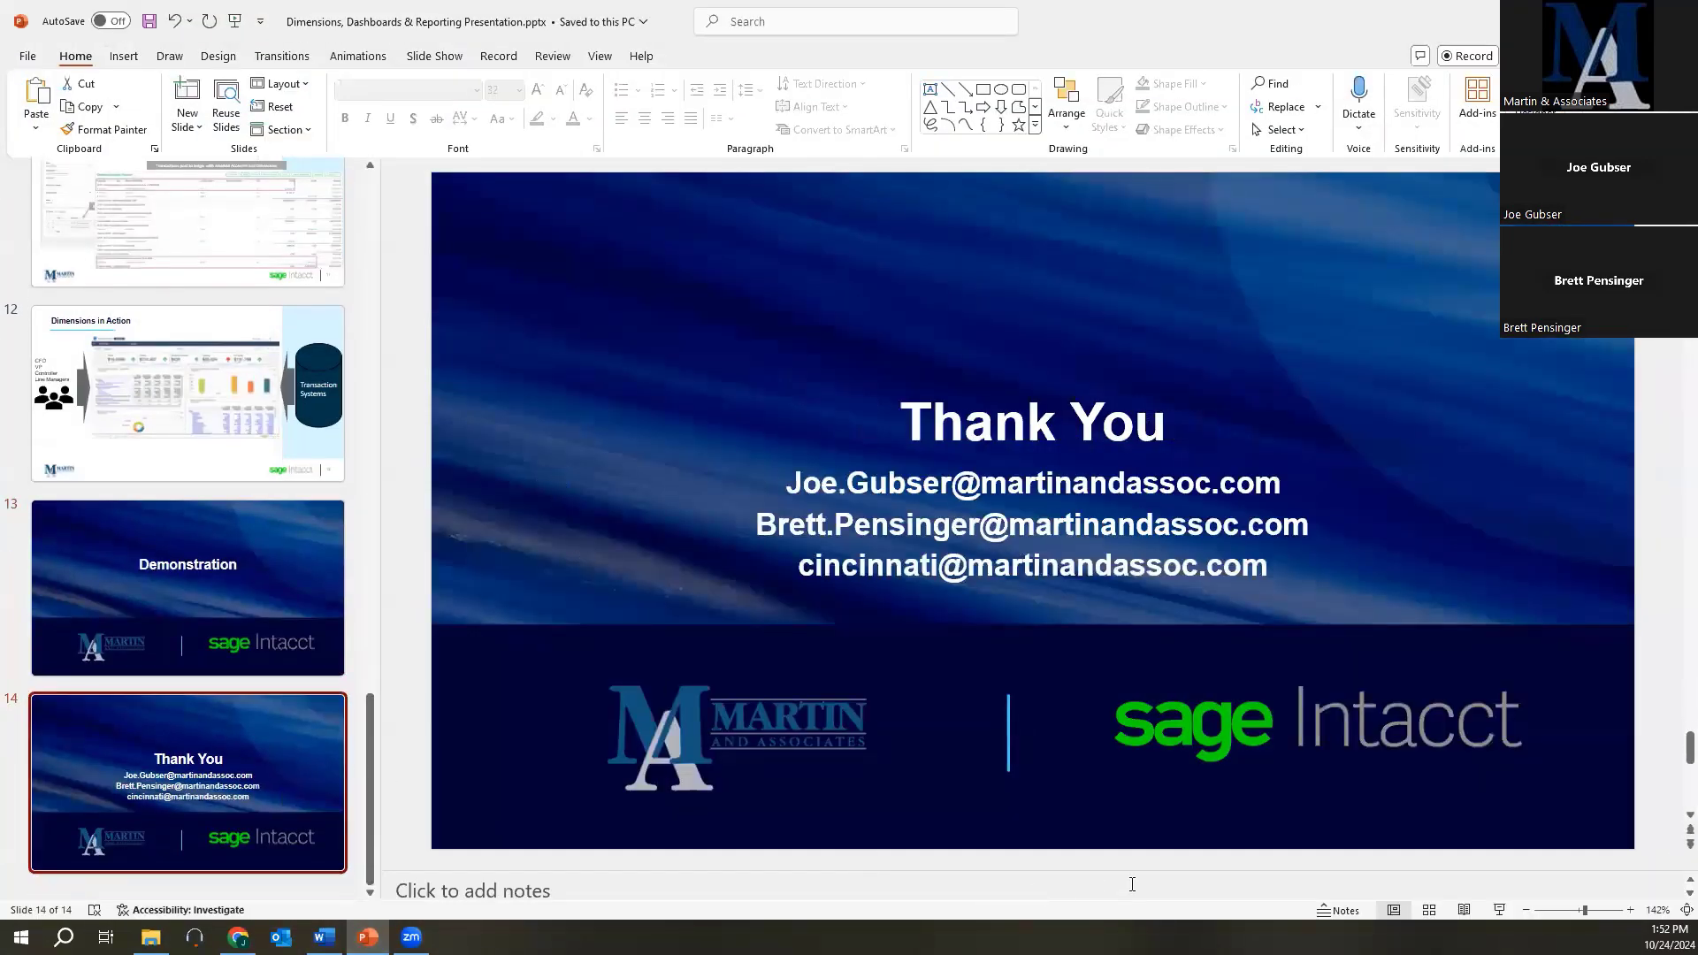
{"action": "left_click", "coordinate": [1499, 911]}
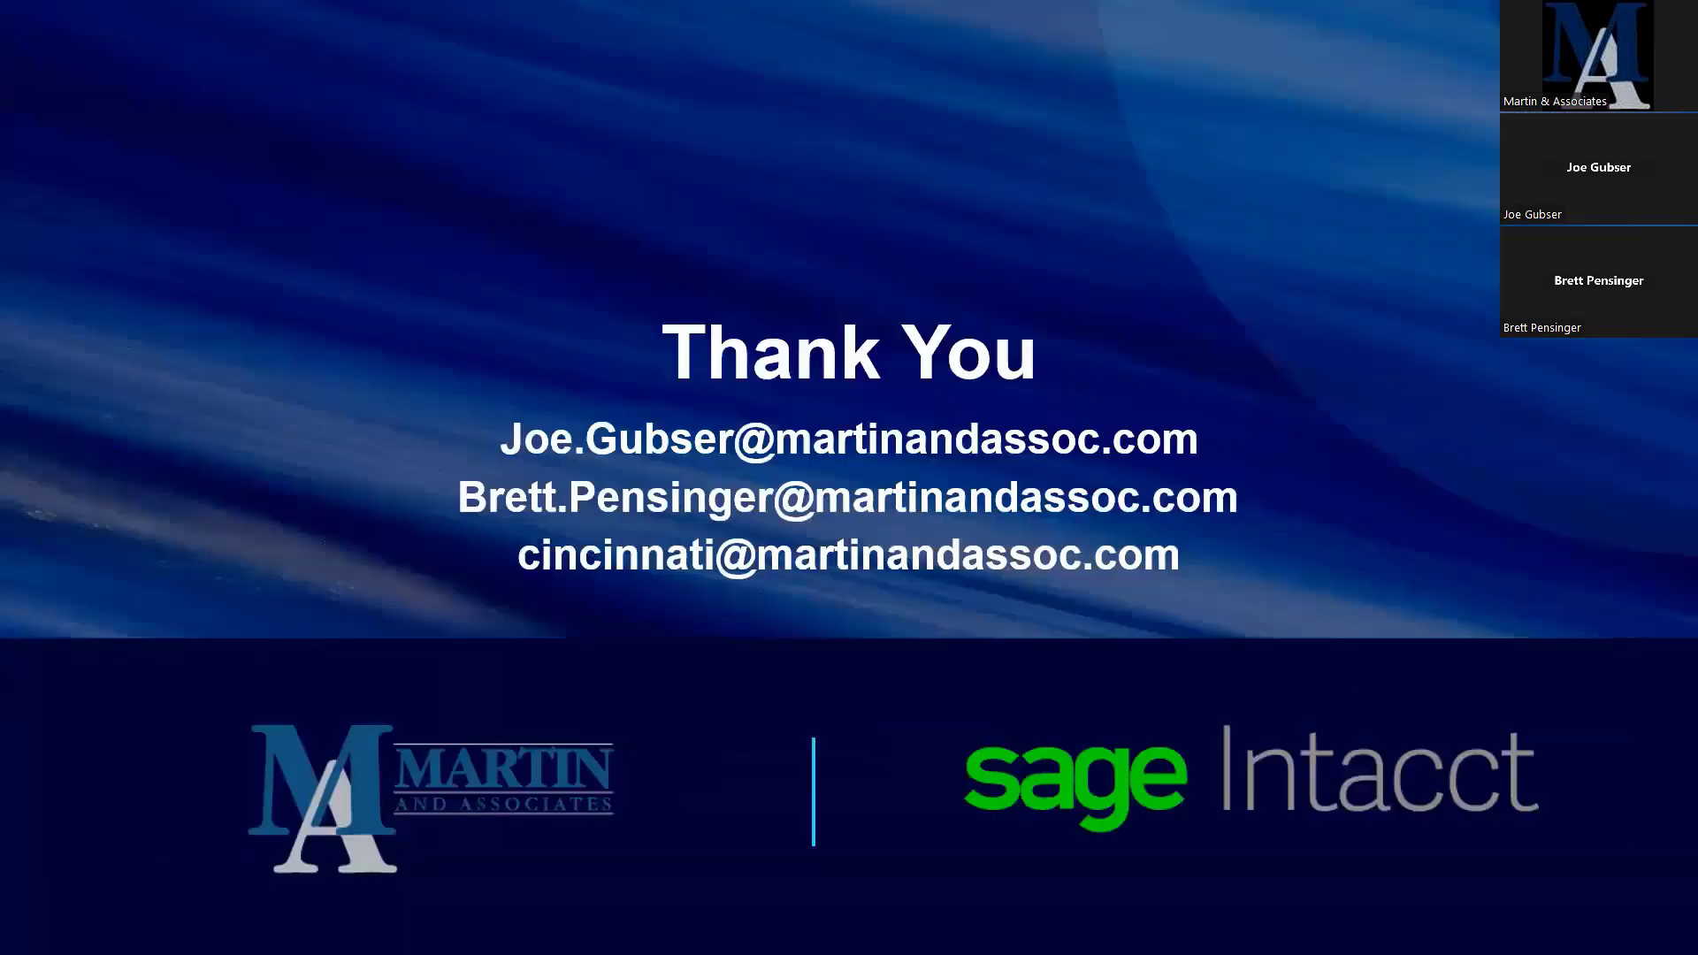